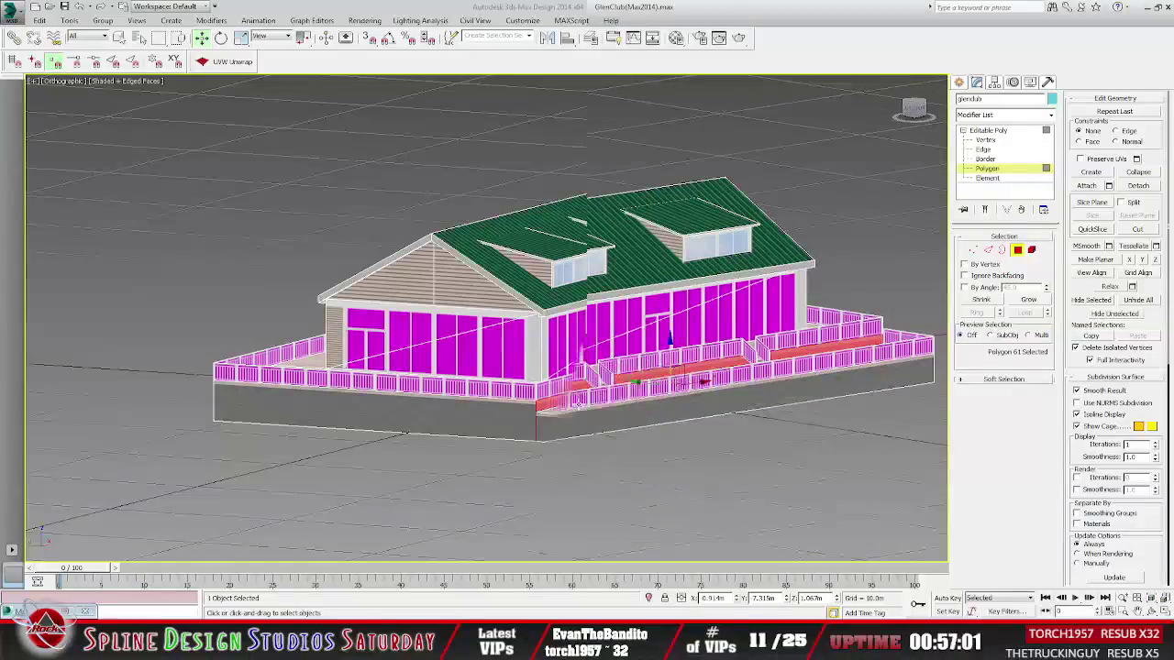
# Examine the clubhouse model from several angles and compare it with the aerial reference photo.
pyautogui.scroll(-2, 577, 404)
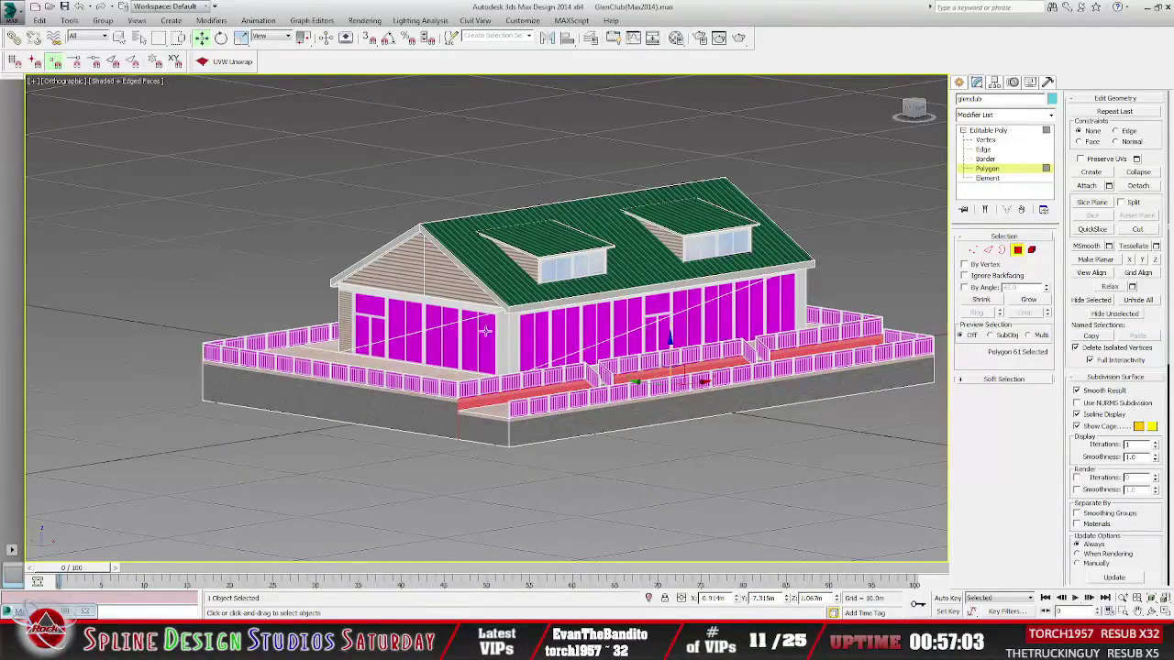
pyautogui.keyDown('alt'); pyautogui.moveTo(495, 345); pyautogui.dragTo(511, 363, button='middle'); pyautogui.keyUp('alt')
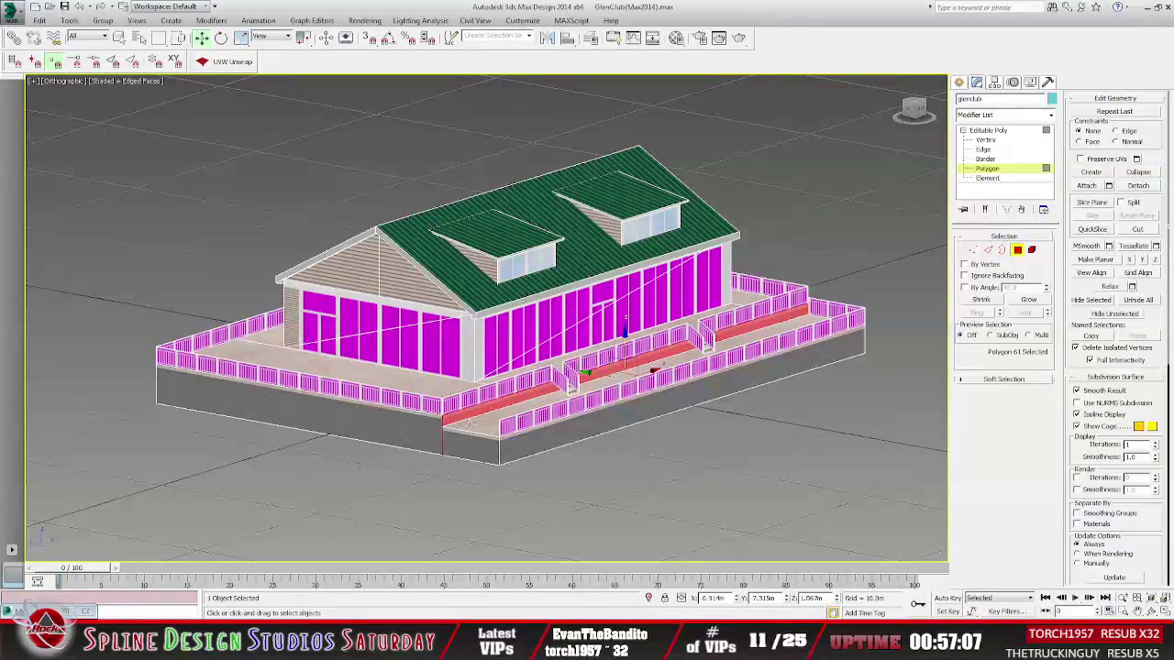
pyautogui.scroll(-5, 550, 458)
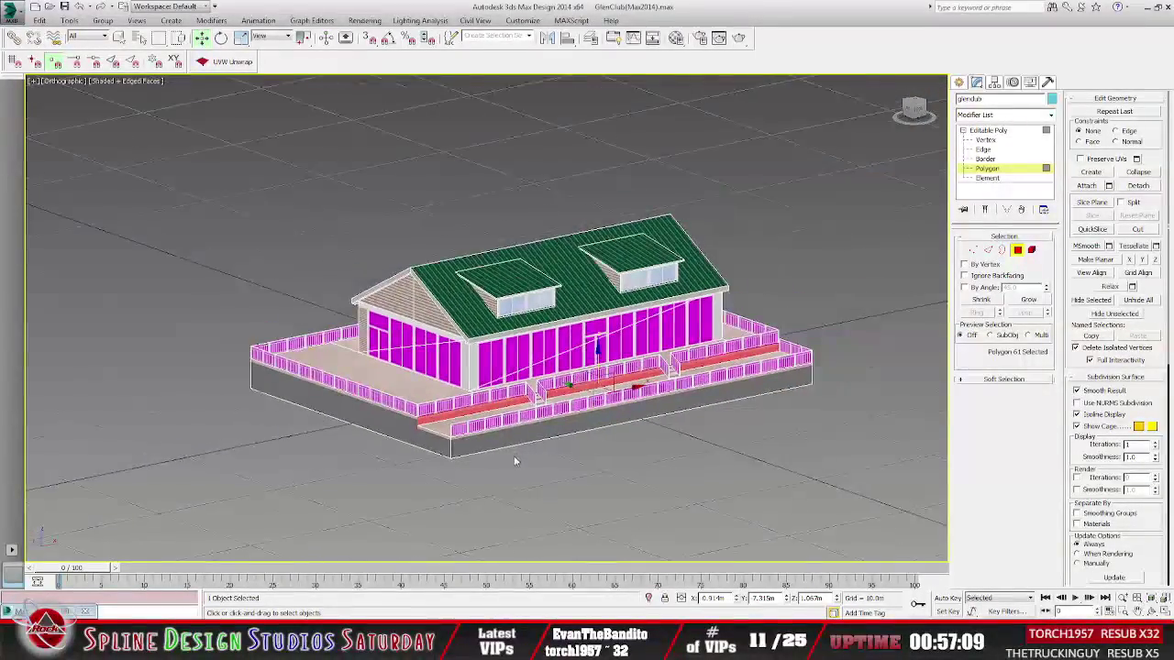
pyautogui.moveTo(537, 463); pyautogui.dragTo(552, 409, button='middle')
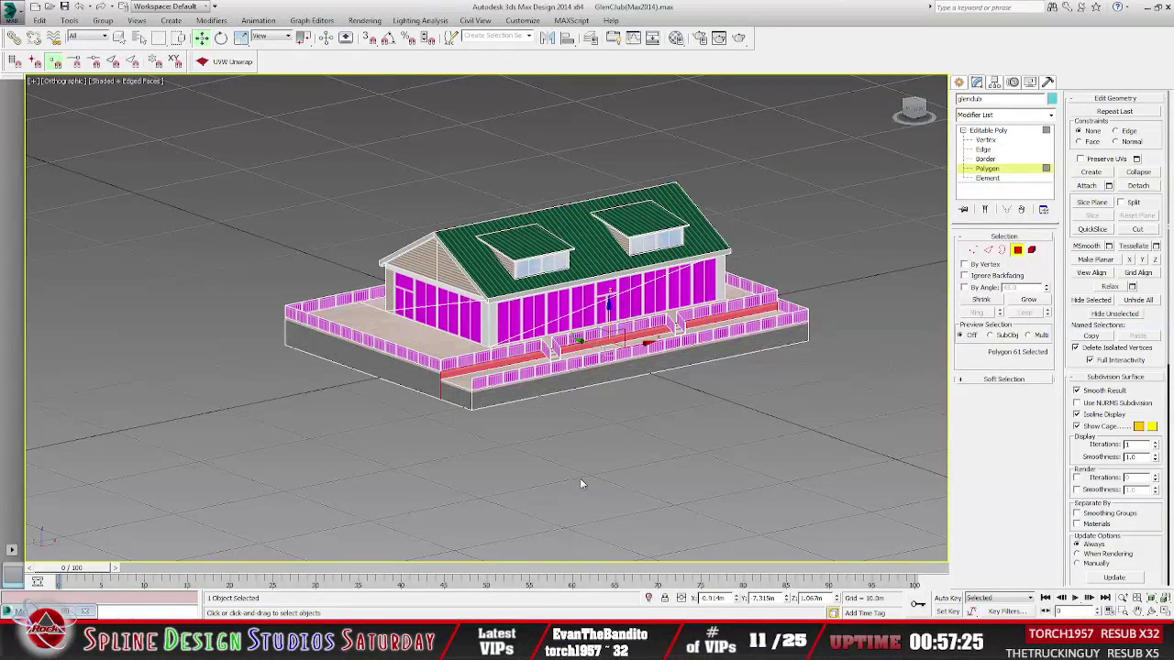
pyautogui.keyDown('alt'); pyautogui.moveTo(627, 442); pyautogui.dragTo(580, 449, button='middle'); pyautogui.keyUp('alt')
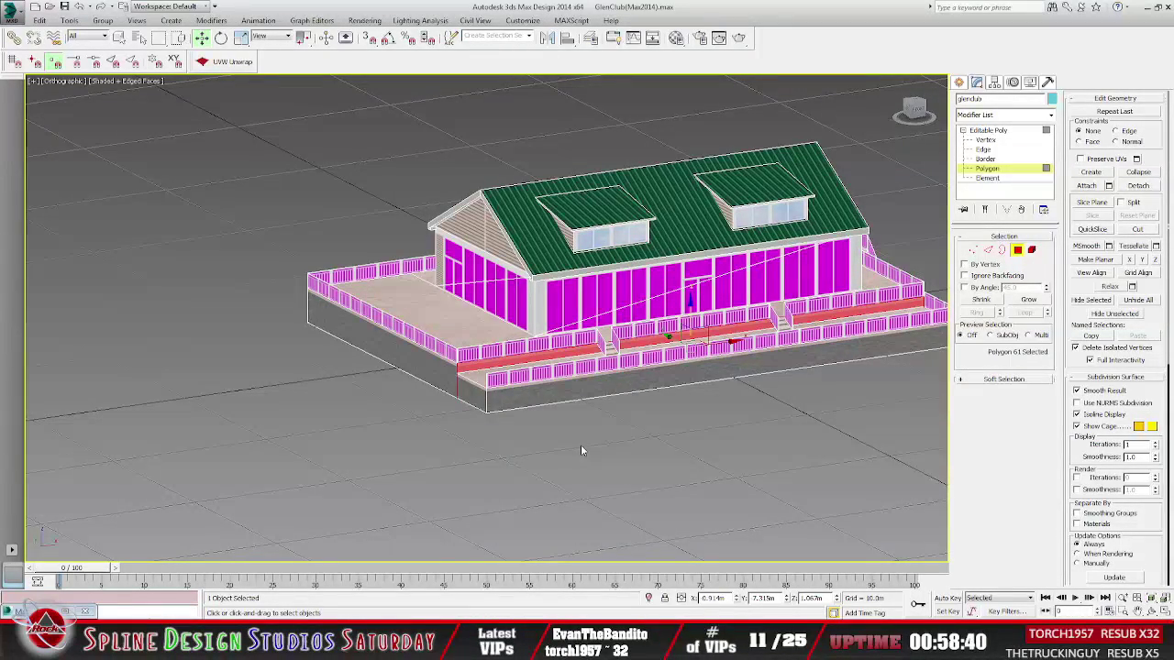
pyautogui.moveTo(654, 423)
pyautogui.keyDown('alt'); pyautogui.mouseDown(button='middle')
pyautogui.moveTo(504, 437)
pyautogui.moveTo(572, 434)
pyautogui.moveTo(579, 453)
pyautogui.moveTo(648, 432)
pyautogui.mouseUp(button='middle'); pyautogui.keyUp('alt')
pyautogui.scroll(3, 647, 433)
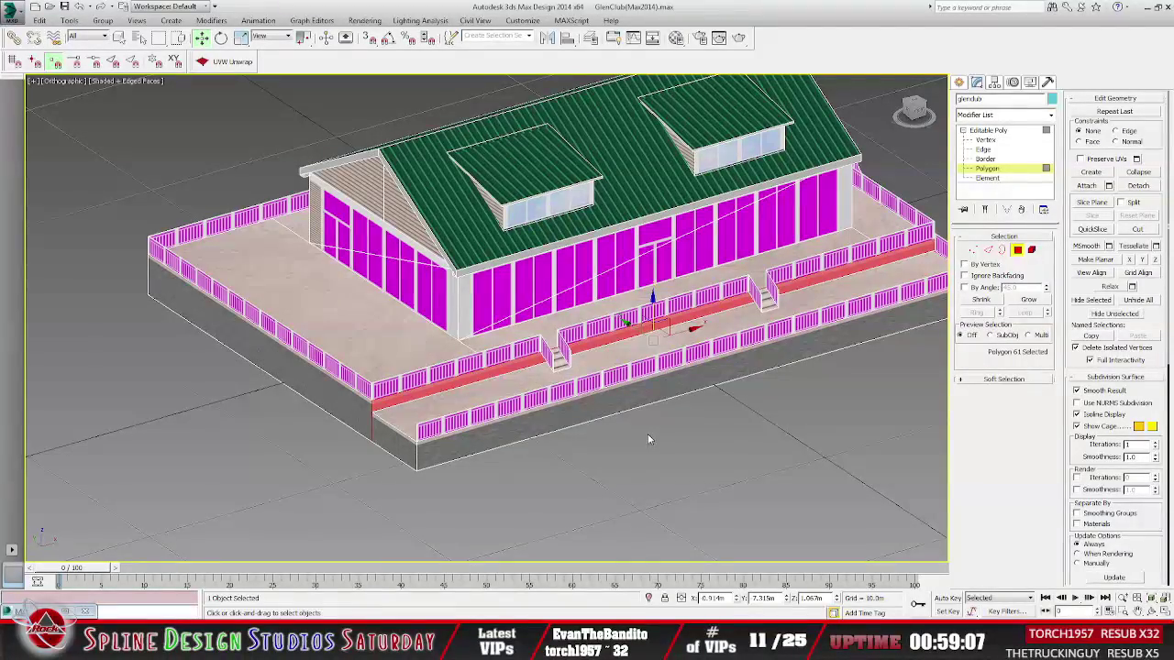
pyautogui.moveTo(644, 434)
pyautogui.keyDown('alt'); pyautogui.mouseDown(button='middle')
pyautogui.moveTo(660, 426)
pyautogui.moveTo(650, 428)
pyautogui.mouseUp(button='middle'); pyautogui.keyUp('alt')
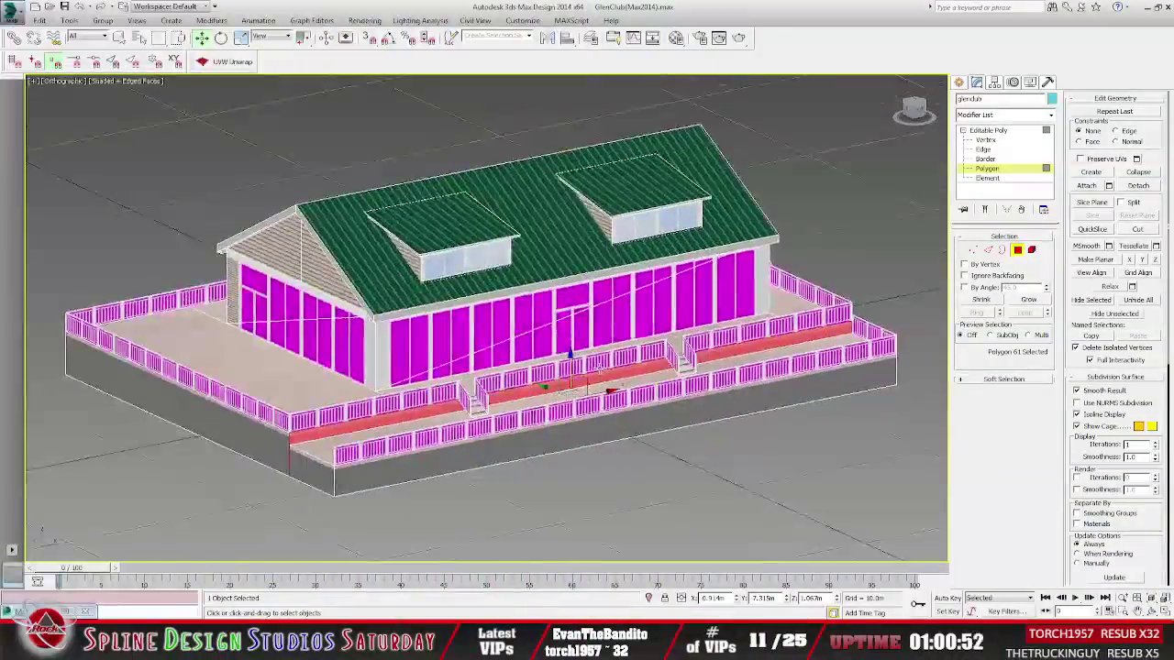
pyautogui.scroll(-6, 514, 343)
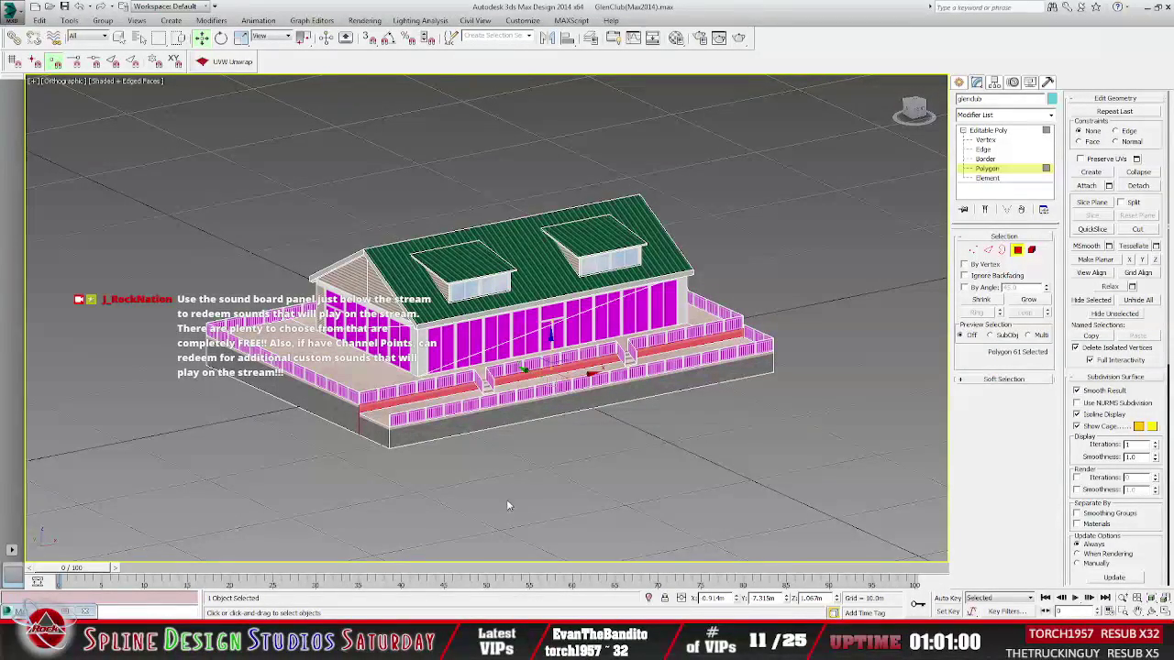
pyautogui.click(440, 644)
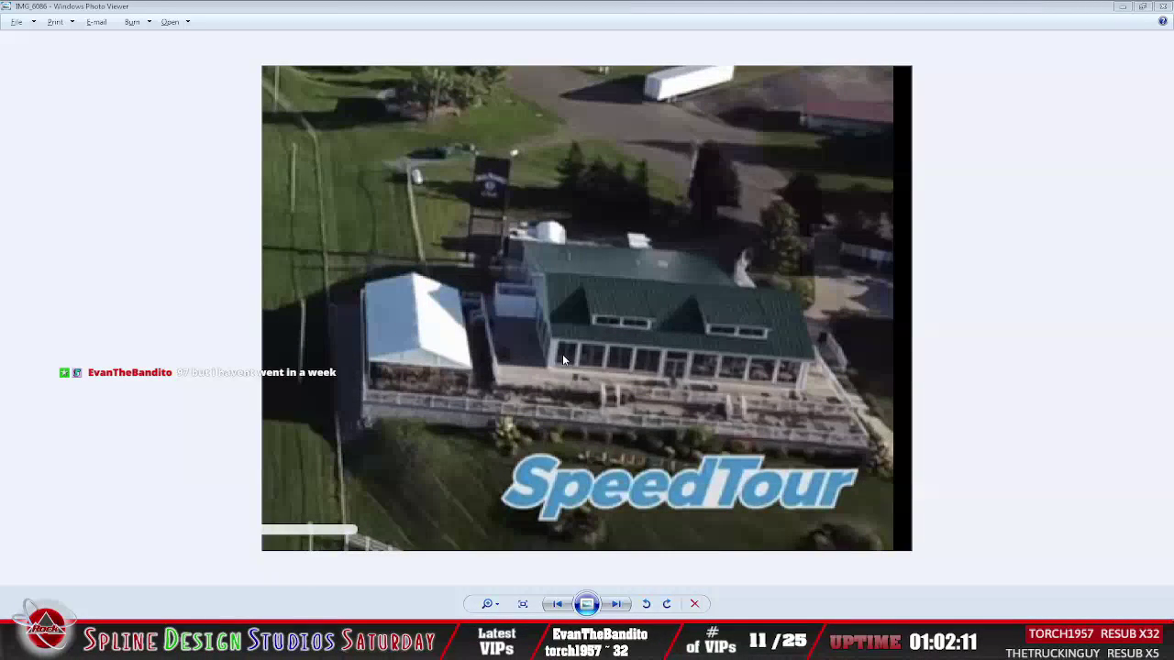
pyautogui.click(1122, 7)
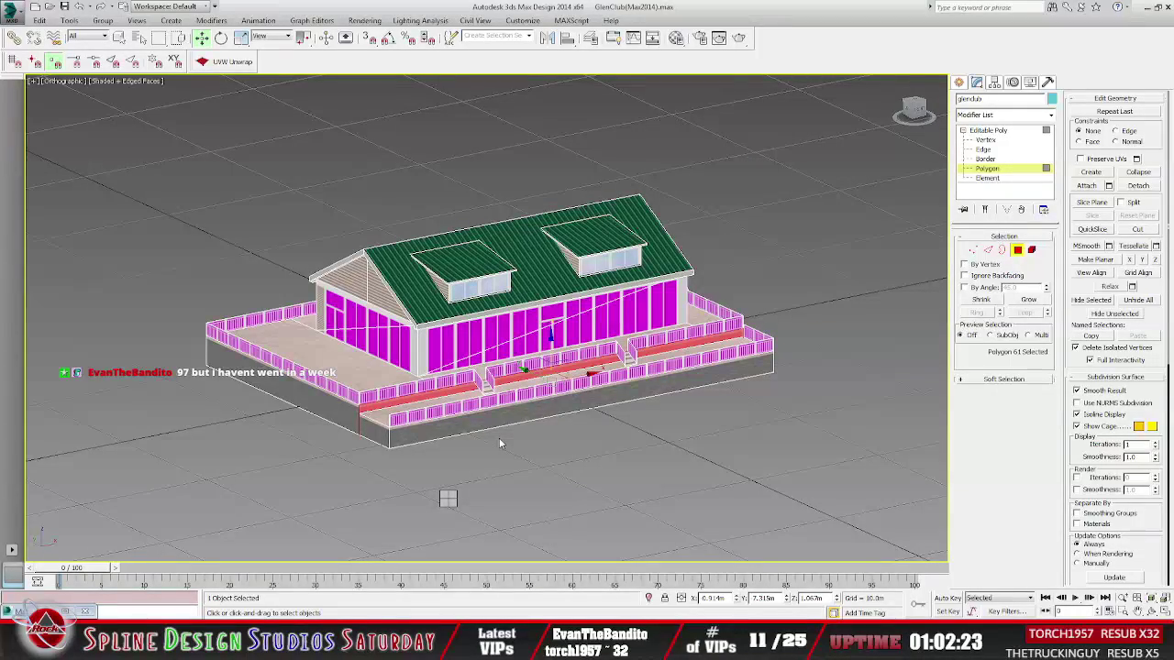
# Unhide the new_deck object beside the clubhouse by picking it from the list of hidden objects.
pyautogui.rightClick(461, 501)
pyautogui.click(470, 476)
pyautogui.click(372, 113)
pyautogui.click(369, 136)
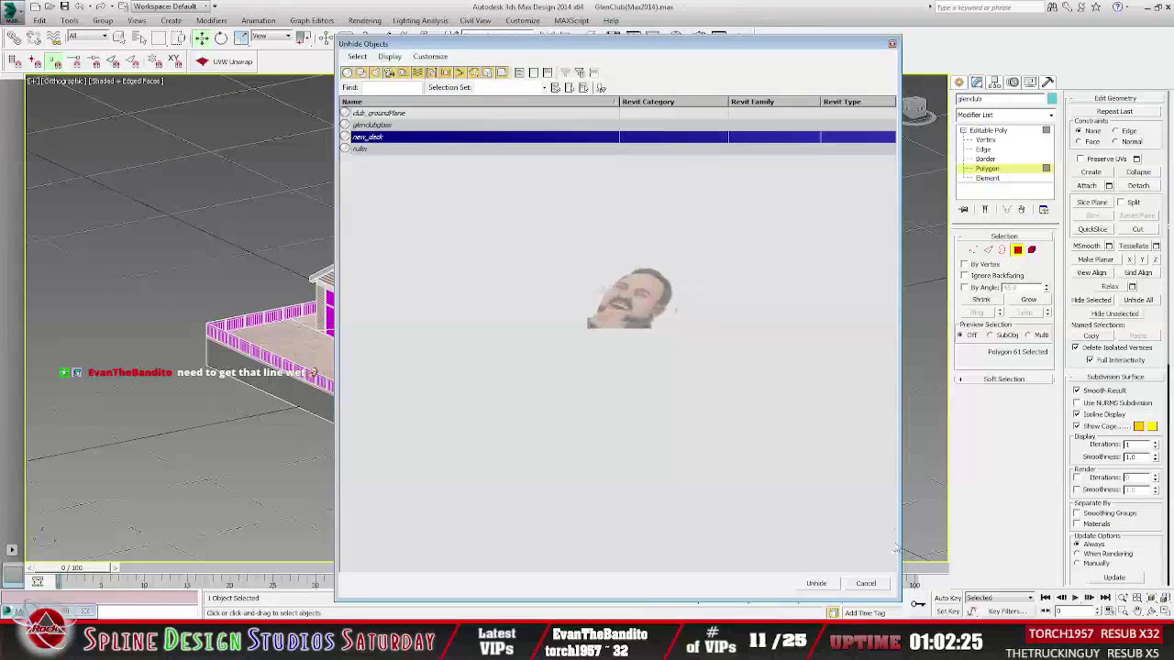
pyautogui.click(816, 584)
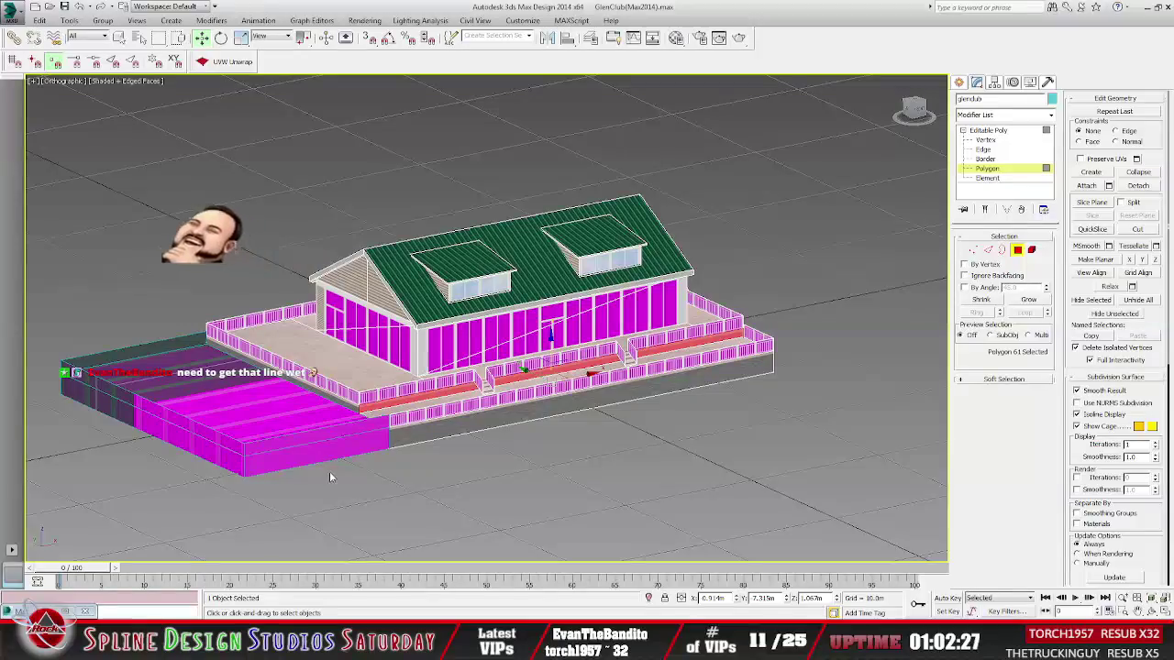
pyautogui.moveTo(391, 424)
pyautogui.mouseDown(button='middle')
pyautogui.moveTo(597, 409)
pyautogui.moveTo(381, 445)
pyautogui.mouseUp(button='middle')
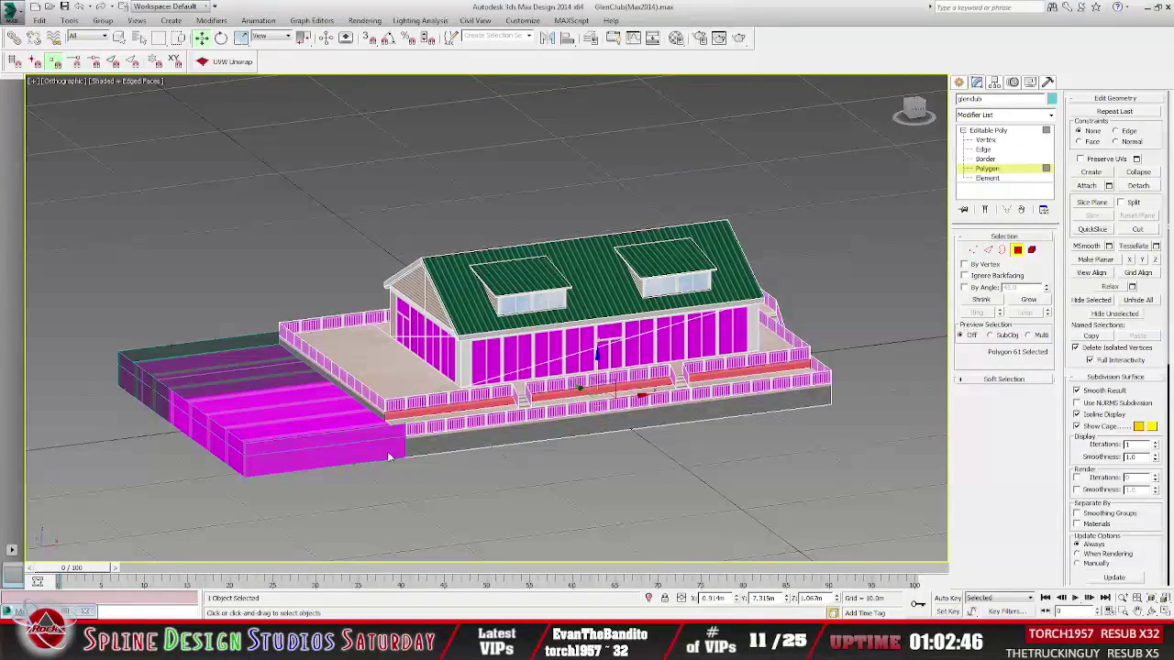
pyautogui.keyDown('alt'); pyautogui.moveTo(754, 383); pyautogui.dragTo(706, 384, button='middle'); pyautogui.keyUp('alt')
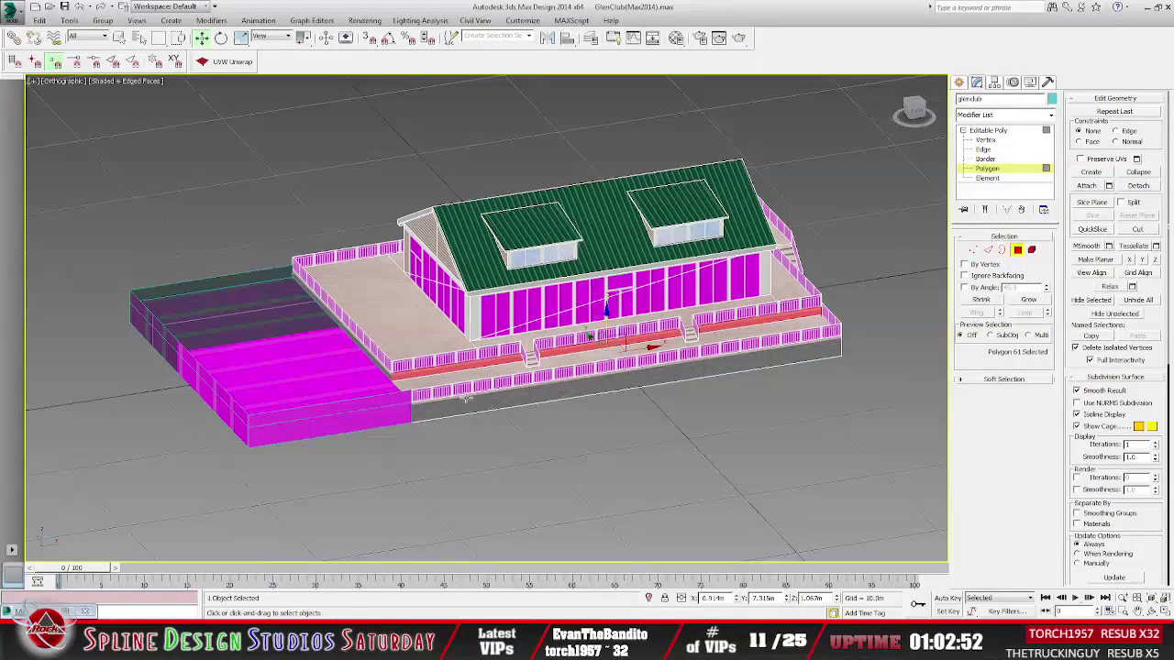
# Leave polygon editing on the clubhouse, select the new_deck object and remove it from view.
pyautogui.click(987, 130)
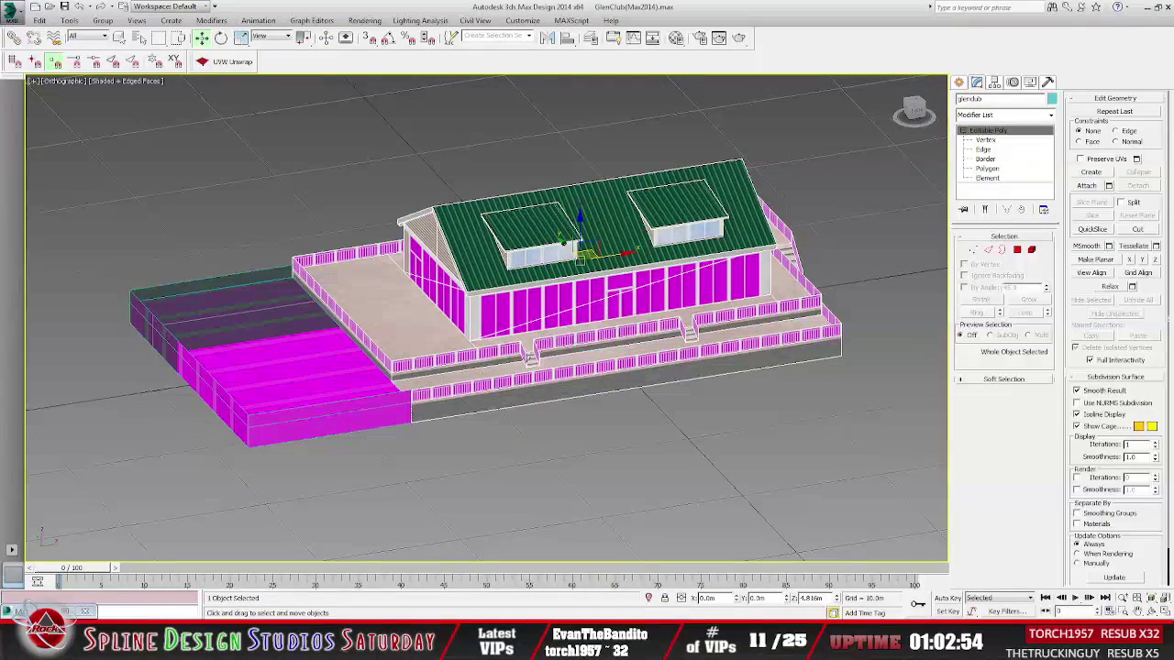
pyautogui.click(337, 418)
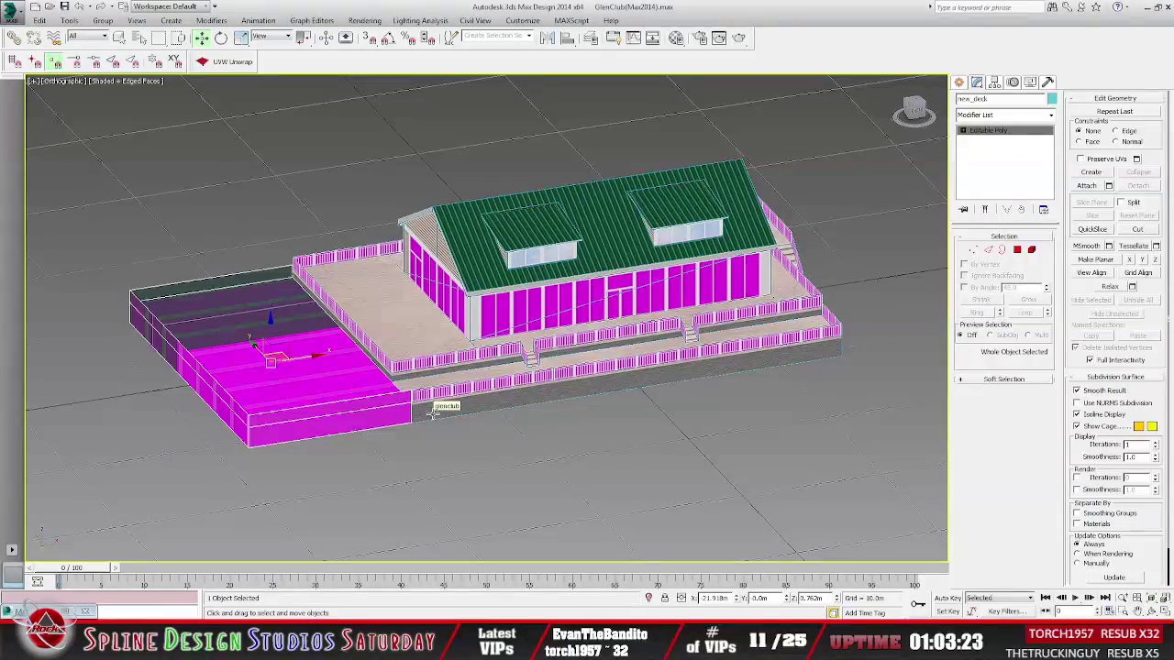
pyautogui.keyDown('alt'); pyautogui.moveTo(515, 439); pyautogui.dragTo(500, 423, button='middle'); pyautogui.keyUp('alt')
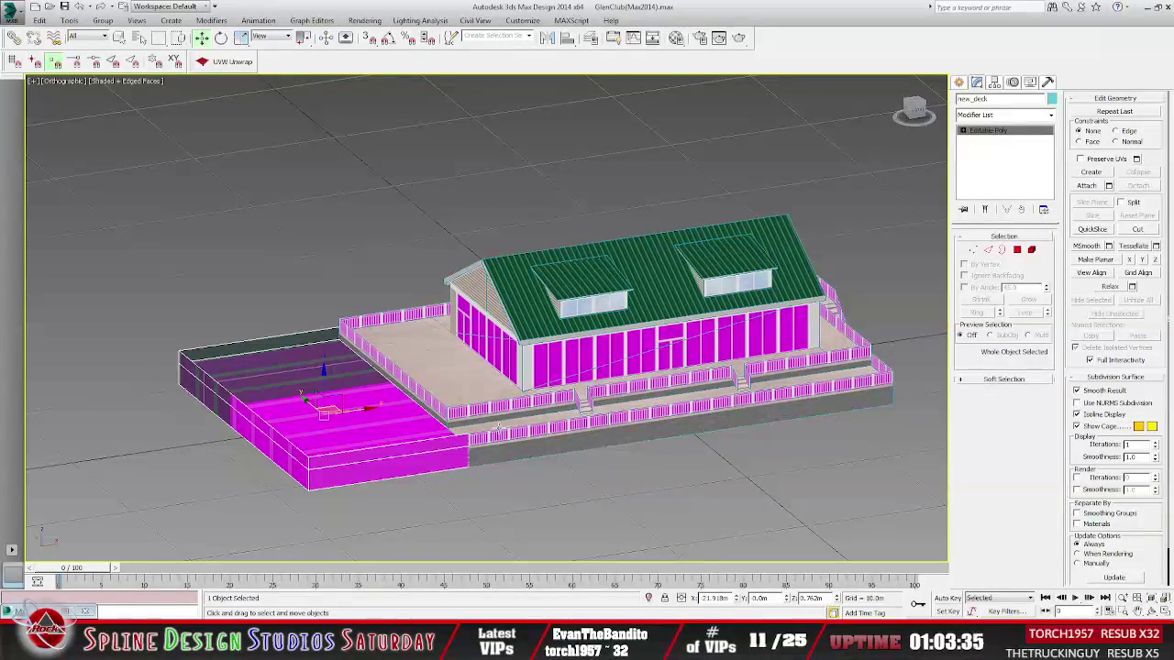
pyautogui.keyDown('alt'); pyautogui.moveTo(611, 432); pyautogui.dragTo(475, 456, button='middle'); pyautogui.keyUp('alt')
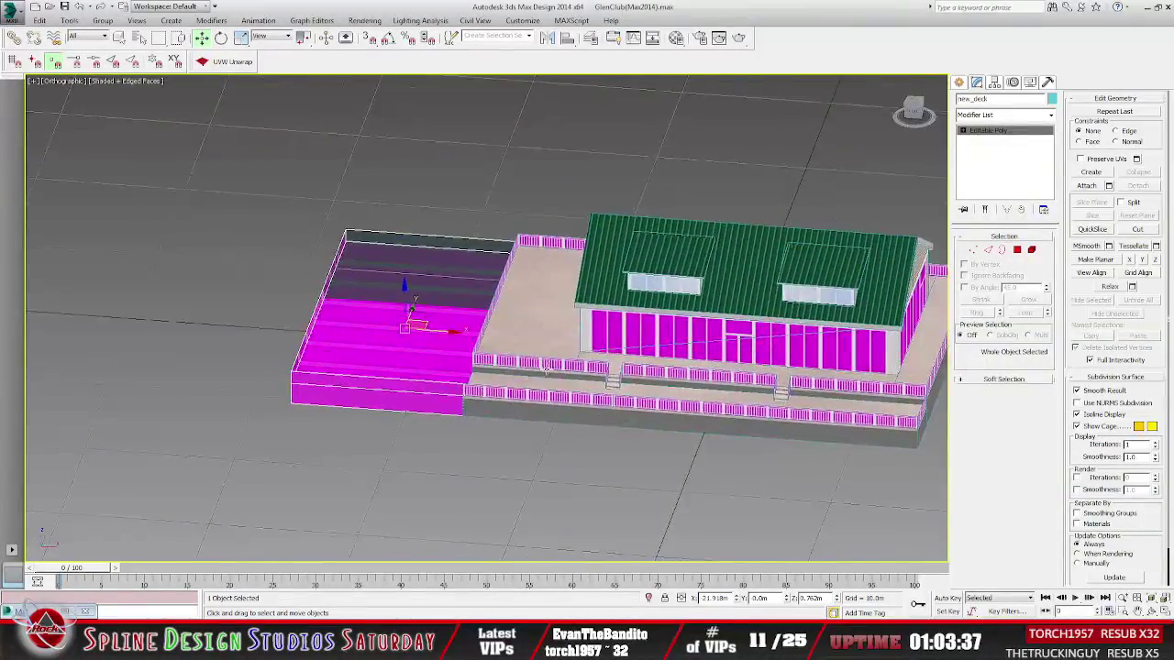
pyautogui.scroll(6, 475, 455)
pyautogui.keyDown('alt'); pyautogui.moveTo(498, 403); pyautogui.dragTo(413, 367, button='middle'); pyautogui.keyUp('alt')
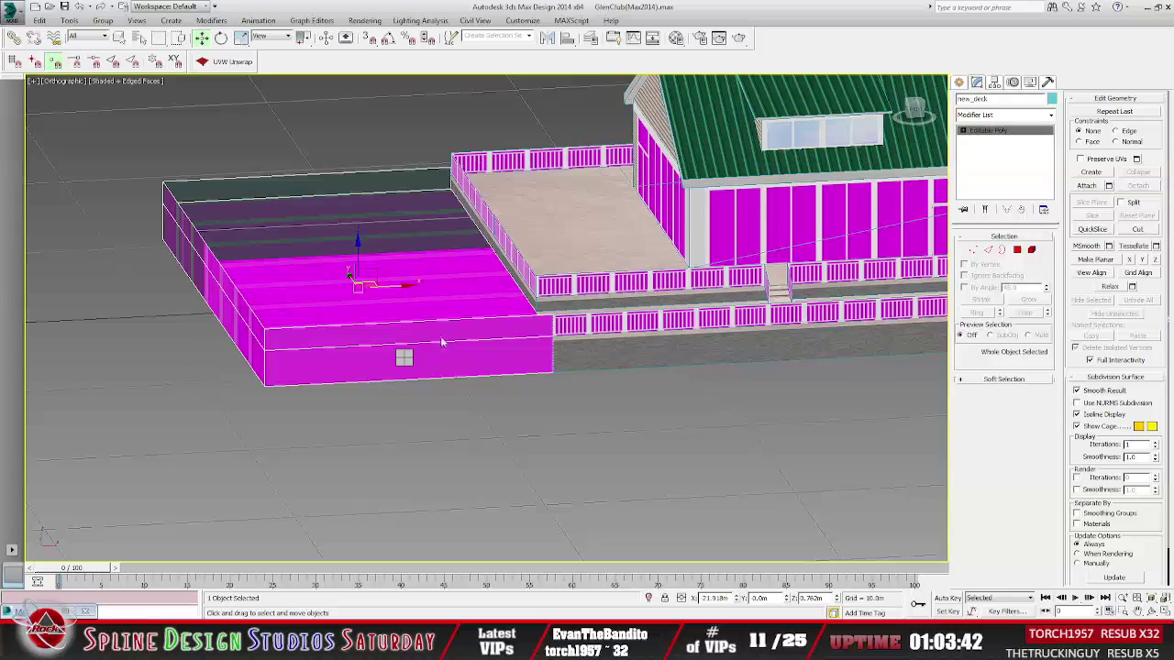
pyautogui.press('Delete')
# Select the glenclub building and enter its Polygon sub-object level.
pyautogui.keyDown('alt'); pyautogui.moveTo(497, 354); pyautogui.dragTo(590, 380, button='middle'); pyautogui.keyUp('alt')
pyautogui.moveTo(655, 427); pyautogui.dragTo(577, 372, button='middle')
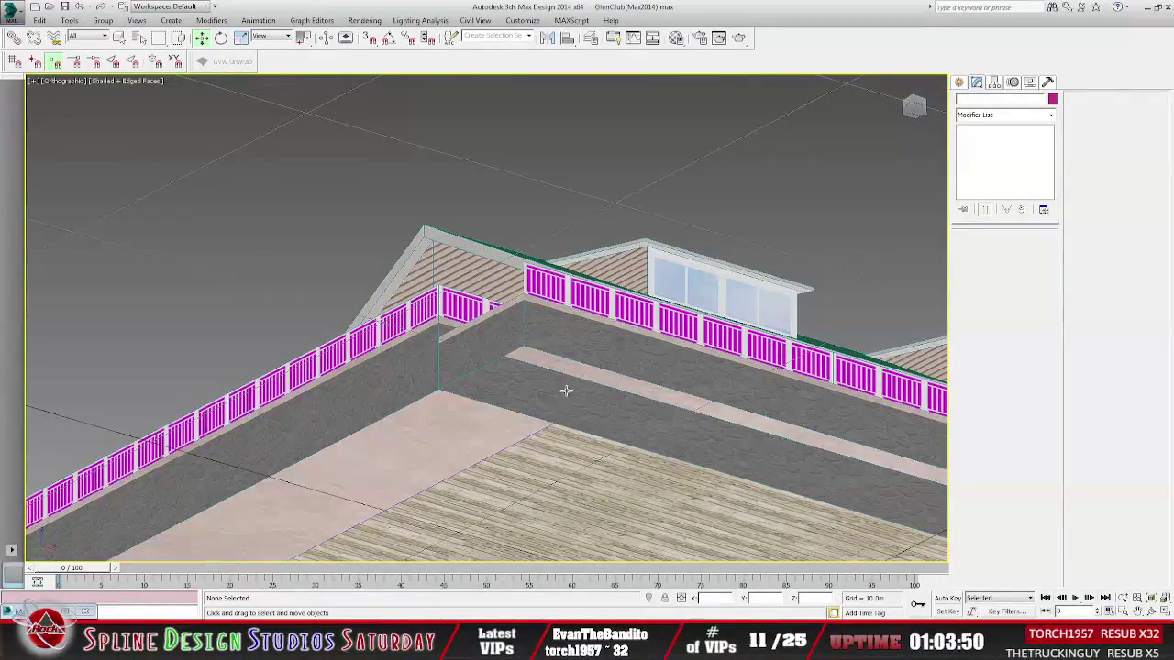
pyautogui.click(566, 390)
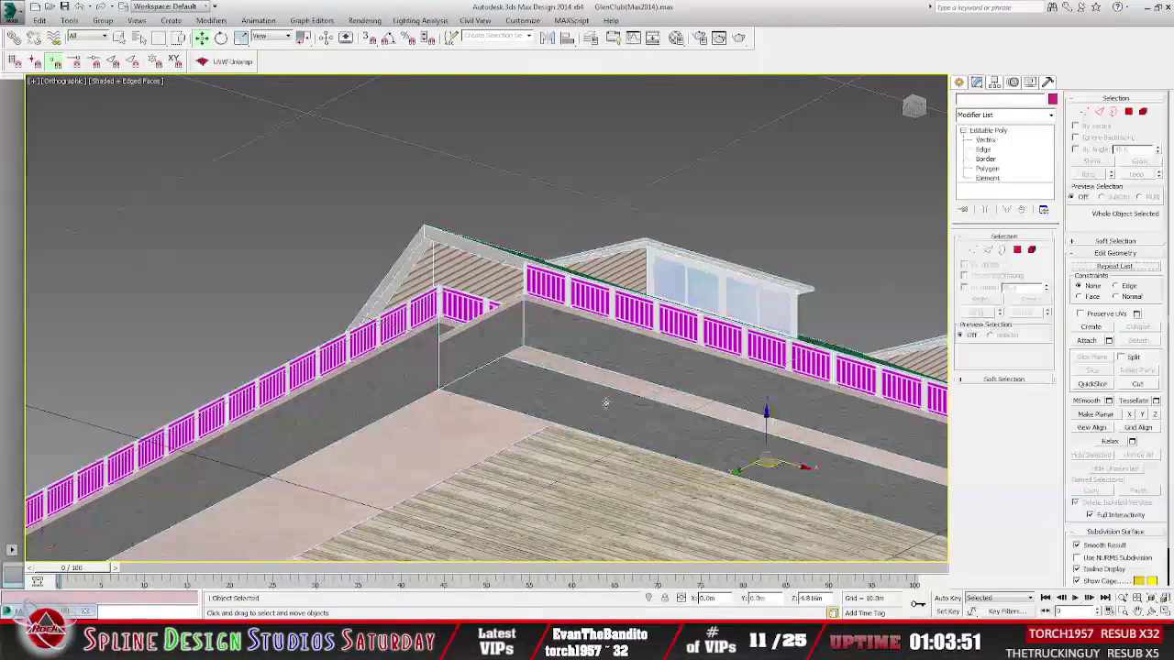
pyautogui.click(987, 169)
pyautogui.click(546, 390)
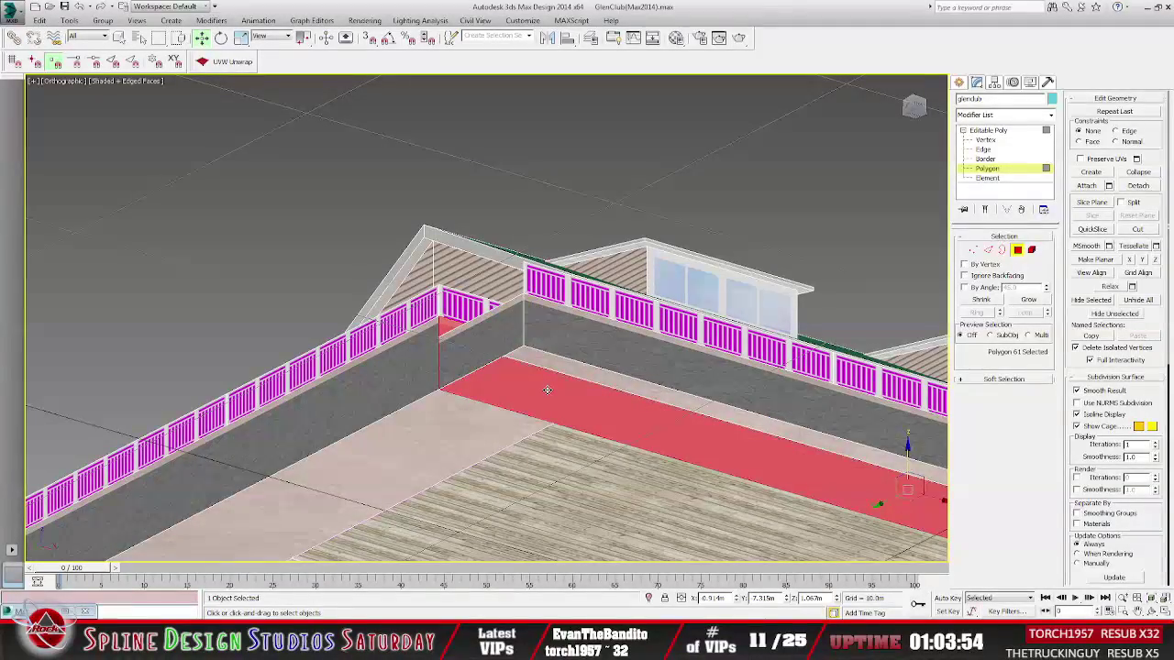
# Examine the selected polygons along the front terrace wall and its corner from above and below the deck.
pyautogui.keyDown('alt'); pyautogui.moveTo(516, 446); pyautogui.dragTo(496, 461, button='middle'); pyautogui.keyUp('alt')
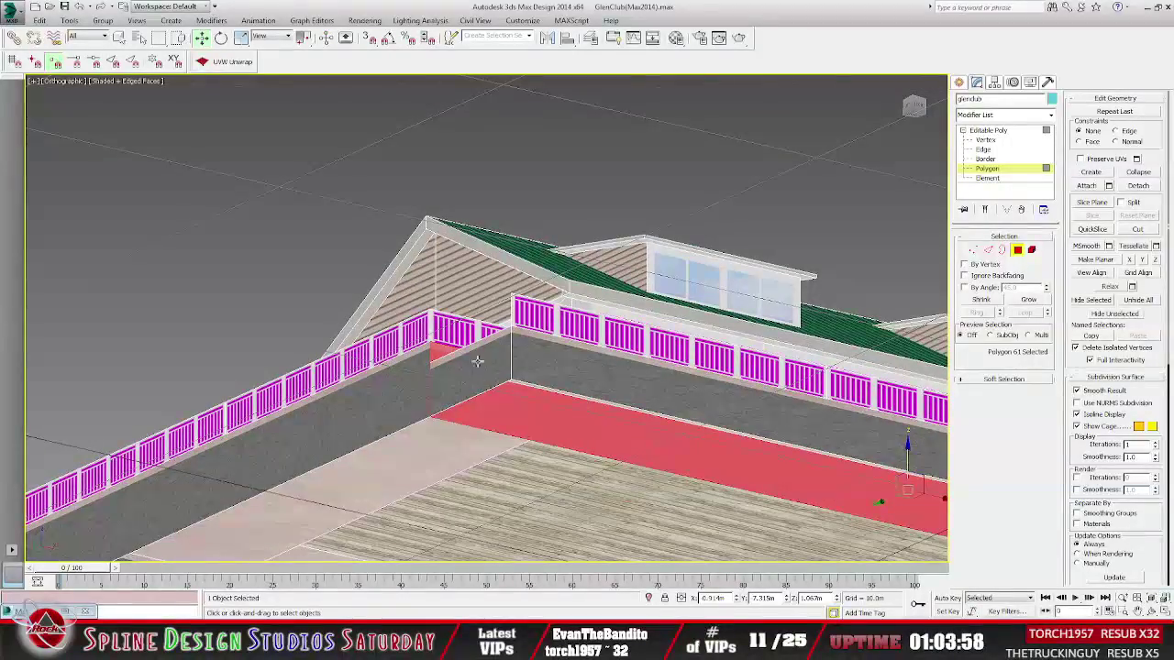
pyautogui.keyDown('alt'); pyautogui.moveTo(577, 449); pyautogui.dragTo(533, 487, button='middle'); pyautogui.keyUp('alt')
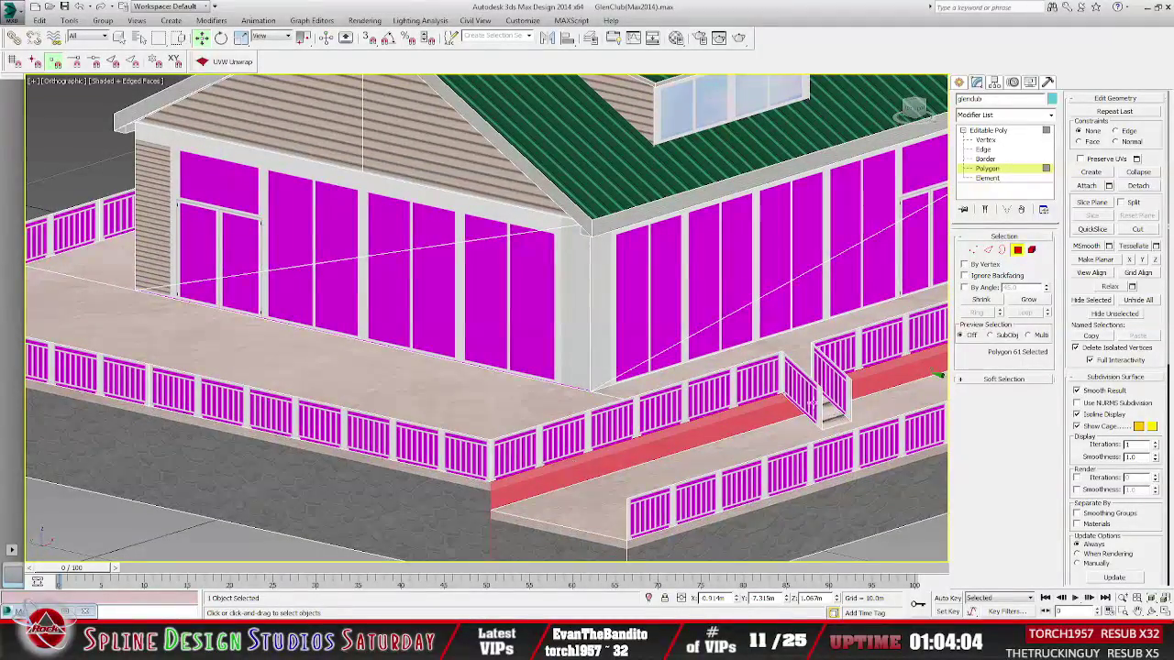
pyautogui.scroll(5, 621, 489)
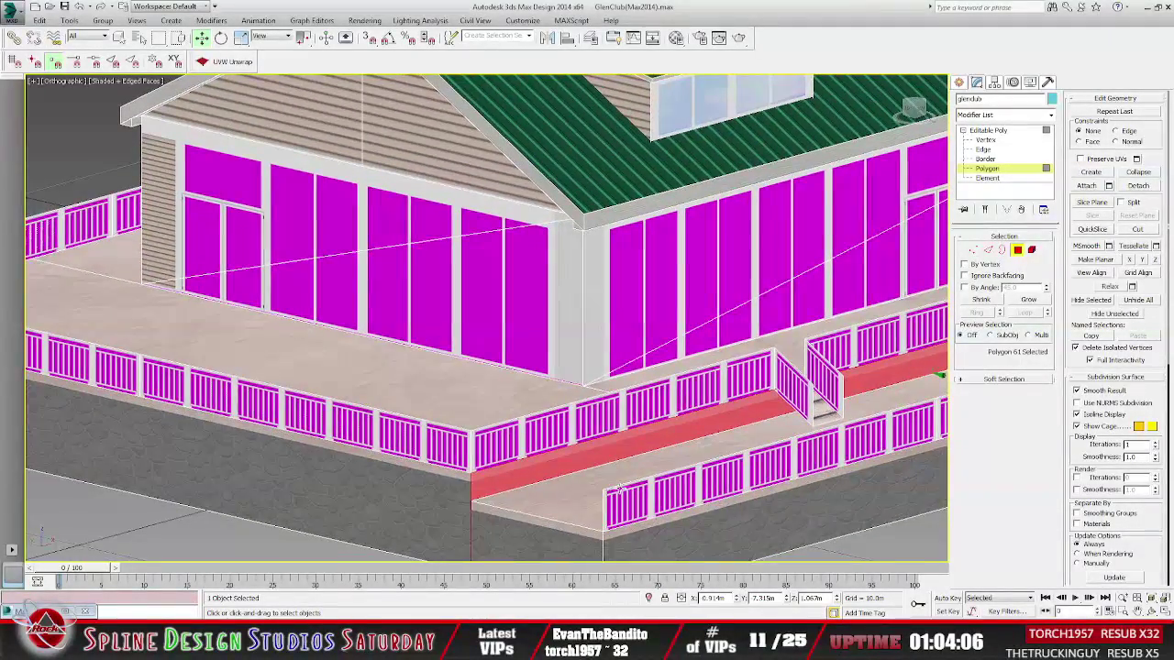
pyautogui.scroll(1, 651, 401)
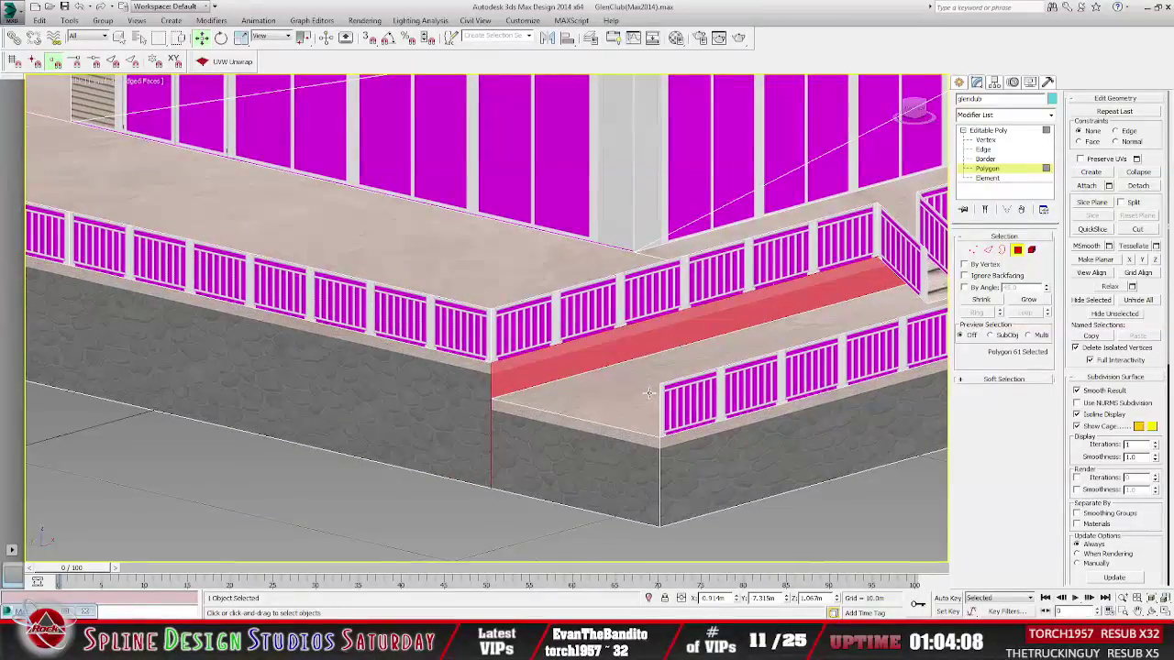
pyautogui.scroll(-2, 650, 398)
pyautogui.scroll(5, 644, 426)
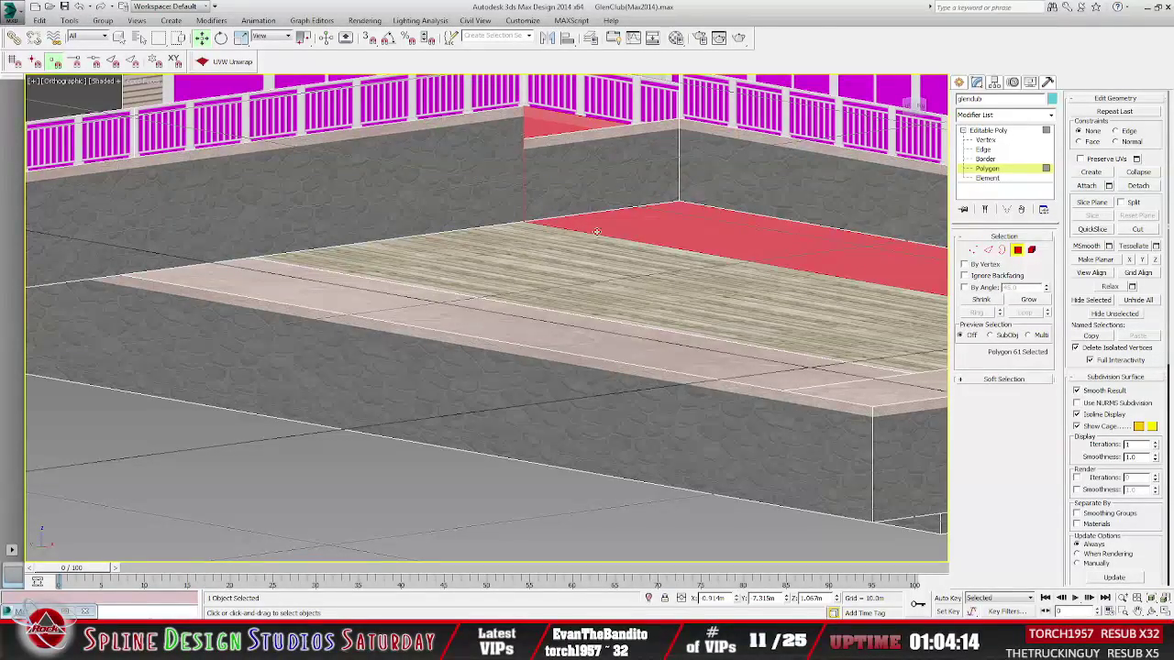
pyautogui.scroll(-4, 595, 229)
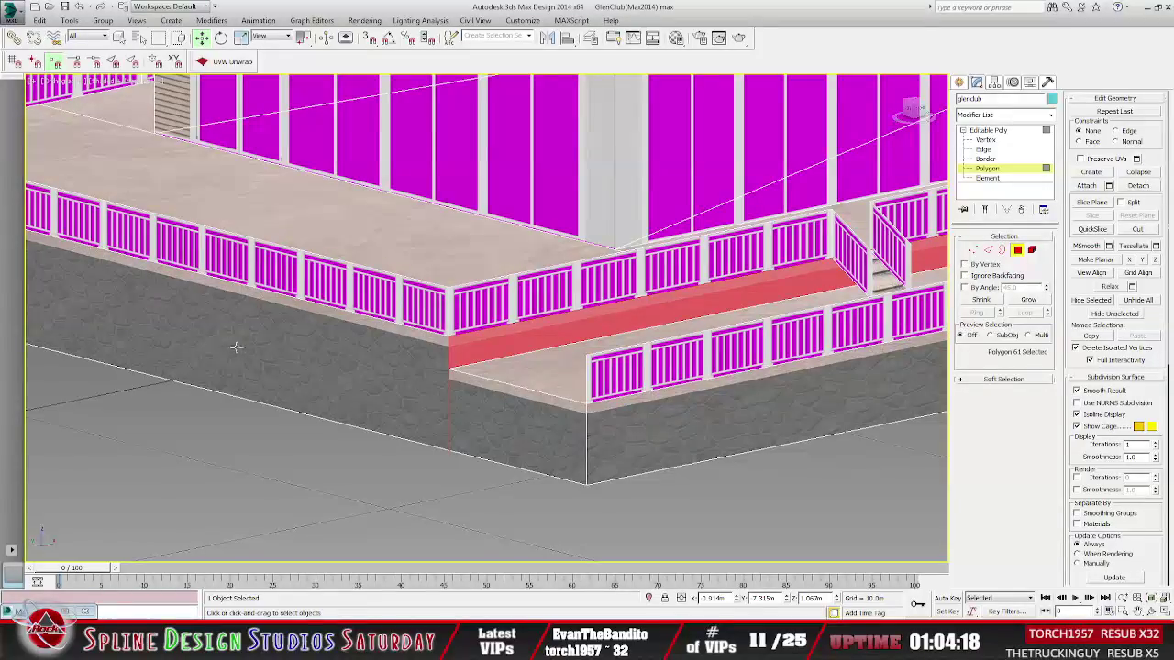
pyautogui.keyDown('alt'); pyautogui.moveTo(504, 426); pyautogui.dragTo(621, 381, button='middle'); pyautogui.keyUp('alt')
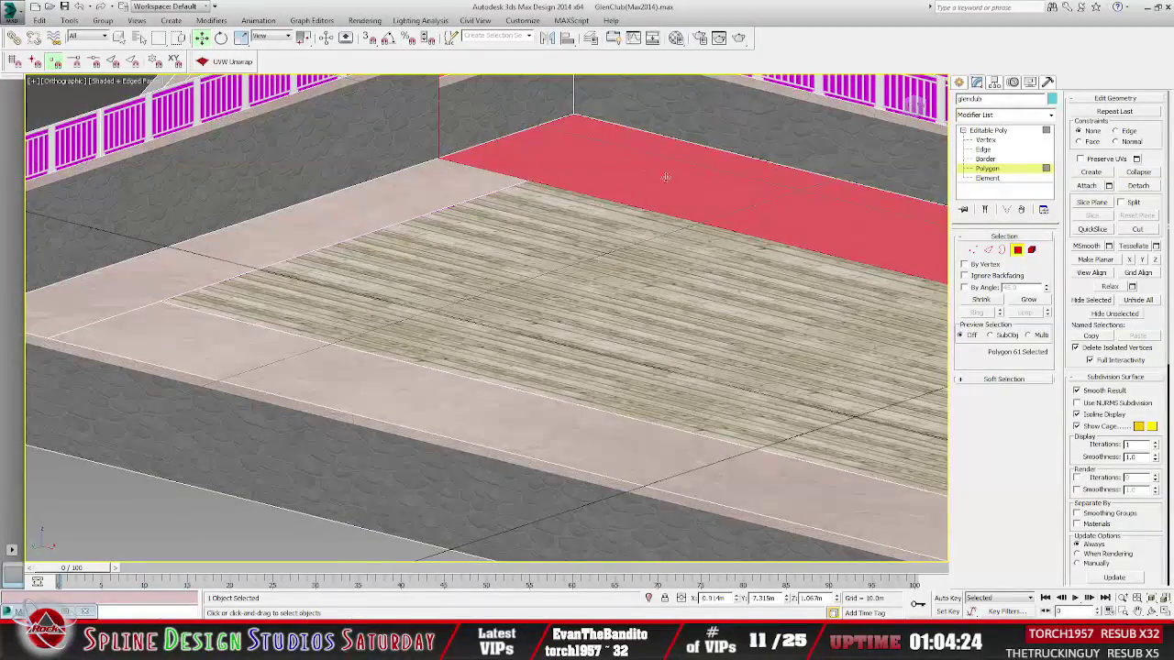
pyautogui.keyDown('alt'); pyautogui.moveTo(630, 205); pyautogui.dragTo(587, 305, button='middle'); pyautogui.keyUp('alt')
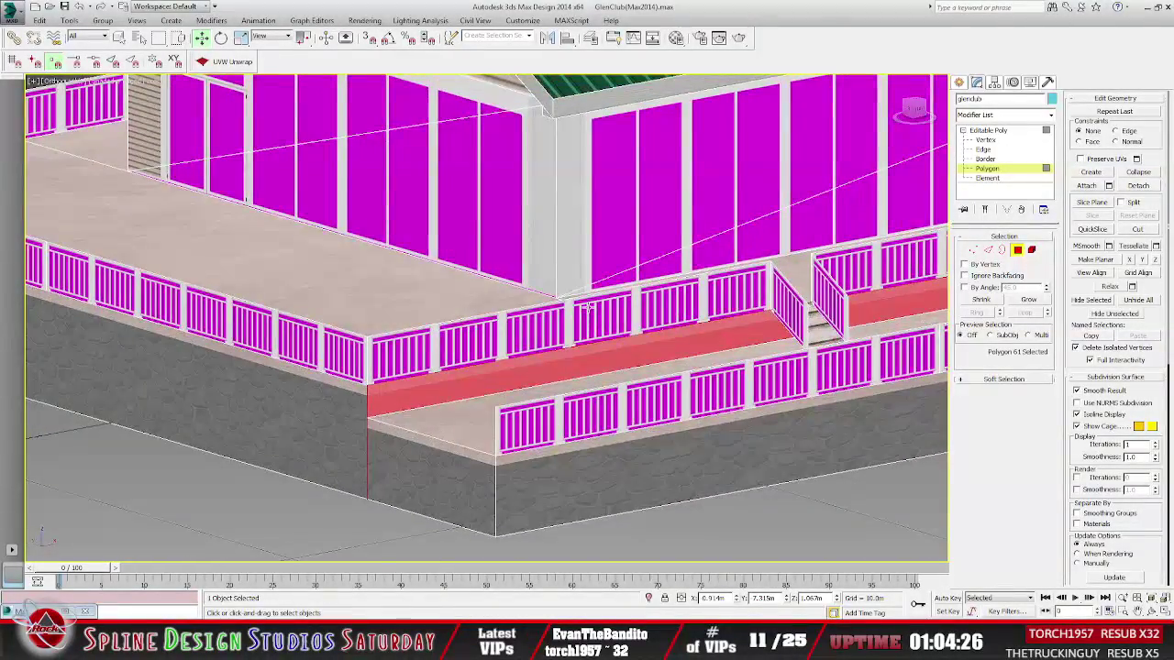
pyautogui.scroll(-4, 592, 310)
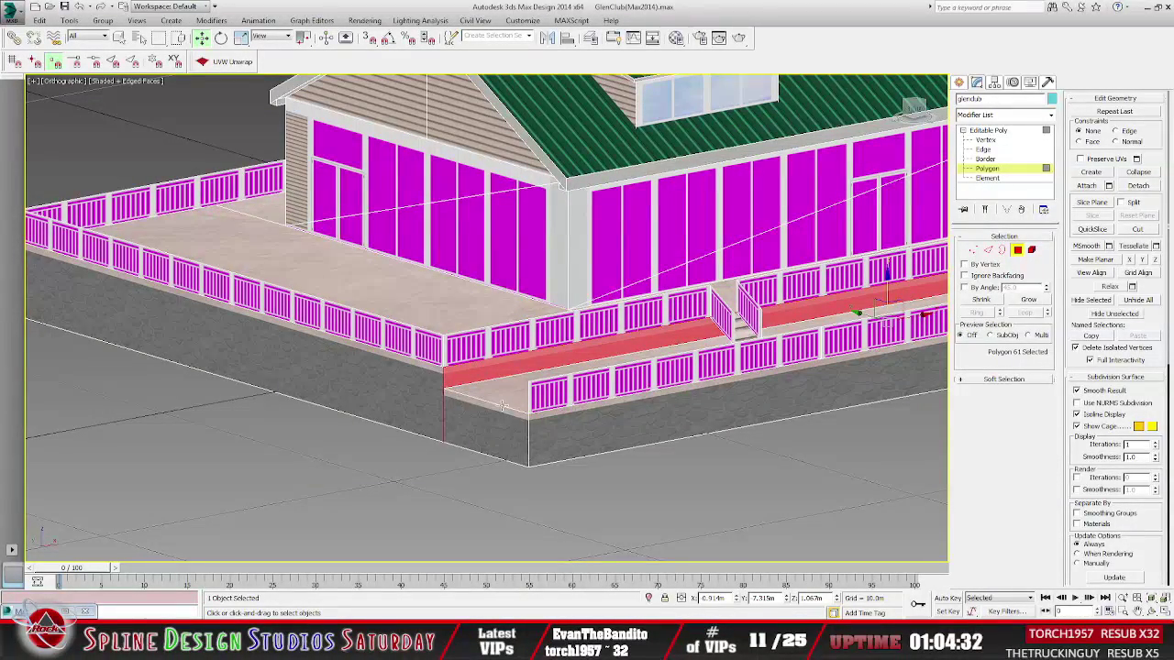
pyautogui.moveTo(615, 404); pyautogui.dragTo(591, 410, button='middle')
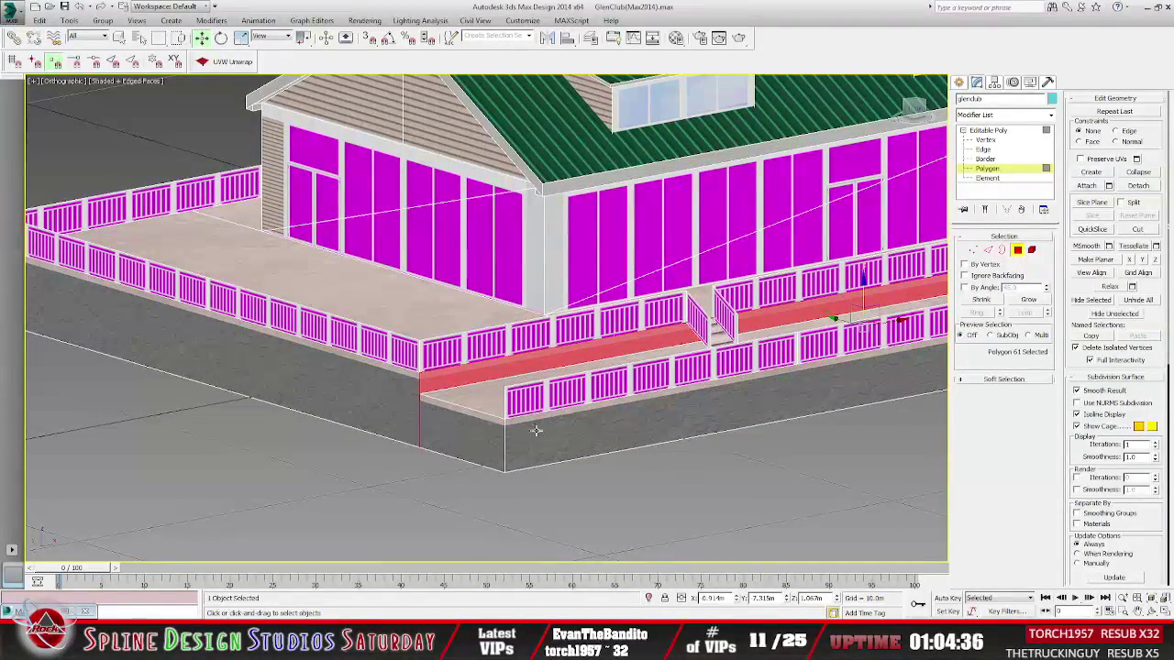
pyautogui.keyDown('alt'); pyautogui.moveTo(585, 427); pyautogui.dragTo(544, 406, button='middle'); pyautogui.keyUp('alt')
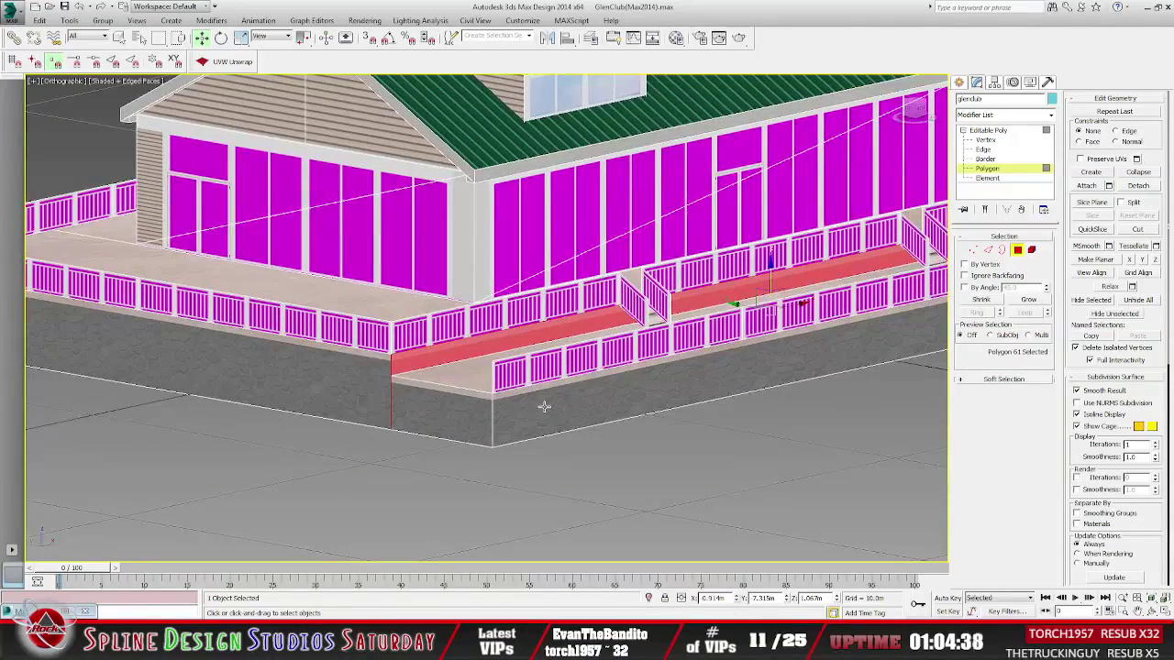
# Detach the selected front terrace wall polygons as a separate object named front_cobble.
pyautogui.click(1140, 188)
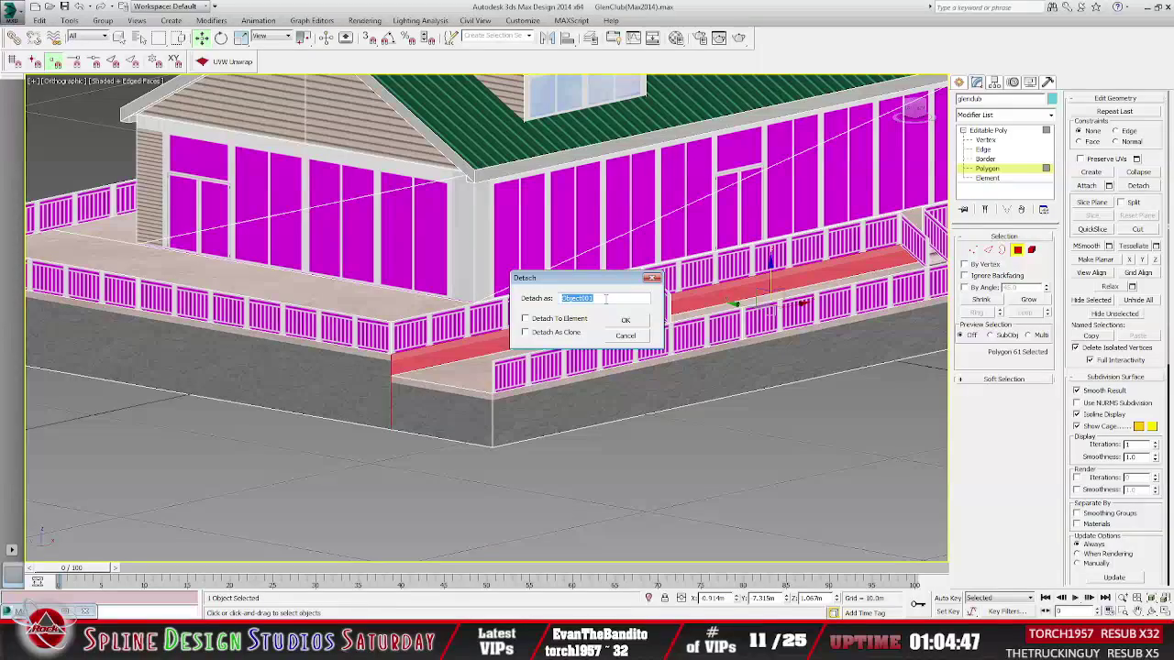
pyautogui.write('fl')
pyautogui.click(625, 320)
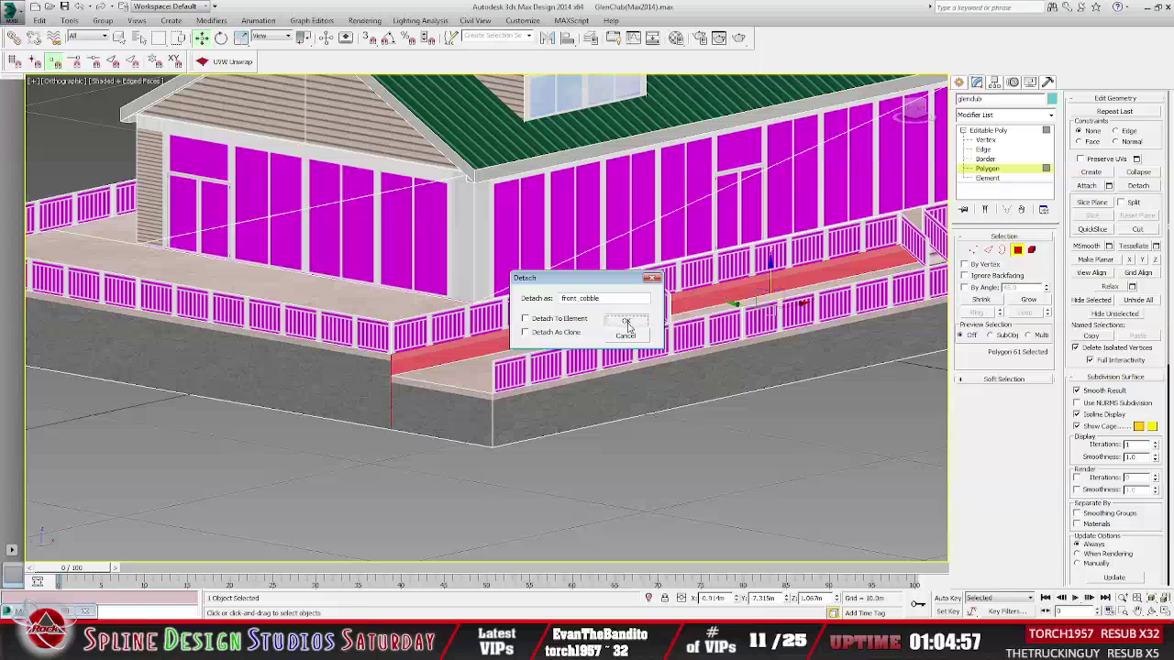
# Leave polygon editing, select the front_cobble object and center its pivot on the object.
pyautogui.click(1000, 132)
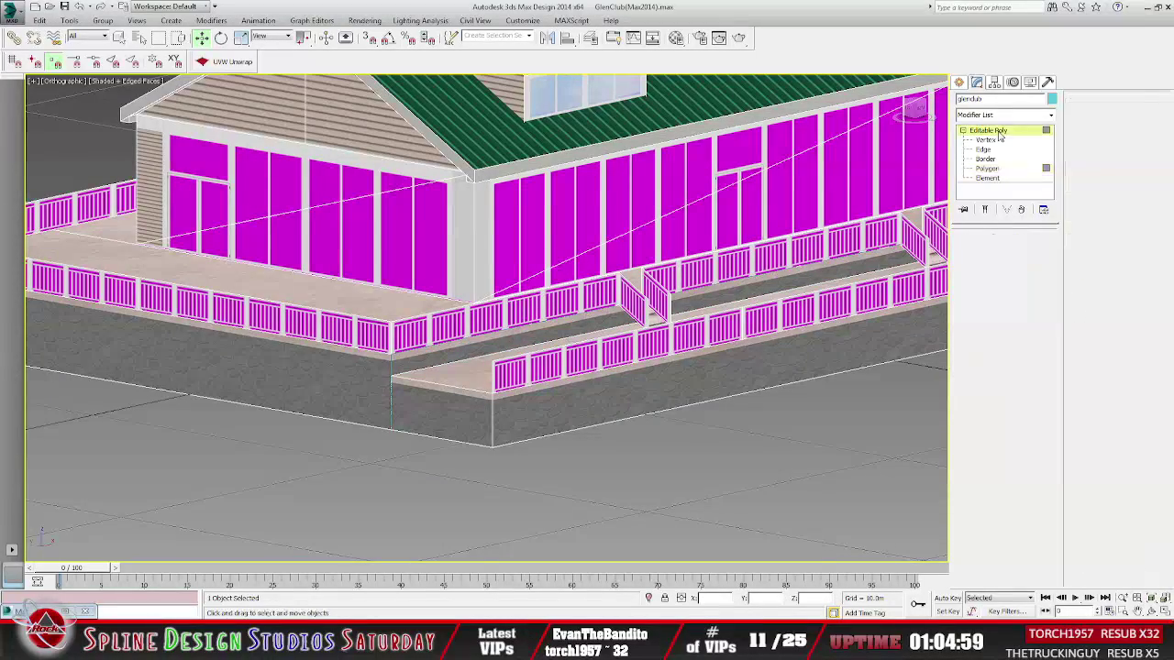
pyautogui.click(435, 357)
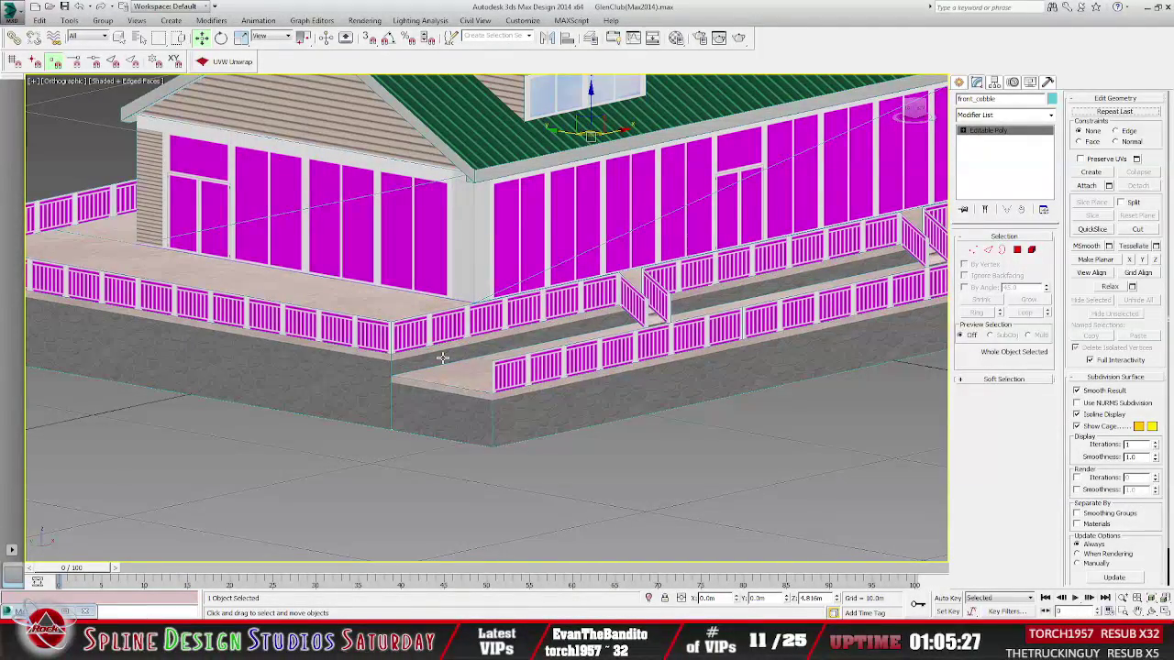
pyautogui.moveTo(524, 349); pyautogui.dragTo(474, 386, button='middle')
pyautogui.scroll(-2, 474, 386)
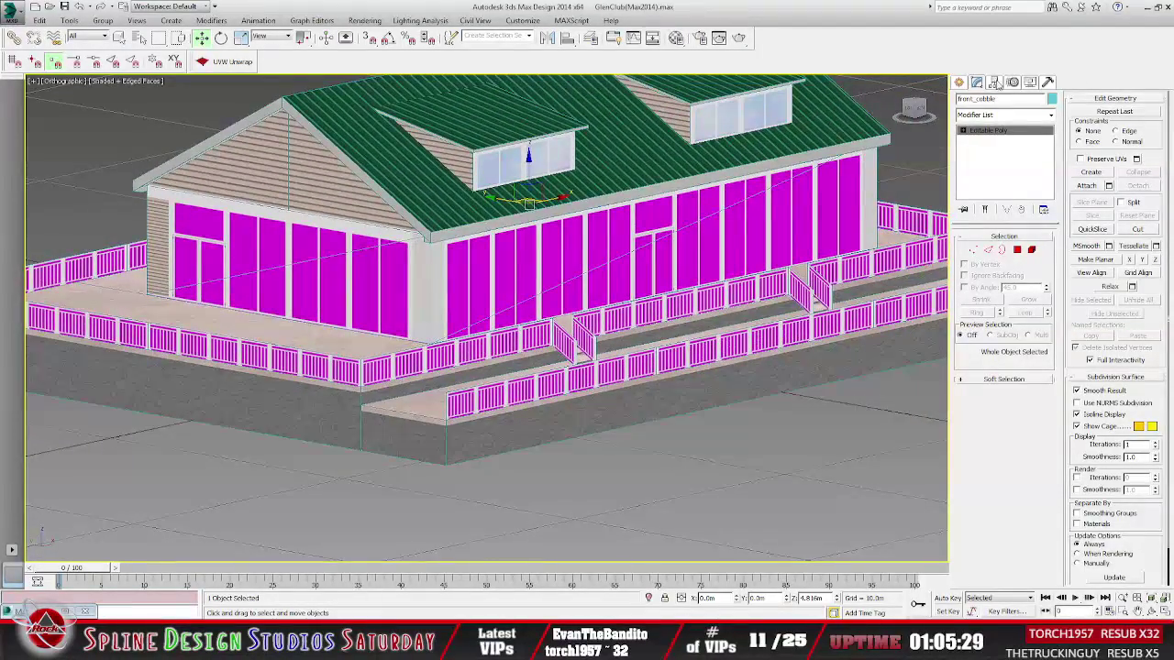
pyautogui.click(994, 82)
pyautogui.click(1004, 157)
pyautogui.click(1006, 219)
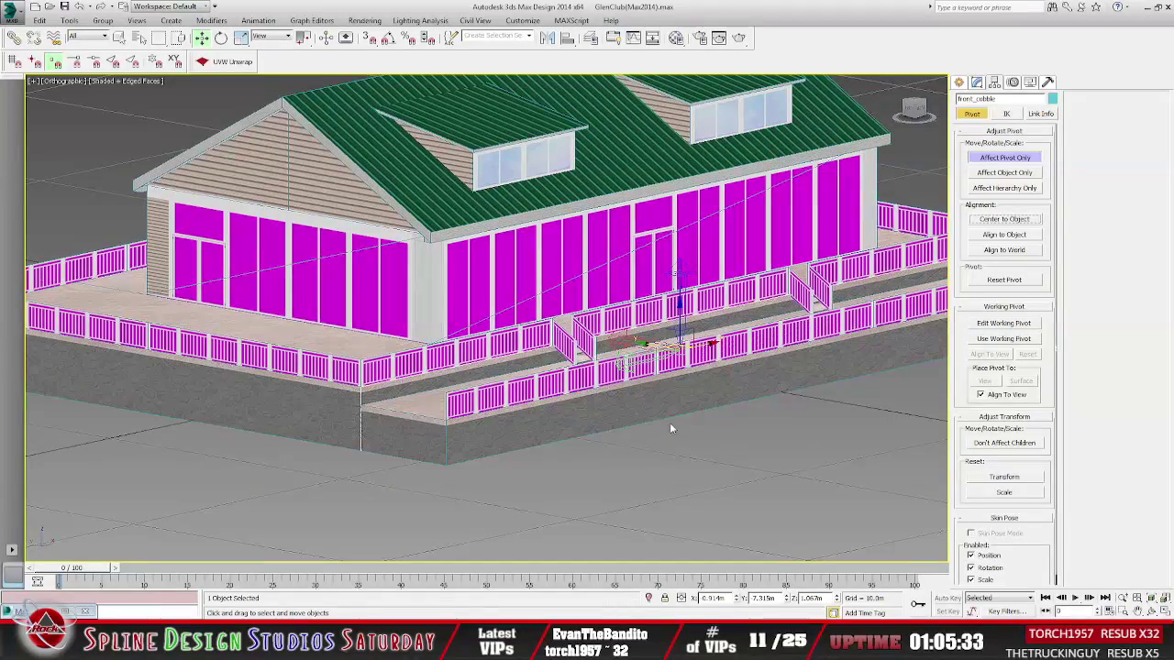
pyautogui.click(1004, 157)
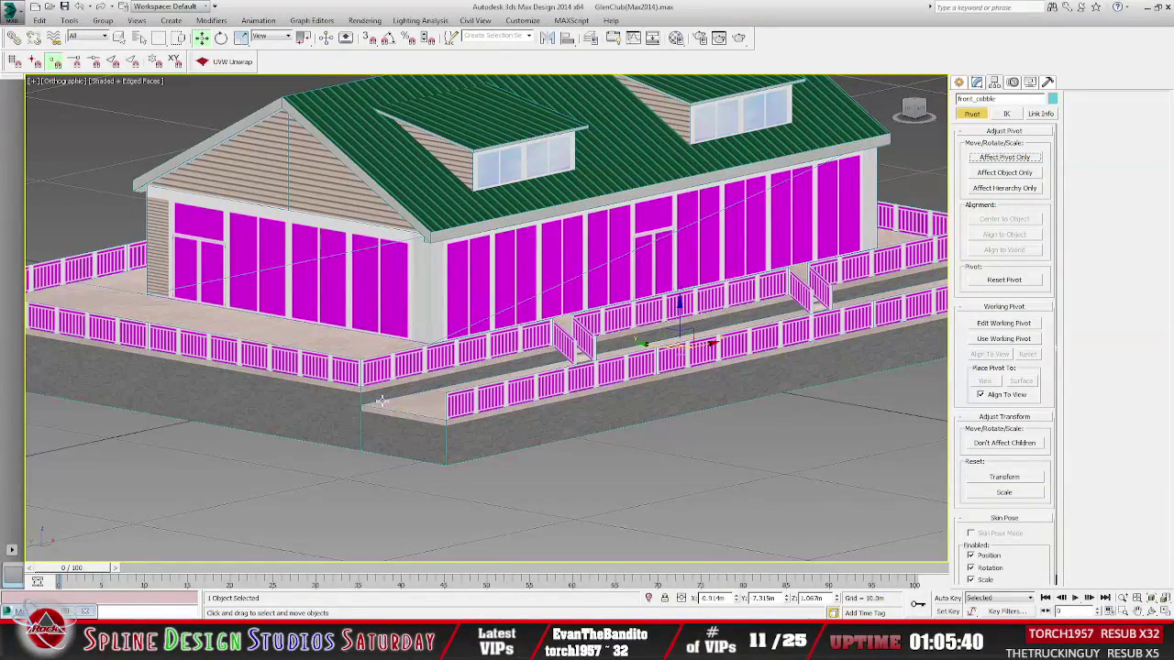
pyautogui.scroll(4, 603, 327)
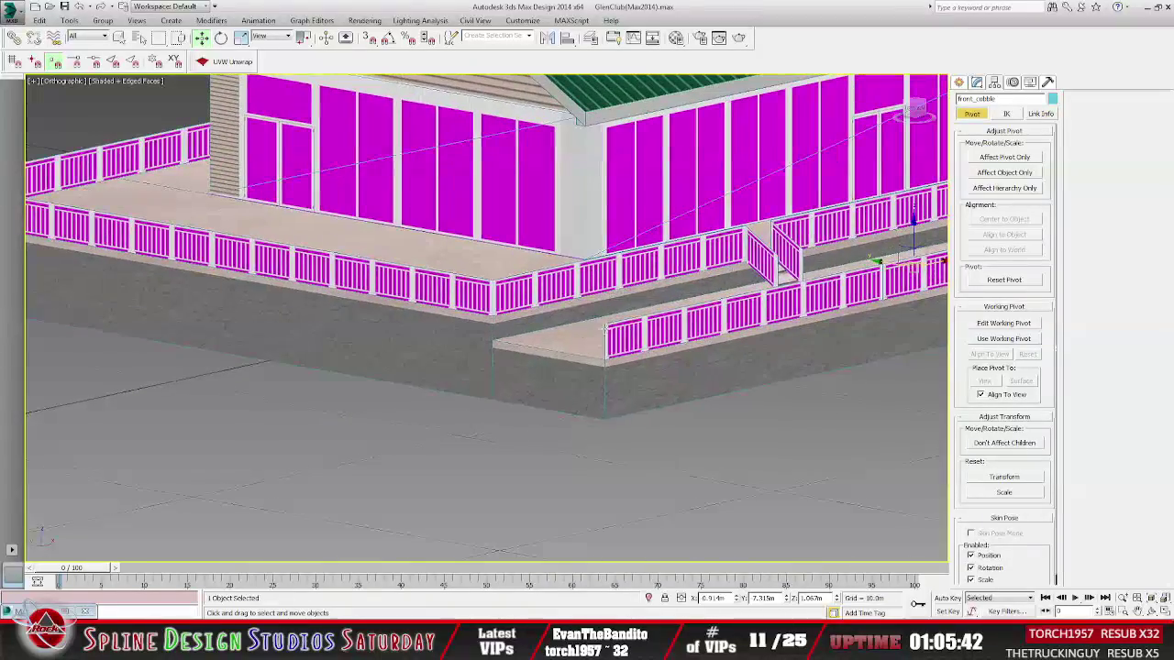
pyautogui.click(977, 82)
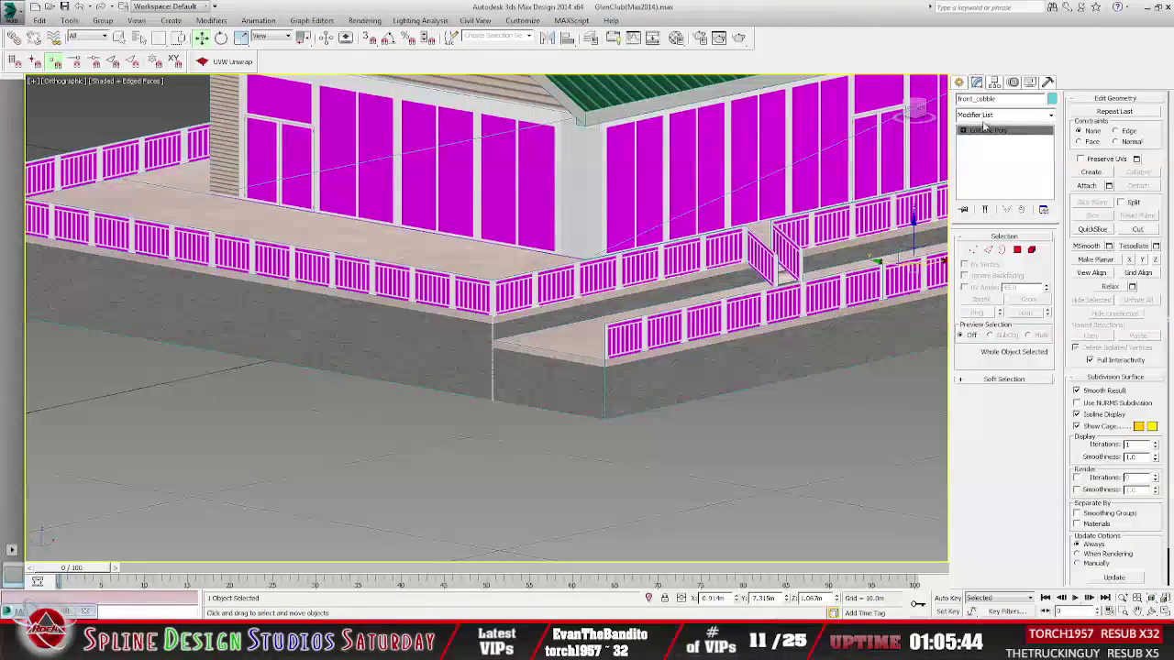
pyautogui.click(962, 131)
pyautogui.click(985, 139)
pyautogui.click(495, 400)
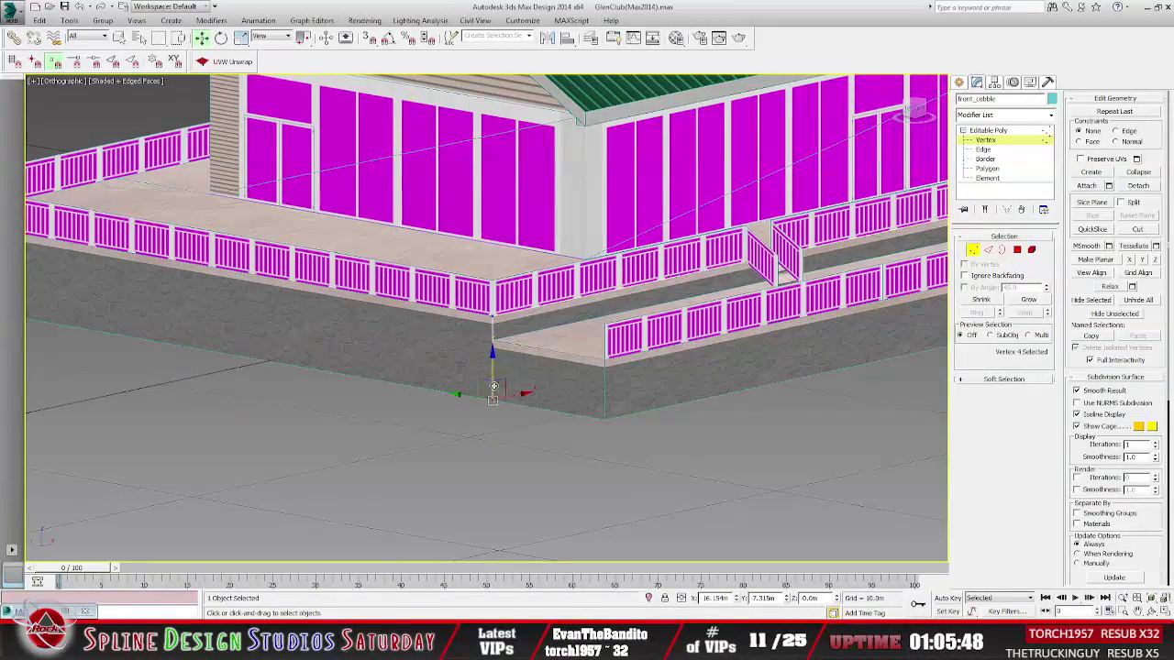
pyautogui.moveTo(620, 368); pyautogui.dragTo(511, 378, button='middle')
pyautogui.scroll(-2, 552, 367)
pyautogui.scroll(-2, 510, 384)
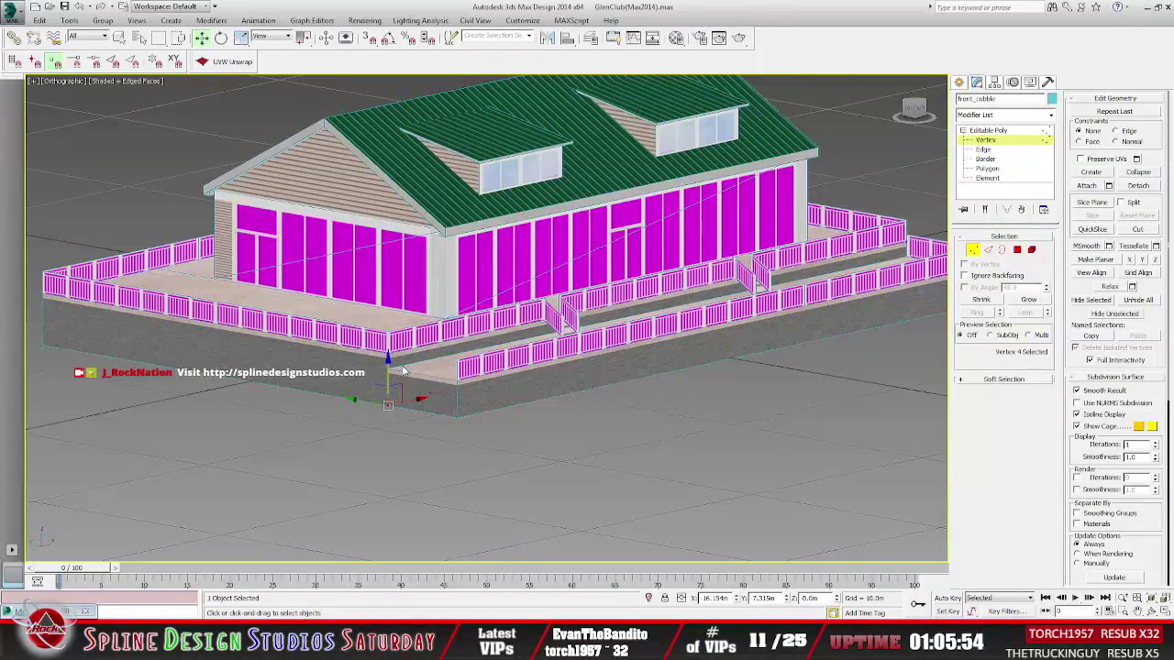
pyautogui.click(992, 133)
# Copy the Z coordinate of the glenclub vertex at the lower deck's inner corner and leave Vertex level.
pyautogui.click(446, 389)
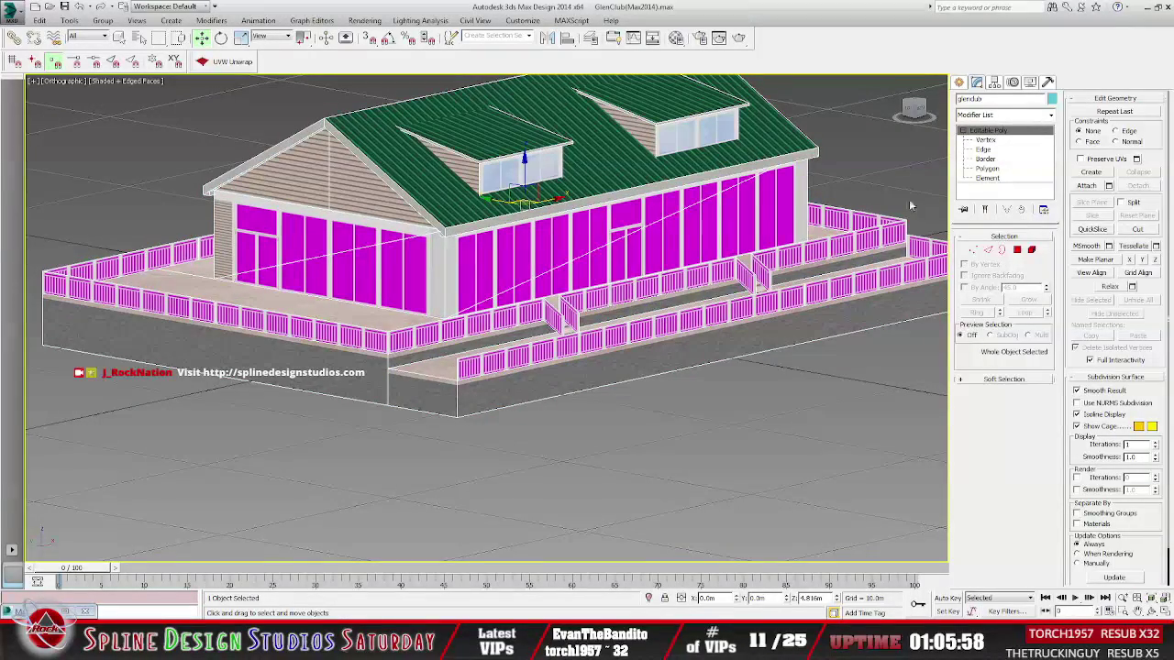
pyautogui.click(985, 139)
pyautogui.click(387, 404)
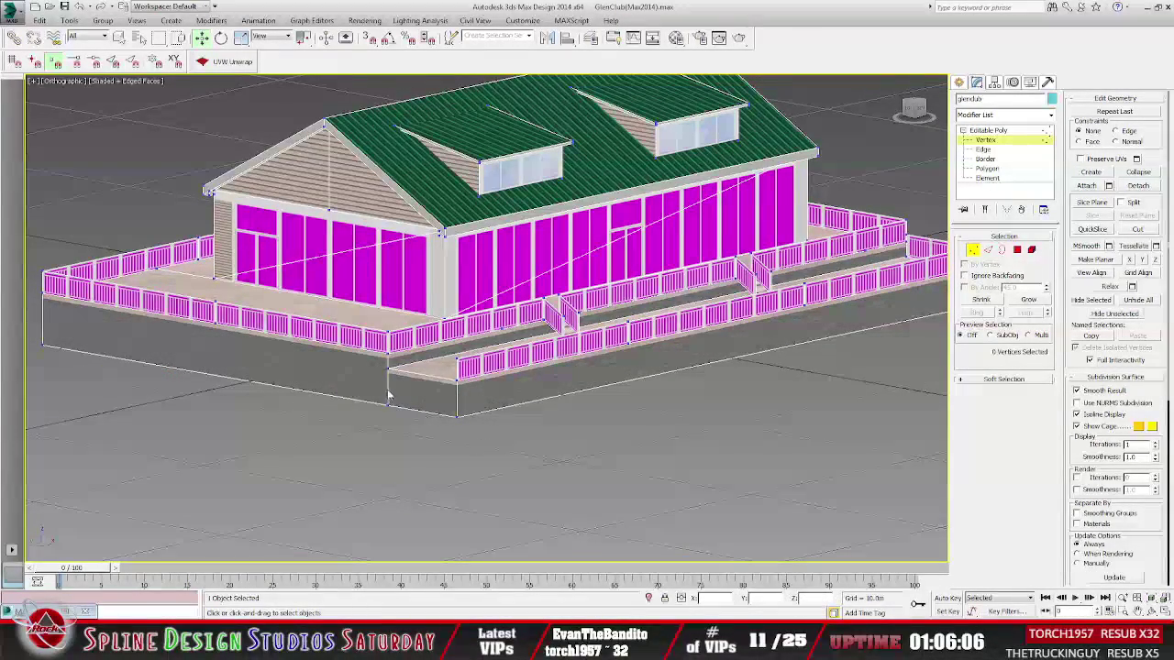
pyautogui.click(388, 367)
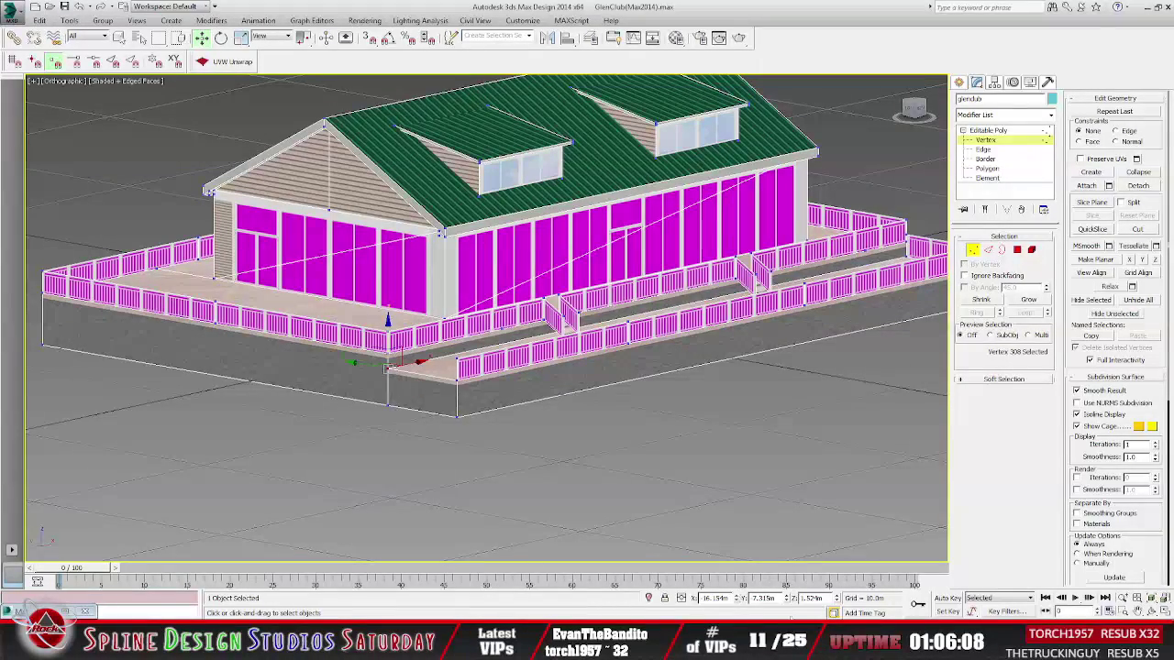
pyautogui.rightClick(811, 598)
pyautogui.click(566, 499)
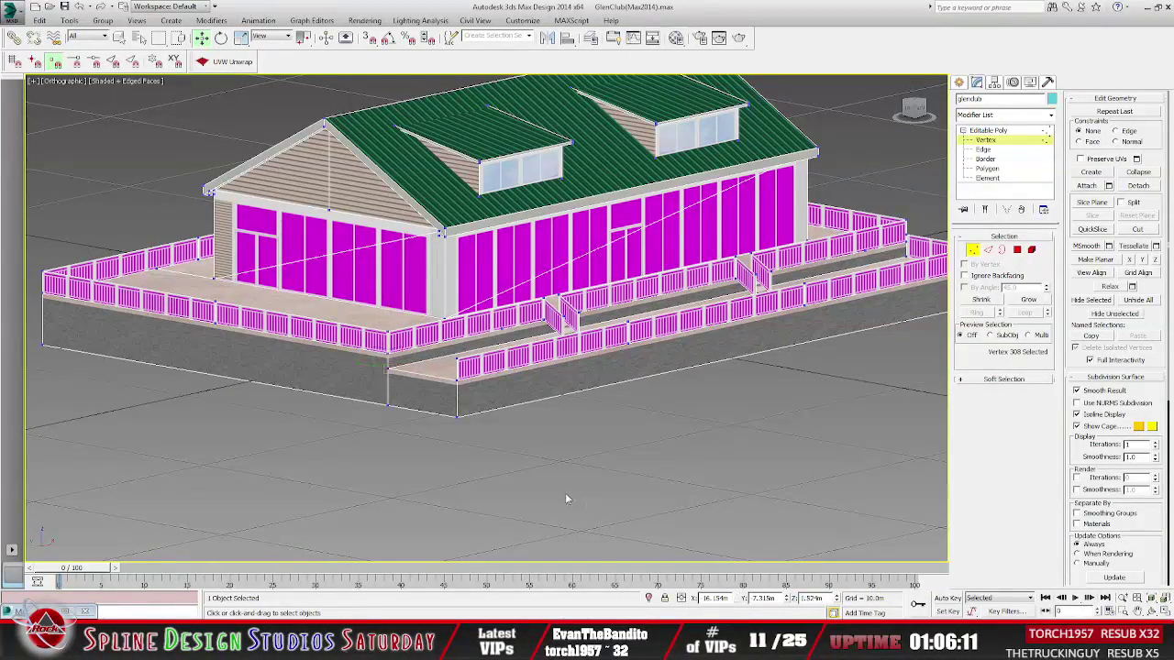
pyautogui.click(988, 131)
# Set the Z coordinate of front_cobble's bottom vertex at the near terrace corner to the copied 1.524 m.
pyautogui.click(398, 367)
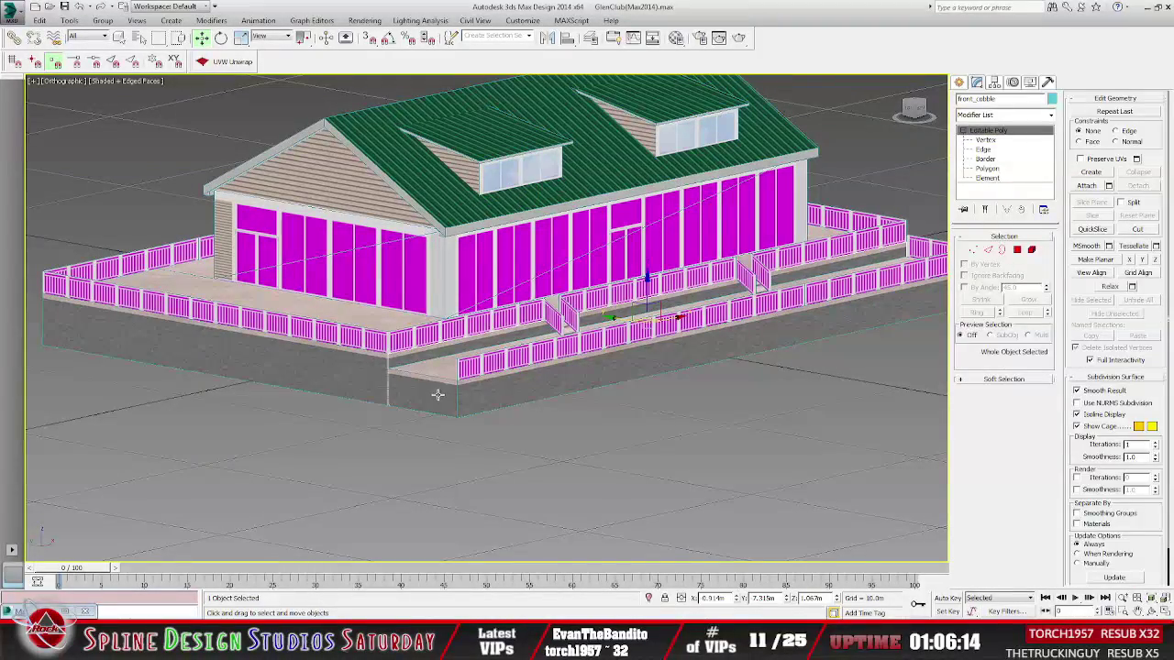
pyautogui.click(985, 140)
pyautogui.click(388, 404)
pyautogui.click(382, 418)
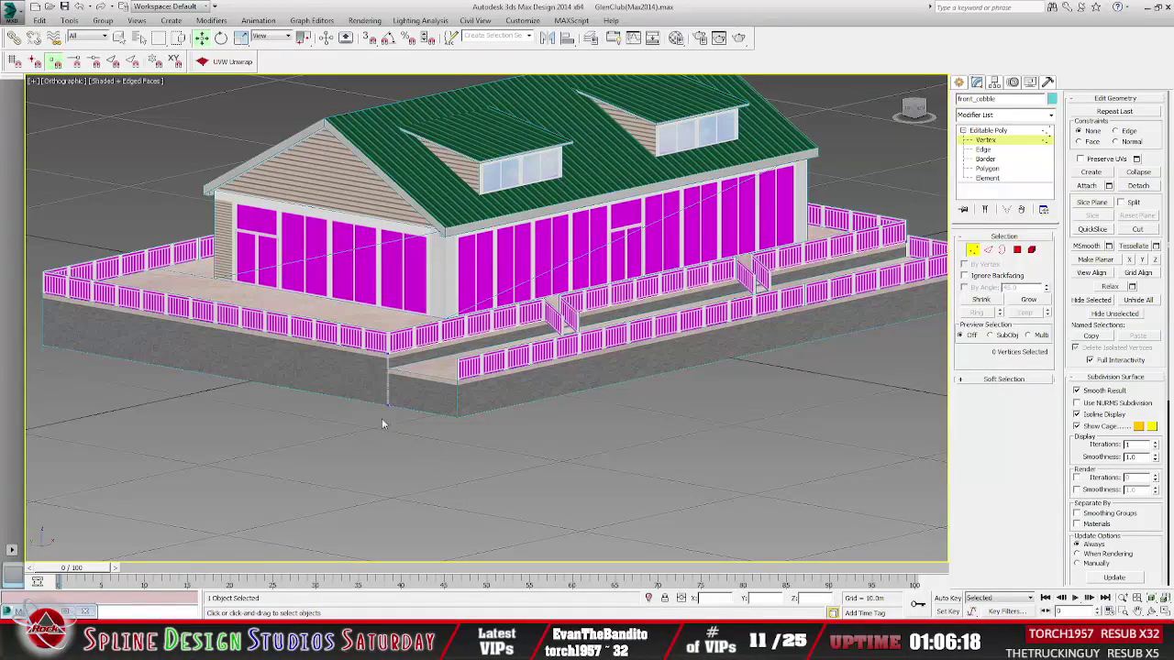
pyautogui.moveTo(397, 420); pyautogui.dragTo(398, 421)
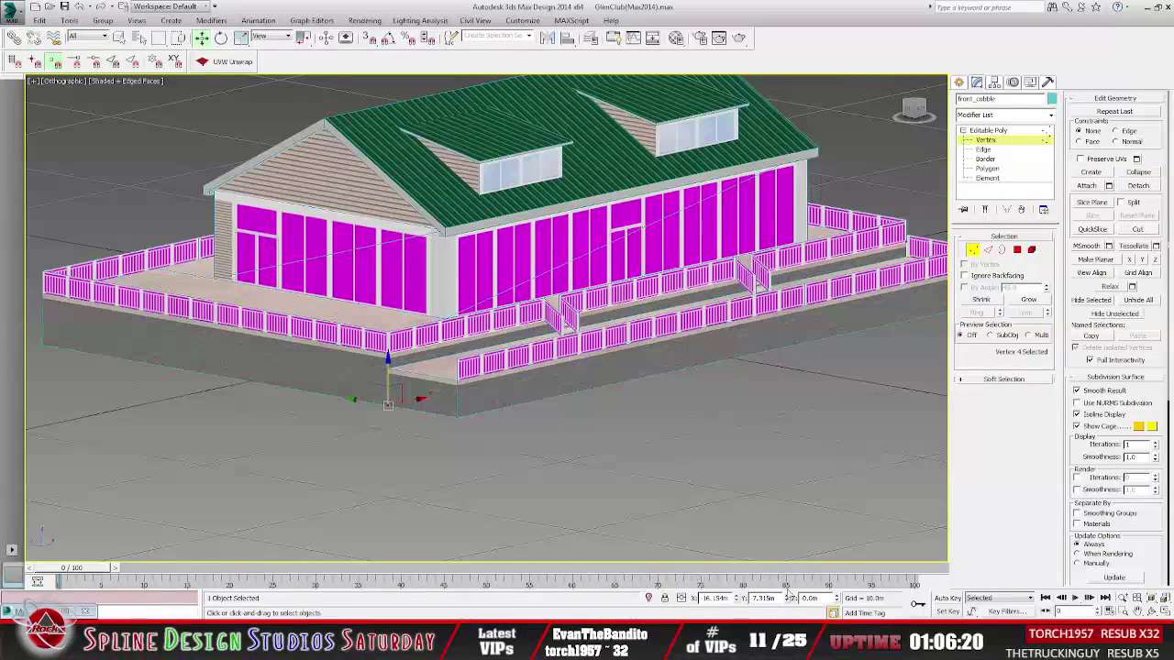
pyautogui.rightClick(825, 597)
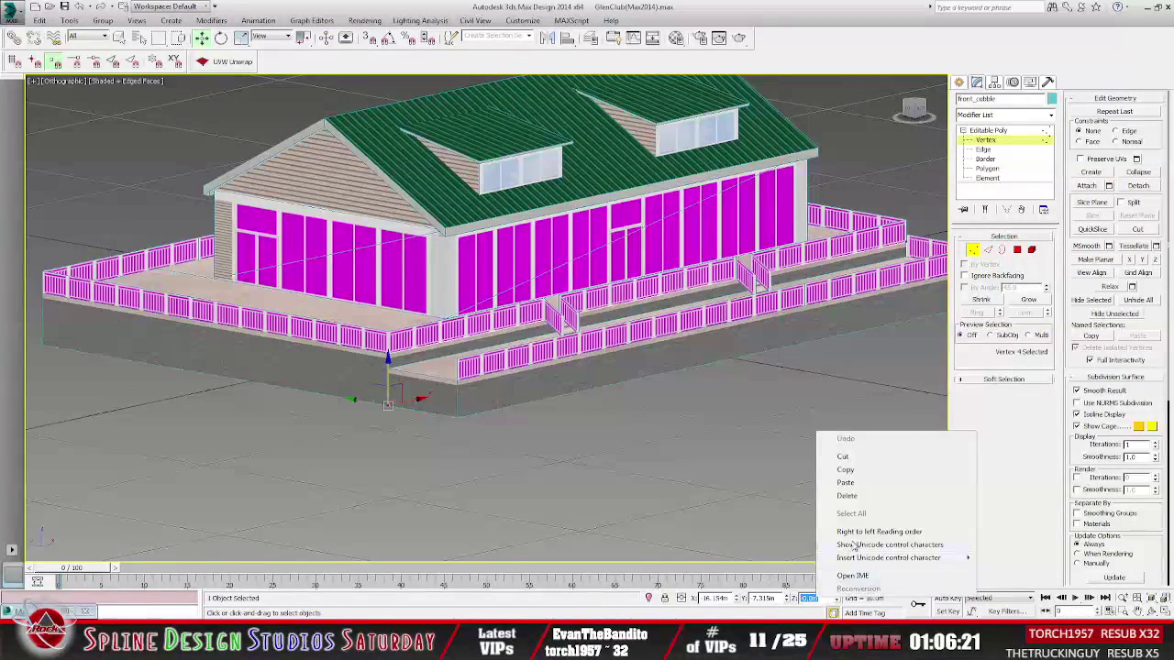
pyautogui.click(857, 489)
pyautogui.press('Return')
pyautogui.hotkey('ctrl', 'c')
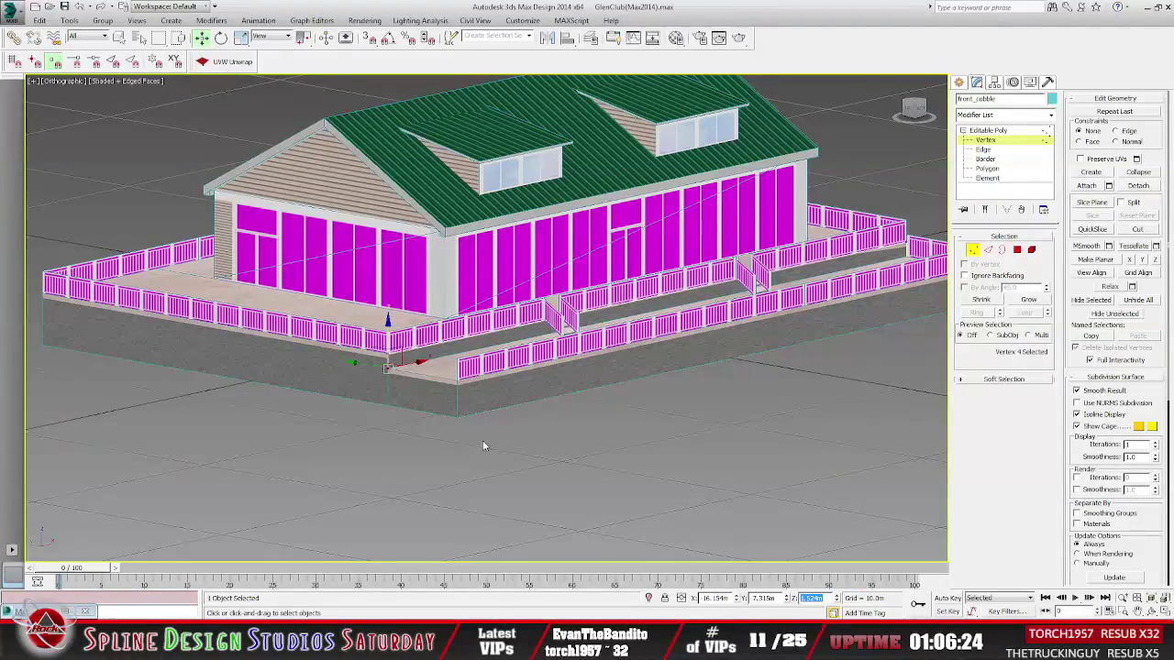
# Set the Z coordinate of front_cobble's bottom vertex at the opposite end of the terrace wall to the copied 1.524 m.
pyautogui.keyDown('alt'); pyautogui.moveTo(494, 429); pyautogui.dragTo(480, 387, button='middle'); pyautogui.keyUp('alt')
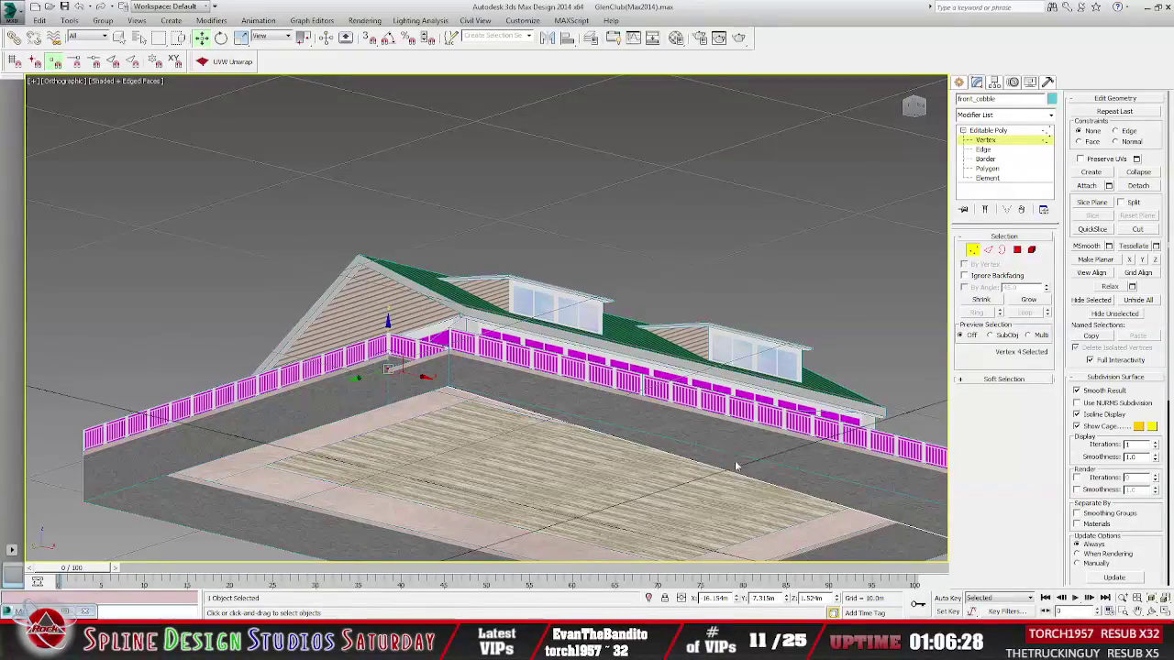
pyautogui.keyDown('alt'); pyautogui.moveTo(757, 490); pyautogui.dragTo(529, 403, button='middle'); pyautogui.keyUp('alt')
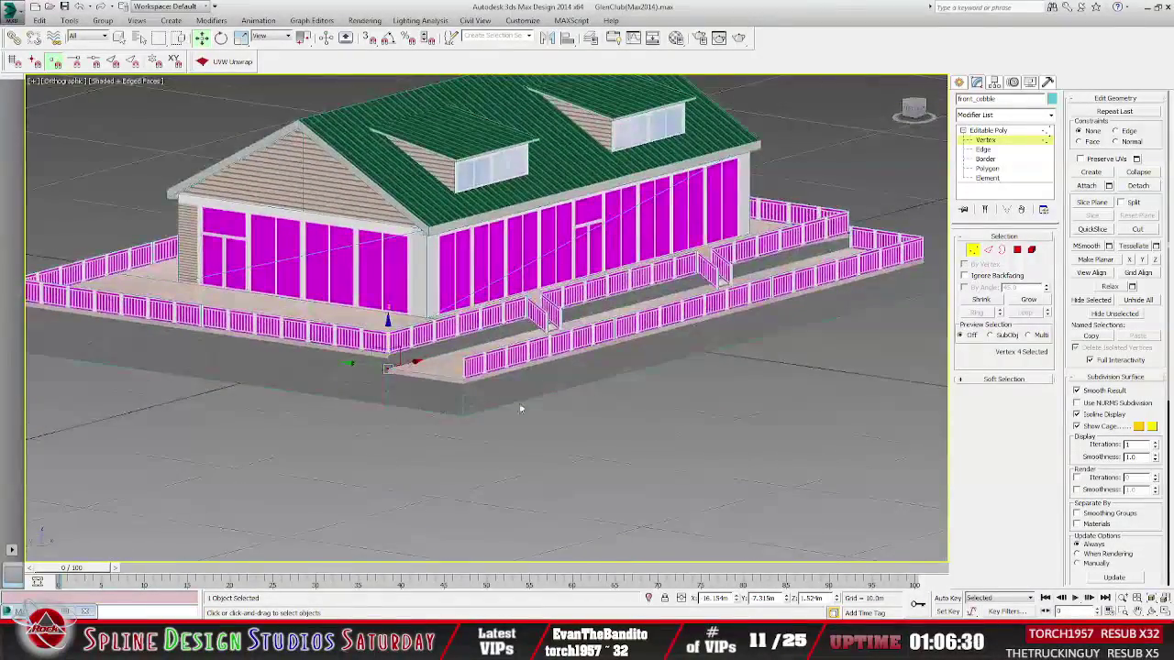
pyautogui.scroll(6, 412, 362)
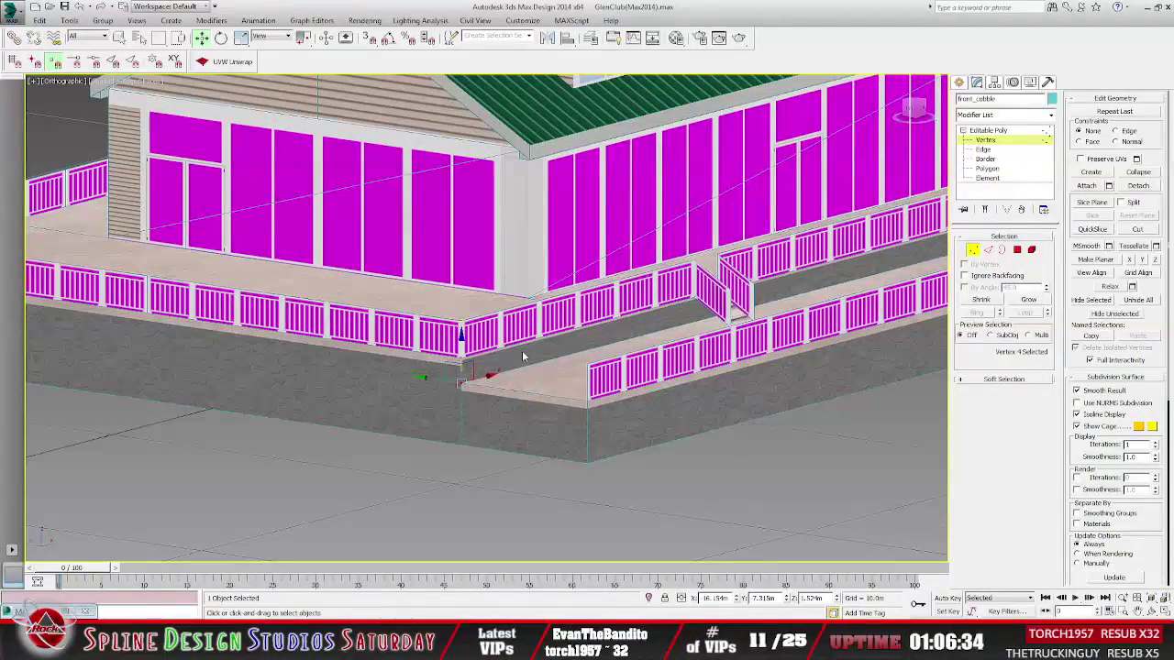
pyautogui.scroll(-8, 576, 404)
pyautogui.keyDown('alt'); pyautogui.moveTo(711, 373); pyautogui.dragTo(627, 382, button='middle'); pyautogui.keyUp('alt')
pyautogui.click(712, 365)
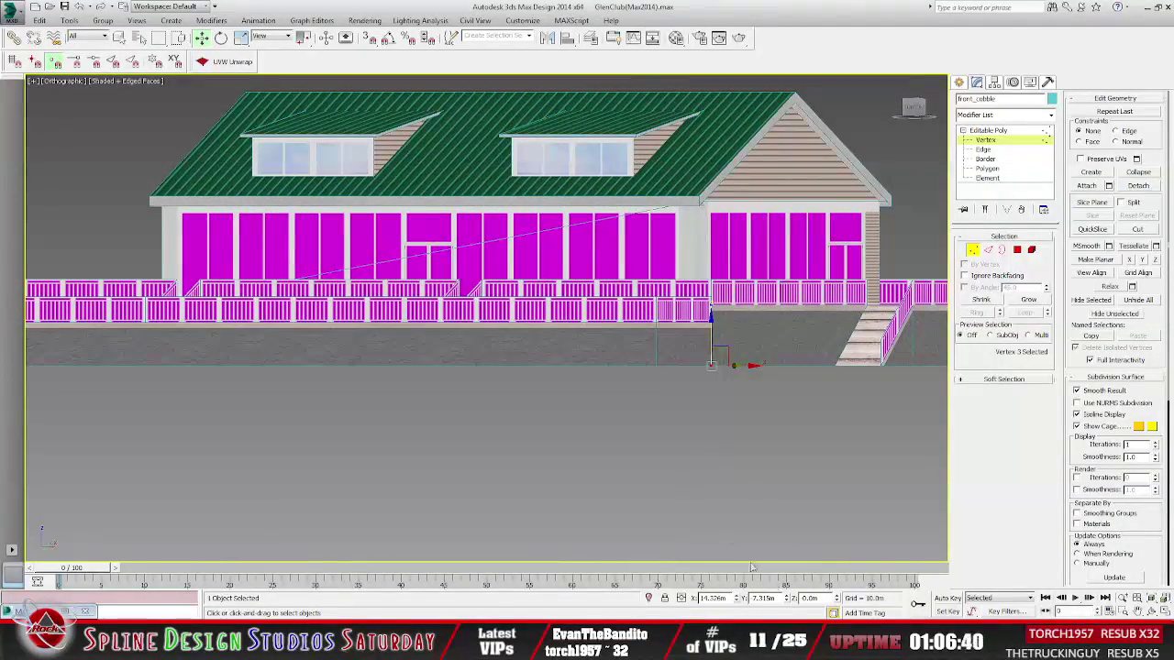
pyautogui.click(807, 598)
pyautogui.rightClick(809, 601)
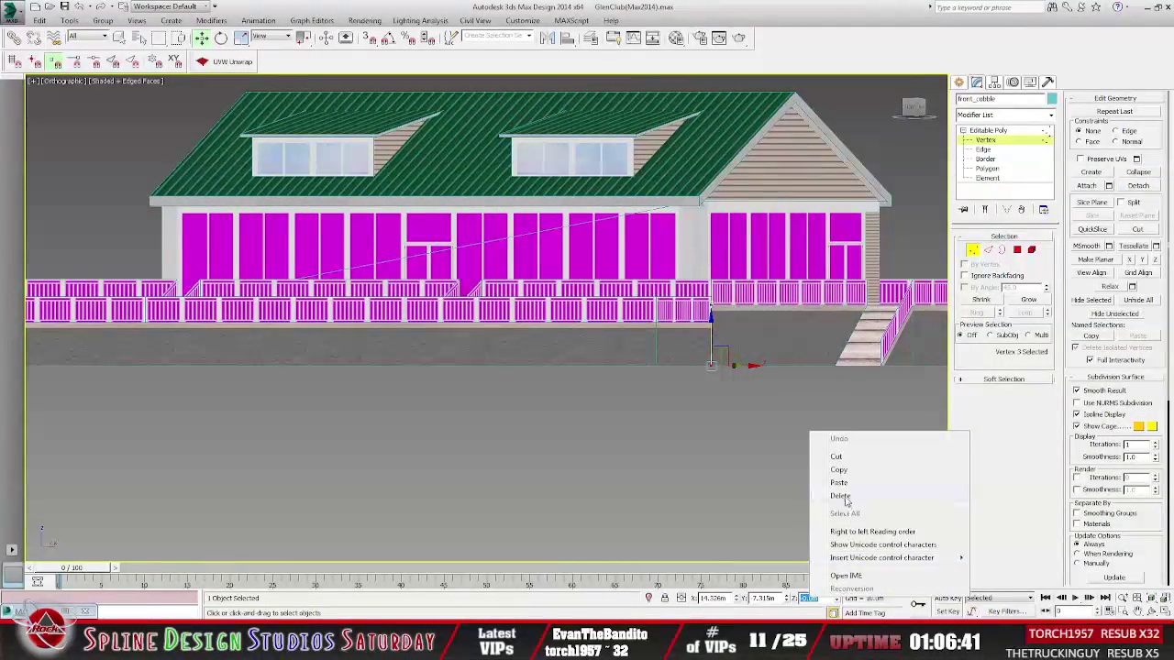
pyautogui.click(846, 483)
# Examine the front terrace corner and the stone wall where front_cobble meets the lower deck from several angles.
pyautogui.keyDown('alt'); pyautogui.moveTo(682, 458); pyautogui.dragTo(637, 442, button='middle'); pyautogui.keyUp('alt')
pyautogui.keyDown('alt'); pyautogui.moveTo(530, 451); pyautogui.dragTo(535, 438, button='middle'); pyautogui.keyUp('alt')
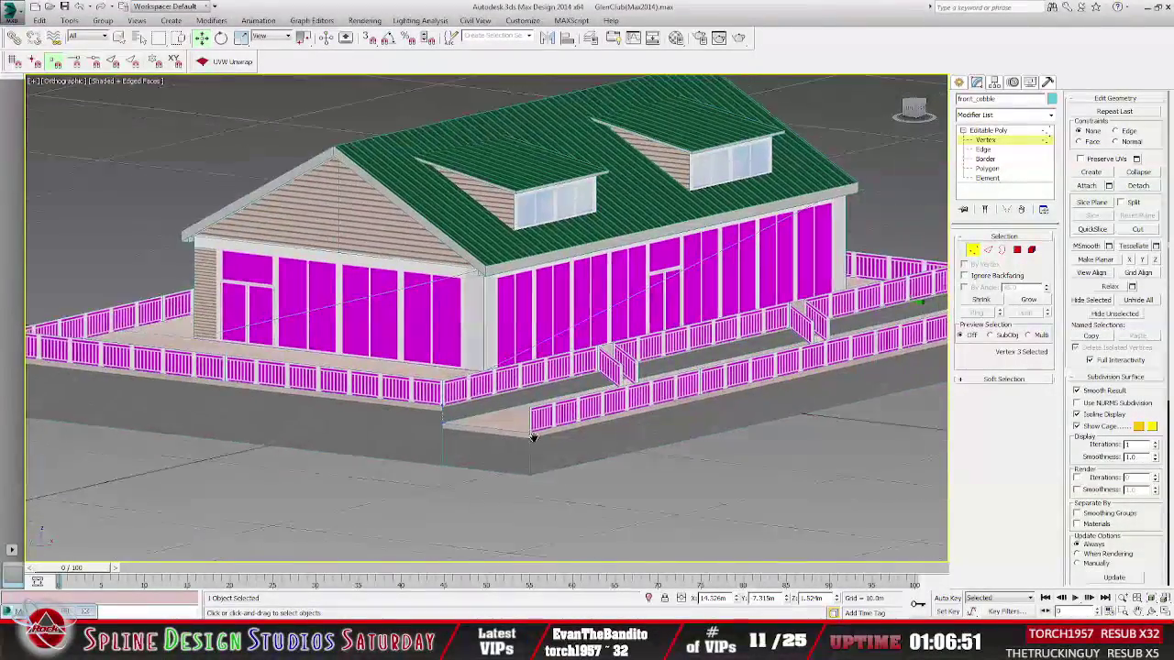
pyautogui.scroll(3, 531, 438)
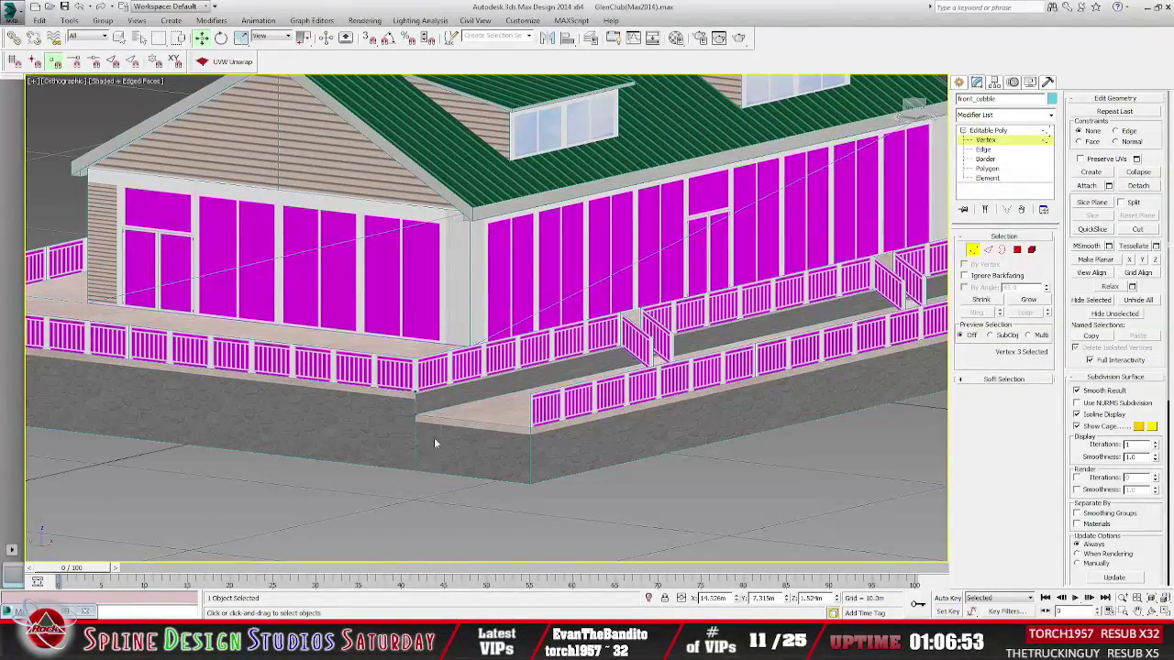
pyautogui.moveTo(514, 417)
pyautogui.keyDown('alt'); pyautogui.mouseDown(button='middle')
pyautogui.moveTo(519, 376)
pyautogui.moveTo(524, 416)
pyautogui.mouseUp(button='middle'); pyautogui.keyUp('alt')
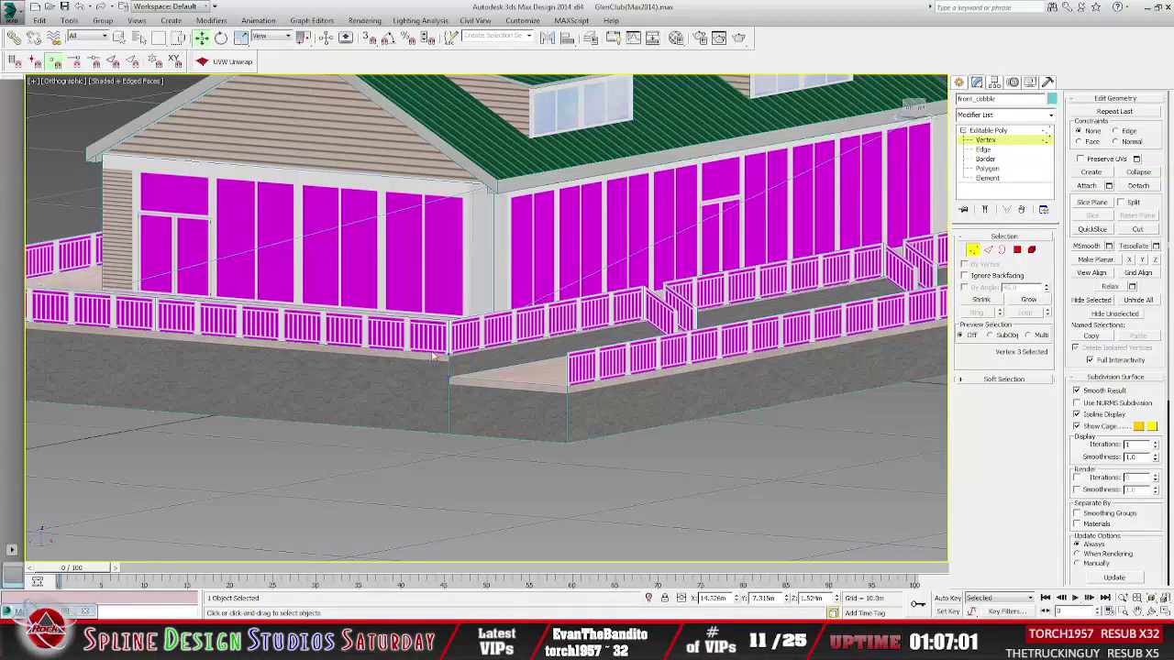
pyautogui.keyDown('alt'); pyautogui.moveTo(447, 383); pyautogui.dragTo(554, 405, button='middle'); pyautogui.keyUp('alt')
pyautogui.scroll(4, 554, 402)
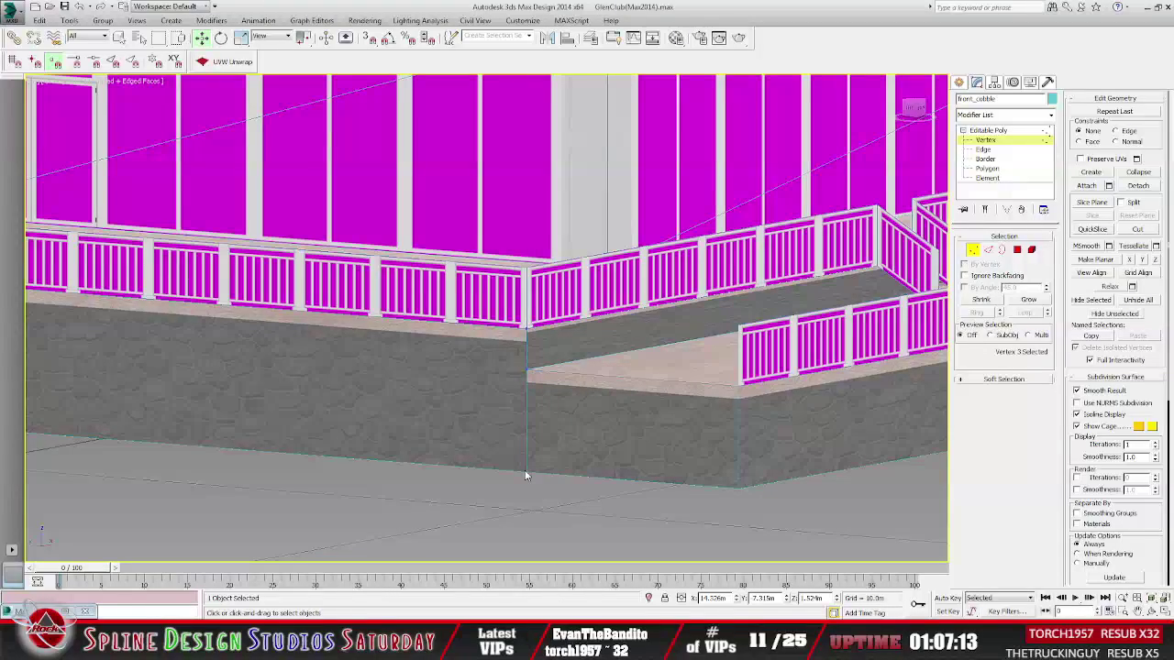
pyautogui.keyDown('alt'); pyautogui.moveTo(540, 470); pyautogui.dragTo(630, 462, button='middle'); pyautogui.keyUp('alt')
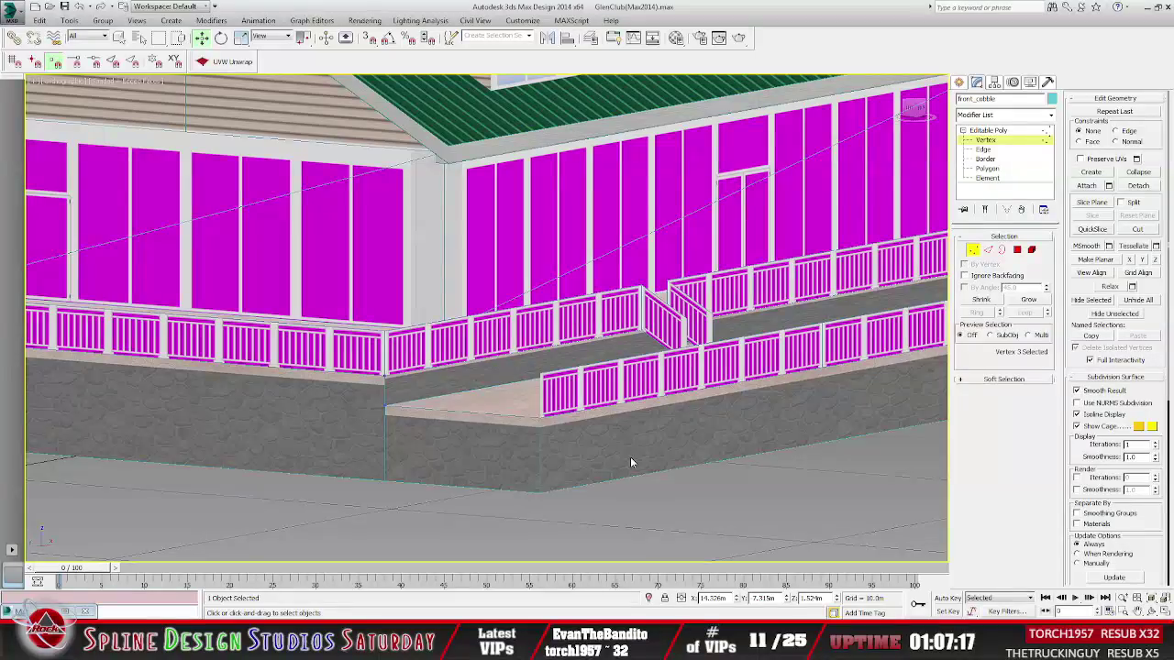
pyautogui.scroll(-8, 716, 442)
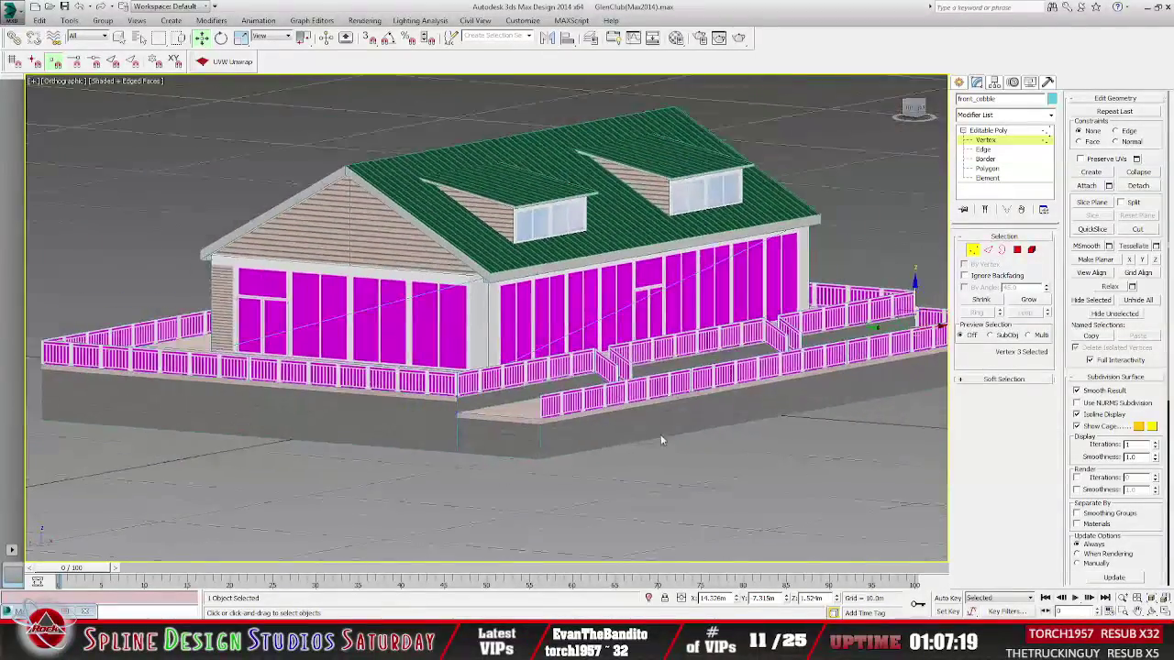
pyautogui.keyDown('alt'); pyautogui.moveTo(689, 413); pyautogui.dragTo(731, 426, button='middle'); pyautogui.keyUp('alt')
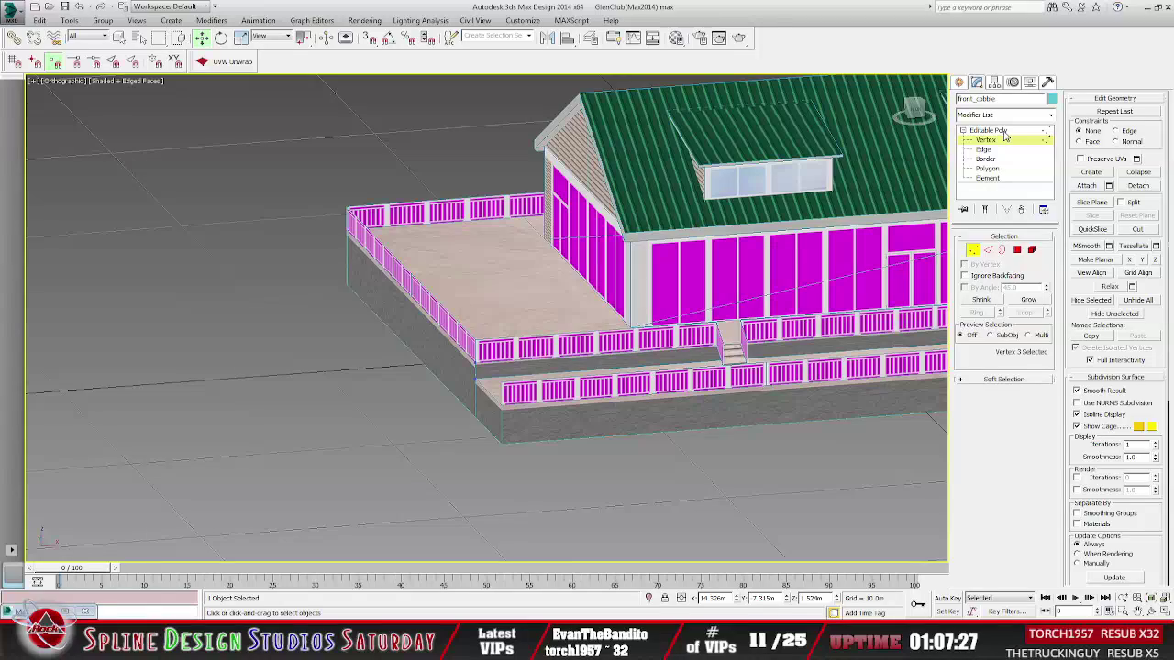
# Select front_cobble together with glenclub and collapse them into a single mesh object with the Collapse utility.
pyautogui.press('h')
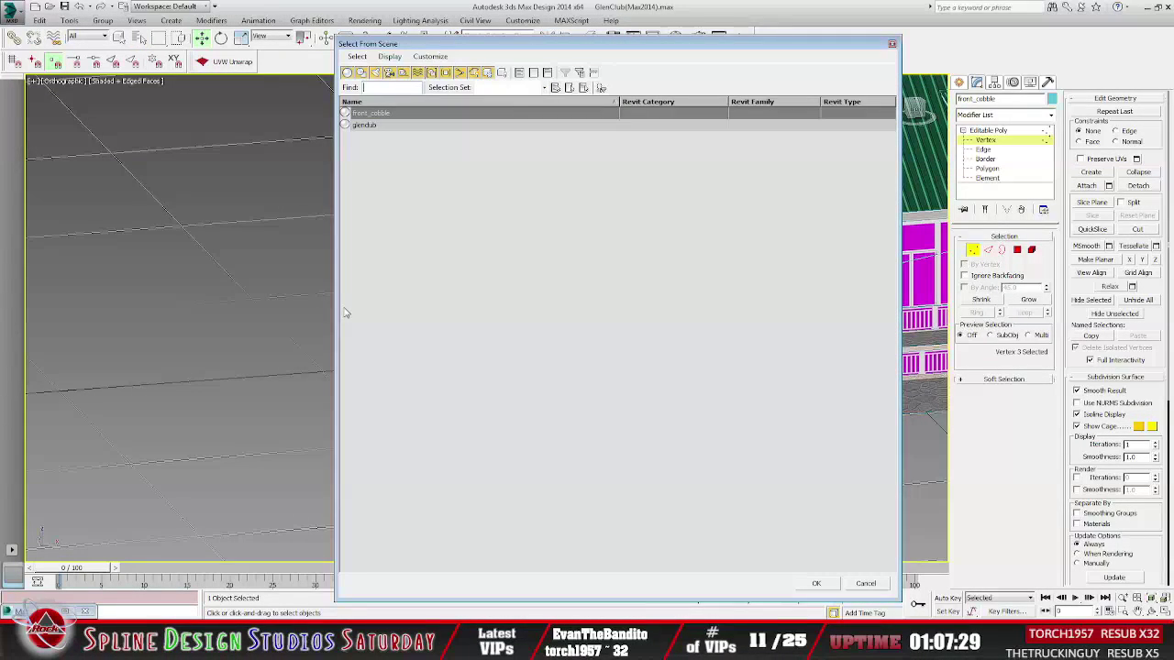
pyautogui.click(371, 126)
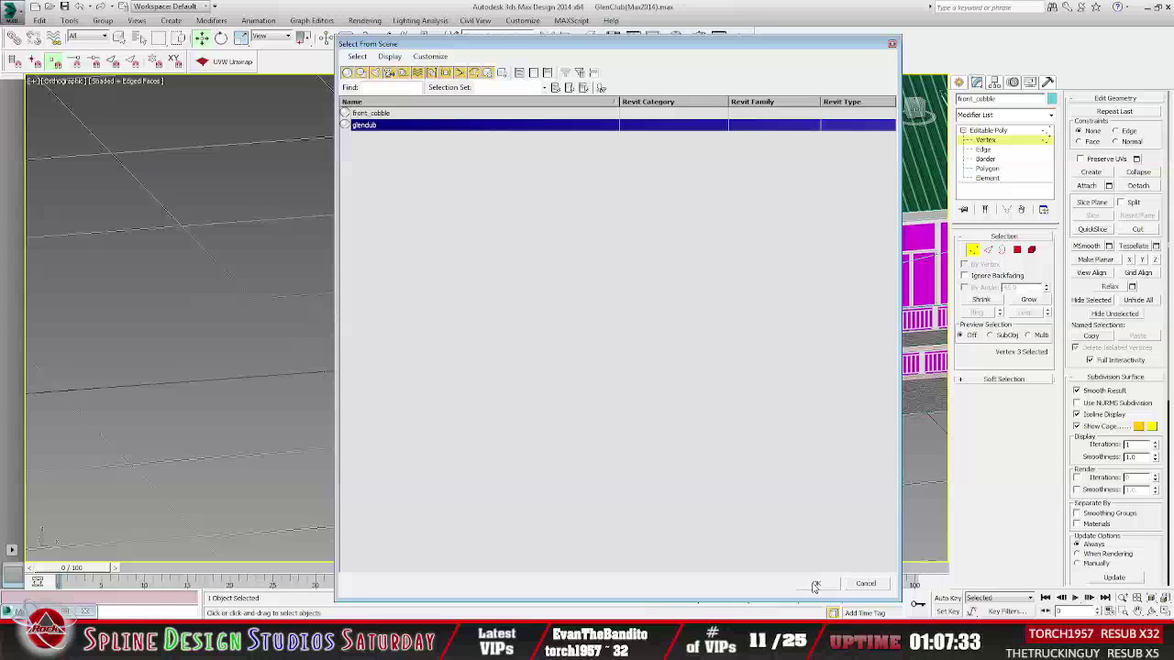
pyautogui.keyDown('ctrl'); pyautogui.click(386, 115); pyautogui.keyUp('ctrl')
pyautogui.click(821, 585)
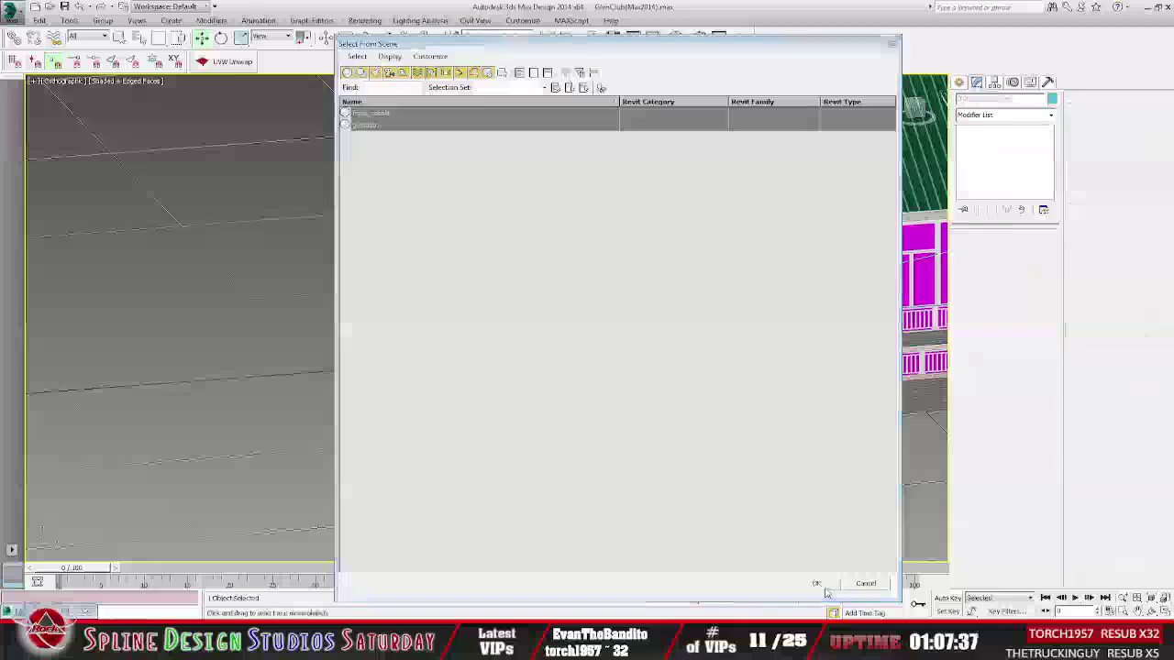
pyautogui.click(1048, 82)
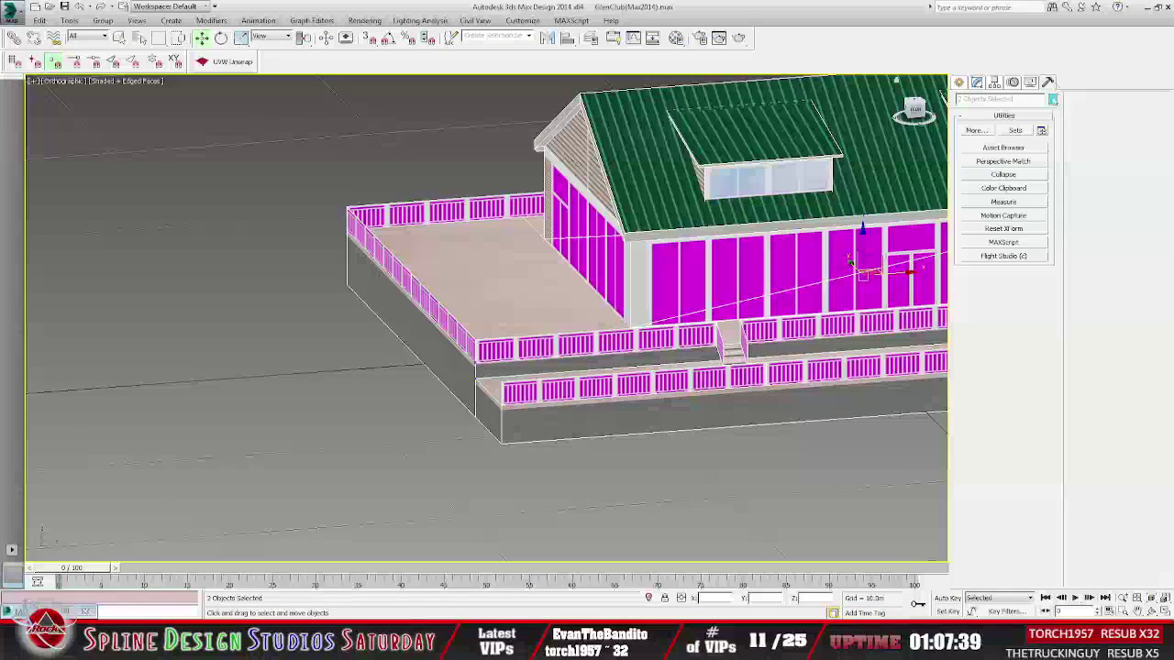
pyautogui.click(1004, 174)
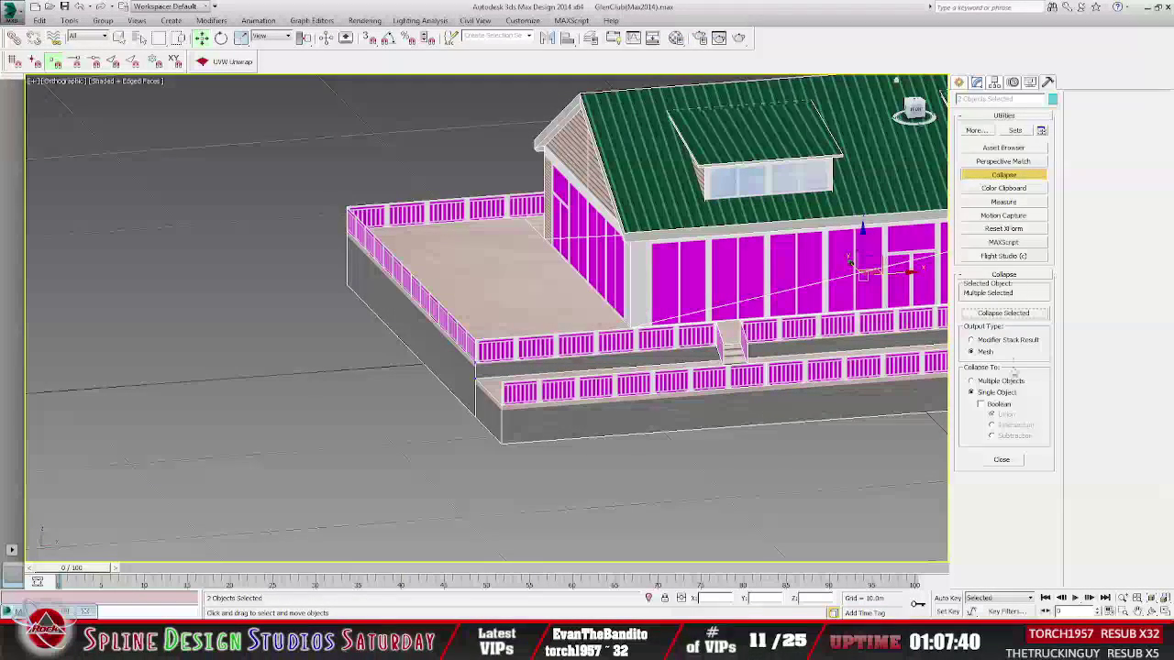
pyautogui.click(1003, 313)
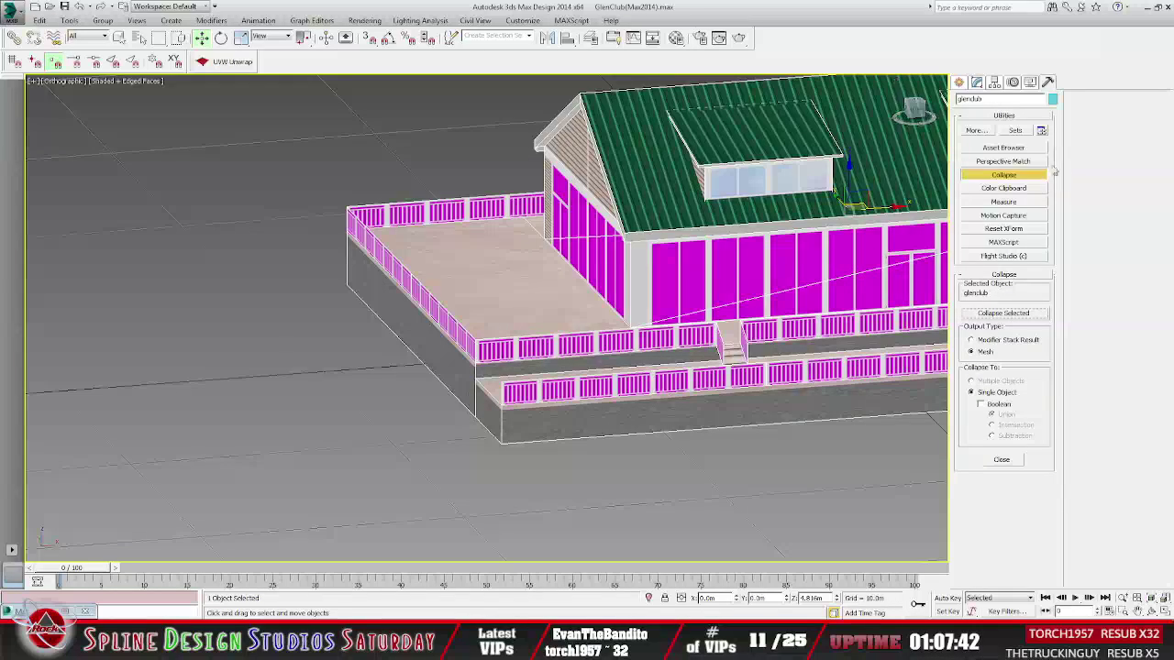
pyautogui.click(1004, 175)
# Check the placement of glenclub's pivot with Affect Pivot Only and leave pivot editing.
pyautogui.click(994, 83)
pyautogui.click(1004, 158)
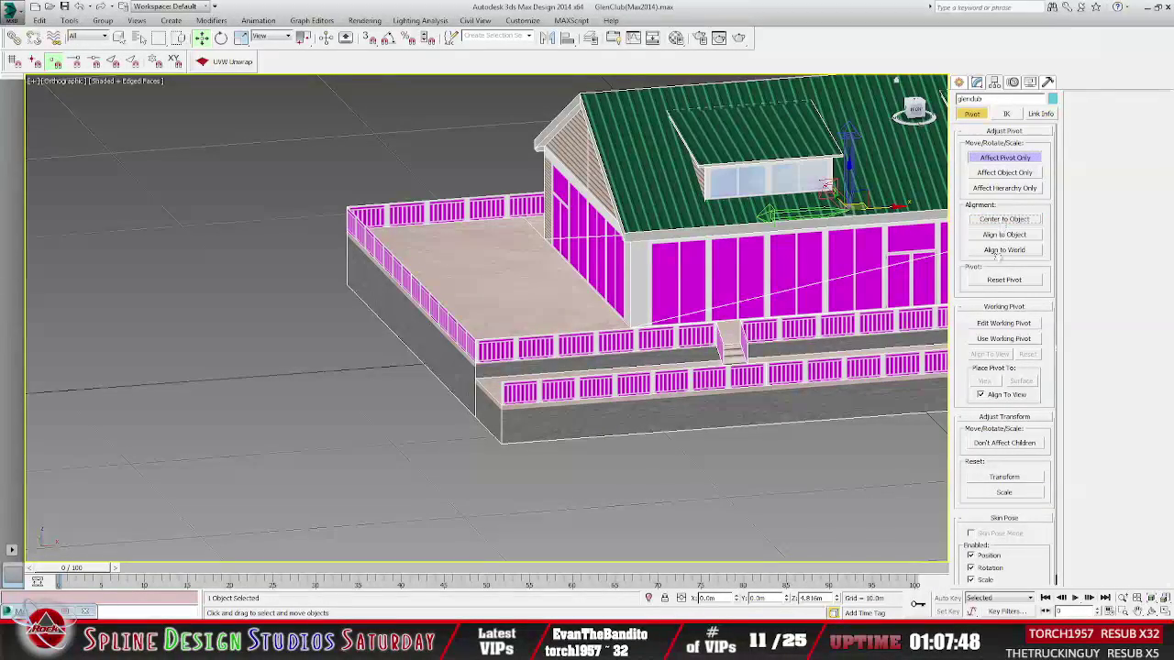
pyautogui.moveTo(747, 244); pyautogui.dragTo(572, 278, button='middle')
pyautogui.scroll(-2, 573, 278)
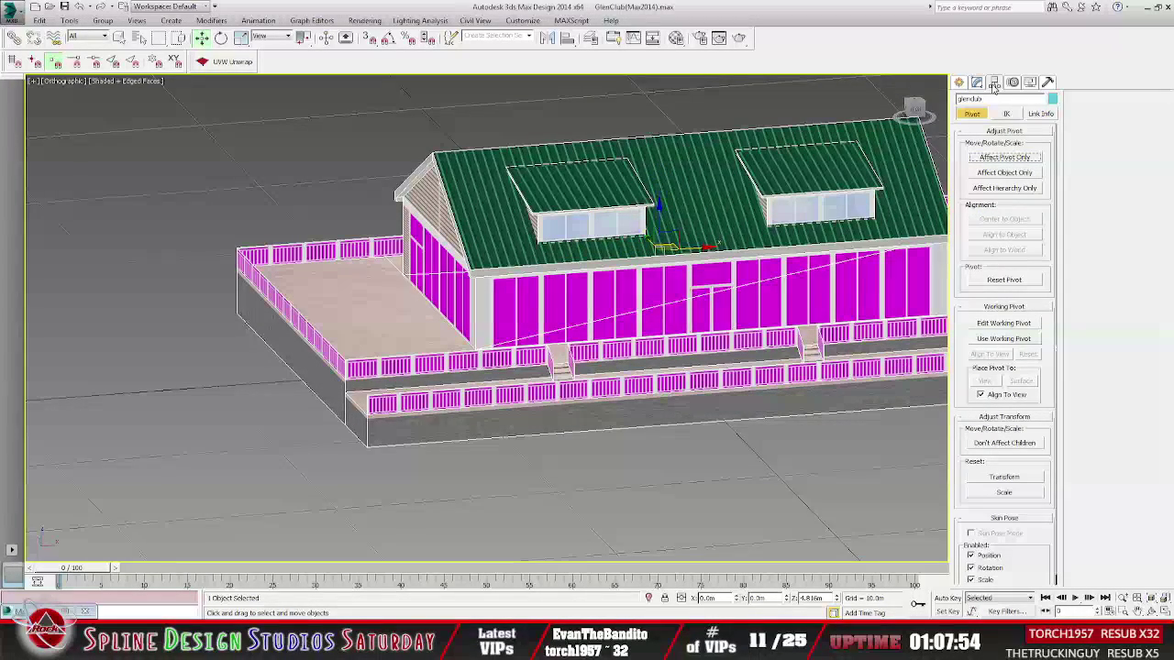
# Apply Reset XForm to the glenclub object.
pyautogui.click(1048, 82)
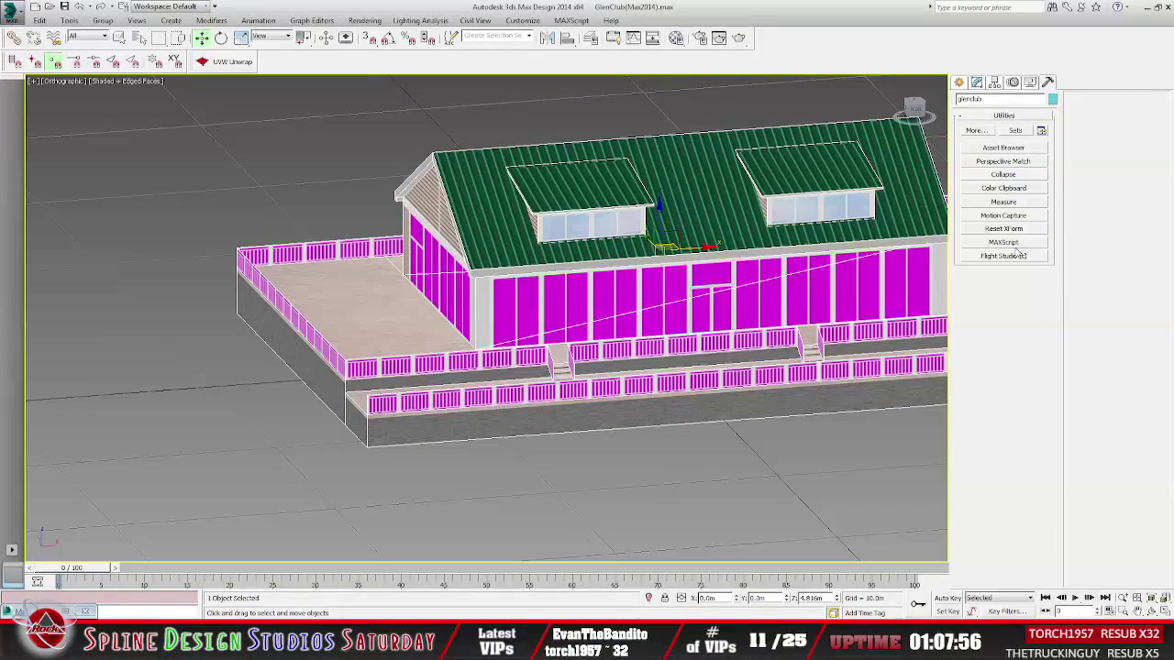
pyautogui.click(1006, 230)
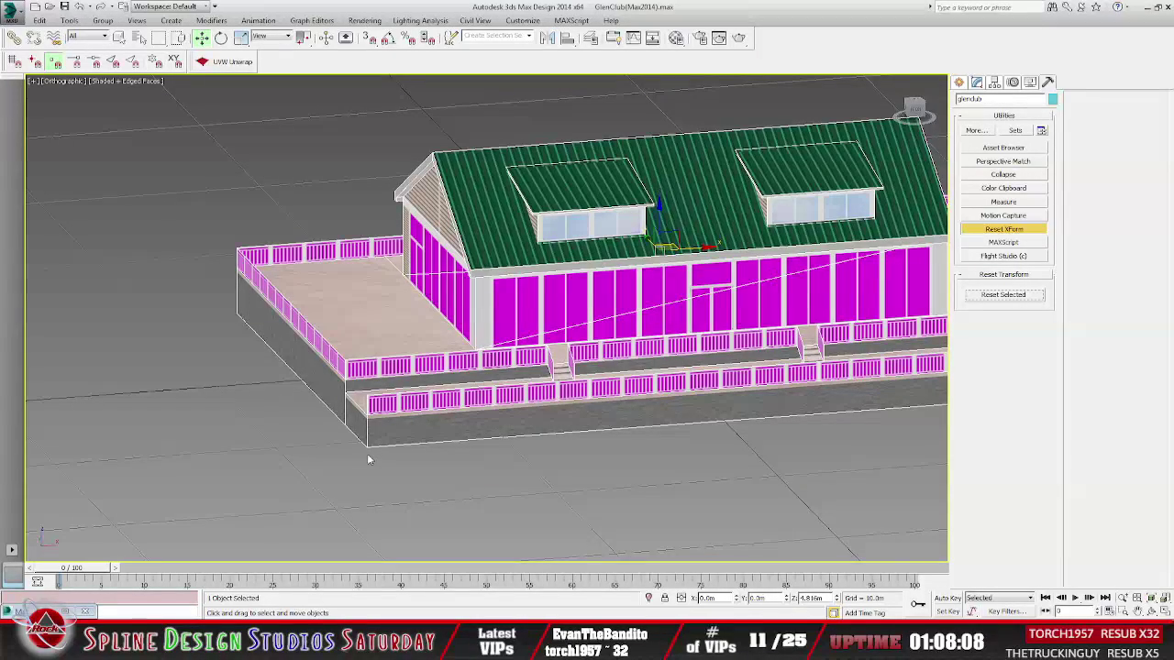
pyautogui.click(1015, 304)
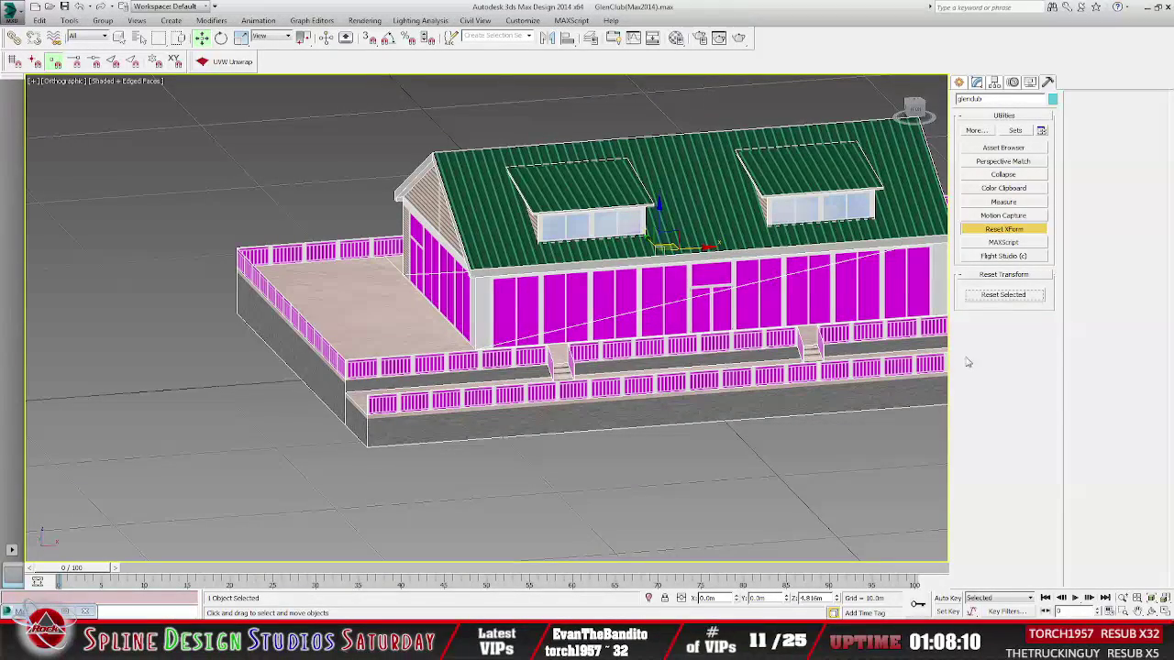
pyautogui.moveTo(652, 358); pyautogui.dragTo(603, 358, button='middle')
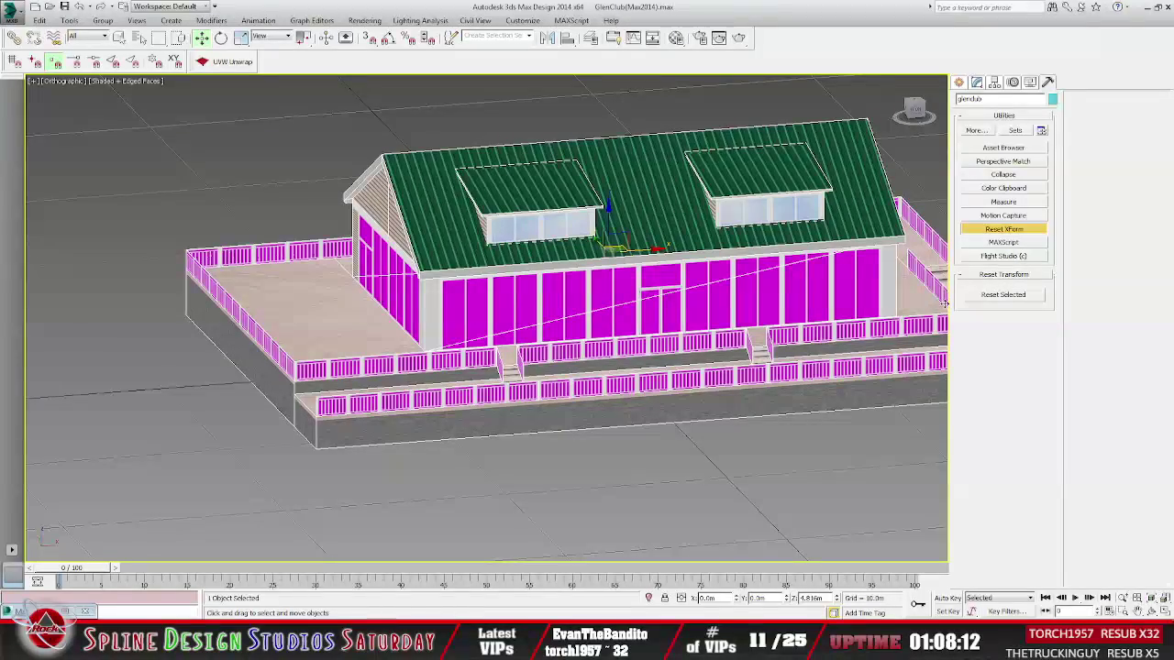
pyautogui.scroll(-3, 635, 352)
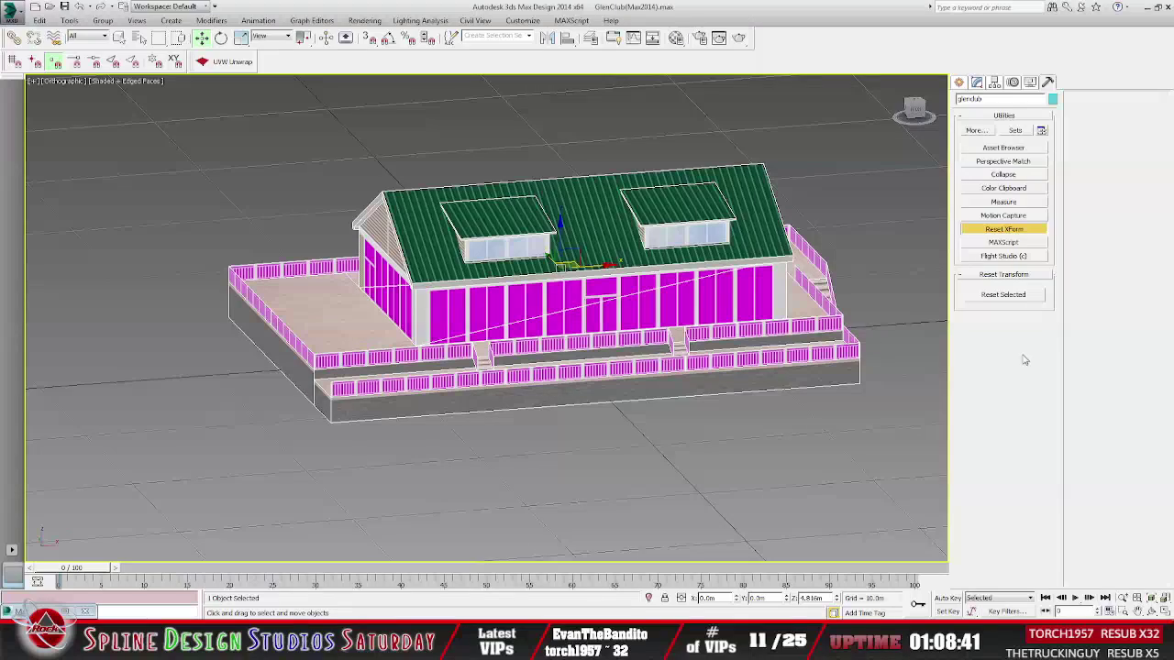
pyautogui.click(1003, 294)
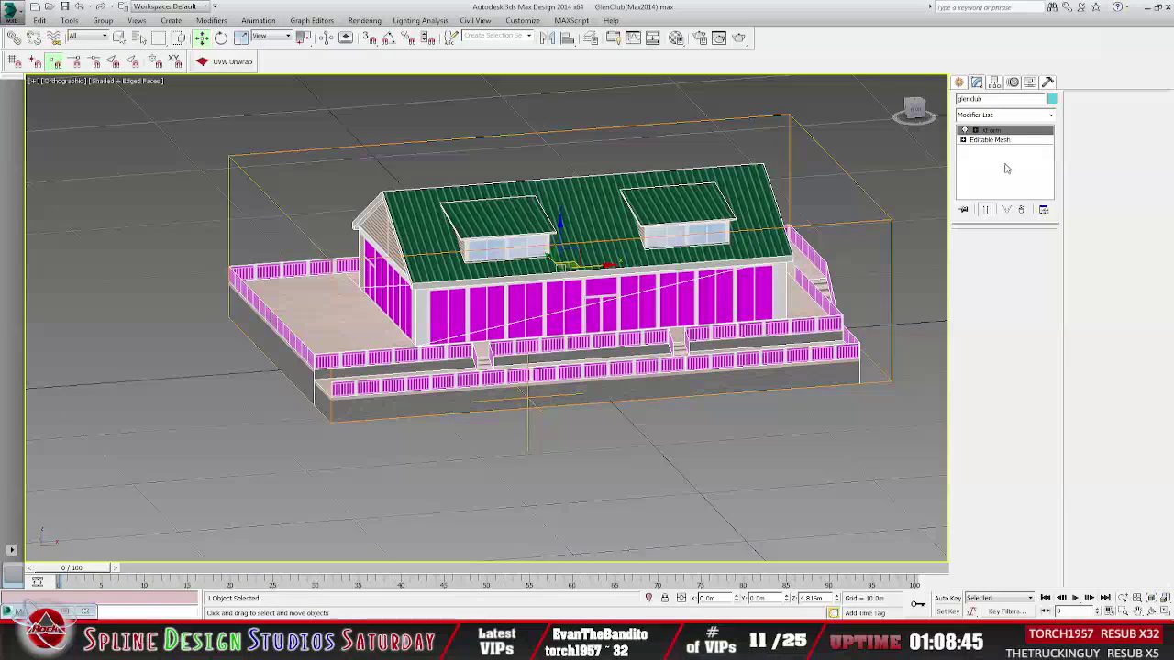
# Collapse glenclub's entire modifier stack, including the XForm, and convert the object to Editable Poly.
pyautogui.keyDown('alt'); pyautogui.moveTo(530, 358); pyautogui.dragTo(422, 390, button='middle'); pyautogui.keyUp('alt')
pyautogui.moveTo(613, 190)
pyautogui.keyDown('alt'); pyautogui.mouseDown(button='middle')
pyautogui.moveTo(624, 228)
pyautogui.moveTo(614, 176)
pyautogui.mouseUp(button='middle'); pyautogui.keyUp('alt')
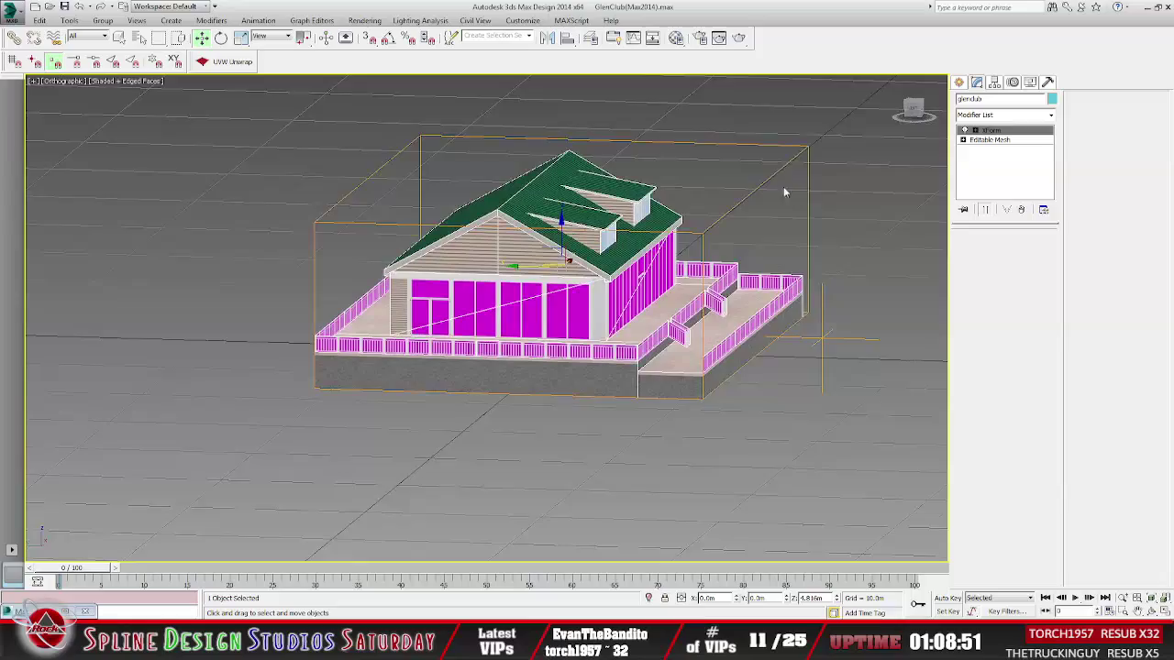
pyautogui.keyDown('alt'); pyautogui.moveTo(552, 366); pyautogui.dragTo(724, 384, button='middle'); pyautogui.keyUp('alt')
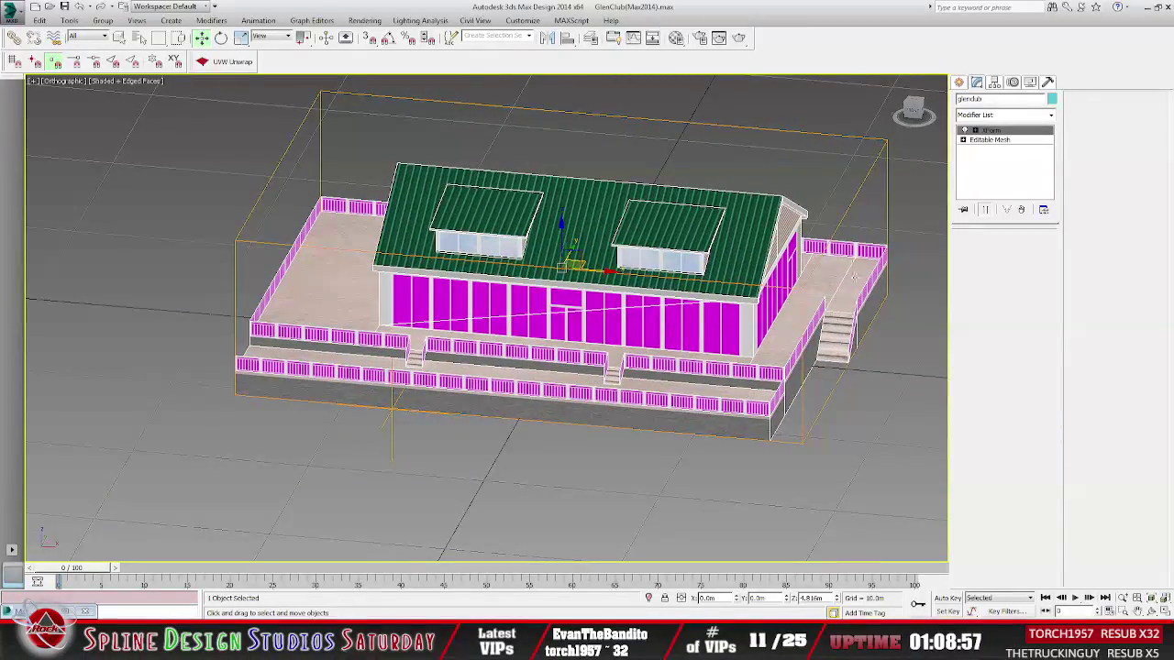
pyautogui.moveTo(832, 301); pyautogui.dragTo(686, 270, button='middle')
pyautogui.keyDown('alt'); pyautogui.moveTo(705, 317); pyautogui.dragTo(723, 340, button='middle'); pyautogui.keyUp('alt')
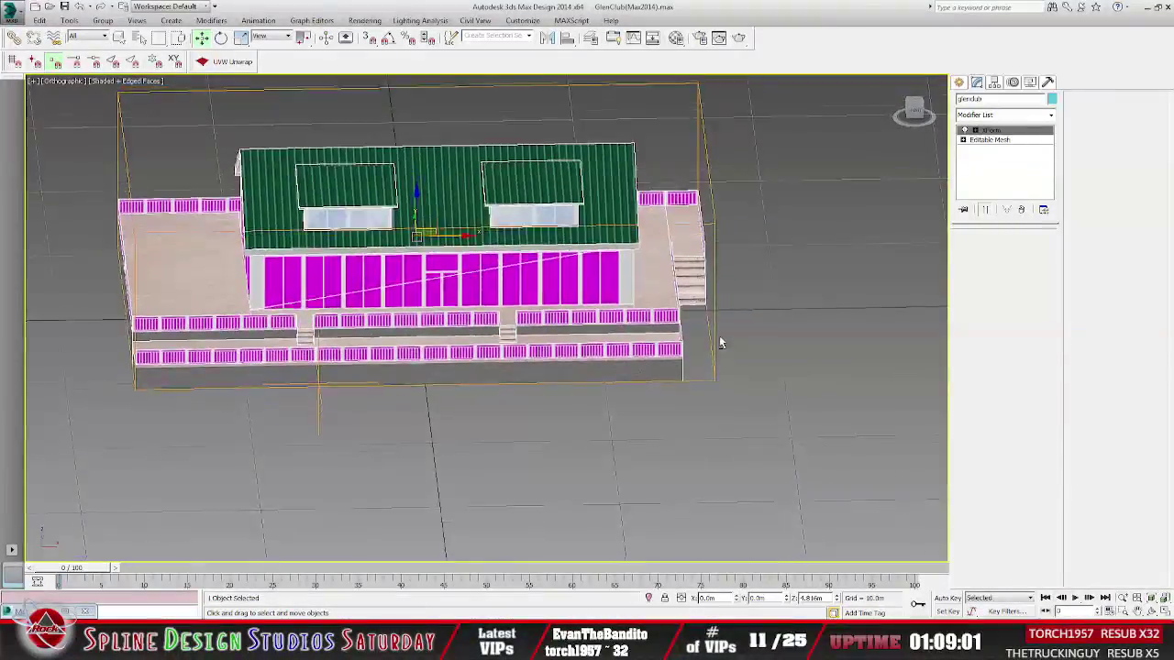
pyautogui.moveTo(702, 246); pyautogui.dragTo(691, 301, button='middle')
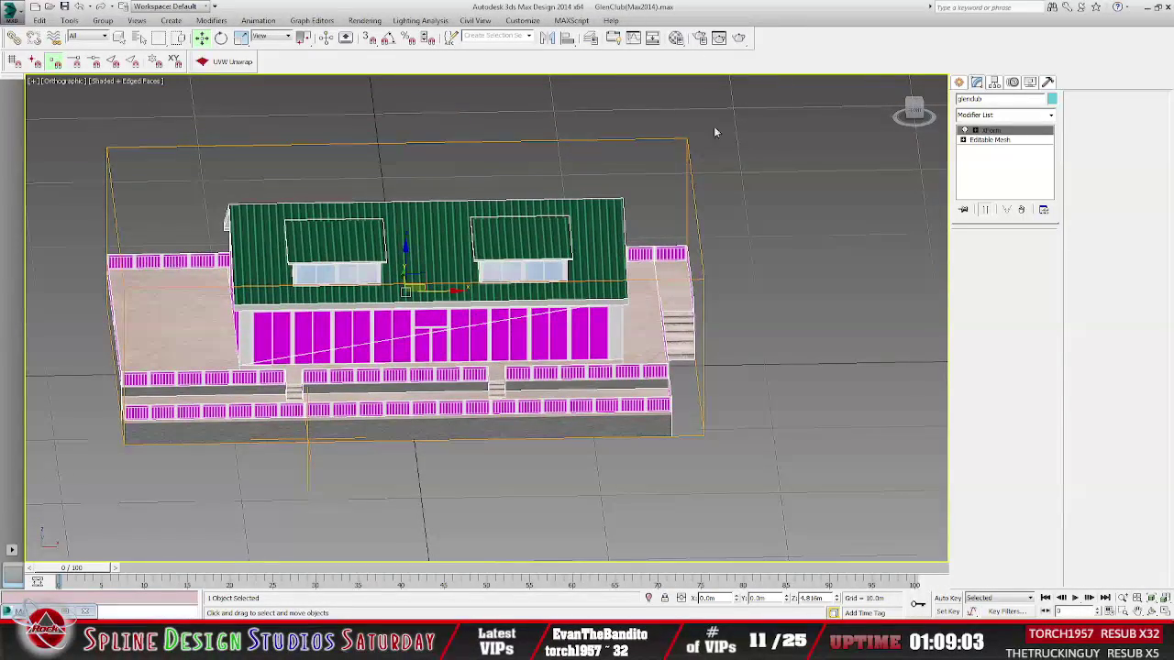
pyautogui.keyDown('alt'); pyautogui.moveTo(732, 260); pyautogui.dragTo(911, 236, button='middle'); pyautogui.keyUp('alt')
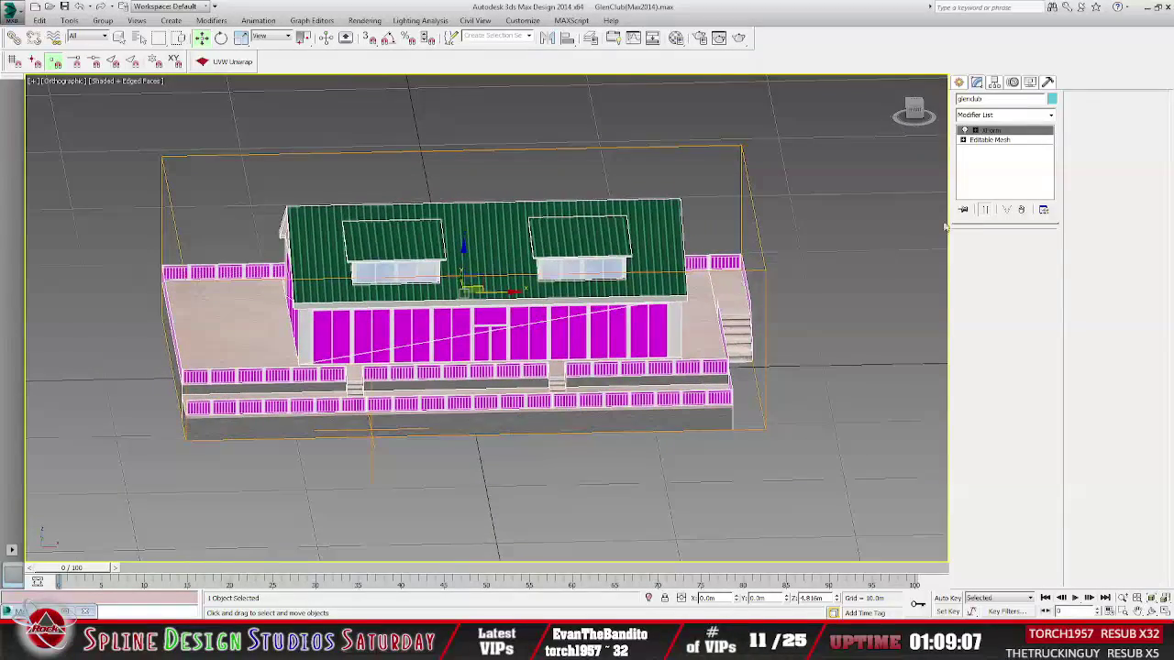
pyautogui.rightClick(1002, 134)
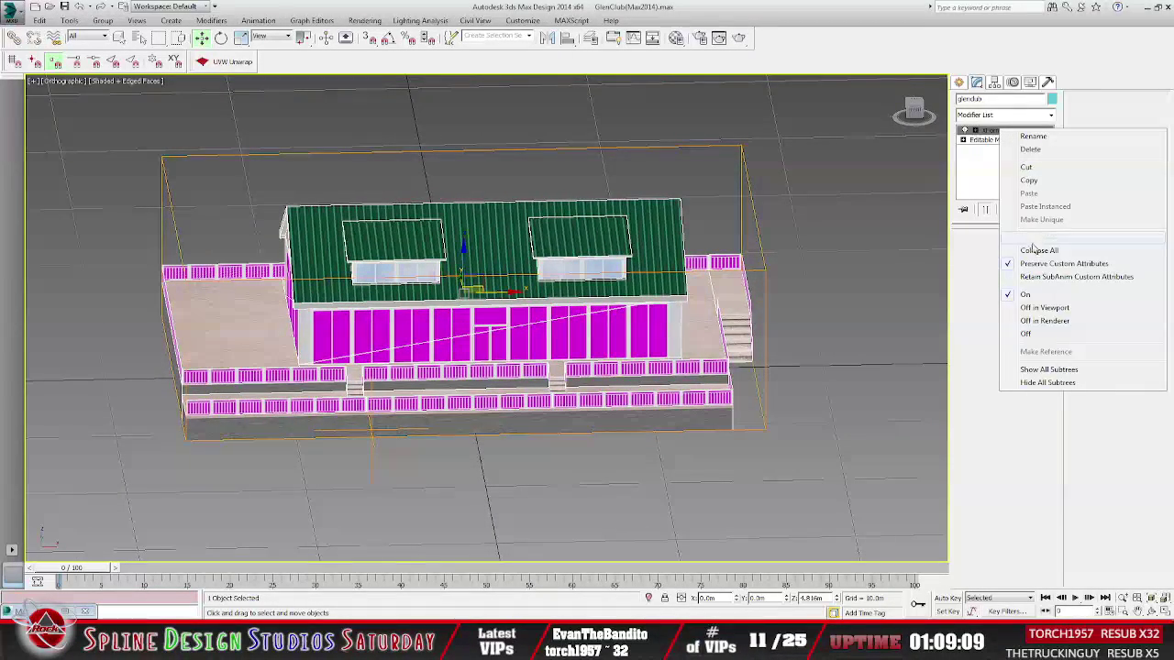
pyautogui.click(1039, 252)
pyautogui.click(605, 358)
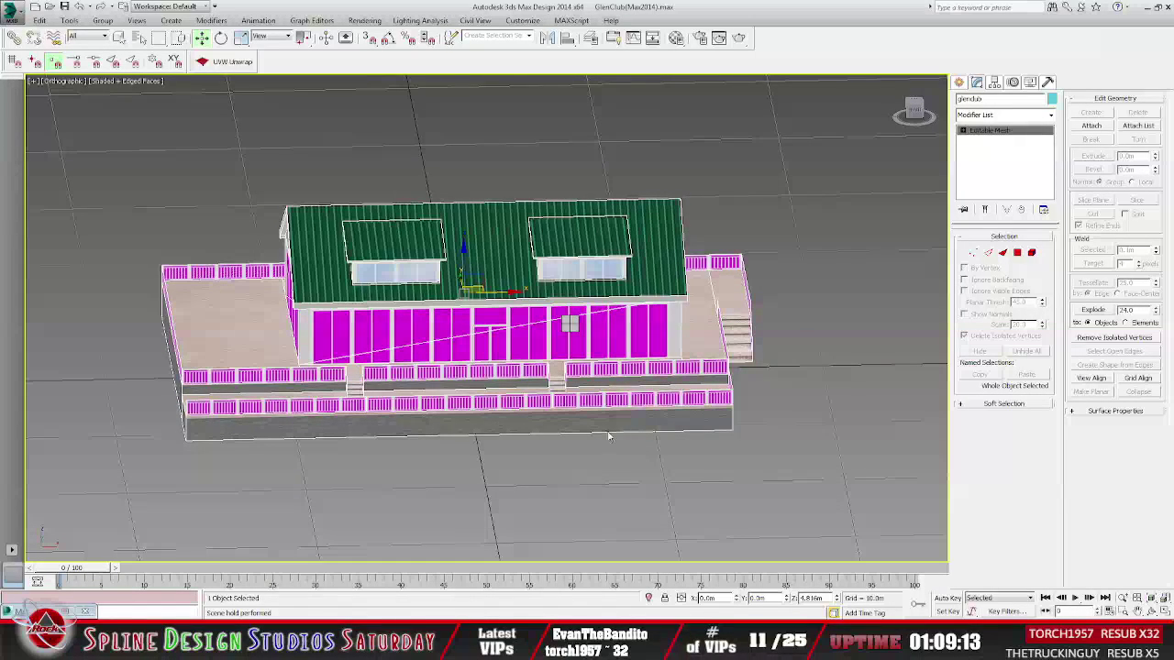
pyautogui.click(685, 448)
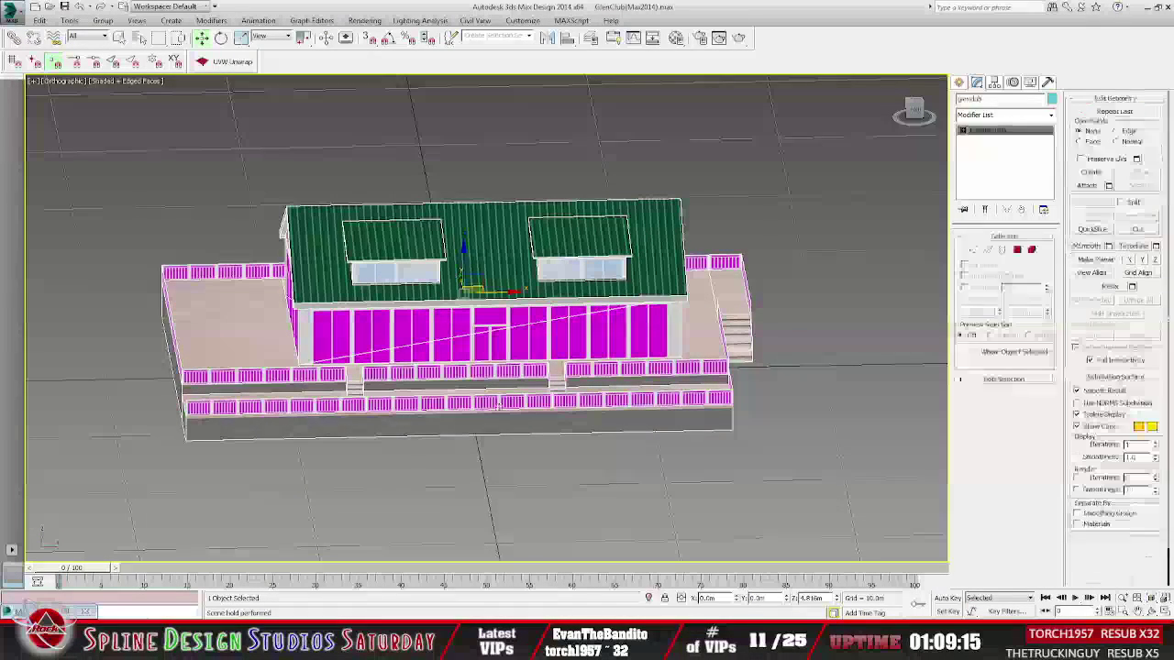
# Unhide the new_deck object beside the clubhouse terrace.
pyautogui.keyDown('alt'); pyautogui.moveTo(525, 404); pyautogui.dragTo(692, 357, button='middle'); pyautogui.keyUp('alt')
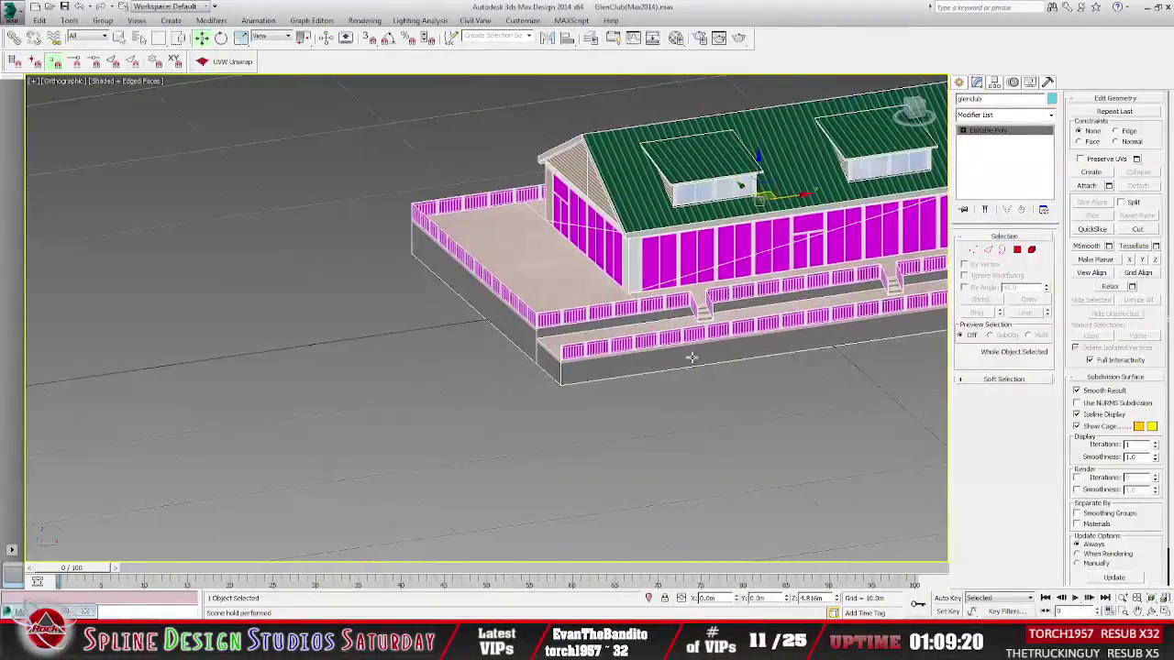
pyautogui.click(630, 365)
pyautogui.click(375, 140)
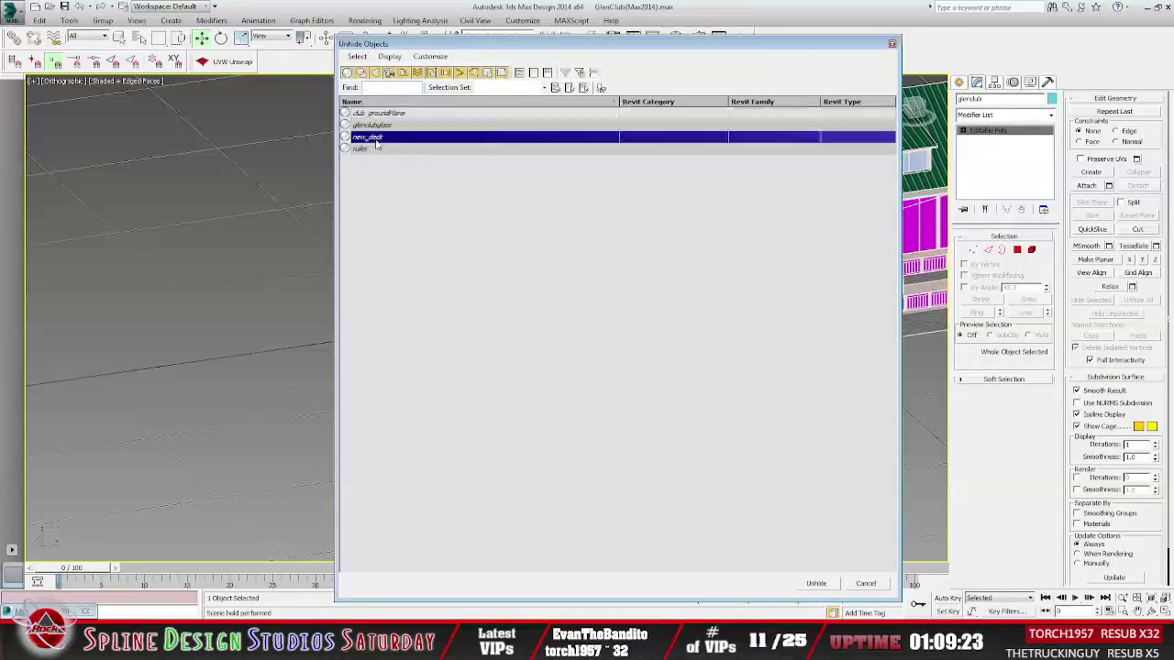
pyautogui.click(816, 583)
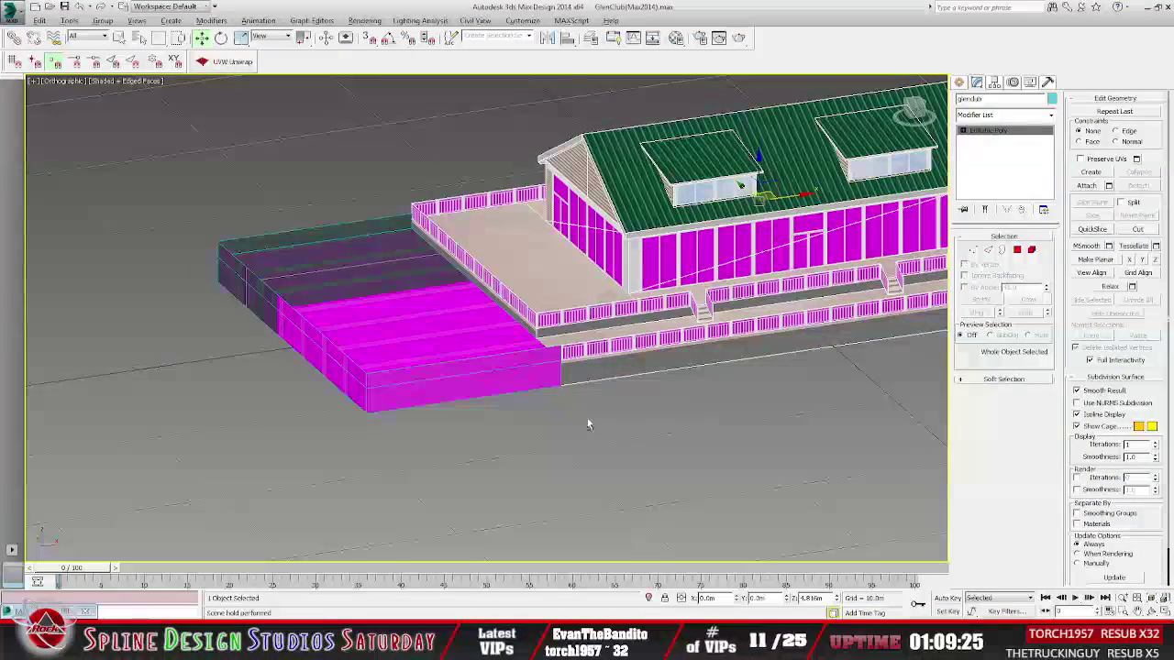
# Delete the new_deck object from beside the terrace.
pyautogui.scroll(-3, 587, 424)
pyautogui.moveTo(618, 398)
pyautogui.keyDown('alt'); pyautogui.mouseDown(button='middle')
pyautogui.moveTo(572, 440)
pyautogui.moveTo(668, 395)
pyautogui.moveTo(665, 363)
pyautogui.moveTo(655, 401)
pyautogui.mouseUp(button='middle'); pyautogui.keyUp('alt')
pyautogui.scroll(3, 655, 412)
pyautogui.scroll(2, 651, 404)
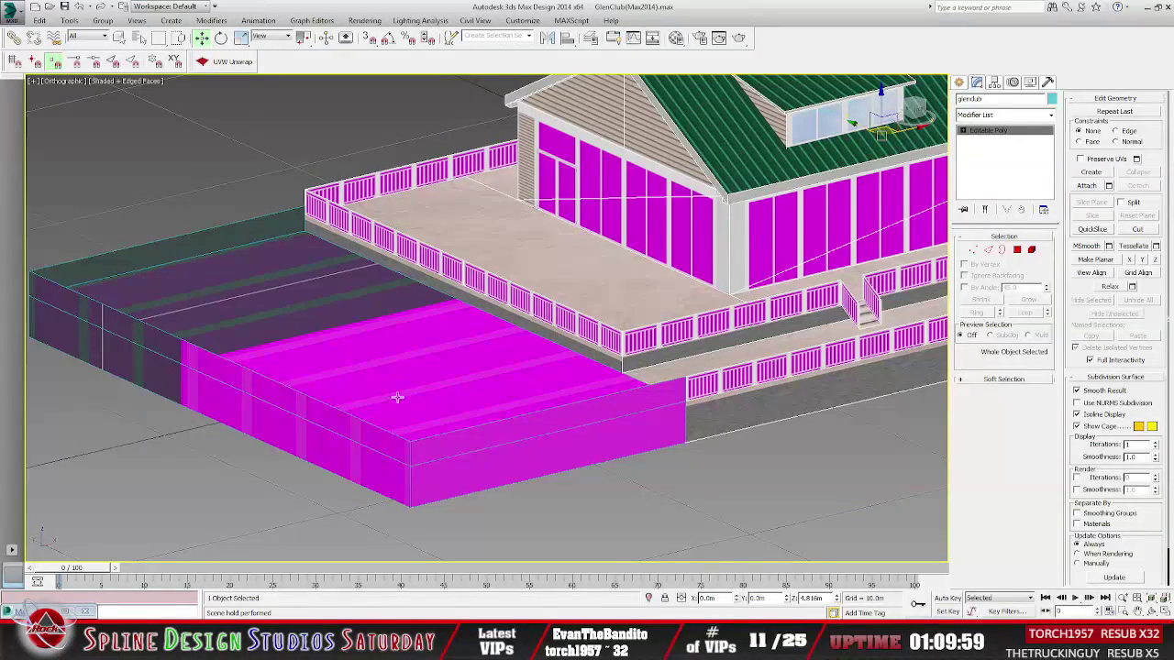
pyautogui.click(434, 406)
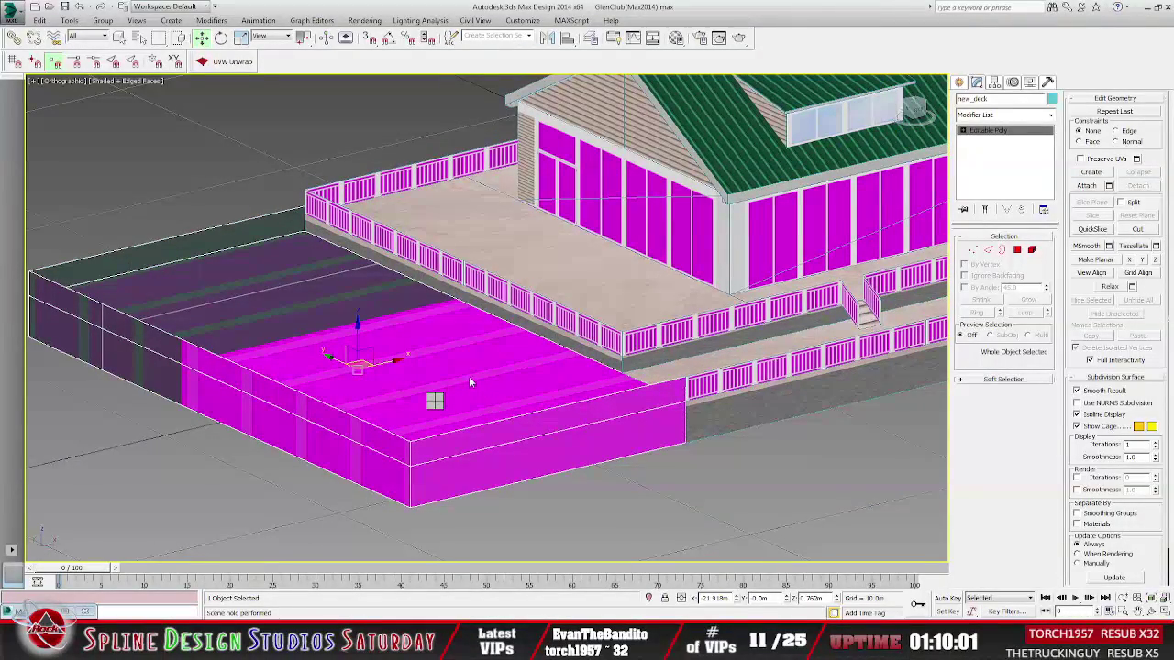
pyautogui.press('Delete')
# Select the glenclub building object at the terrace's stone side wall.
pyautogui.keyDown('alt'); pyautogui.moveTo(597, 431); pyautogui.dragTo(630, 398, button='middle'); pyautogui.keyUp('alt')
pyautogui.scroll(5, 631, 397)
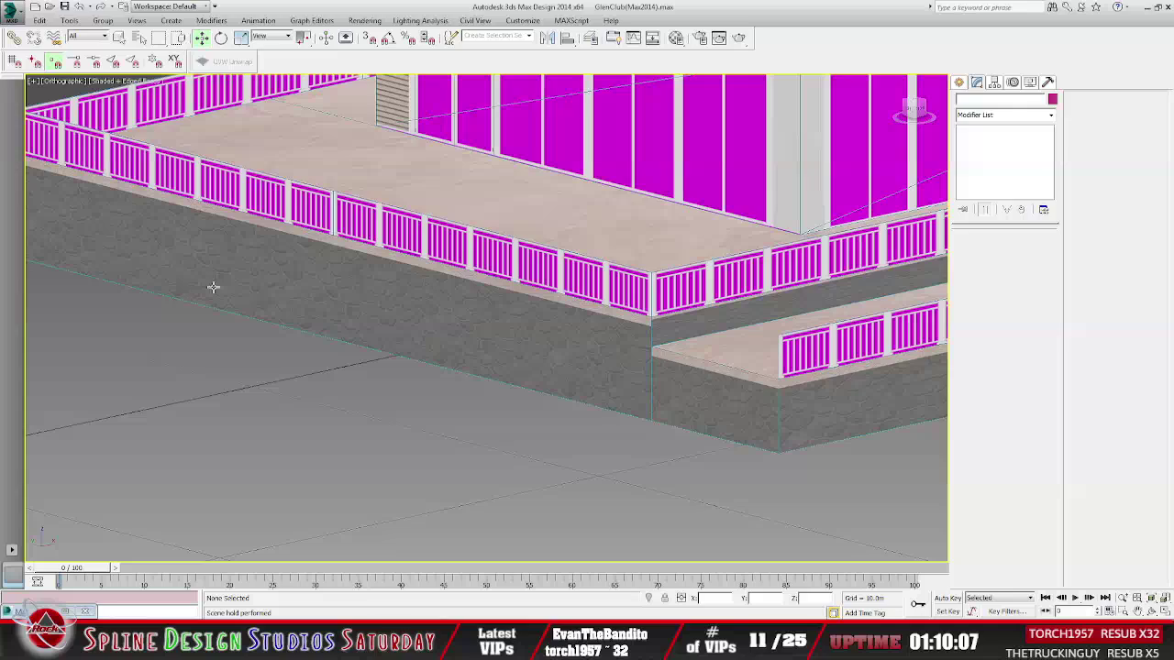
pyautogui.scroll(-3, 563, 372)
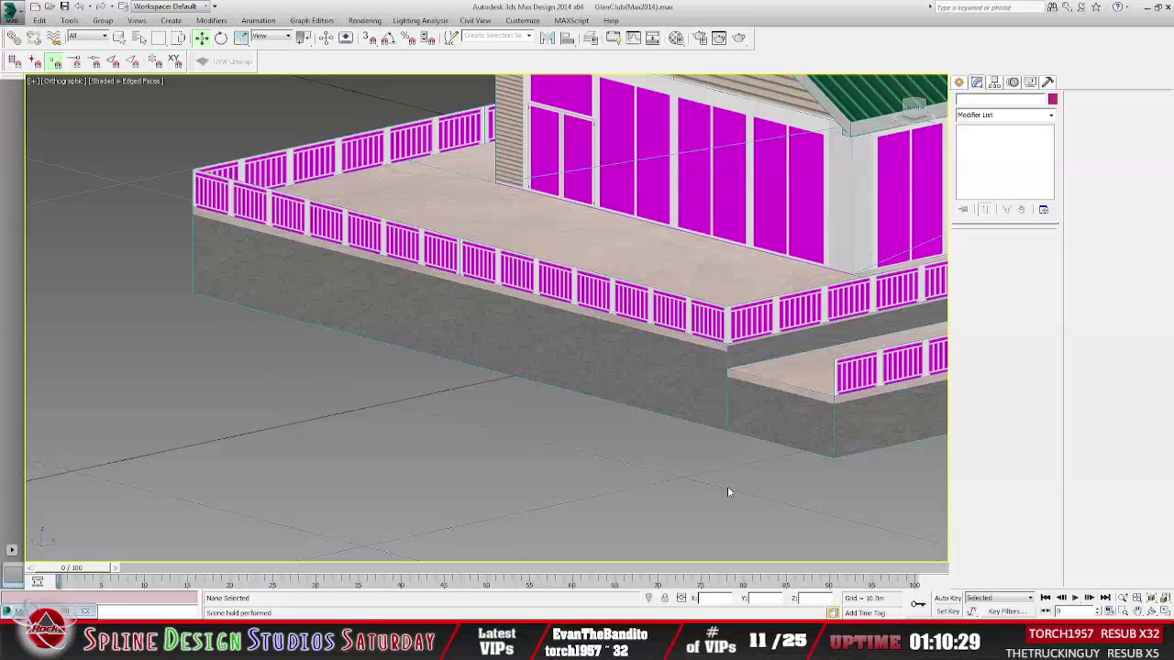
pyautogui.click(694, 376)
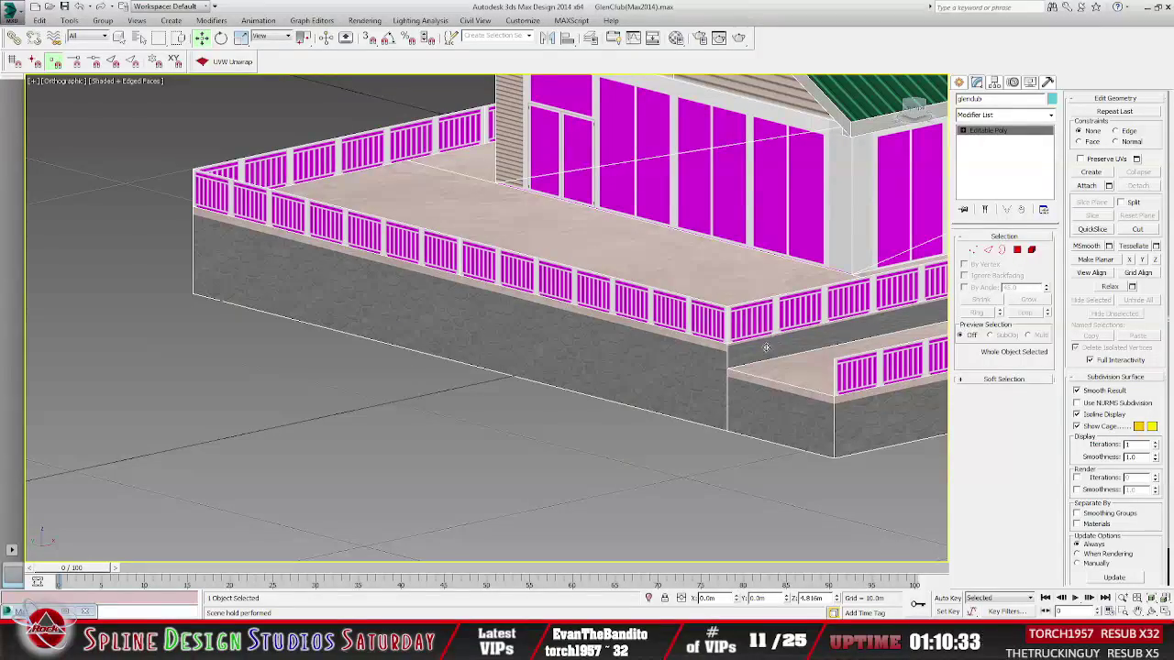
pyautogui.moveTo(767, 348); pyautogui.dragTo(672, 370, button='middle')
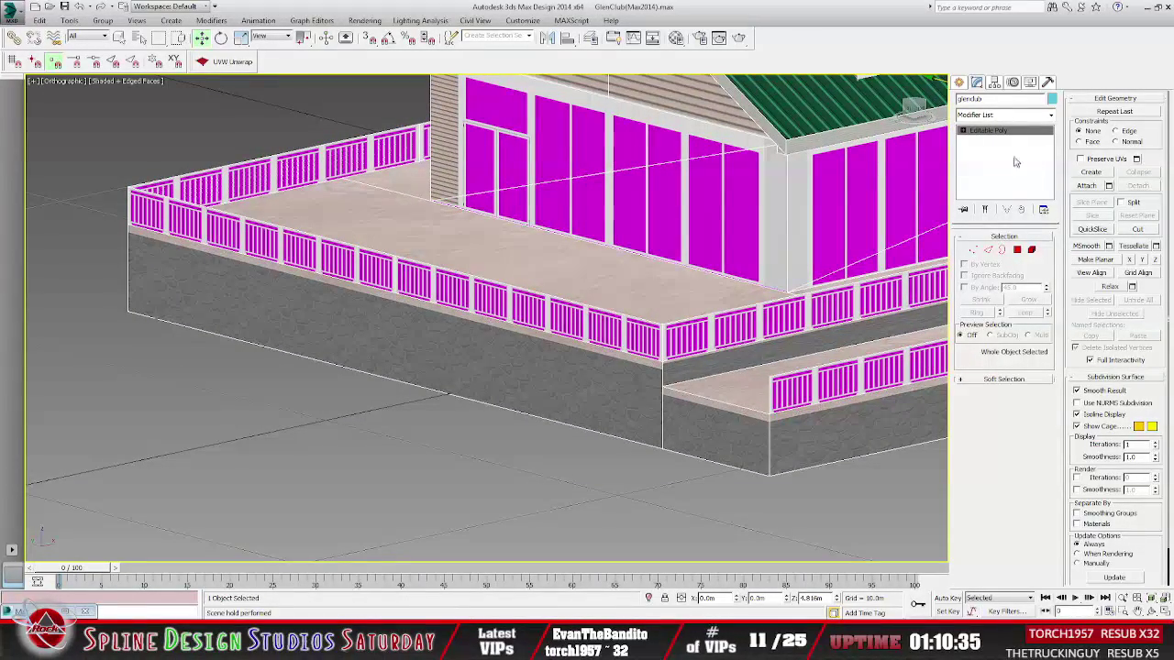
# Try to cut the terrace side wall from the lower deck's corner to the wall's far end, using Edge/Segment snapping.
pyautogui.click(1146, 231)
pyautogui.click(367, 37)
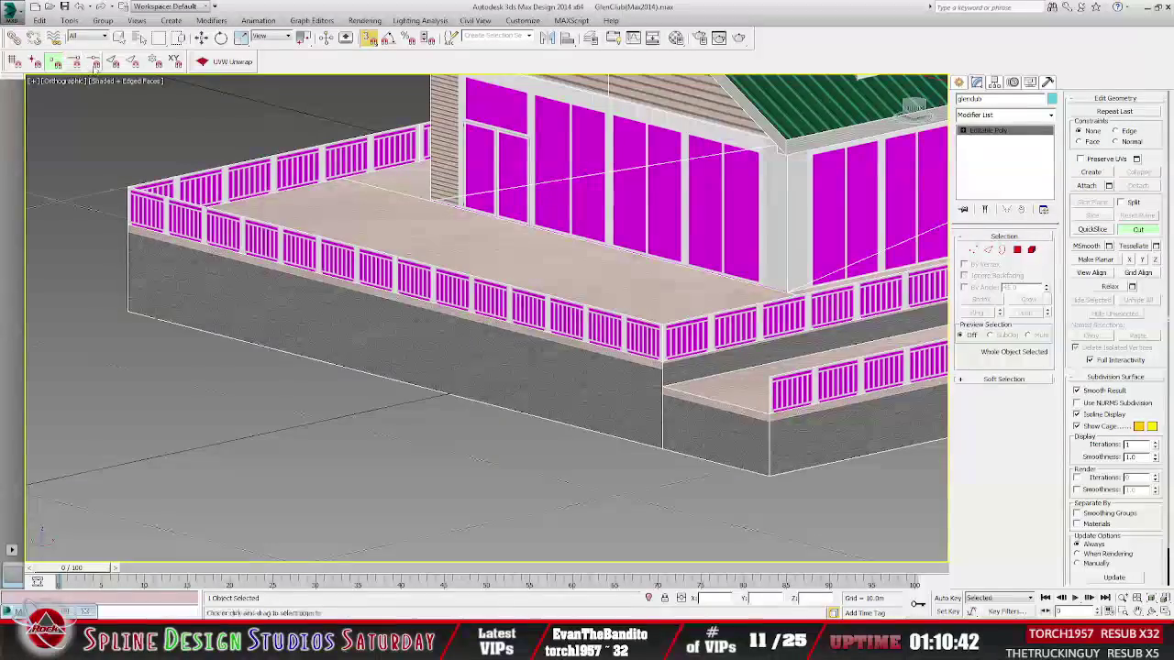
pyautogui.click(113, 62)
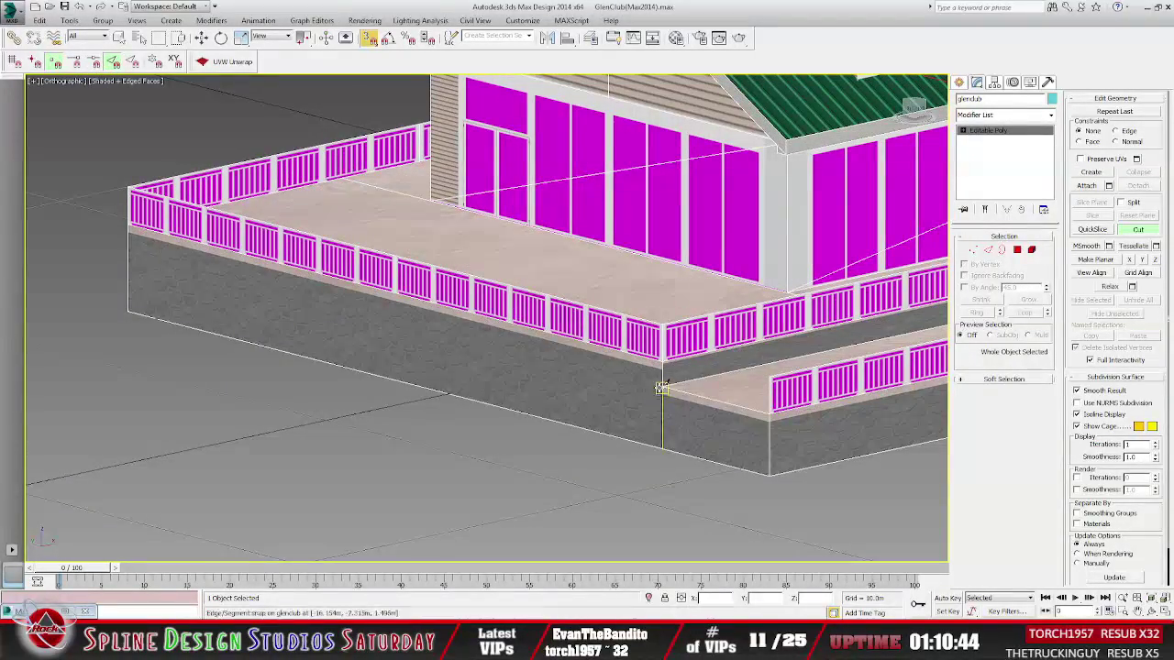
pyautogui.scroll(4, 642, 402)
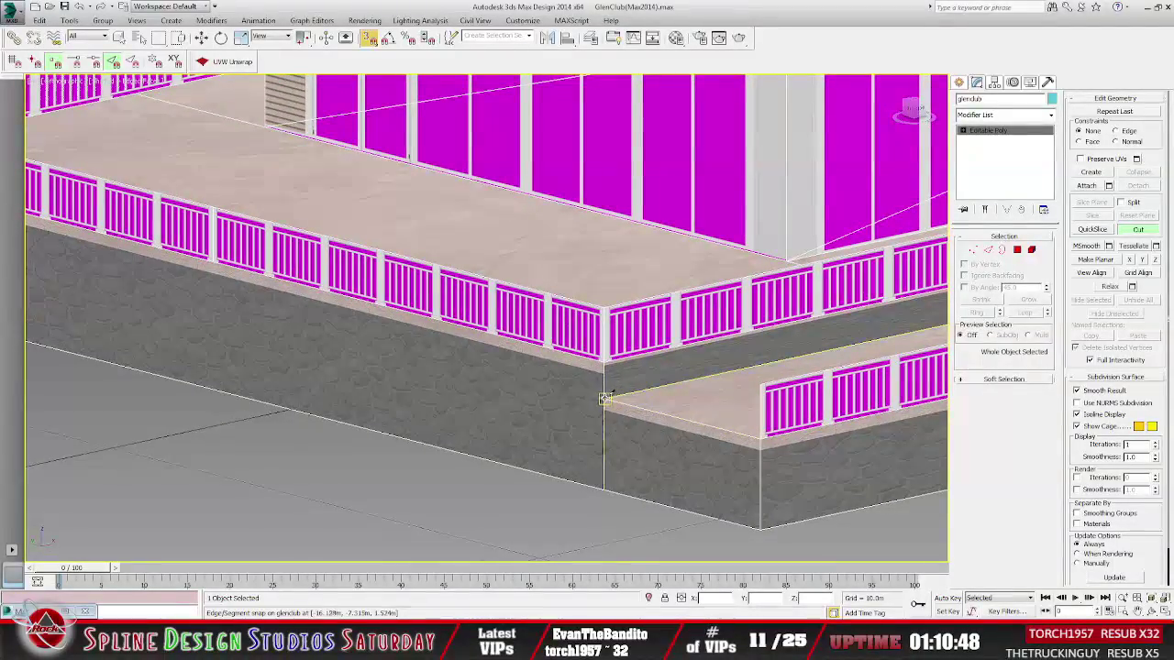
pyautogui.moveTo(601, 390); pyautogui.dragTo(712, 418, button='middle')
pyautogui.scroll(-3, 712, 417)
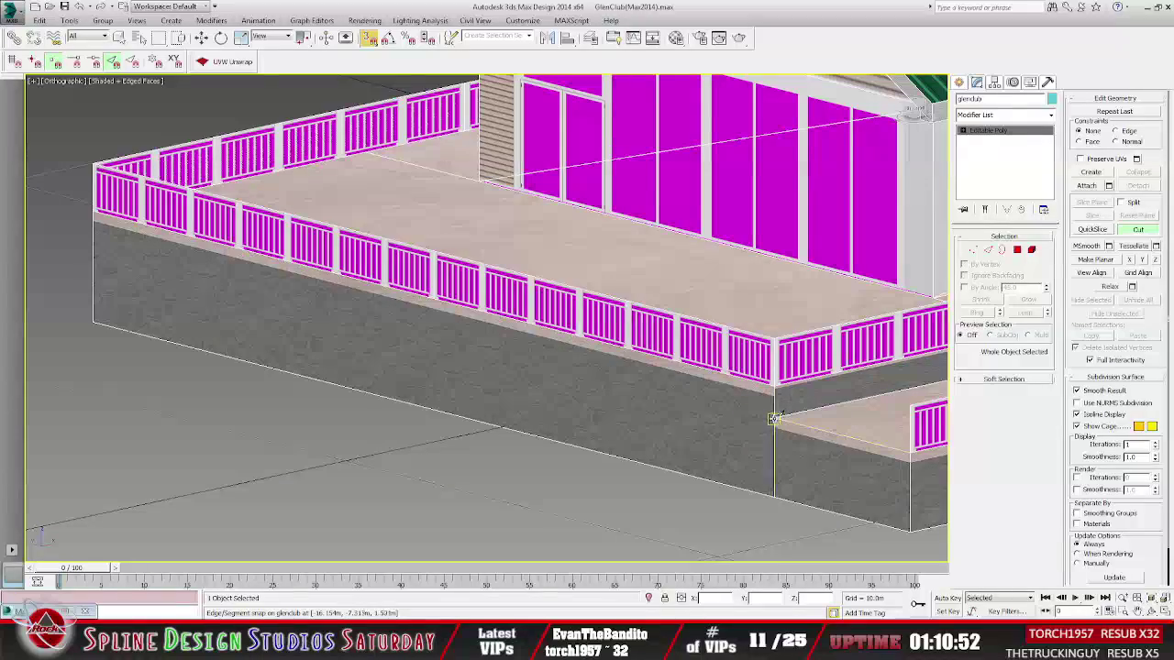
pyautogui.click(775, 417)
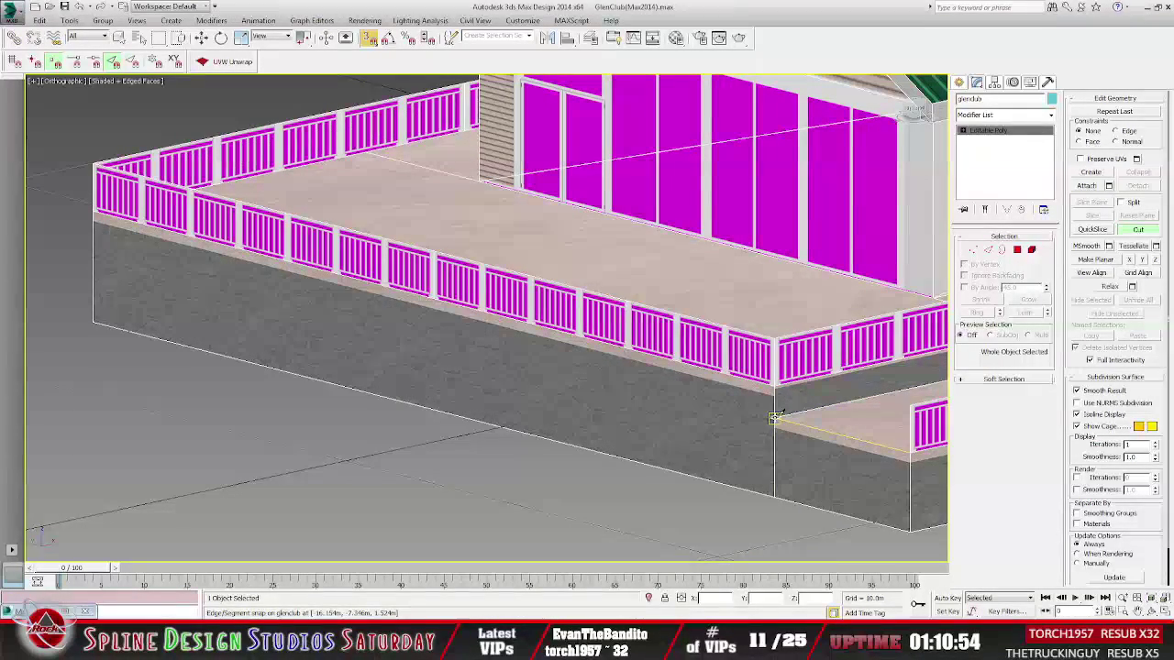
pyautogui.click(92, 249)
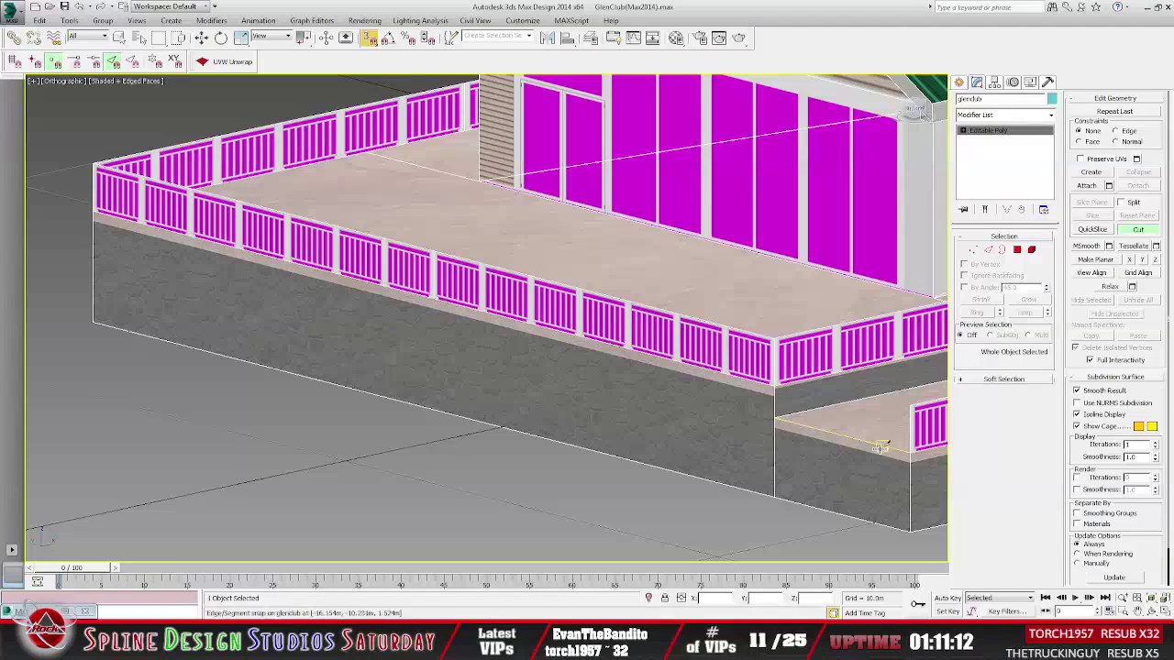
pyautogui.click(774, 418)
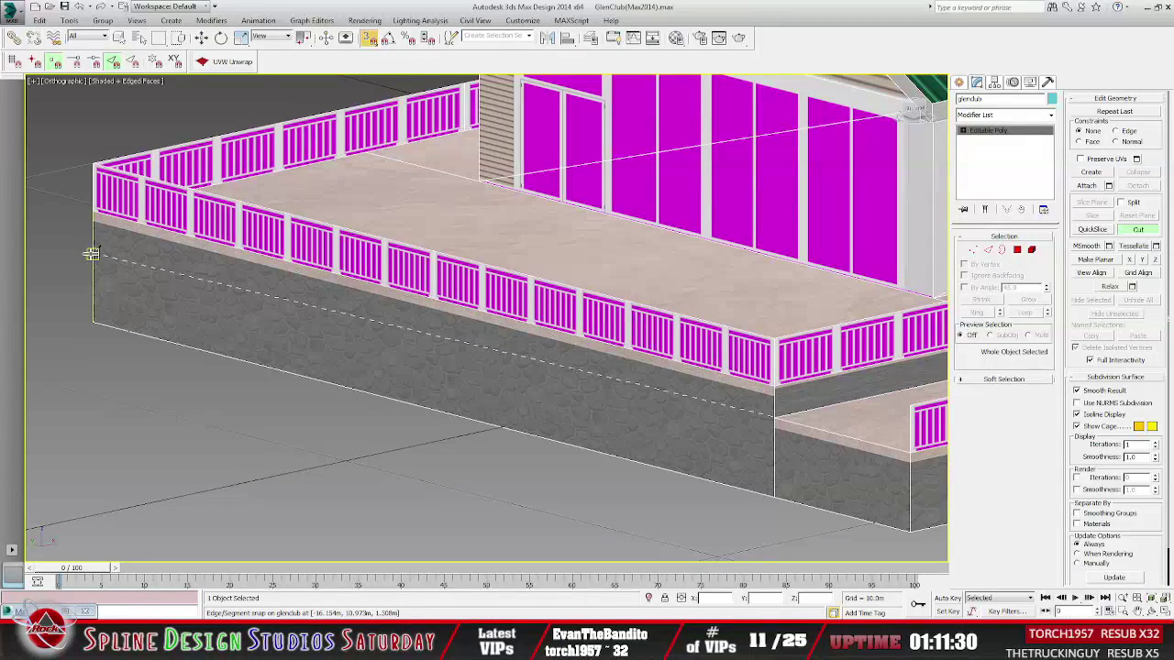
pyautogui.rightClick(92, 254)
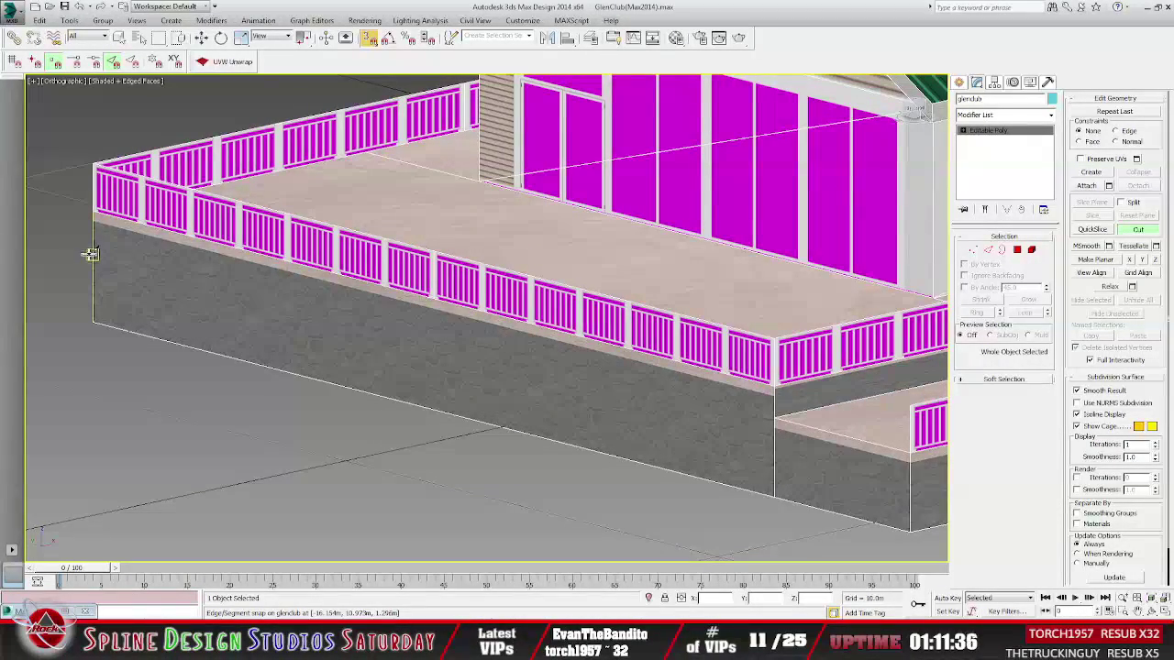
# Try again to cut along the stone side wall, starting at the lower deck's inner corner.
pyautogui.click(775, 418)
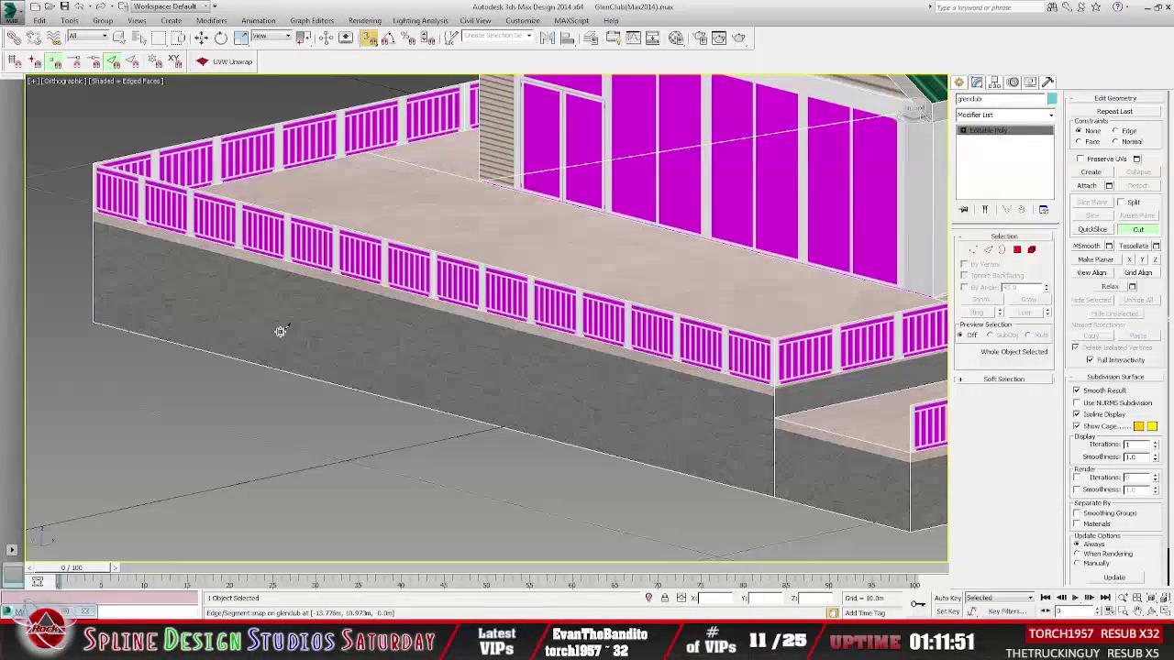
pyautogui.rightClick(442, 412)
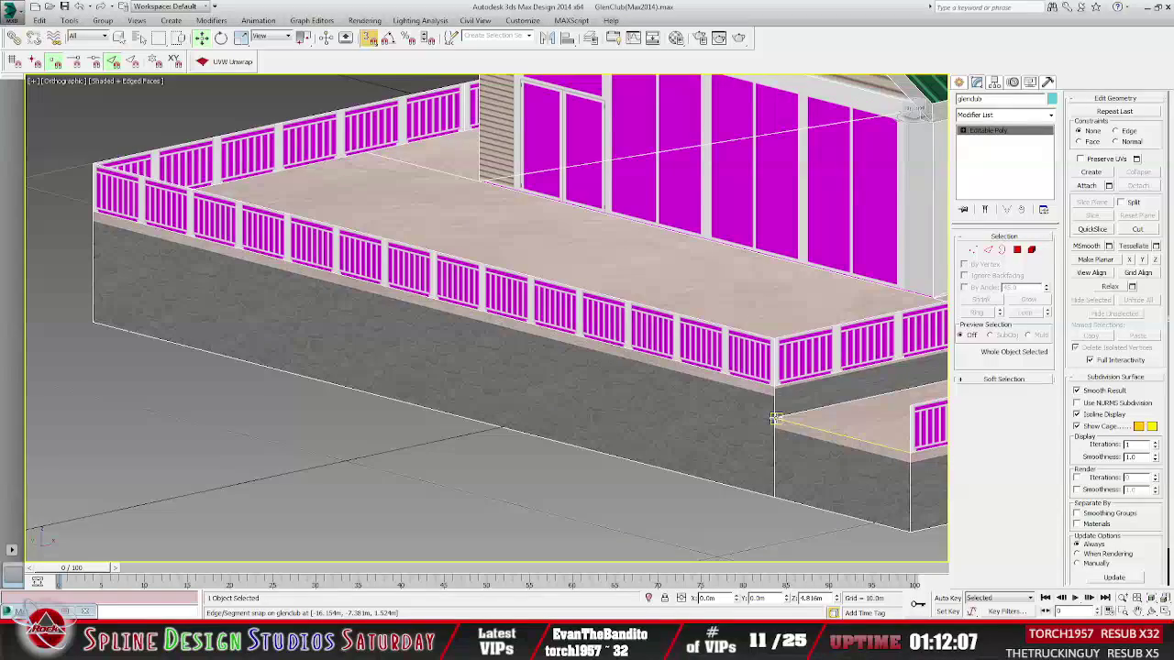
pyautogui.hotkey('alt', 'c')
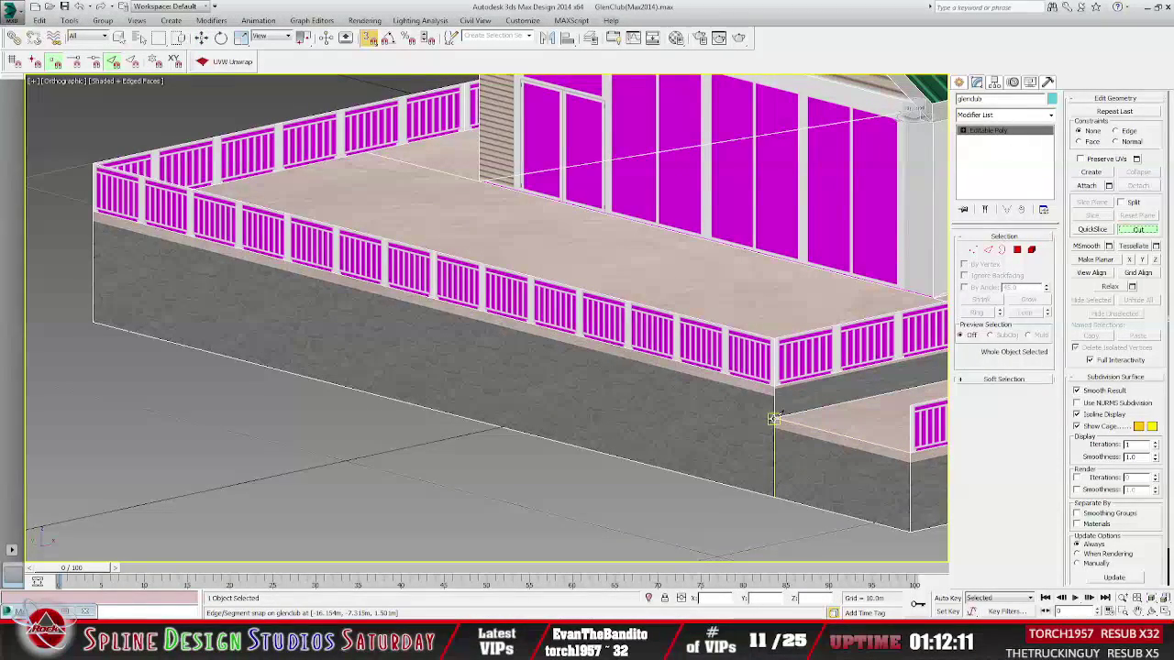
pyautogui.click(774, 418)
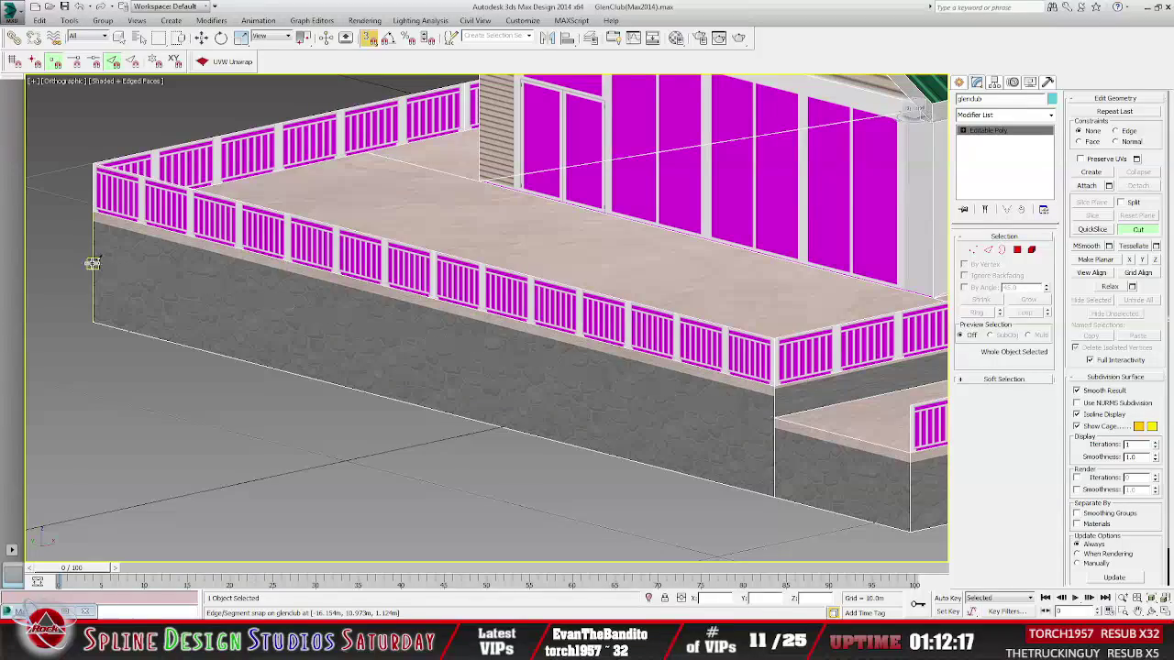
pyautogui.rightClick(197, 319)
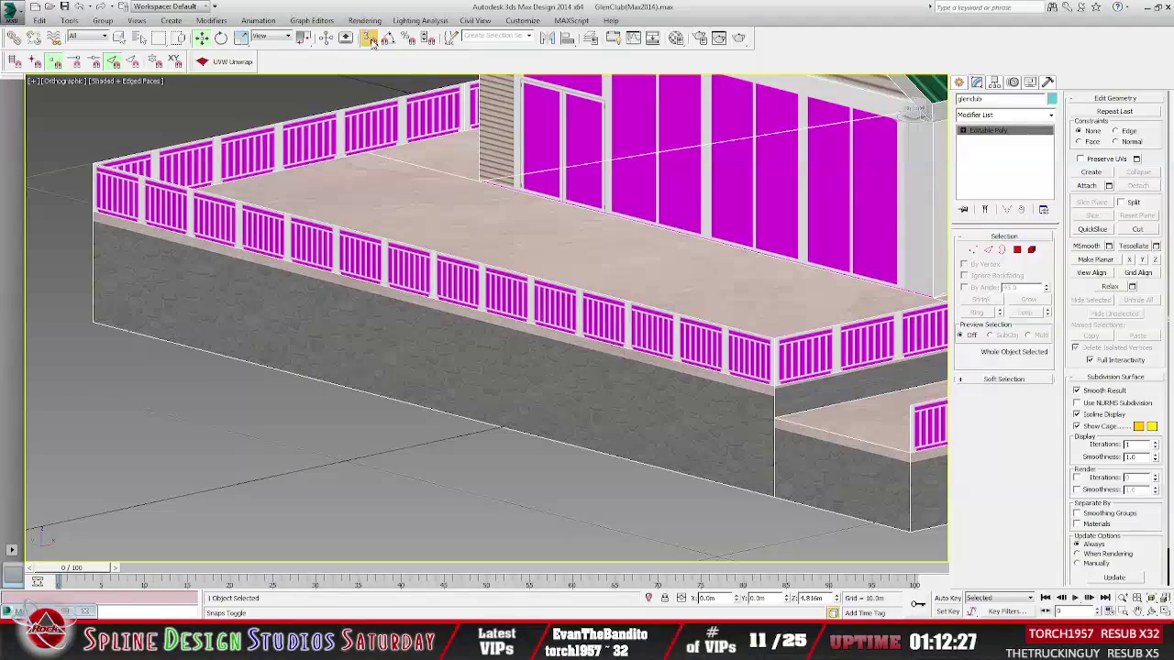
# Try to cut the side wall from the lower deck's corner with only vertex snapping active.
pyautogui.click(55, 62)
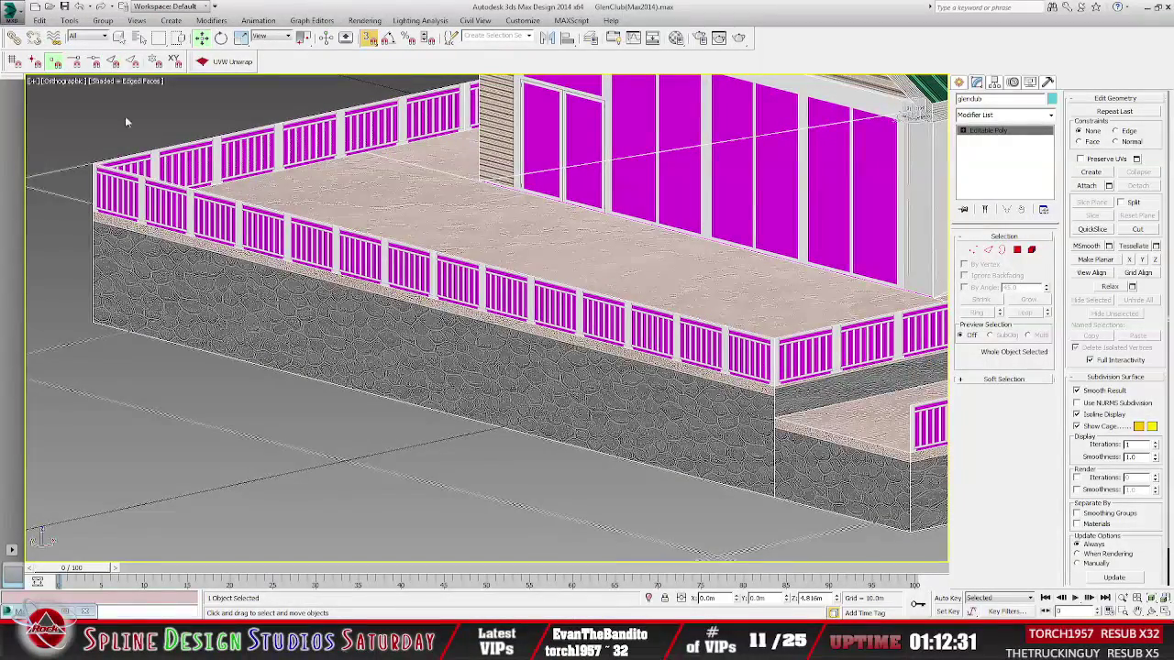
pyautogui.click(1137, 229)
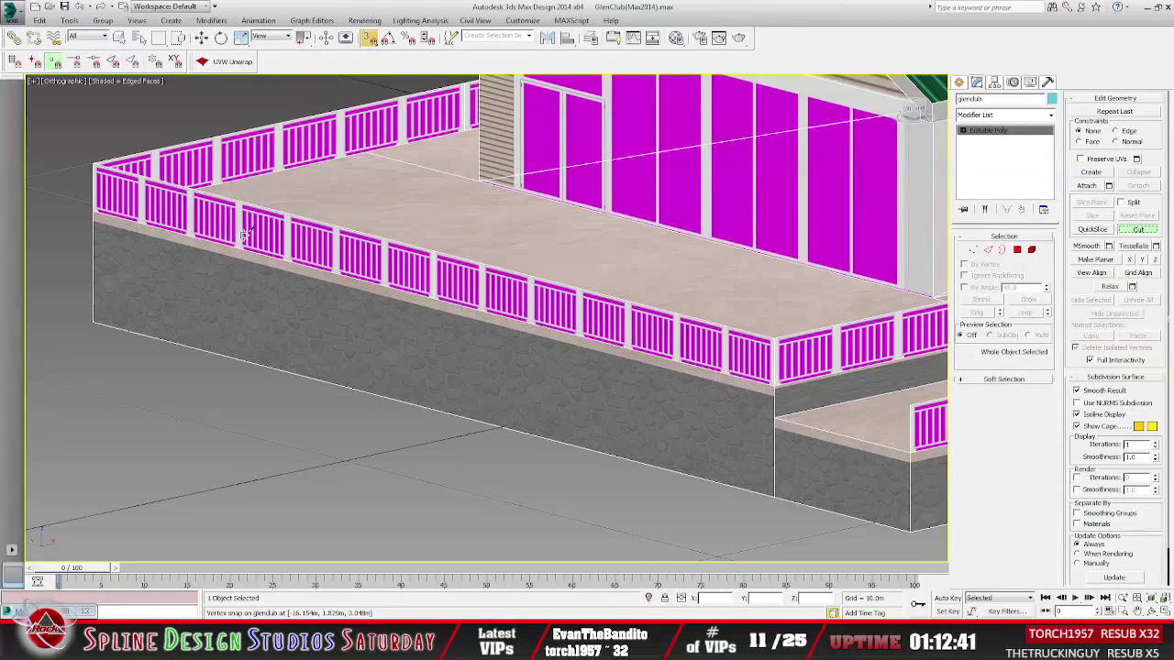
pyautogui.click(774, 417)
pyautogui.rightClick(92, 251)
pyautogui.click(775, 417)
pyautogui.rightClick(128, 316)
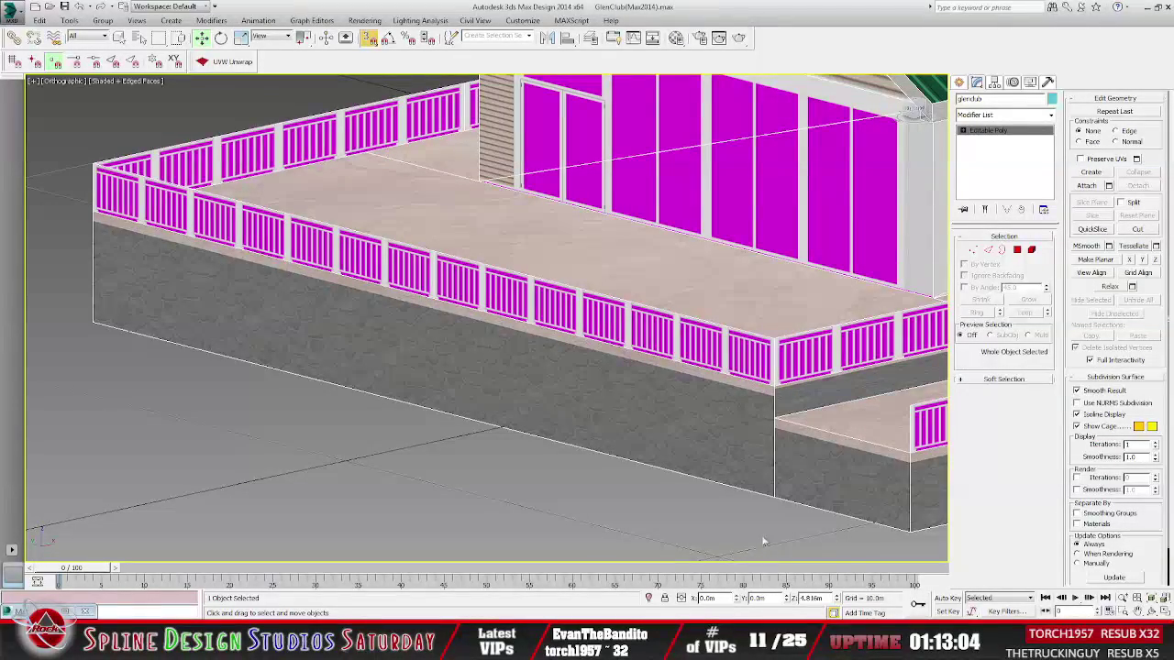
# Examine the terrace side wall where the upper and lower decks meet.
pyautogui.scroll(4, 422, 374)
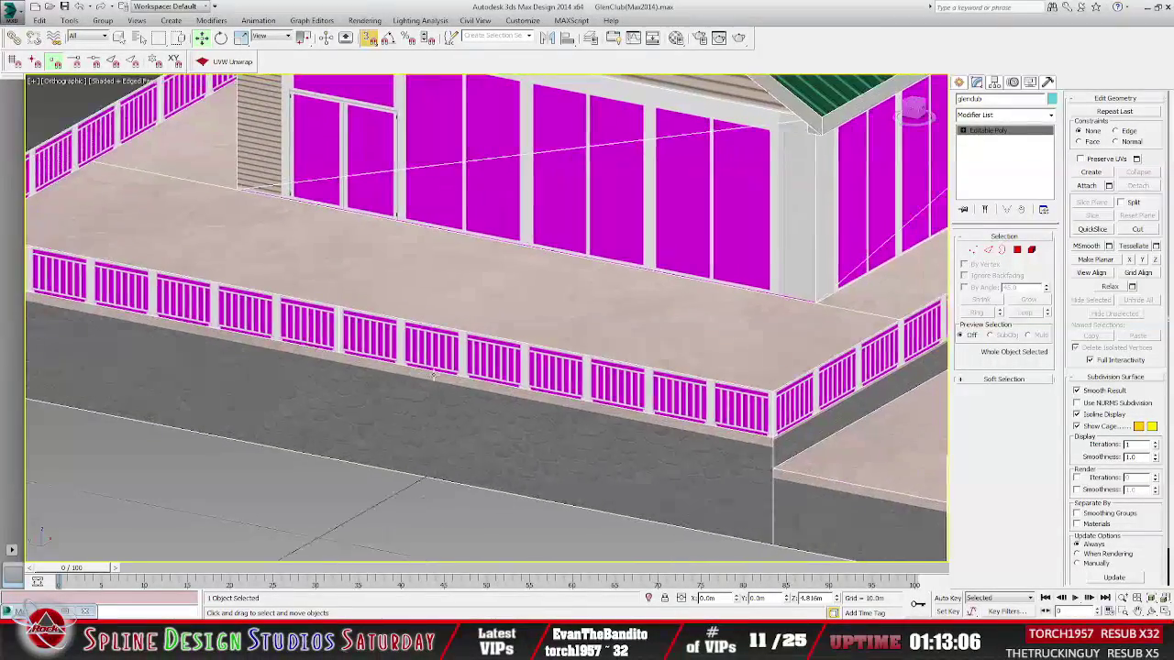
pyautogui.scroll(-4, 421, 375)
pyautogui.moveTo(492, 354); pyautogui.dragTo(694, 440, button='middle')
pyautogui.scroll(4, 461, 423)
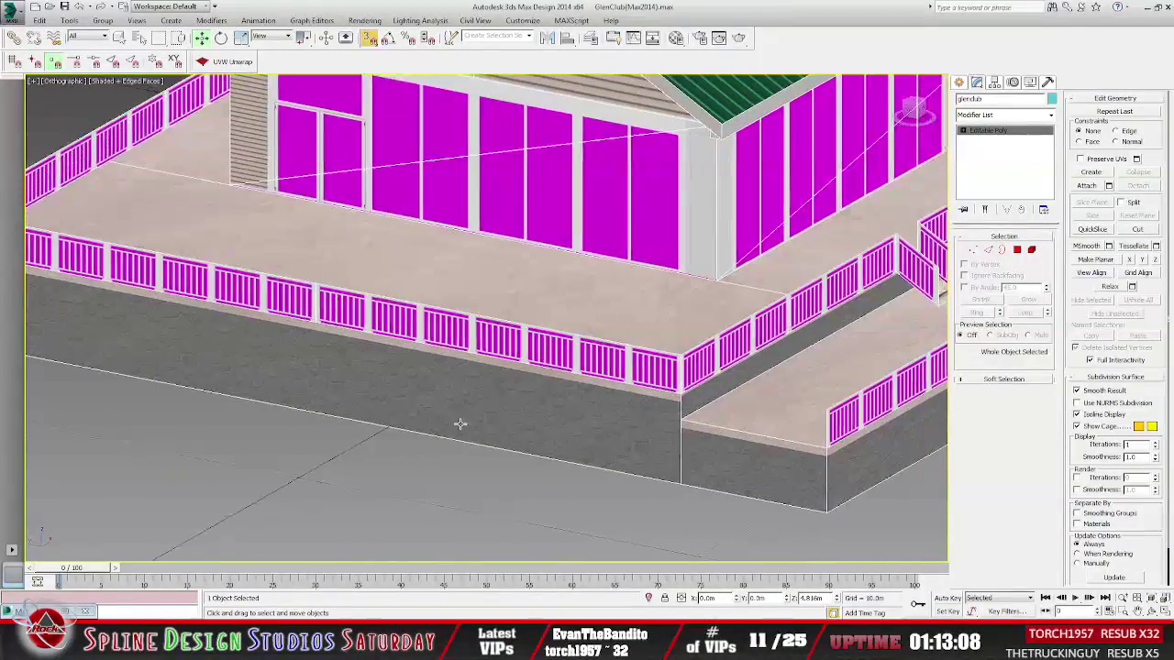
pyautogui.moveTo(501, 427); pyautogui.dragTo(510, 436, button='middle')
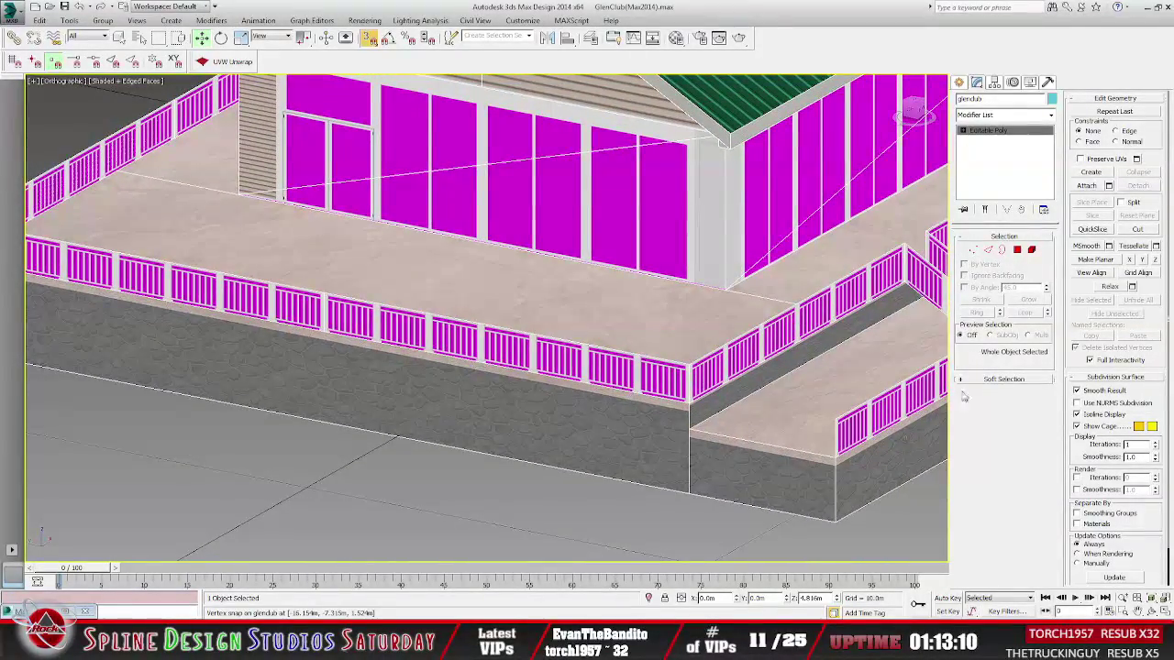
pyautogui.click(962, 131)
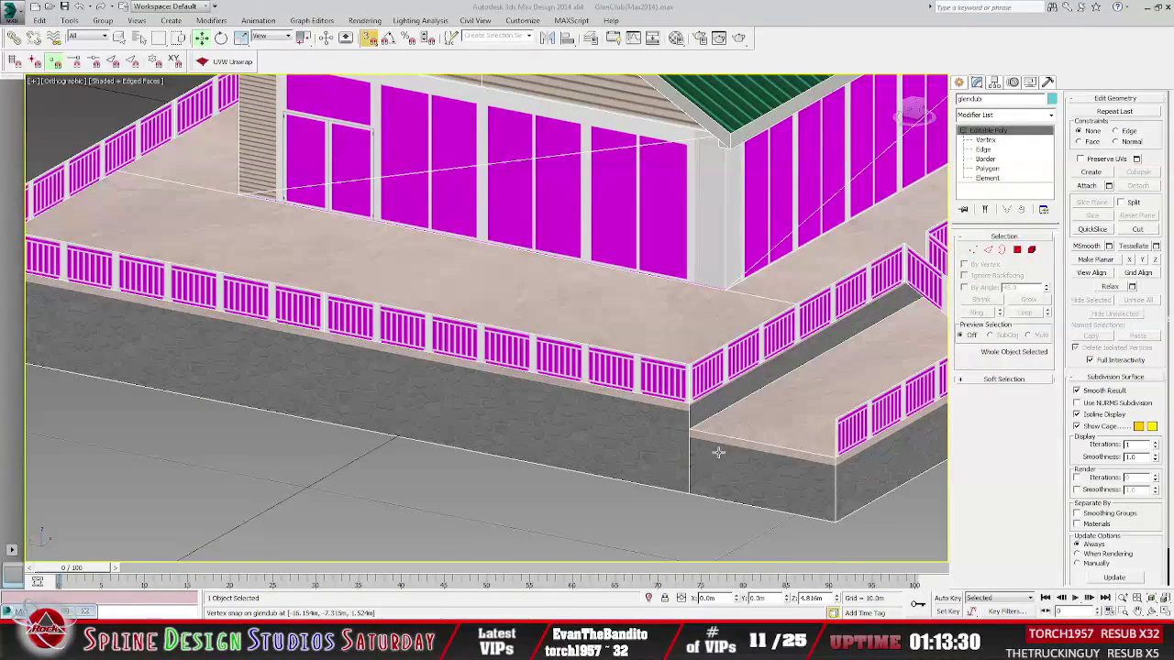
pyautogui.moveTo(723, 452); pyautogui.dragTo(821, 454, button='middle')
pyautogui.moveTo(796, 394); pyautogui.dragTo(762, 390, button='middle')
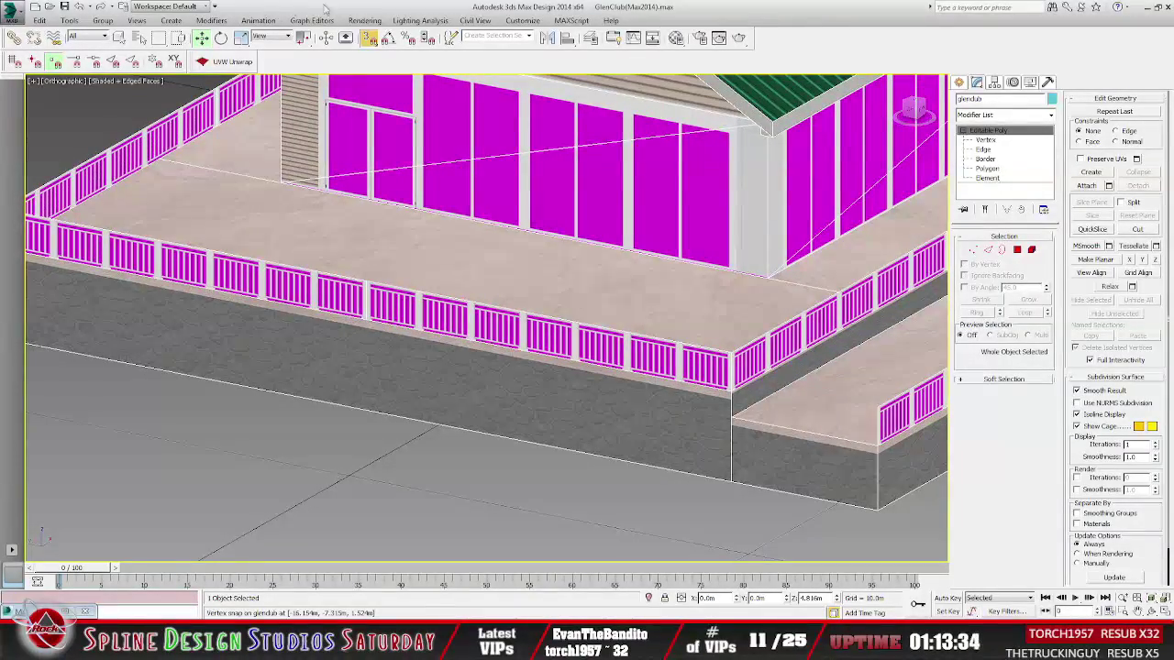
# Turn off 3D snapping and detach the two stone side-wall polygons of the upper and lower terraces as a separate object.
pyautogui.click(374, 39)
pyautogui.moveTo(494, 324); pyautogui.dragTo(540, 296, button='middle')
pyautogui.scroll(-2, 543, 299)
pyautogui.moveTo(626, 373); pyautogui.dragTo(620, 394, button='middle')
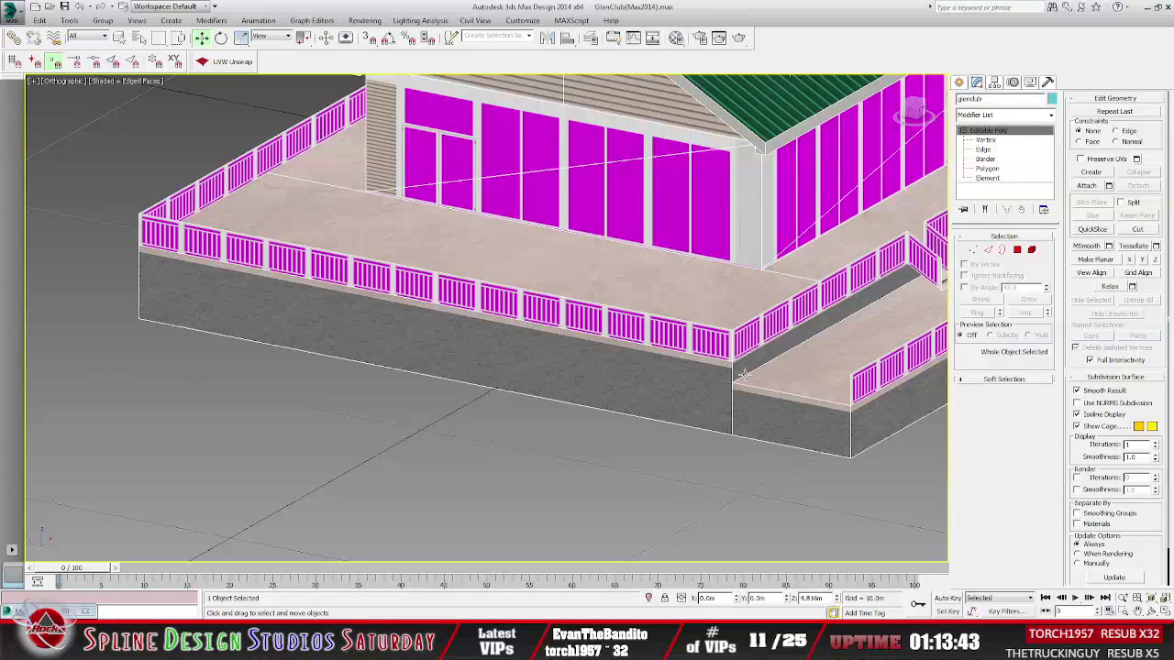
pyautogui.scroll(2, 739, 376)
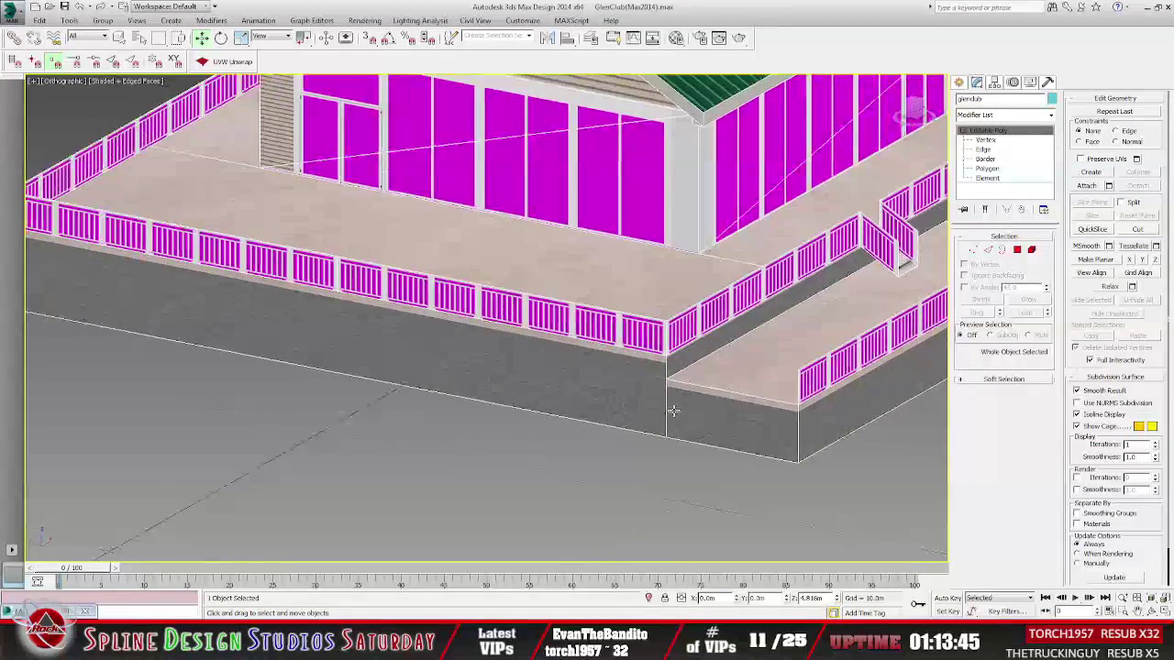
pyautogui.scroll(2, 671, 418)
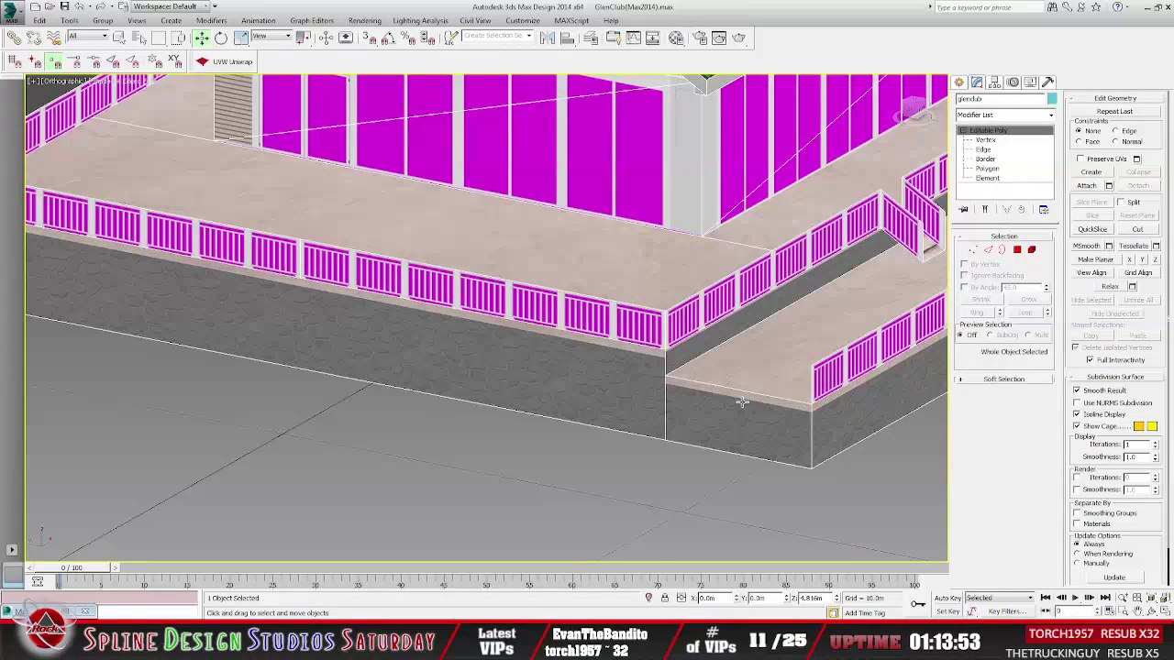
pyautogui.click(987, 168)
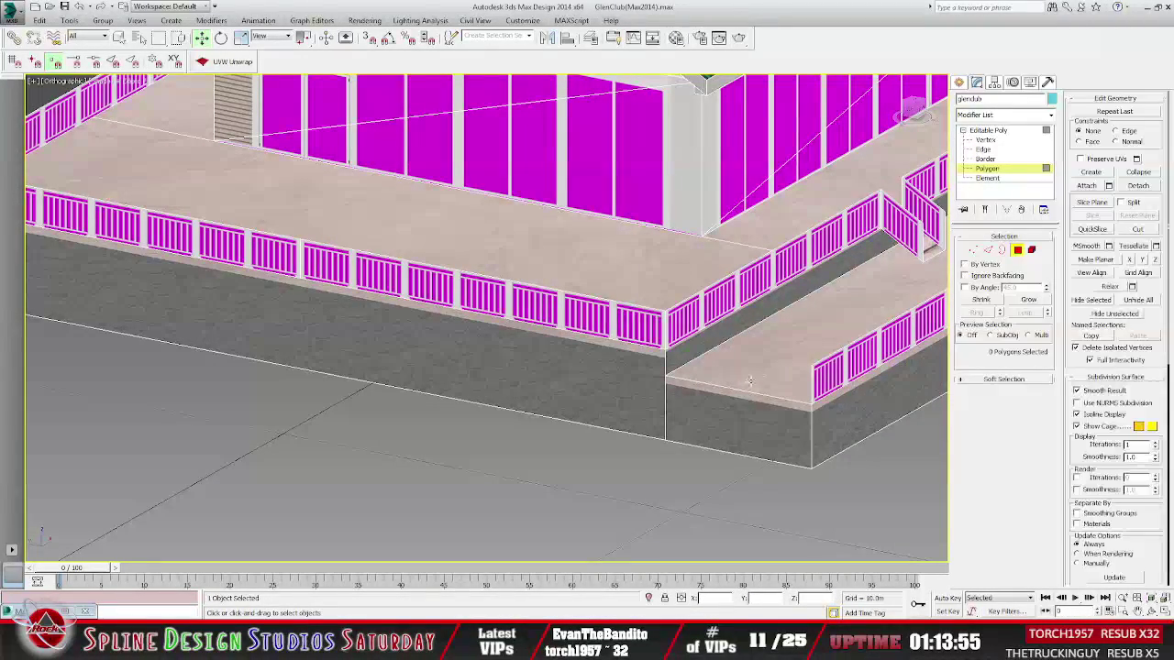
pyautogui.click(722, 421)
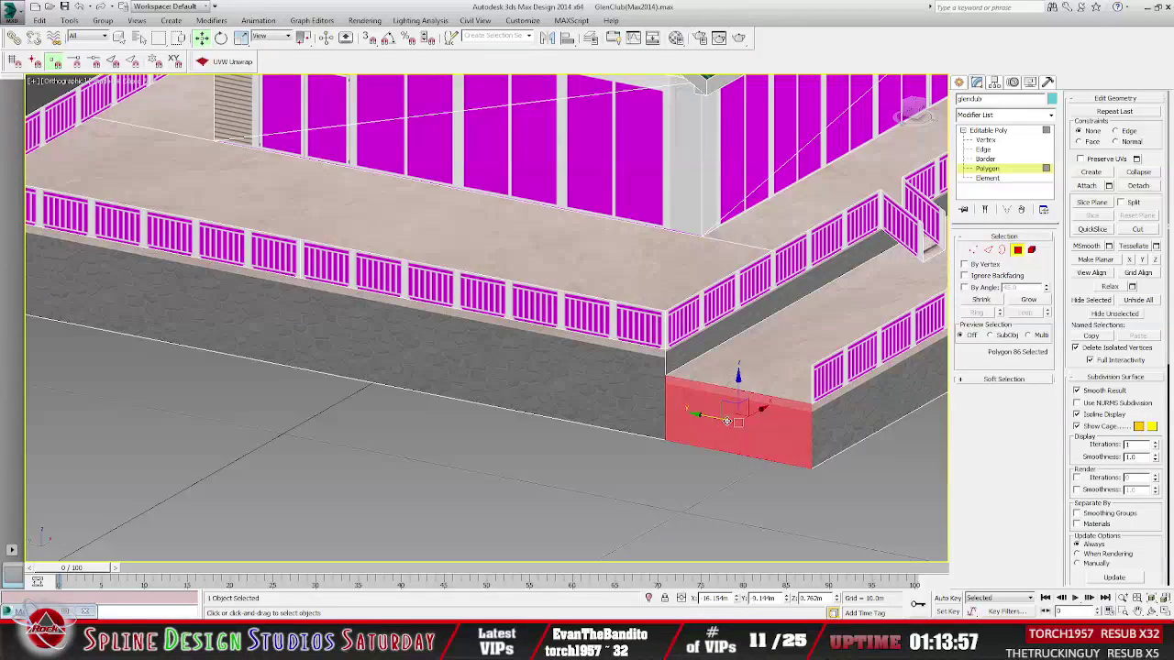
pyautogui.keyDown('ctrl'); pyautogui.click(586, 393); pyautogui.keyUp('ctrl')
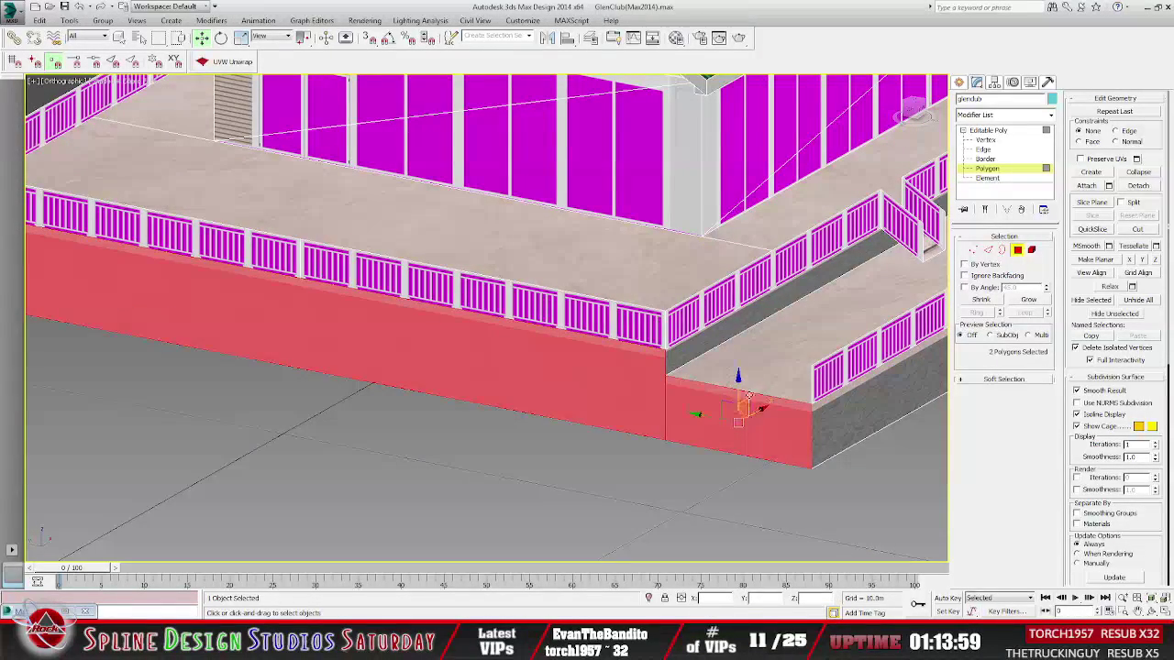
pyautogui.click(1137, 185)
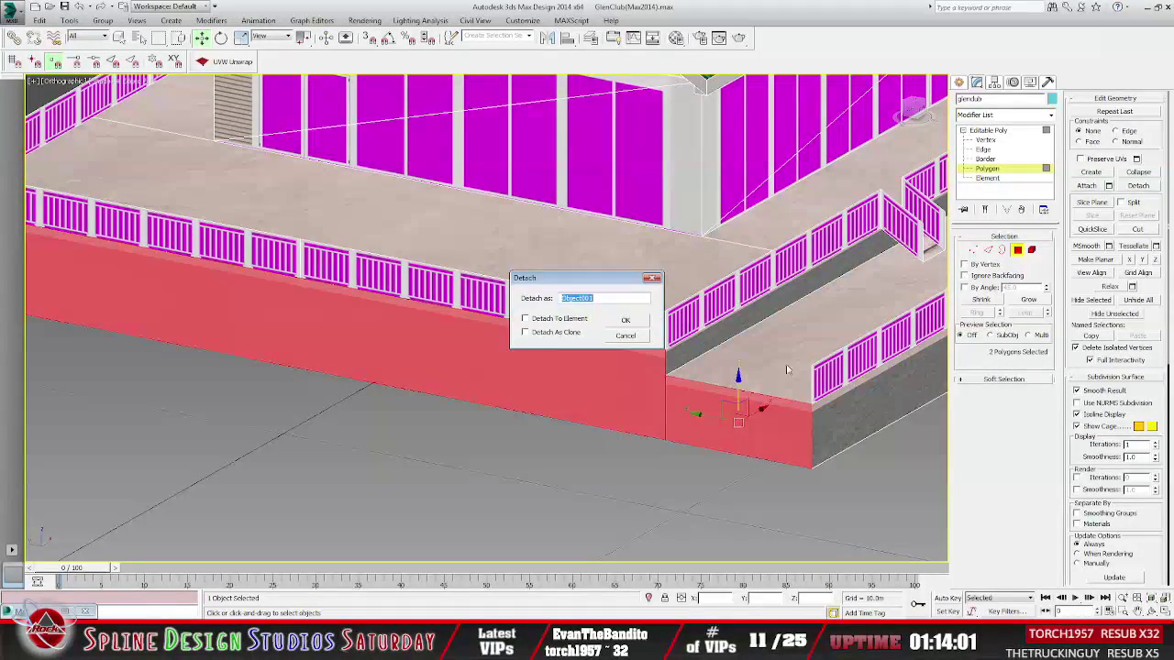
pyautogui.click(624, 323)
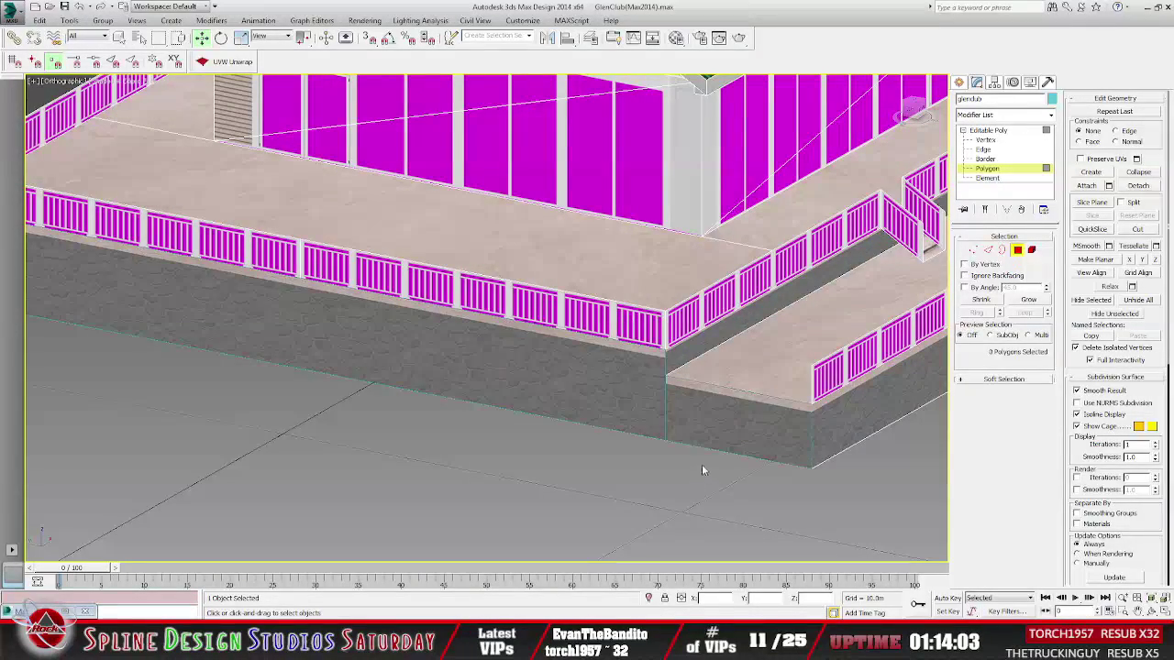
# Select the detached stone side wall and center its pivot on the object.
pyautogui.click(988, 130)
pyautogui.click(587, 387)
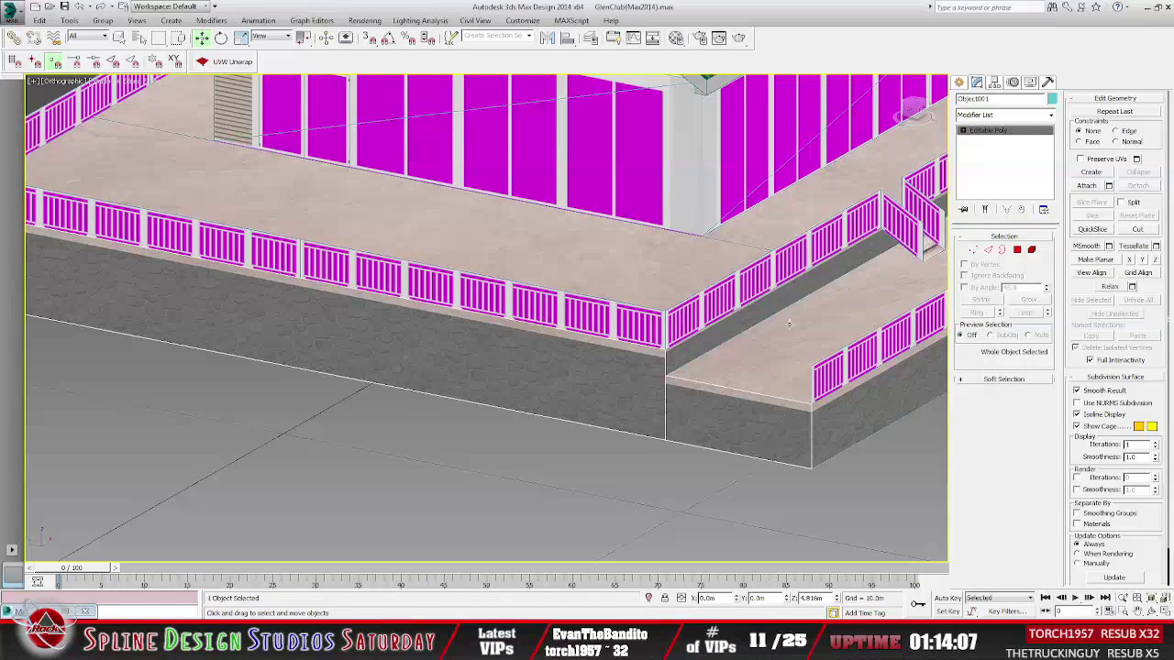
pyautogui.click(994, 81)
pyautogui.click(1005, 157)
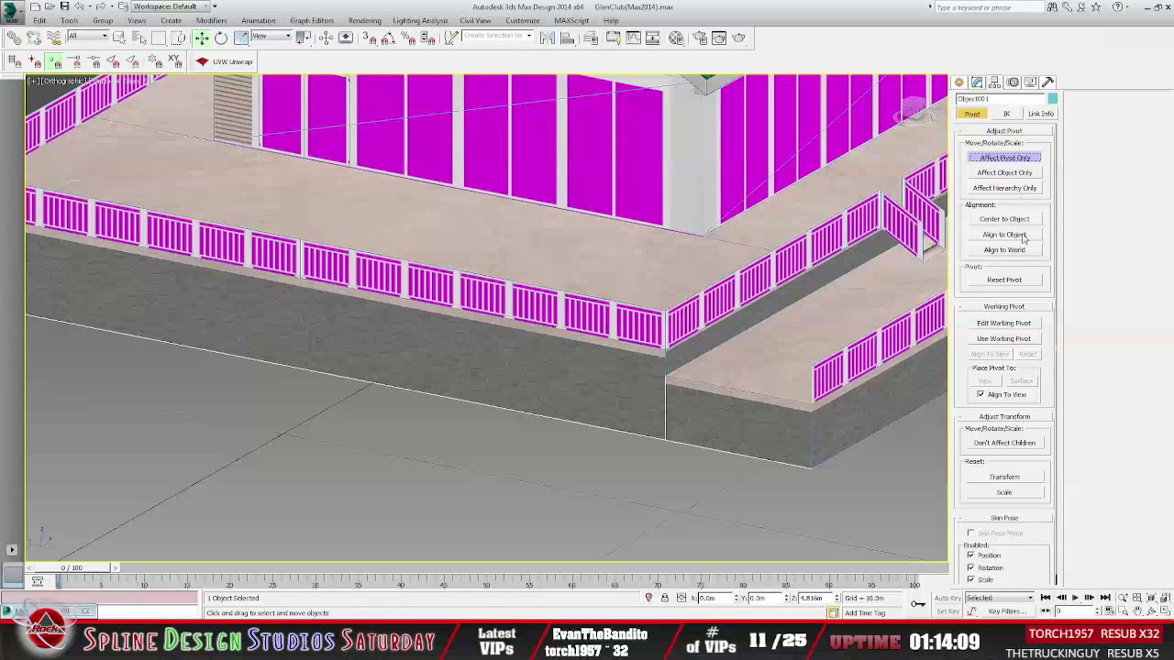
pyautogui.click(1002, 162)
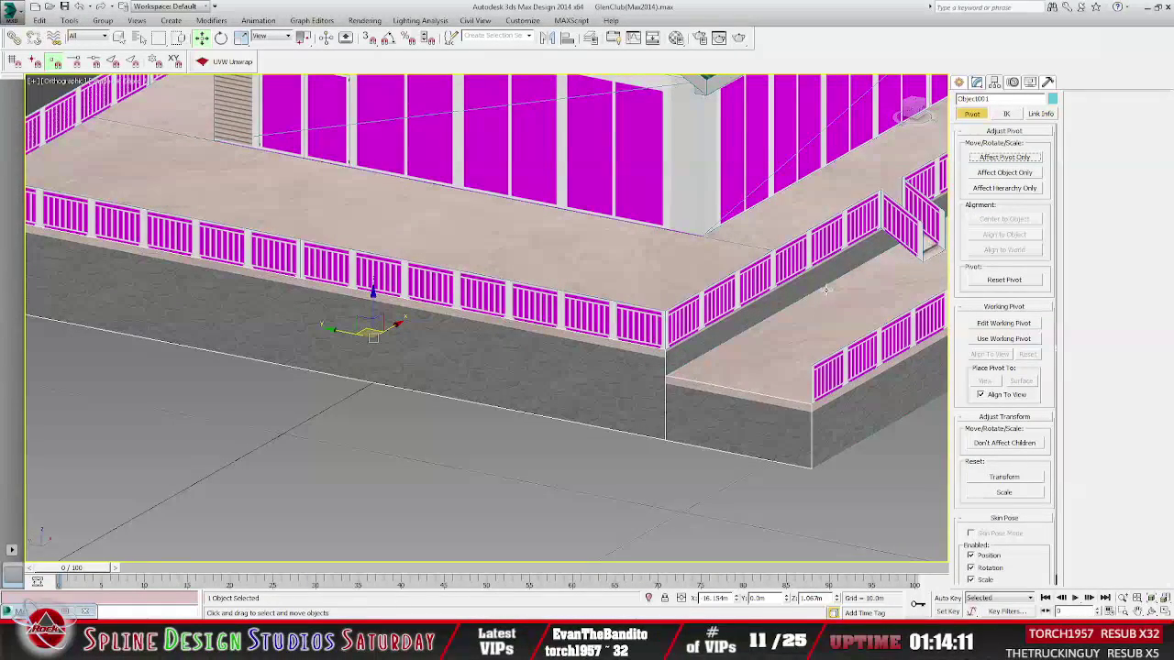
# With 3D snapping on, cut across the upper terrace's side wall from its far end edge to the lower deck's inner corner.
pyautogui.click(975, 81)
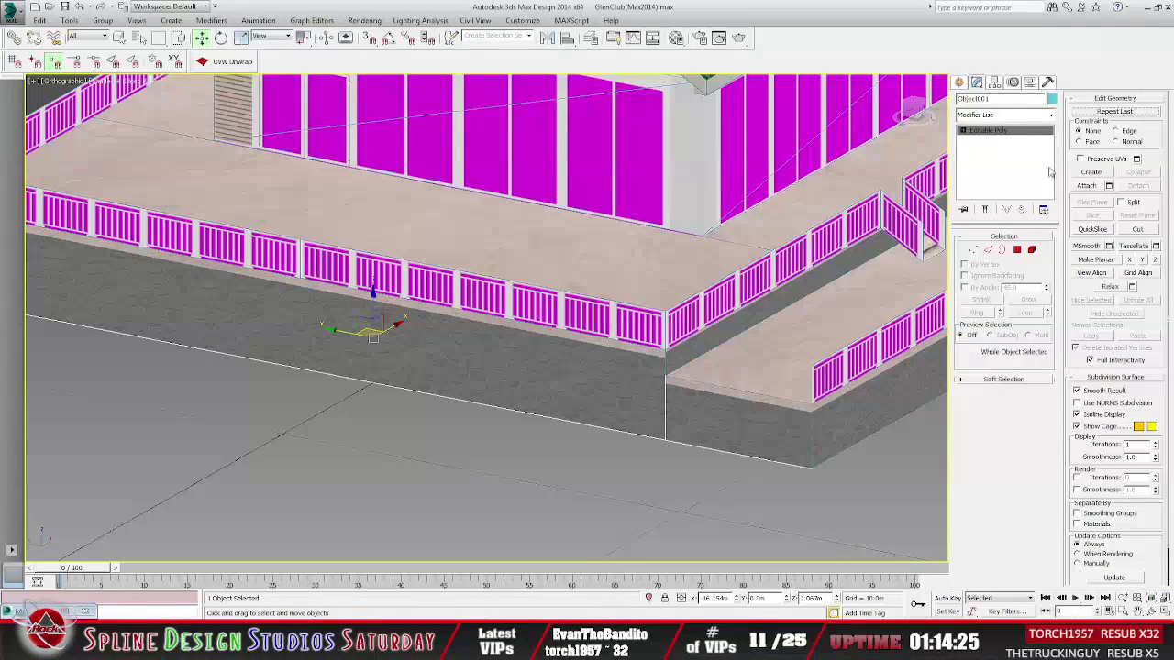
pyautogui.click(1138, 231)
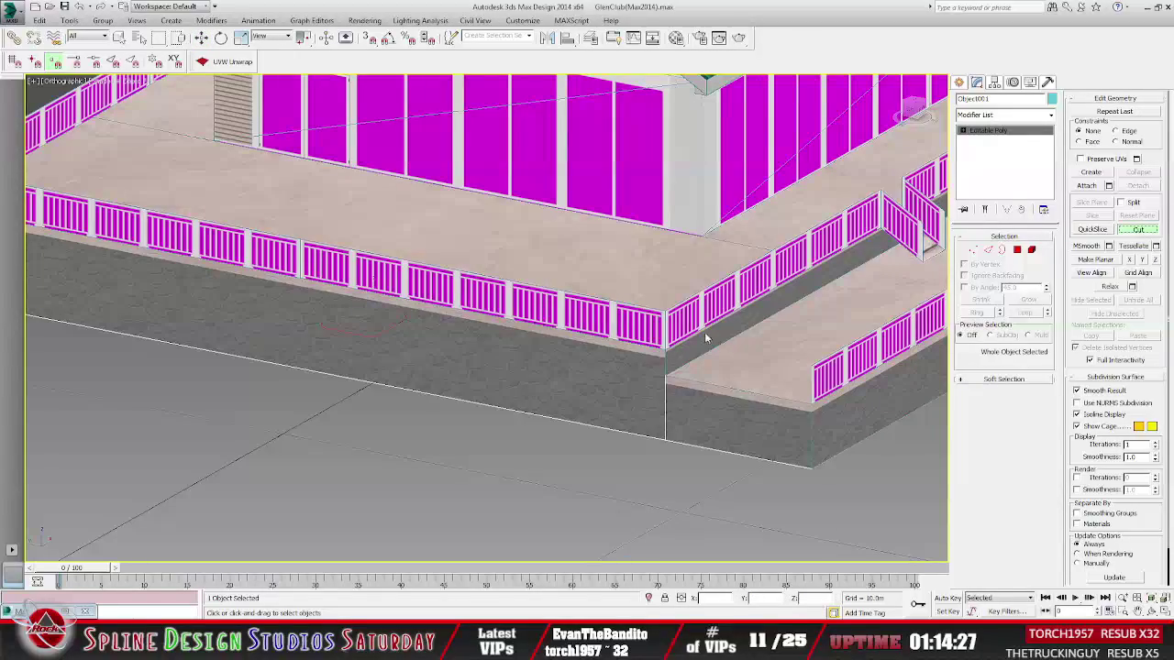
pyautogui.click(368, 37)
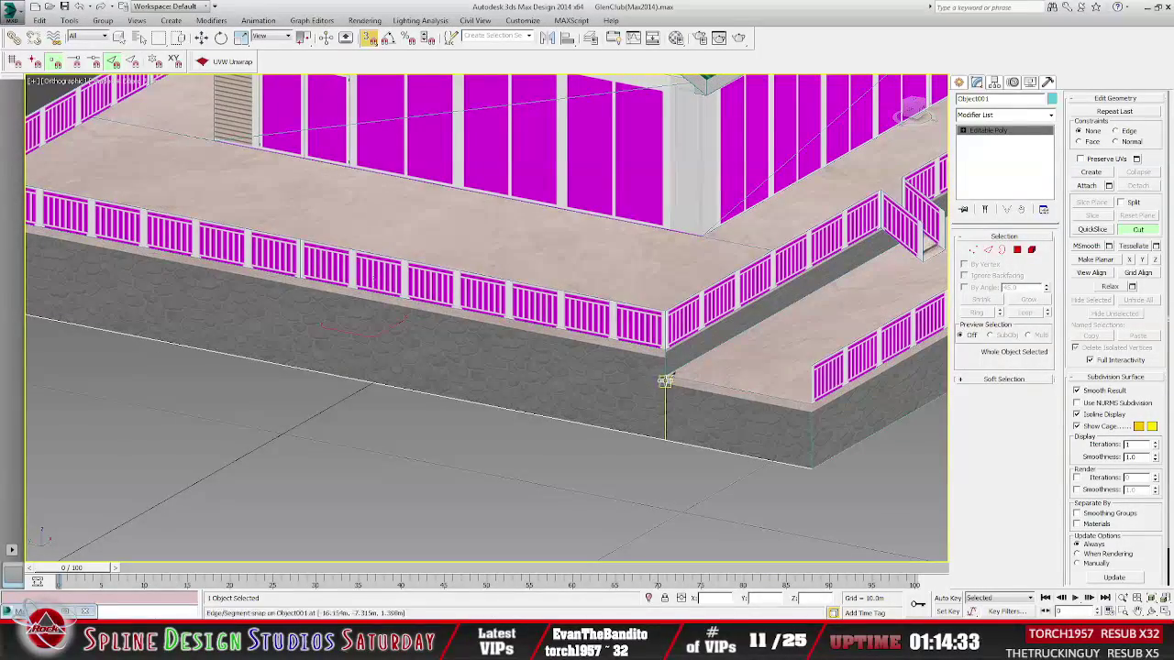
pyautogui.moveTo(537, 386); pyautogui.dragTo(645, 390, button='middle')
pyautogui.scroll(-1, 645, 391)
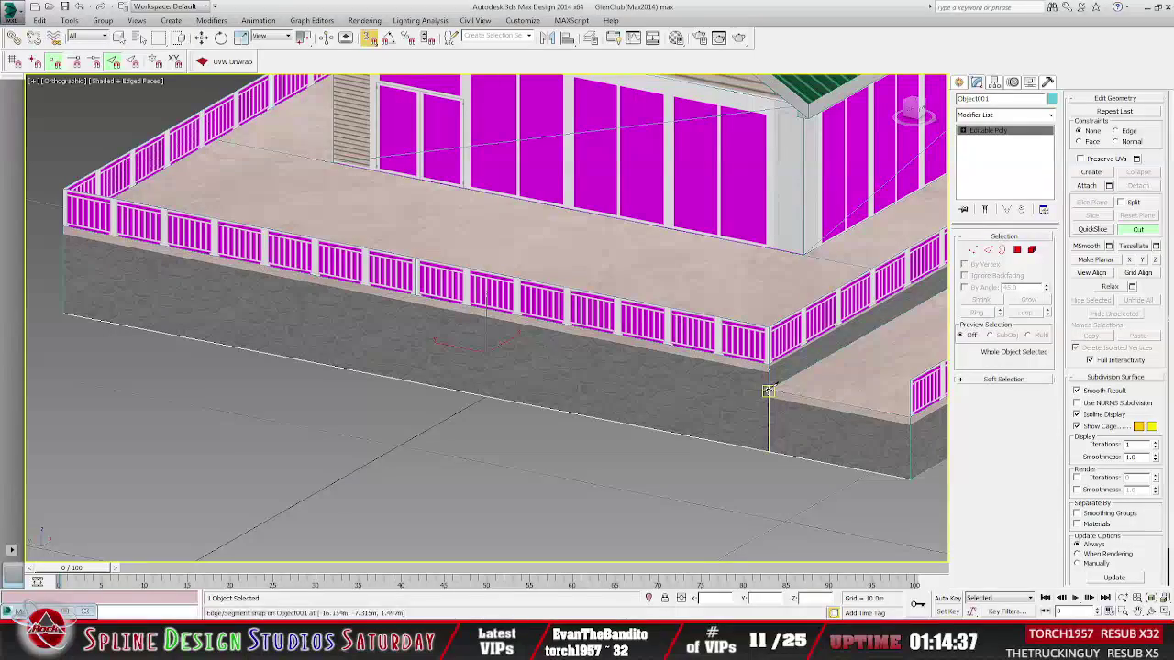
pyautogui.rightClick(62, 261)
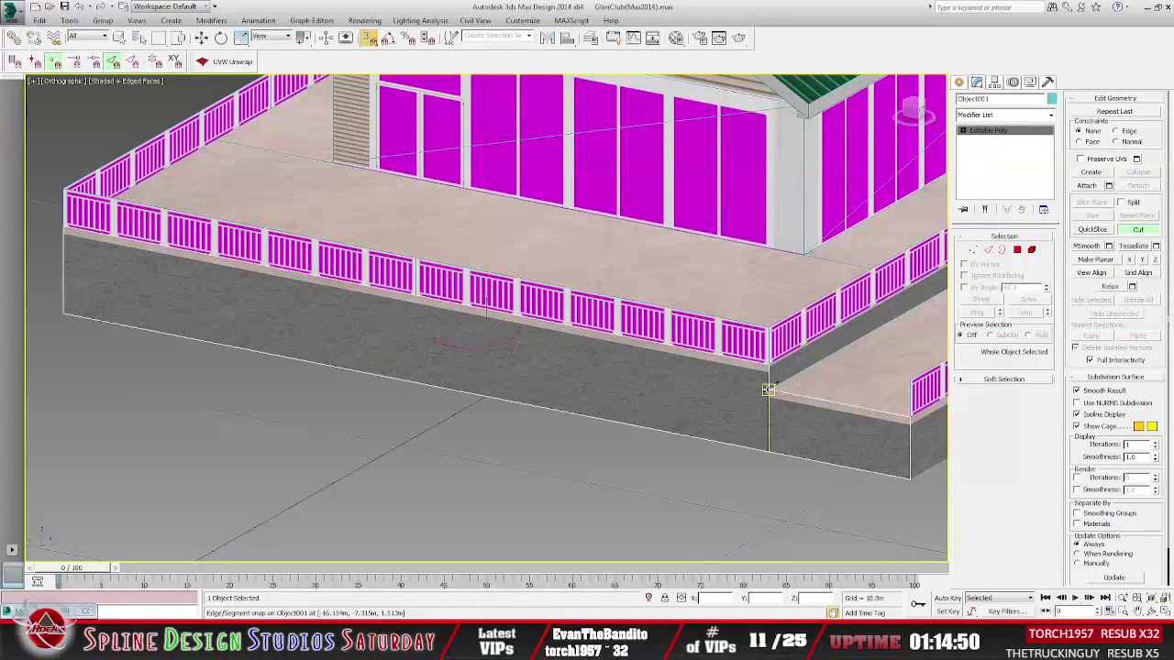
pyautogui.click(62, 263)
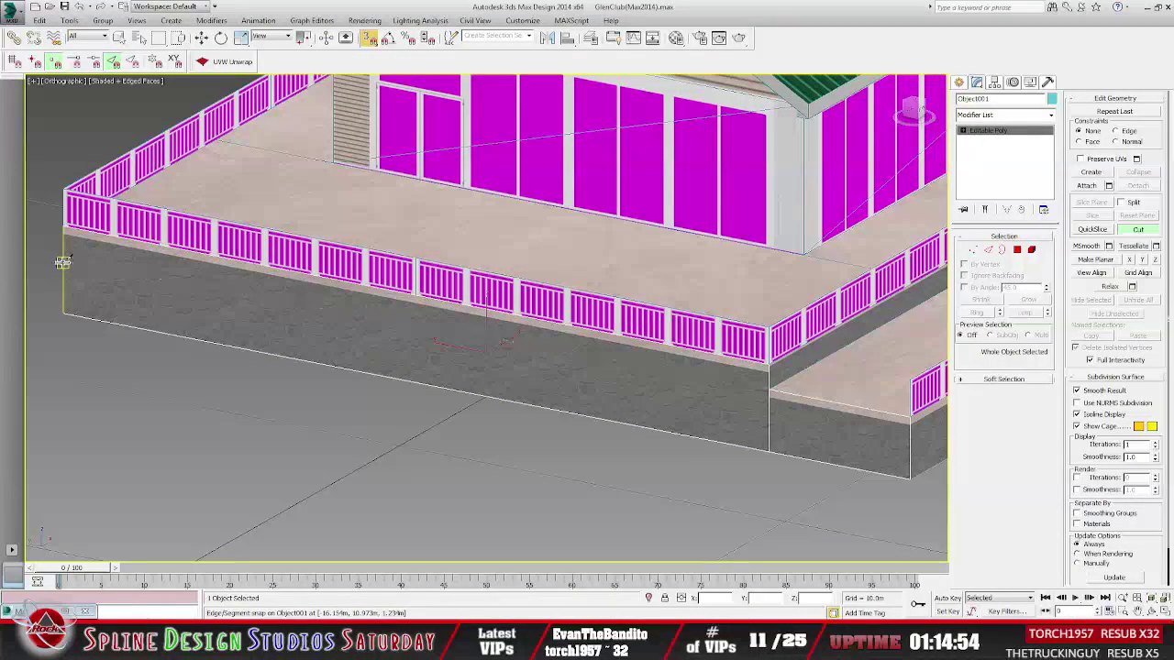
pyautogui.rightClick(62, 262)
pyautogui.click(62, 262)
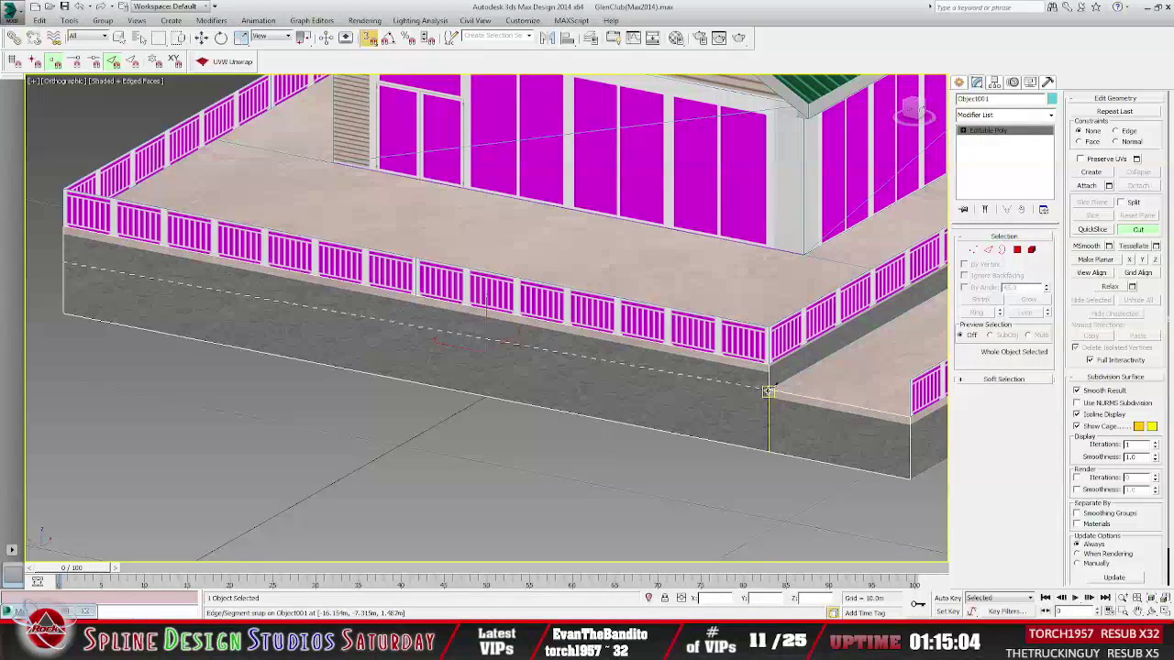
pyautogui.click(769, 390)
pyautogui.click(769, 390)
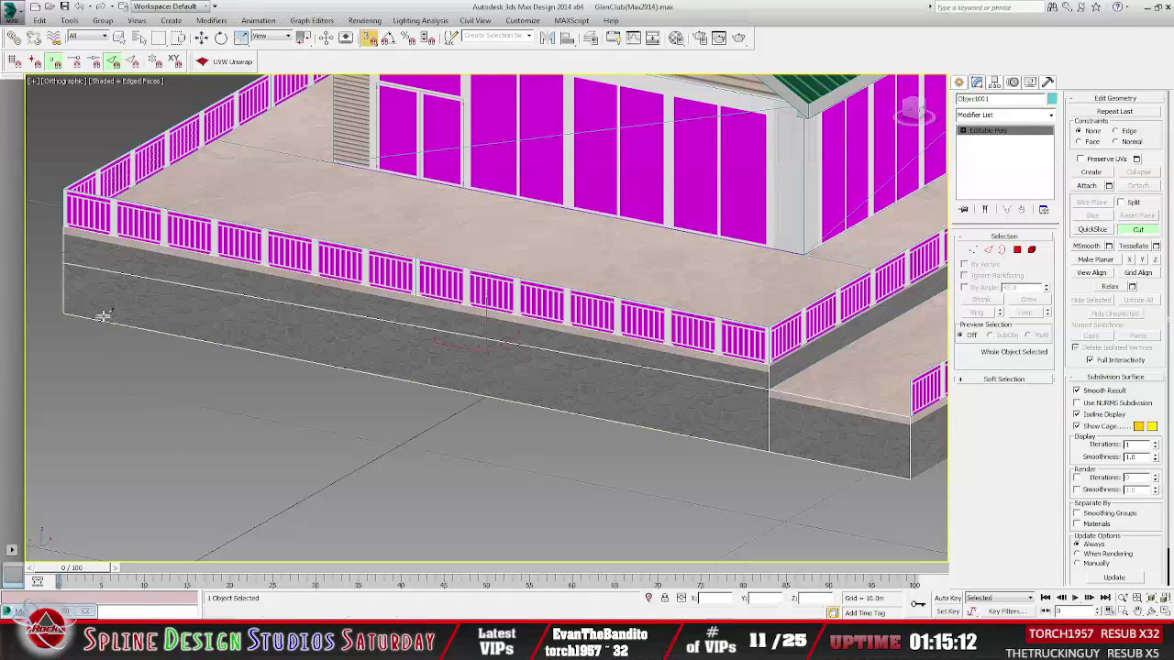
pyautogui.click(66, 266)
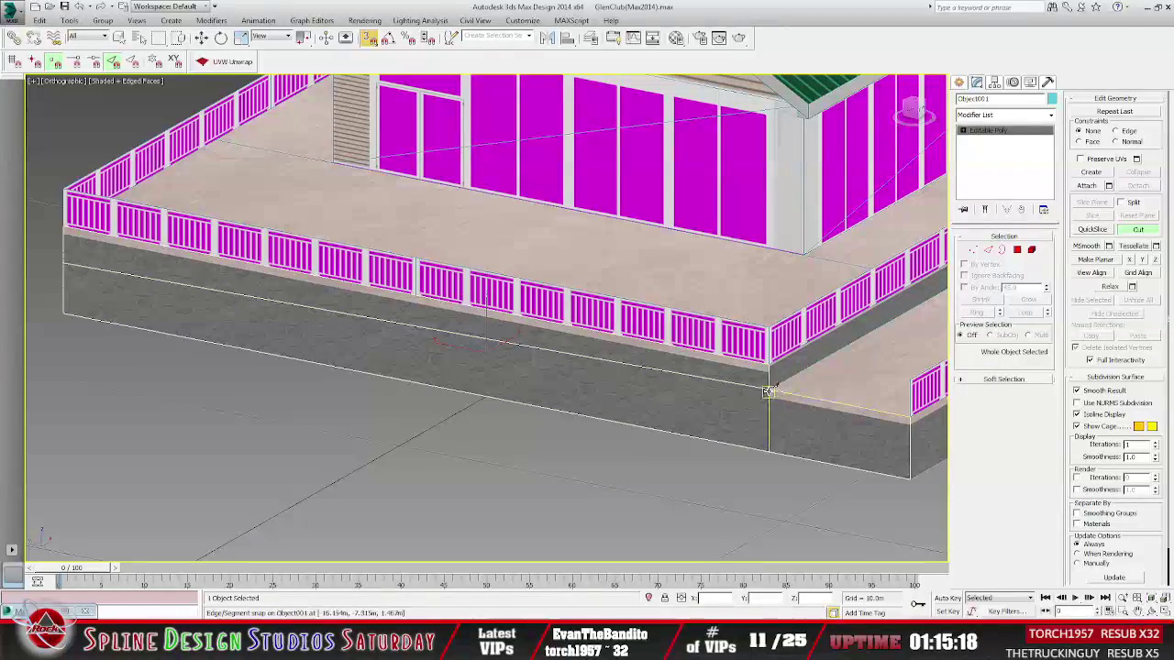
# End the Cut command on the side wall and turn off 3D snapping.
pyautogui.scroll(5, 768, 391)
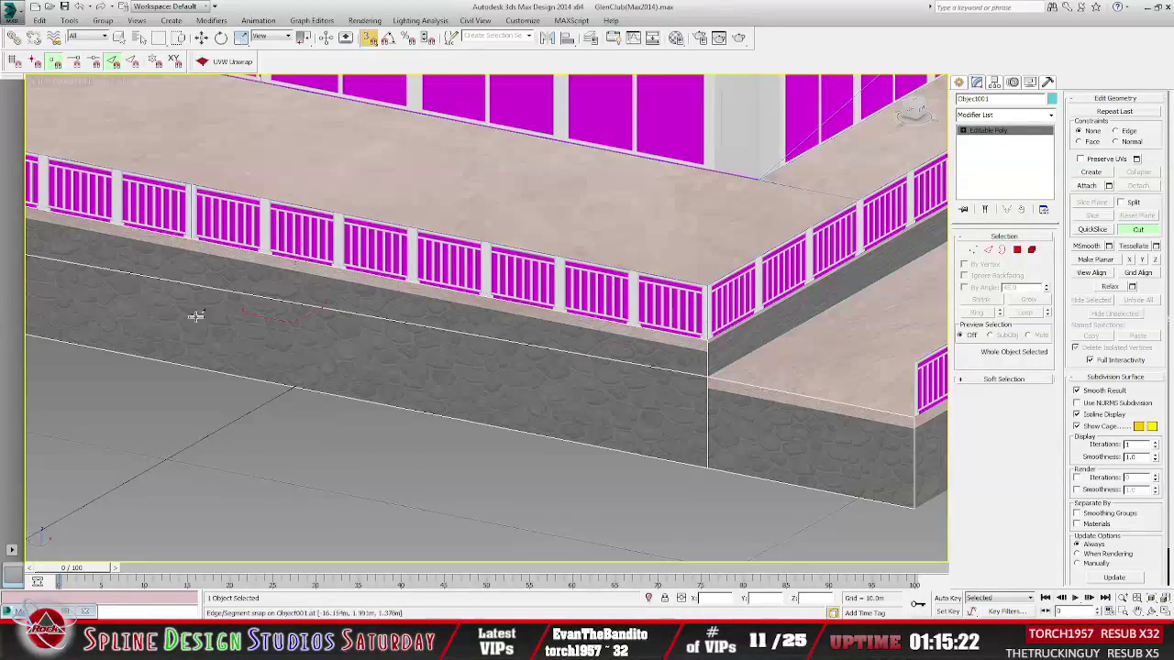
pyautogui.keyDown('alt'); pyautogui.moveTo(394, 367); pyautogui.dragTo(598, 321, button='middle'); pyautogui.keyUp('alt')
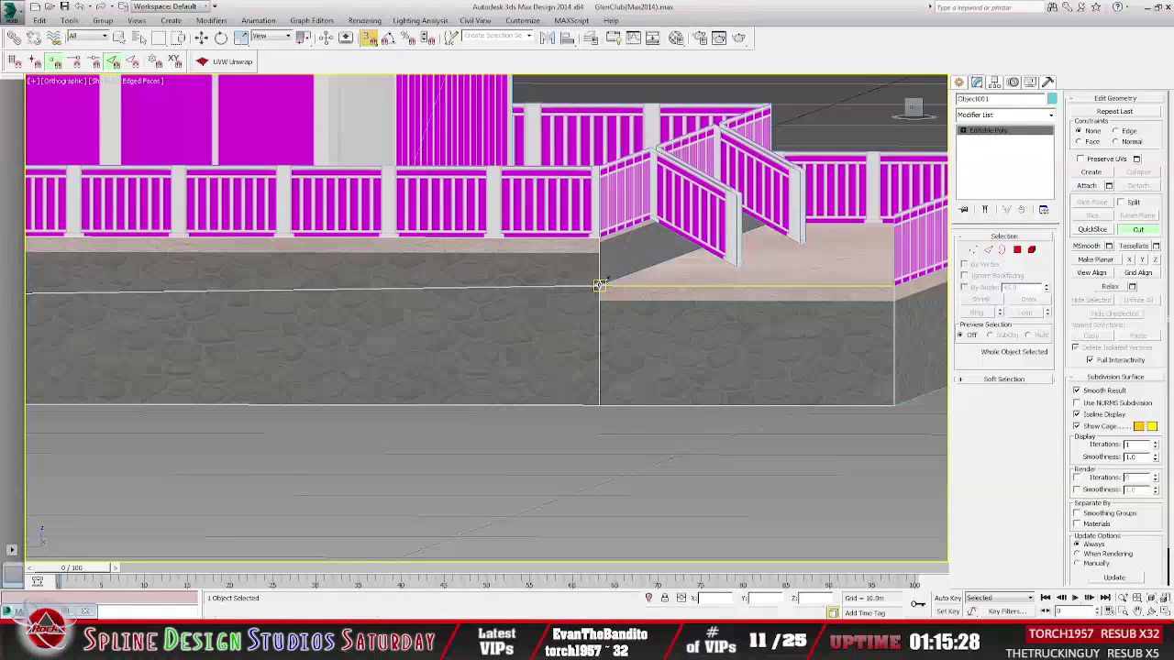
pyautogui.moveTo(593, 287); pyautogui.dragTo(587, 417, button='middle')
pyautogui.scroll(-1, 587, 417)
pyautogui.moveTo(351, 374); pyautogui.dragTo(751, 358, button='middle')
pyautogui.moveTo(679, 357); pyautogui.dragTo(382, 405, button='middle')
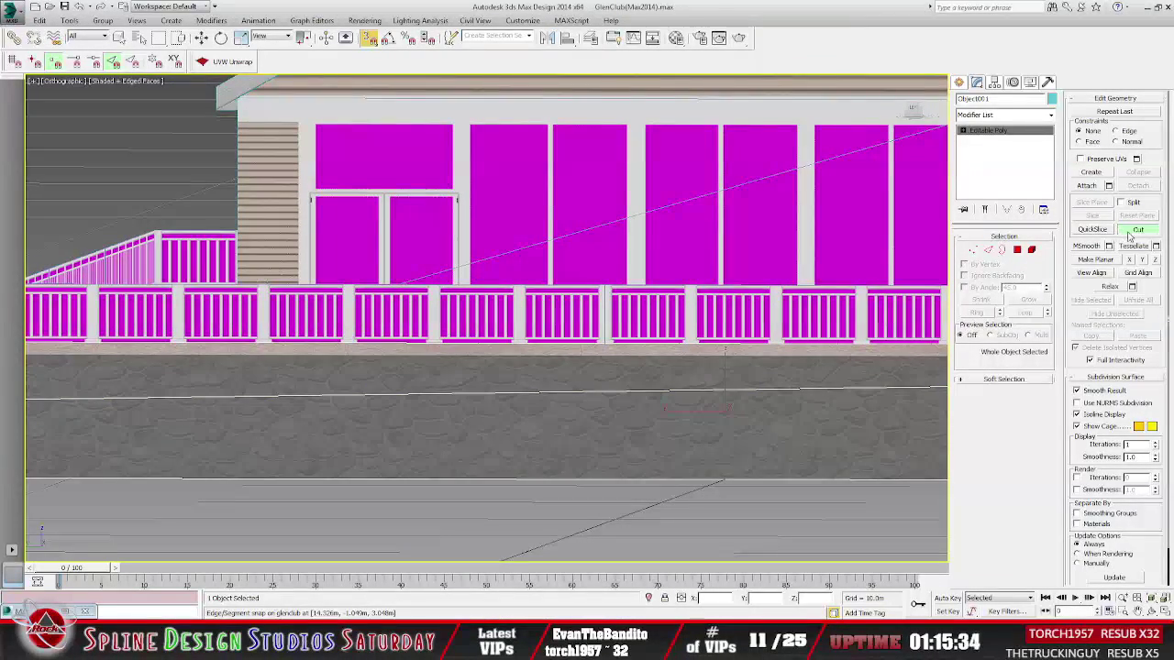
pyautogui.click(1138, 230)
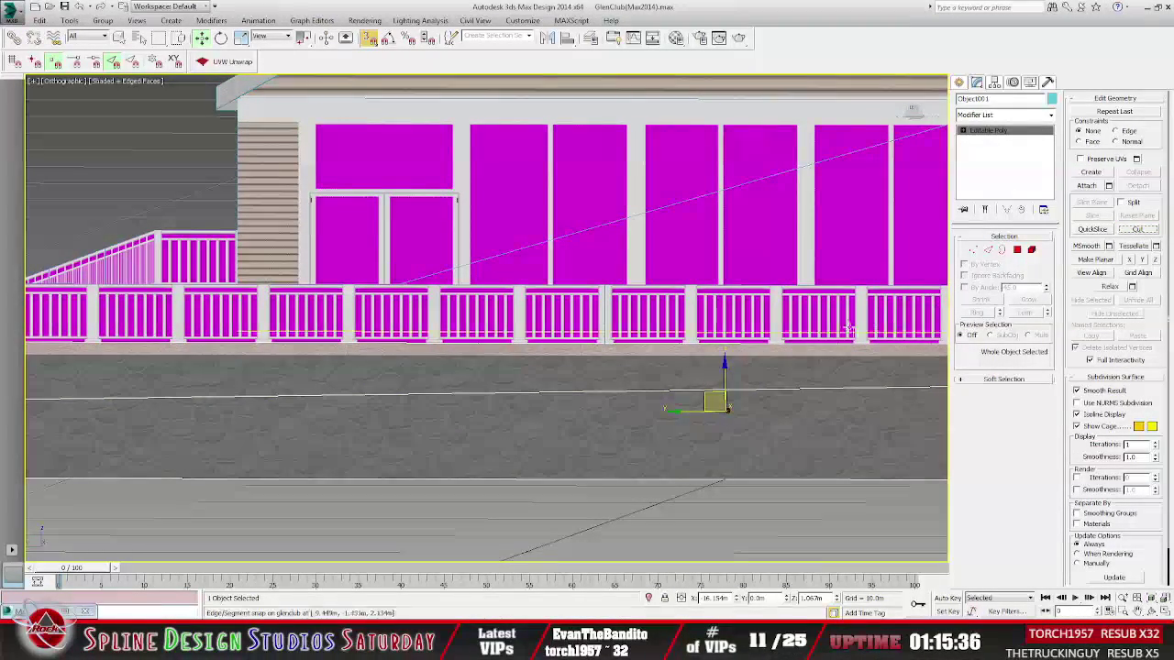
pyautogui.moveTo(737, 357); pyautogui.dragTo(682, 348, button='middle')
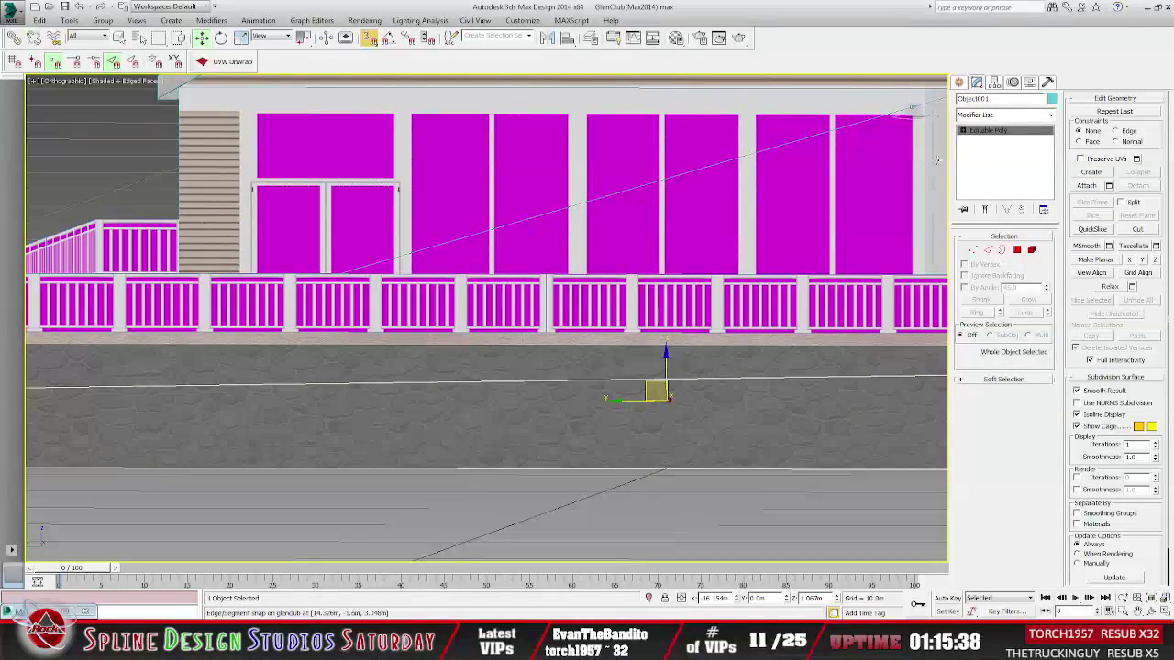
pyautogui.click(369, 40)
pyautogui.keyDown('alt'); pyautogui.moveTo(642, 349); pyautogui.dragTo(465, 408, button='middle'); pyautogui.keyUp('alt')
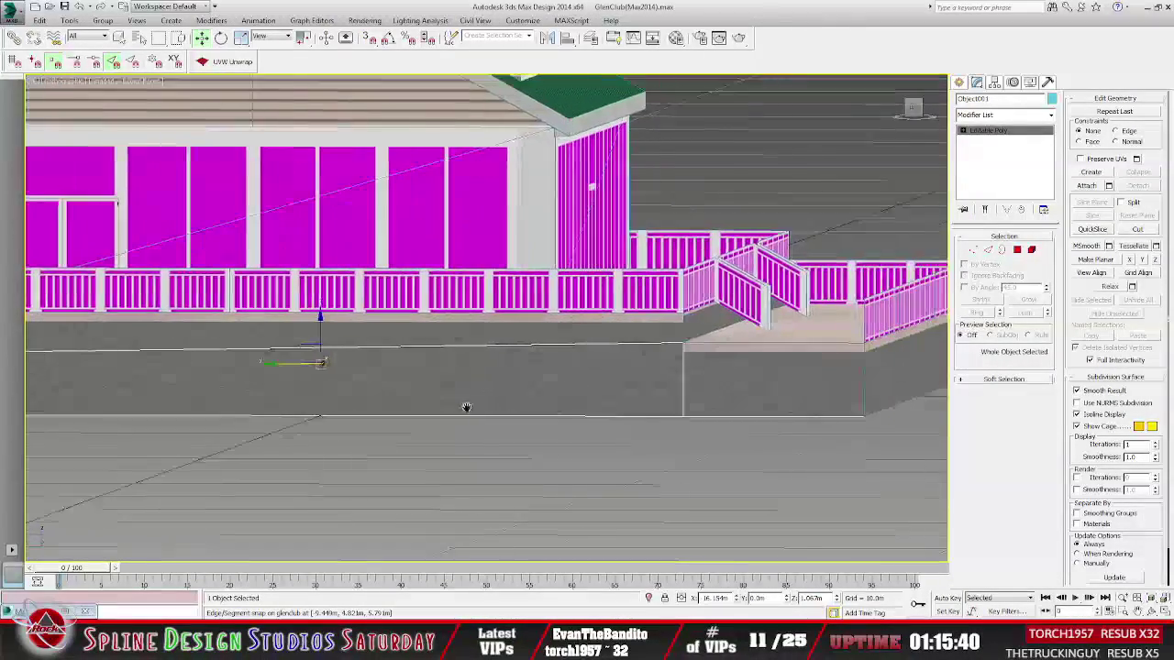
# Select the cut's end vertex at the lower deck's corner and copy its Z coordinate.
pyautogui.click(962, 133)
pyautogui.click(962, 131)
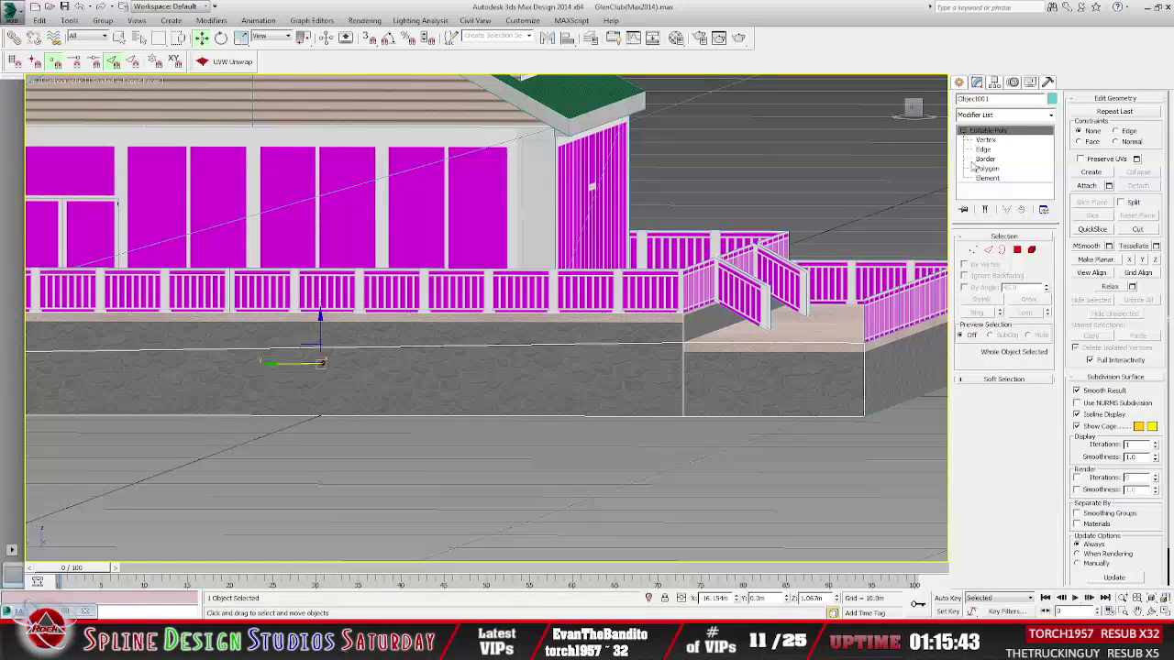
pyautogui.click(985, 148)
pyautogui.click(985, 139)
pyautogui.click(683, 341)
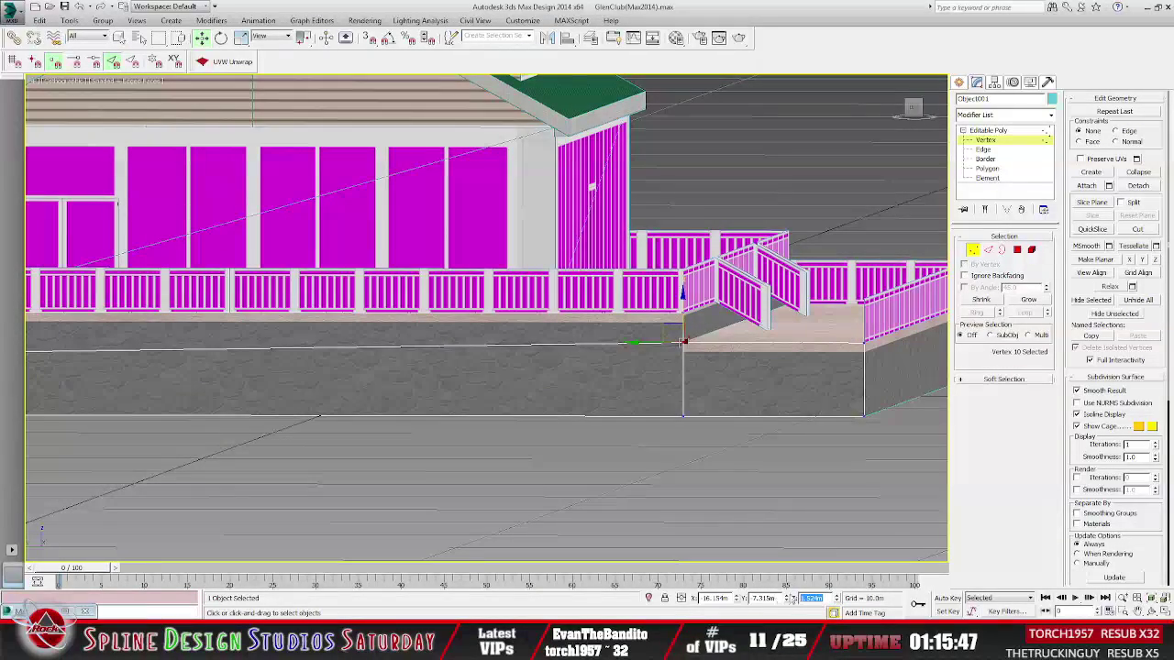
pyautogui.rightClick(810, 598)
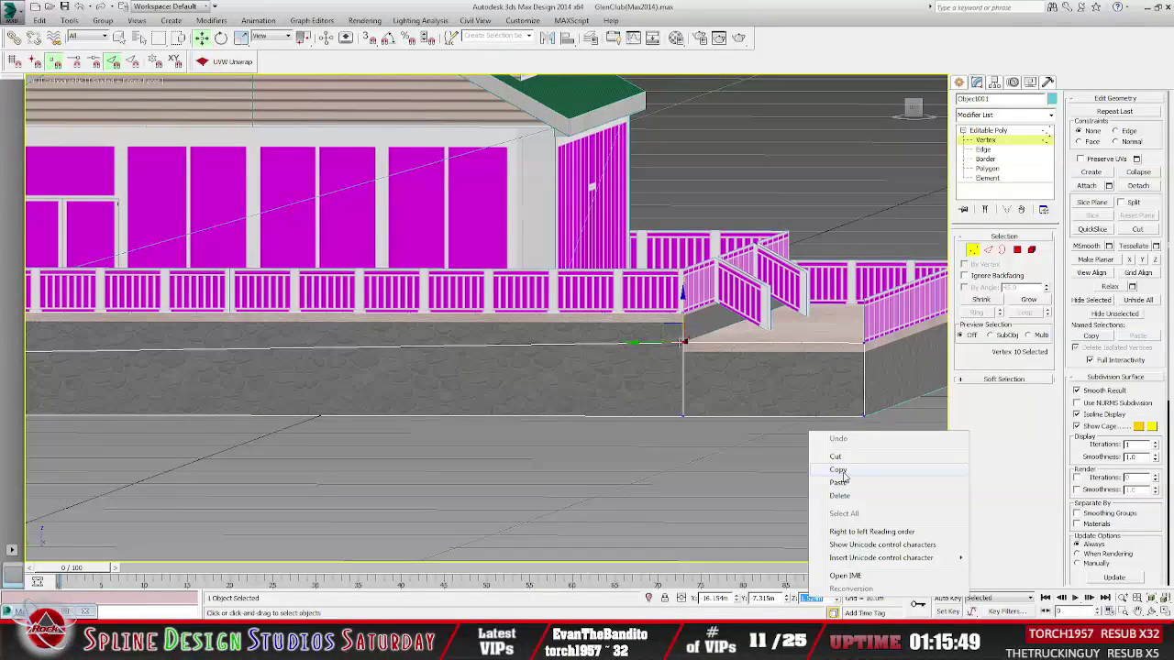
pyautogui.click(838, 469)
# Level the cut by pasting the copied Z value of 1.524 m into the vertex at the wall's far end.
pyautogui.keyDown('alt'); pyautogui.moveTo(842, 475); pyautogui.dragTo(789, 471, button='middle'); pyautogui.keyUp('alt')
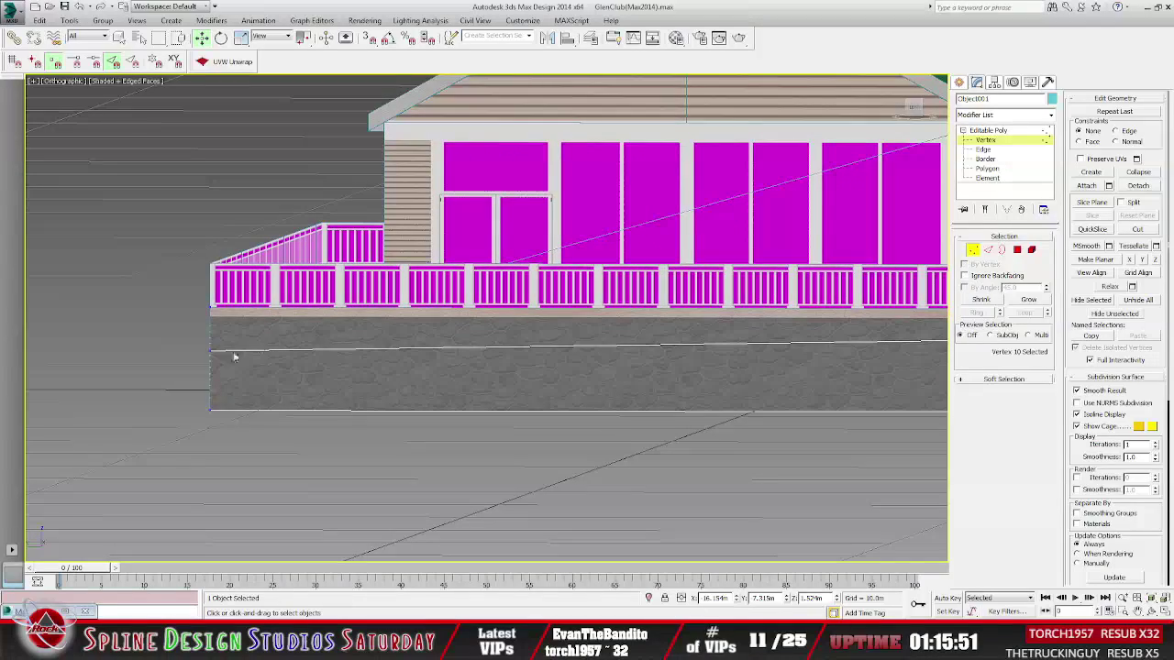
pyautogui.click(209, 351)
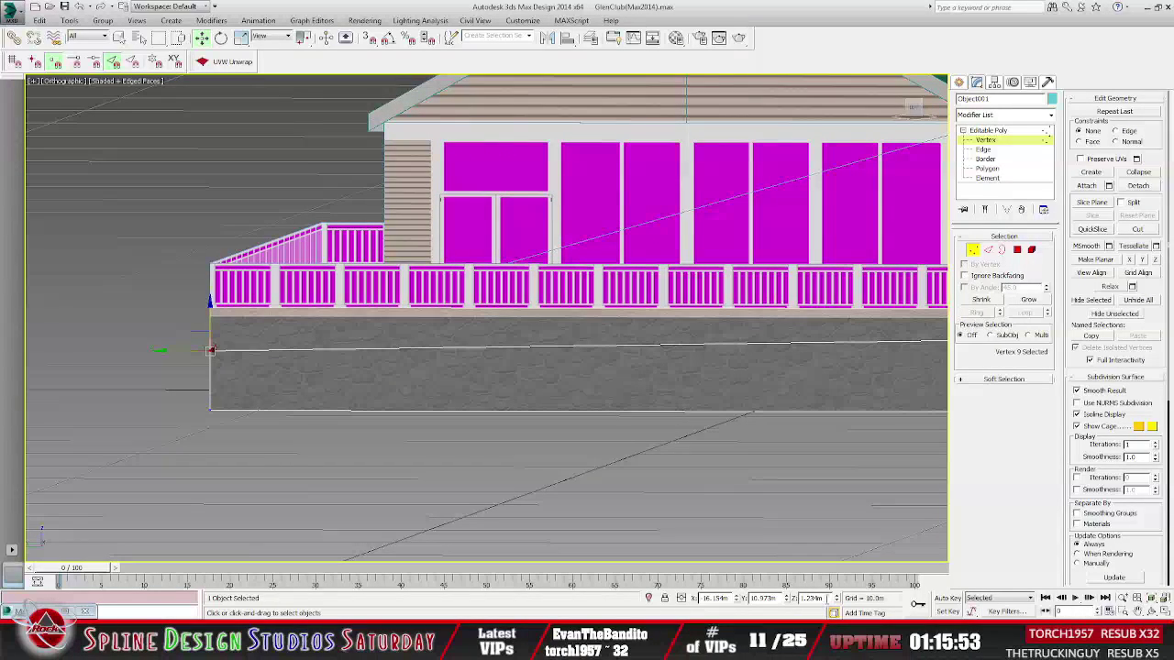
pyautogui.rightClick(811, 598)
pyautogui.click(849, 487)
pyautogui.press('Return')
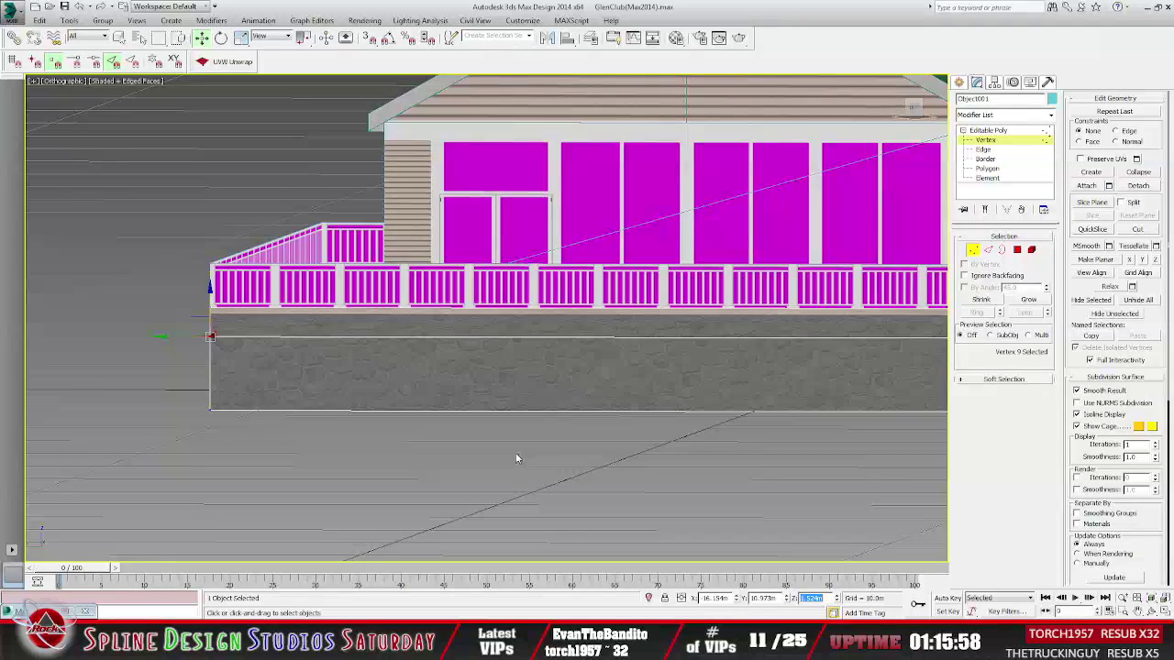
# Delete the polygon below the leveled cut on the upper terrace's side wall.
pyautogui.moveTo(672, 380); pyautogui.dragTo(437, 387, button='middle')
pyautogui.hotkey('shift', 'z')
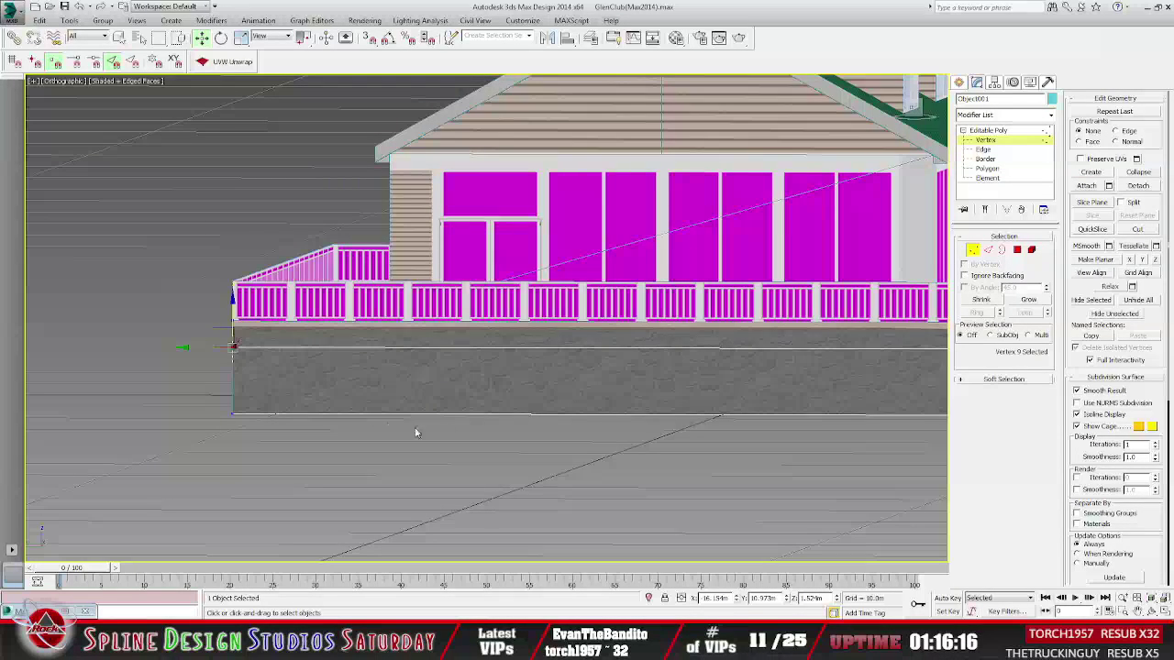
pyautogui.moveTo(697, 387); pyautogui.dragTo(545, 391, button='middle')
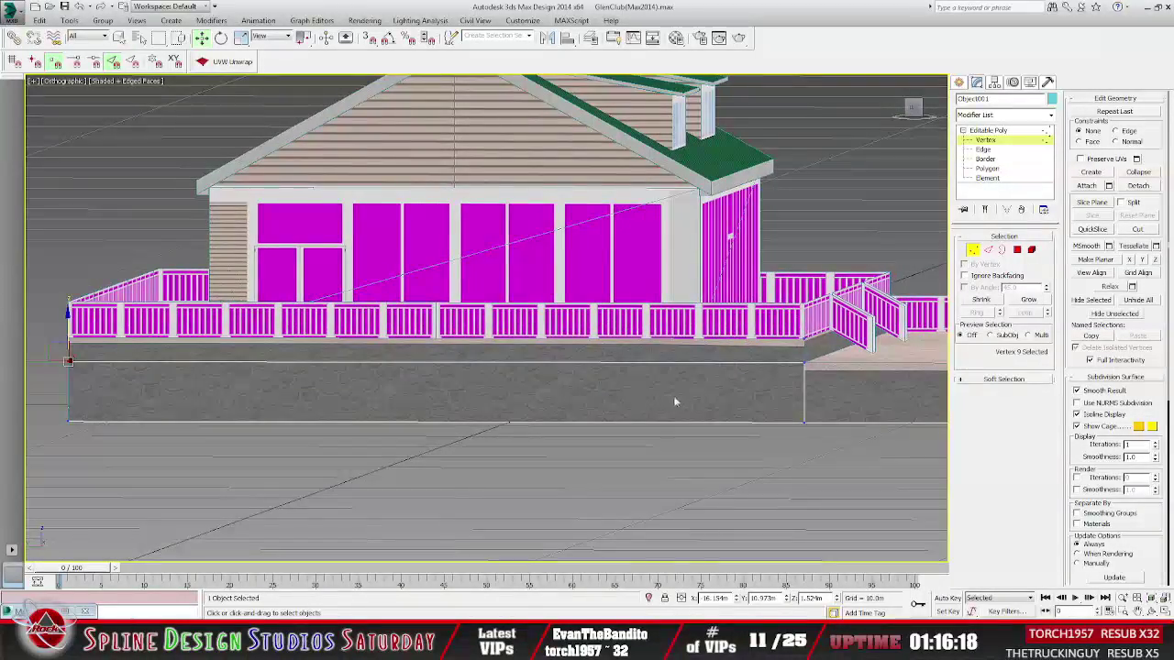
pyautogui.keyDown('alt'); pyautogui.moveTo(668, 395); pyautogui.dragTo(386, 389, button='middle'); pyautogui.keyUp('alt')
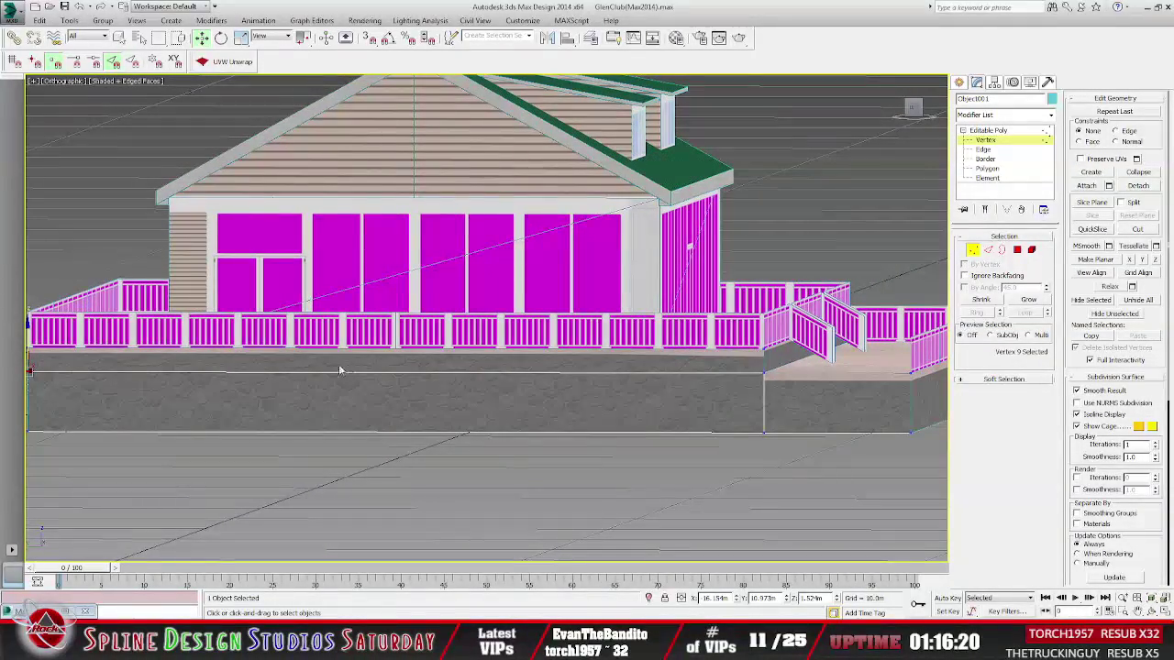
pyautogui.keyDown('alt'); pyautogui.moveTo(693, 404); pyautogui.dragTo(748, 371, button='middle'); pyautogui.keyUp('alt')
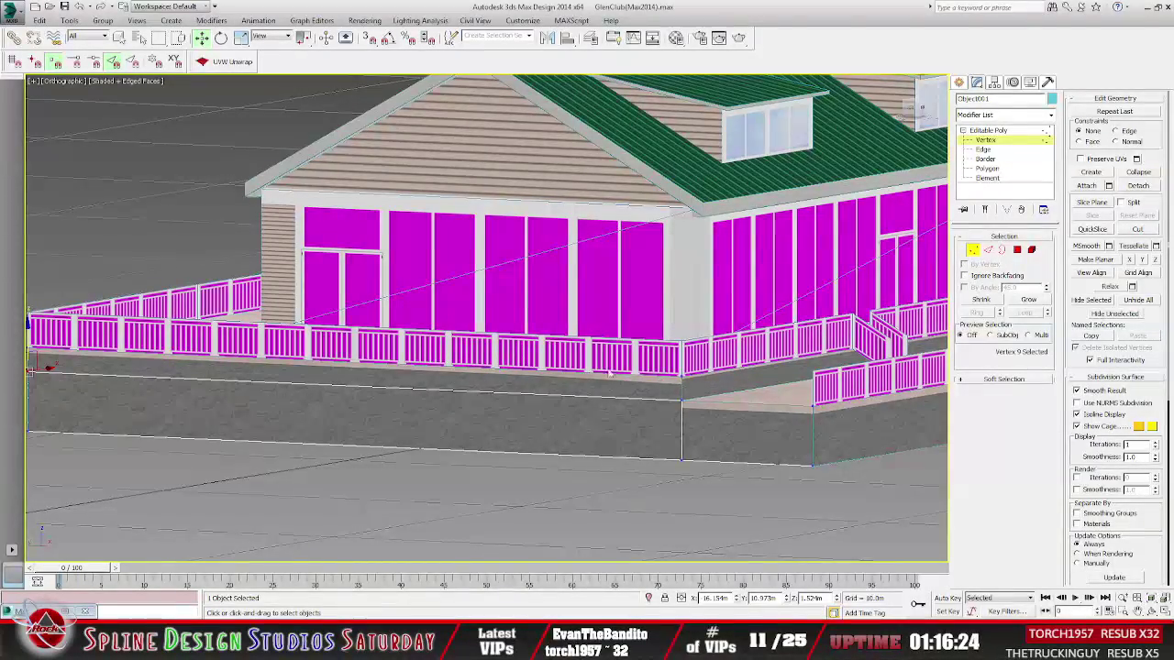
pyautogui.keyDown('alt'); pyautogui.moveTo(542, 398); pyautogui.dragTo(460, 418, button='middle'); pyautogui.keyUp('alt')
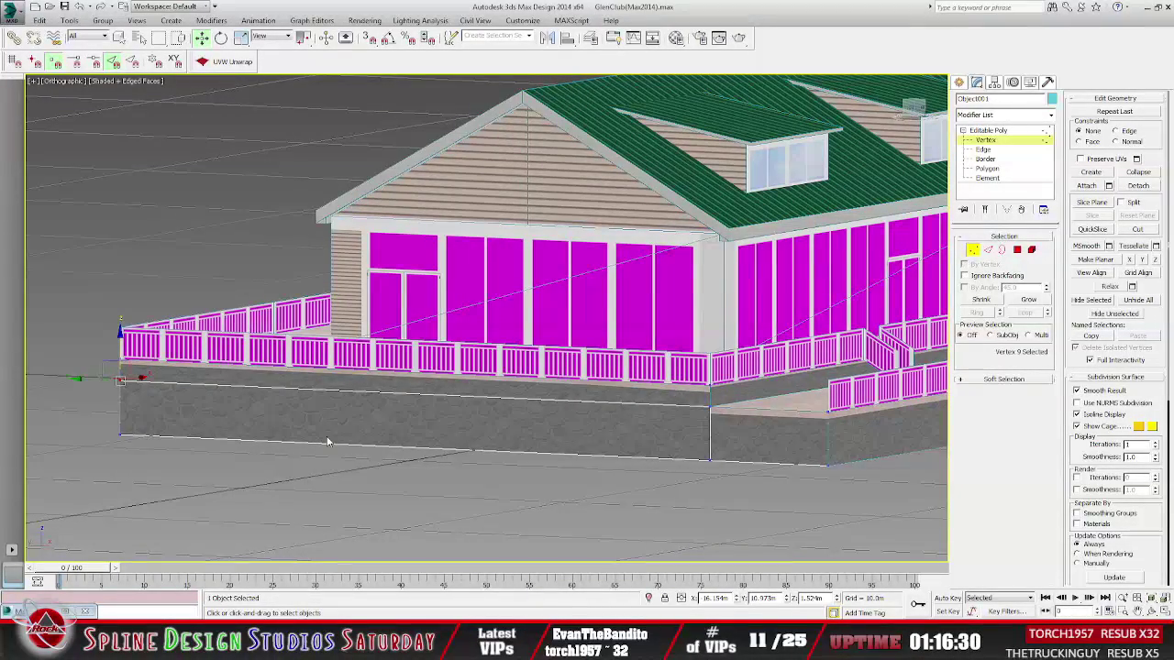
pyautogui.click(988, 178)
pyautogui.click(571, 423)
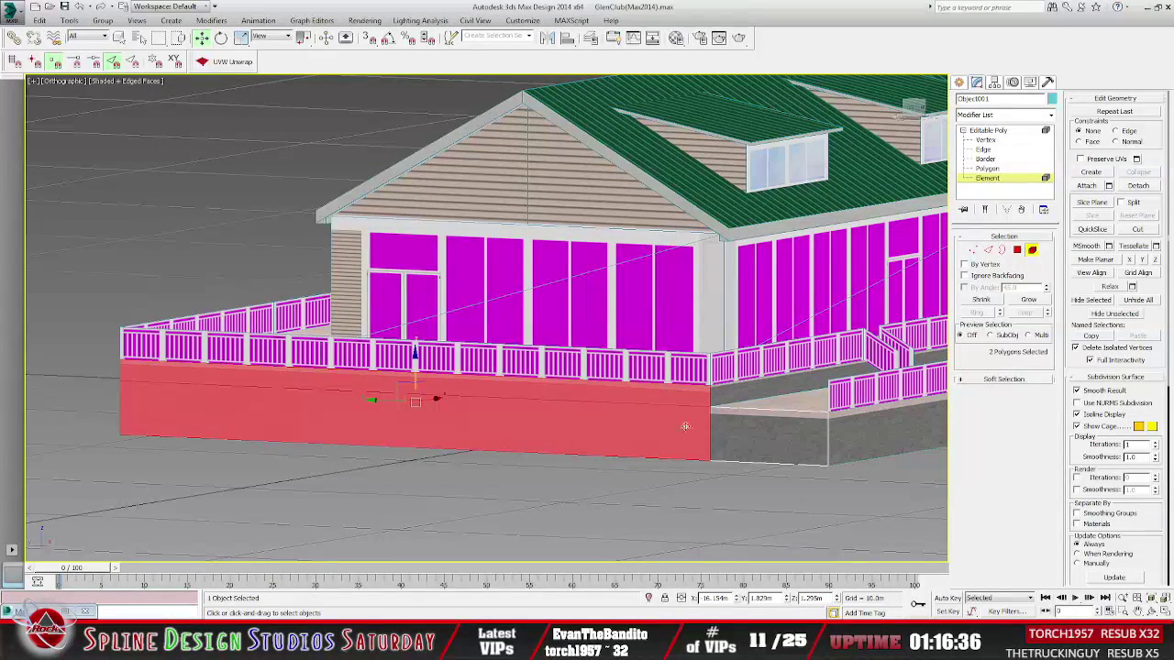
pyautogui.click(988, 168)
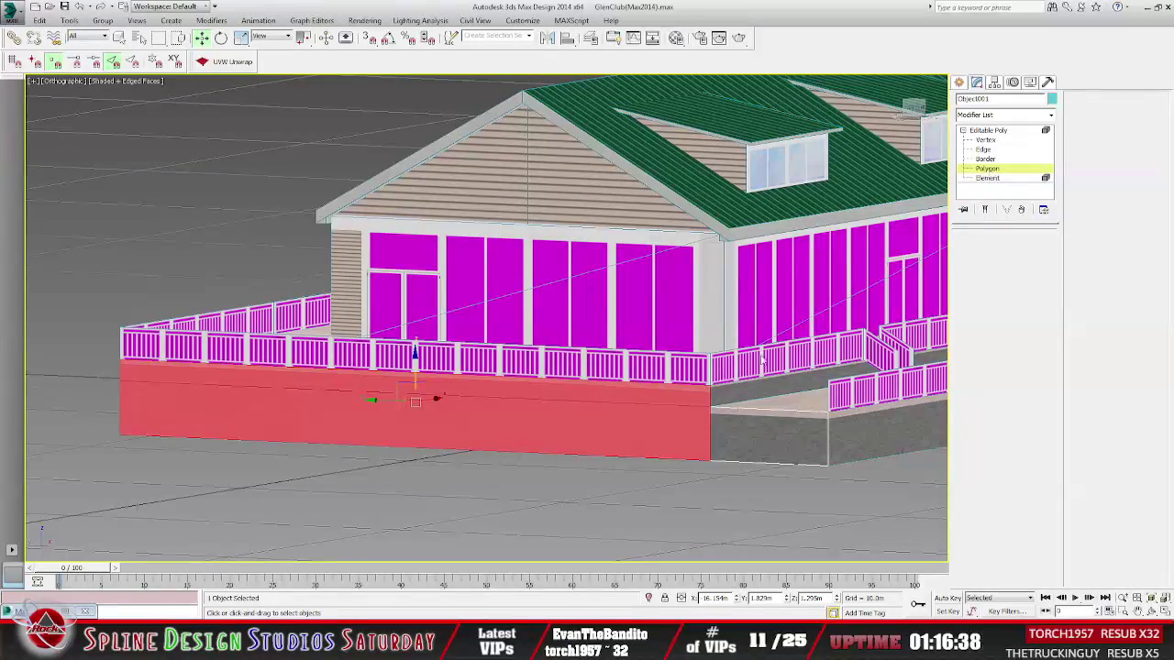
pyautogui.click(631, 484)
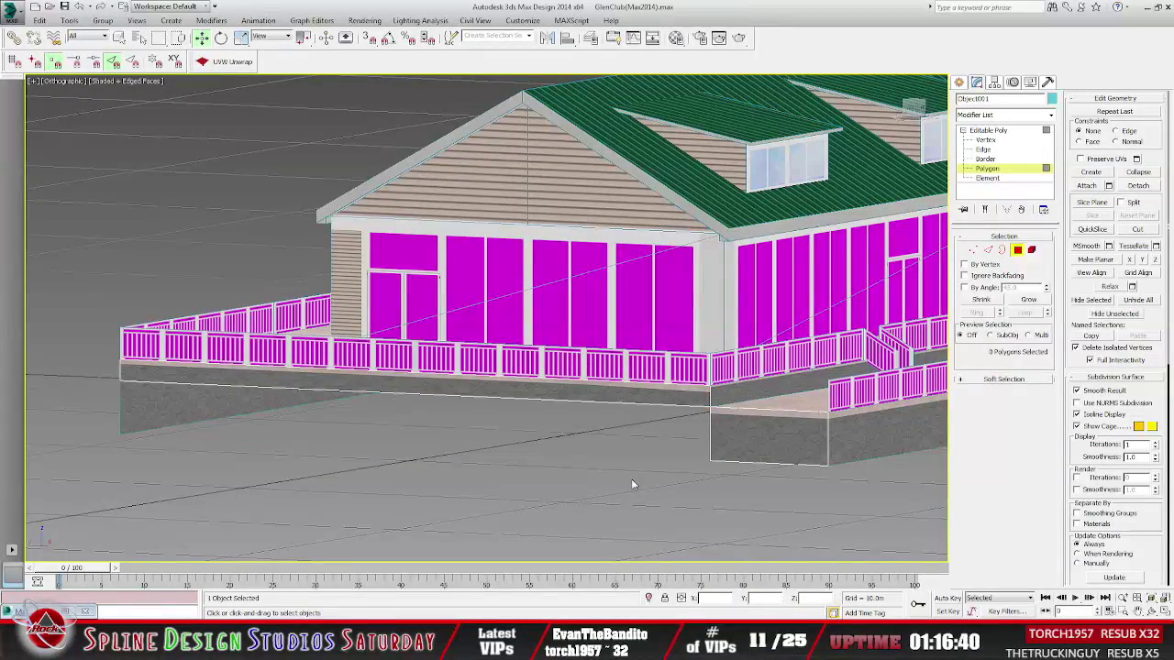
# Delete the stone side-wall polygon beneath the lower deck.
pyautogui.keyDown('alt'); pyautogui.moveTo(679, 506); pyautogui.dragTo(608, 504, button='middle'); pyautogui.keyUp('alt')
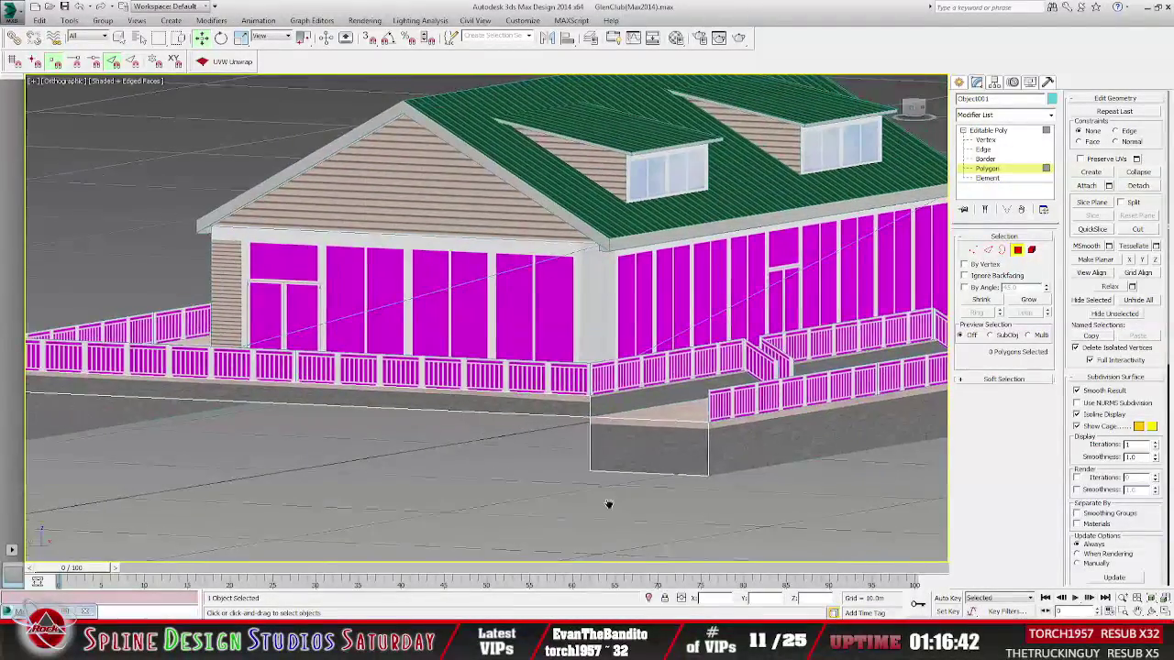
pyautogui.click(646, 439)
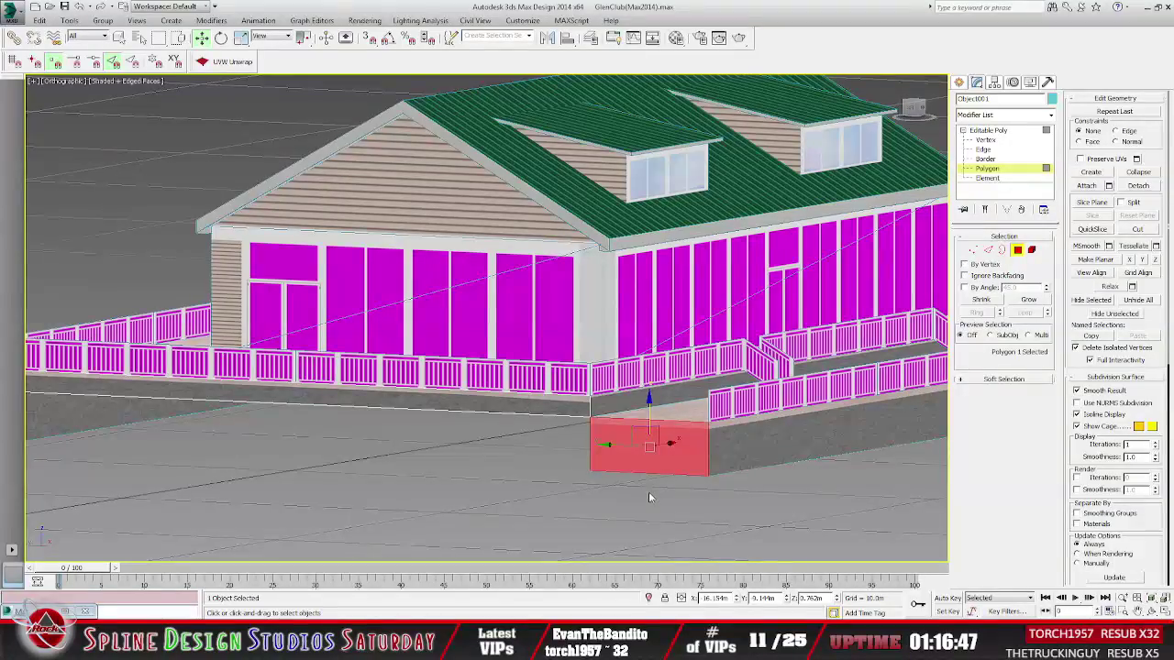
pyautogui.press('Delete')
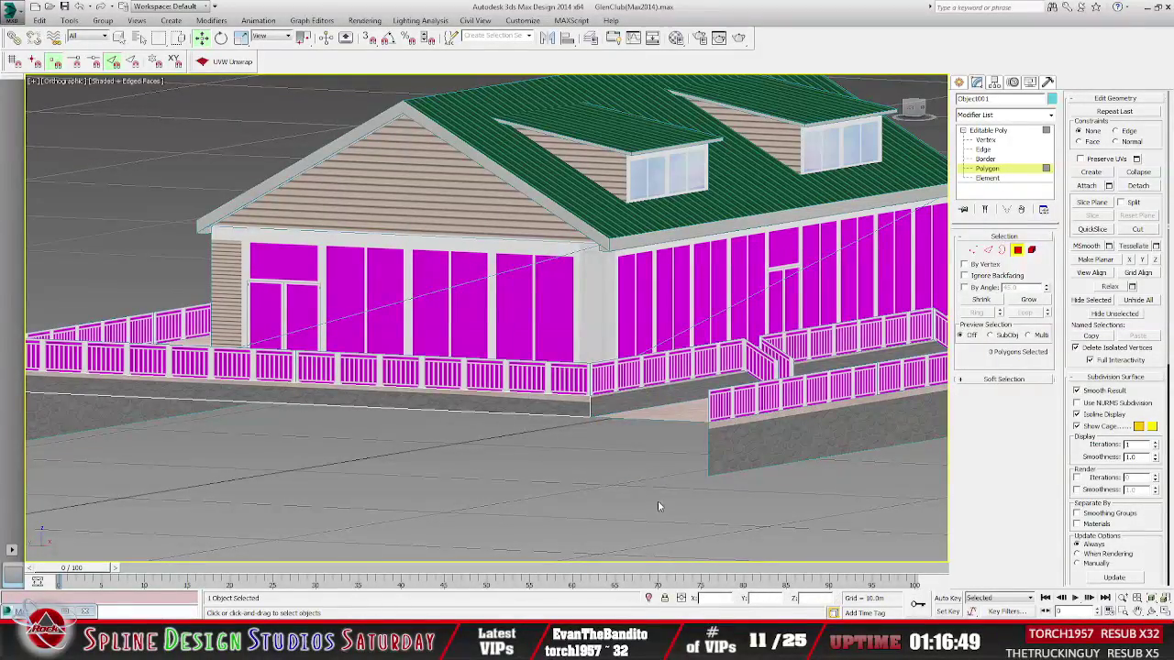
# Leave polygon editing on the terrace object and unhide the new_deck object.
pyautogui.scroll(-5, 688, 476)
pyautogui.keyDown('alt'); pyautogui.moveTo(688, 476); pyautogui.dragTo(655, 485, button='middle'); pyautogui.keyUp('alt')
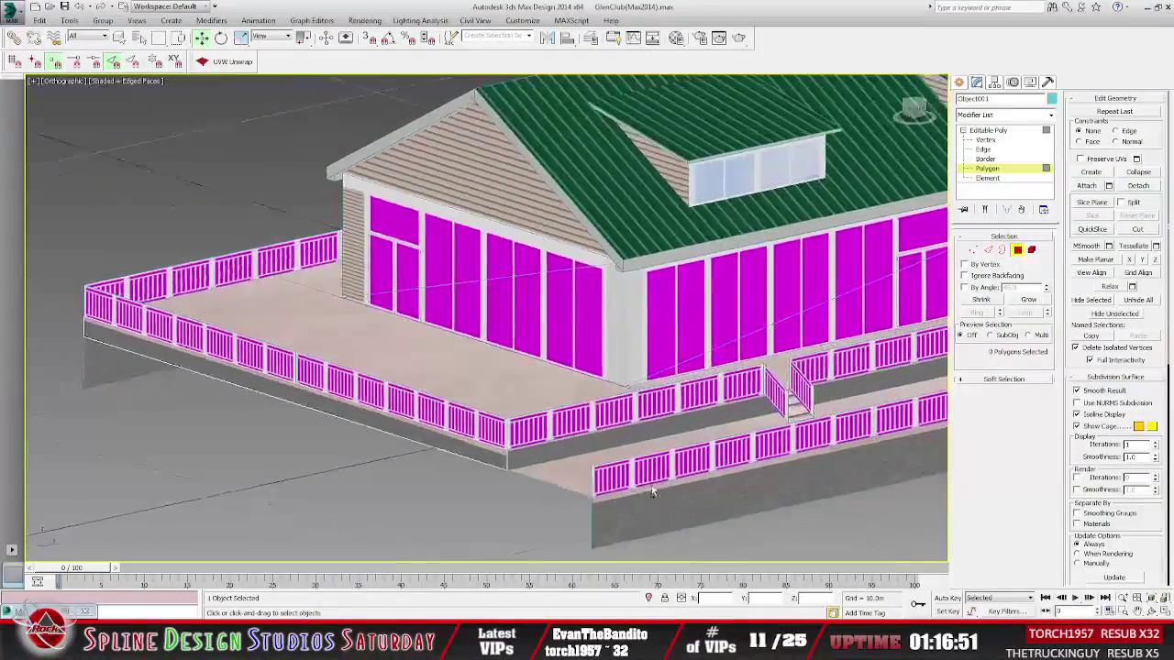
pyautogui.scroll(5, 633, 458)
pyautogui.click(988, 130)
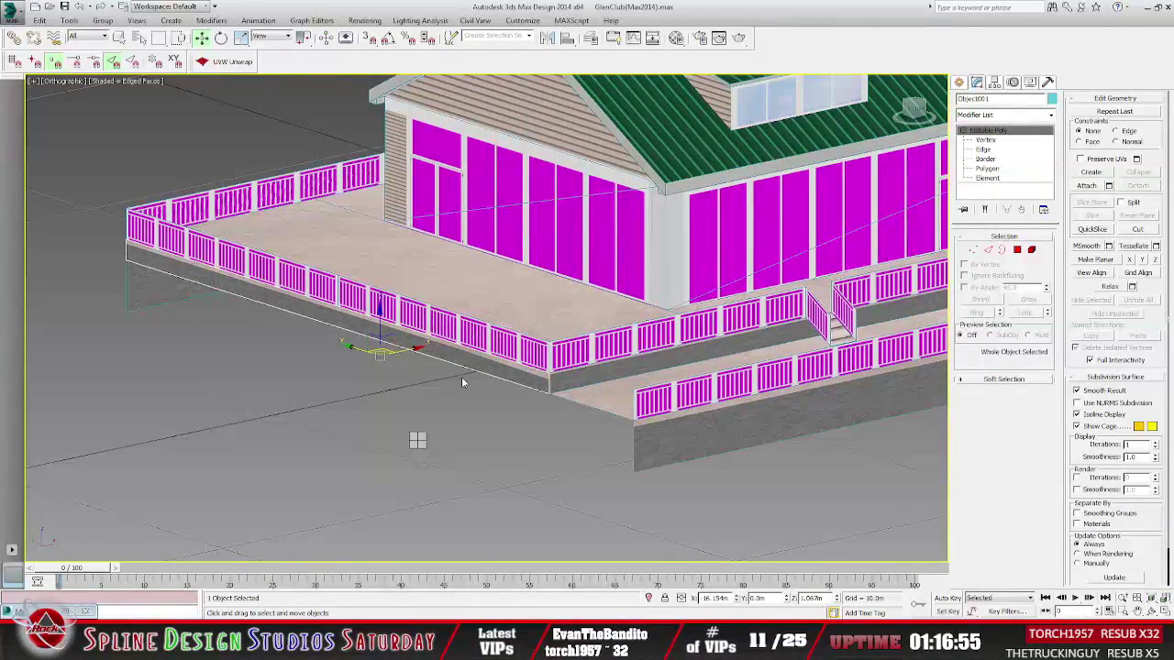
pyautogui.hotkey('alt', 'u')
pyautogui.click(378, 136)
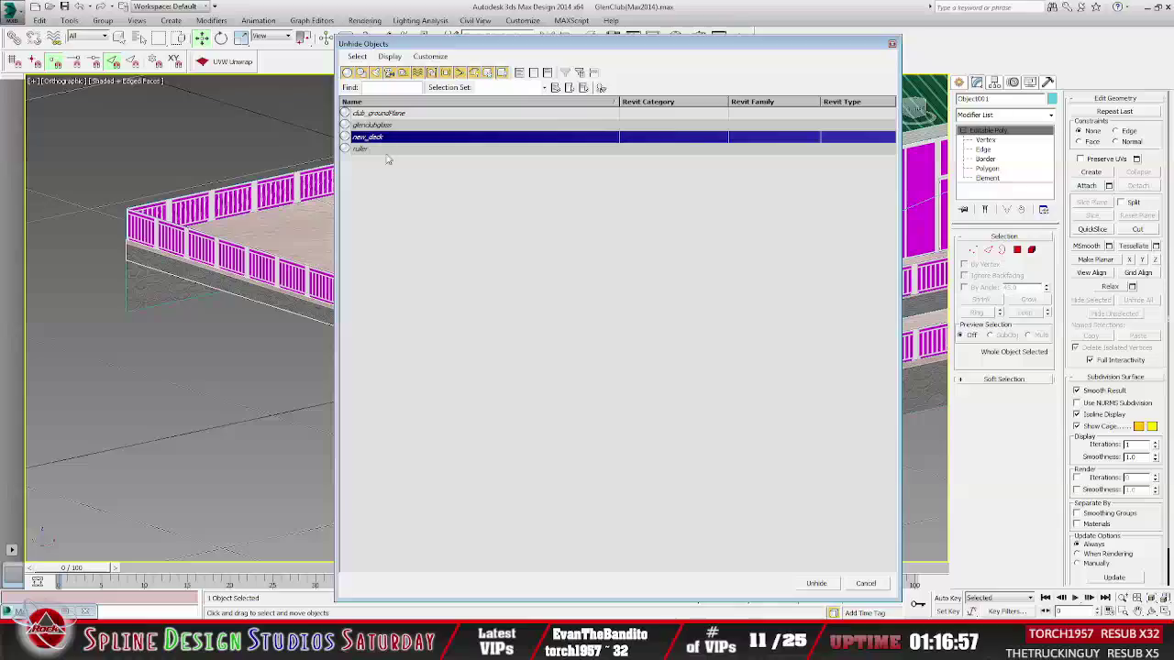
pyautogui.click(816, 583)
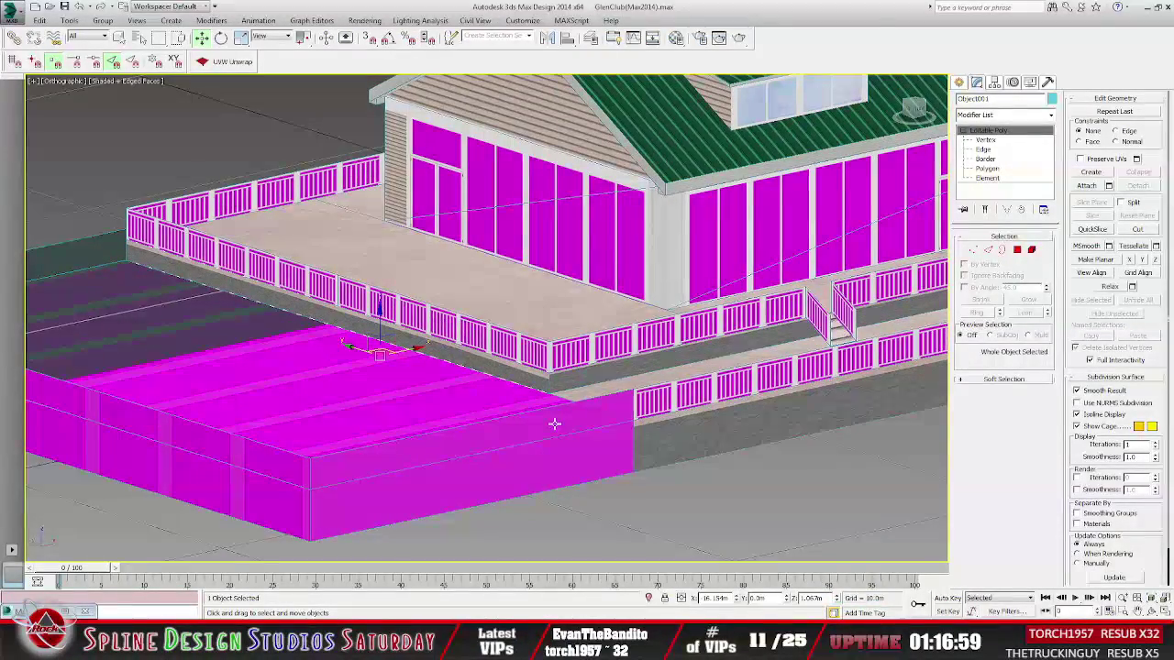
# Examine how the new deck adjoins the clubhouse terraces from several angles and compare it with the aerial reference photo.
pyautogui.keyDown('alt'); pyautogui.moveTo(555, 423); pyautogui.dragTo(580, 393, button='middle'); pyautogui.keyUp('alt')
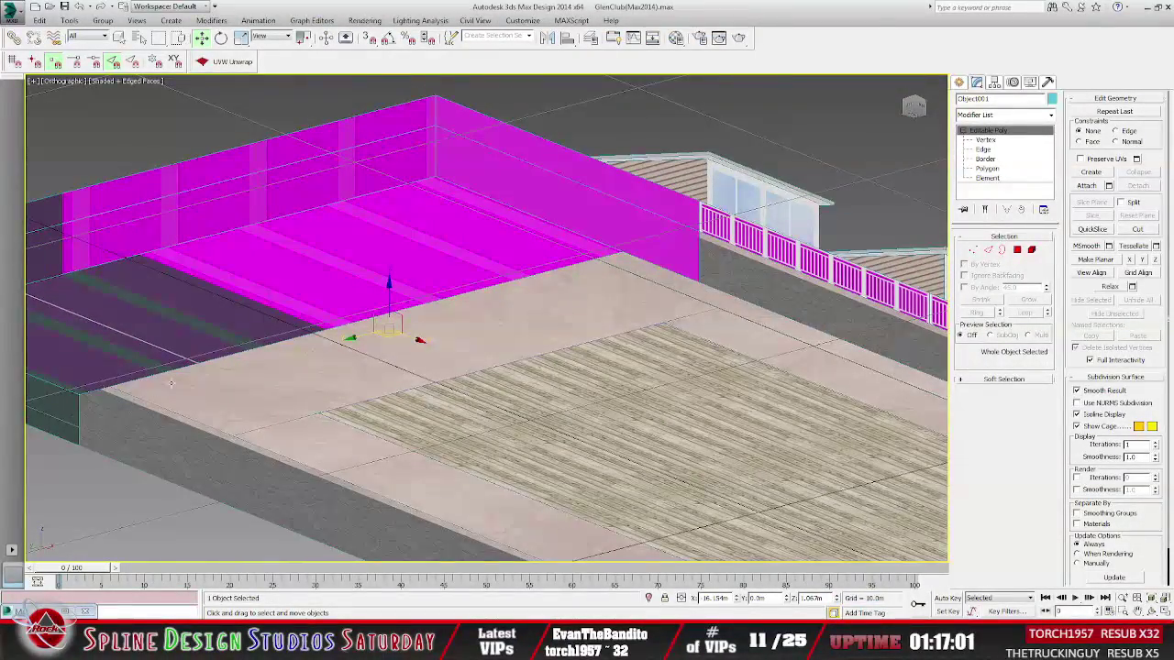
pyautogui.keyDown('alt'); pyautogui.moveTo(153, 390); pyautogui.dragTo(545, 394, button='middle'); pyautogui.keyUp('alt')
pyautogui.keyDown('alt'); pyautogui.moveTo(487, 332); pyautogui.dragTo(652, 365, button='middle'); pyautogui.keyUp('alt')
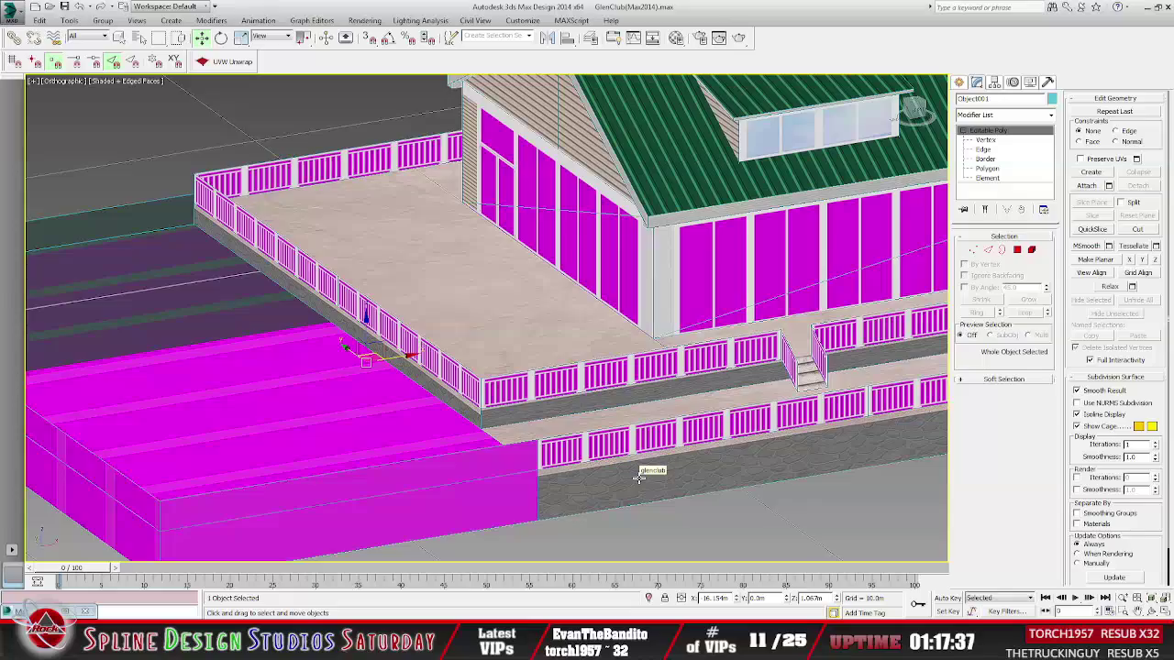
pyautogui.moveTo(454, 468); pyautogui.dragTo(592, 453, button='middle')
pyautogui.scroll(-2, 591, 453)
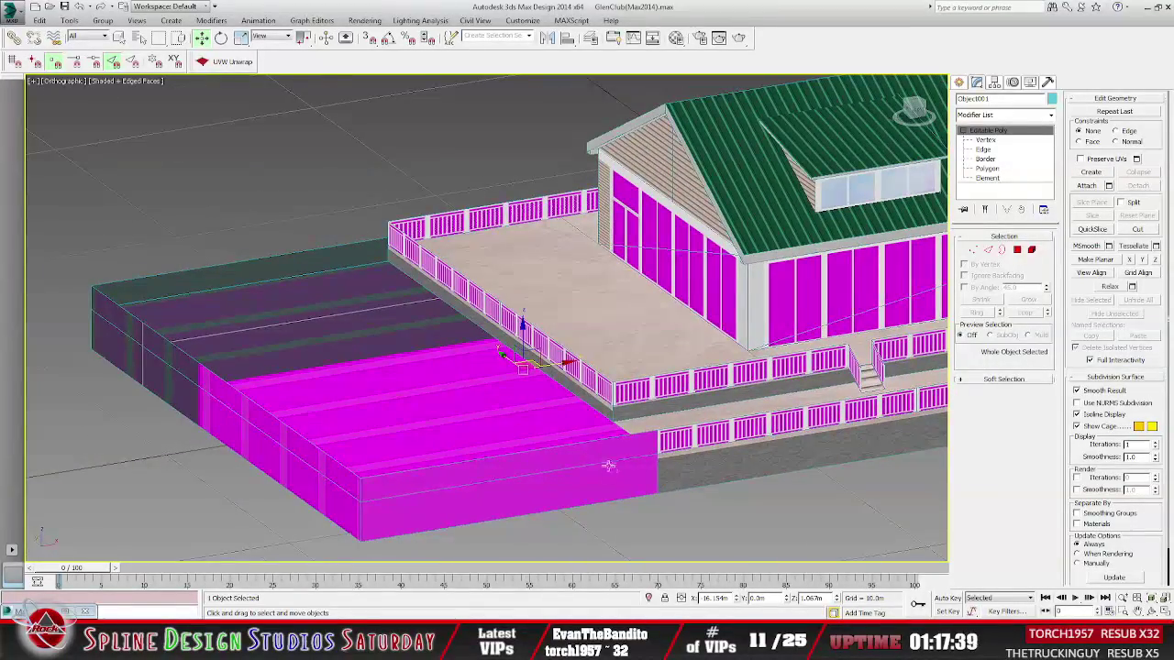
pyautogui.moveTo(659, 474); pyautogui.dragTo(540, 440, button='middle')
pyautogui.scroll(-4, 539, 442)
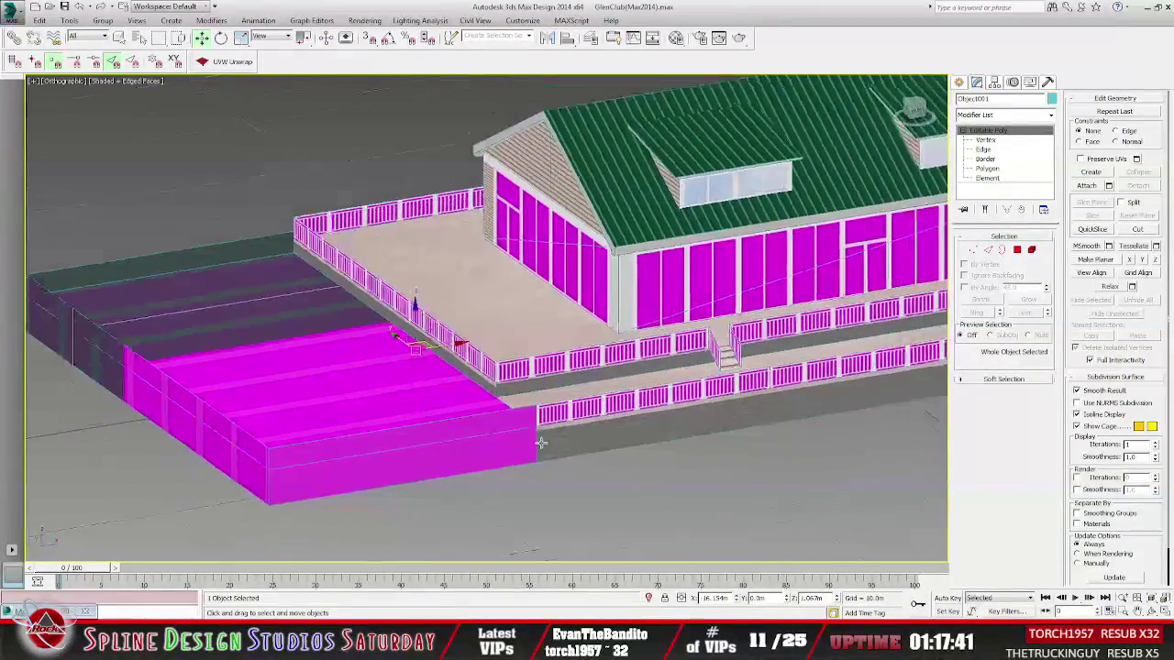
pyautogui.scroll(-1, 537, 458)
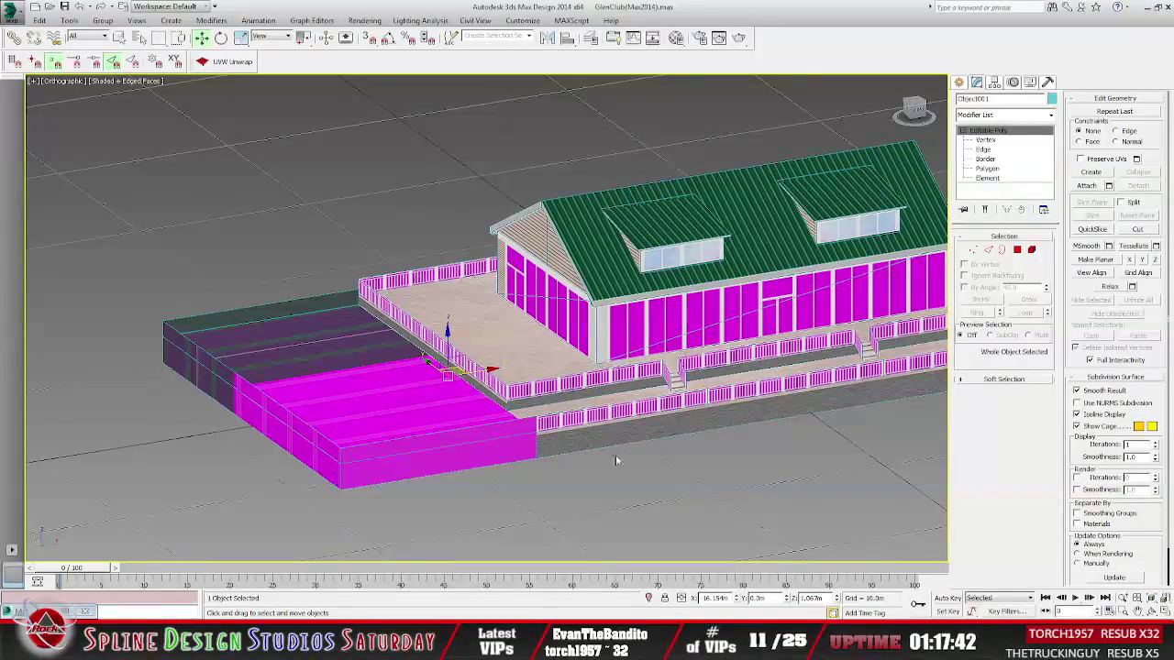
pyautogui.moveTo(653, 458)
pyautogui.keyDown('alt'); pyautogui.mouseDown(button='middle')
pyautogui.moveTo(613, 457)
pyautogui.moveTo(656, 460)
pyautogui.mouseUp(button='middle'); pyautogui.keyUp('alt')
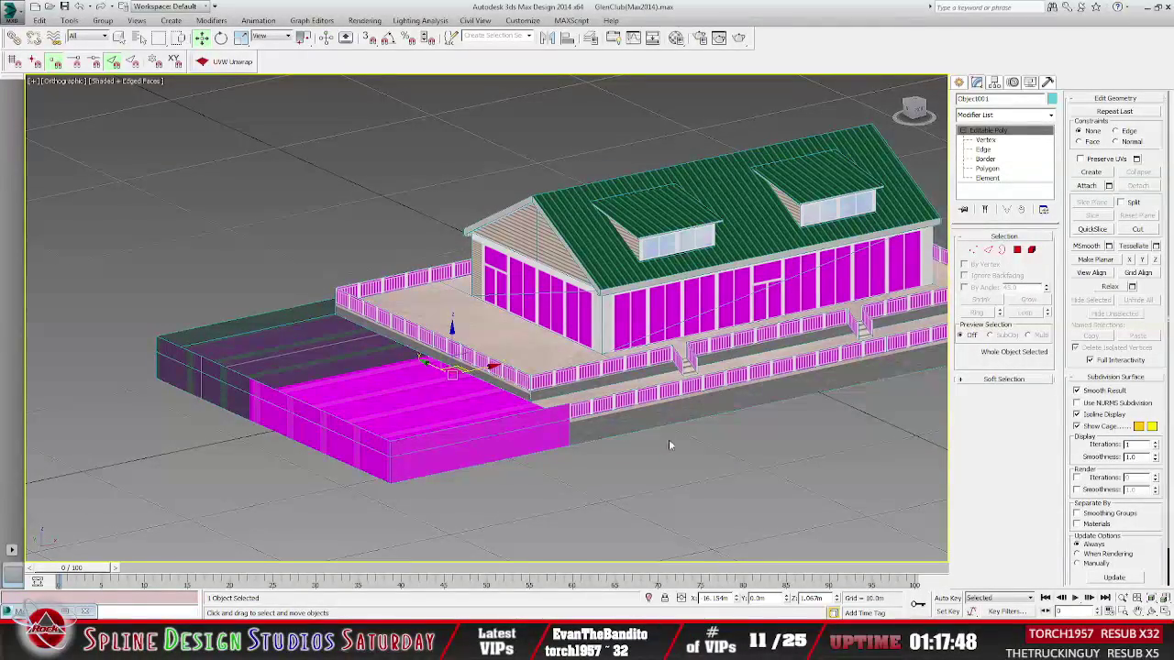
pyautogui.moveTo(671, 440); pyautogui.dragTo(564, 441, button='middle')
pyautogui.scroll(-2, 564, 441)
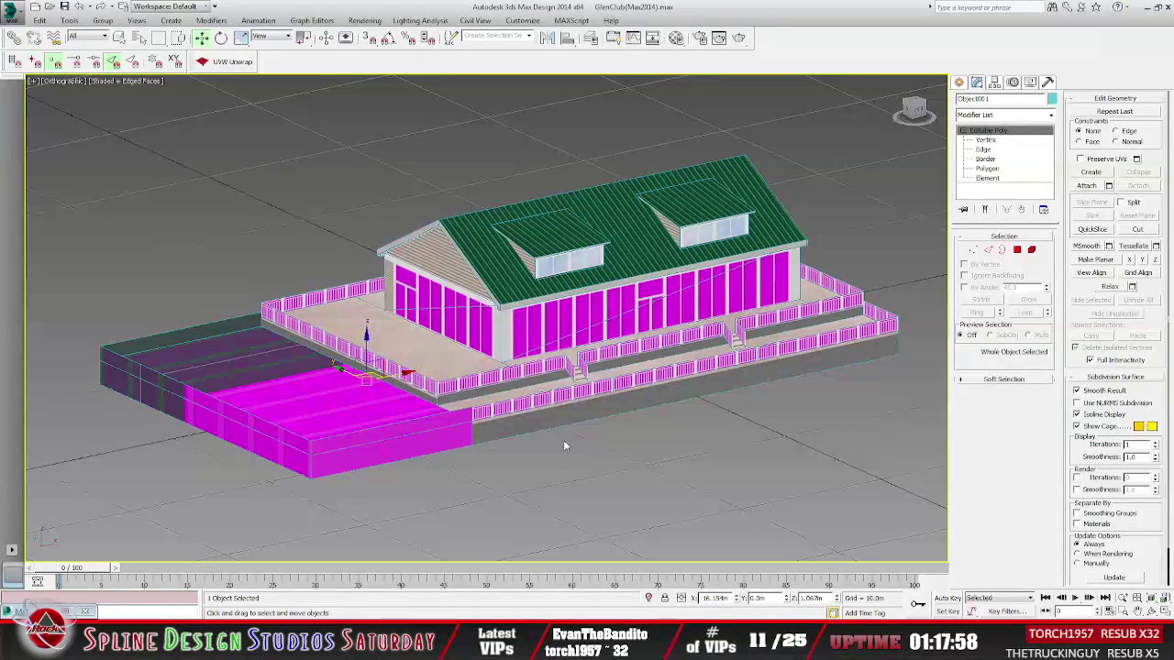
pyautogui.keyDown('alt'); pyautogui.moveTo(613, 438); pyautogui.dragTo(586, 444, button='middle'); pyautogui.keyUp('alt')
pyautogui.moveTo(452, 436); pyautogui.dragTo(584, 458, button='middle')
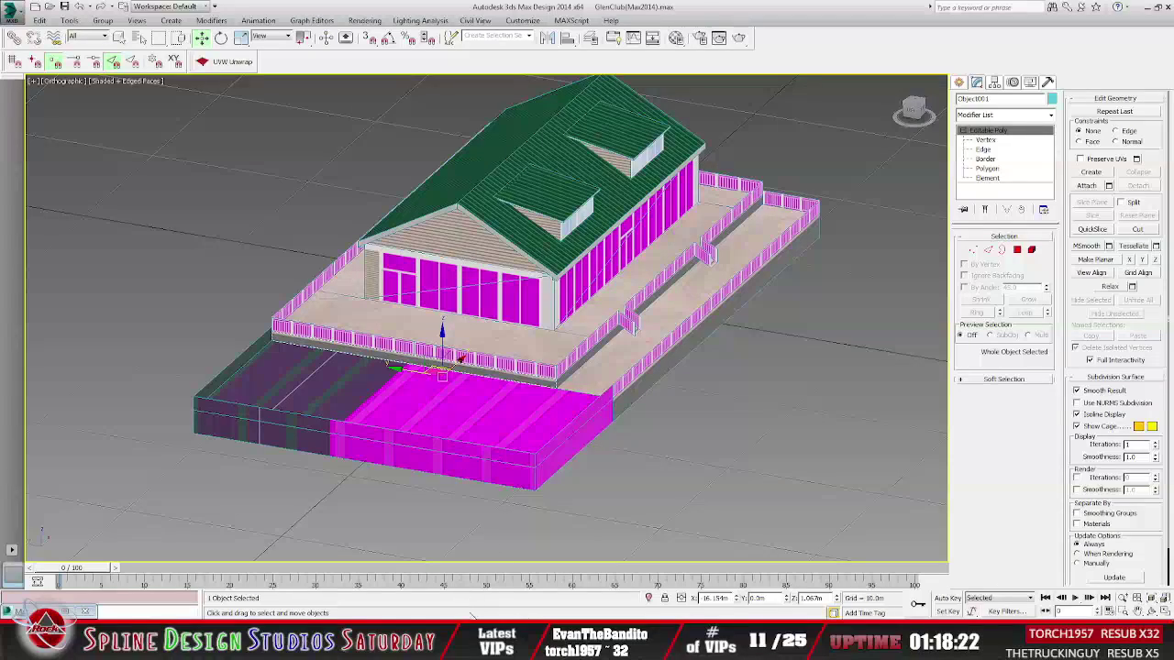
pyautogui.hotkey('alt', 'Tab')
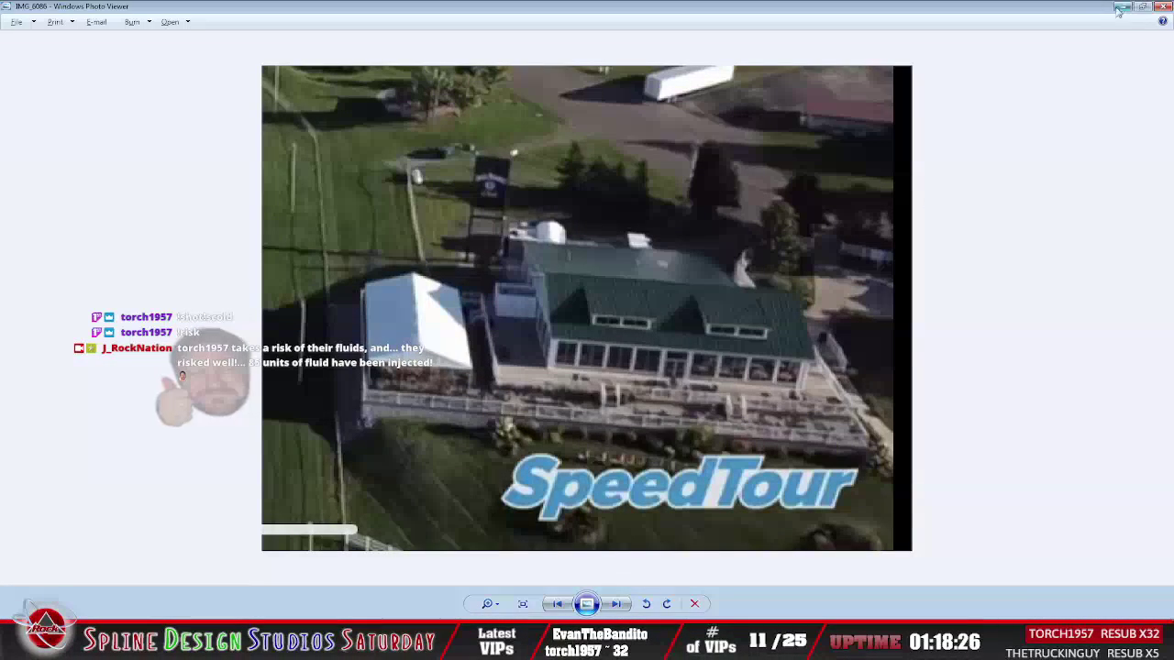
pyautogui.hotkey('alt', 'Tab')
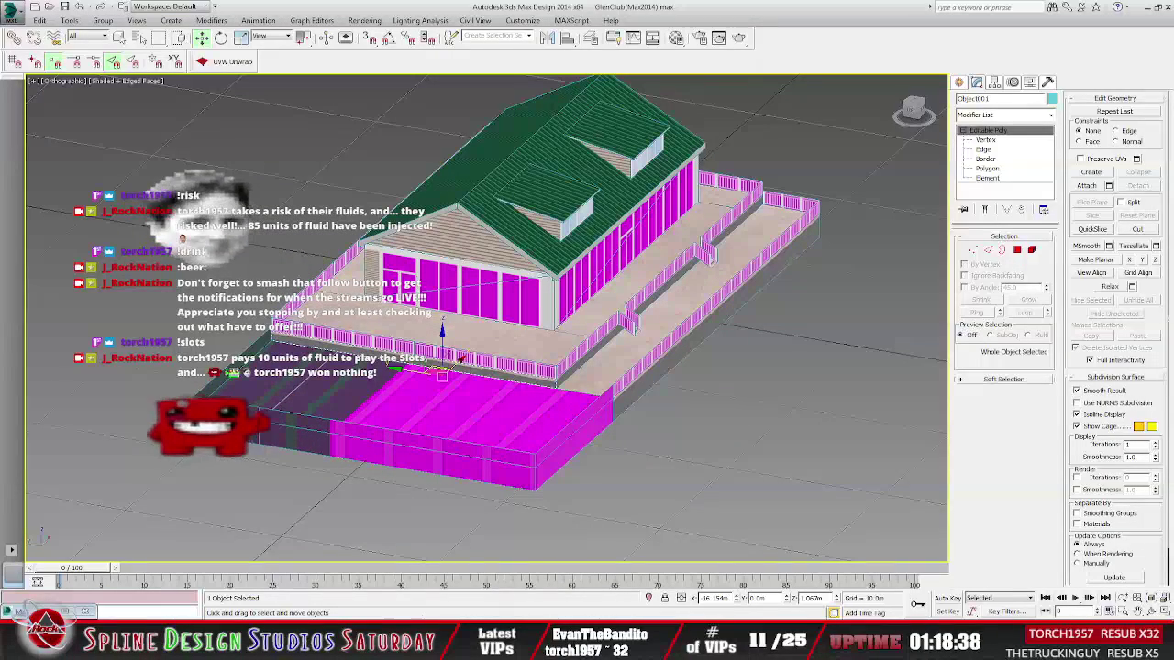
# Unhide the club_groundPlane object.
pyautogui.rightClick(704, 450)
pyautogui.click(729, 396)
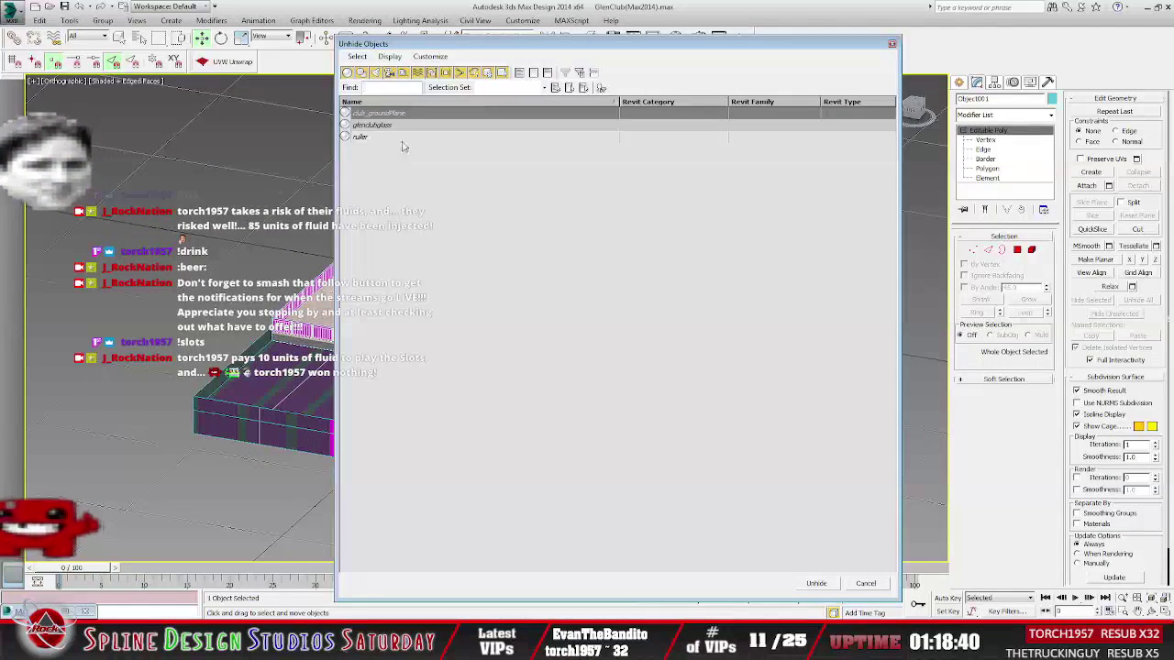
pyautogui.click(390, 114)
pyautogui.click(816, 583)
# Delete the new_deck object beside the upper terrace.
pyautogui.scroll(5, 486, 348)
pyautogui.scroll(-6, 614, 410)
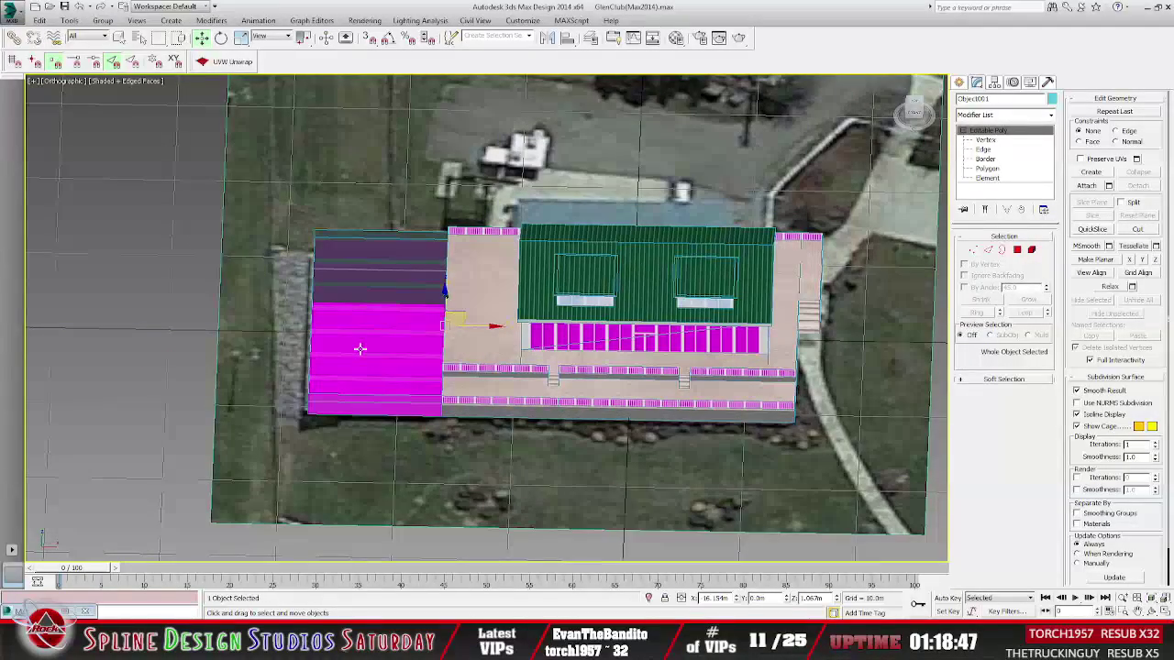
pyautogui.click(361, 349)
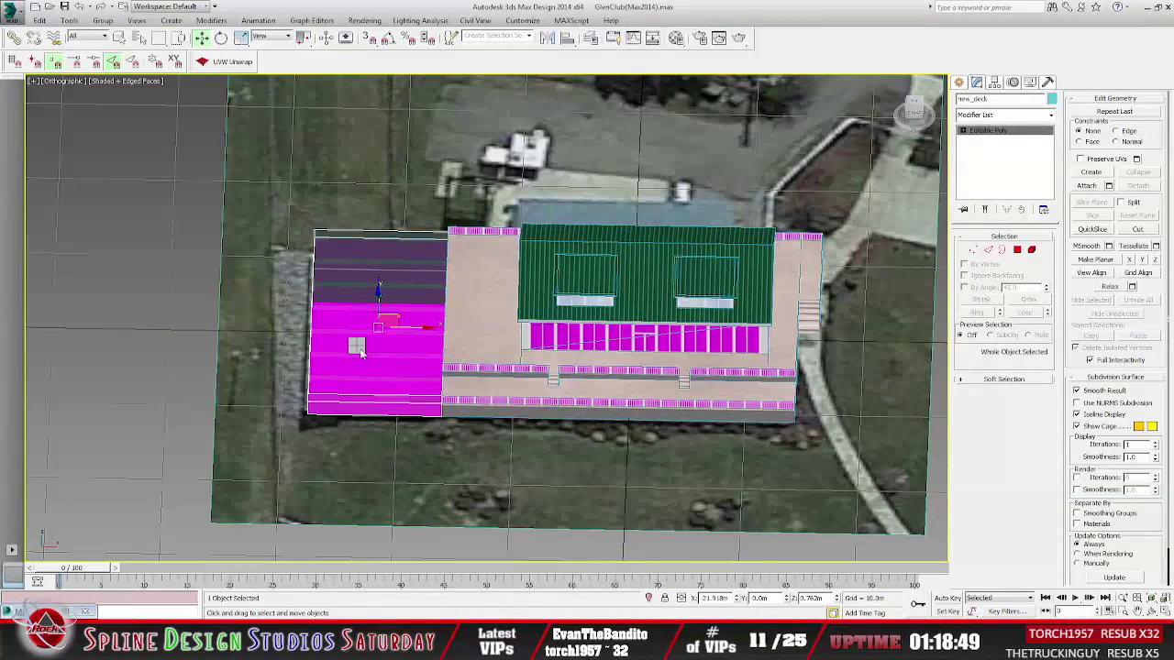
pyautogui.press('Delete')
# Create a box about 1.58 m long, 0.95 m wide and 5.22 m high in the Top view against the upper terrace's side edge.
pyautogui.keyDown('alt'); pyautogui.moveTo(451, 400); pyautogui.dragTo(468, 405, button='middle'); pyautogui.keyUp('alt')
pyautogui.click(915, 109)
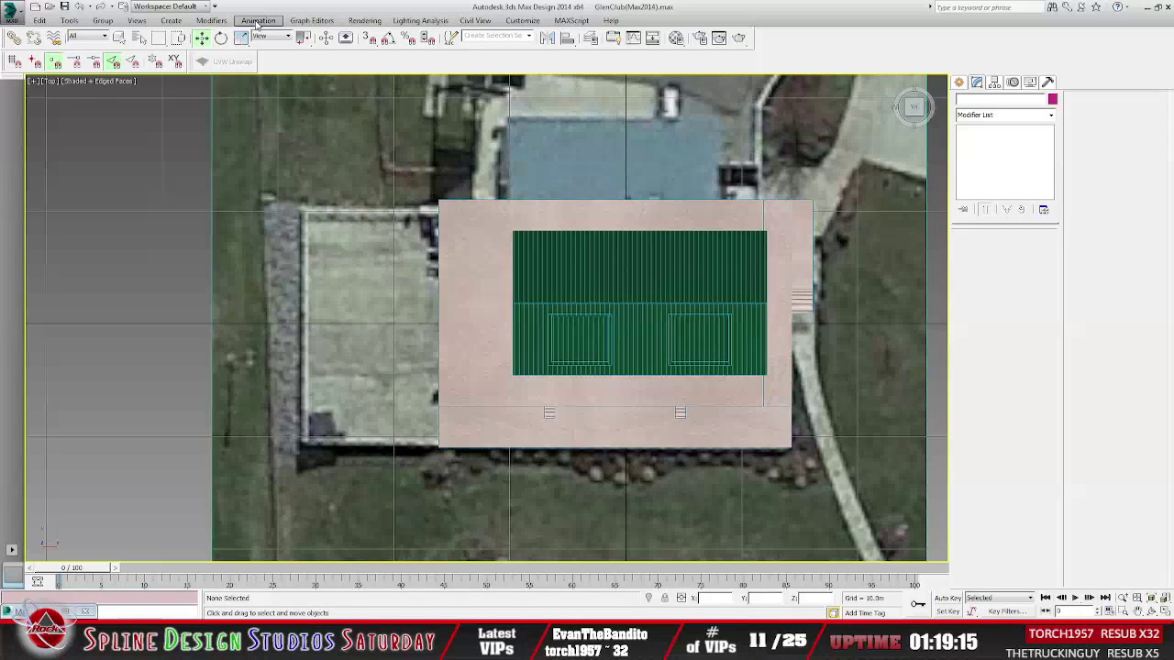
pyautogui.click(170, 20)
pyautogui.moveTo(224, 35)
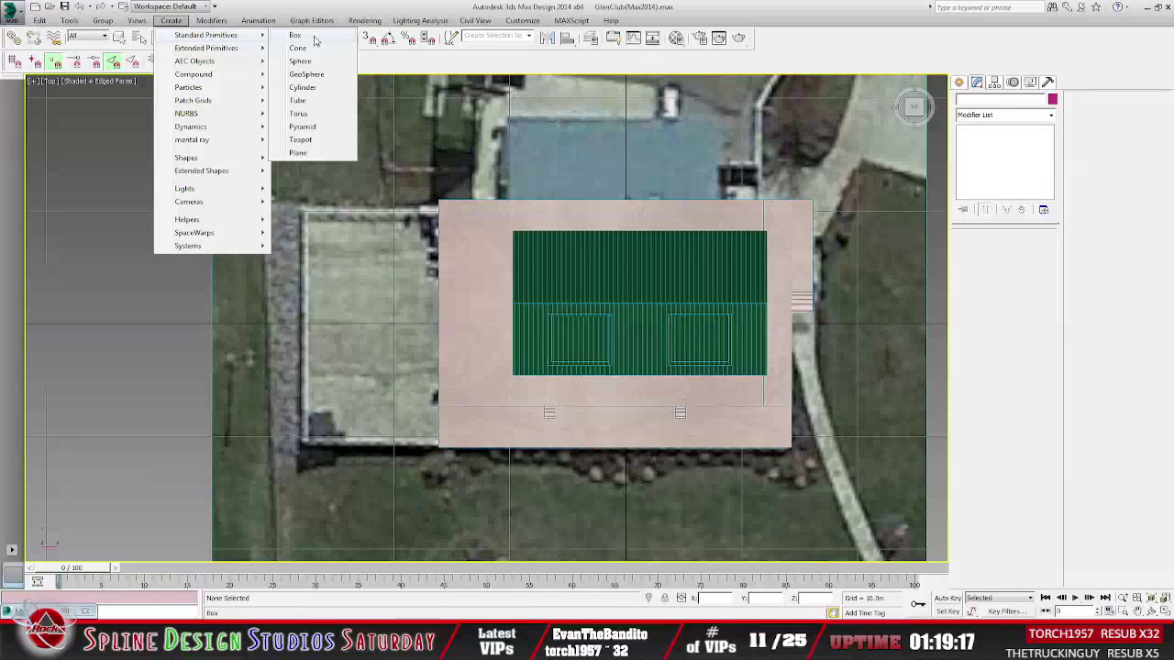
pyautogui.click(295, 35)
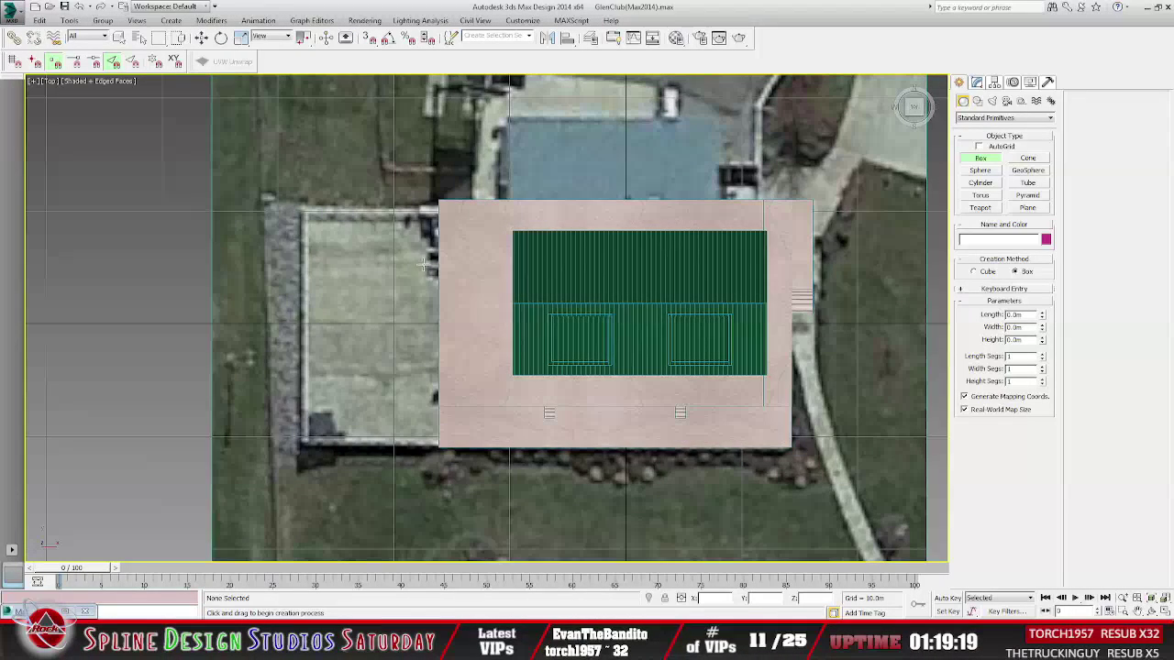
pyautogui.moveTo(427, 245); pyautogui.dragTo(437, 266)
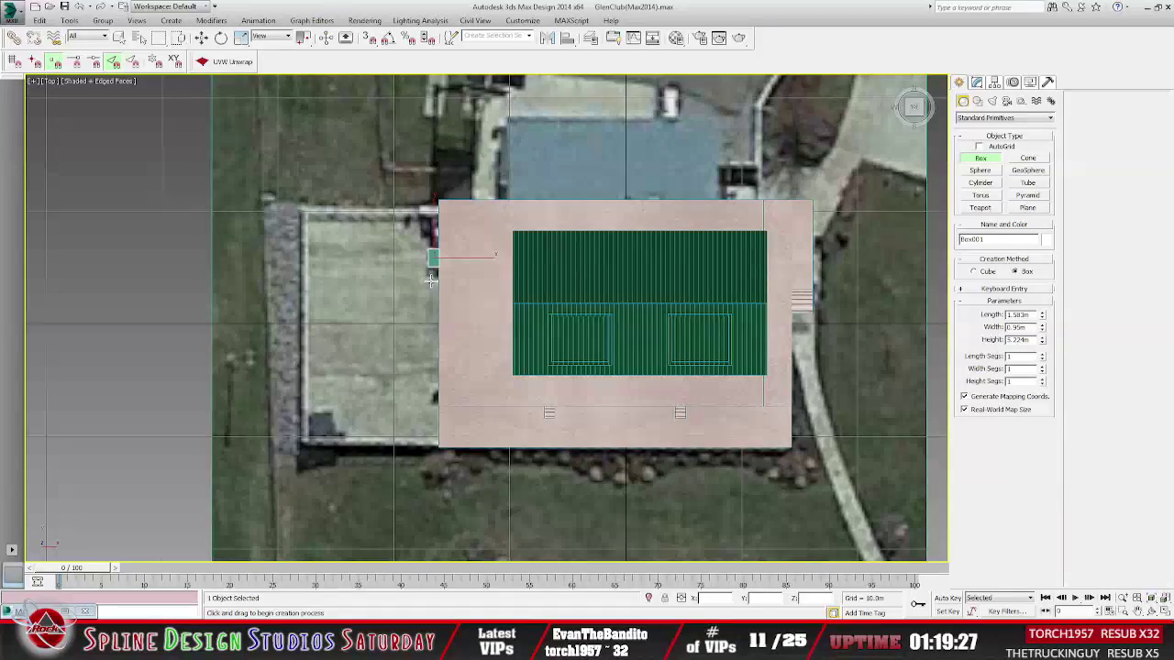
pyautogui.press('w')
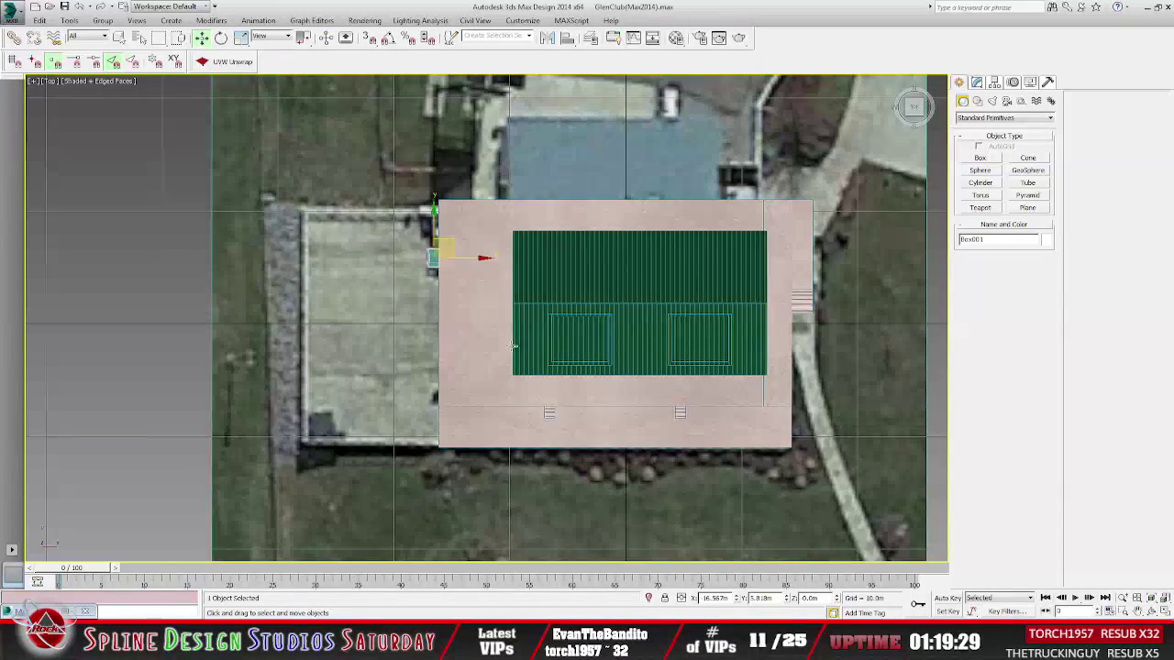
# Examine the box's position against the terrace railings, decks and aerial ground image from several angles.
pyautogui.keyDown('alt'); pyautogui.moveTo(513, 358); pyautogui.dragTo(248, 349, button='middle'); pyautogui.keyUp('alt')
pyautogui.scroll(5, 556, 349)
pyautogui.scroll(4, 568, 328)
pyautogui.keyDown('alt'); pyautogui.moveTo(530, 351); pyautogui.dragTo(545, 323, button='middle'); pyautogui.keyUp('alt')
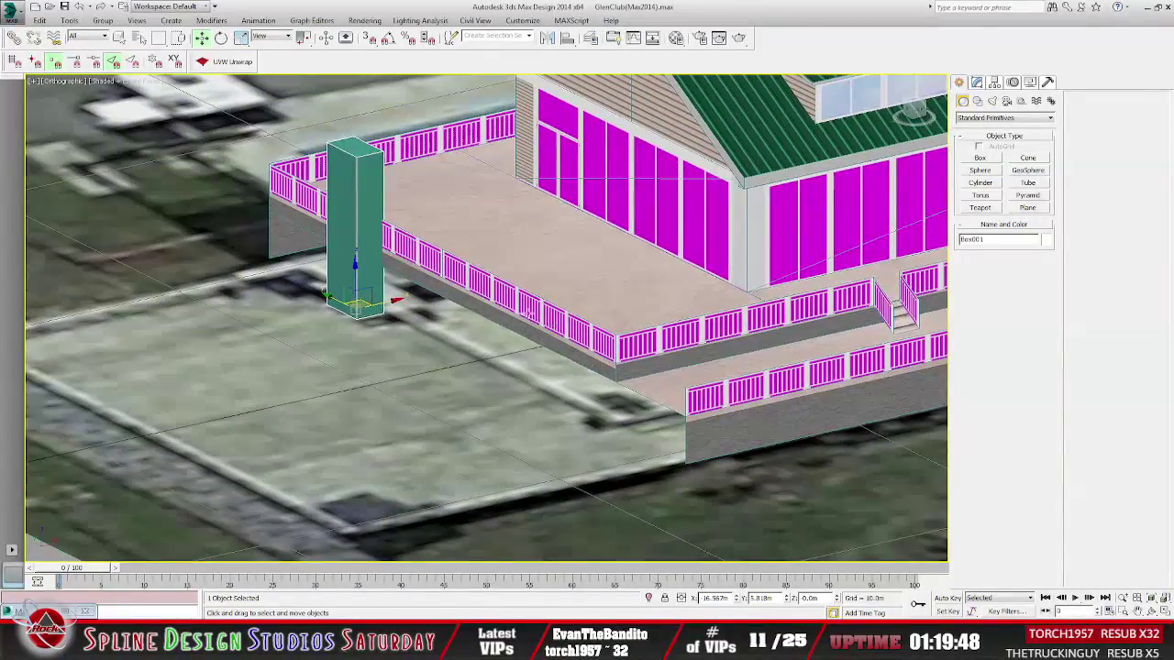
pyautogui.keyDown('alt'); pyautogui.moveTo(451, 283); pyautogui.dragTo(601, 264, button='middle'); pyautogui.keyUp('alt')
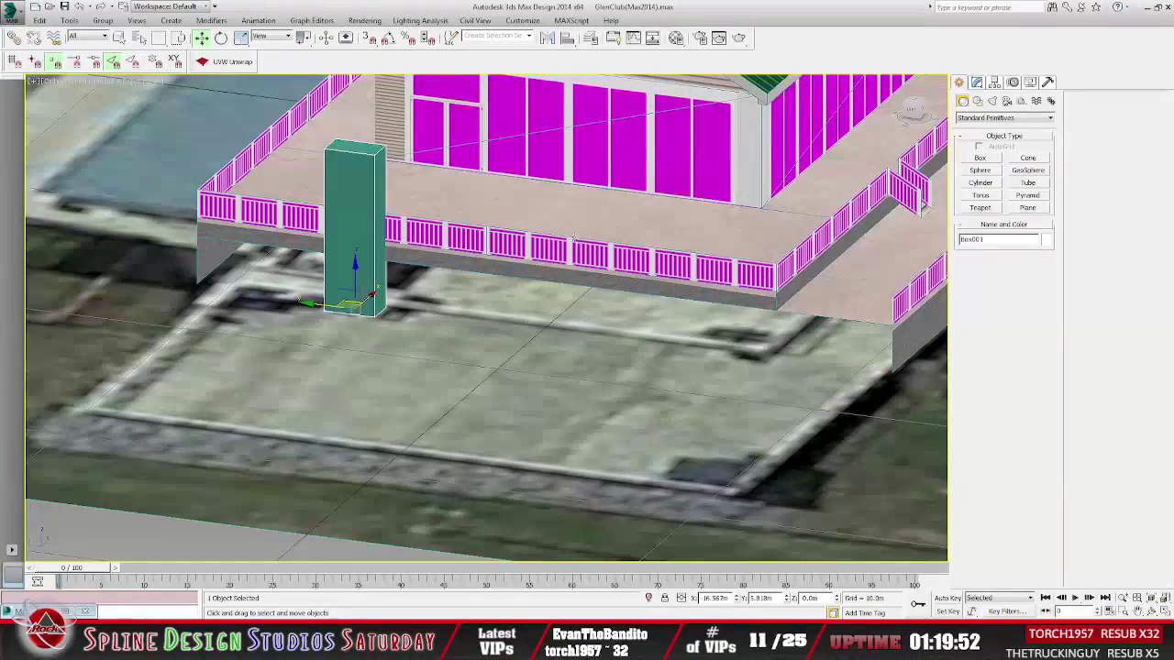
pyautogui.keyDown('alt'); pyautogui.moveTo(607, 264); pyautogui.dragTo(608, 281, button='middle'); pyautogui.keyUp('alt')
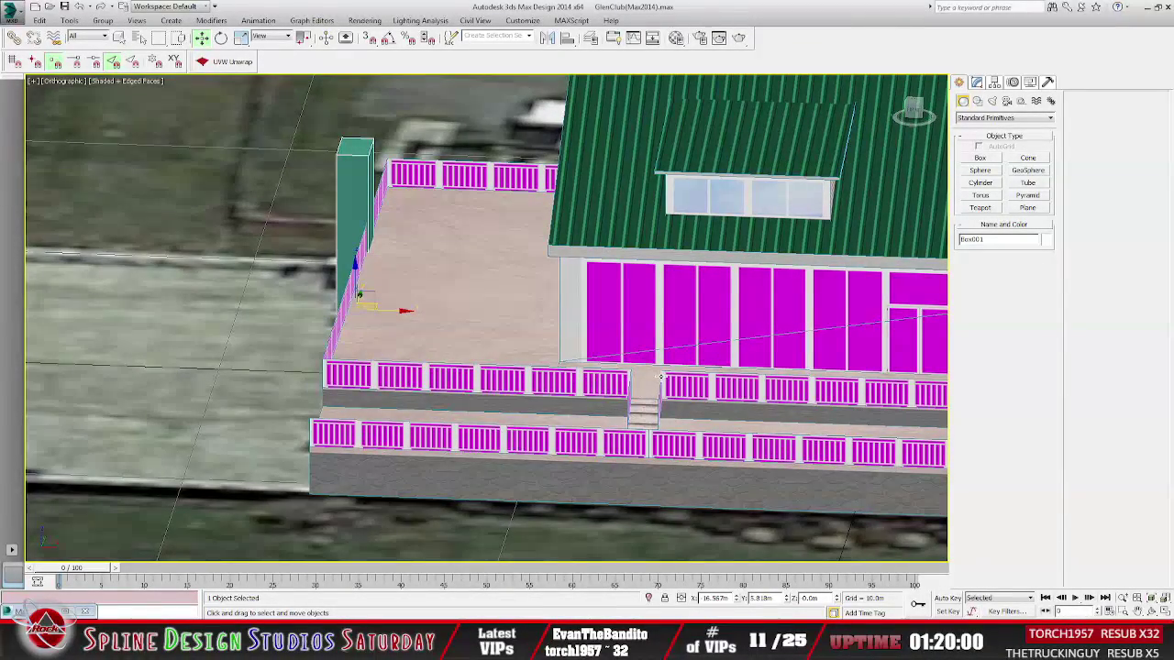
pyautogui.moveTo(593, 381); pyautogui.dragTo(503, 374, button='middle')
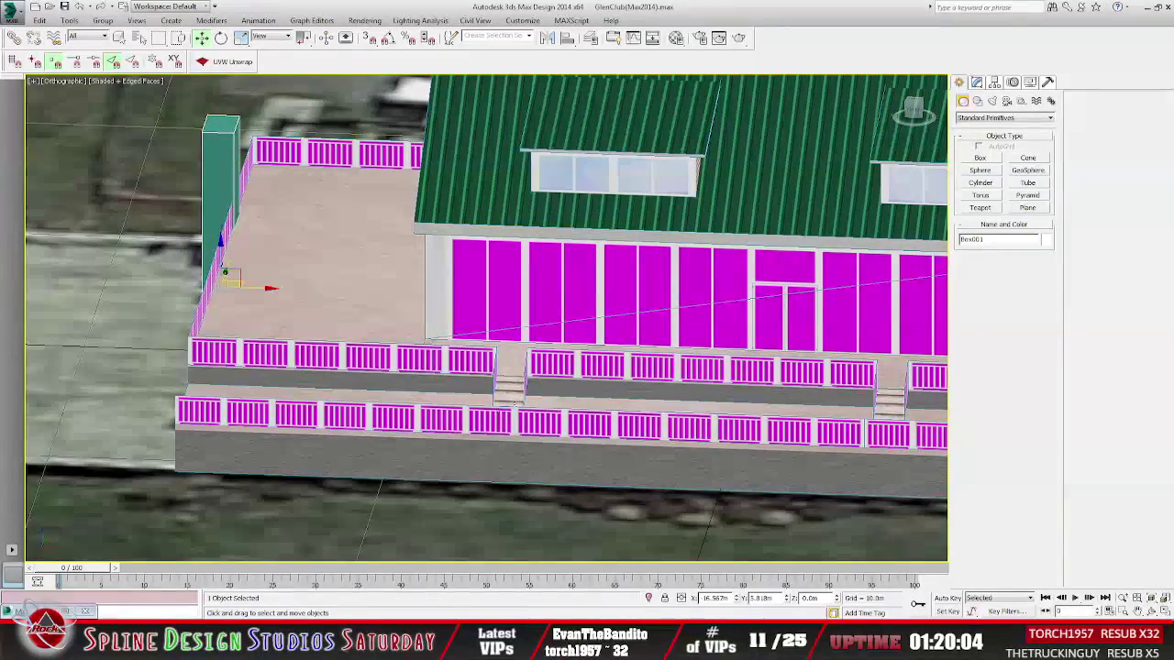
pyautogui.keyDown('alt'); pyautogui.moveTo(509, 386); pyautogui.dragTo(550, 312, button='middle'); pyautogui.keyUp('alt')
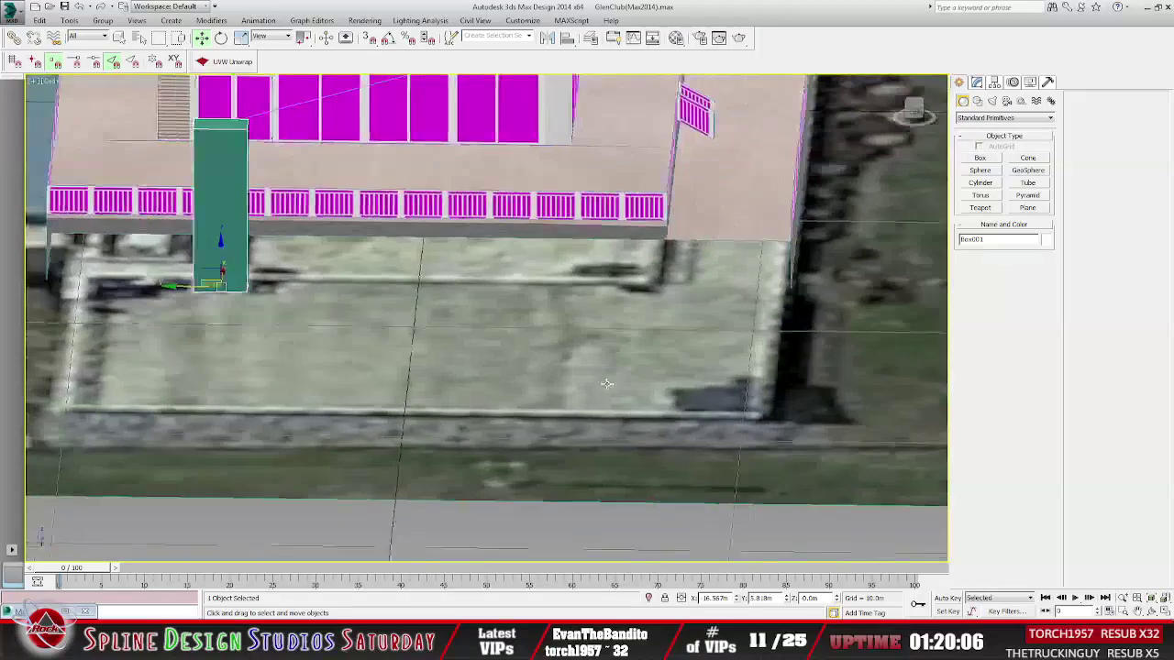
# Shift the box slightly along the terrace's side edge to a Y position of about 5.72 m.
pyautogui.scroll(3, 720, 406)
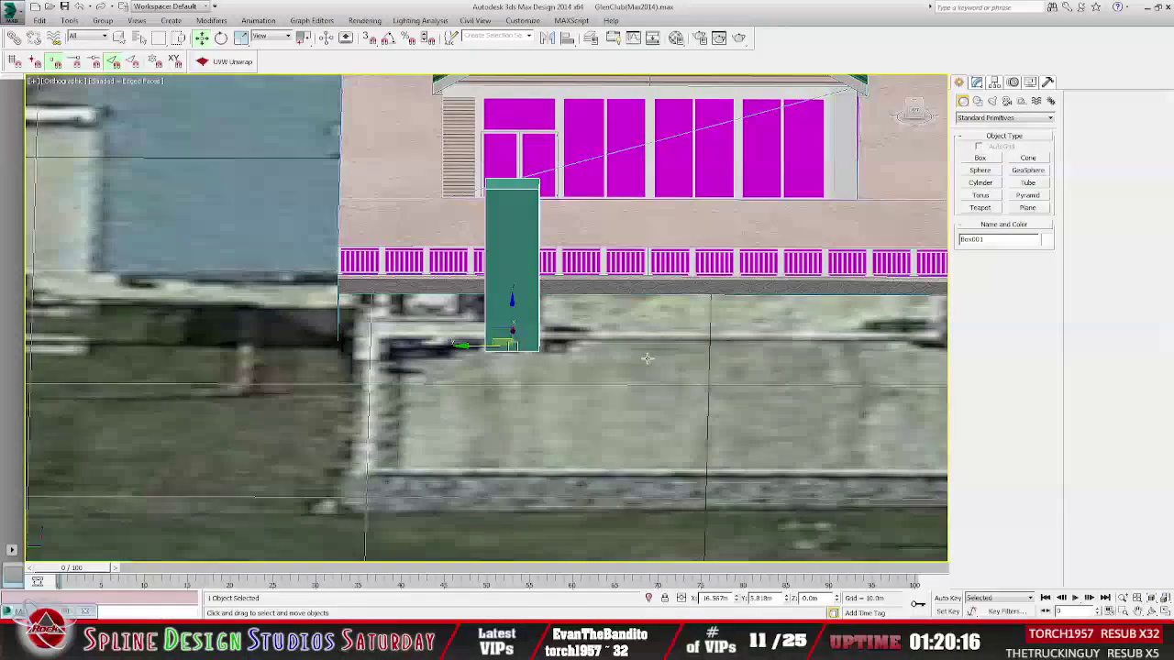
pyautogui.keyDown('alt'); pyautogui.moveTo(649, 357); pyautogui.dragTo(632, 359, button='middle'); pyautogui.keyUp('alt')
pyautogui.scroll(4, 631, 359)
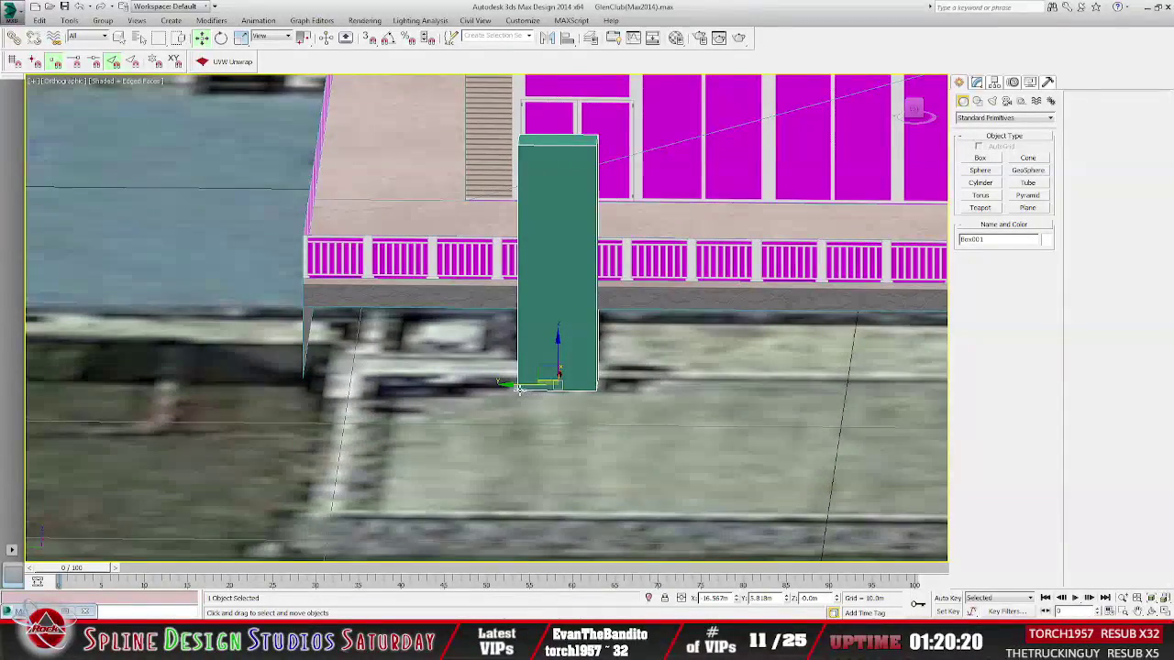
pyautogui.moveTo(514, 382); pyautogui.dragTo(520, 384)
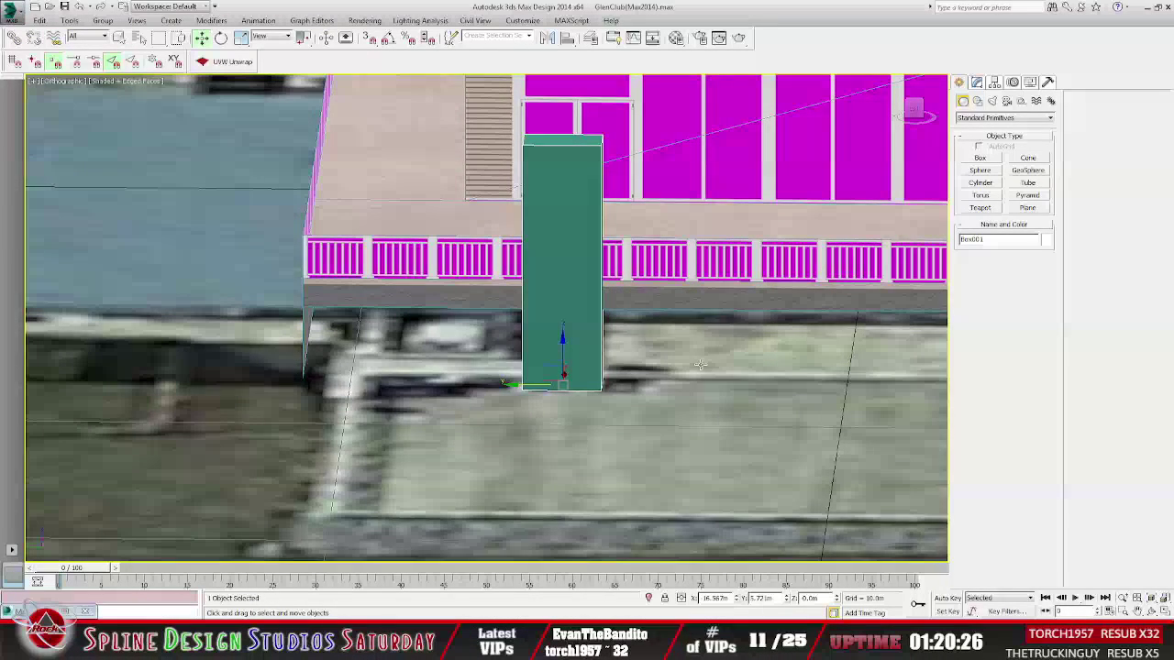
pyautogui.keyDown('alt'); pyautogui.moveTo(745, 373); pyautogui.dragTo(591, 376, button='middle'); pyautogui.keyUp('alt')
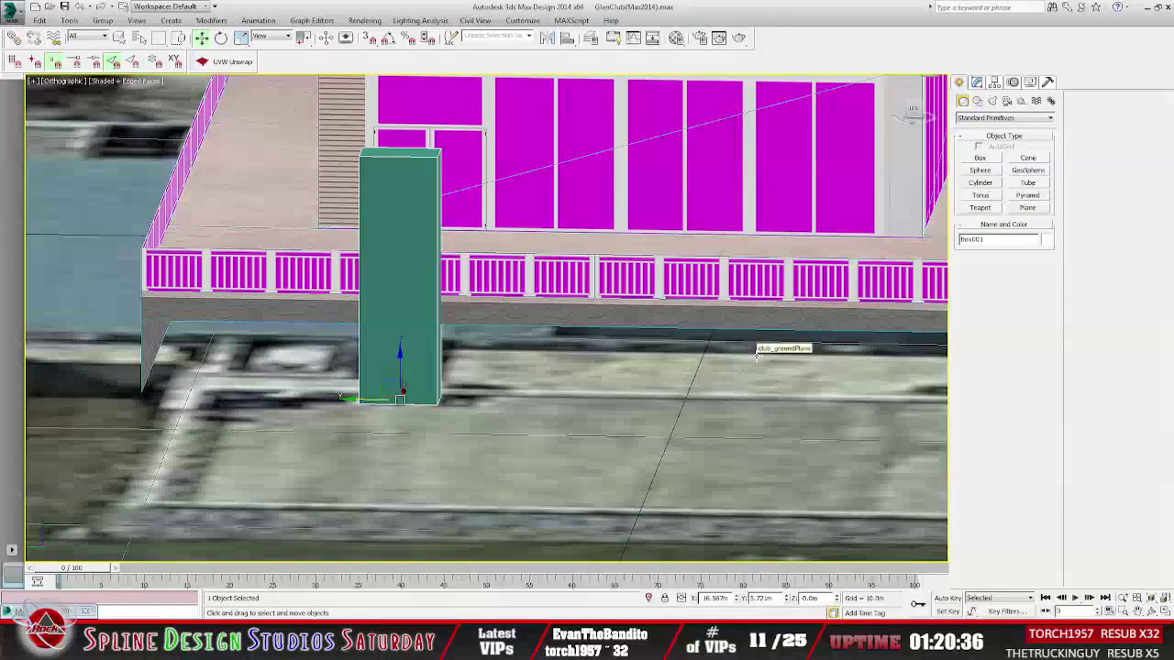
pyautogui.moveTo(746, 348)
pyautogui.keyDown('alt'); pyautogui.mouseDown(button='middle')
pyautogui.moveTo(744, 314)
pyautogui.moveTo(745, 327)
pyautogui.mouseUp(button='middle'); pyautogui.keyUp('alt')
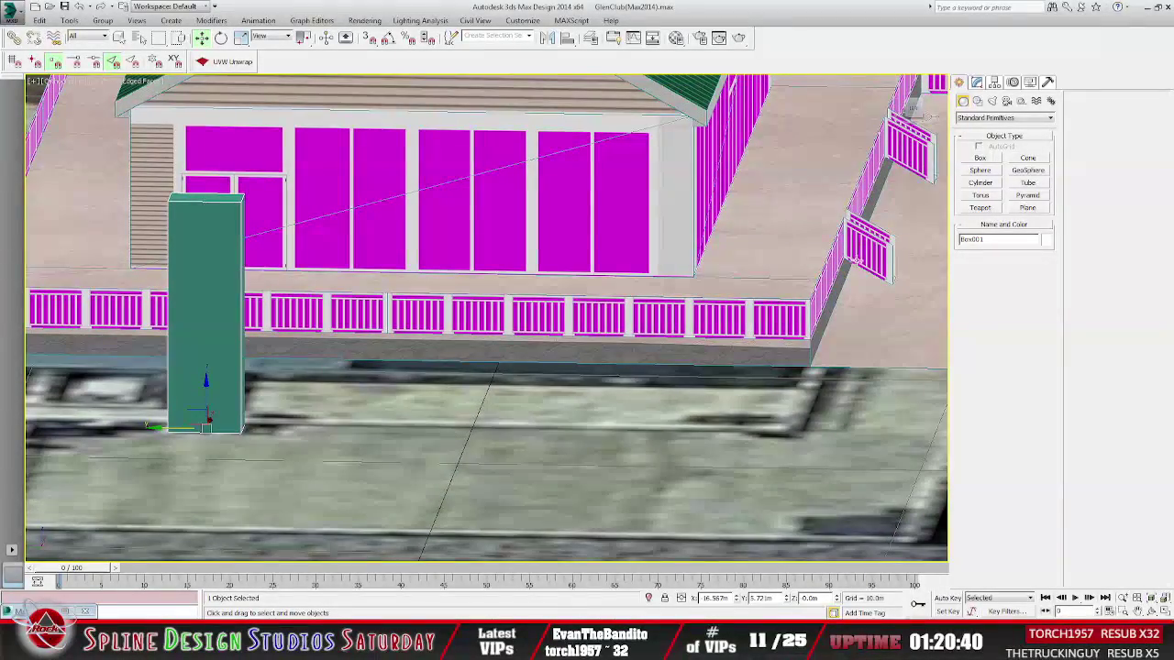
pyautogui.keyDown('alt'); pyautogui.moveTo(621, 346); pyautogui.dragTo(513, 322, button='middle'); pyautogui.keyUp('alt')
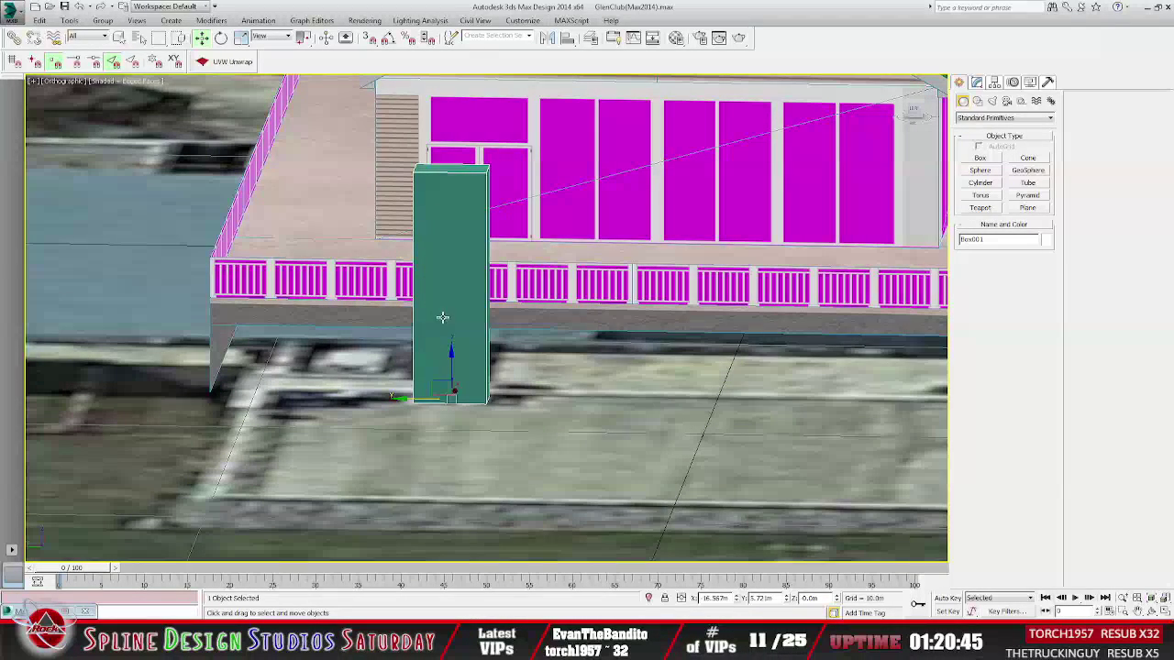
pyautogui.keyDown('alt'); pyautogui.moveTo(541, 289); pyautogui.dragTo(540, 327, button='middle'); pyautogui.keyUp('alt')
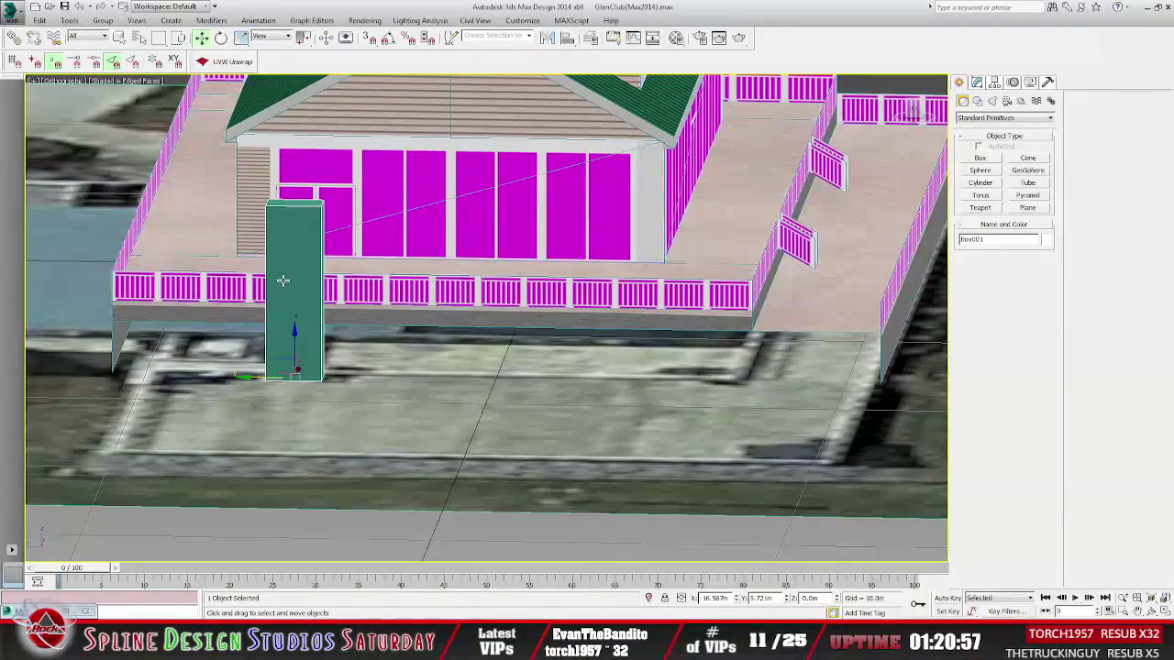
pyautogui.keyDown('alt'); pyautogui.moveTo(521, 386); pyautogui.dragTo(448, 385, button='middle'); pyautogui.keyUp('alt')
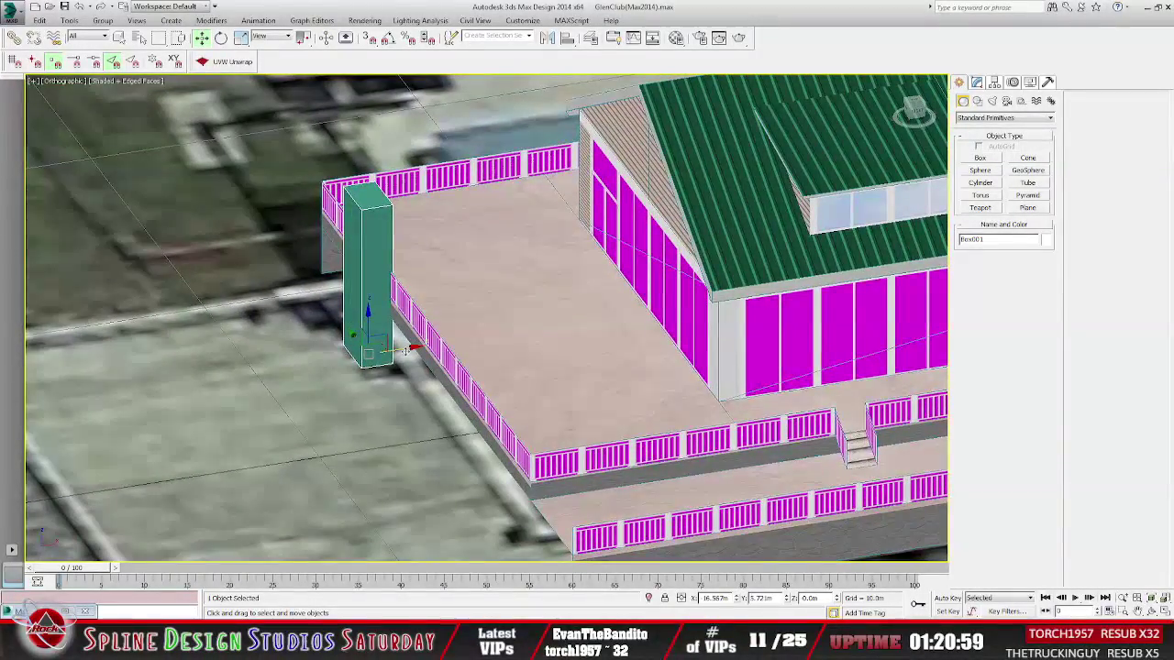
# Move the box outward from the upper terrace's side edge to an X position of about -23.35 m.
pyautogui.moveTo(404, 351); pyautogui.dragTo(113, 395)
pyautogui.moveTo(614, 406); pyautogui.dragTo(412, 376, button='middle')
pyautogui.scroll(-1, 411, 377)
pyautogui.keyDown('alt'); pyautogui.moveTo(544, 419); pyautogui.dragTo(584, 414, button='middle'); pyautogui.keyUp('alt')
pyautogui.moveTo(497, 373); pyautogui.dragTo(515, 436, button='middle')
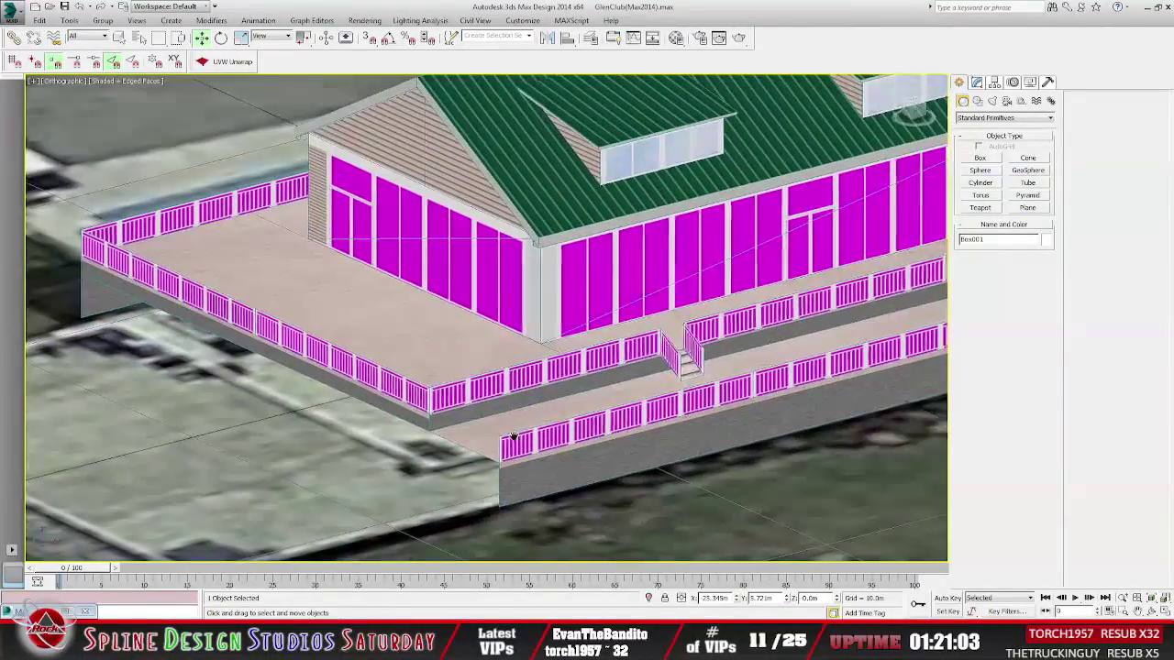
pyautogui.scroll(2, 515, 437)
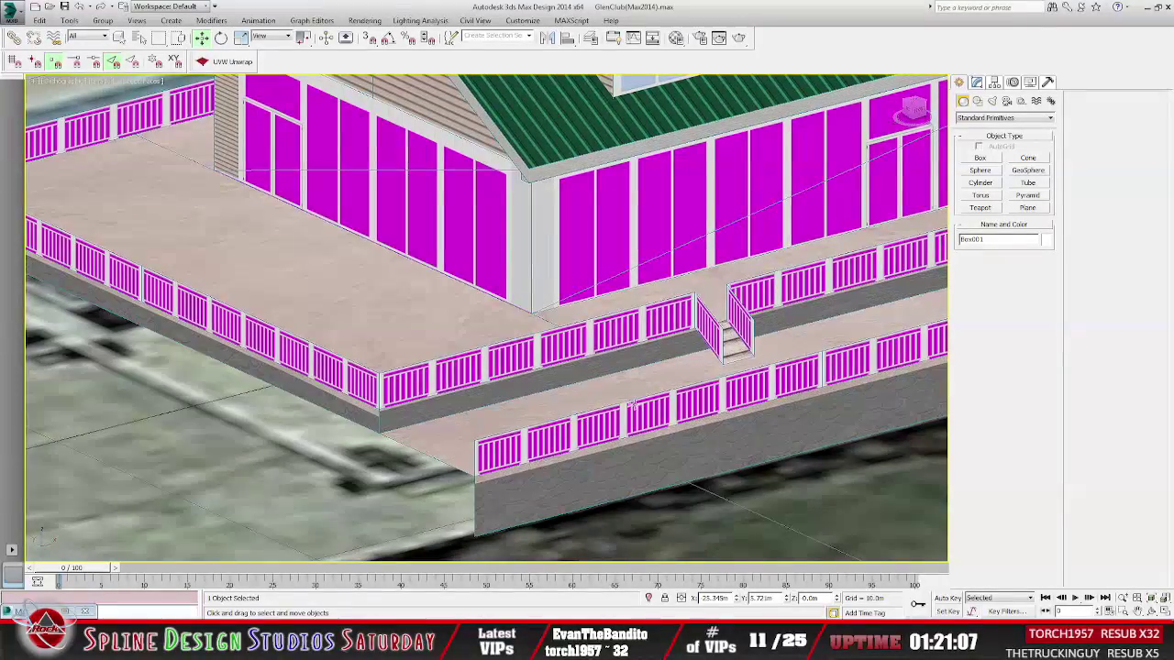
pyautogui.moveTo(757, 383); pyautogui.dragTo(642, 399, button='middle')
# Select the glenclub building mesh and enter its Polygon sub-object level for editing the deck stairs.
pyautogui.click(560, 355)
pyautogui.keyDown('alt'); pyautogui.moveTo(559, 354); pyautogui.dragTo(665, 406, button='middle'); pyautogui.keyUp('alt')
pyautogui.moveTo(665, 405); pyautogui.dragTo(477, 441, button='middle')
pyautogui.scroll(3, 478, 416)
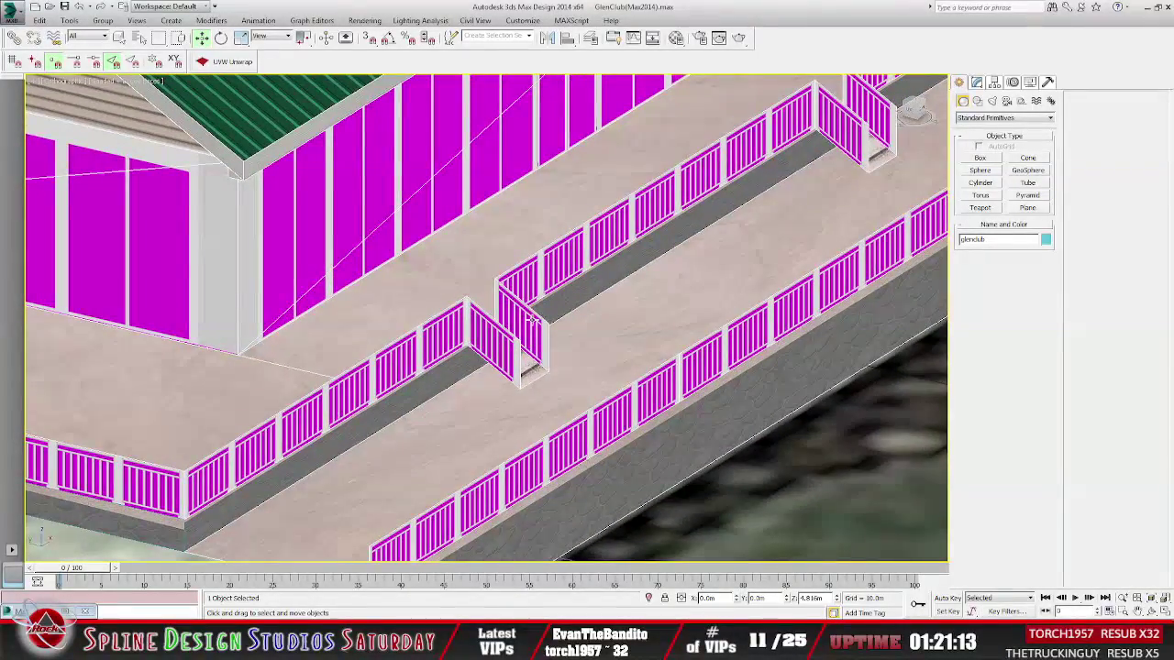
pyautogui.moveTo(560, 332); pyautogui.dragTo(432, 396, button='middle')
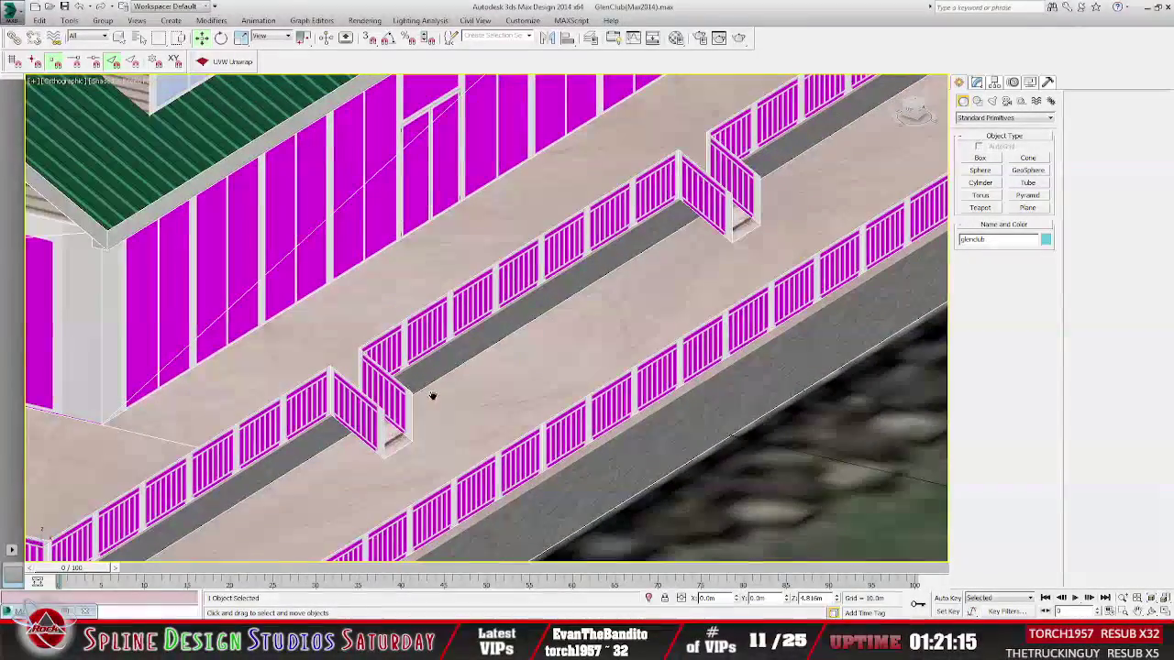
pyautogui.moveTo(714, 374); pyautogui.dragTo(756, 347, button='middle')
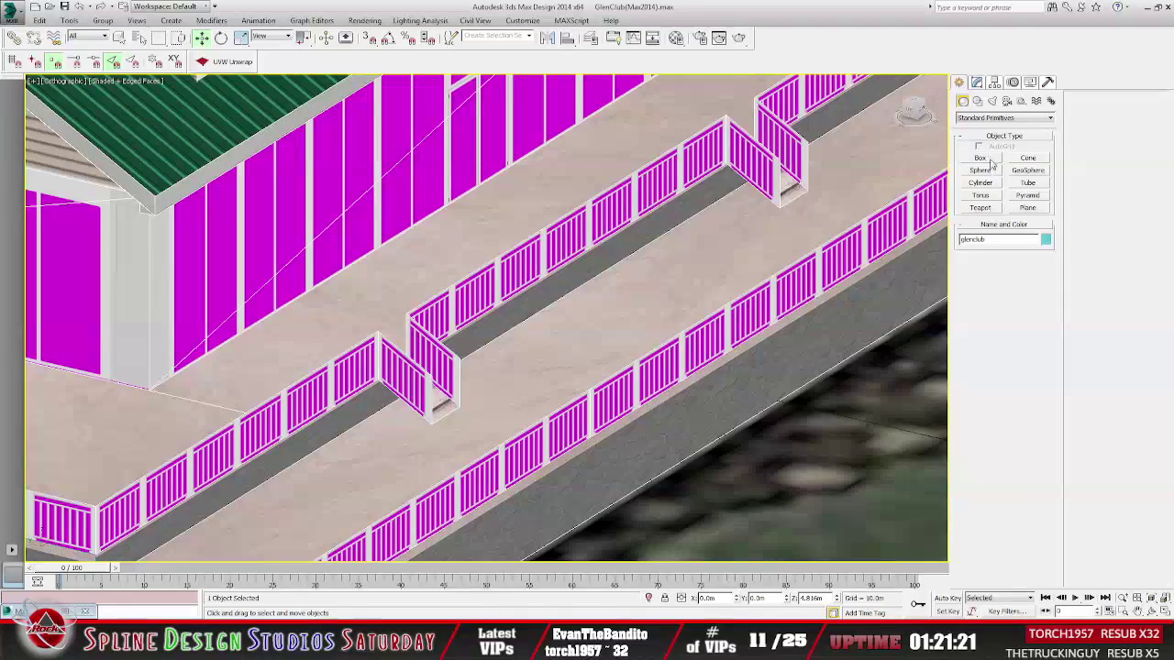
pyautogui.click(976, 83)
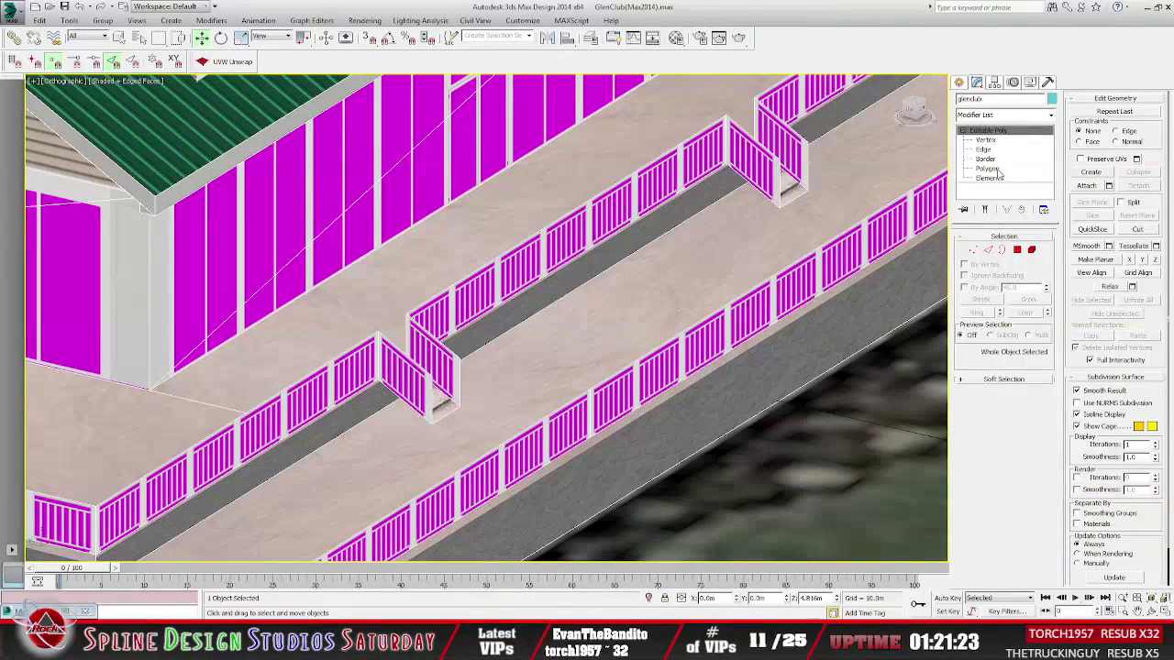
pyautogui.click(999, 170)
# Try to select the side railing and step polygons of the stair nearest the terrace corner one by one.
pyautogui.click(413, 388)
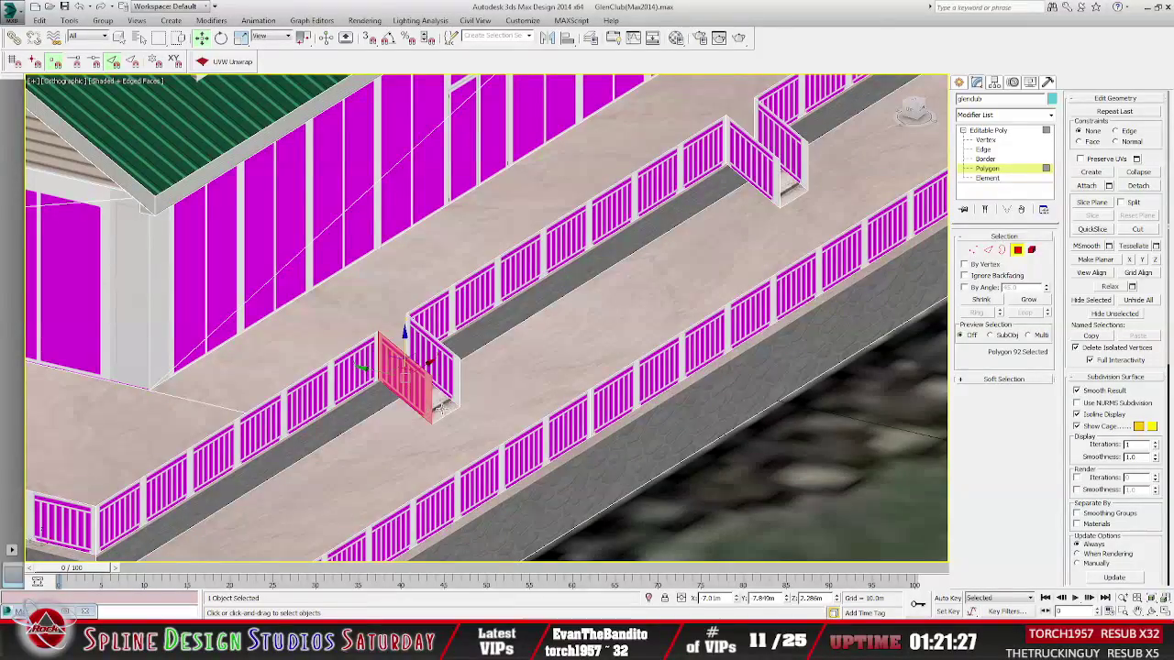
pyautogui.keyDown('ctrl'); pyautogui.click(440, 410); pyautogui.keyUp('ctrl')
pyautogui.keyDown('alt'); pyautogui.moveTo(440, 410); pyautogui.dragTo(435, 374, button='middle'); pyautogui.keyUp('alt')
pyautogui.keyDown('ctrl'); pyautogui.click(442, 389); pyautogui.keyUp('ctrl')
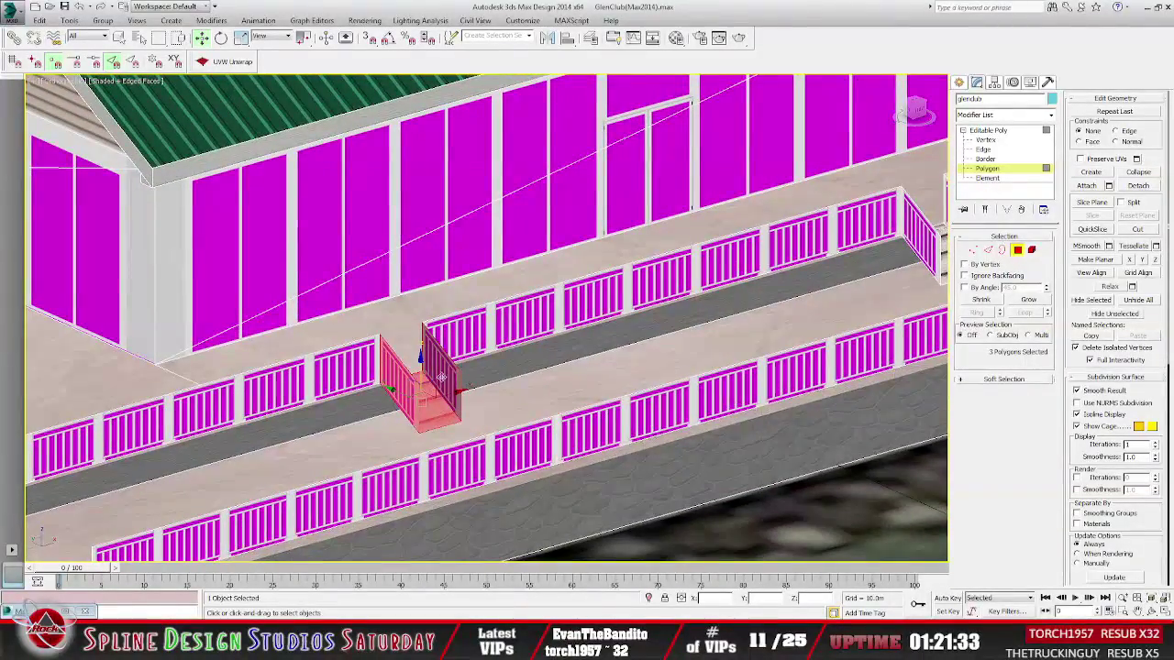
pyautogui.keyDown('alt'); pyautogui.moveTo(507, 385); pyautogui.dragTo(394, 380, button='middle'); pyautogui.keyUp('alt')
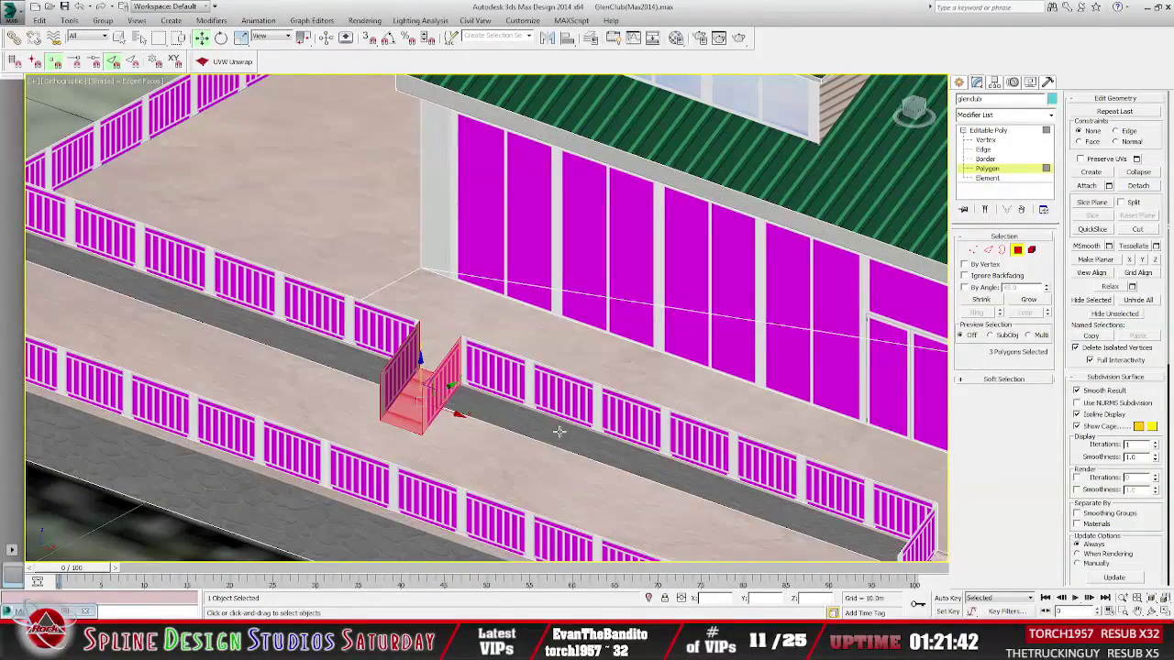
pyautogui.keyDown('alt'); pyautogui.moveTo(559, 431); pyautogui.dragTo(652, 461, button='middle'); pyautogui.keyUp('alt')
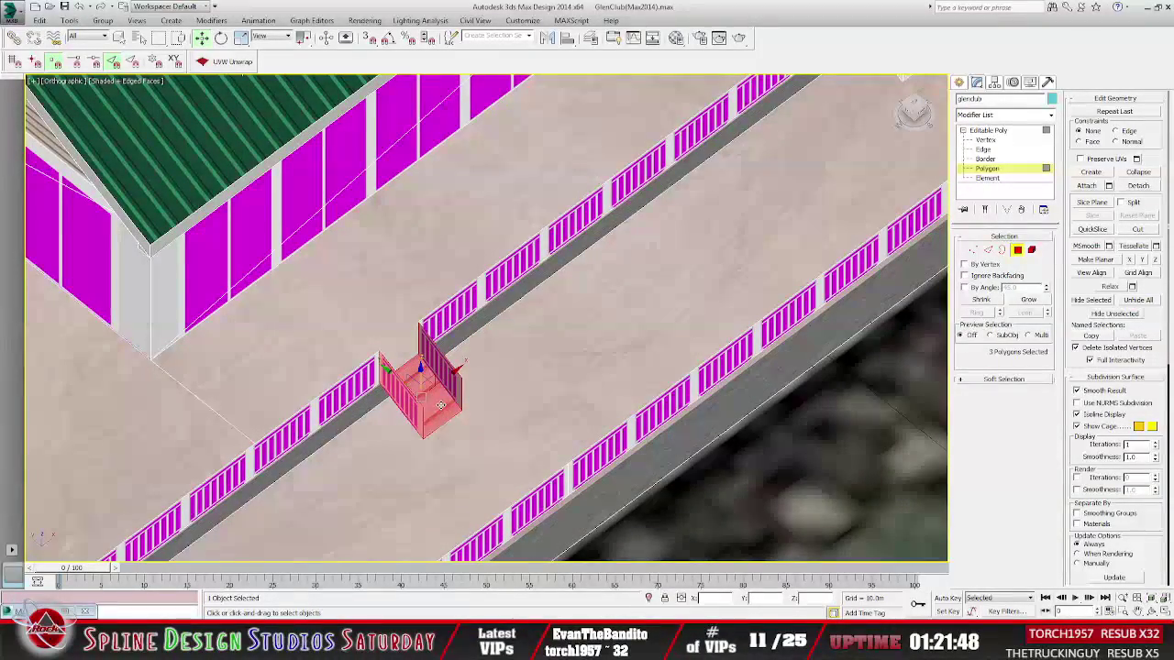
pyautogui.keyDown('alt'); pyautogui.moveTo(458, 403); pyautogui.dragTo(522, 364, button='middle'); pyautogui.keyUp('alt')
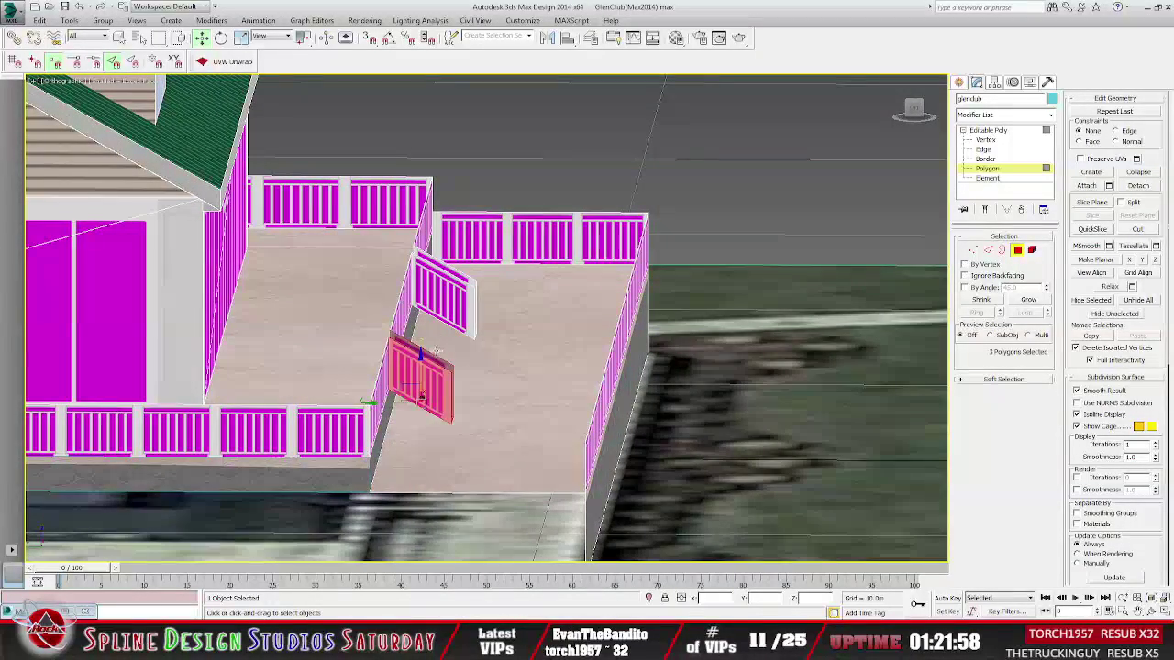
# Undo the accidental move of the stair and lower deck floor polygons and clear the polygon selection.
pyautogui.keyDown('ctrl'); pyautogui.click(515, 369); pyautogui.keyUp('ctrl')
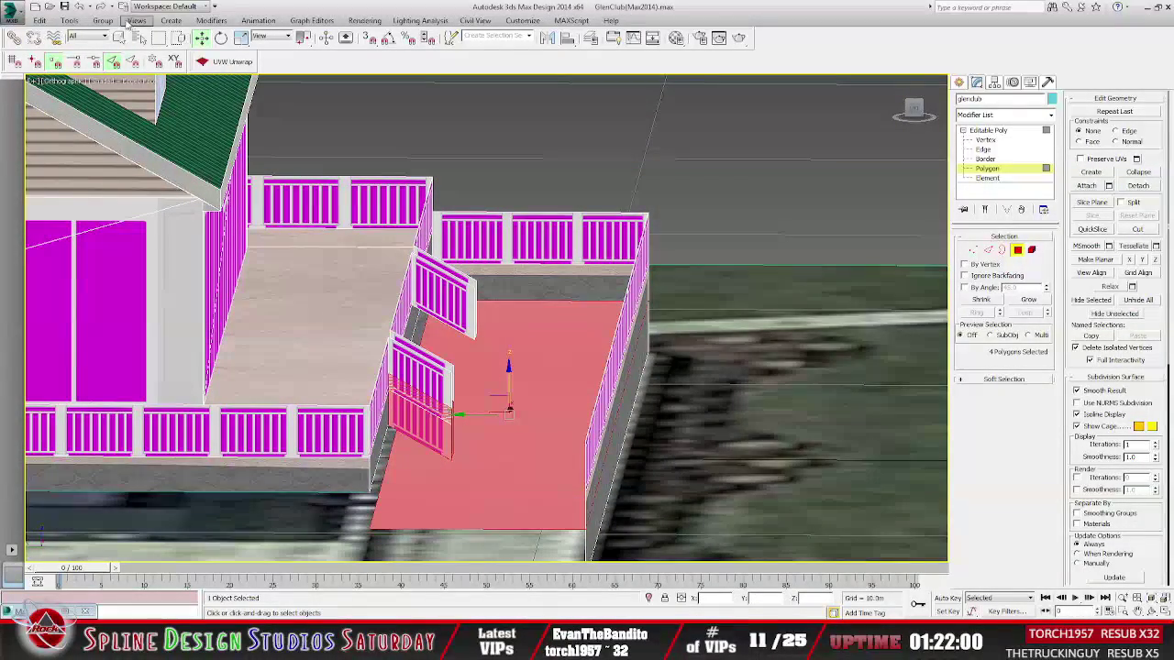
pyautogui.click(80, 7)
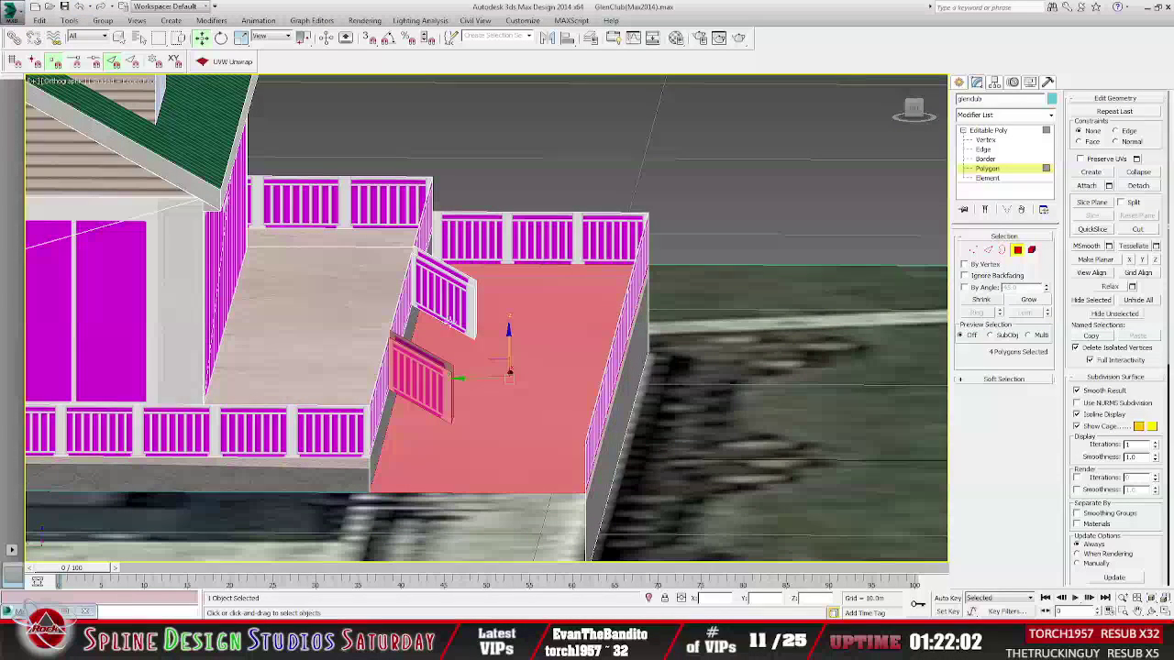
pyautogui.click(494, 370)
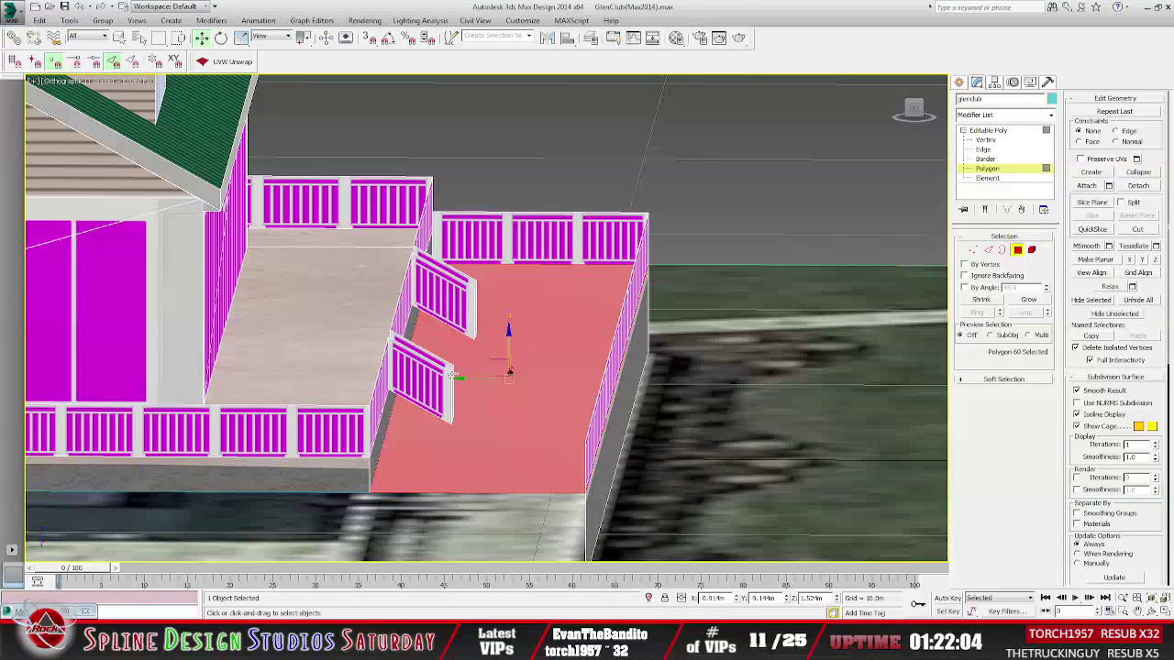
pyautogui.click(706, 394)
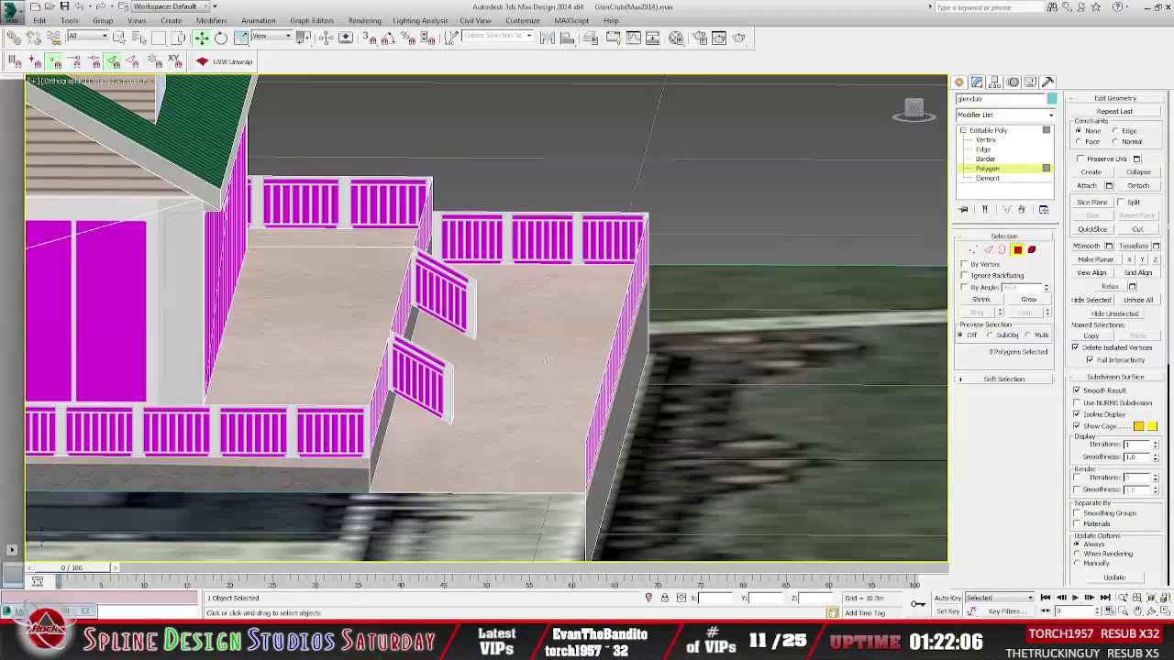
# Try to isolate the same stair's railing polygons for selection from the Left view.
pyautogui.click(415, 375)
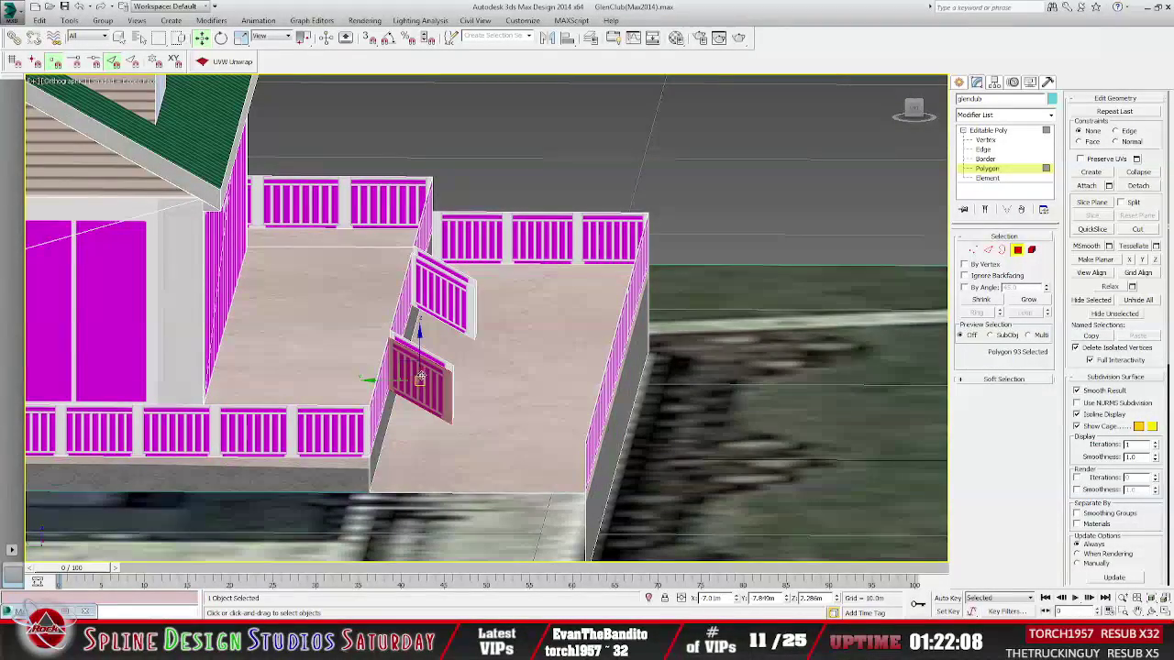
pyautogui.click(914, 112)
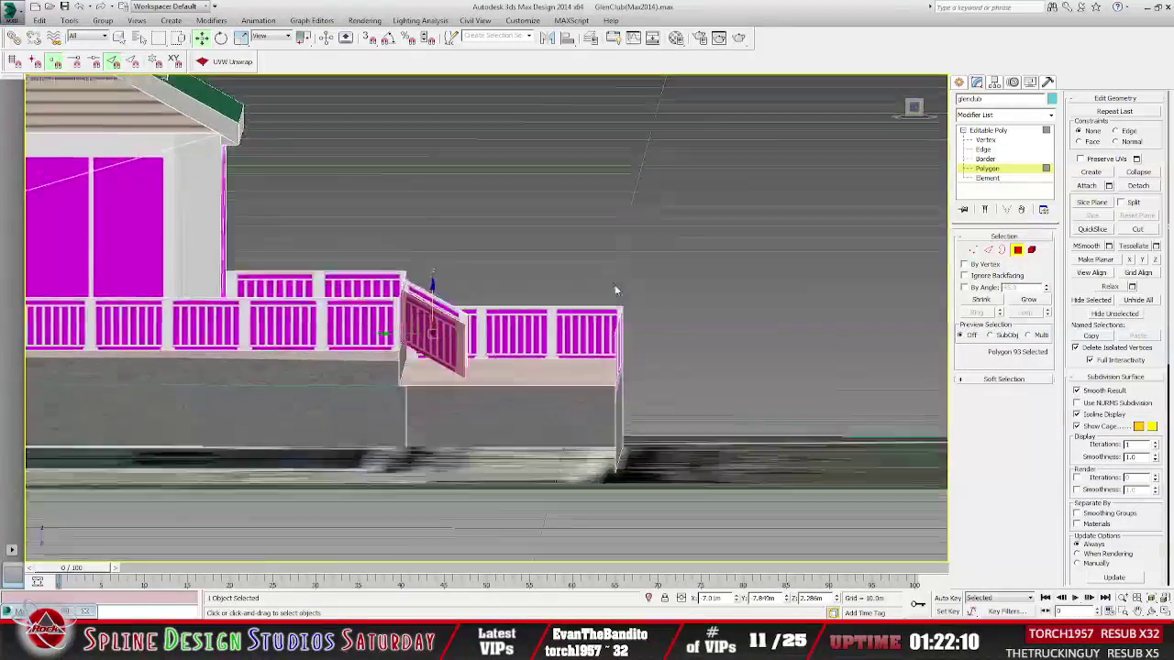
pyautogui.moveTo(433, 240); pyautogui.dragTo(453, 326)
pyautogui.keyDown('alt'); pyautogui.moveTo(504, 316); pyautogui.dragTo(430, 370, button='middle'); pyautogui.keyUp('alt')
pyautogui.click(727, 425)
pyautogui.moveTo(727, 425); pyautogui.dragTo(860, 383, button='middle')
pyautogui.click(913, 108)
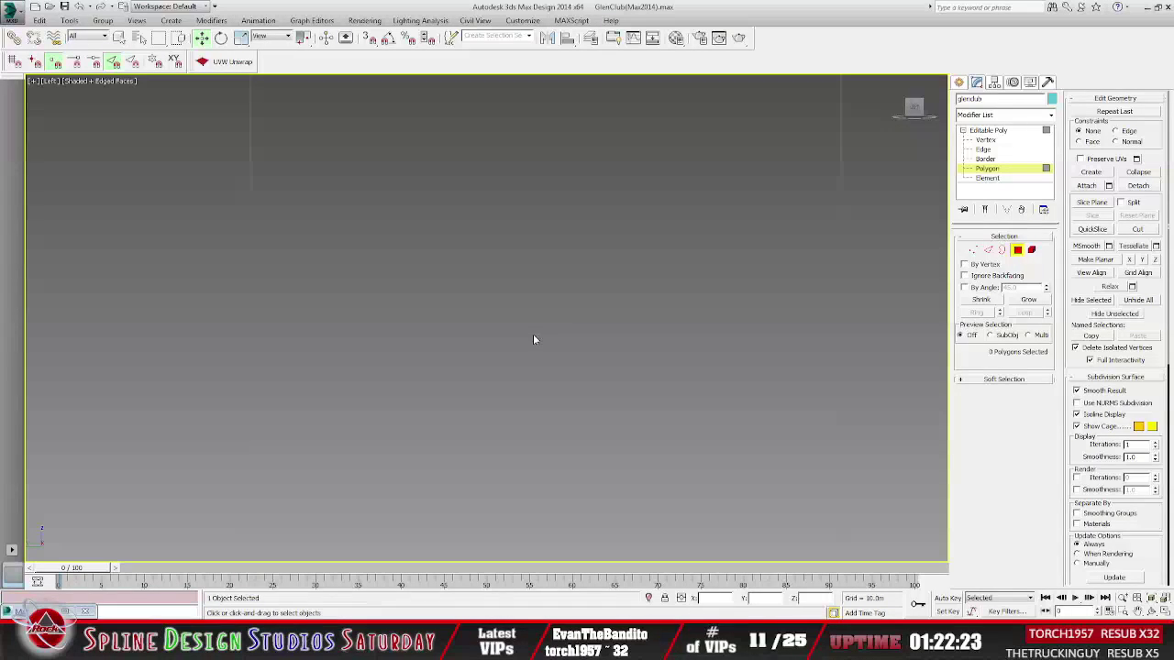
pyautogui.press('z')
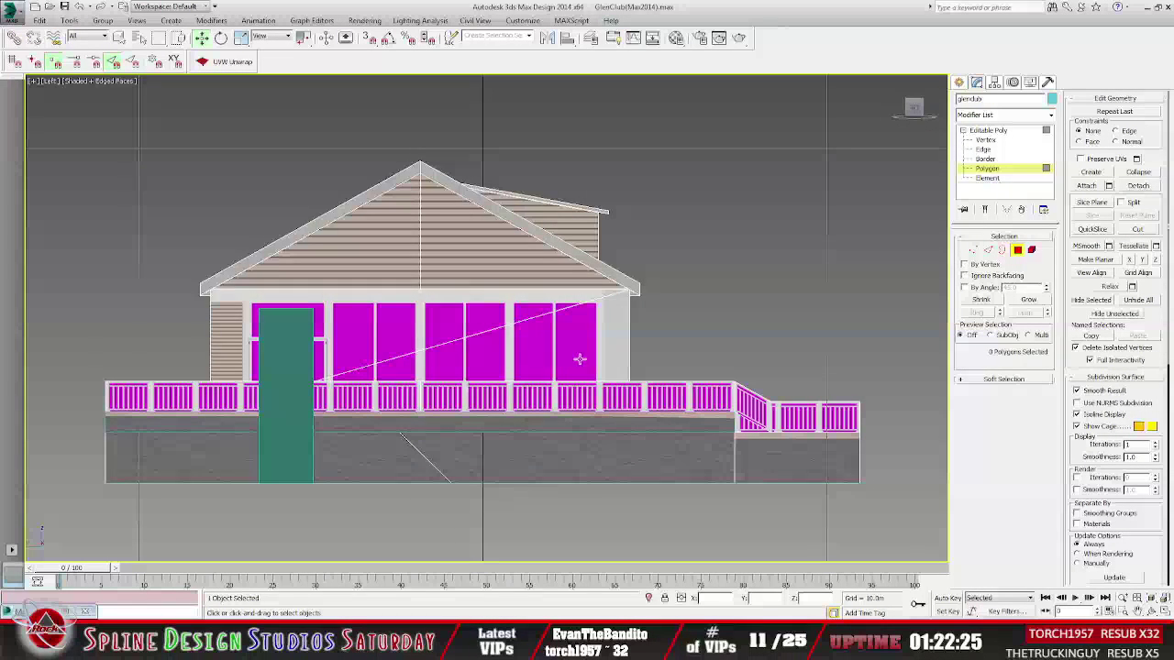
pyautogui.keyDown('alt'); pyautogui.moveTo(579, 359); pyautogui.dragTo(532, 365, button='middle'); pyautogui.keyUp('alt')
# Select all five polygons of the stair nearest the terrace corner, including its steps and both side railings.
pyautogui.moveTo(160, 38); pyautogui.dragTo(168, 134)
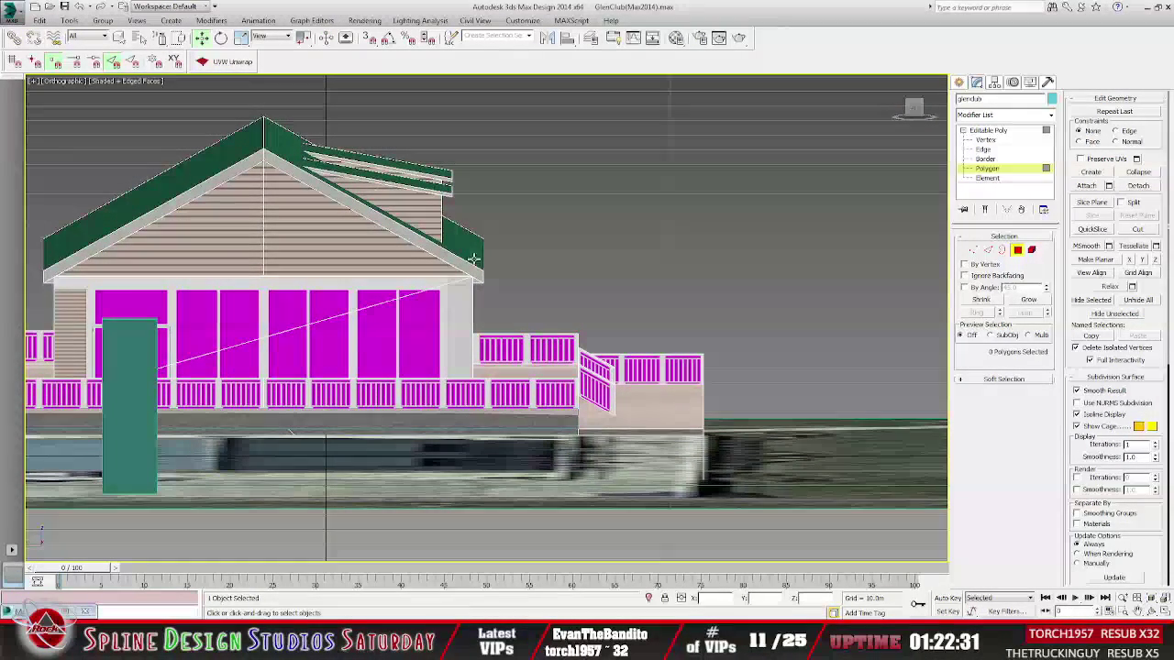
pyautogui.keyDown('alt'); pyautogui.moveTo(449, 238); pyautogui.dragTo(619, 406, button='middle'); pyautogui.keyUp('alt')
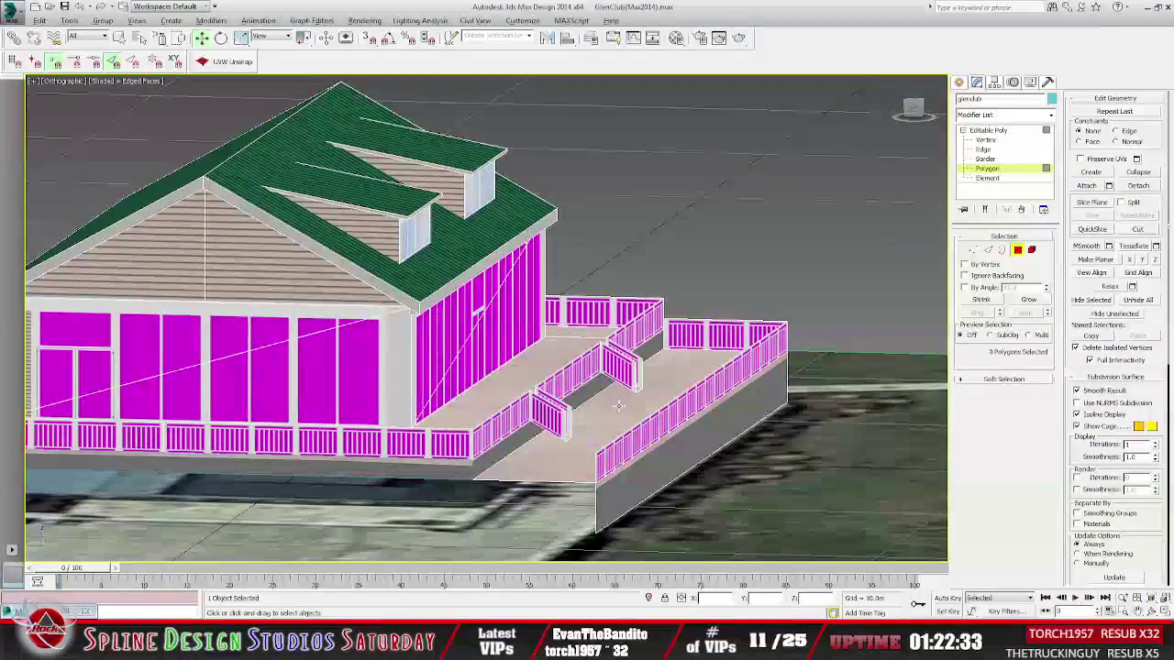
pyautogui.scroll(8, 619, 406)
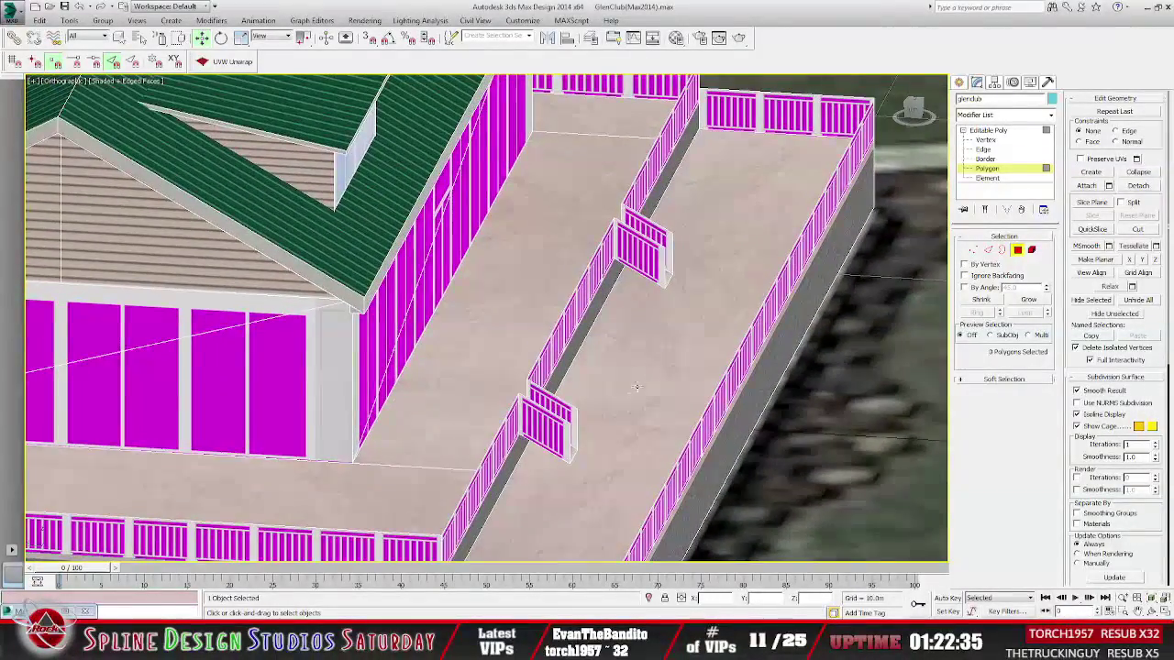
pyautogui.click(550, 431)
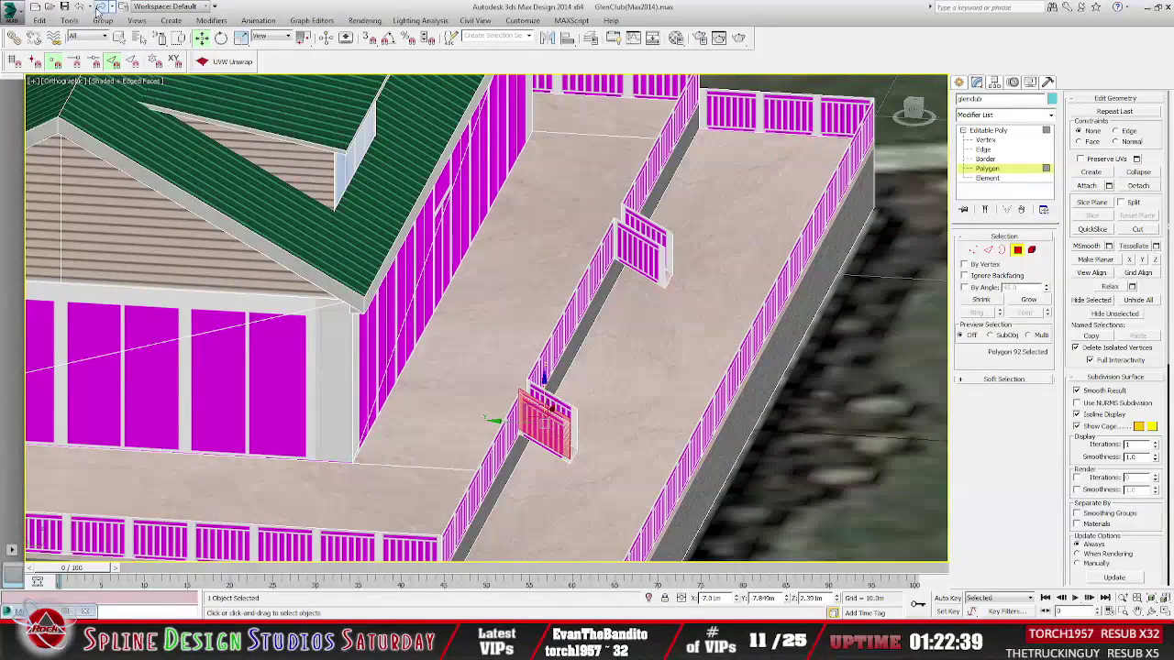
pyautogui.click(118, 37)
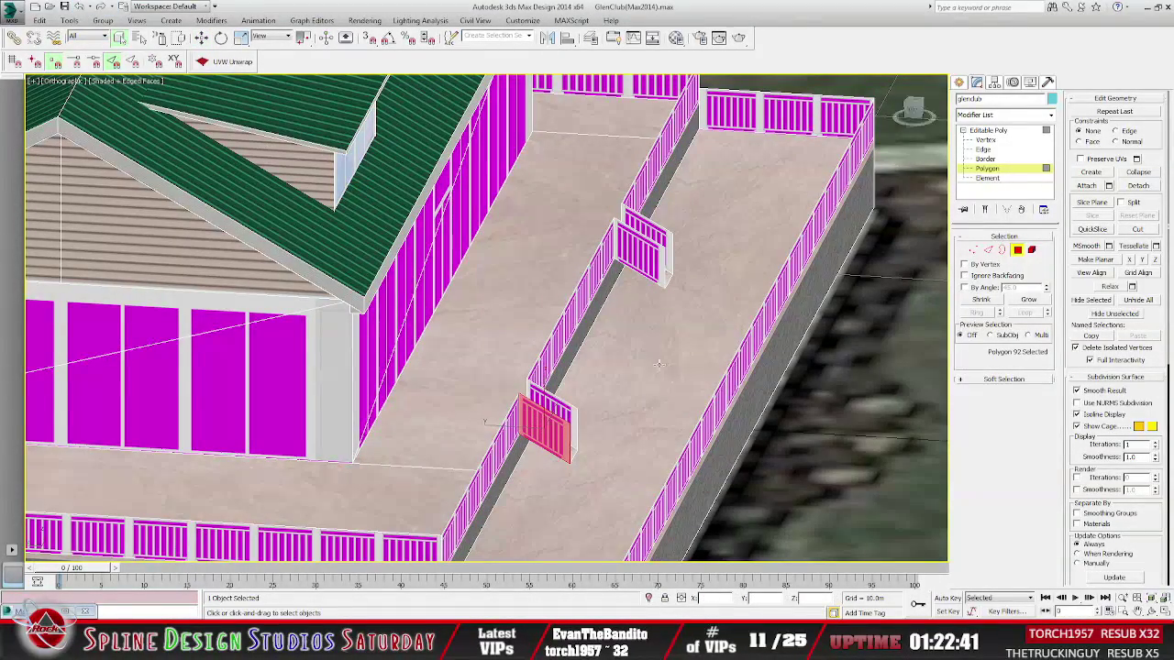
pyautogui.doubleClick(564, 437)
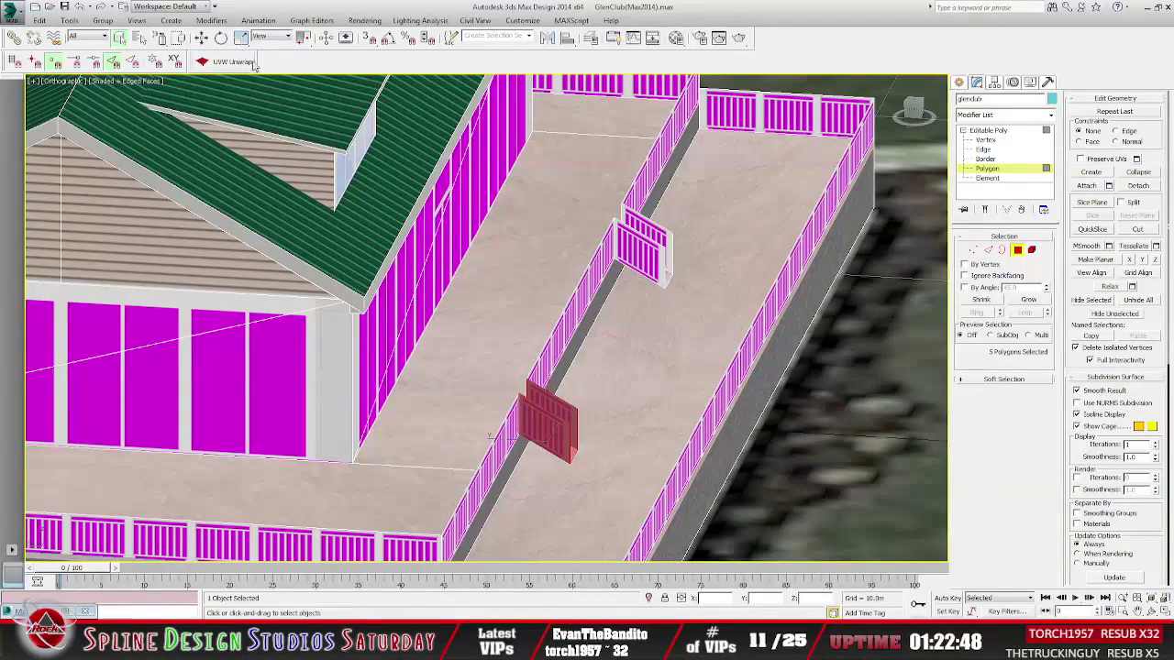
# Detach the selected stair polygons from the glenclub mesh as a separate object named stair.
pyautogui.keyDown('alt'); pyautogui.moveTo(796, 370); pyautogui.dragTo(521, 424, button='middle'); pyautogui.keyUp('alt')
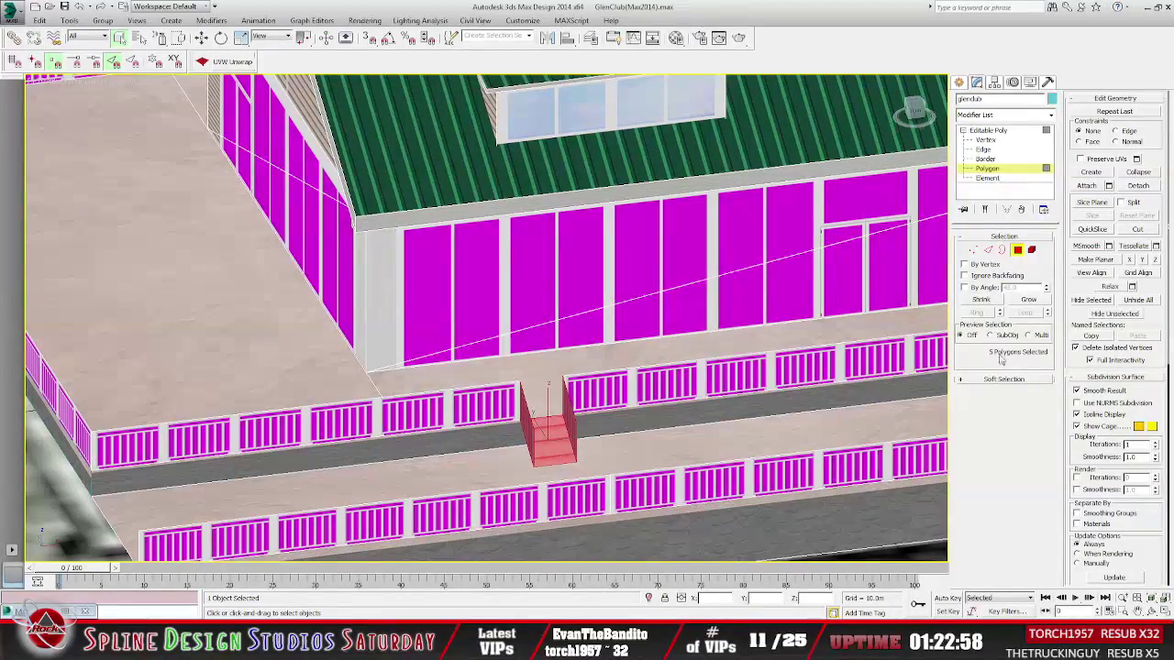
pyautogui.keyDown('alt'); pyautogui.moveTo(733, 341); pyautogui.dragTo(764, 338, button='middle'); pyautogui.keyUp('alt')
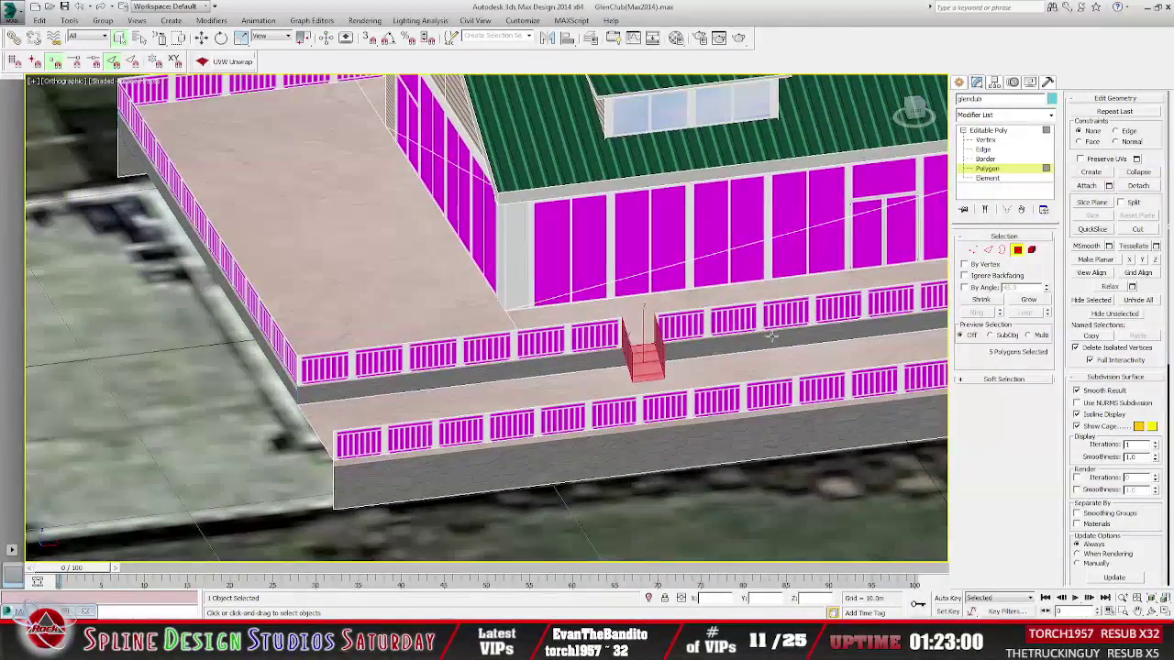
pyautogui.click(1137, 186)
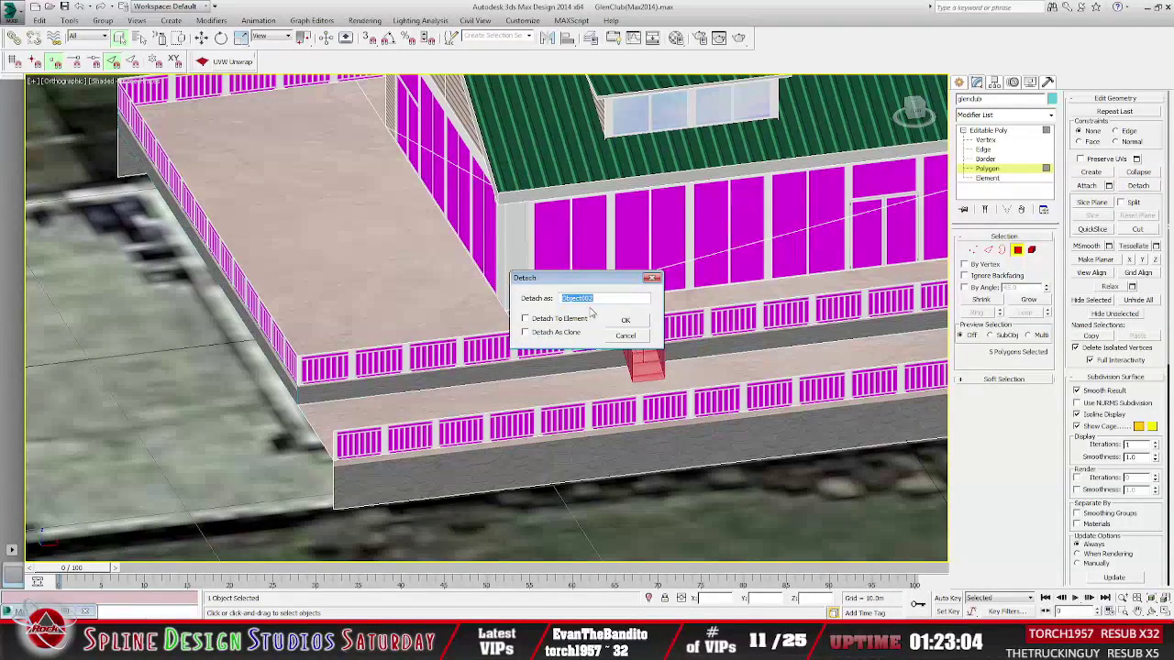
pyautogui.write('stair')
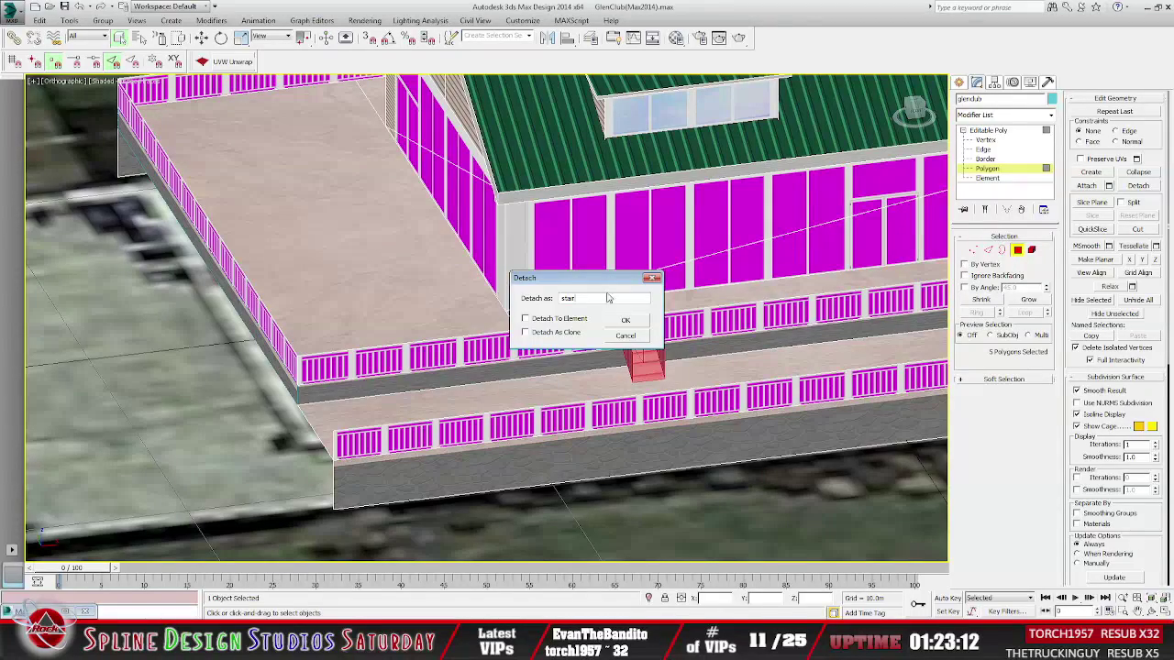
pyautogui.click(627, 323)
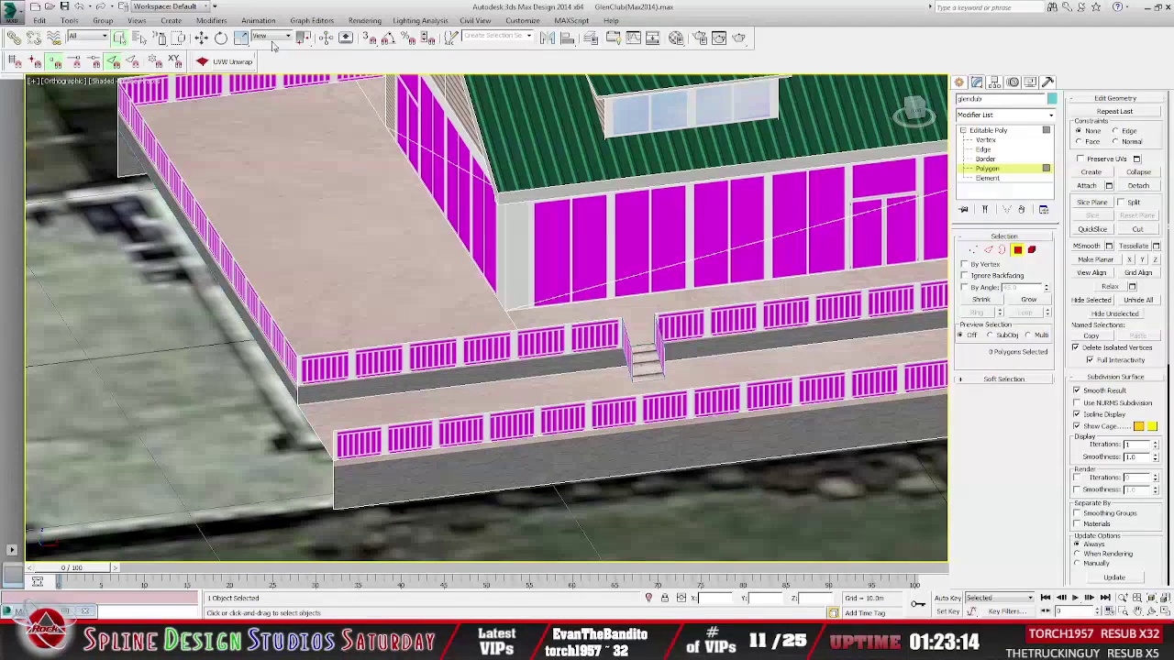
# Select Object001 by name from the scene's object list and inspect the terrace's side edge.
pyautogui.click(136, 39)
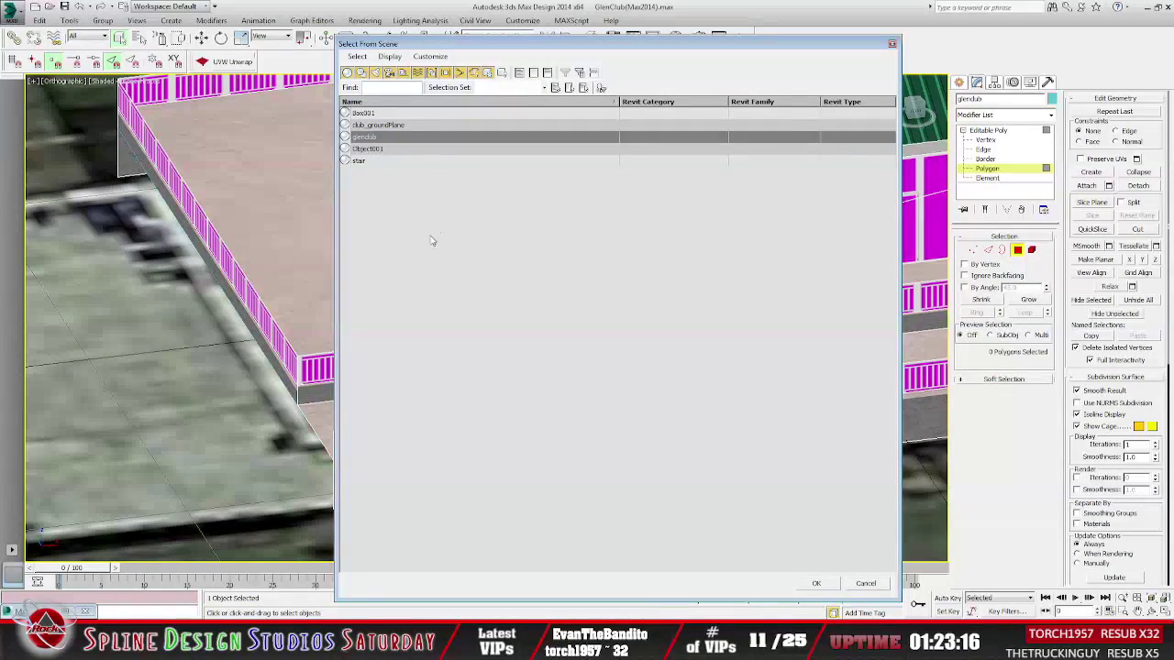
pyautogui.click(376, 148)
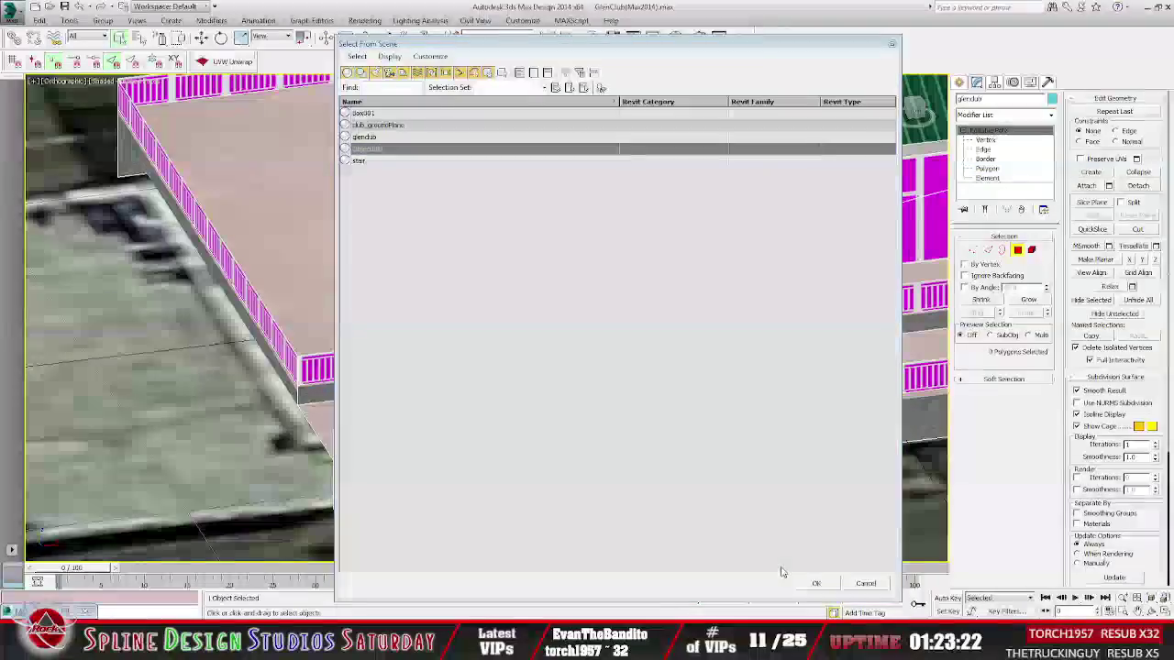
pyautogui.click(819, 584)
pyautogui.keyDown('alt'); pyautogui.moveTo(596, 385); pyautogui.dragTo(659, 362, button='middle'); pyautogui.keyUp('alt')
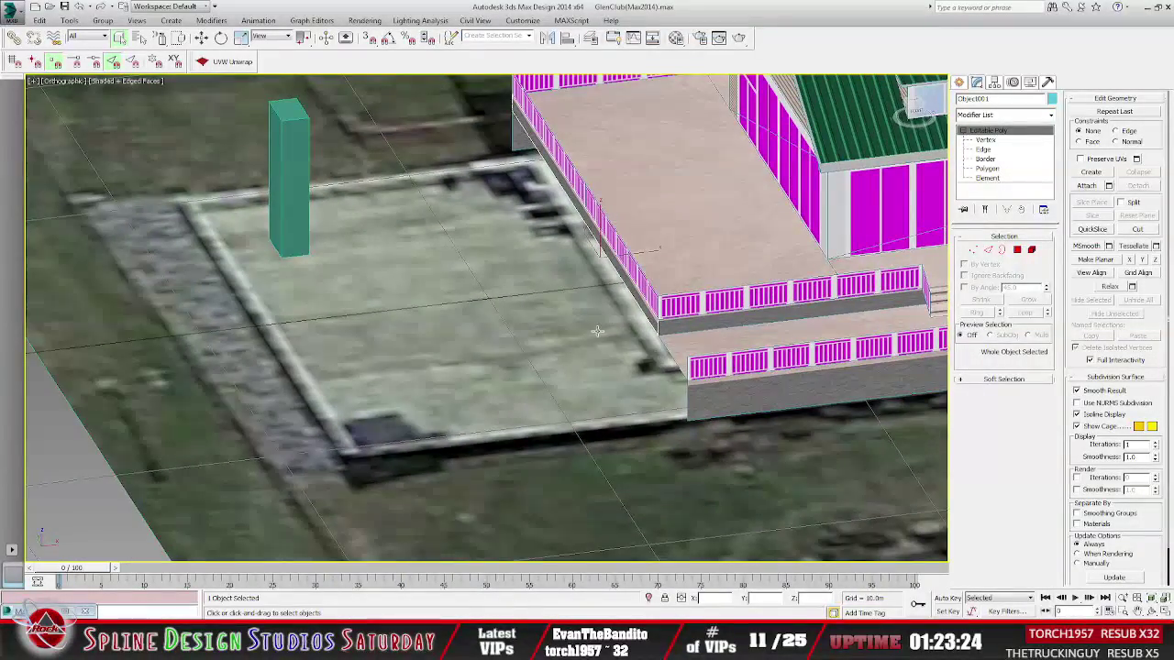
pyautogui.keyDown('alt'); pyautogui.moveTo(281, 134); pyautogui.dragTo(656, 353, button='middle'); pyautogui.keyUp('alt')
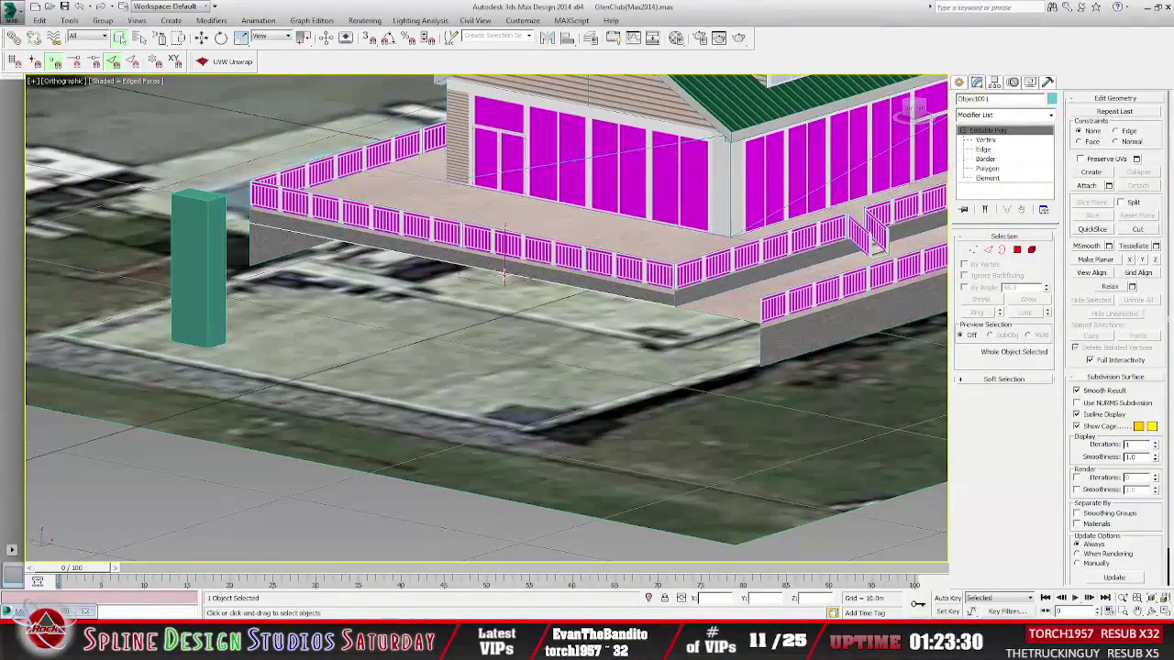
pyautogui.moveTo(652, 277); pyautogui.dragTo(517, 318, button='middle')
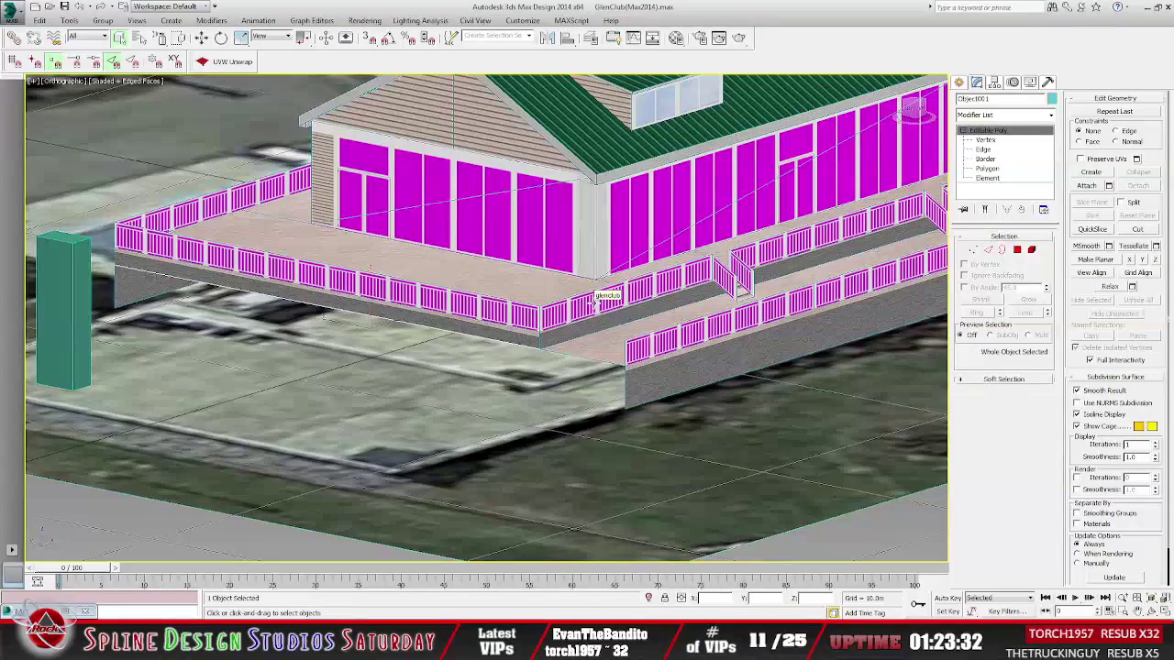
# Select the detached stair object nearest the terrace corner.
pyautogui.click(140, 38)
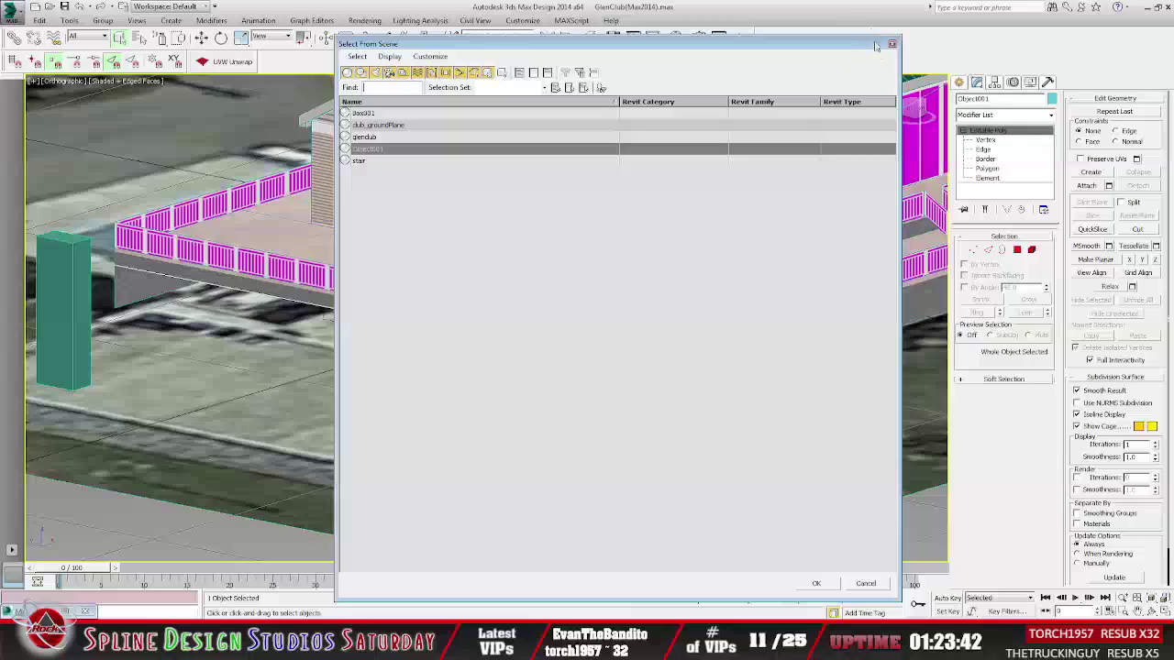
pyautogui.click(816, 583)
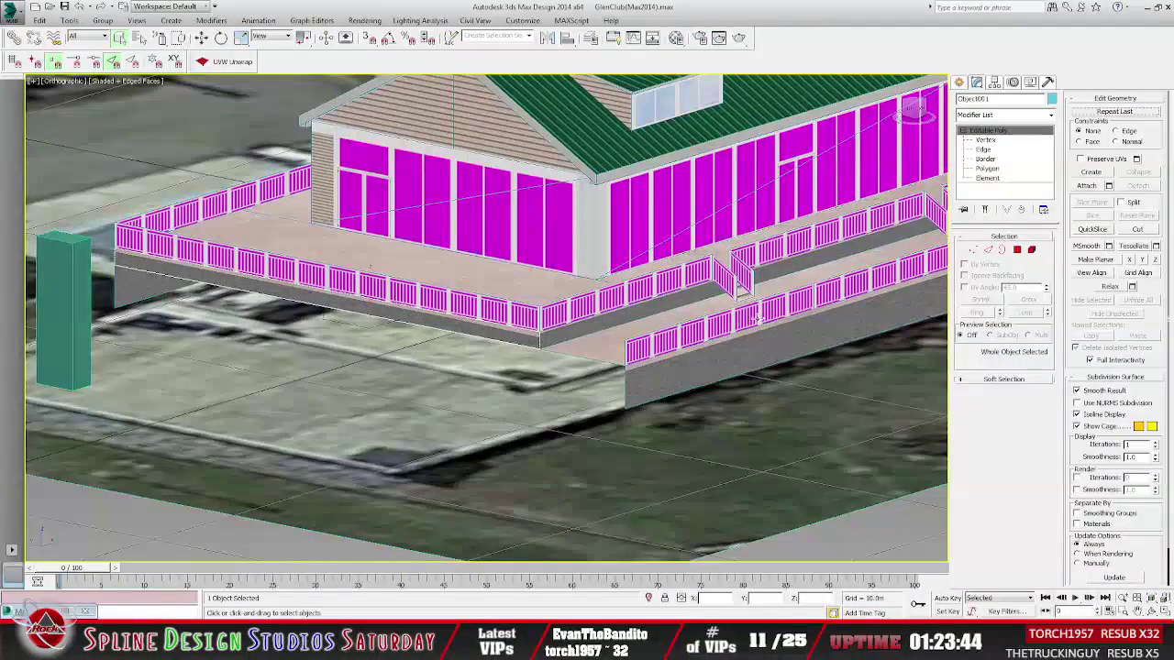
pyautogui.scroll(2, 711, 328)
pyautogui.moveTo(711, 328); pyautogui.dragTo(706, 359, button='middle')
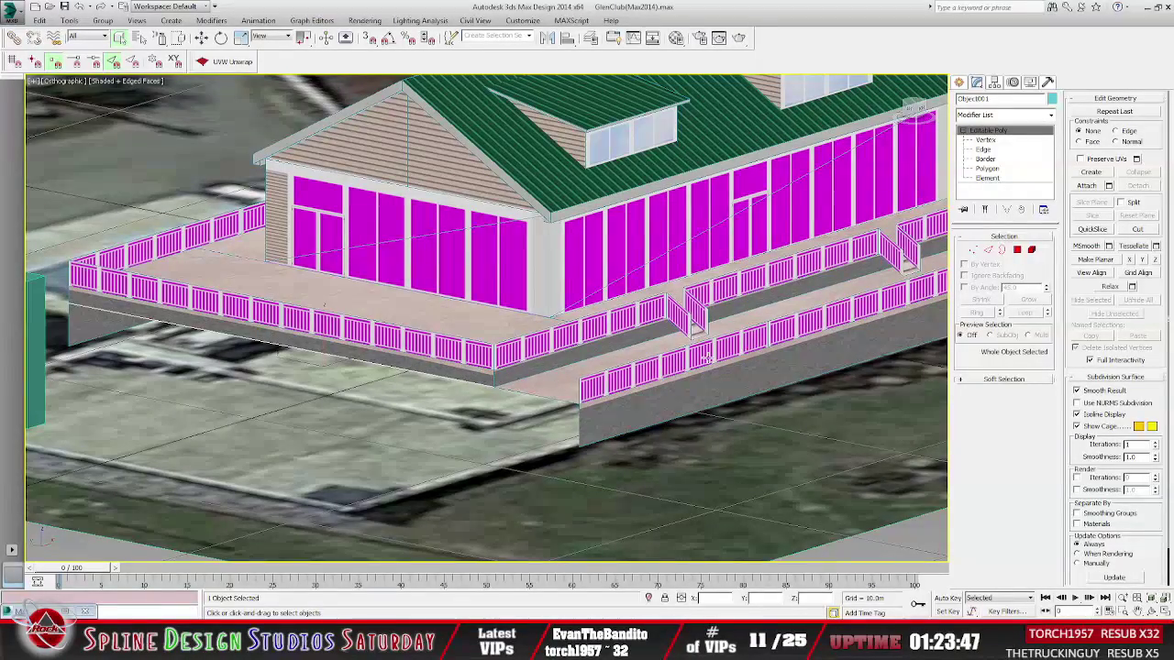
pyautogui.click(686, 314)
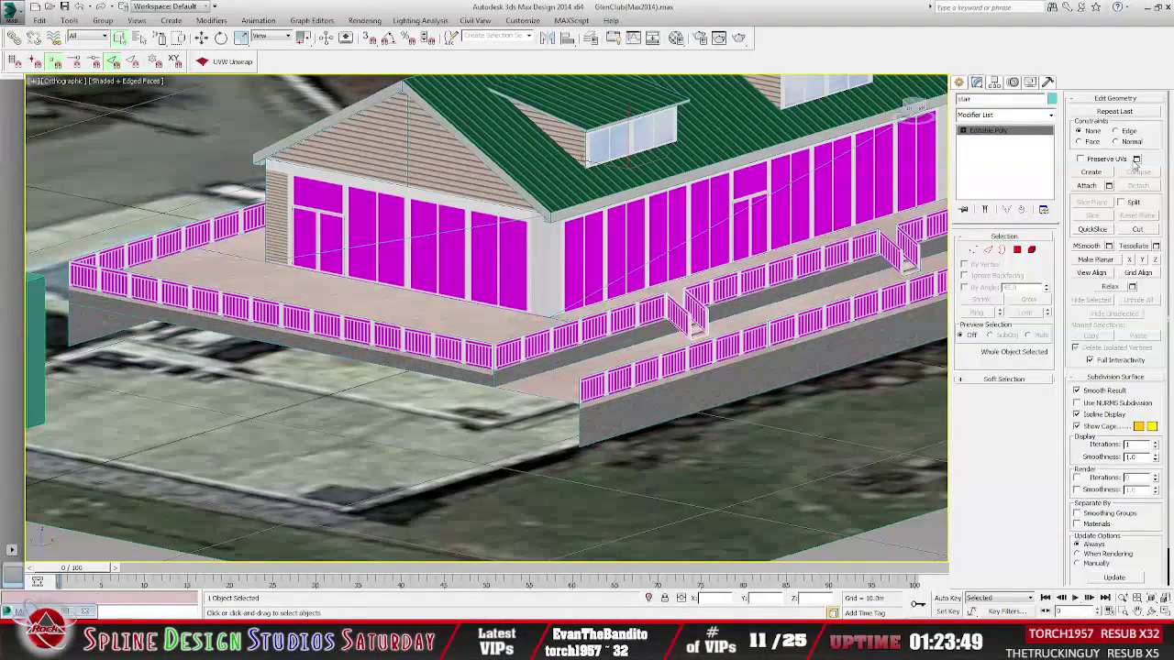
# Center the stair's pivot point on the object using Affect Pivot Only.
pyautogui.click(996, 83)
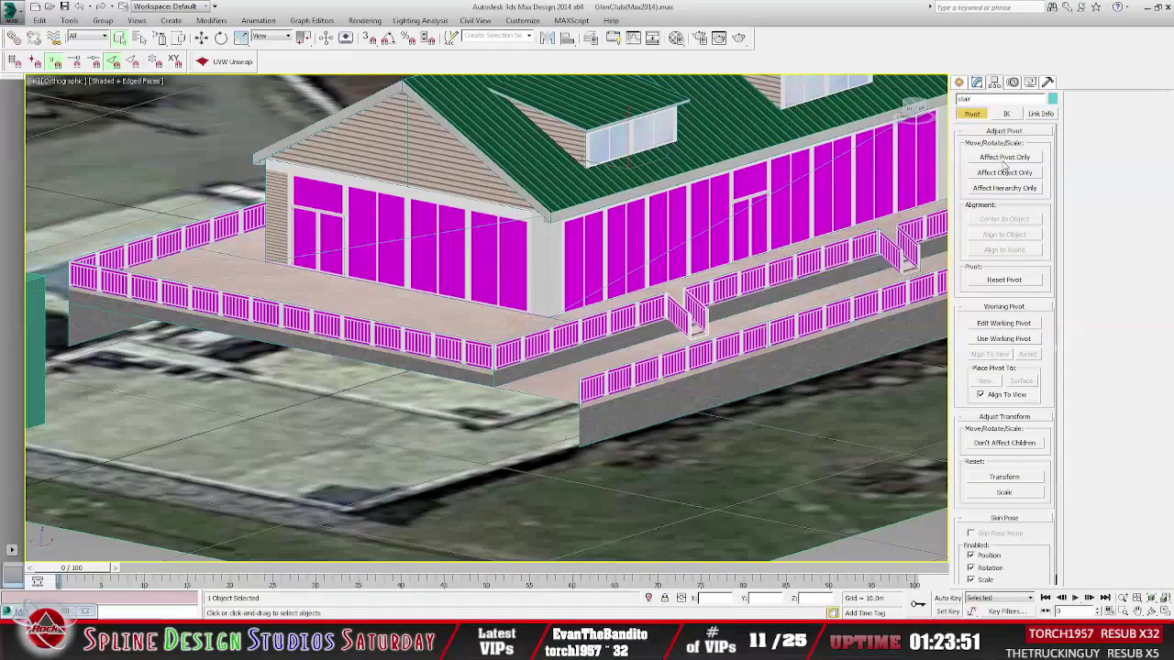
pyautogui.click(1004, 157)
pyautogui.click(1005, 220)
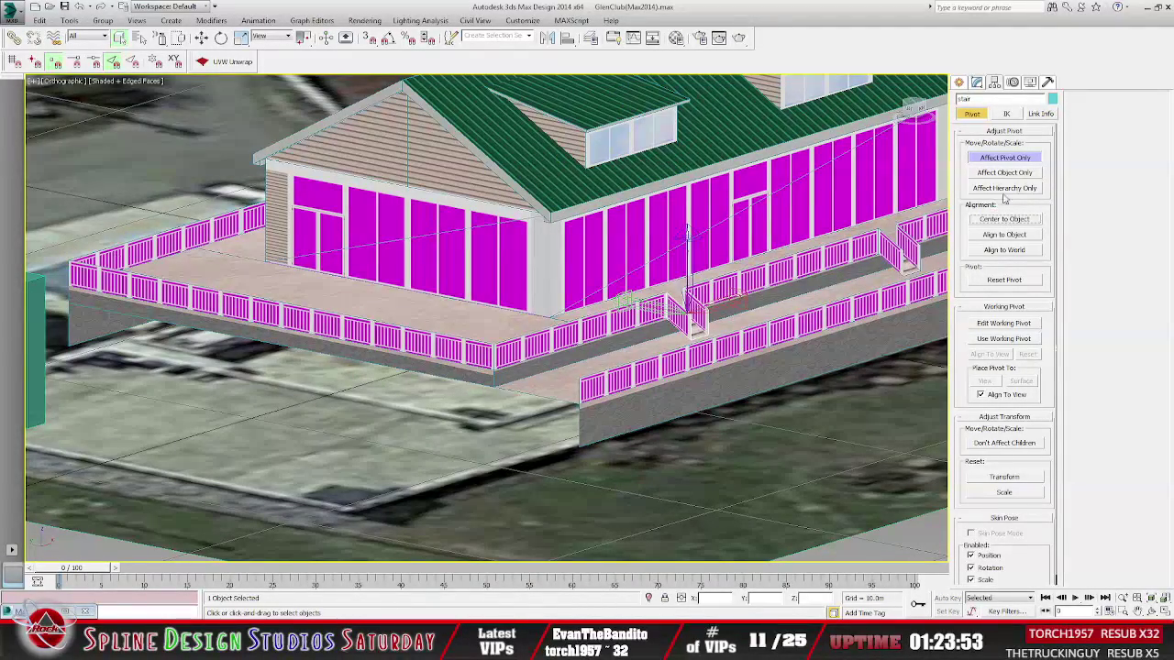
pyautogui.click(1008, 158)
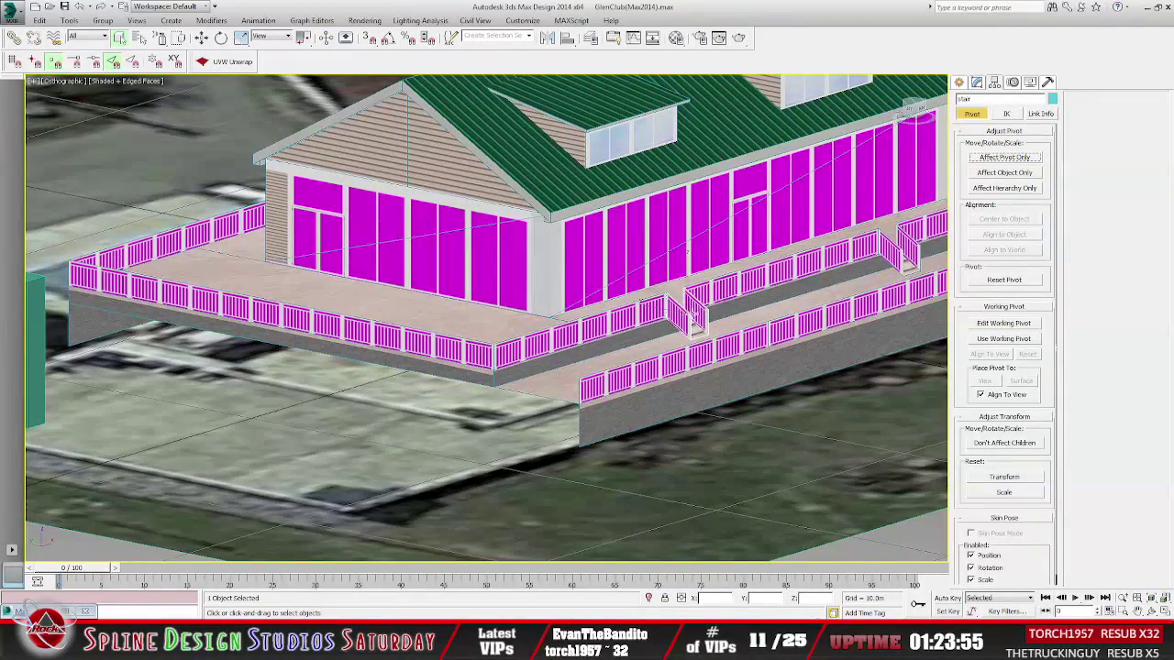
# Clone the stair as an independent copy named stair2.
pyautogui.keyDown('alt'); pyautogui.moveTo(728, 343); pyautogui.dragTo(783, 357, button='middle'); pyautogui.keyUp('alt')
pyautogui.keyDown('alt'); pyautogui.moveTo(783, 357); pyautogui.dragTo(781, 314, button='middle'); pyautogui.keyUp('alt')
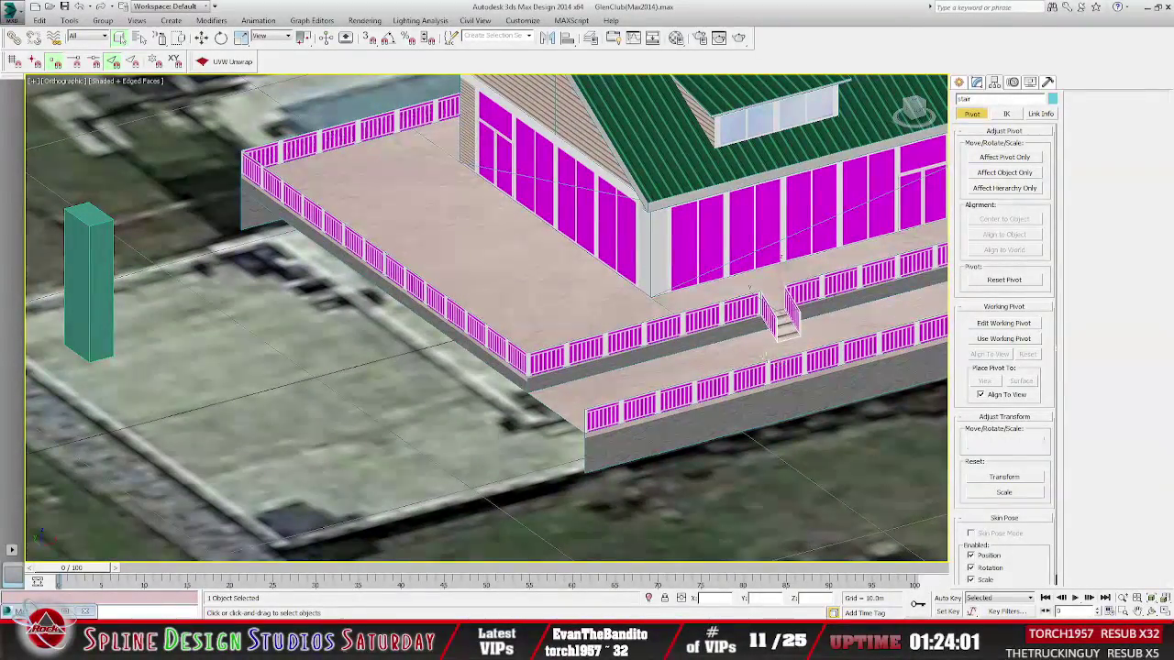
pyautogui.click(40, 20)
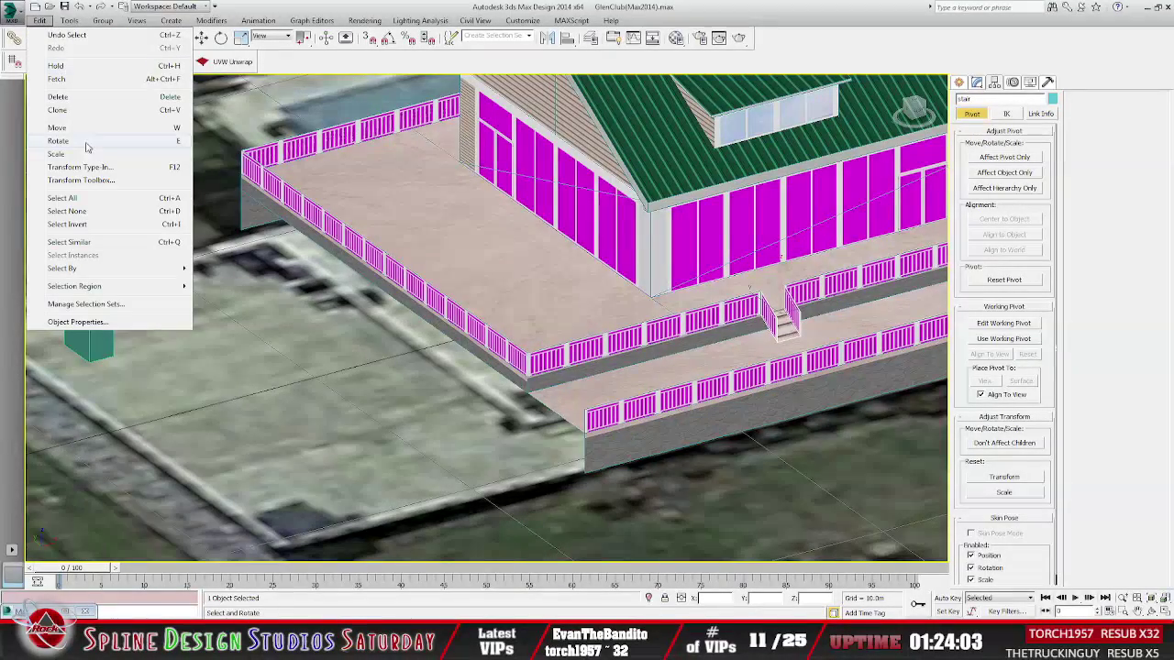
pyautogui.click(78, 110)
pyautogui.click(553, 285)
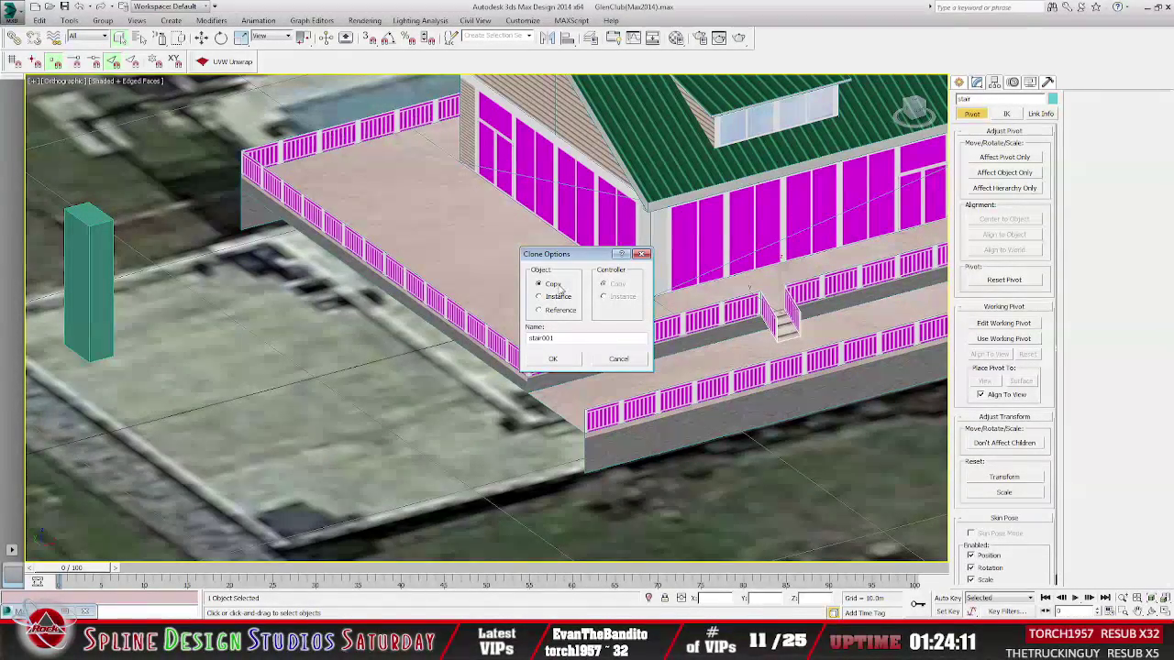
pyautogui.press('BackSpace')
pyautogui.write('2')
pyautogui.click(556, 361)
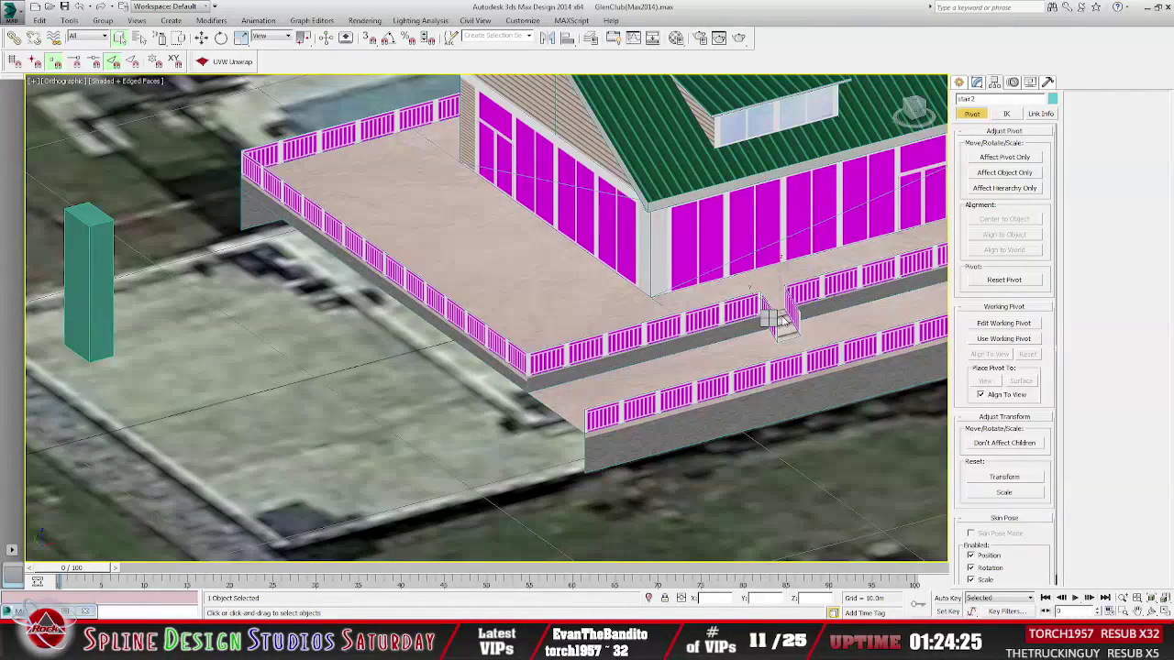
pyautogui.click(41, 21)
pyautogui.click(59, 109)
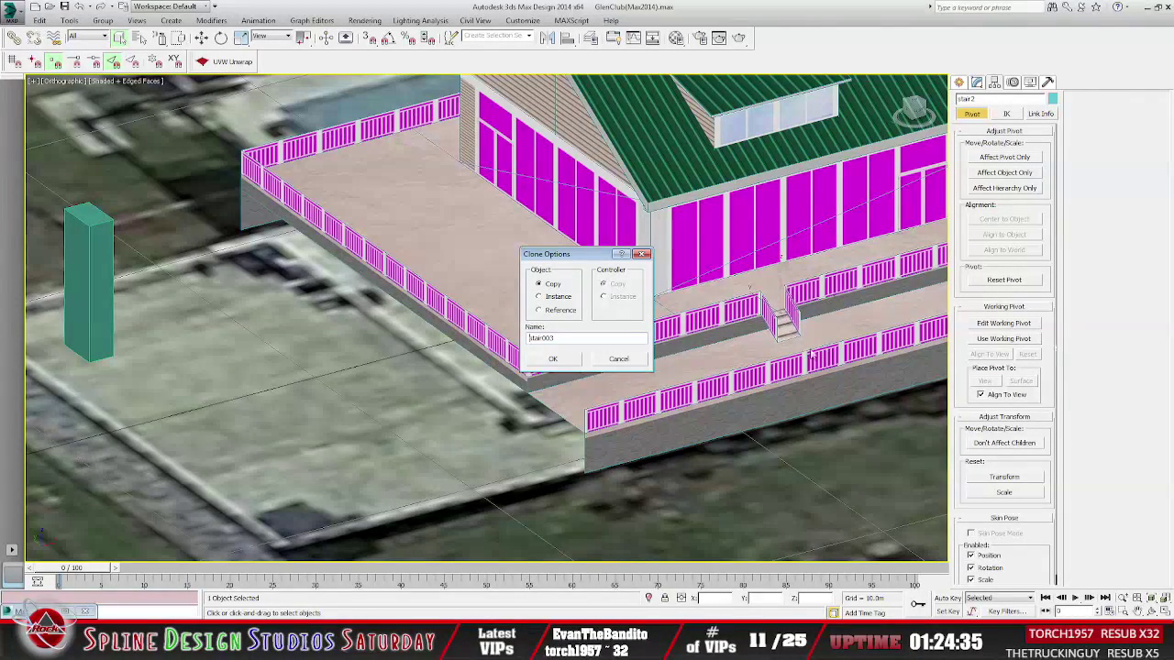
pyautogui.click(618, 360)
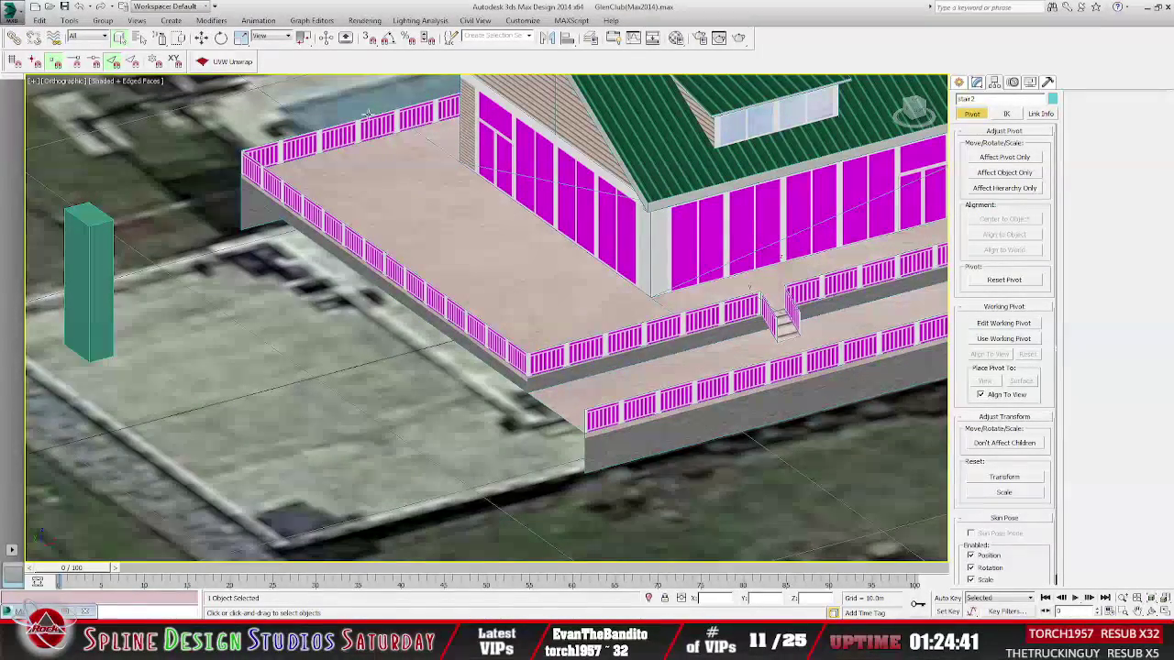
# Activate the Move tool on the stair2 copy.
pyautogui.click(200, 39)
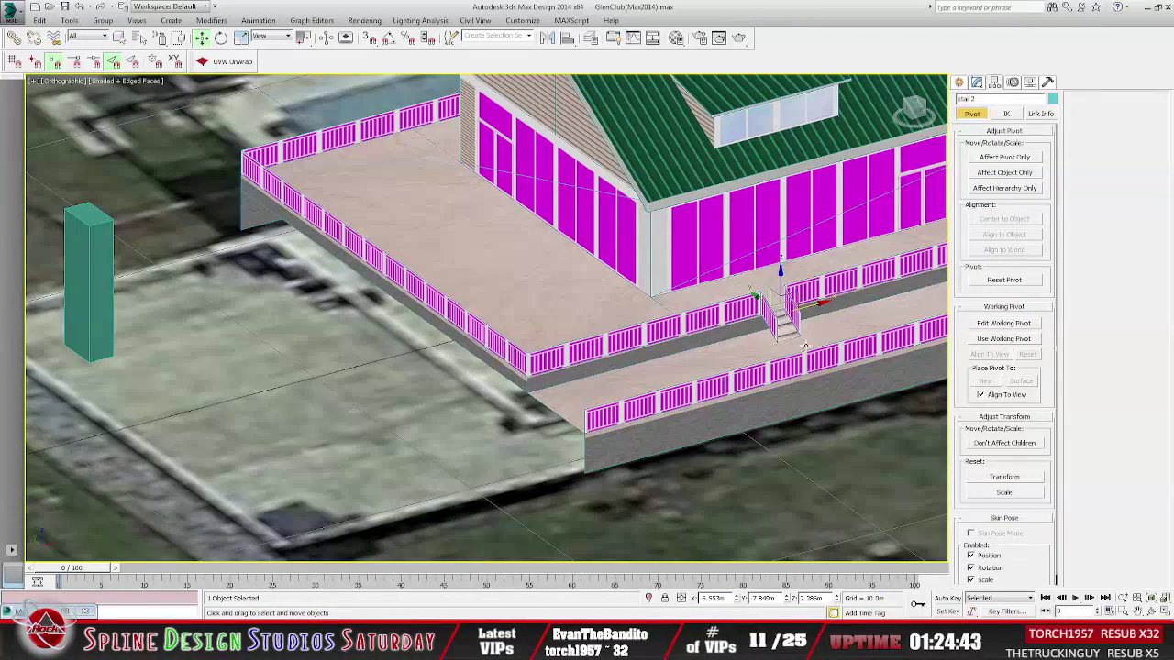
# Copy the deck stairs onto the ground beyond the deck corner and rotate the copy -90° about Z with angle snap.
pyautogui.keyDown('shift'); pyautogui.moveTo(819, 309); pyautogui.dragTo(563, 376); pyautogui.keyUp('shift')
pyautogui.click(388, 39)
pyautogui.click(221, 39)
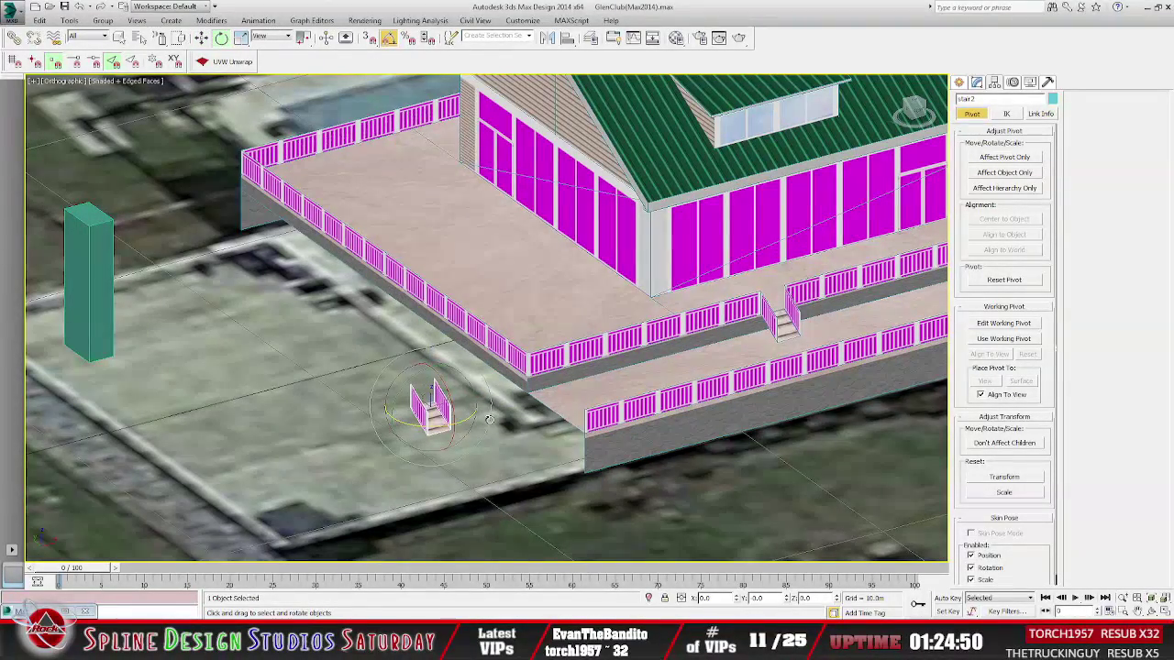
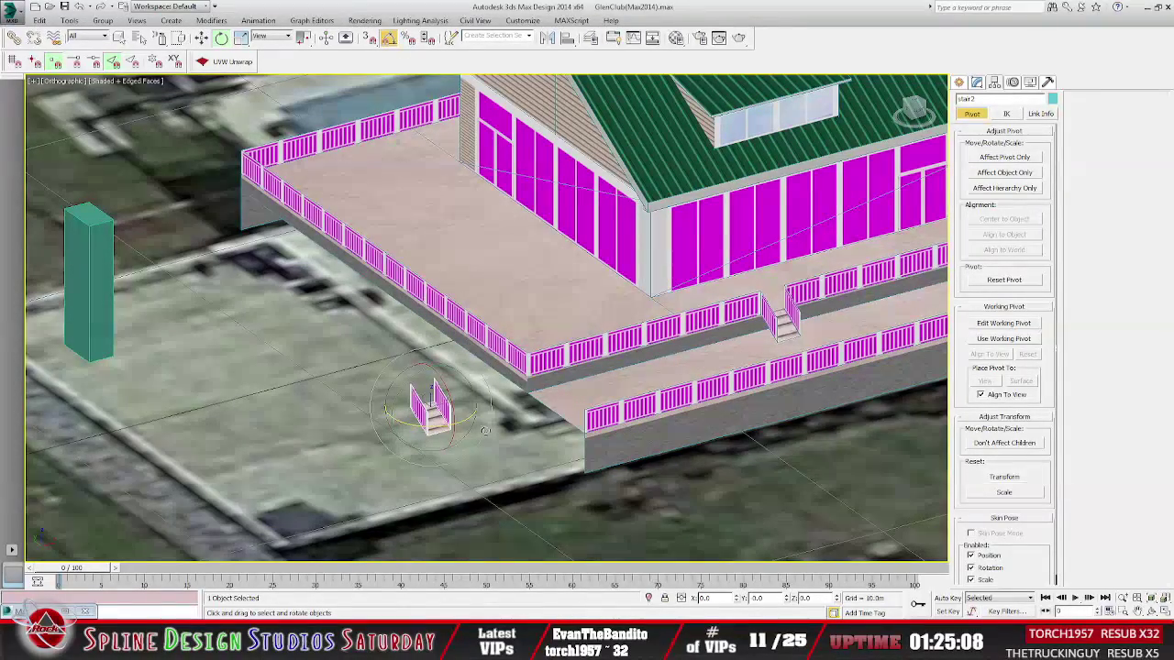
pyautogui.moveTo(392, 413)
pyautogui.mouseDown()
pyautogui.moveTo(403, 424)
pyautogui.moveTo(388, 423)
pyautogui.mouseUp()
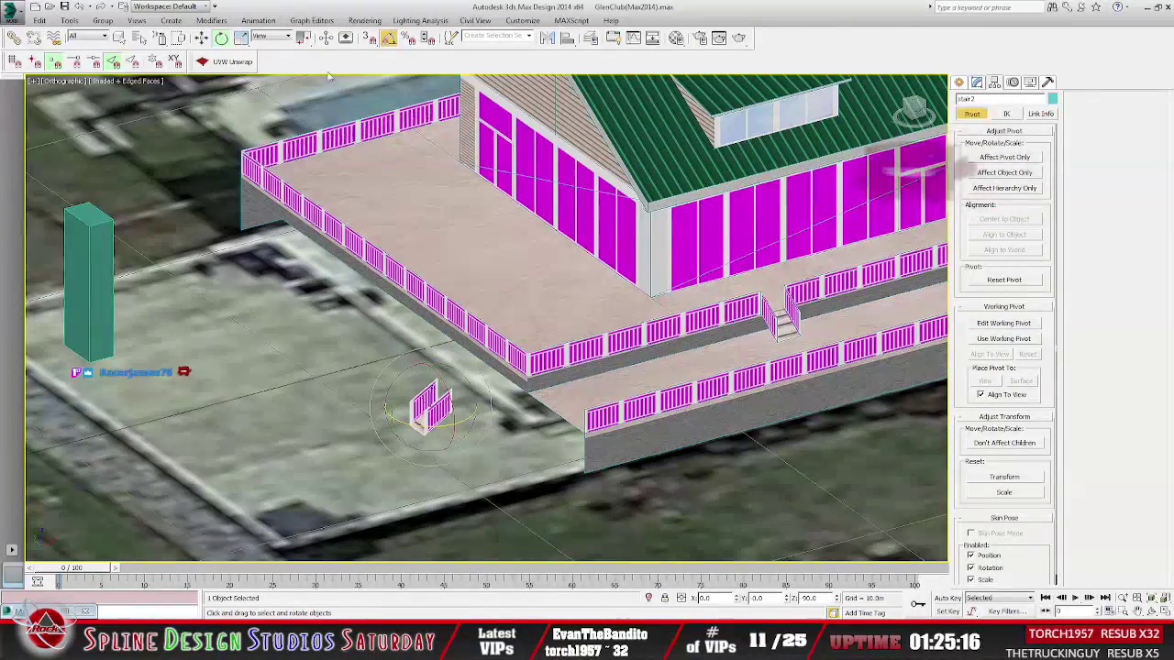
# Move the rotated stair copy along Y toward the far end of the deck and place the green box between it and the deck.
pyautogui.click(201, 38)
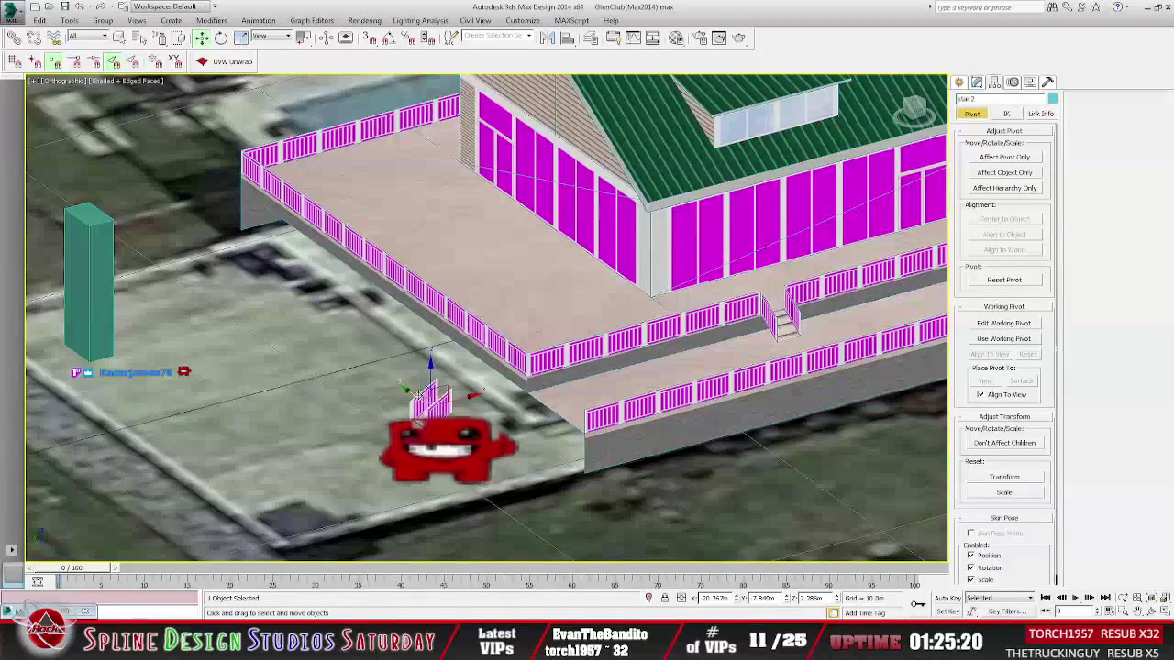
pyautogui.moveTo(414, 395); pyautogui.dragTo(243, 275)
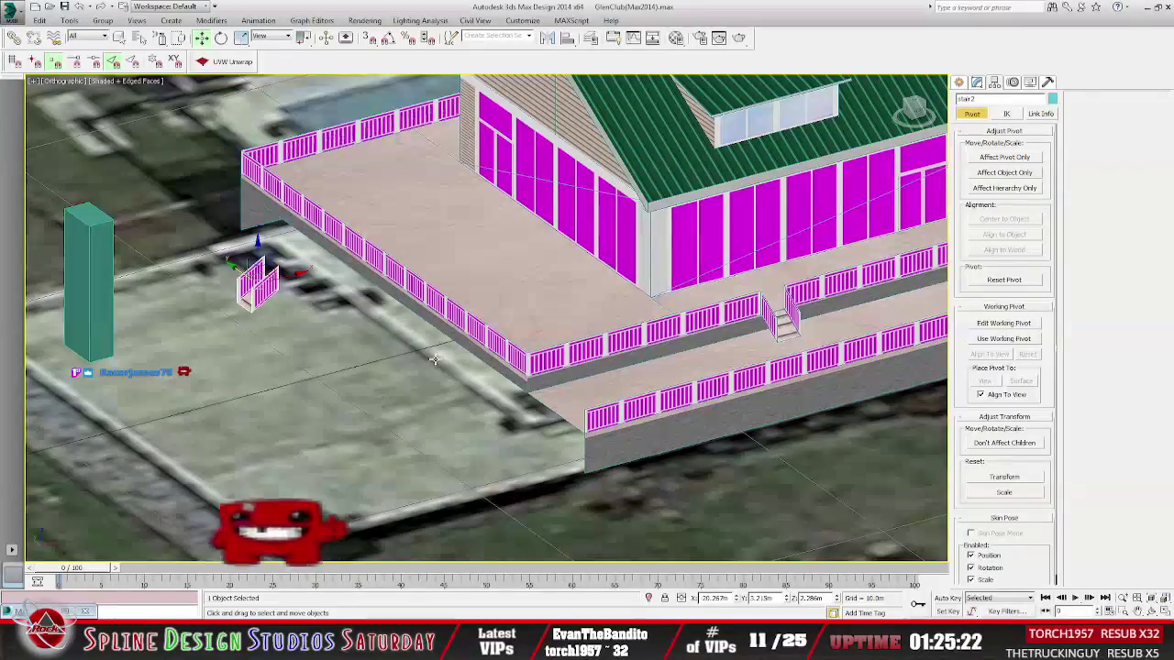
pyautogui.scroll(1, 415, 359)
pyautogui.moveTo(415, 360); pyautogui.dragTo(598, 393, button='middle')
pyautogui.click(342, 345)
pyautogui.moveTo(344, 401); pyautogui.dragTo(443, 274)
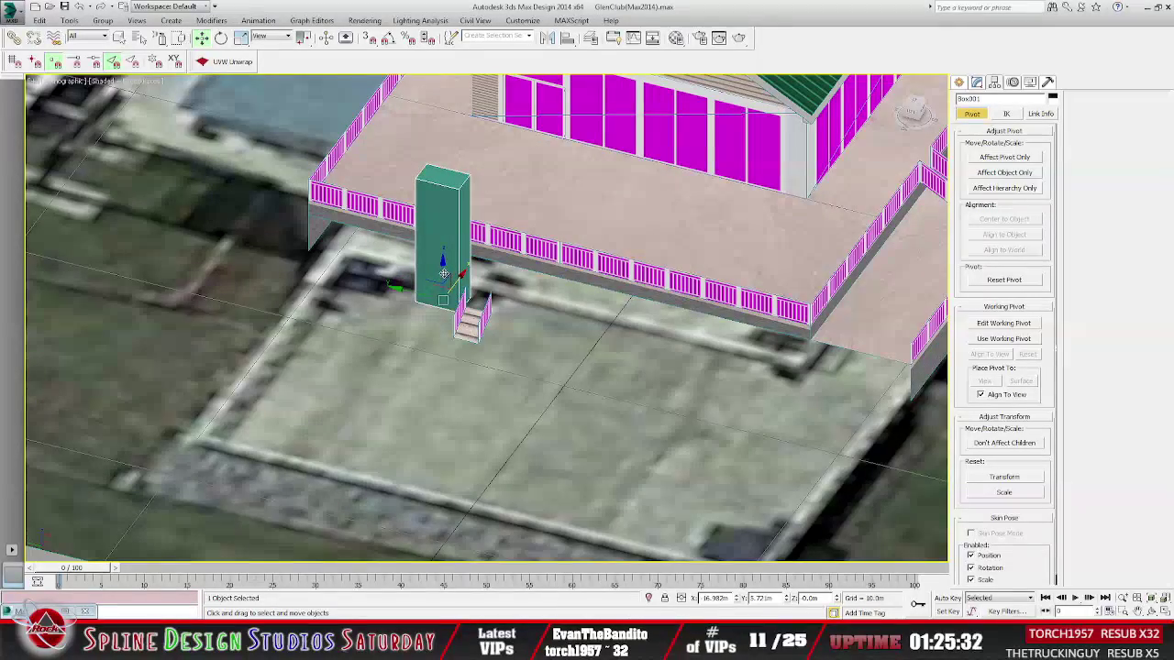
# Centre the stair copy in front of the green box and move it up close, at about X -18.04 m, Y 5.78 m.
pyautogui.click(473, 326)
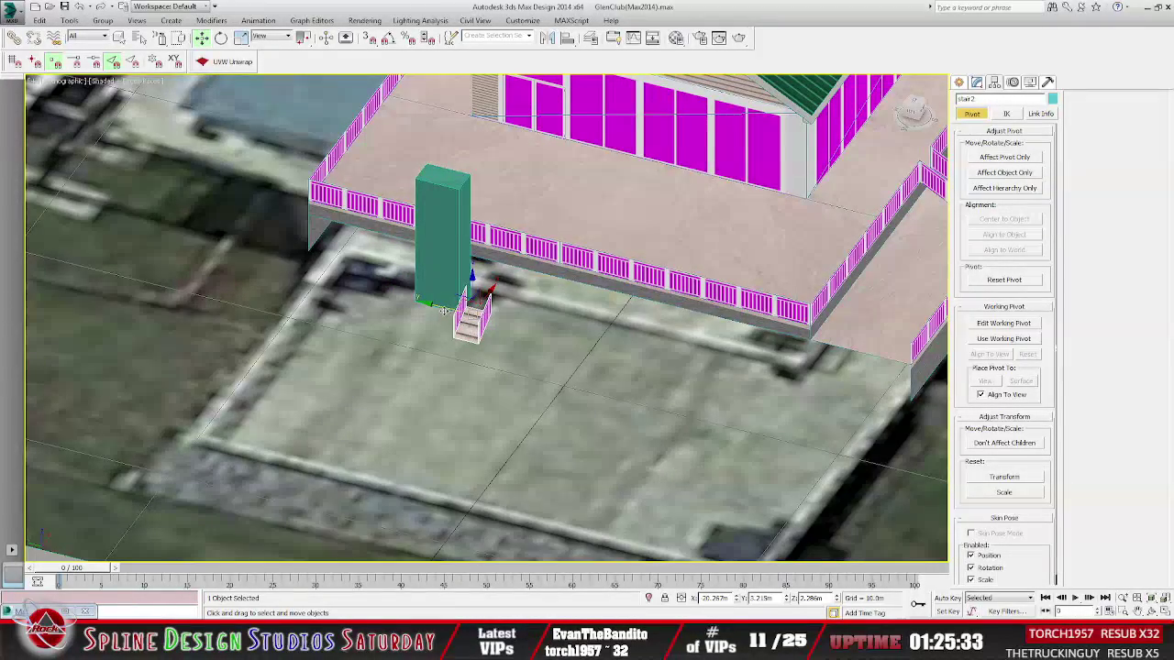
pyautogui.moveTo(442, 312); pyautogui.dragTo(394, 298)
pyautogui.scroll(3, 529, 321)
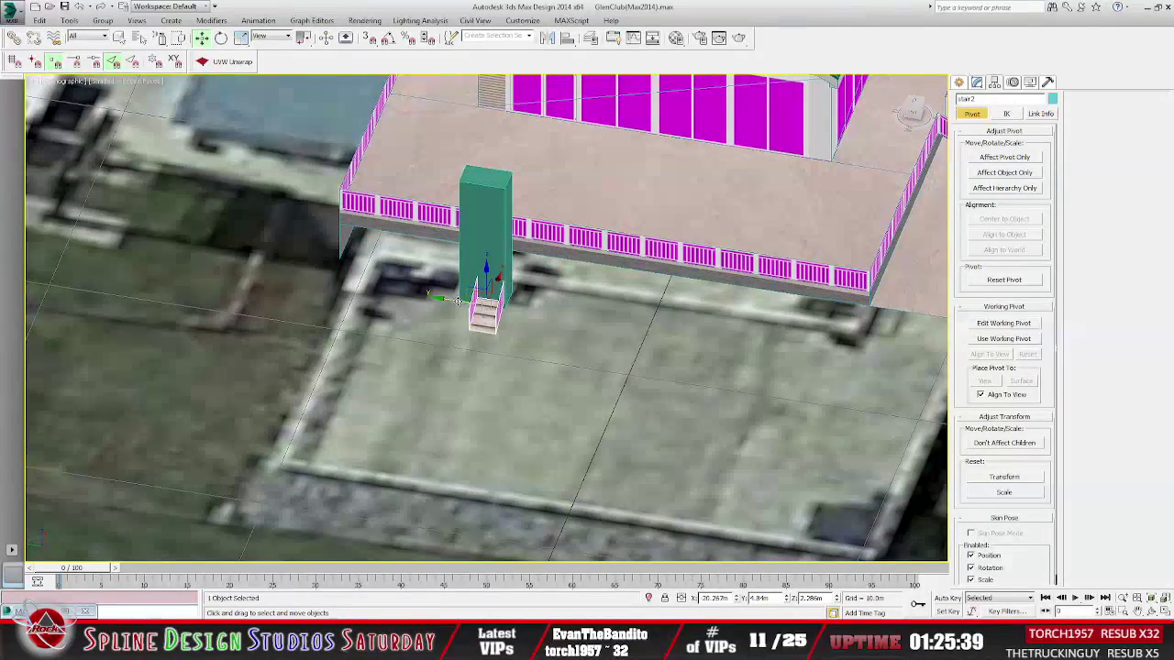
pyautogui.click(914, 105)
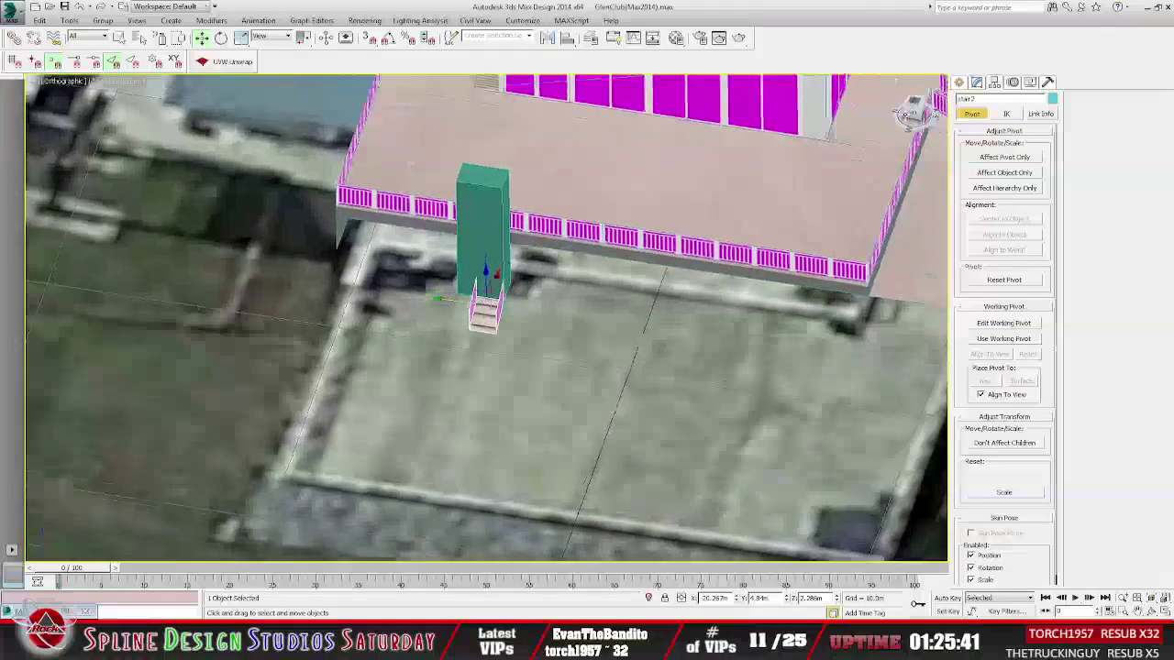
pyautogui.moveTo(452, 315); pyautogui.dragTo(422, 314)
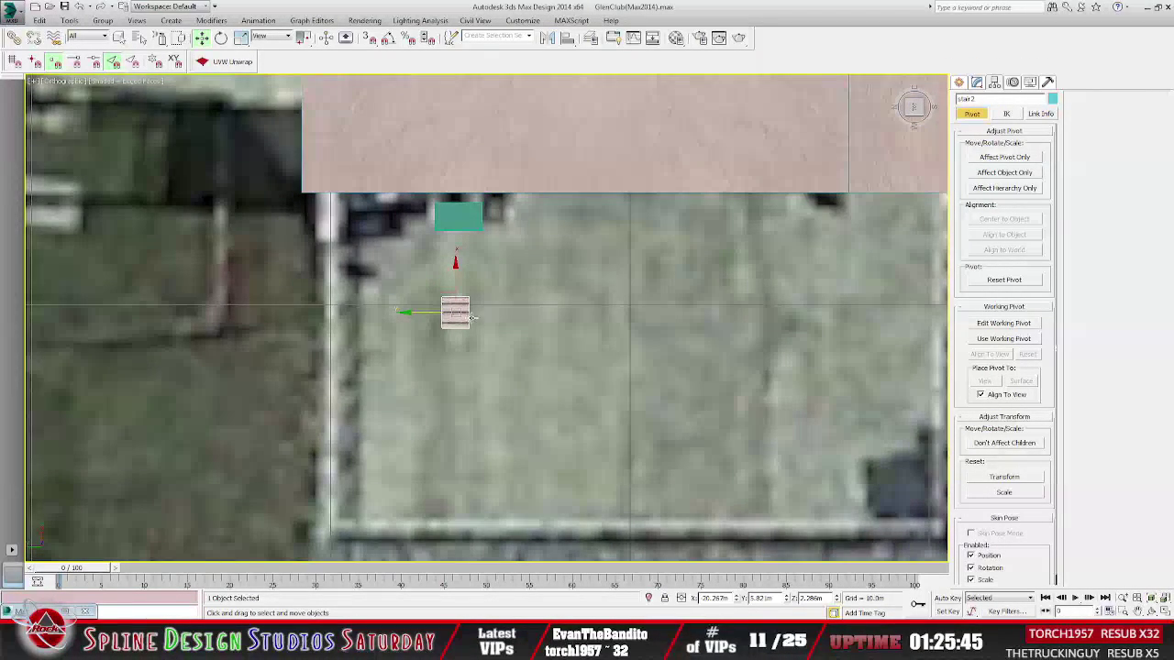
pyautogui.moveTo(456, 266); pyautogui.dragTo(458, 206)
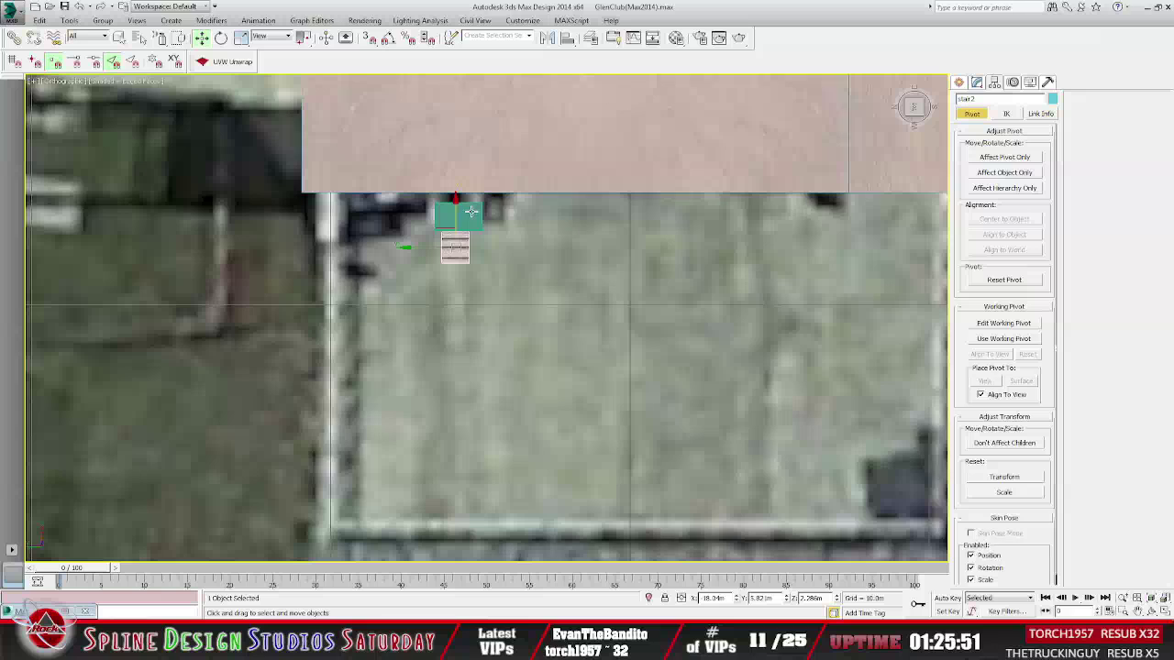
pyautogui.moveTo(422, 248); pyautogui.dragTo(429, 248)
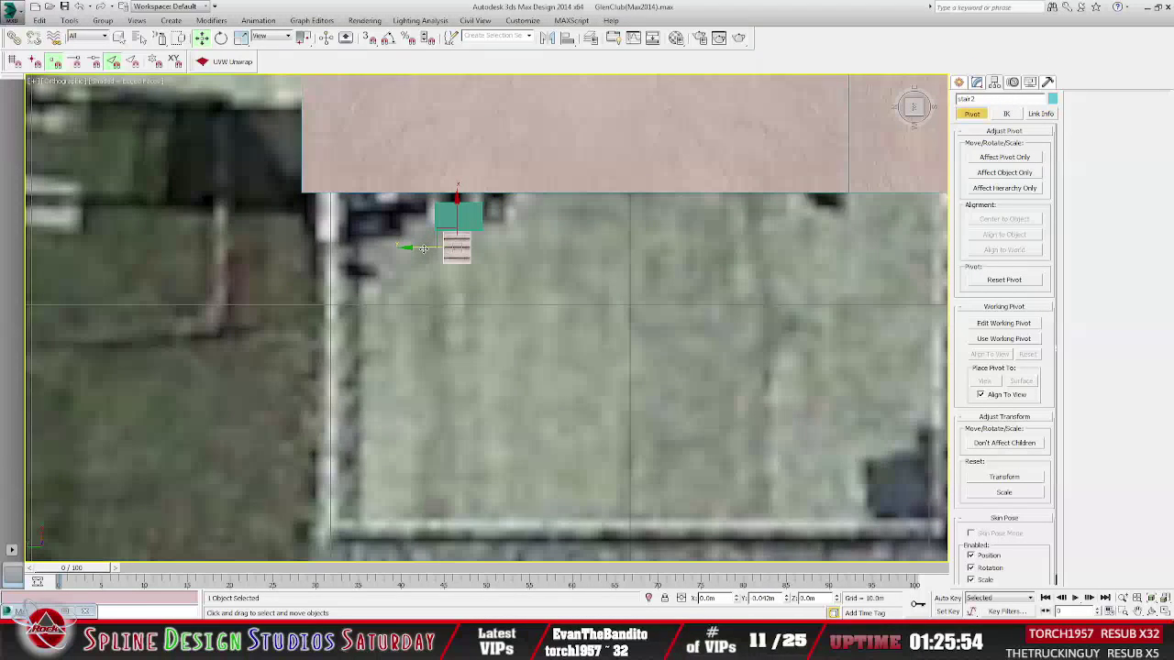
# Move the green box about 0.36 m along X against the deck edge and bring the stairs up against it at about X -17.65 m.
pyautogui.click(457, 209)
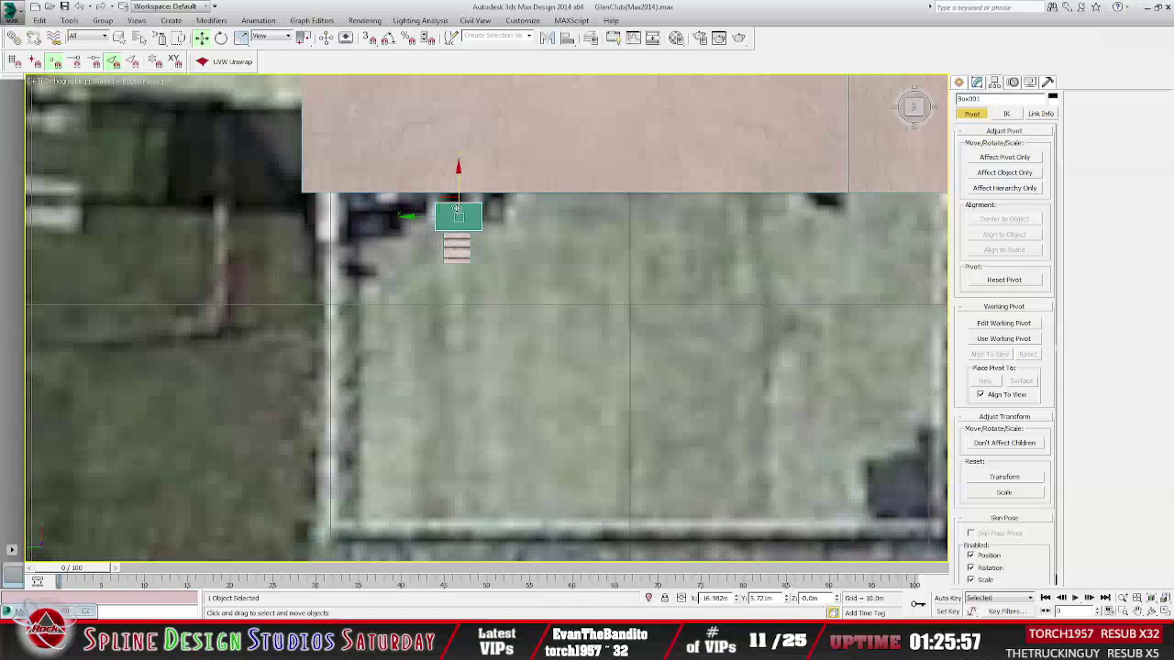
pyautogui.moveTo(457, 202); pyautogui.dragTo(455, 192)
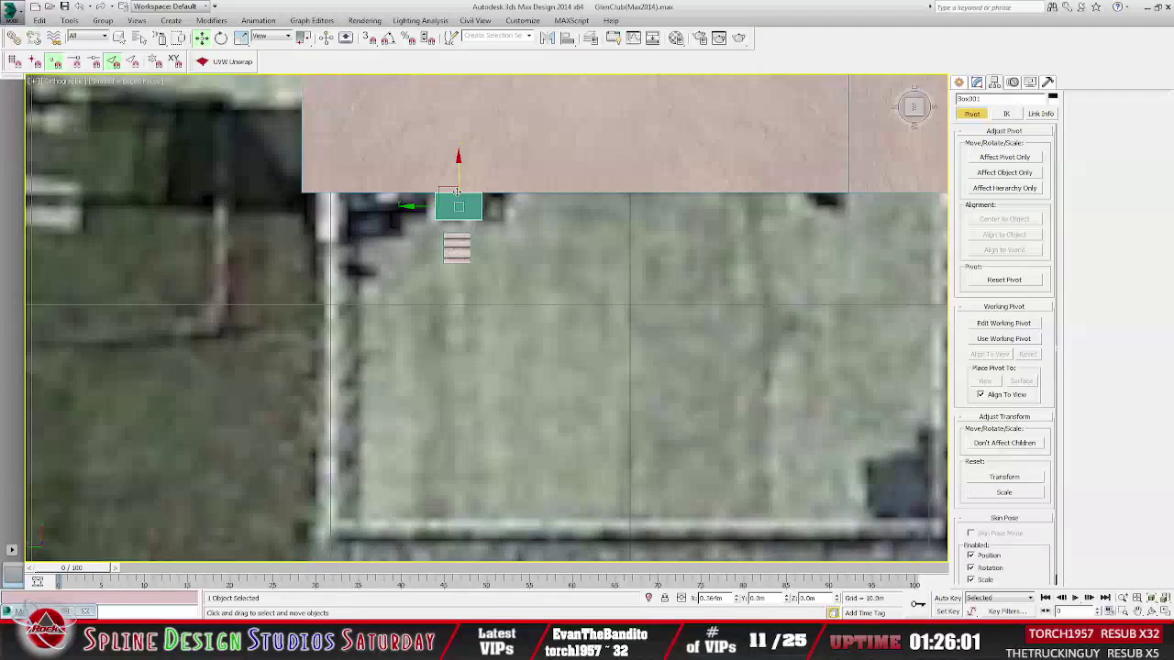
pyautogui.click(457, 255)
pyautogui.keyDown('alt'); pyautogui.moveTo(497, 283); pyautogui.dragTo(546, 347, button='middle'); pyautogui.keyUp('alt')
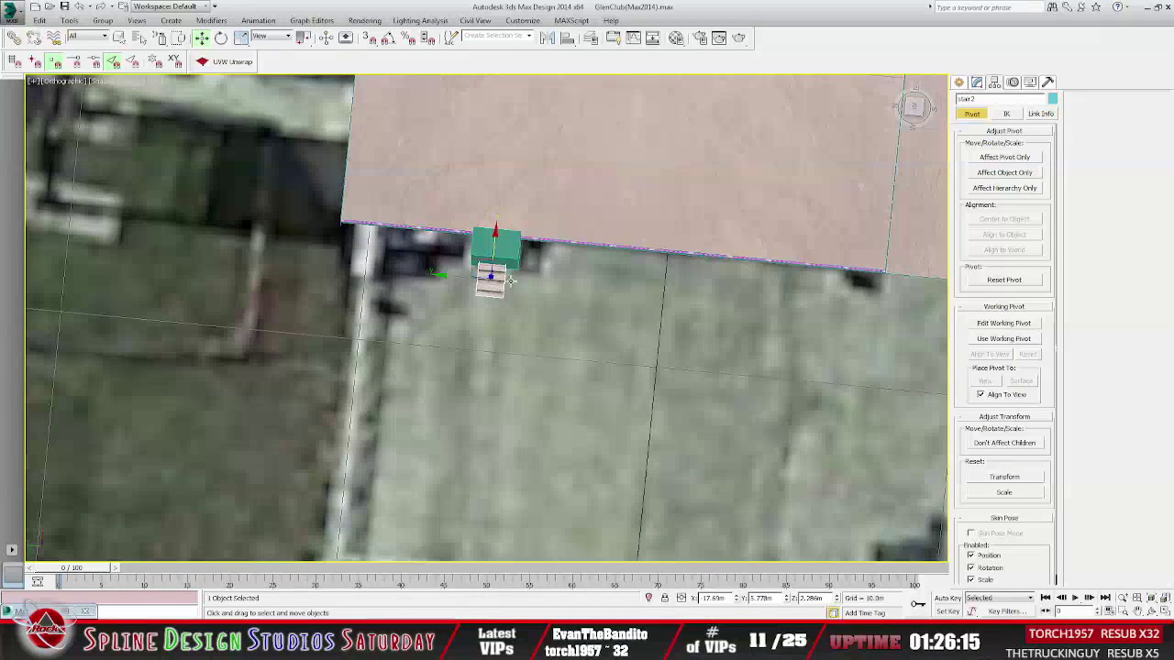
pyautogui.keyDown('alt'); pyautogui.moveTo(528, 301); pyautogui.dragTo(670, 370, button='middle'); pyautogui.keyUp('alt')
# Centre the green box's pivot on the object.
pyautogui.click(560, 239)
pyautogui.keyDown('alt'); pyautogui.moveTo(596, 294); pyautogui.dragTo(650, 301, button='middle'); pyautogui.keyUp('alt')
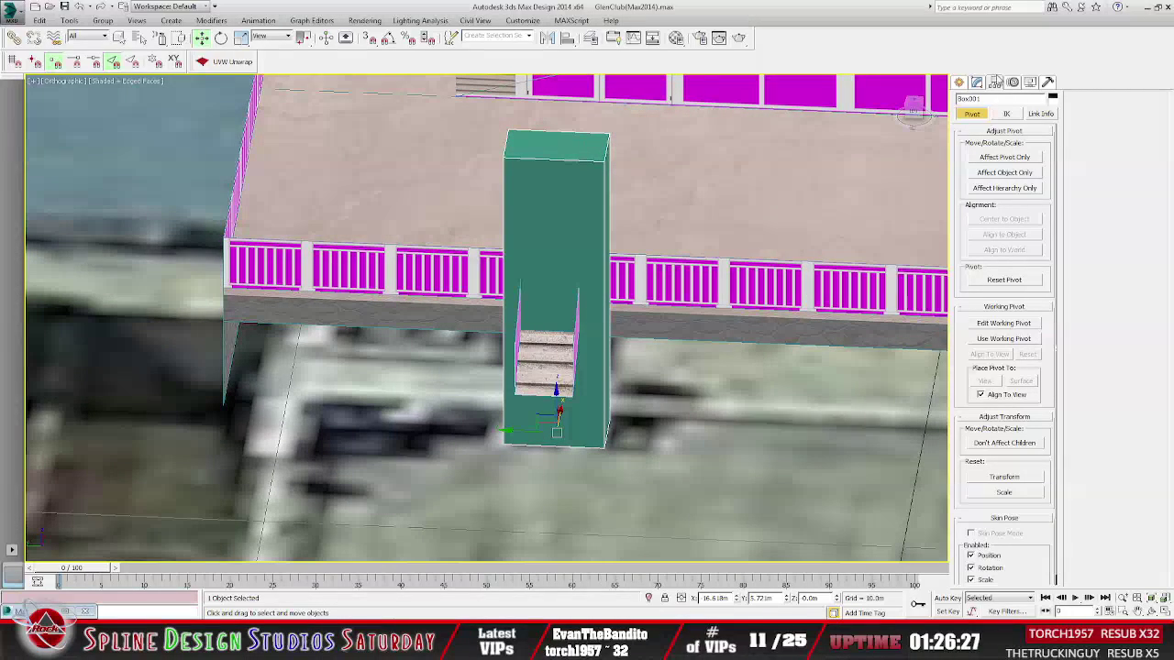
pyautogui.click(1005, 157)
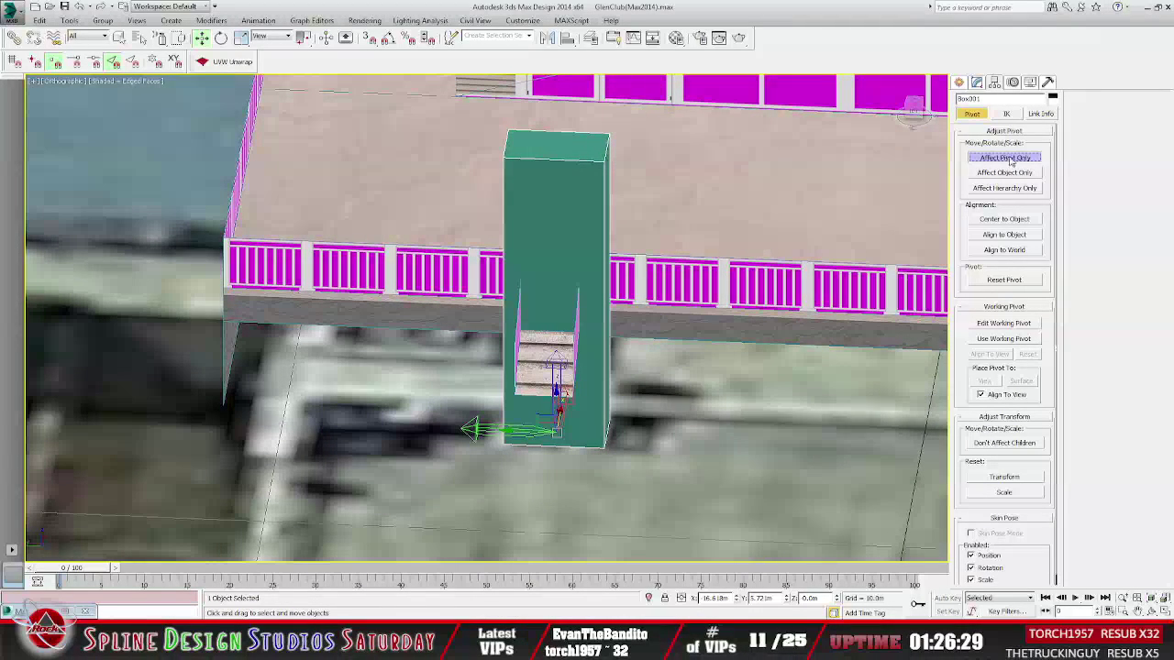
pyautogui.click(1004, 220)
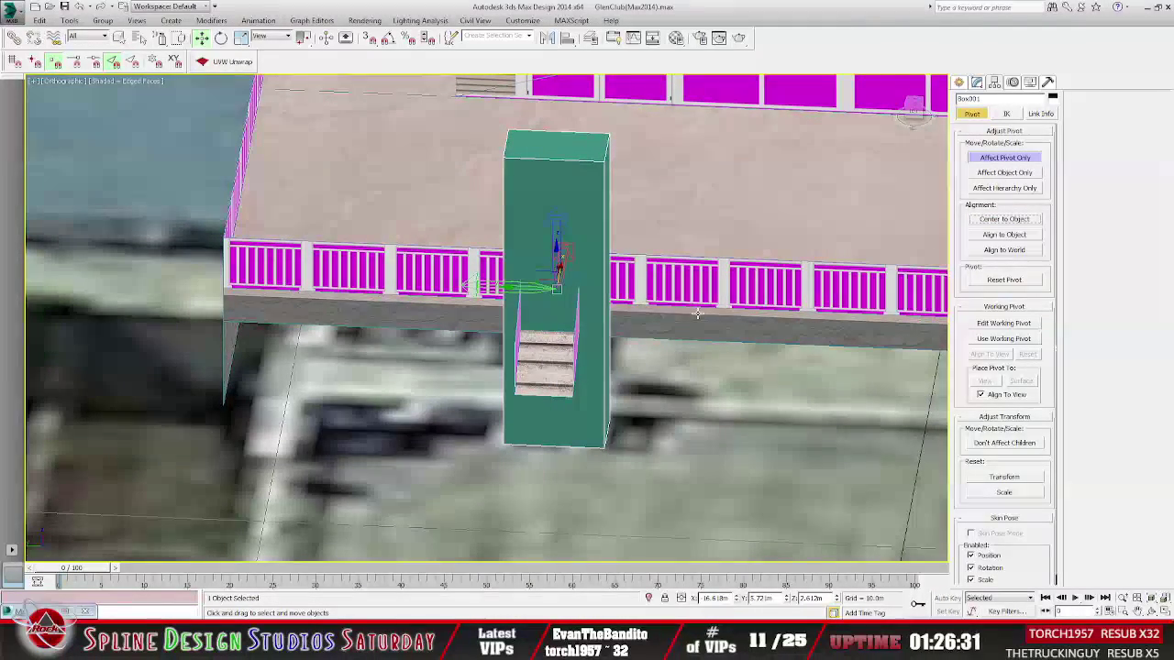
pyautogui.click(1006, 161)
# Convert the green box to an Editable Poly.
pyautogui.keyDown('alt'); pyautogui.moveTo(688, 331); pyautogui.dragTo(692, 366, button='middle'); pyautogui.keyUp('alt')
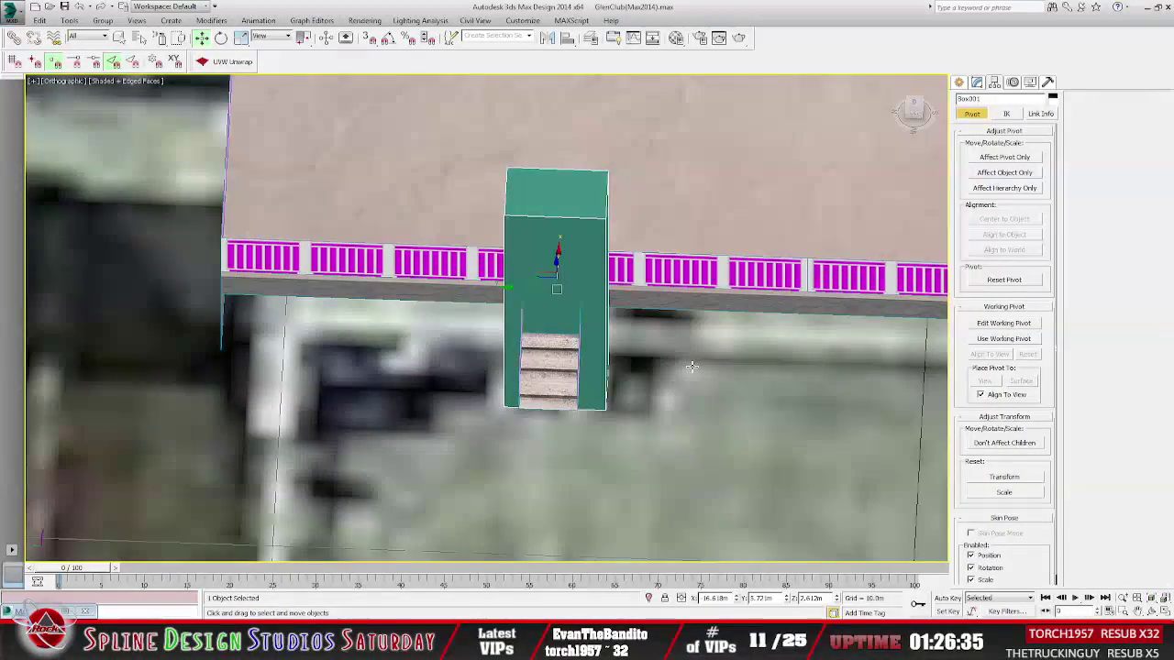
pyautogui.click(976, 83)
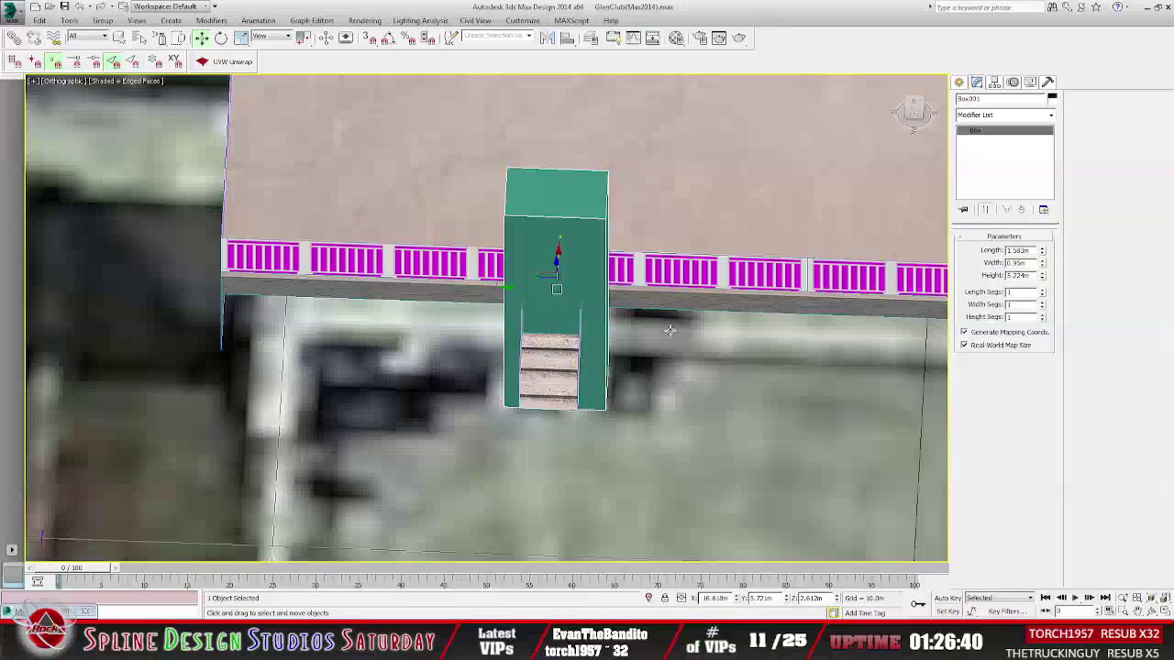
pyautogui.moveTo(610, 365)
pyautogui.keyDown('alt'); pyautogui.mouseDown(button='middle')
pyautogui.moveTo(585, 370)
pyautogui.moveTo(589, 362)
pyautogui.mouseUp(button='middle'); pyautogui.keyUp('alt')
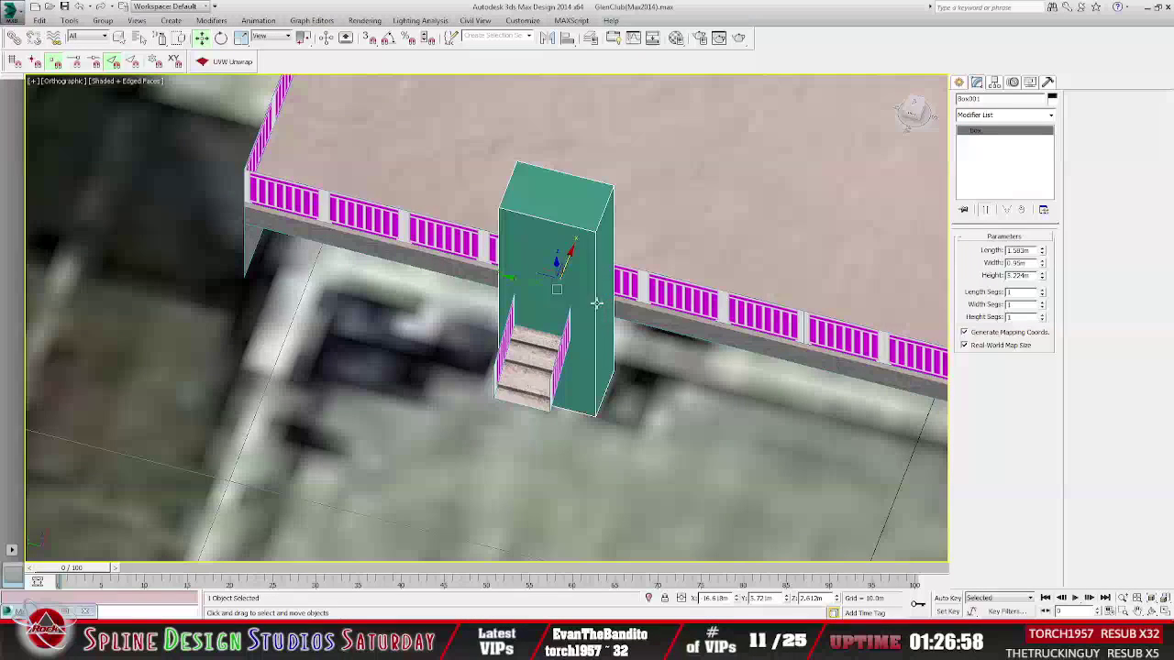
pyautogui.click(670, 415)
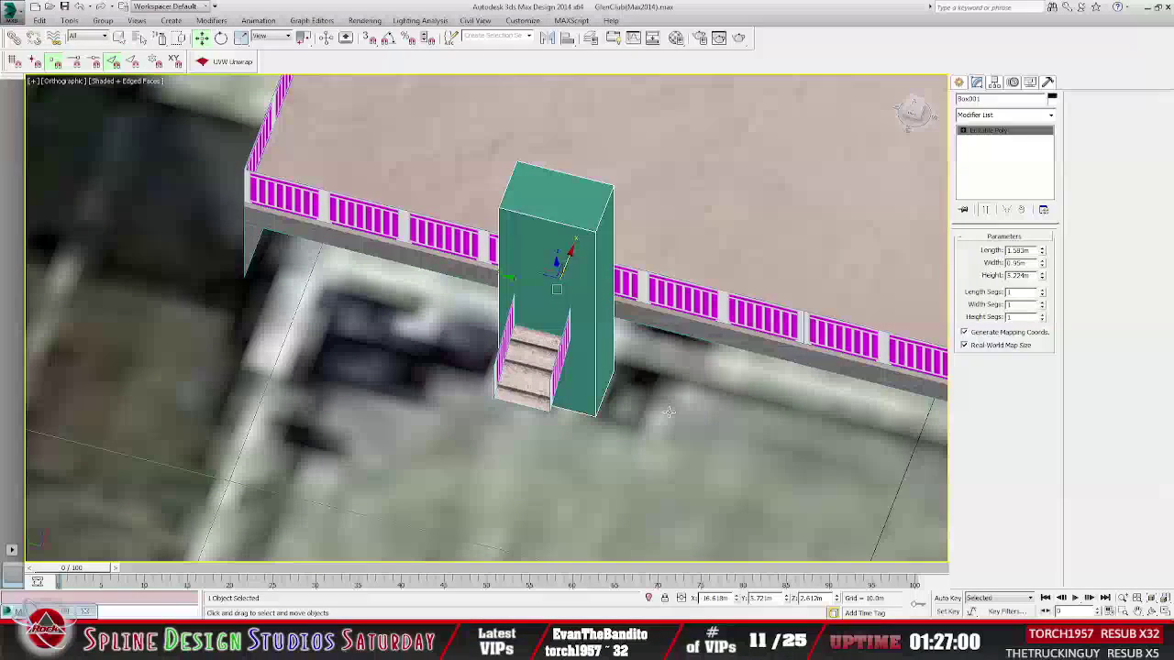
# Copy the Y coordinate of the upper railing vertex on the side of the stairs where the box extends past them.
pyautogui.click(549, 374)
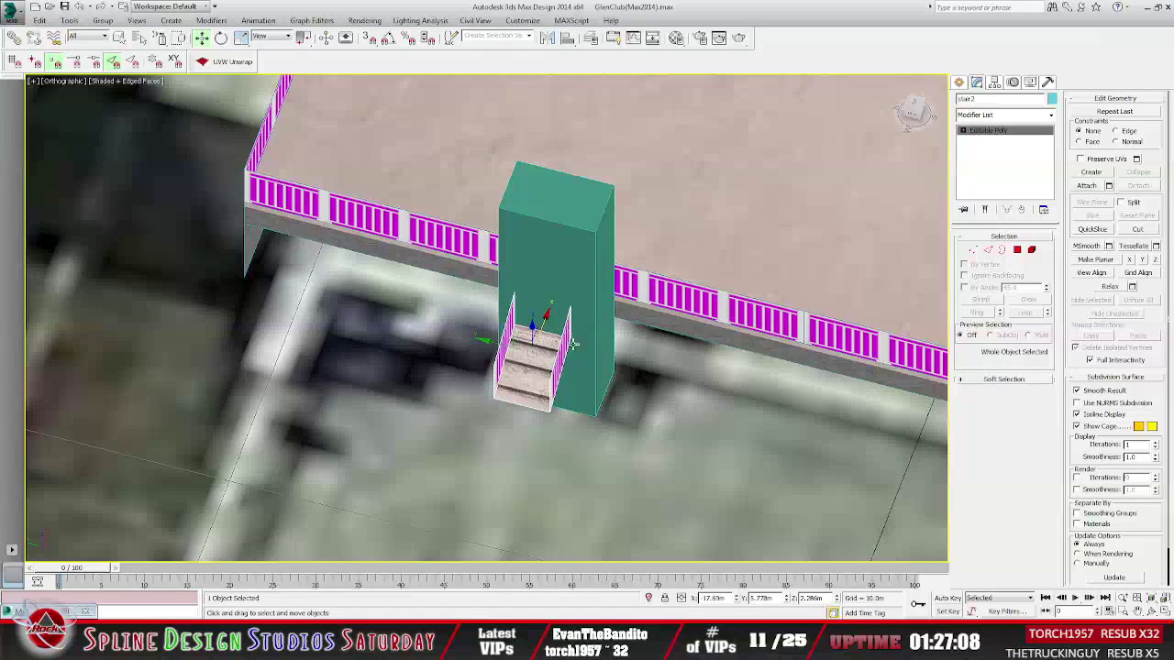
pyautogui.click(962, 131)
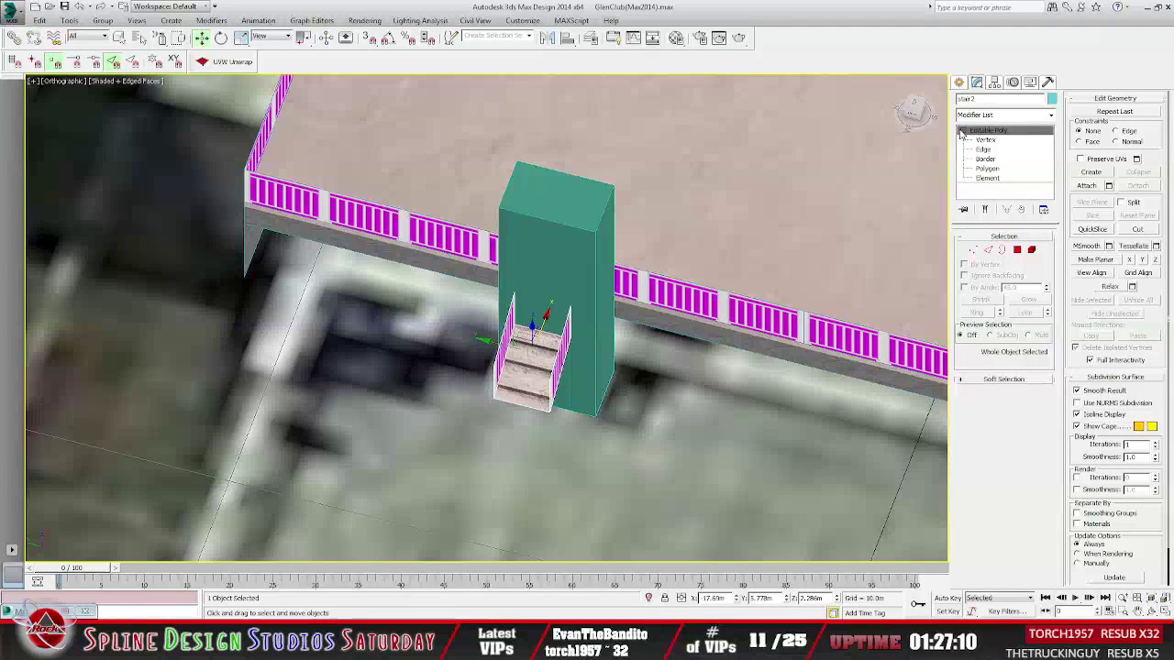
pyautogui.click(983, 140)
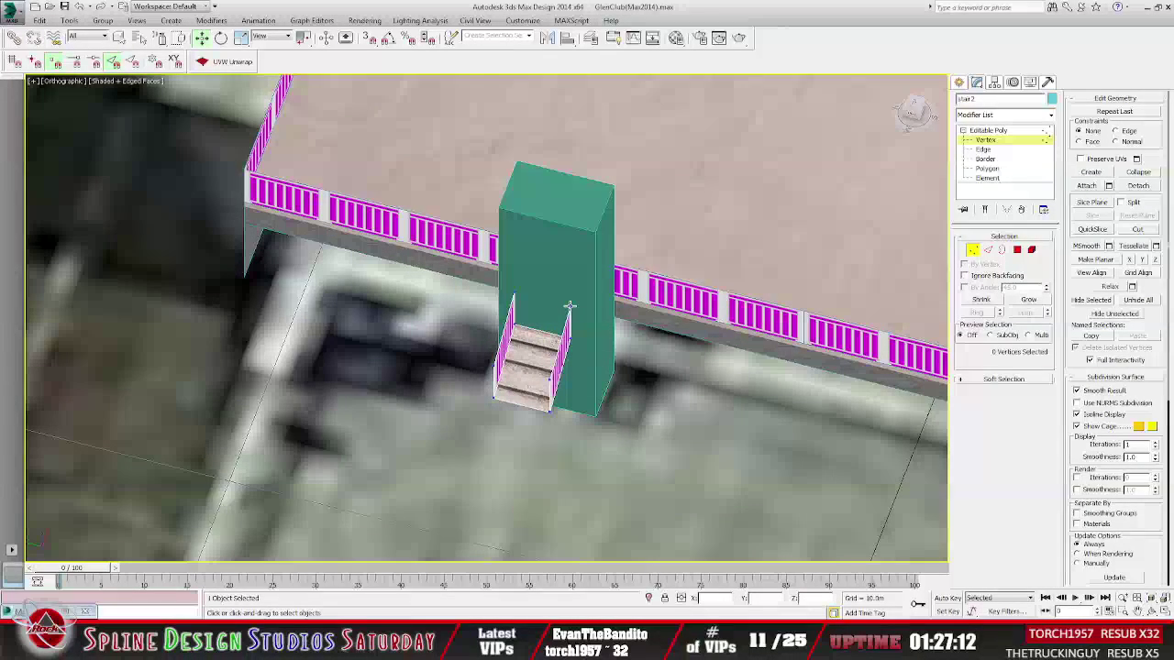
pyautogui.doubleClick(777, 598)
pyautogui.rightClick(768, 598)
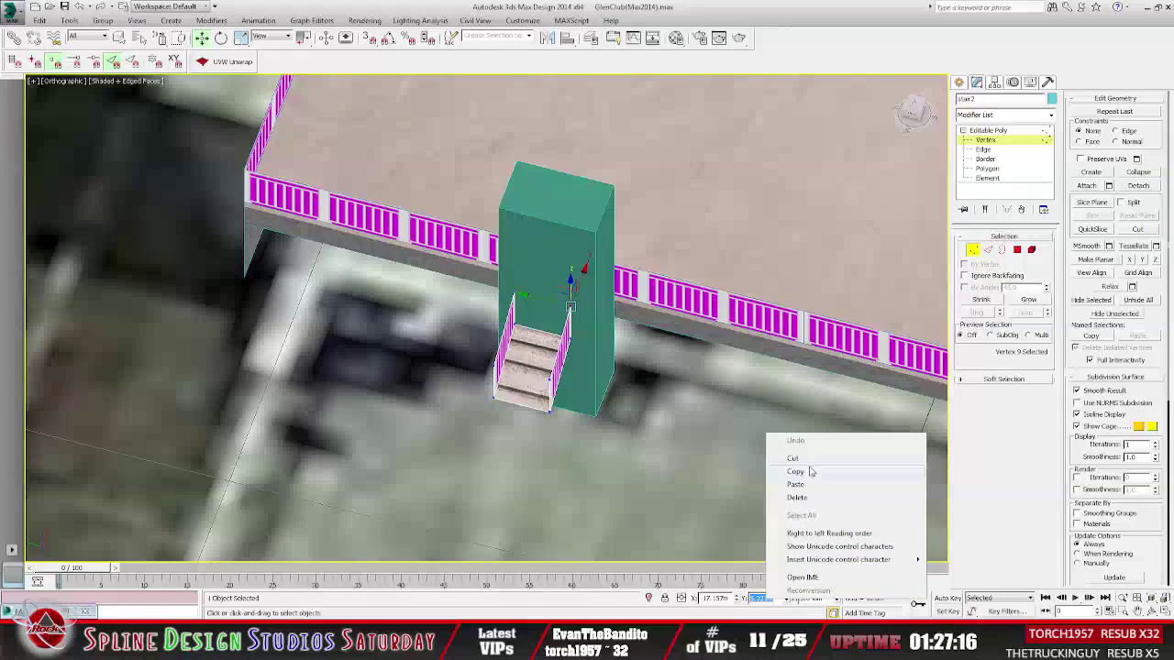
pyautogui.click(804, 473)
pyautogui.click(777, 244)
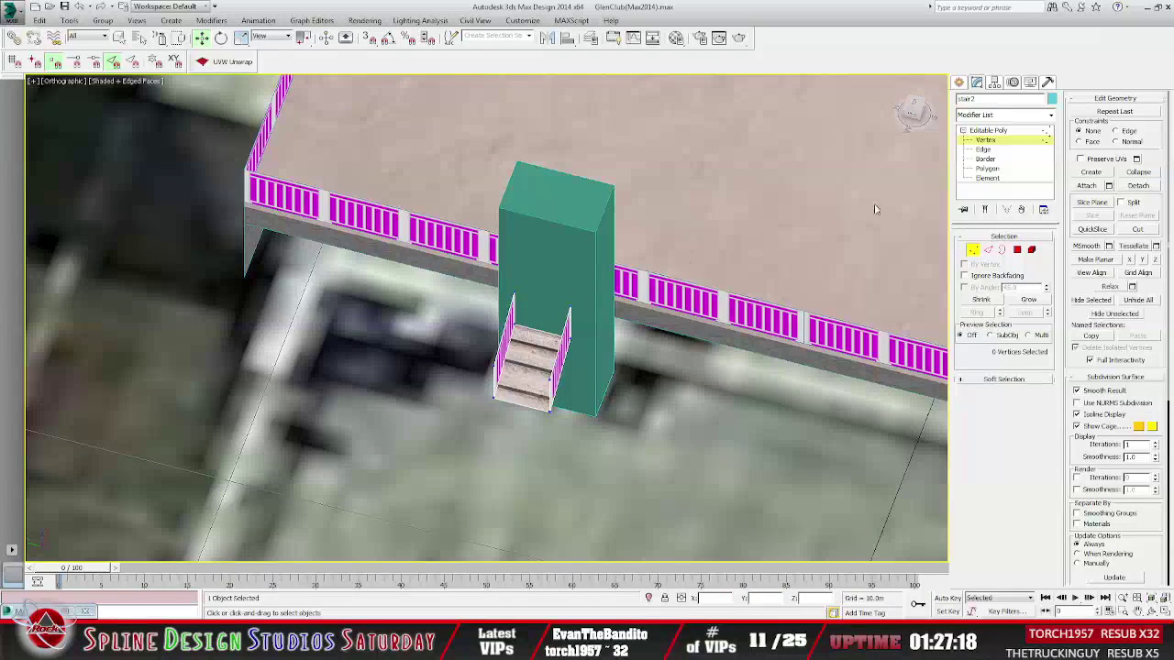
# Align the four vertices on the box's overhanging side with the stair railing by pasting the copied Y coordinate.
pyautogui.click(1001, 133)
pyautogui.click(570, 239)
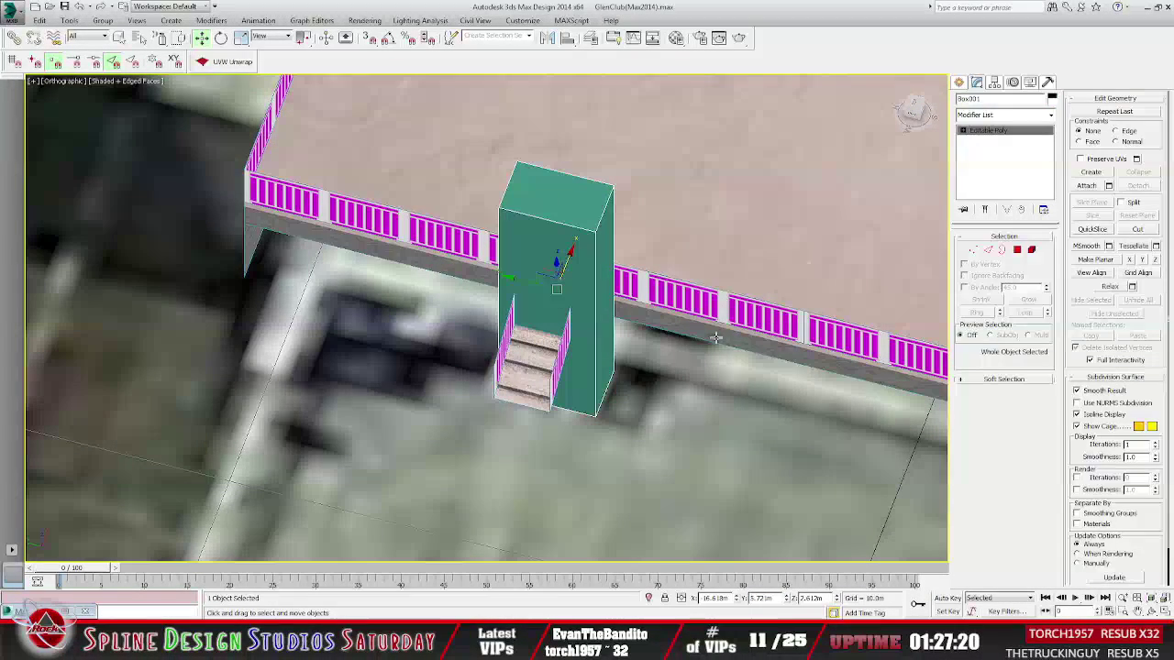
pyautogui.click(963, 131)
pyautogui.click(985, 141)
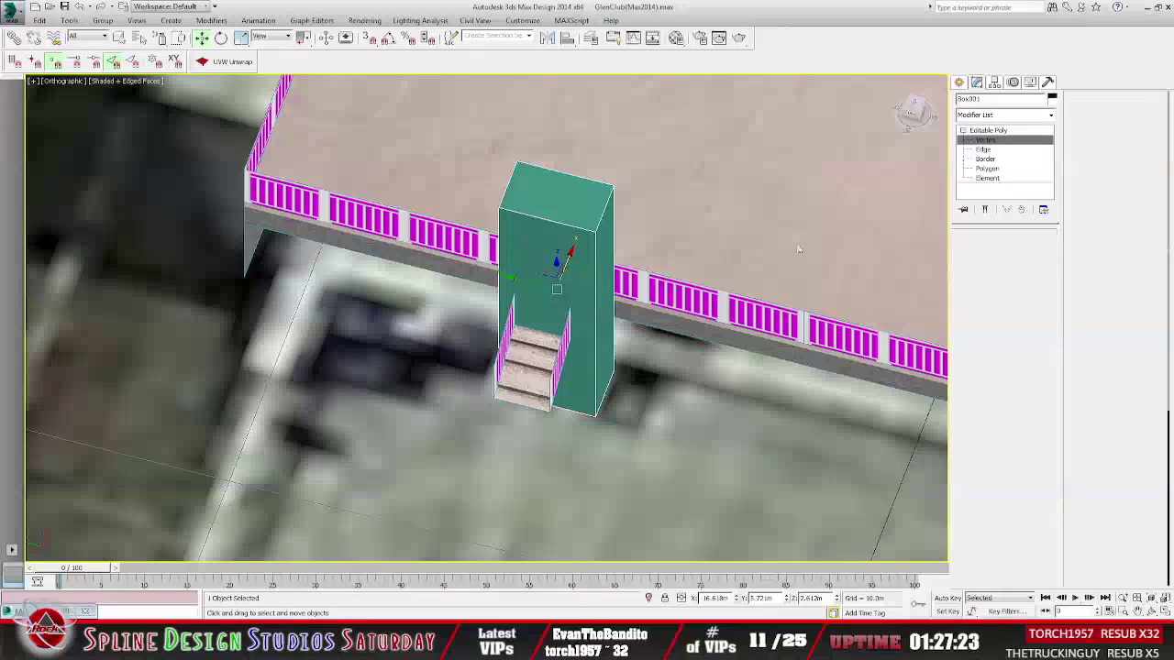
pyautogui.click(611, 186)
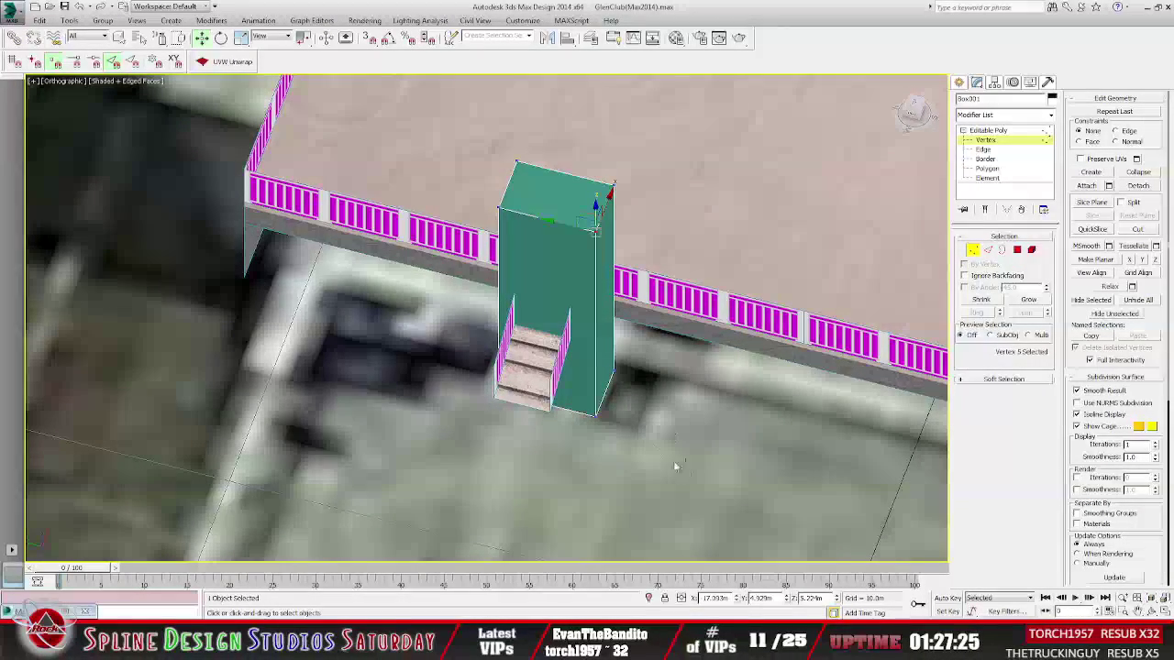
pyautogui.keyDown('ctrl'); pyautogui.click(613, 187); pyautogui.keyUp('ctrl')
pyautogui.keyDown('ctrl'); pyautogui.click(597, 416); pyautogui.keyUp('ctrl')
pyautogui.keyDown('ctrl'); pyautogui.click(615, 382); pyautogui.keyUp('ctrl')
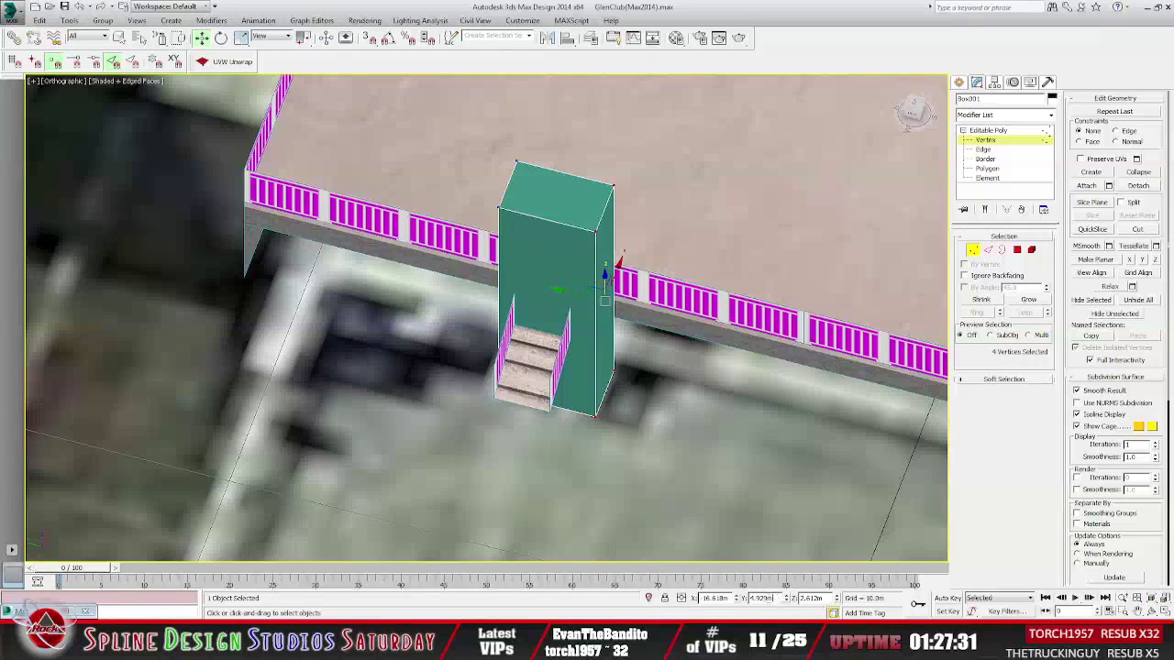
pyautogui.rightClick(767, 601)
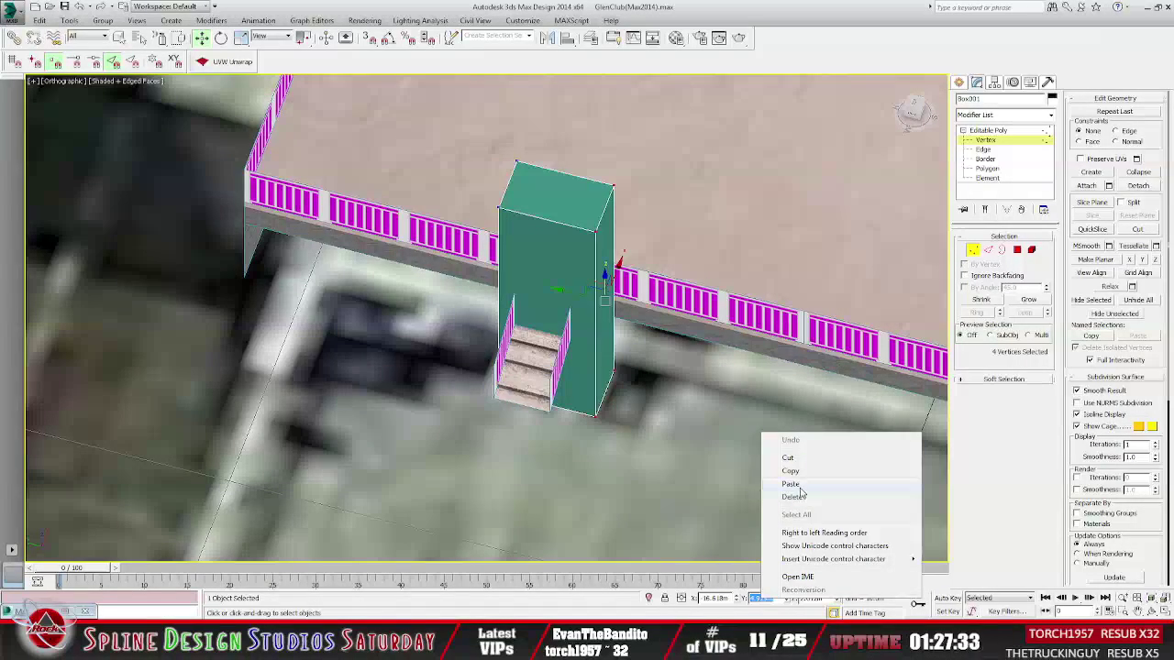
pyautogui.click(799, 486)
pyautogui.press('Return')
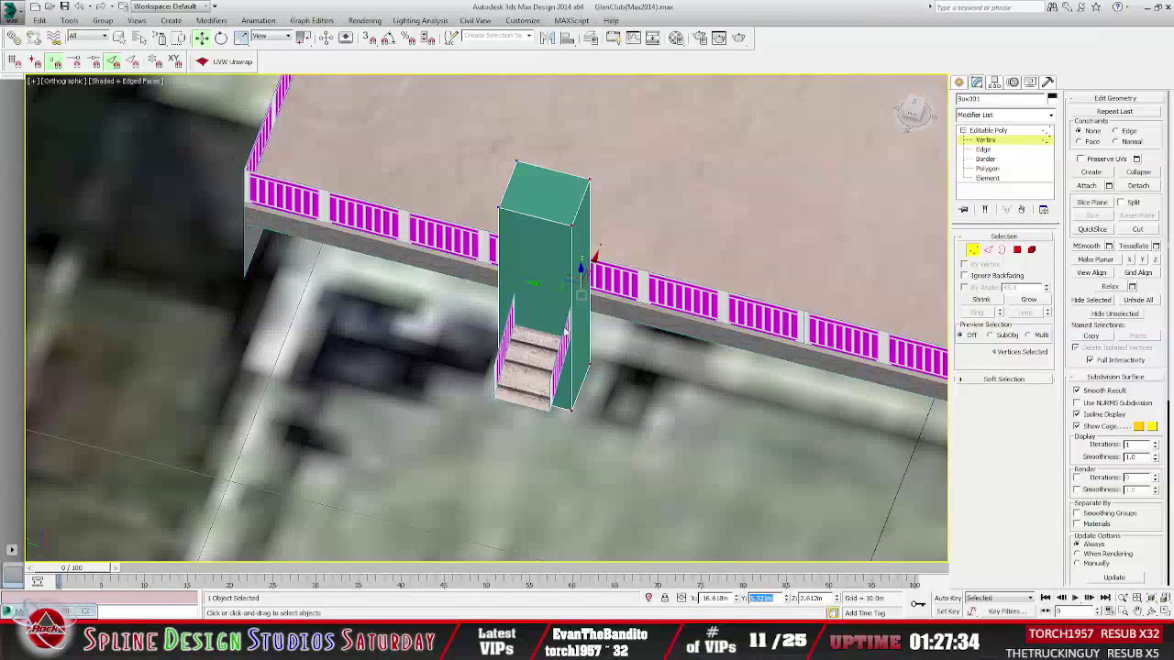
# Copy the Y coordinate of the upper railing vertex on the opposite side of the second stairs.
pyautogui.keyDown('alt'); pyautogui.moveTo(643, 441); pyautogui.dragTo(683, 426, button='middle'); pyautogui.keyUp('alt')
pyautogui.click(995, 137)
pyautogui.click(636, 423)
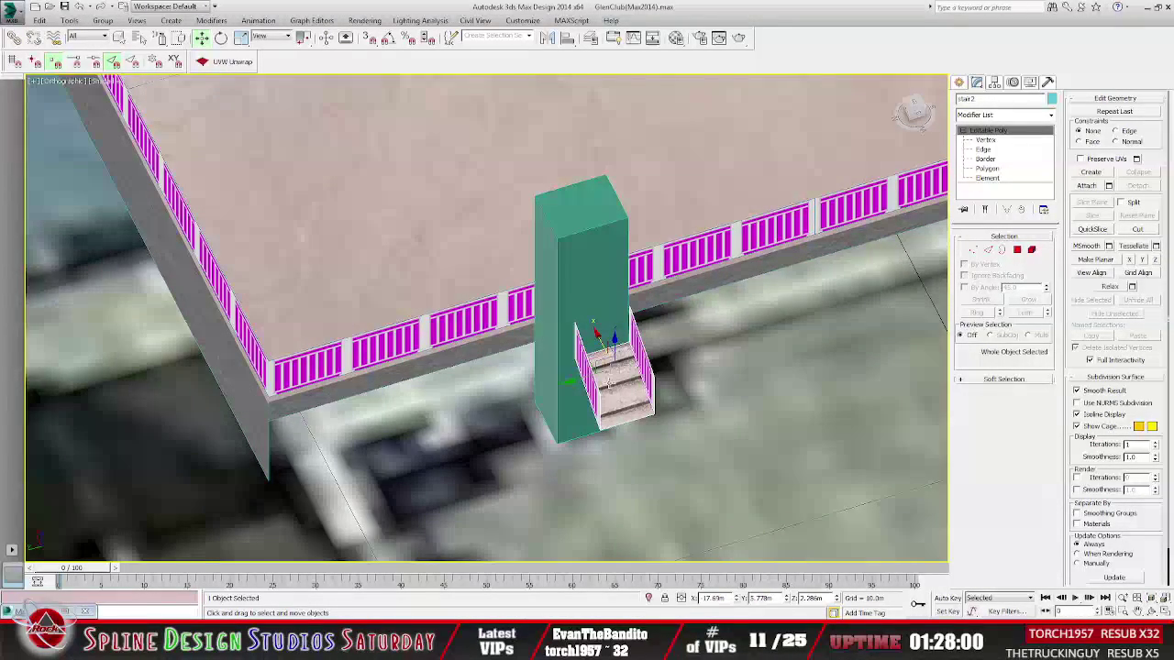
pyautogui.keyDown('alt'); pyautogui.moveTo(624, 407); pyautogui.dragTo(672, 402, button='middle'); pyautogui.keyUp('alt')
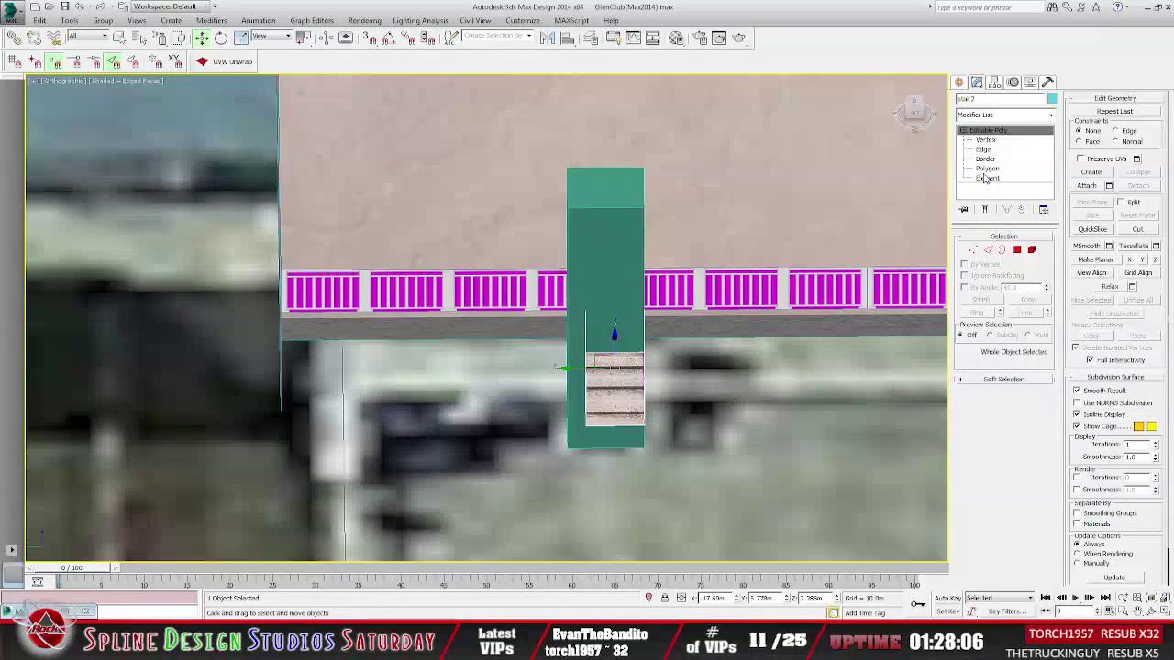
pyautogui.keyDown('alt'); pyautogui.moveTo(706, 321); pyautogui.dragTo(740, 311, button='middle'); pyautogui.keyUp('alt')
pyautogui.click(1002, 141)
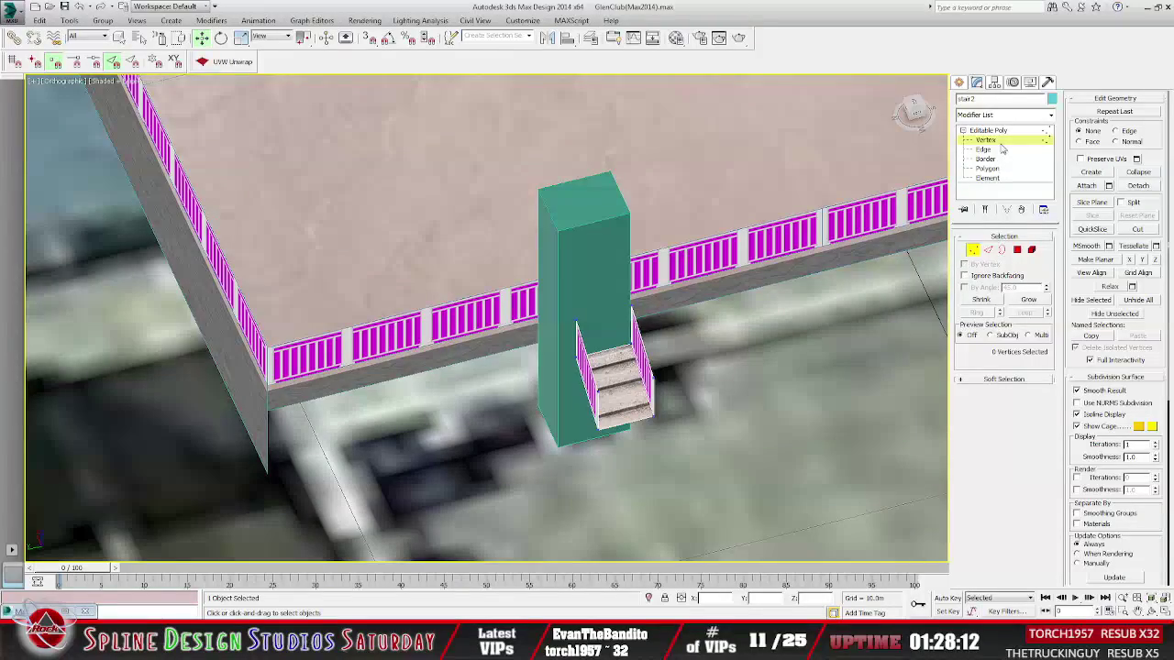
pyautogui.click(574, 320)
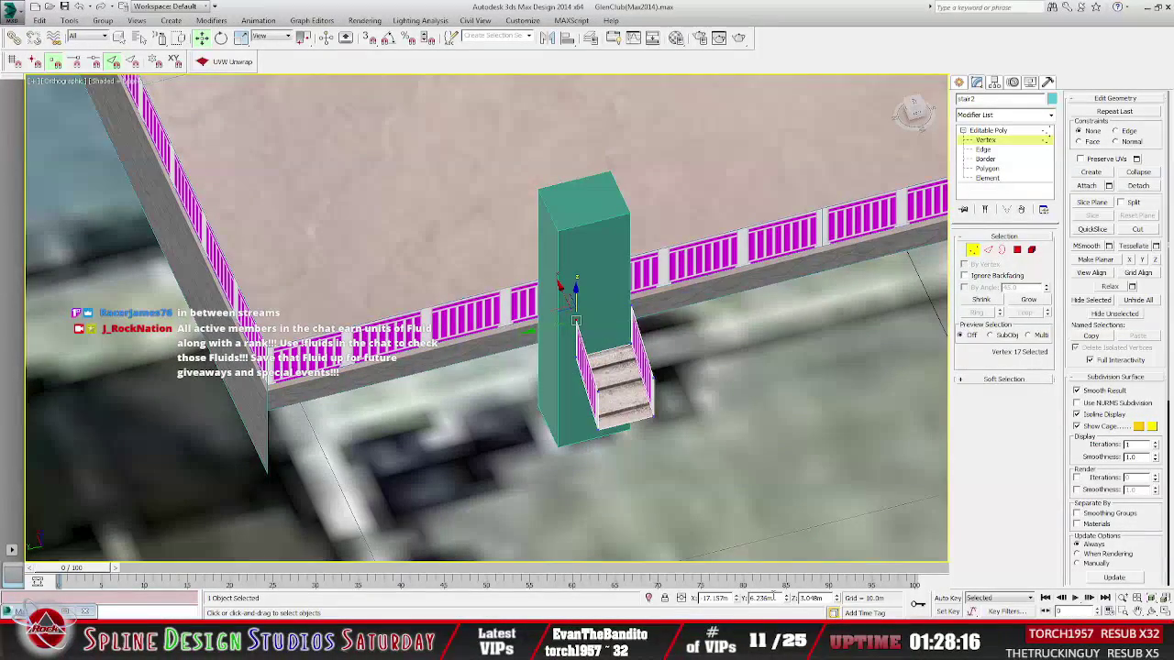
pyautogui.doubleClick(759, 598)
pyautogui.rightClick(763, 598)
pyautogui.click(796, 474)
pyautogui.click(987, 130)
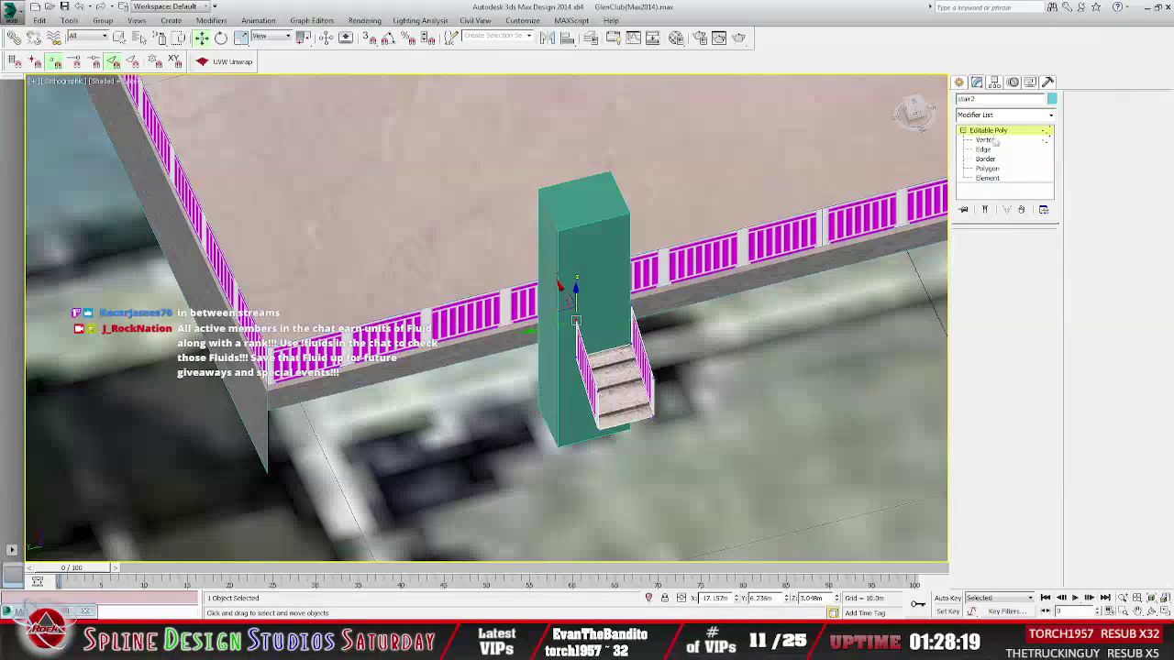
# Align the green box's four vertices on the remaining overhanging side with that stair railing by pasting the copied Y coordinate.
pyautogui.click(587, 266)
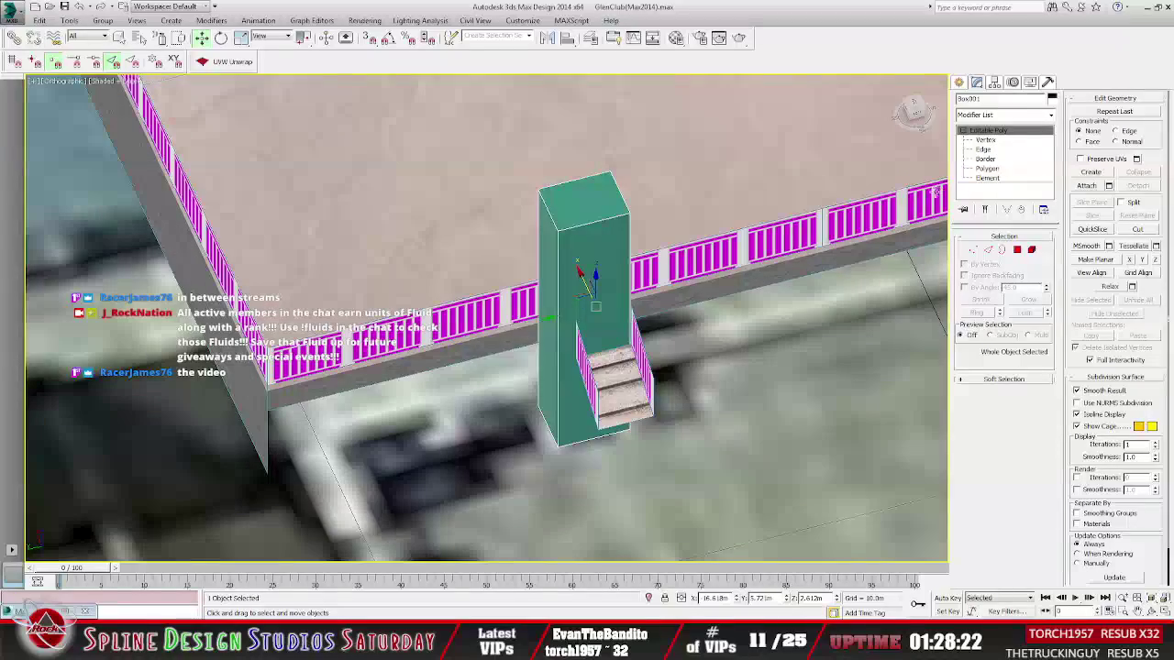
pyautogui.click(985, 140)
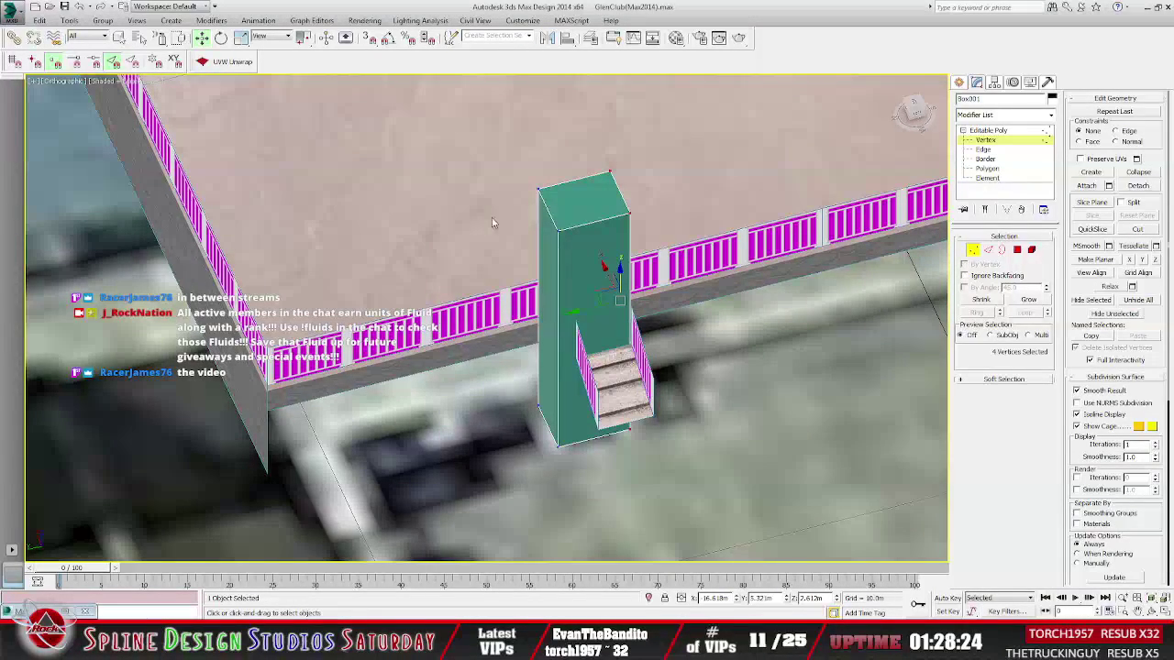
pyautogui.click(538, 189)
pyautogui.keyDown('ctrl'); pyautogui.click(557, 230); pyautogui.keyUp('ctrl')
pyautogui.keyDown('ctrl'); pyautogui.click(538, 407); pyautogui.keyUp('ctrl')
pyautogui.keyDown('ctrl'); pyautogui.click(558, 446); pyautogui.keyUp('ctrl')
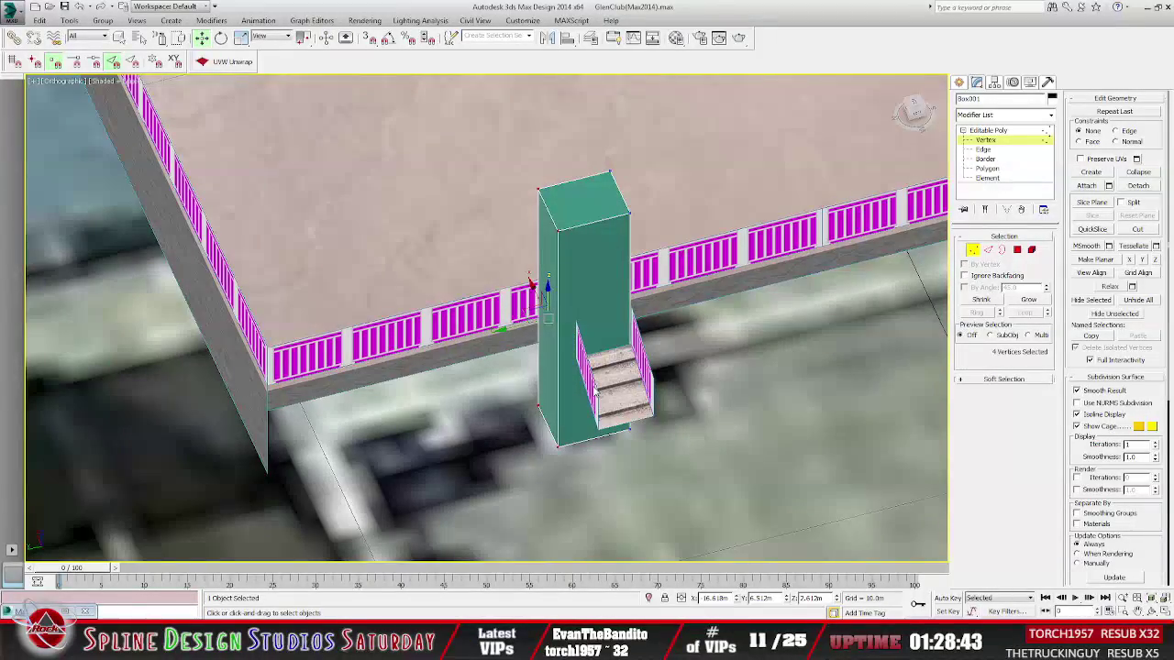
pyautogui.keyDown('alt'); pyautogui.moveTo(699, 412); pyautogui.dragTo(741, 403, button='middle'); pyautogui.keyUp('alt')
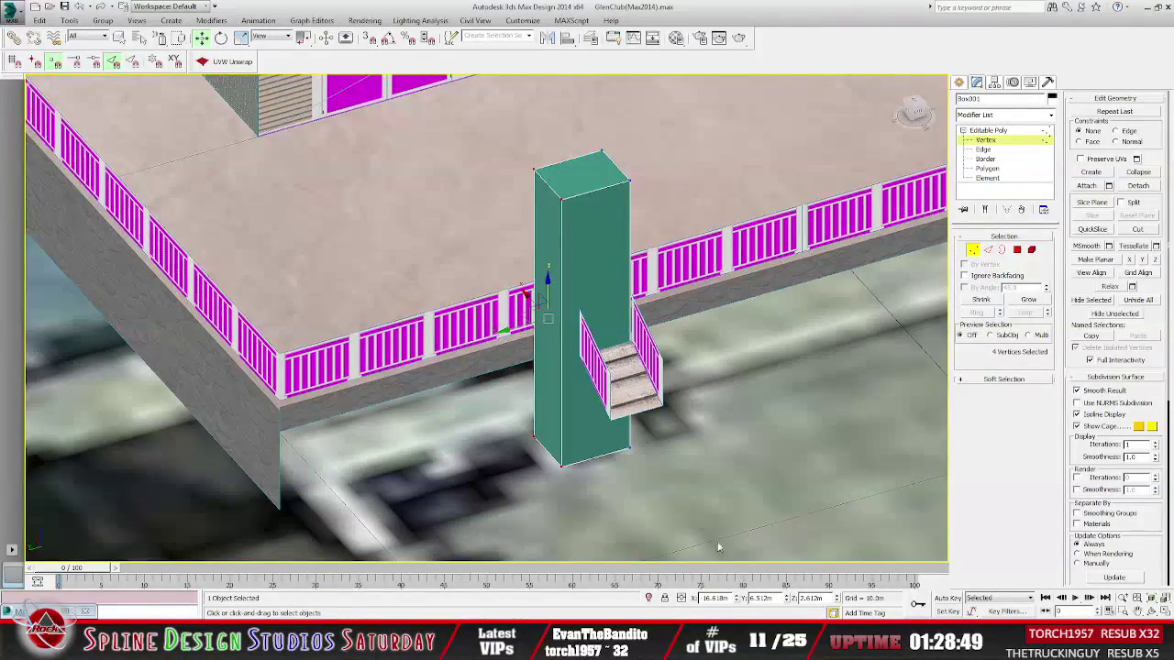
pyautogui.doubleClick(757, 598)
pyautogui.rightClick(773, 602)
pyautogui.click(818, 488)
pyautogui.press('Return')
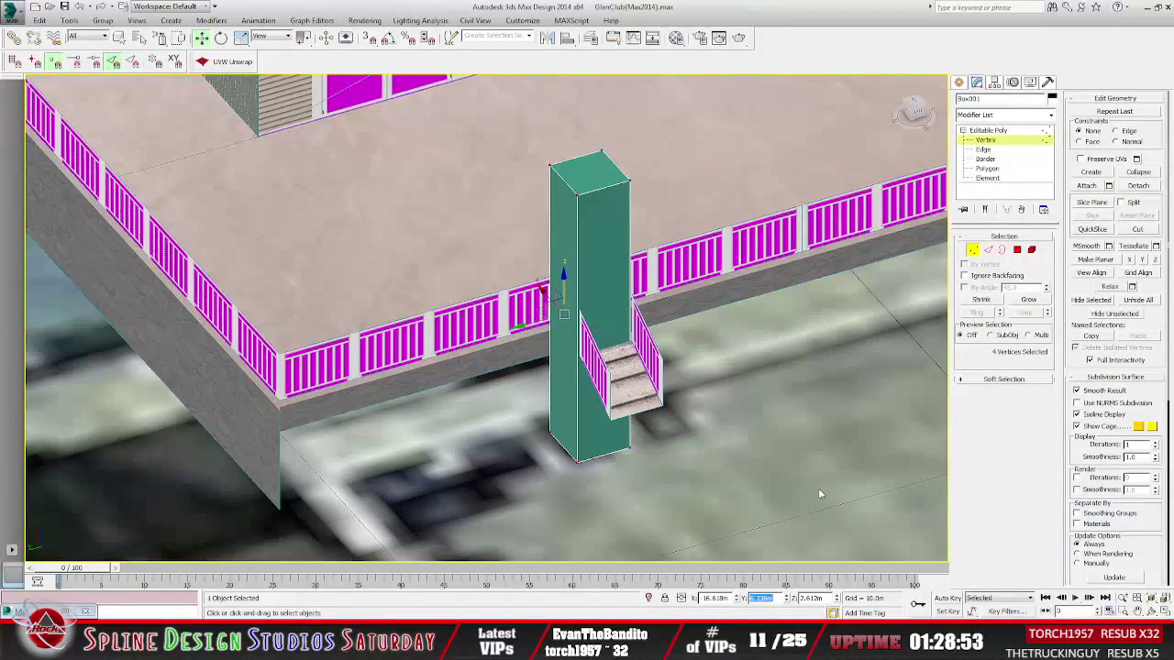
# Raise the green box's four bottom vertices about 1.65 m above the ground.
pyautogui.keyDown('alt'); pyautogui.moveTo(688, 495); pyautogui.dragTo(528, 438, button='middle'); pyautogui.keyUp('alt')
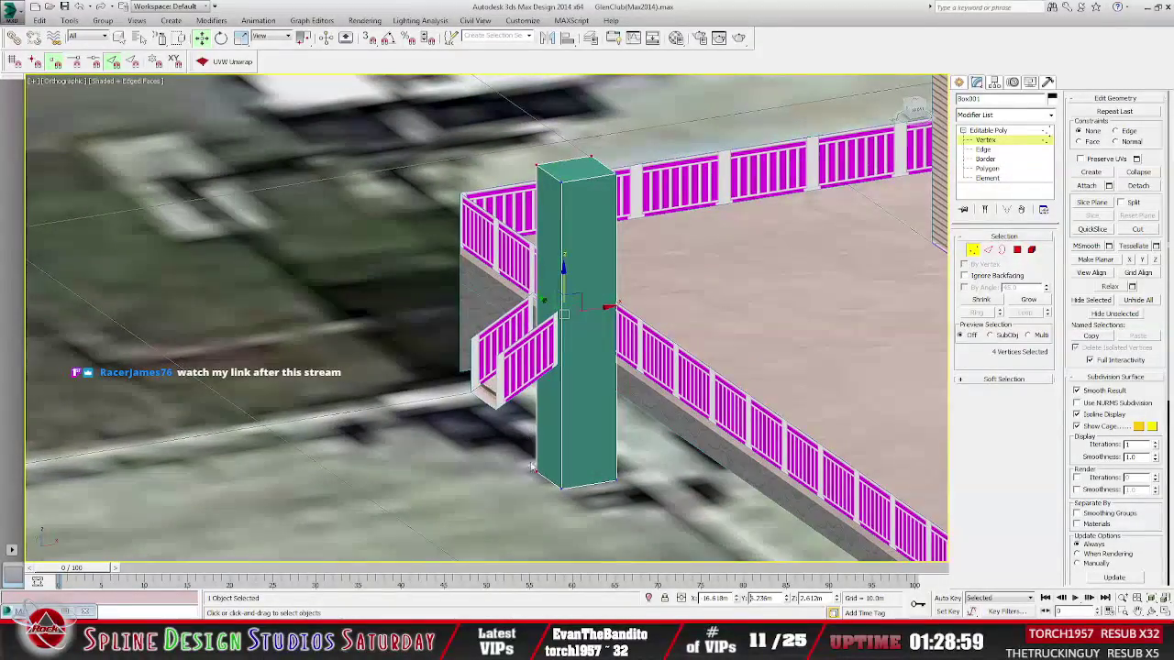
pyautogui.moveTo(501, 461); pyautogui.dragTo(653, 507)
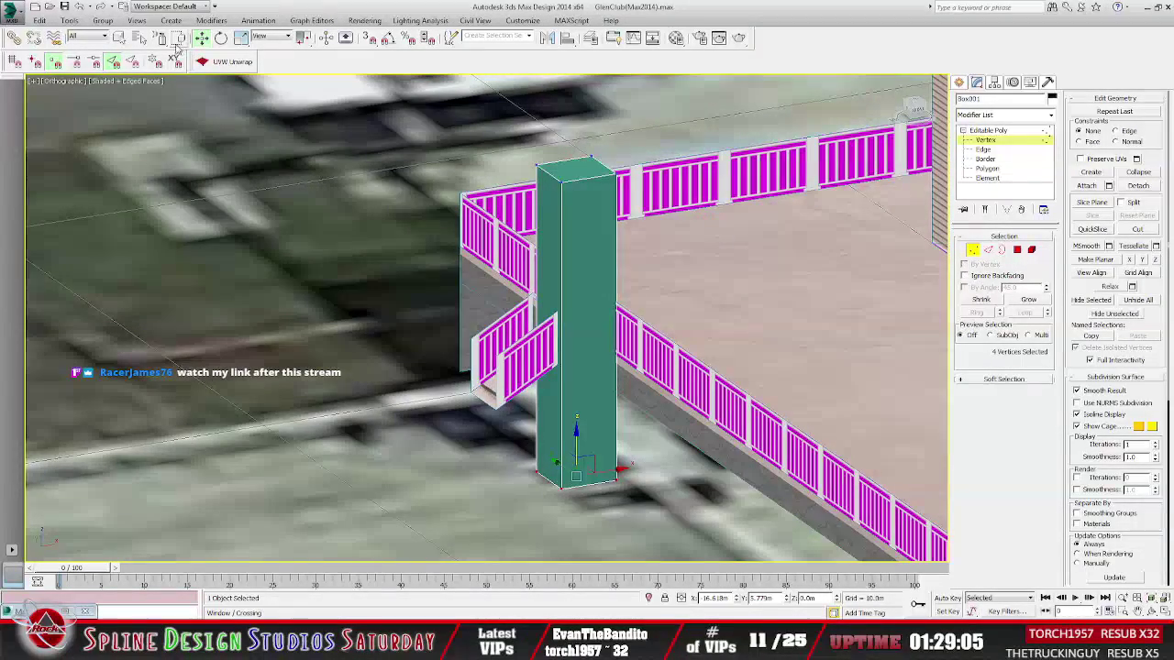
pyautogui.moveTo(161, 39)
pyautogui.mouseDown()
pyautogui.moveTo(159, 93)
pyautogui.moveTo(158, 57)
pyautogui.mouseUp()
pyautogui.moveTo(503, 452); pyautogui.dragTo(691, 526)
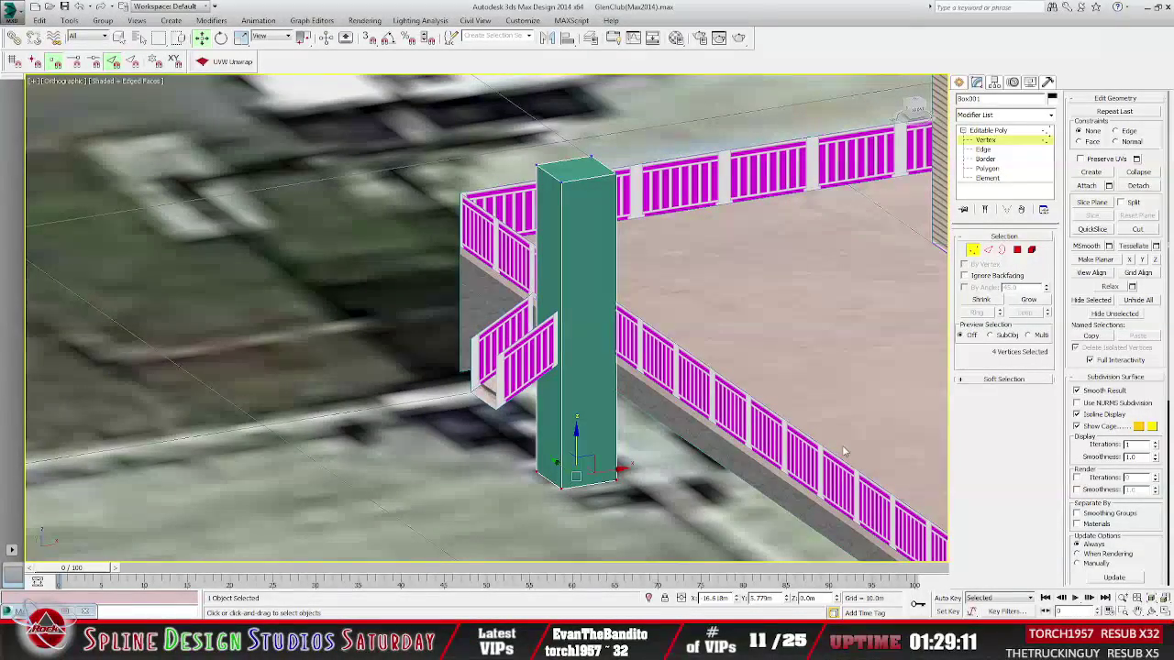
pyautogui.moveTo(576, 438); pyautogui.dragTo(567, 337)
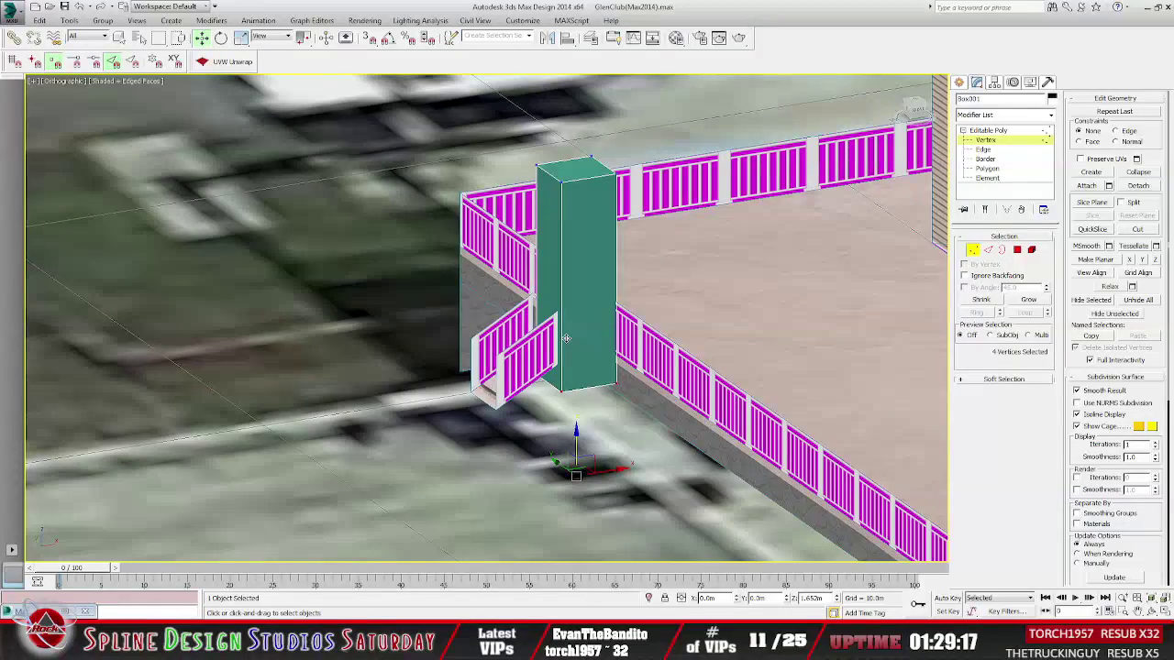
# Lower the green box's four top vertices to a Z height of about 3.38 m.
pyautogui.moveTo(524, 135); pyautogui.dragTo(664, 233)
pyautogui.moveTo(575, 131); pyautogui.dragTo(576, 221)
pyautogui.keyDown('alt'); pyautogui.moveTo(576, 221); pyautogui.dragTo(693, 395, button='middle'); pyautogui.keyUp('alt')
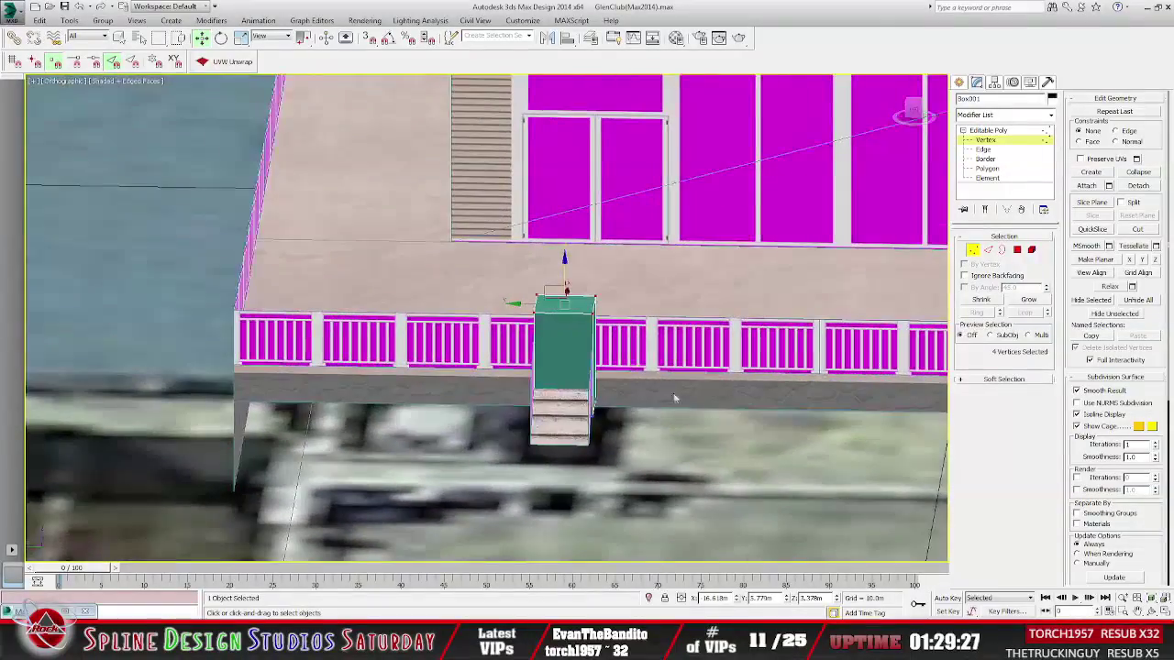
pyautogui.keyDown('alt'); pyautogui.moveTo(570, 387); pyautogui.dragTo(695, 436, button='middle'); pyautogui.keyUp('alt')
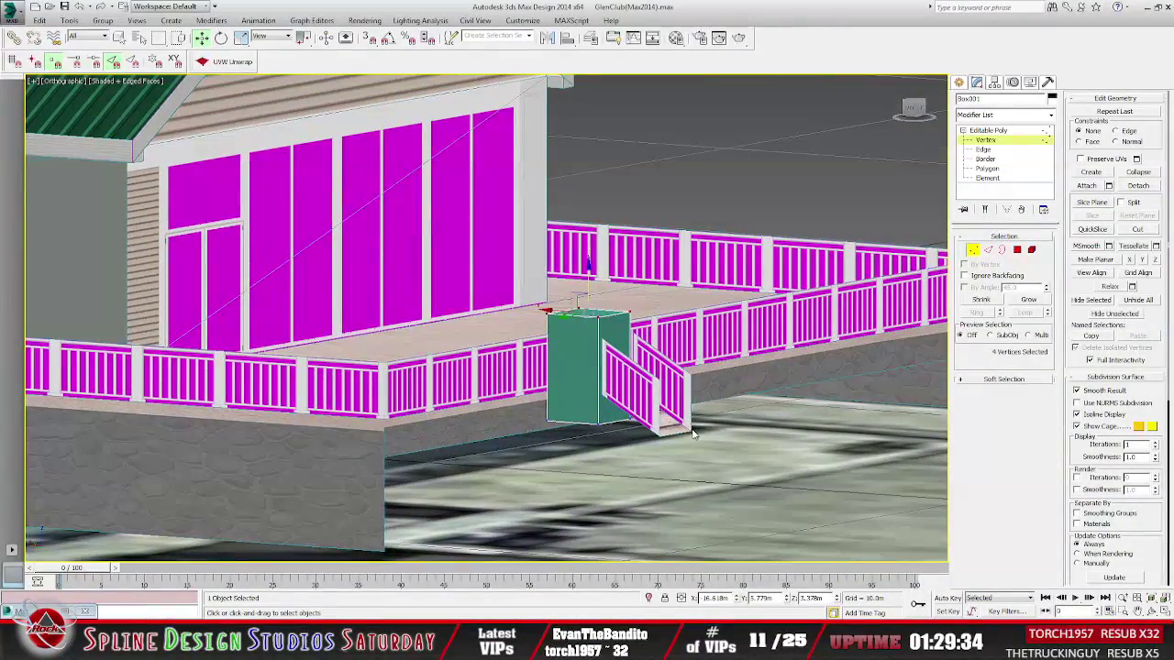
# Delete the stair2 object in front of the green box.
pyautogui.click(985, 131)
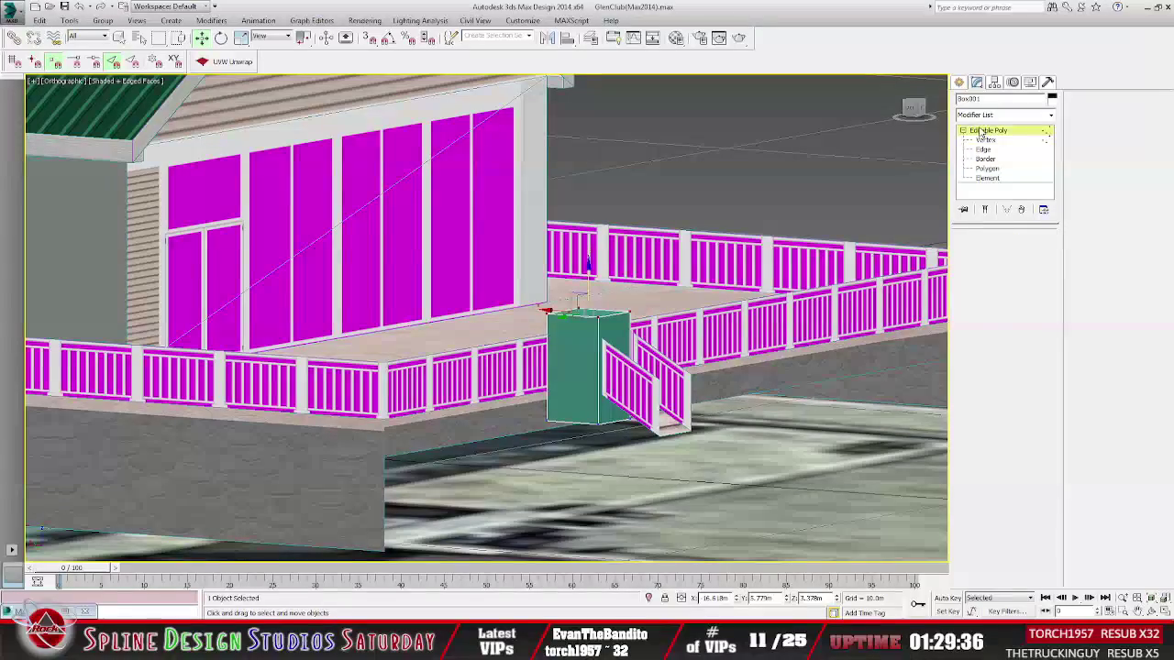
pyautogui.click(649, 389)
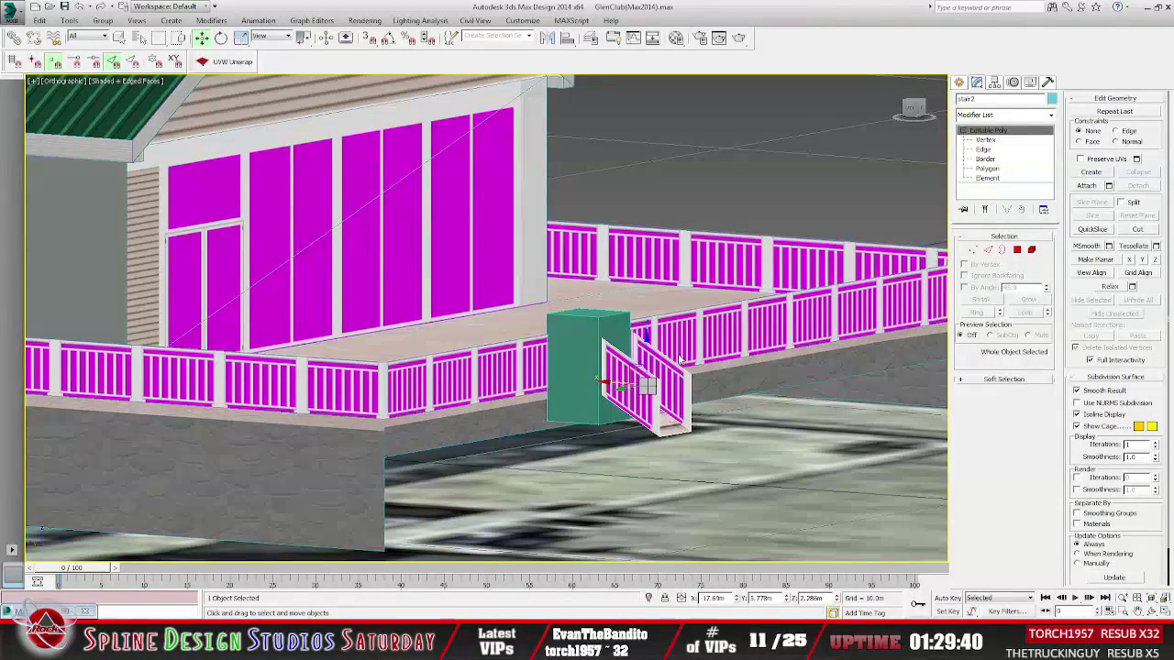
pyautogui.press('Delete')
pyautogui.keyDown('alt'); pyautogui.moveTo(702, 402); pyautogui.dragTo(727, 389, button='middle'); pyautogui.keyUp('alt')
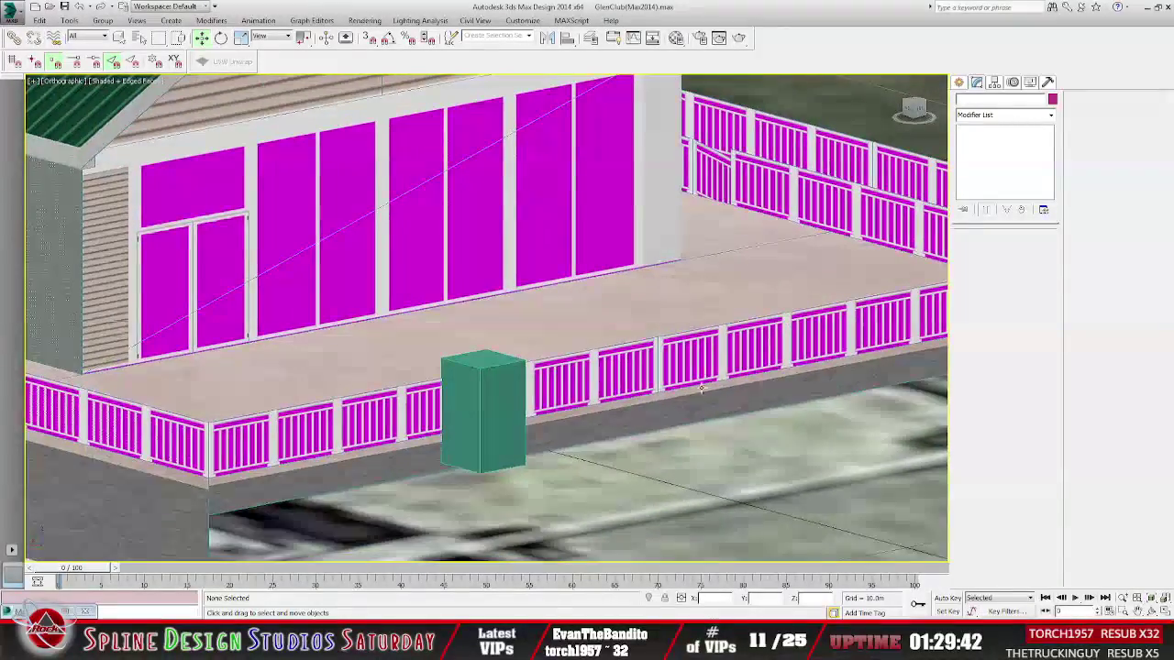
# Examine the green box's placement against the deck, railing and clubhouse from several angles.
pyautogui.click(507, 400)
pyautogui.moveTo(507, 400); pyautogui.dragTo(684, 395, button='middle')
pyautogui.scroll(2, 723, 378)
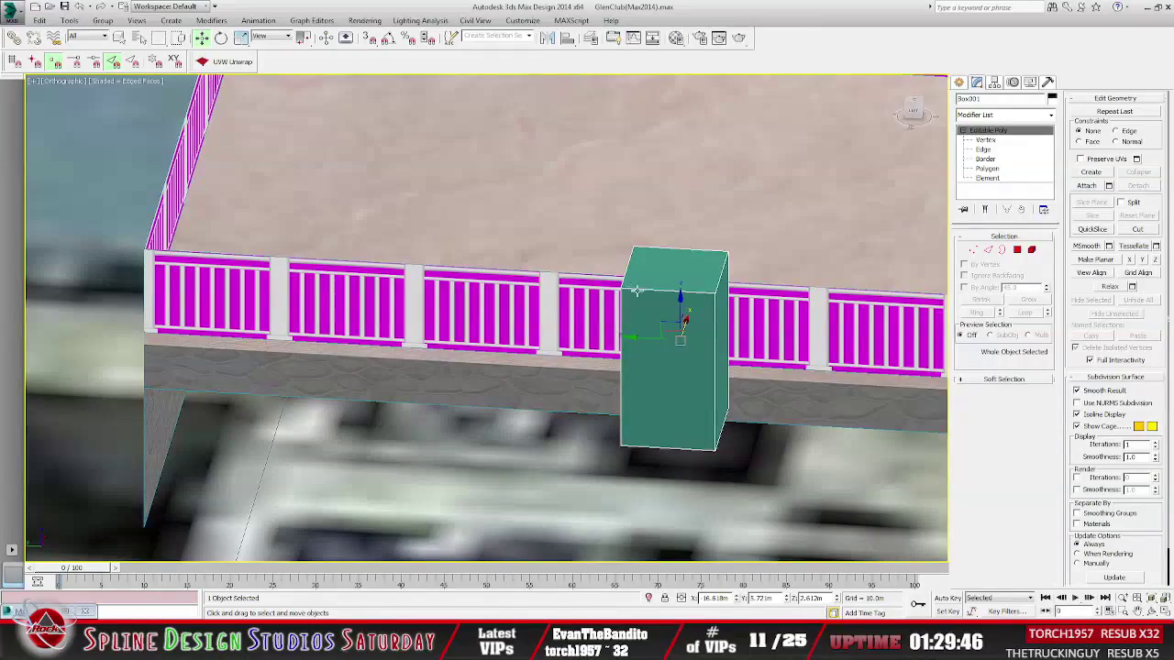
pyautogui.keyDown('alt'); pyautogui.moveTo(772, 316); pyautogui.dragTo(803, 389, button='middle'); pyautogui.keyUp('alt')
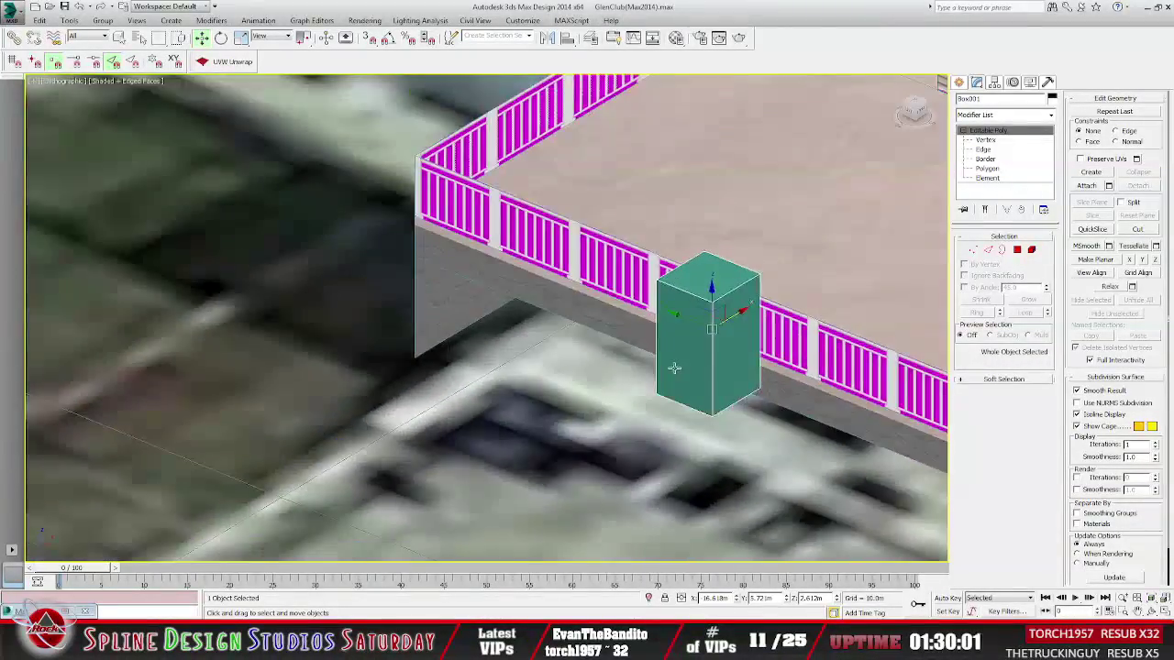
pyautogui.keyDown('alt'); pyautogui.moveTo(674, 368); pyautogui.dragTo(612, 391, button='middle'); pyautogui.keyUp('alt')
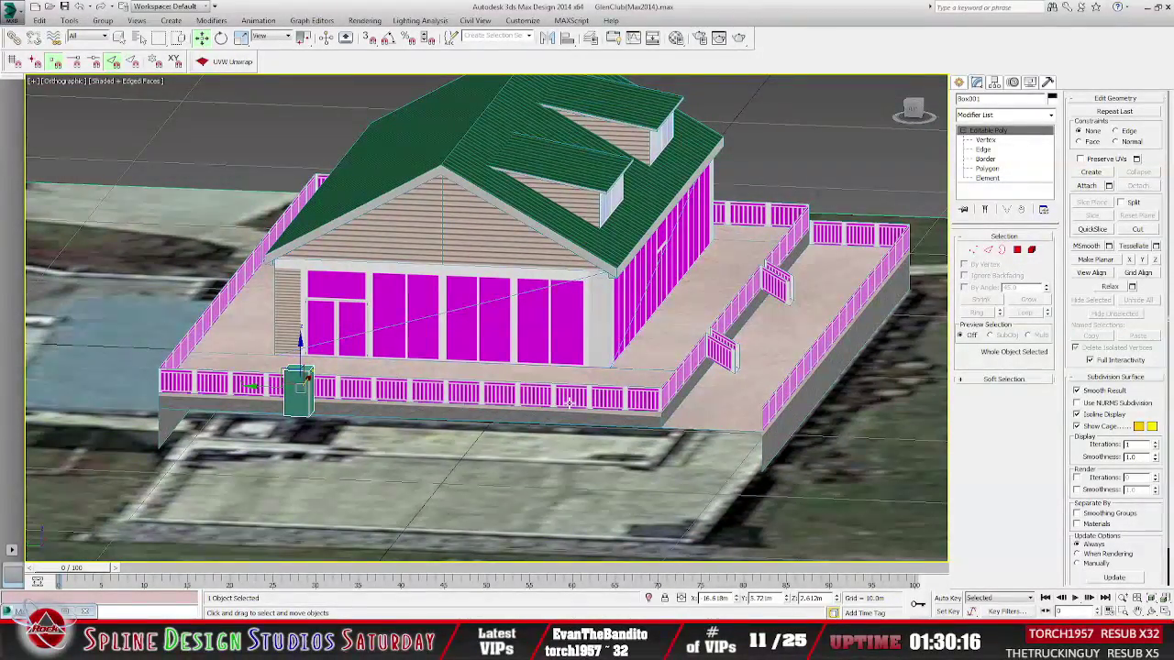
pyautogui.keyDown('alt'); pyautogui.moveTo(568, 404); pyautogui.dragTo(658, 420, button='middle'); pyautogui.keyUp('alt')
pyautogui.scroll(4, 514, 412)
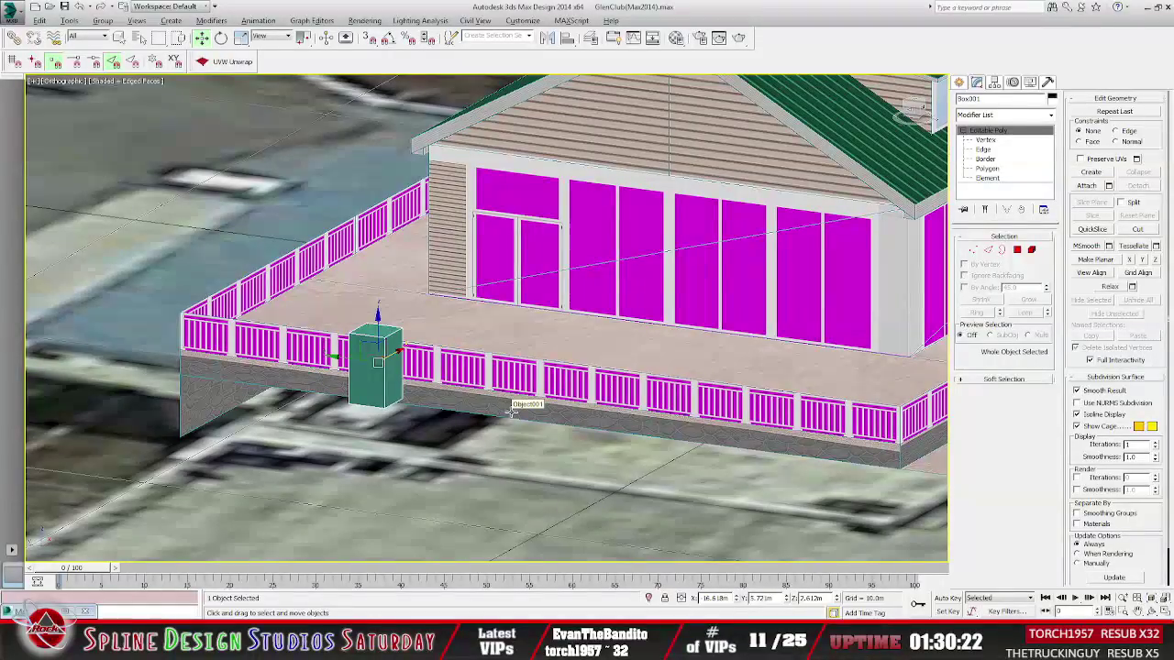
pyautogui.keyDown('alt'); pyautogui.moveTo(513, 412); pyautogui.dragTo(648, 414, button='middle'); pyautogui.keyUp('alt')
pyautogui.moveTo(649, 415)
pyautogui.keyDown('alt'); pyautogui.mouseDown(button='middle')
pyautogui.moveTo(599, 437)
pyautogui.moveTo(646, 436)
pyautogui.mouseUp(button='middle'); pyautogui.keyUp('alt')
pyautogui.scroll(3, 580, 400)
pyautogui.keyDown('alt'); pyautogui.moveTo(580, 400); pyautogui.dragTo(624, 418, button='middle'); pyautogui.keyUp('alt')
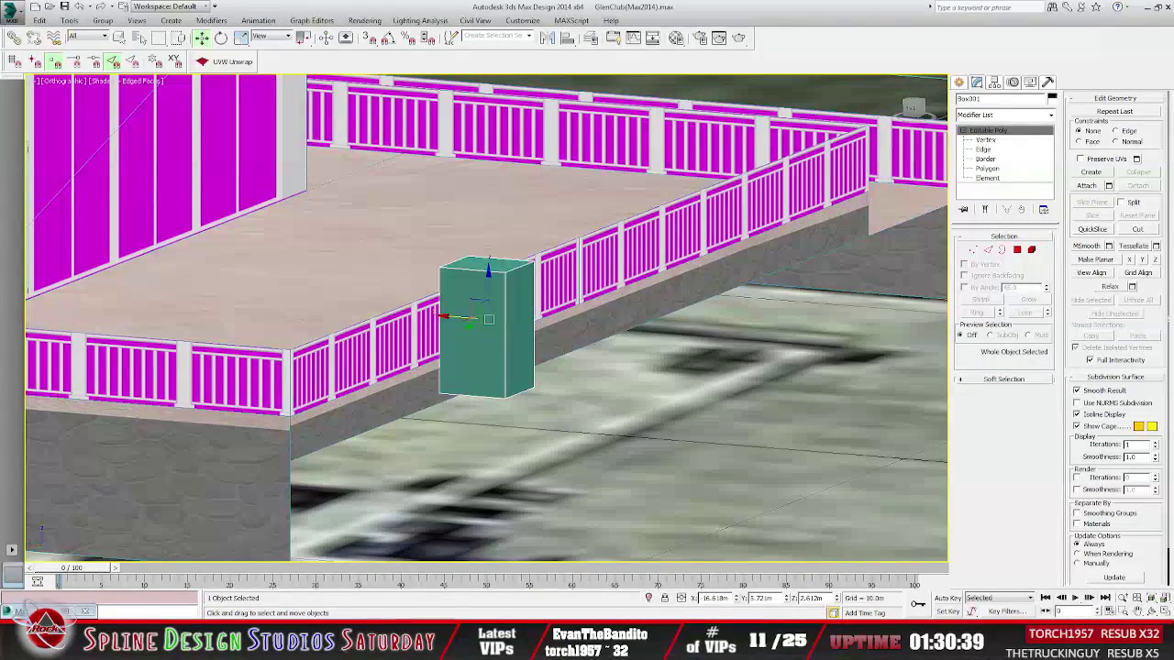
pyautogui.moveTo(518, 435); pyautogui.dragTo(557, 452, button='middle')
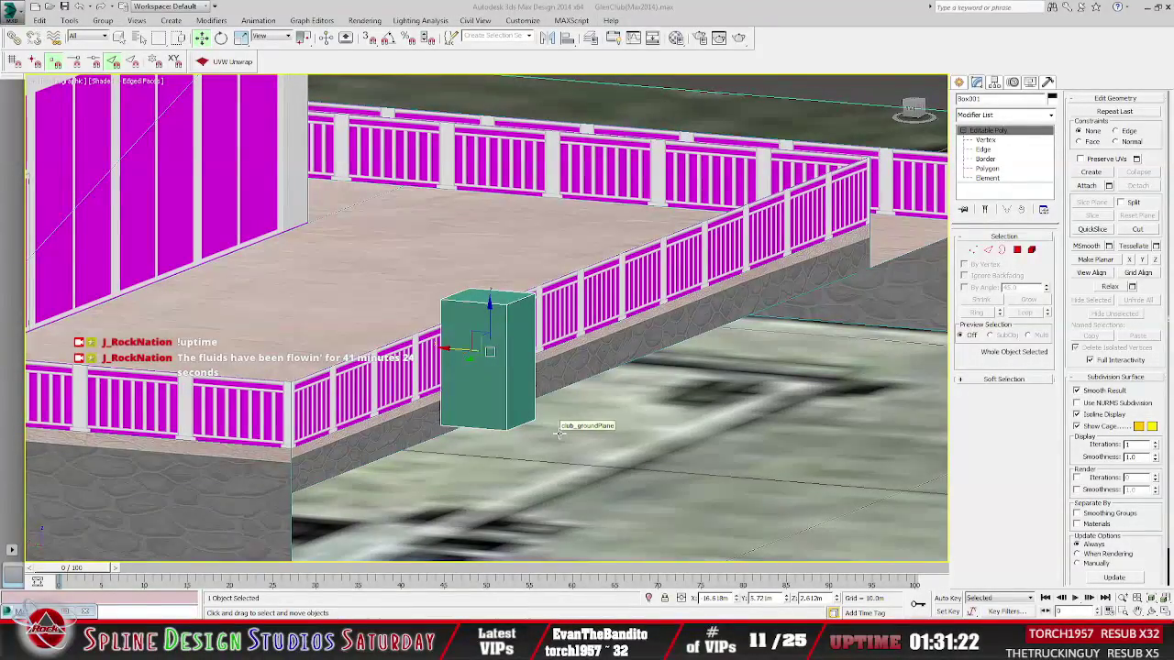
# Raise the green box's four bottom vertices to a Z height of about 1.98 m and leave vertex editing.
pyautogui.press('u')
pyautogui.keyDown('alt'); pyautogui.moveTo(587, 404); pyautogui.dragTo(631, 349, button='middle'); pyautogui.keyUp('alt')
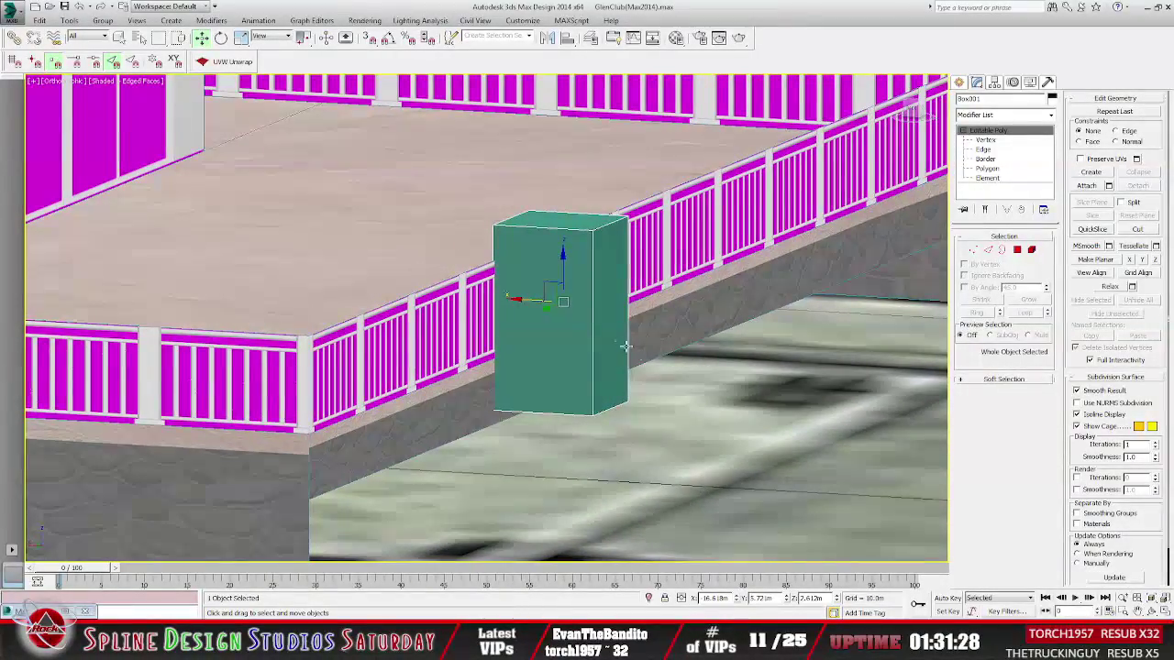
pyautogui.keyDown('alt'); pyautogui.moveTo(563, 272); pyautogui.dragTo(676, 330, button='middle'); pyautogui.keyUp('alt')
pyautogui.click(985, 139)
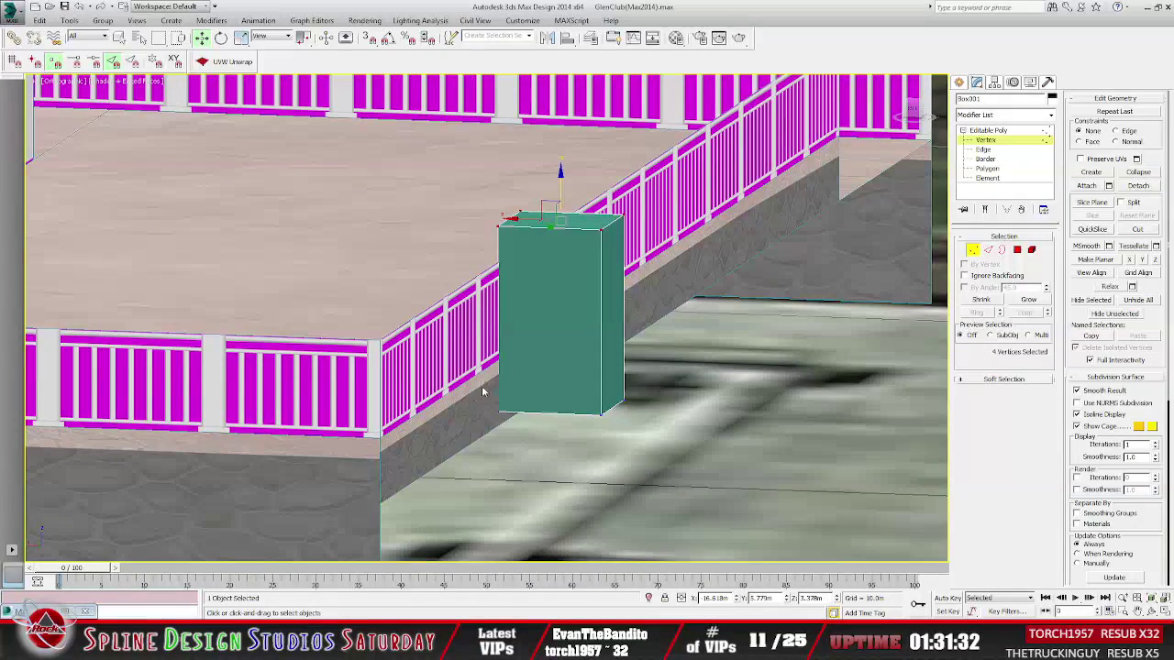
pyautogui.moveTo(480, 398); pyautogui.dragTo(647, 460)
pyautogui.moveTo(559, 354); pyautogui.dragTo(557, 325)
pyautogui.keyDown('alt'); pyautogui.moveTo(555, 336); pyautogui.dragTo(580, 378, button='middle'); pyautogui.keyUp('alt')
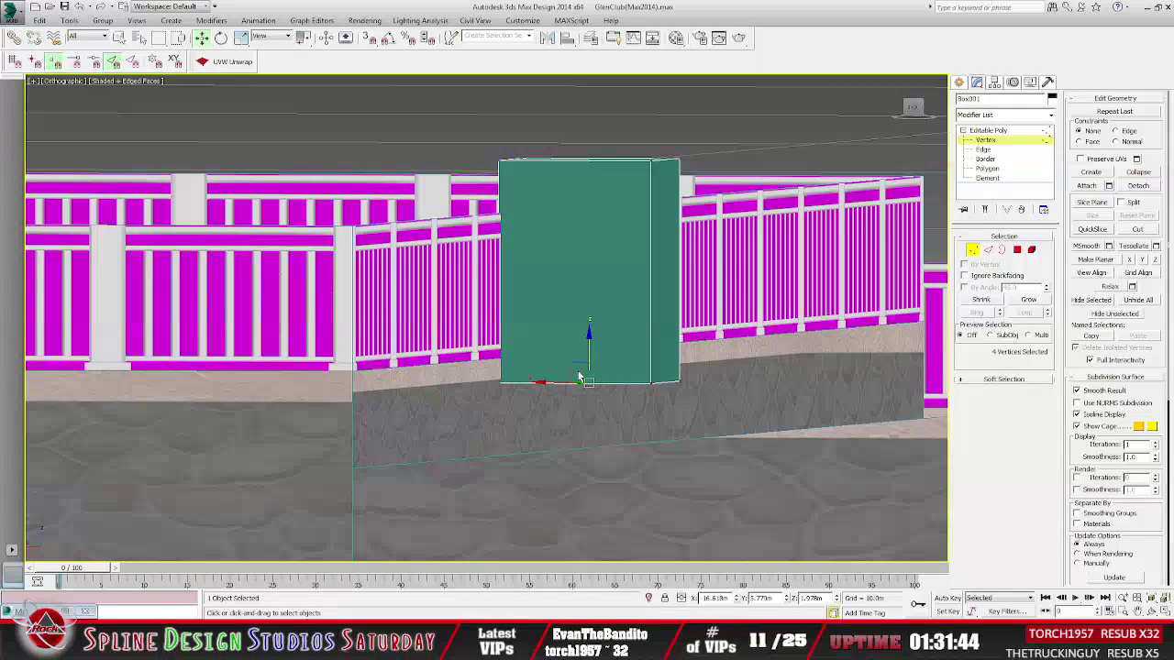
pyautogui.scroll(-2, 579, 380)
pyautogui.keyDown('alt'); pyautogui.moveTo(578, 400); pyautogui.dragTo(587, 433, button='middle'); pyautogui.keyUp('alt')
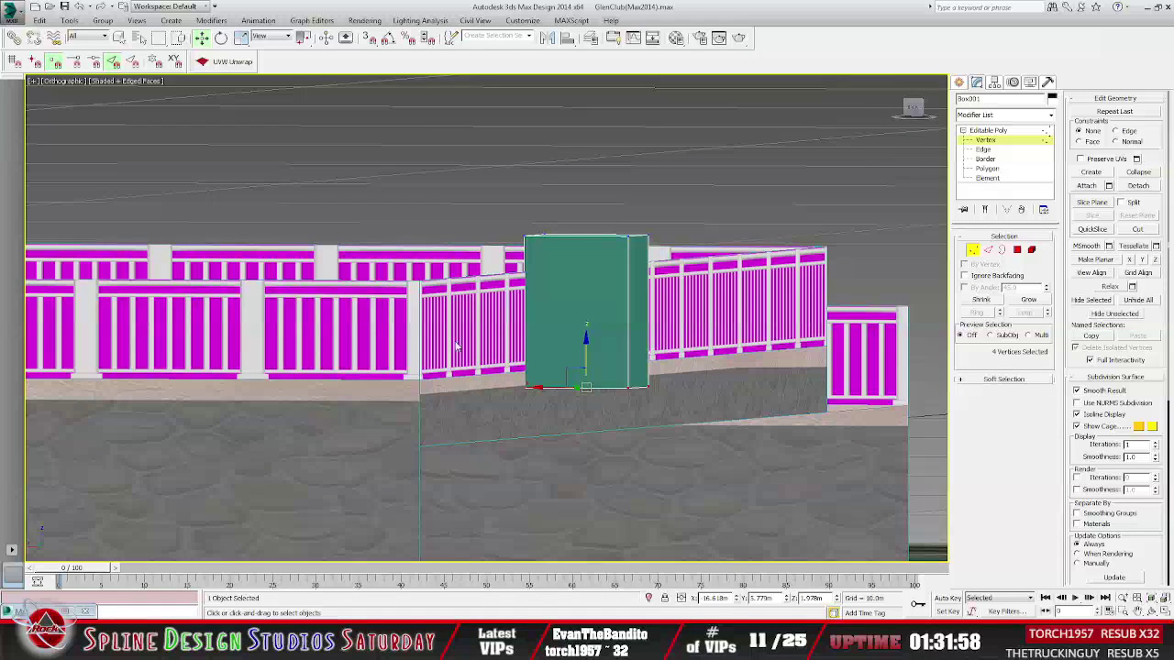
pyautogui.keyDown('alt'); pyautogui.moveTo(511, 406); pyautogui.dragTo(520, 419, button='middle'); pyautogui.keyUp('alt')
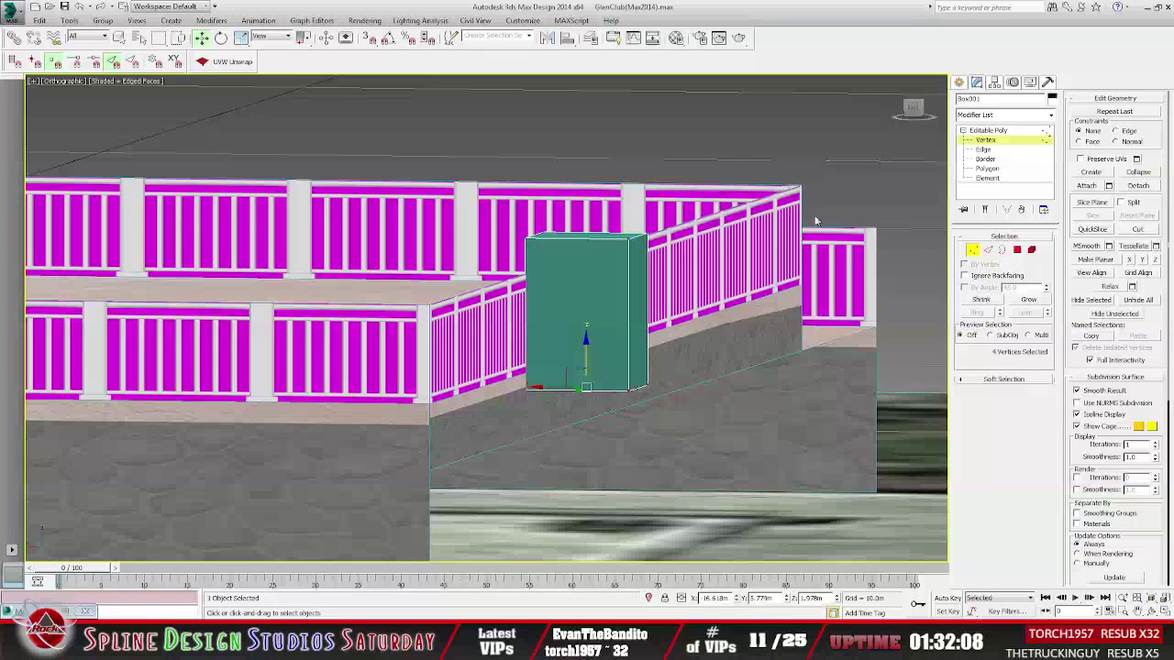
pyautogui.press('1')
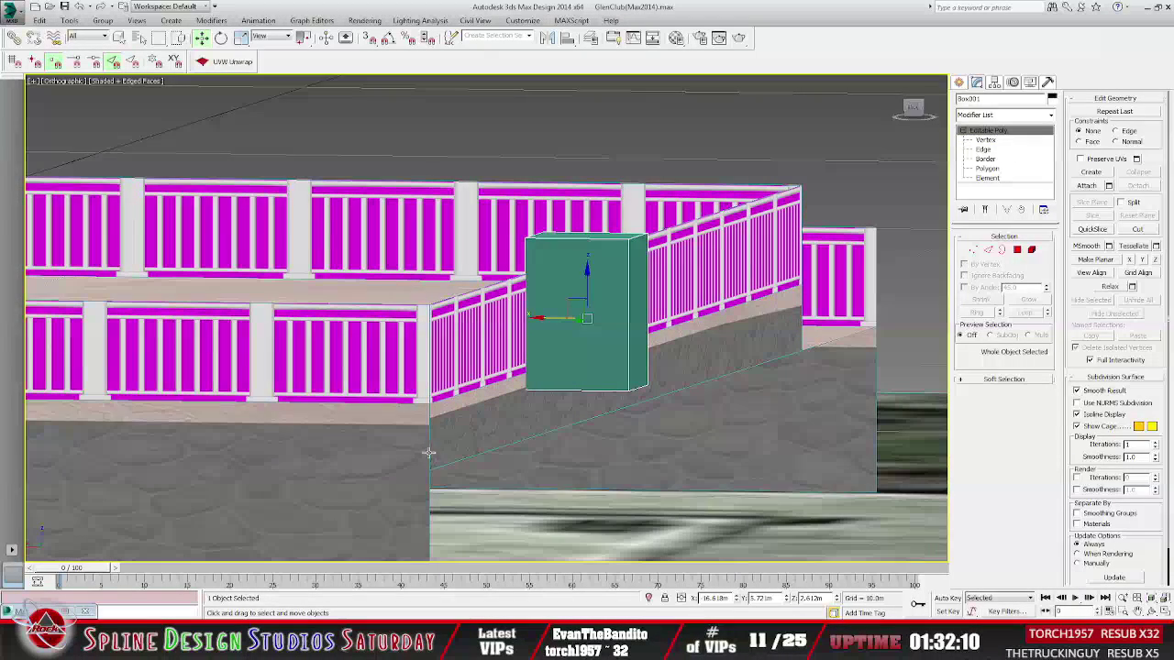
# Rename the stone side wall beneath the deck railing as cobble_side and check the scene's object list.
pyautogui.click(475, 427)
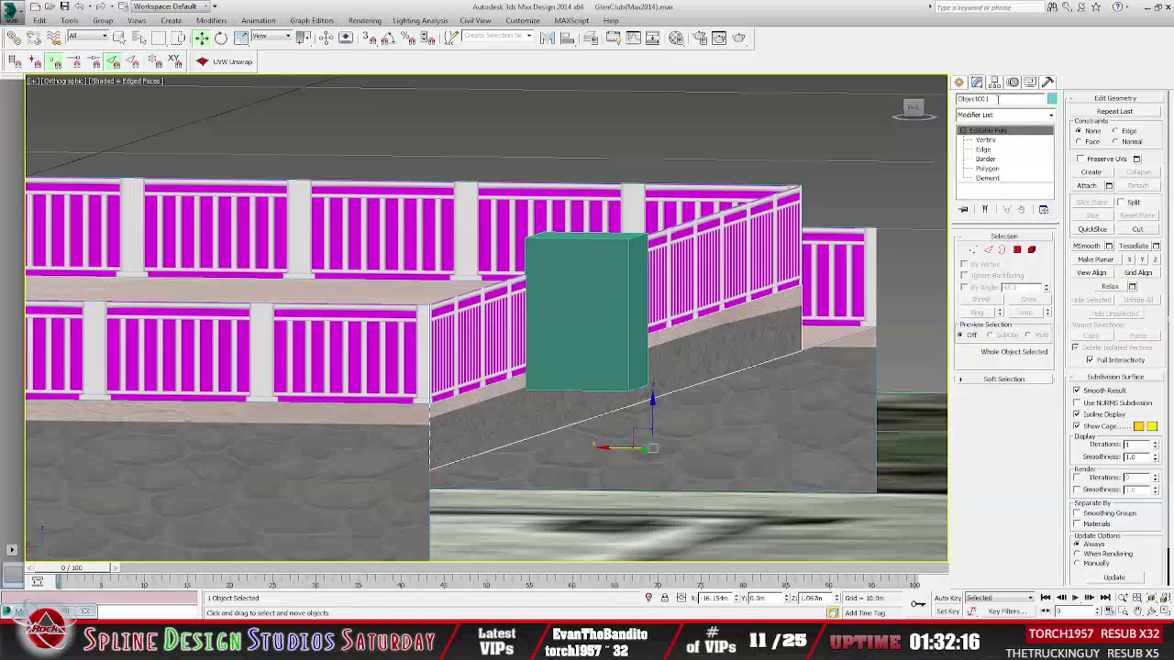
pyautogui.press('BackSpace')
pyautogui.press('BackSpace')
pyautogui.press('BackSpace')
pyautogui.press('BackSpace')
pyautogui.press('BackSpace')
pyautogui.press('BackSpace')
pyautogui.press('BackSpace')
pyautogui.press('BackSpace')
pyautogui.press('BackSpace')
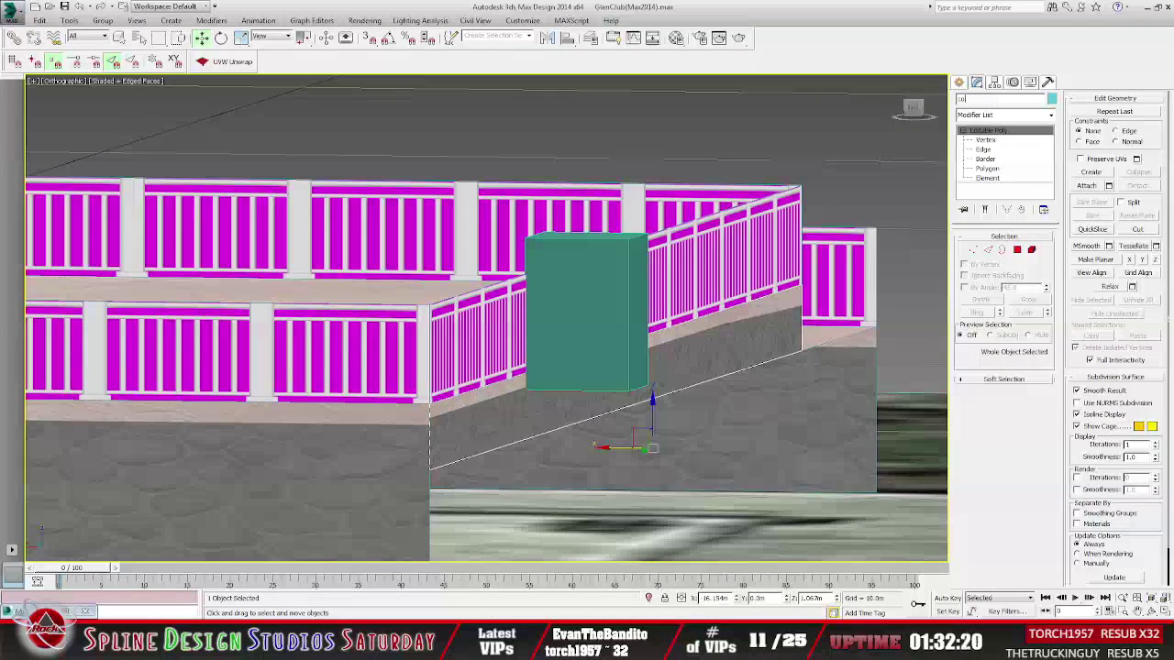
pyautogui.write('cobble_side')
pyautogui.click(139, 36)
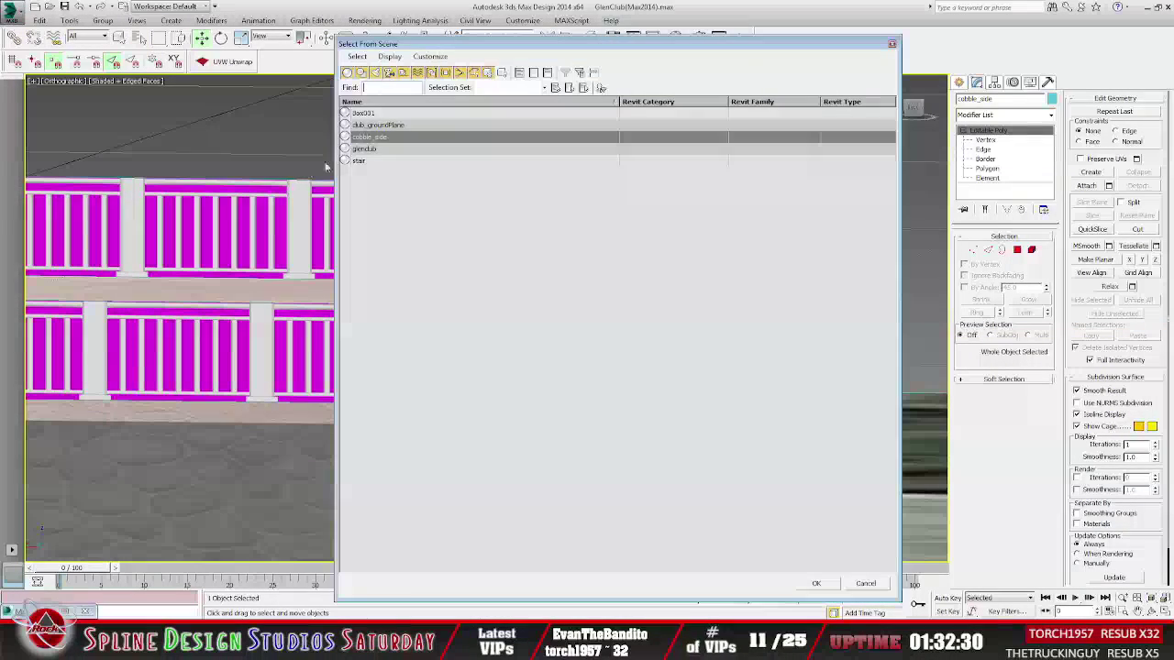
pyautogui.click(866, 583)
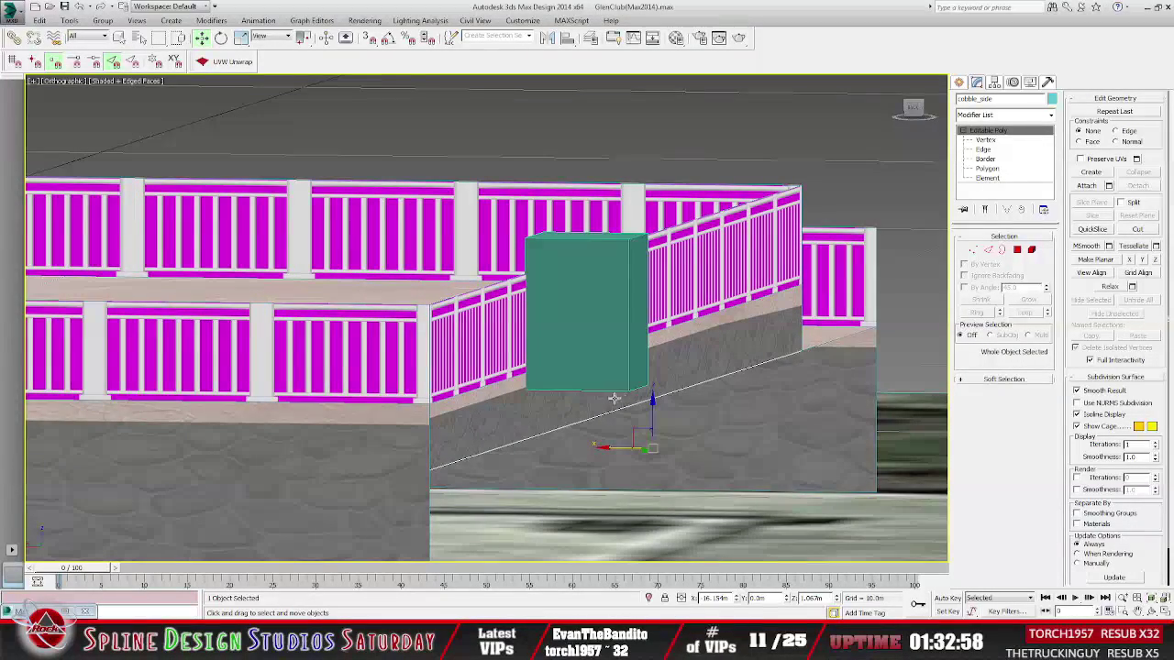
# Remove the cobble_side wall and the beige deck-edge polygon beneath the side railing, and examine the green box's base against the railing.
pyautogui.hotkey('ctrl', 'd')
pyautogui.click(527, 379)
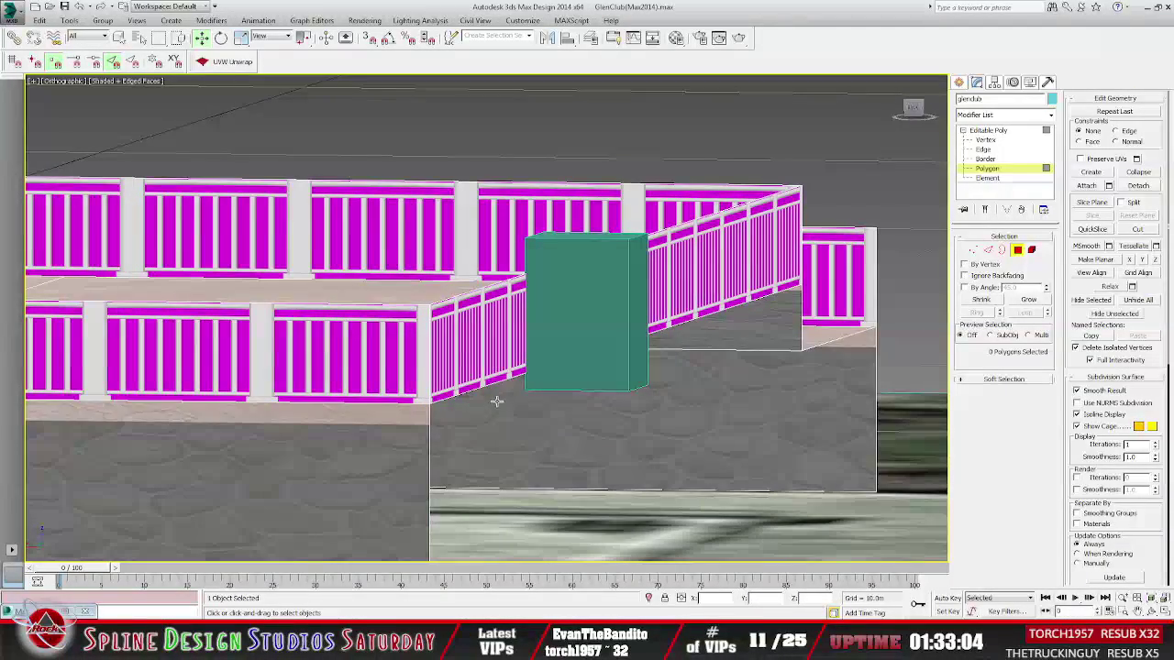
pyautogui.moveTo(553, 388)
pyautogui.keyDown('alt'); pyautogui.mouseDown(button='middle')
pyautogui.moveTo(581, 407)
pyautogui.moveTo(618, 468)
pyautogui.moveTo(610, 431)
pyautogui.moveTo(563, 407)
pyautogui.mouseUp(button='middle'); pyautogui.keyUp('alt')
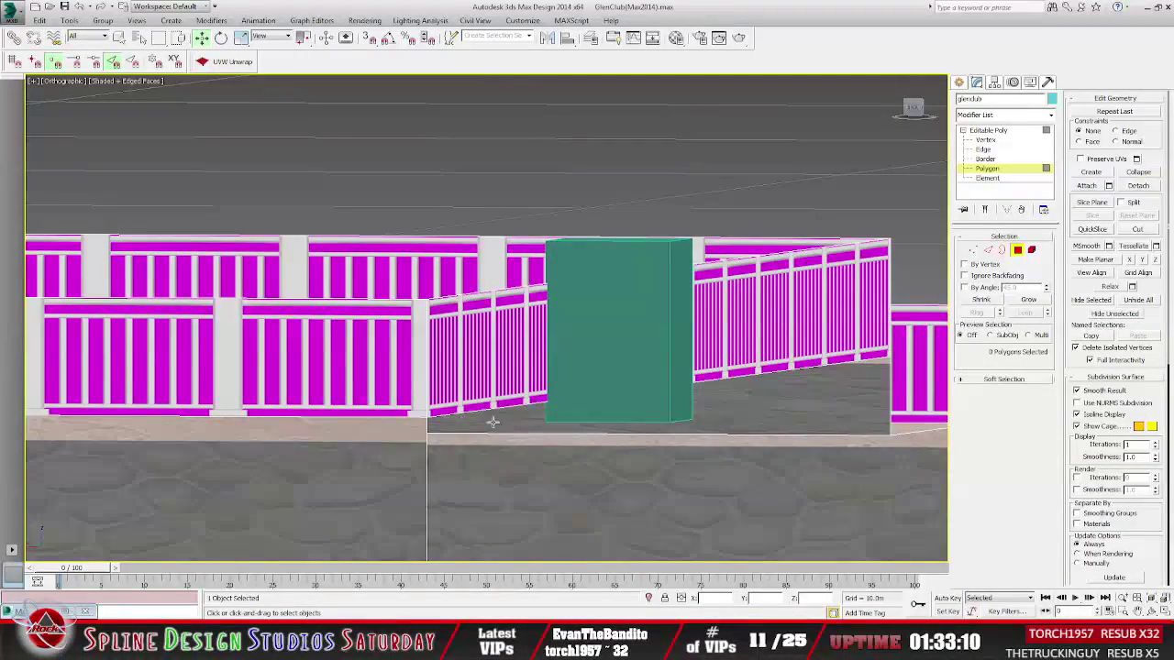
pyautogui.keyDown('alt'); pyautogui.moveTo(489, 419); pyautogui.dragTo(576, 429, button='middle'); pyautogui.keyUp('alt')
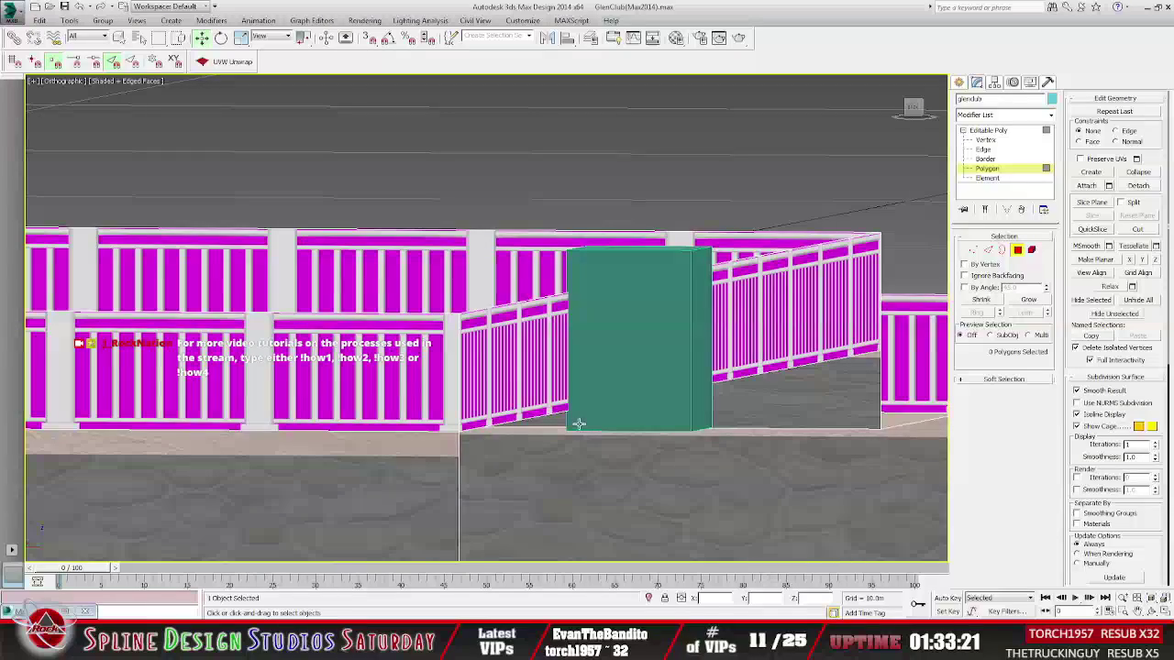
pyautogui.keyDown('alt'); pyautogui.moveTo(624, 446); pyautogui.dragTo(630, 448, button='middle'); pyautogui.keyUp('alt')
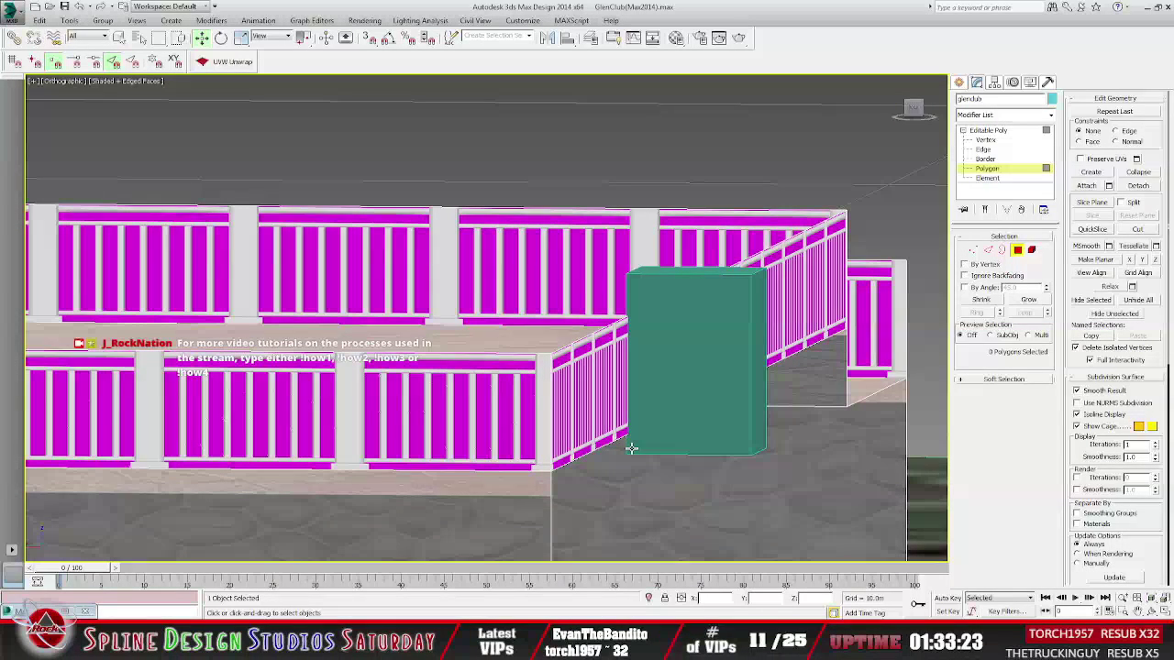
# Raise the green box's four bottom vertices to a Z height of about 2.07 m.
pyautogui.click(985, 139)
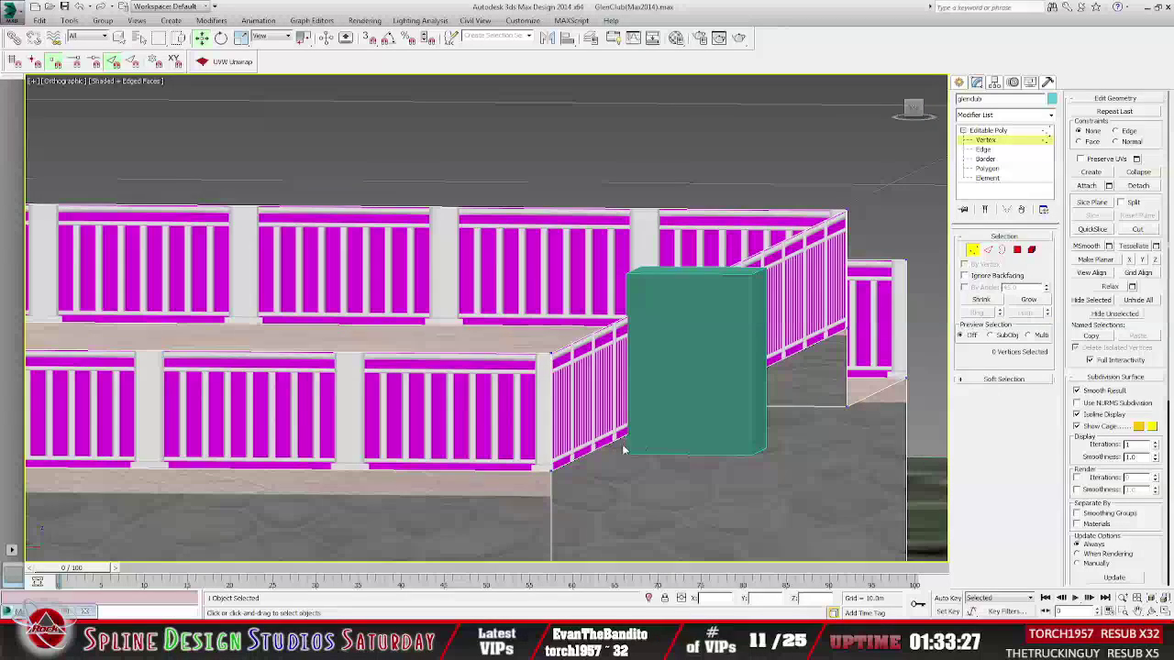
pyautogui.click(988, 130)
pyautogui.click(700, 364)
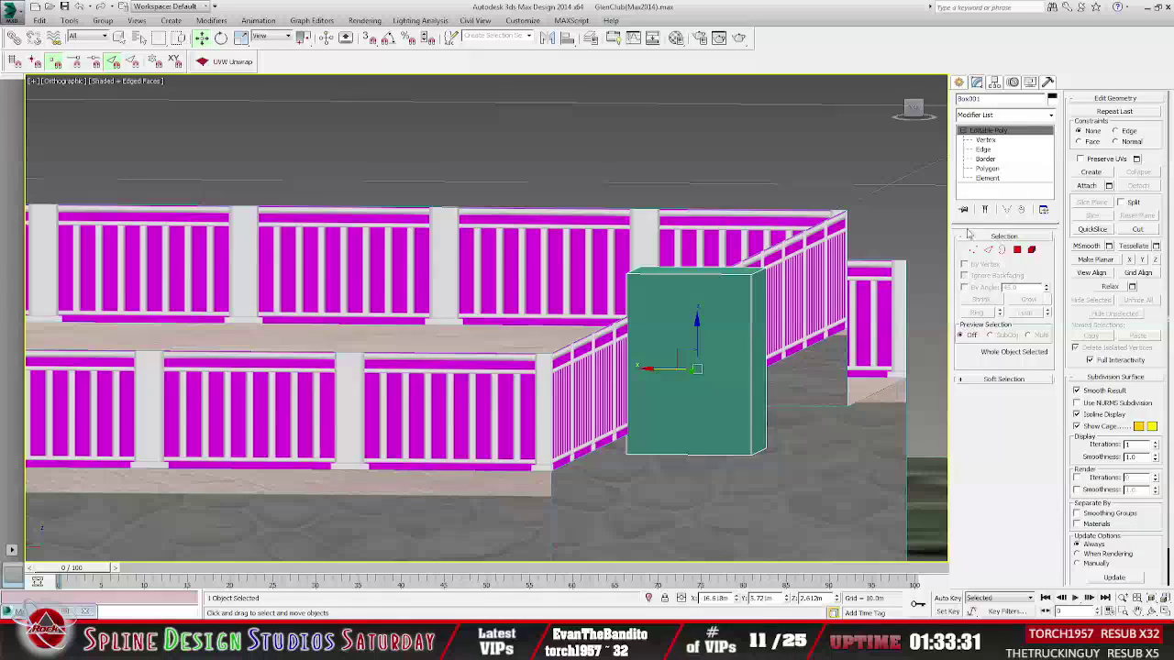
pyautogui.click(985, 140)
pyautogui.moveTo(604, 431); pyautogui.dragTo(808, 481)
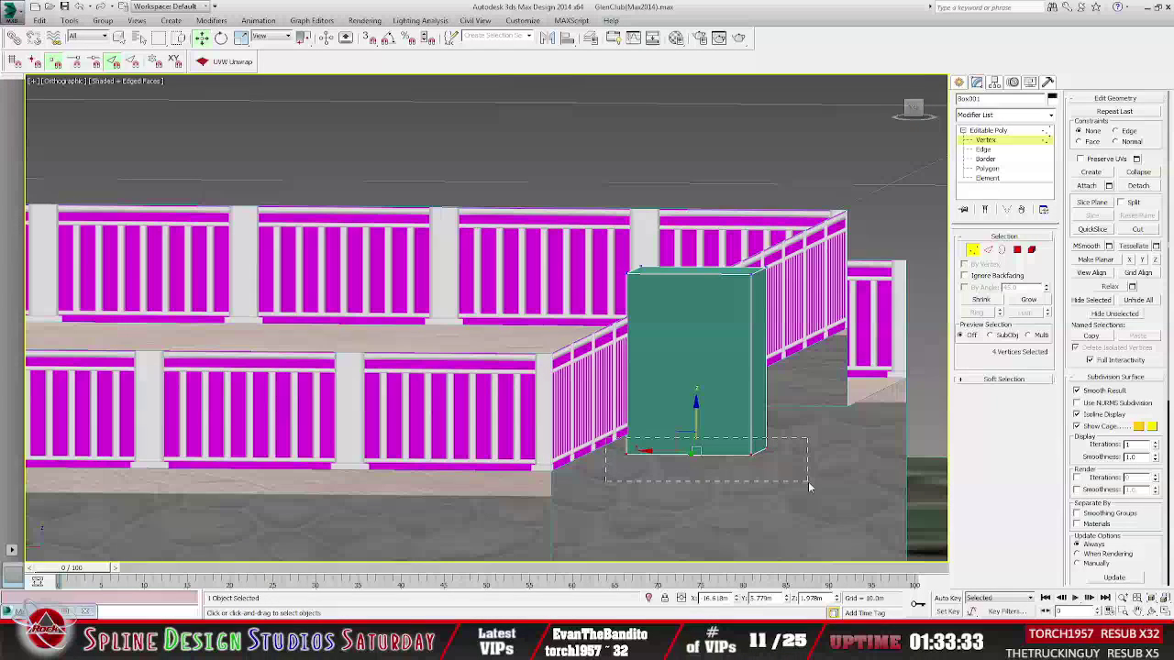
pyautogui.moveTo(696, 420); pyautogui.dragTo(696, 400)
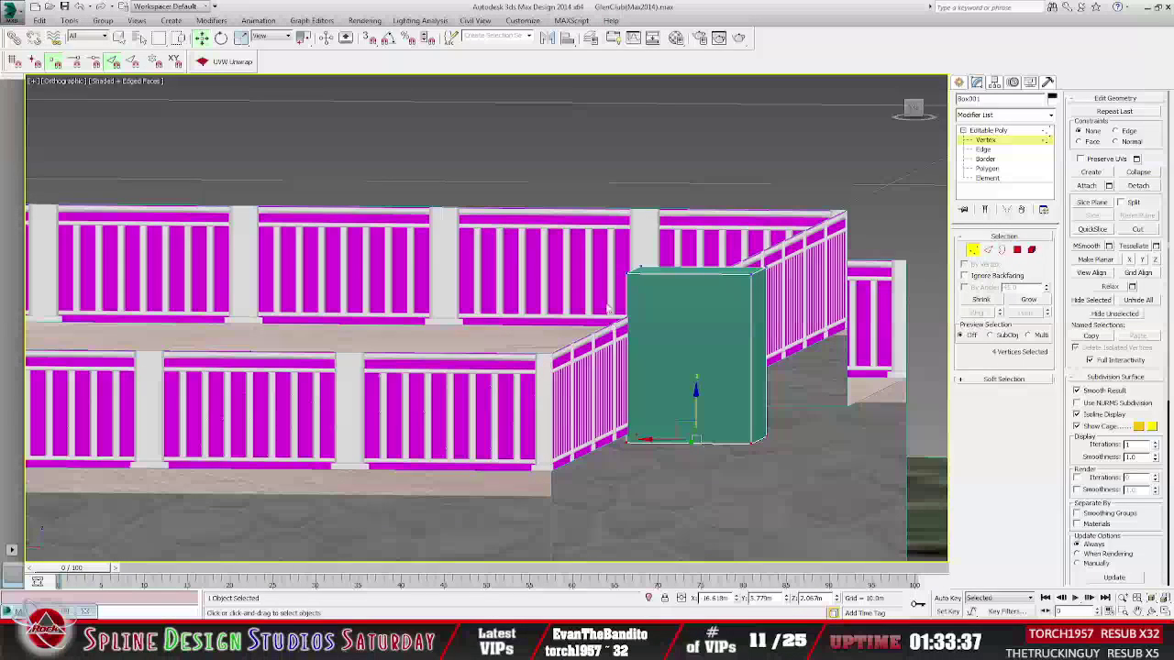
# Lower the green box's four top vertices to a Z height of about 3.15 m and compare its top with the railing.
pyautogui.moveTo(792, 312); pyautogui.dragTo(795, 316)
pyautogui.moveTo(696, 231); pyautogui.dragTo(697, 265)
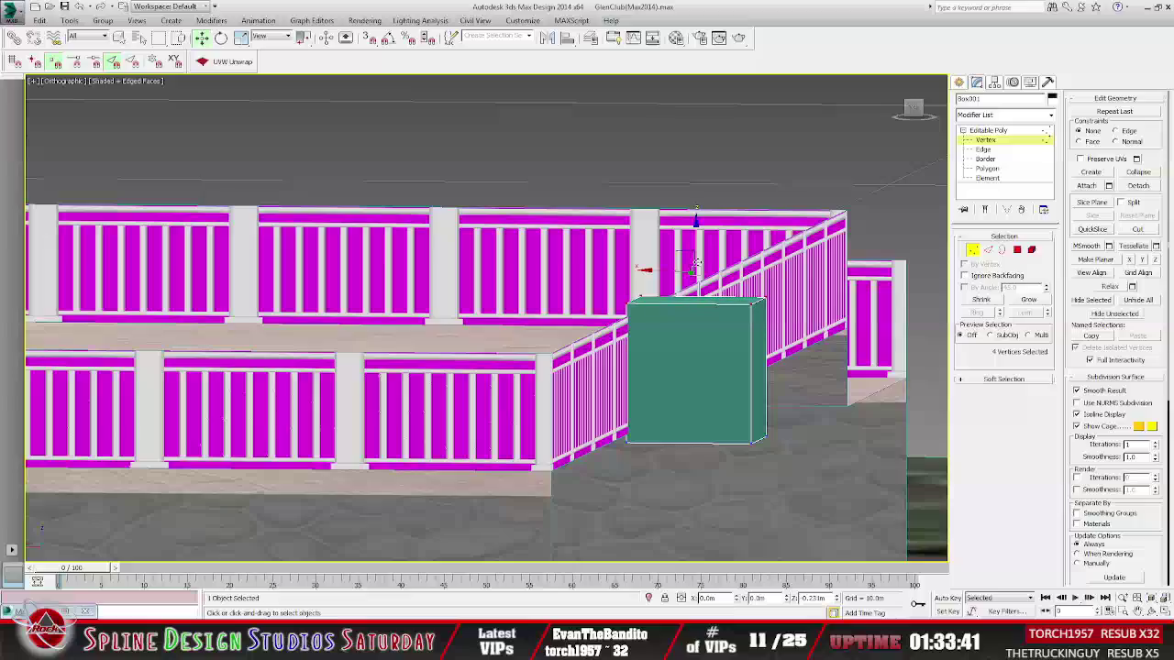
pyautogui.keyDown('alt'); pyautogui.moveTo(725, 352); pyautogui.dragTo(803, 390, button='middle'); pyautogui.keyUp('alt')
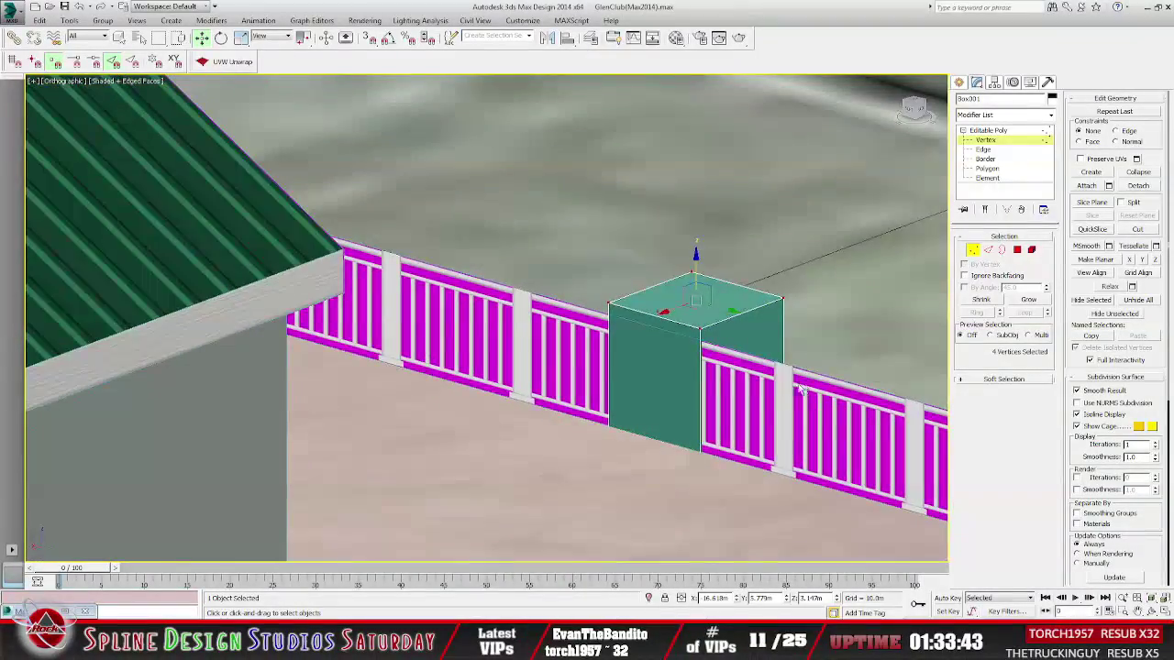
pyautogui.keyDown('alt'); pyautogui.moveTo(686, 398); pyautogui.dragTo(629, 398, button='middle'); pyautogui.keyUp('alt')
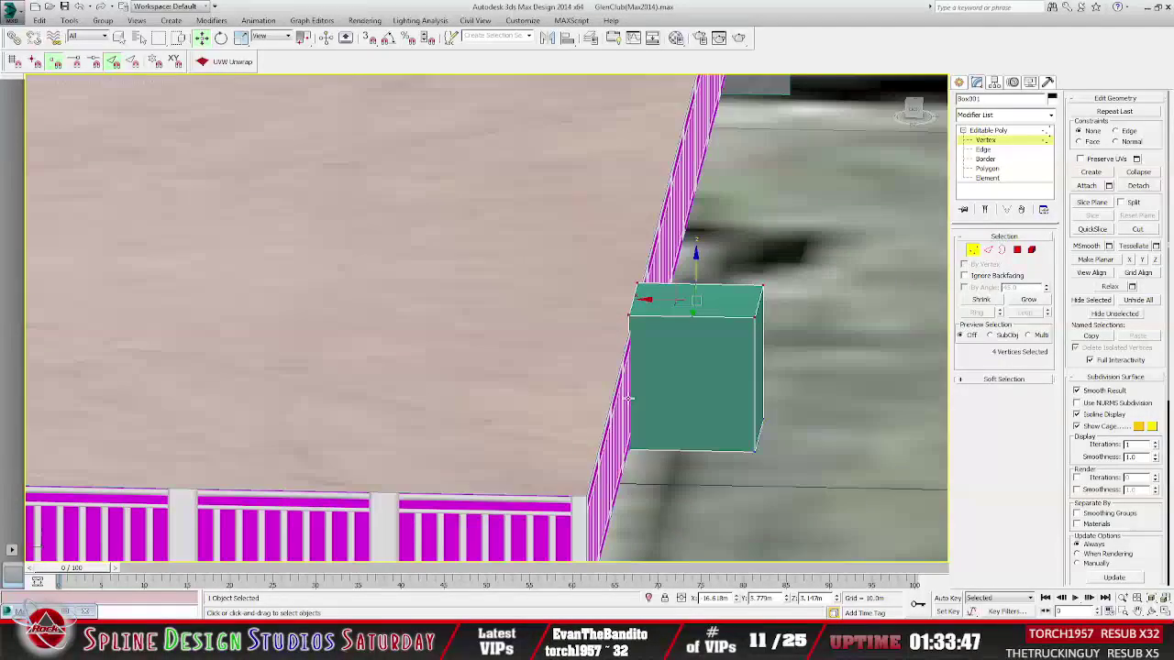
# Move the green box's outer vertices toward the deck to an X position of about -16.9 m.
pyautogui.click(744, 258)
pyautogui.moveTo(728, 262); pyautogui.dragTo(831, 522)
pyautogui.moveTo(729, 367); pyautogui.dragTo(706, 368)
# Delete the polygon on the side of the green box that faces the deck.
pyautogui.click(987, 170)
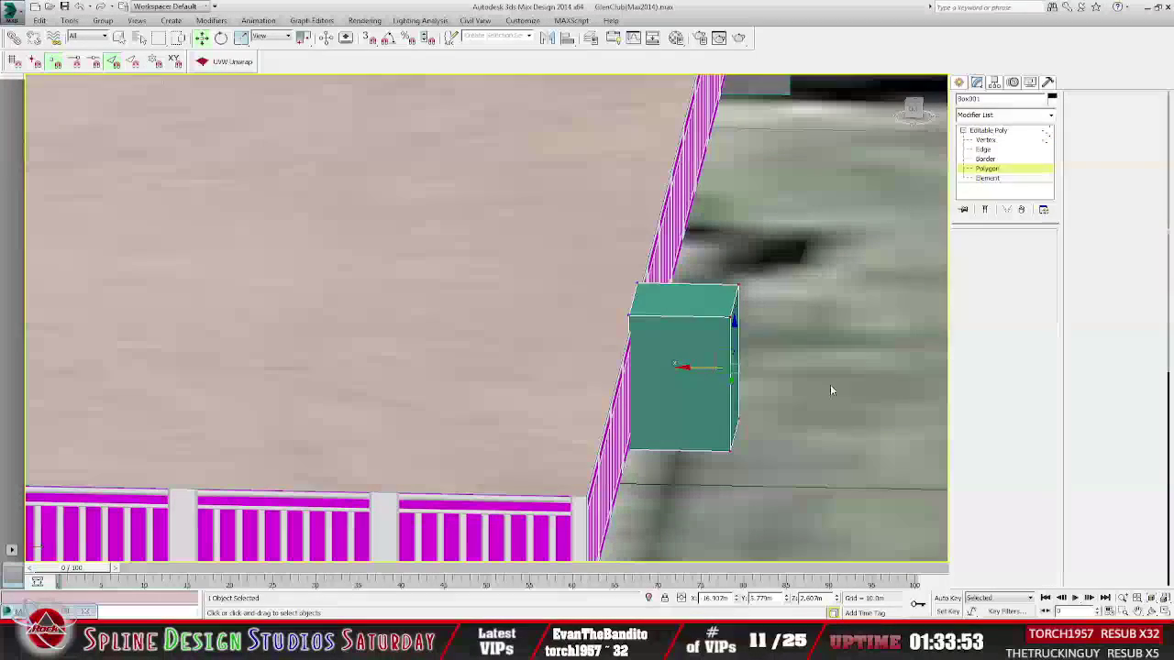
pyautogui.keyDown('alt'); pyautogui.moveTo(761, 418); pyautogui.dragTo(652, 364, button='middle'); pyautogui.keyUp('alt')
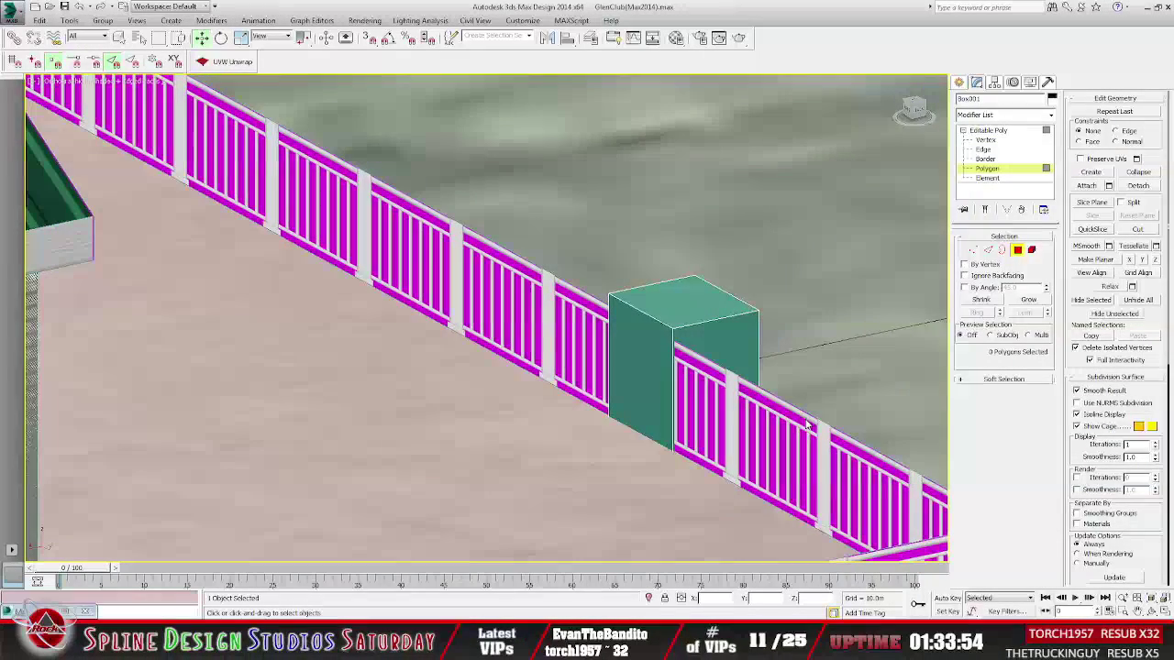
pyautogui.click(651, 364)
pyautogui.press('Delete')
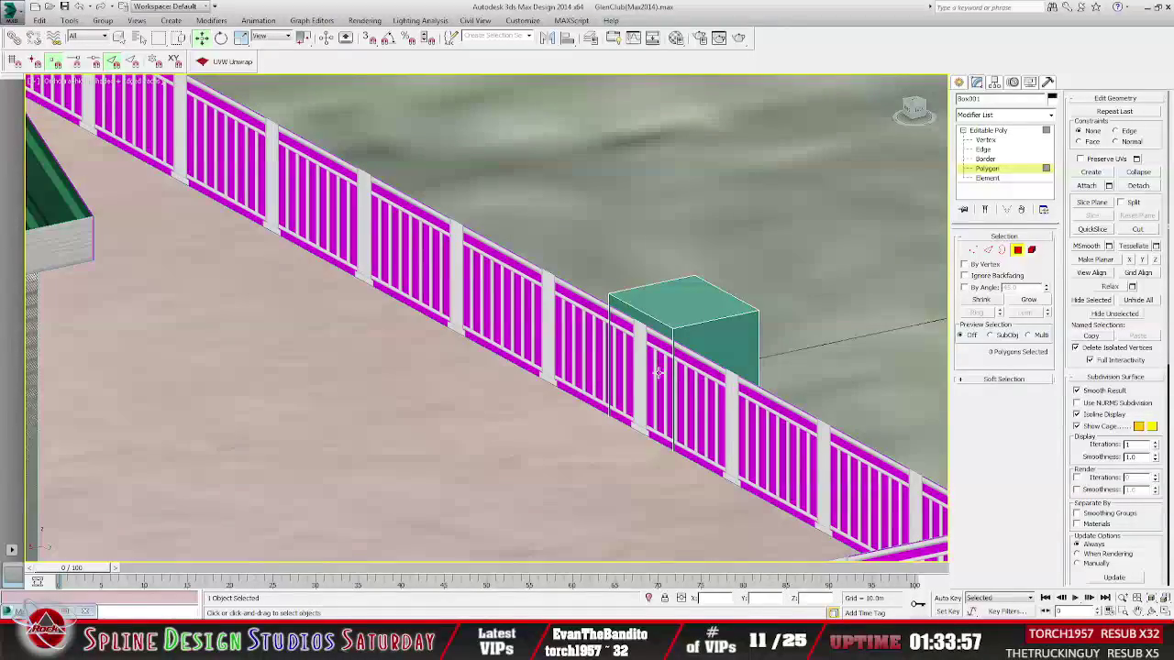
pyautogui.keyDown('alt'); pyautogui.moveTo(704, 382); pyautogui.dragTo(615, 430, button='middle'); pyautogui.keyUp('alt')
pyautogui.scroll(-4, 631, 440)
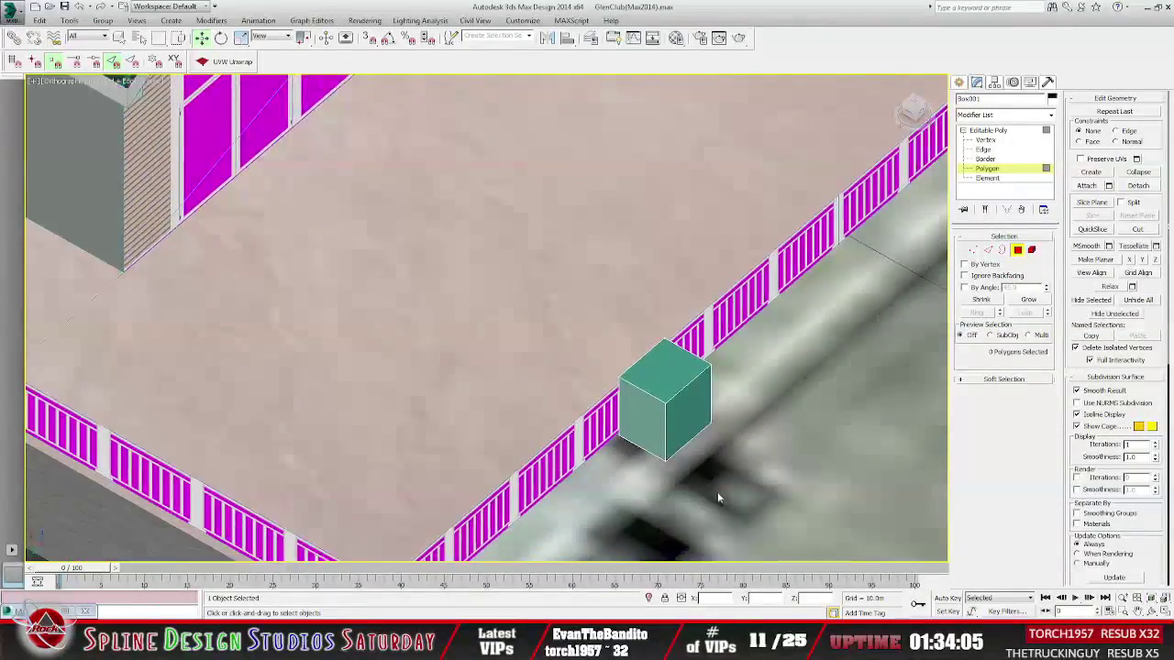
# Leave polygon editing and delete the club_groundPlane object beneath the clubhouse.
pyautogui.moveTo(719, 495); pyautogui.dragTo(581, 265, button='middle')
pyautogui.scroll(-4, 596, 307)
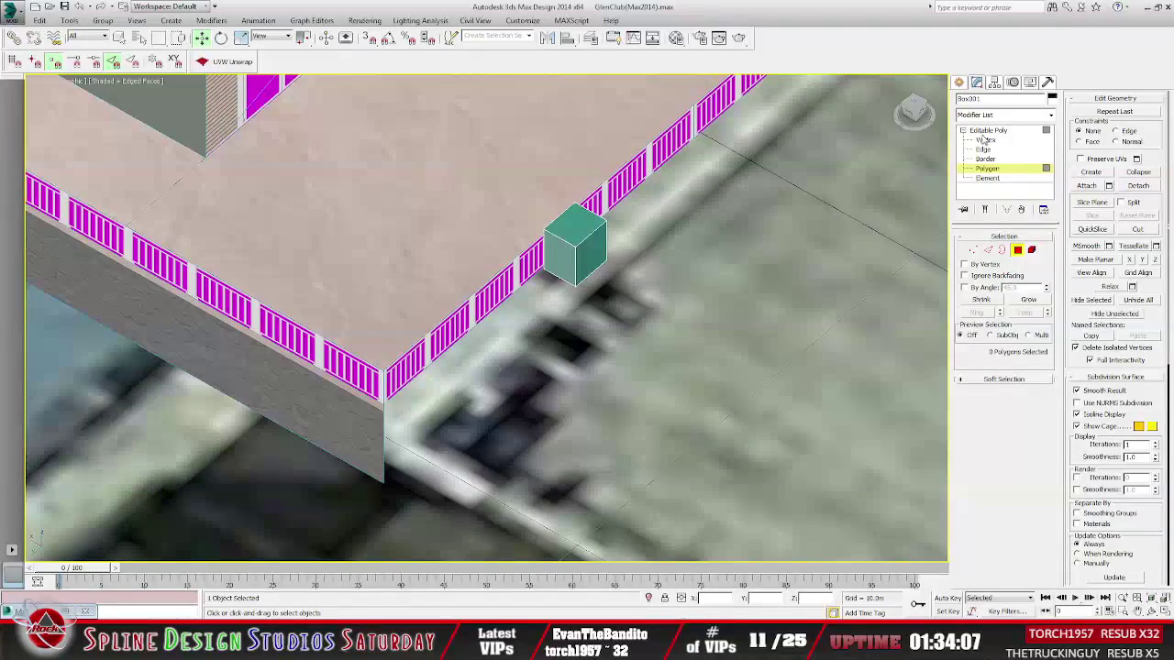
pyautogui.click(984, 131)
pyautogui.click(755, 445)
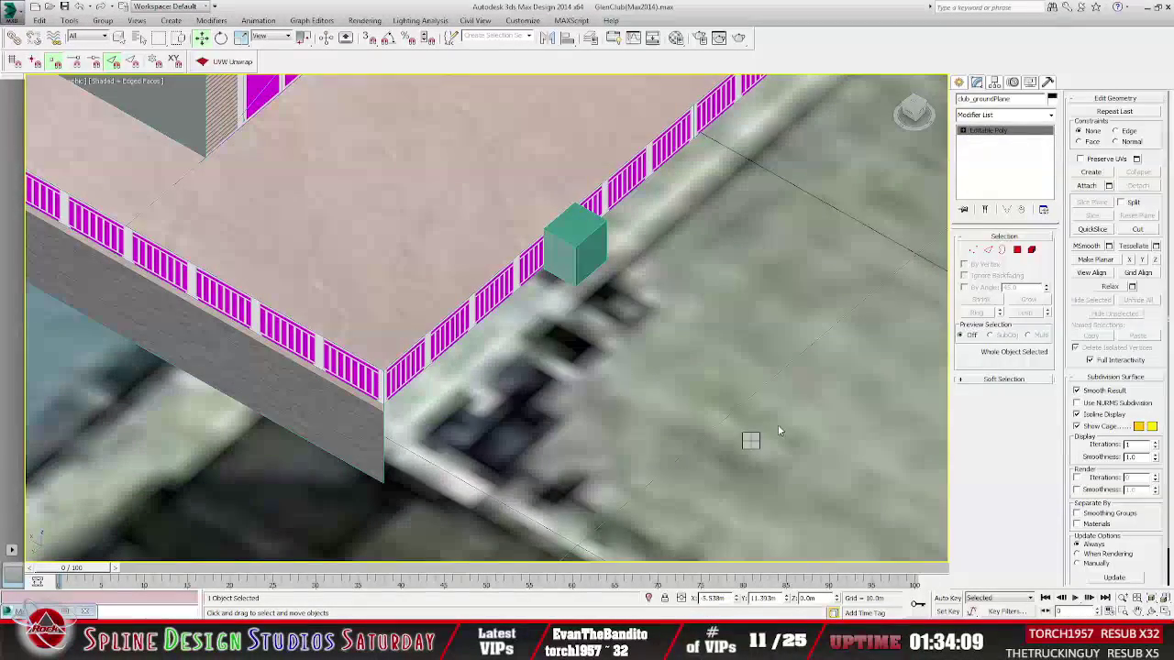
pyautogui.press('Delete')
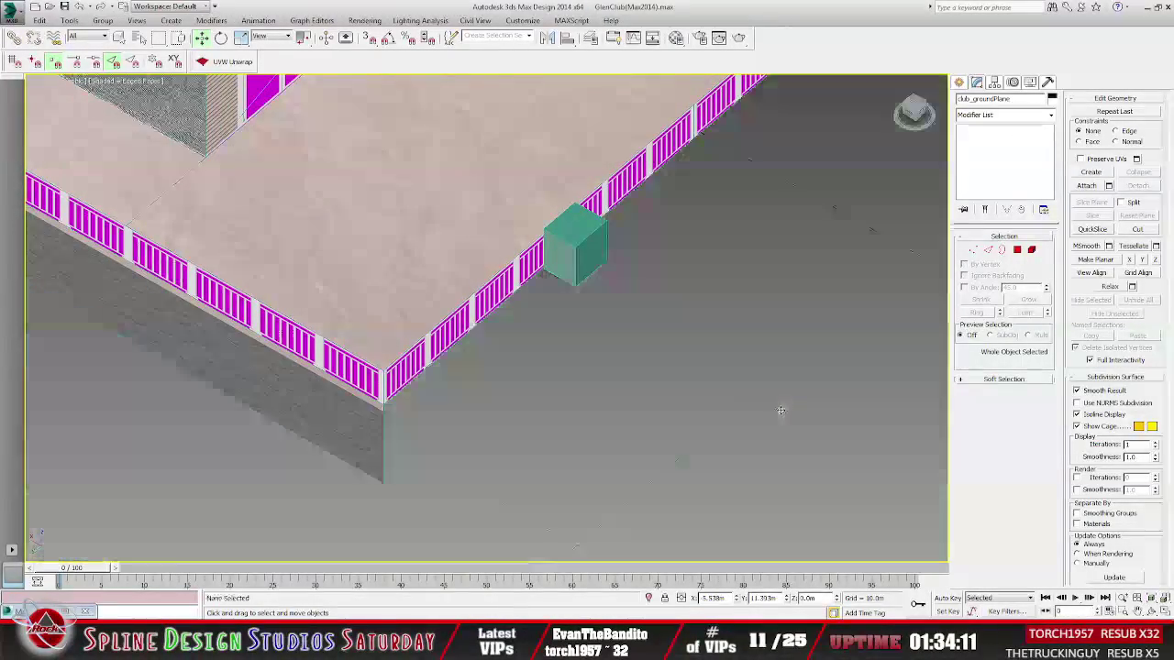
# Move the green box away from the deck to X about -18.74 m and delete its polygon facing away from the deck.
pyautogui.click(555, 265)
pyautogui.keyDown('alt'); pyautogui.moveTo(593, 356); pyautogui.dragTo(675, 348, button='middle'); pyautogui.keyUp('alt')
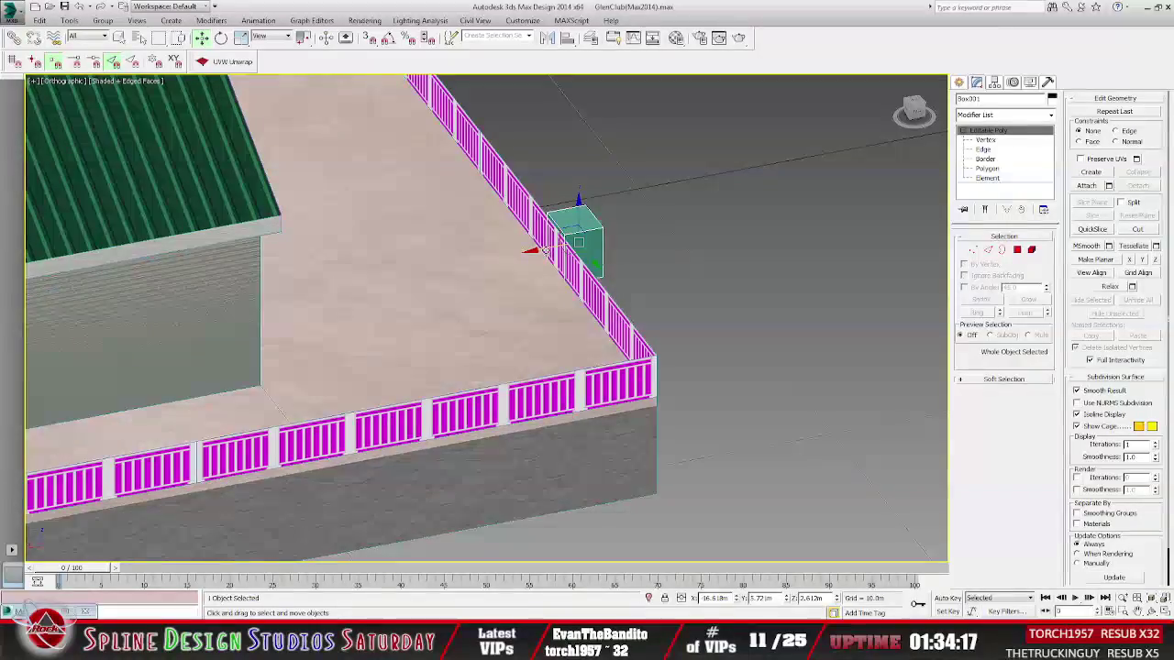
pyautogui.moveTo(544, 249); pyautogui.dragTo(649, 226)
pyautogui.keyDown('alt'); pyautogui.moveTo(649, 227); pyautogui.dragTo(525, 319, button='middle'); pyautogui.keyUp('alt')
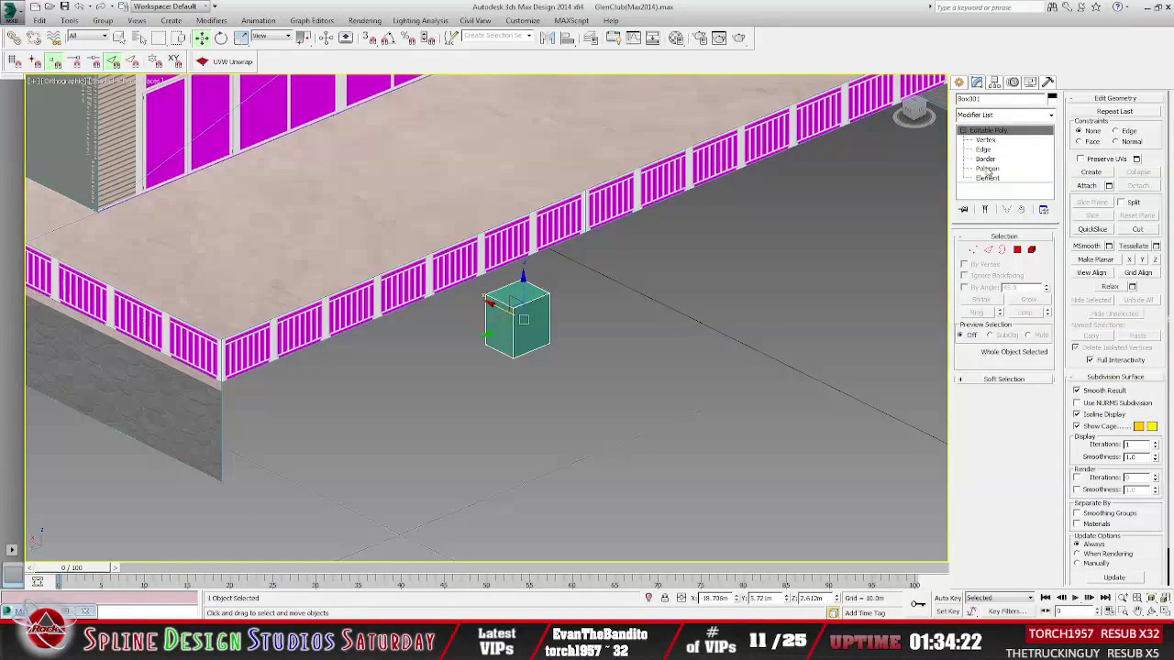
pyautogui.click(986, 169)
pyautogui.click(532, 328)
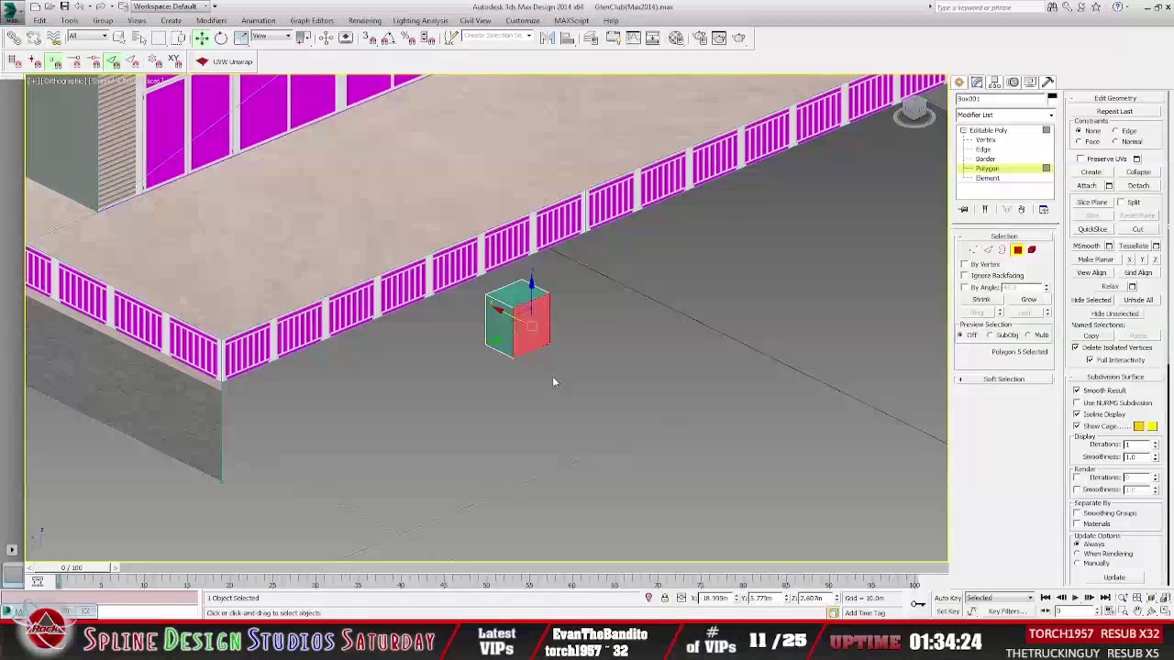
pyautogui.press('Delete')
pyautogui.keyDown('alt'); pyautogui.moveTo(538, 381); pyautogui.dragTo(632, 381, button='middle'); pyautogui.keyUp('alt')
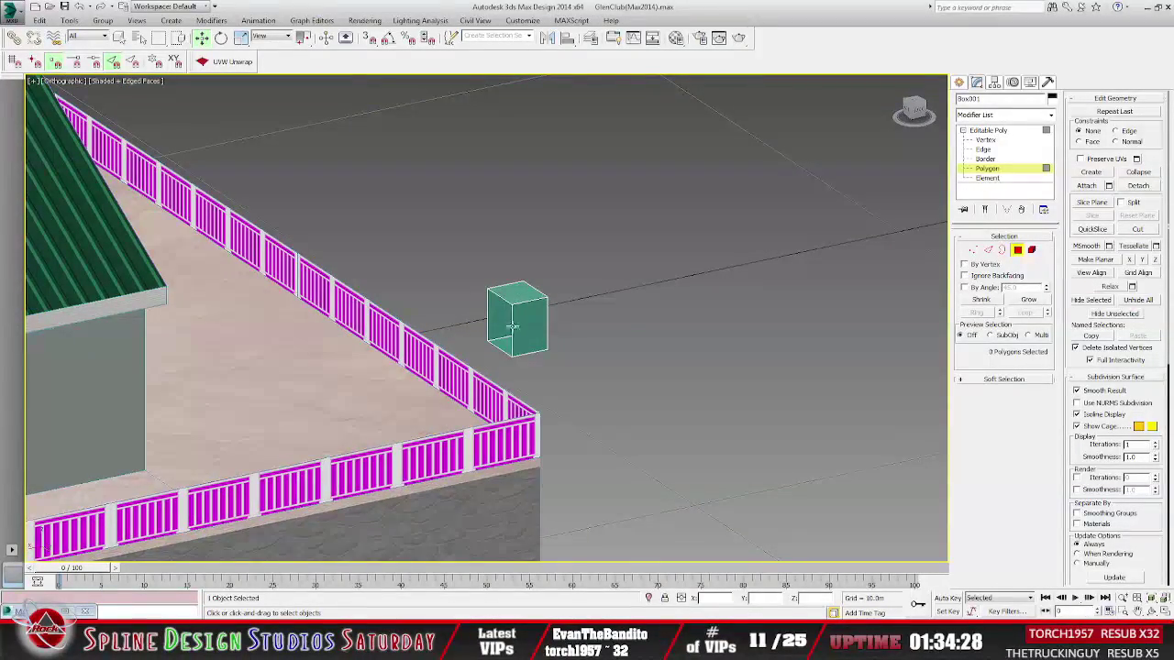
# Leave polygon editing and move the green box back against the deck railing, at X about -16.54 m.
pyautogui.press('f')
pyautogui.keyDown('alt'); pyautogui.moveTo(522, 381); pyautogui.dragTo(516, 317, button='middle'); pyautogui.keyUp('alt')
pyautogui.click(1020, 133)
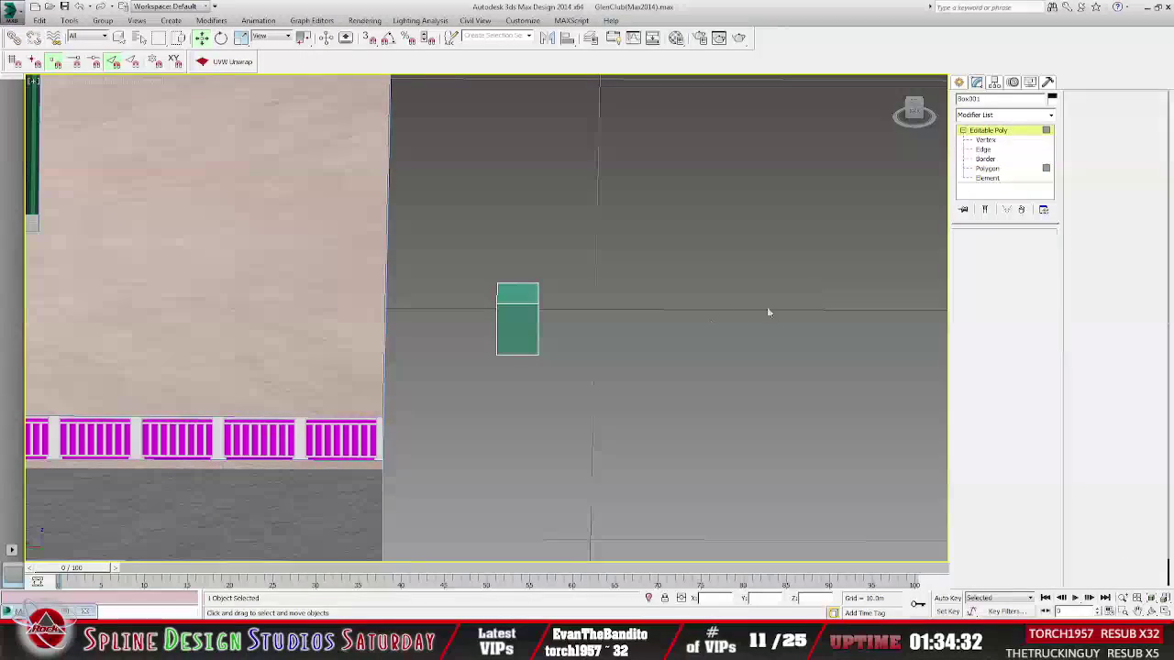
pyautogui.keyDown('alt'); pyautogui.moveTo(486, 315); pyautogui.dragTo(346, 415, button='middle'); pyautogui.keyUp('alt')
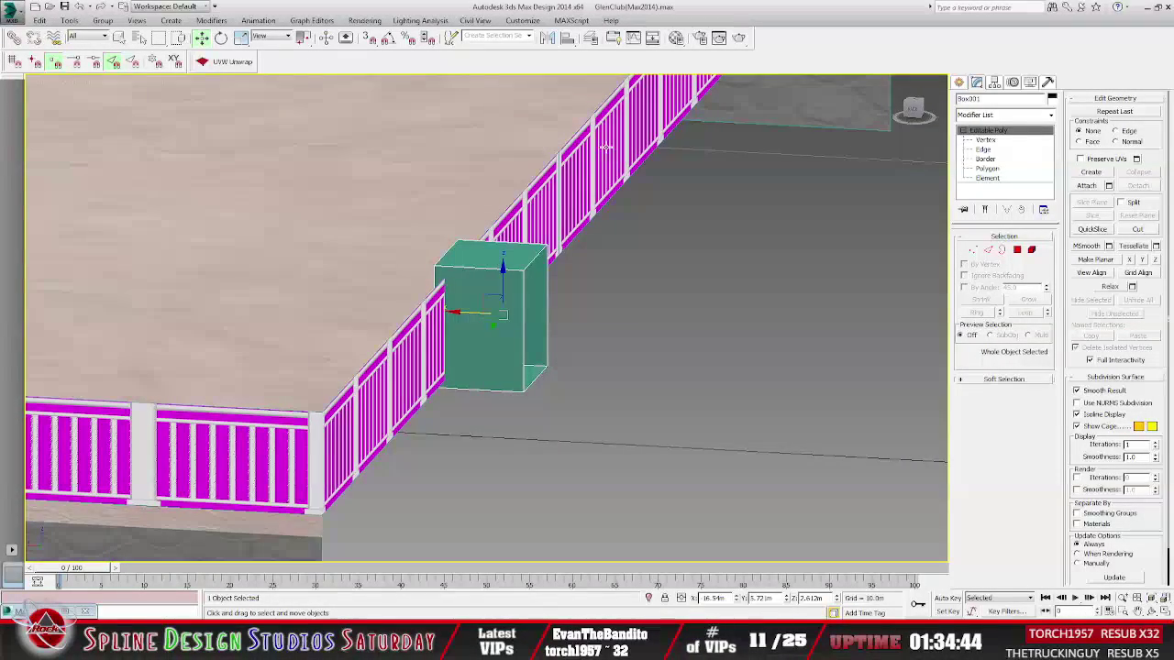
# Examine the opened green box's placement against the railing, deck and clubhouse from several angles.
pyautogui.keyDown('alt'); pyautogui.moveTo(436, 335); pyautogui.dragTo(627, 396, button='middle'); pyautogui.keyUp('alt')
pyautogui.hotkey('shift', 'z')
pyautogui.hotkey('shift', 'z')
pyautogui.hotkey('shift', 'z')
pyautogui.scroll(-1, 627, 365)
pyautogui.scroll(-3, 626, 367)
pyautogui.scroll(-4, 629, 399)
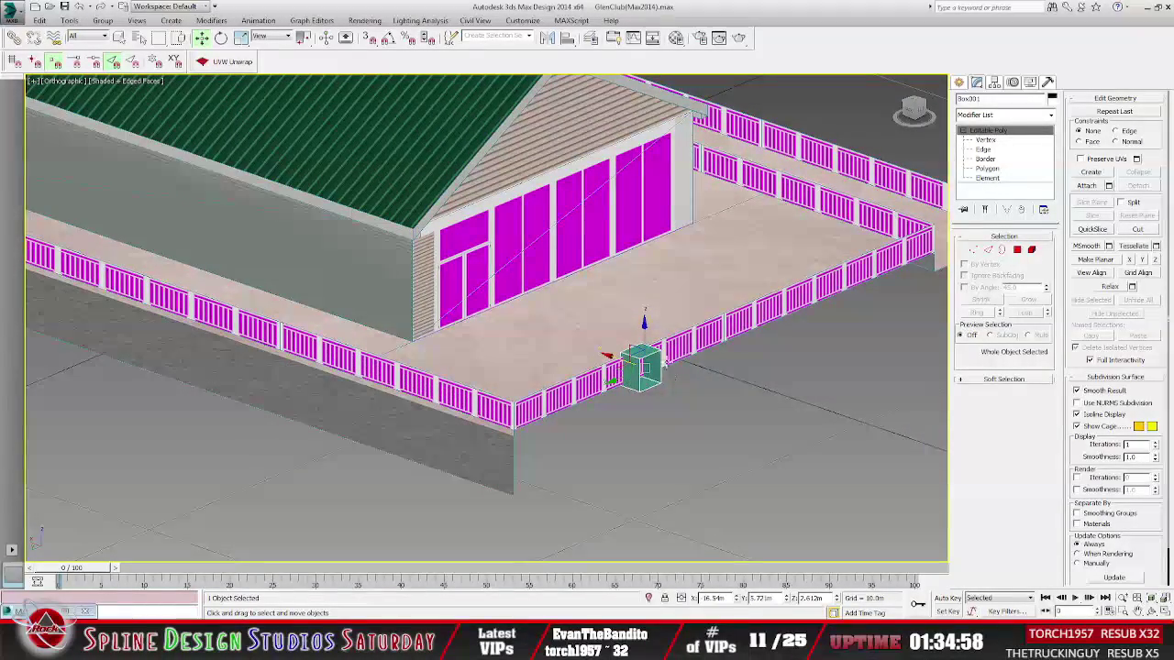
pyautogui.keyDown('alt'); pyautogui.moveTo(520, 338); pyautogui.dragTo(617, 370, button='middle'); pyautogui.keyUp('alt')
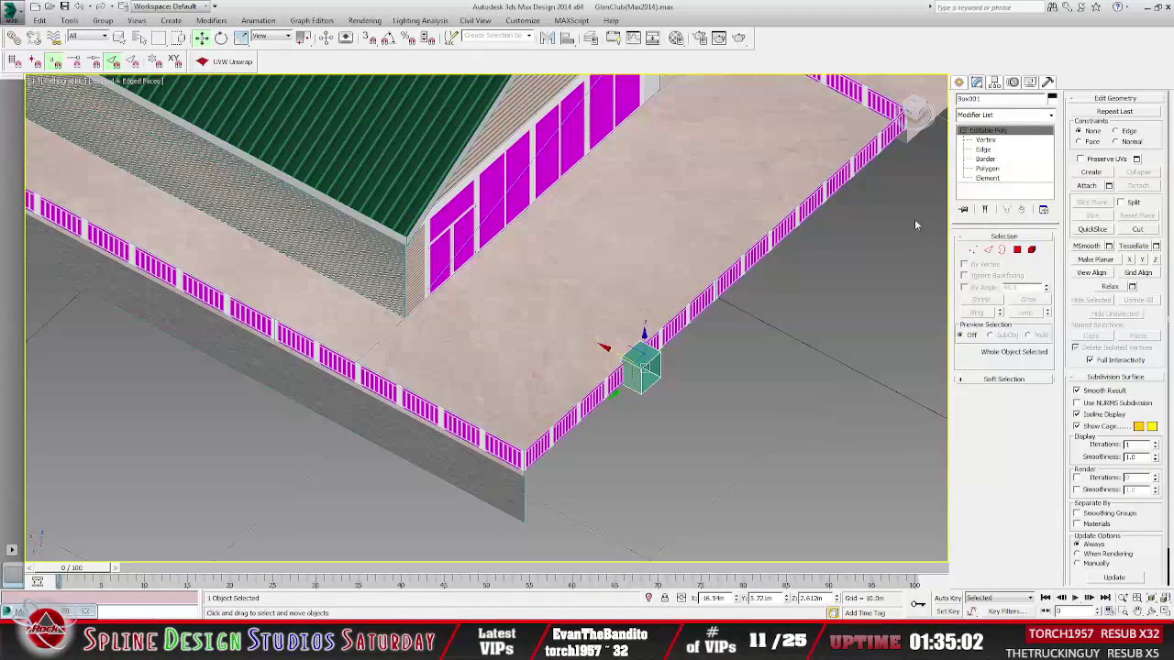
# Detach the large deck floor polygon in front of the clubhouse's glass wall from glenclub as an object named deck.
pyautogui.click(987, 169)
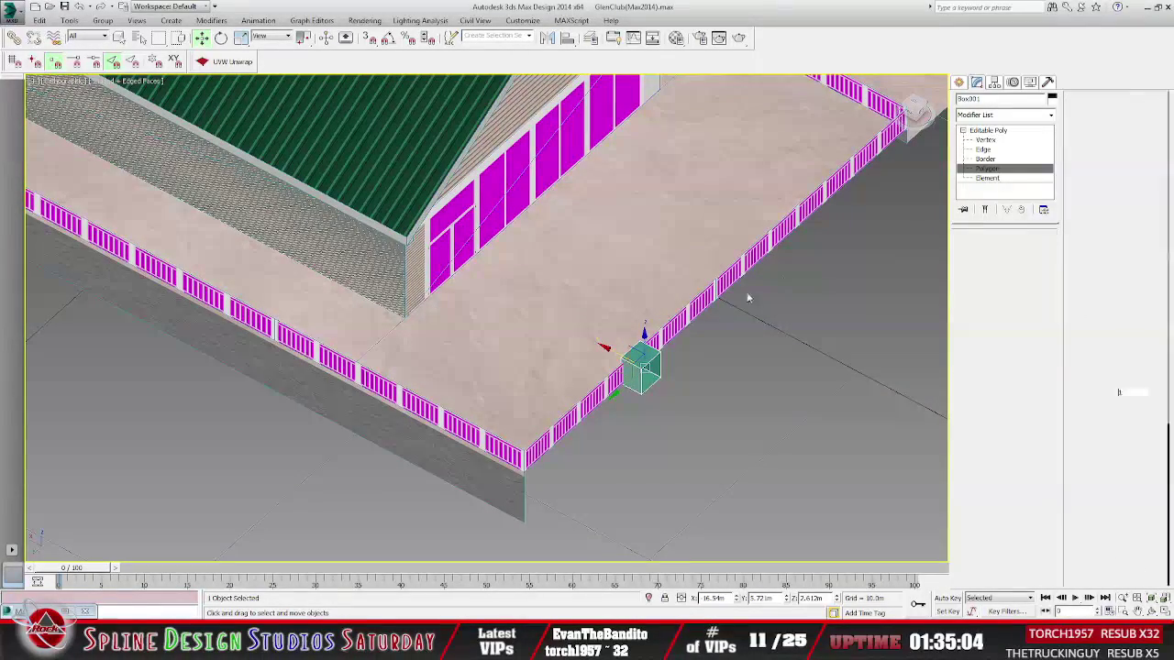
pyautogui.click(986, 131)
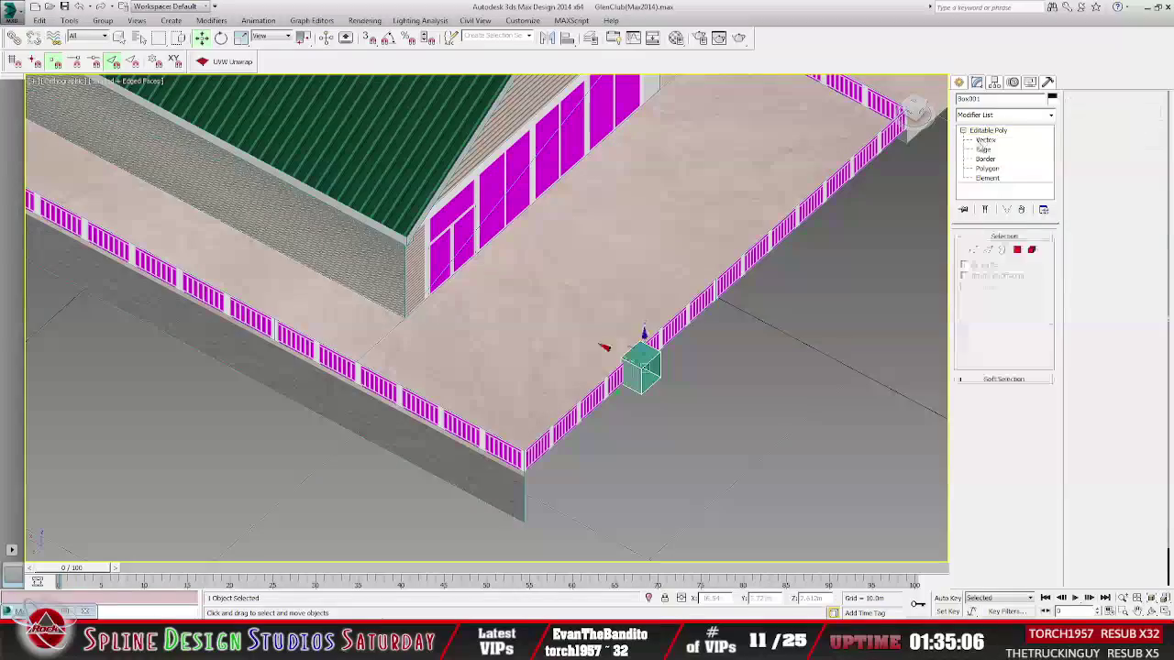
pyautogui.click(646, 299)
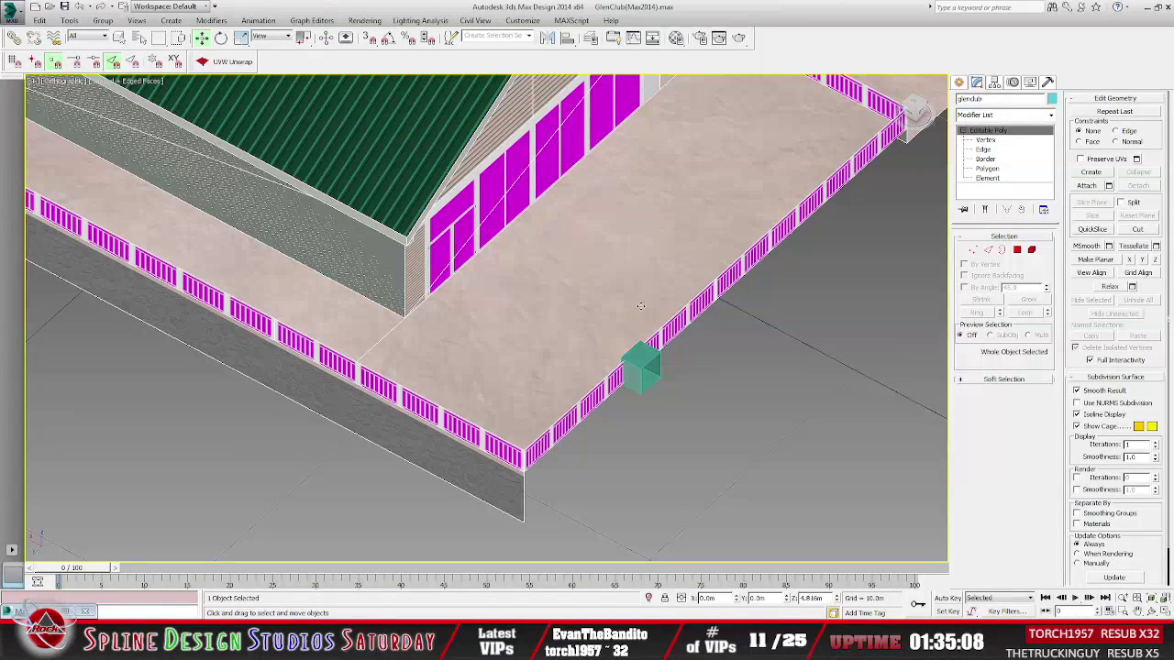
pyautogui.click(986, 168)
pyautogui.click(552, 346)
pyautogui.keyDown('alt'); pyautogui.moveTo(552, 346); pyautogui.dragTo(609, 332, button='middle'); pyautogui.keyUp('alt')
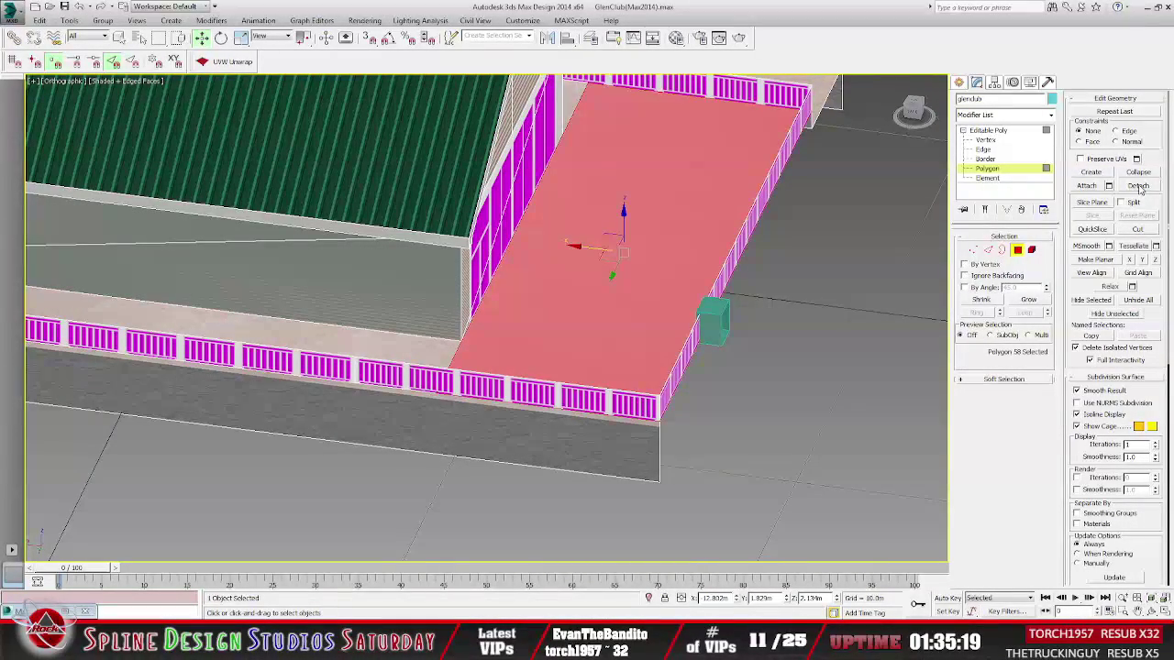
pyautogui.click(1138, 185)
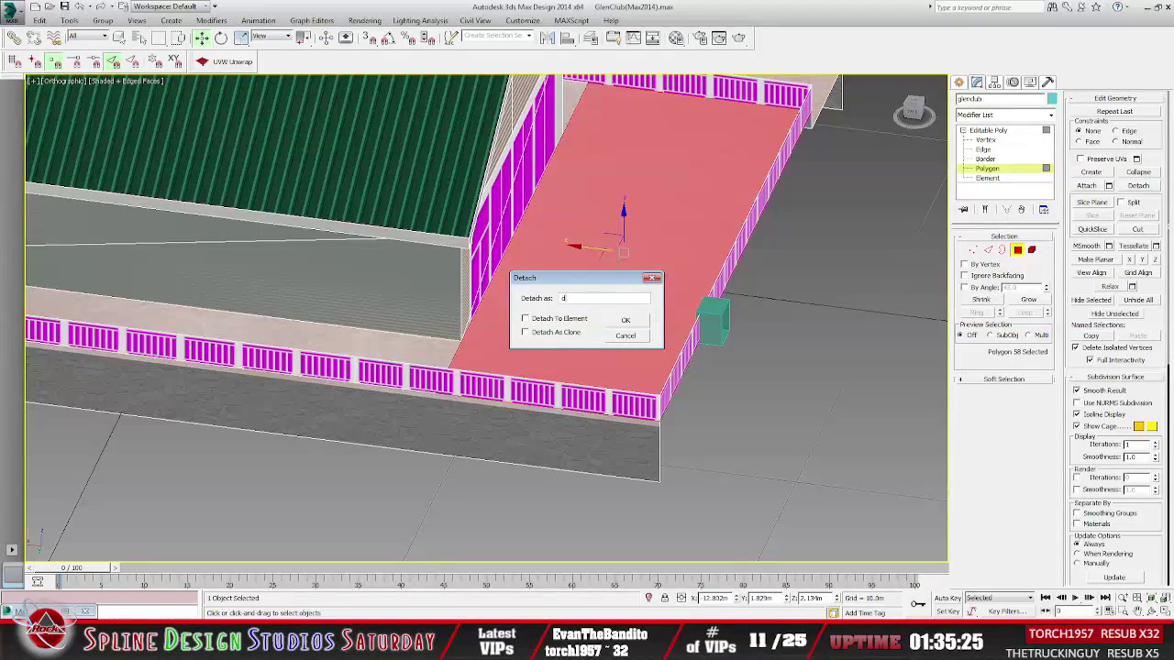
pyautogui.click(624, 321)
# Centre the pivot of the detached deck object on its geometry and delete that object.
pyautogui.click(989, 131)
pyautogui.click(669, 284)
pyautogui.click(994, 83)
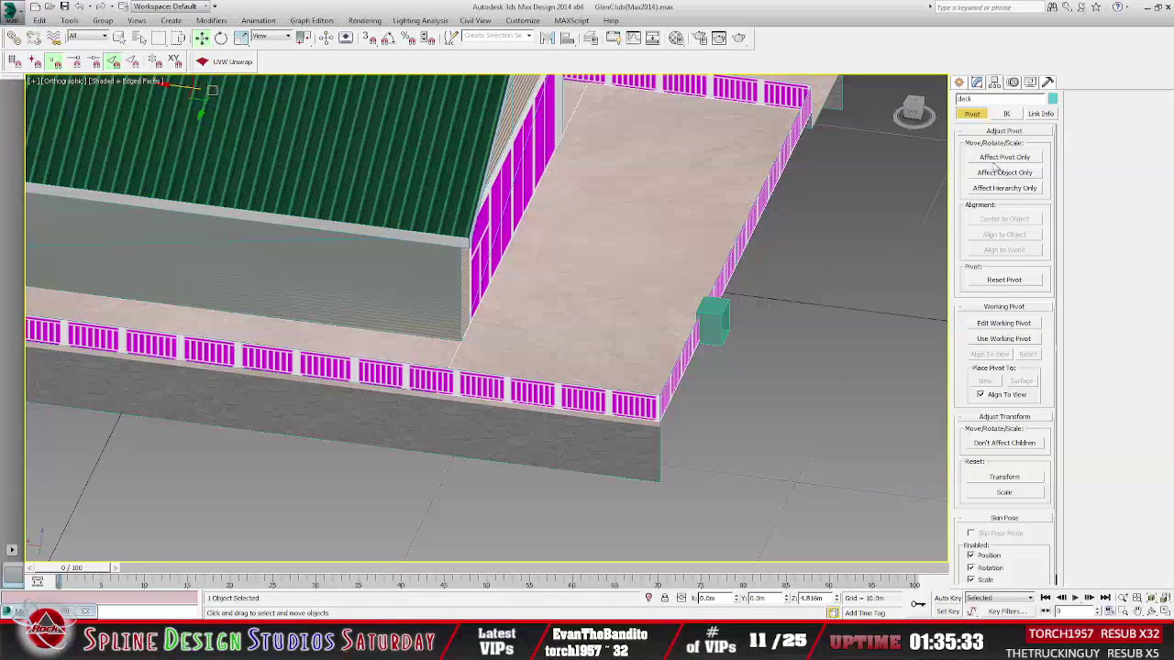
pyautogui.click(1004, 158)
pyautogui.click(1004, 220)
pyautogui.click(1004, 158)
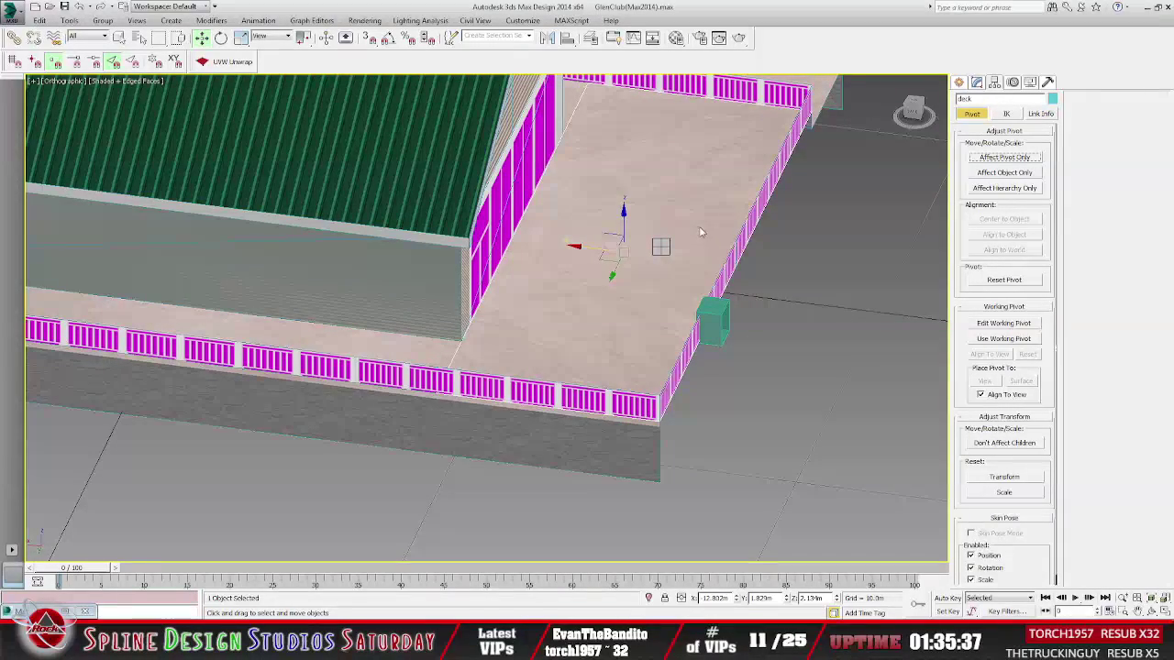
pyautogui.press('Delete')
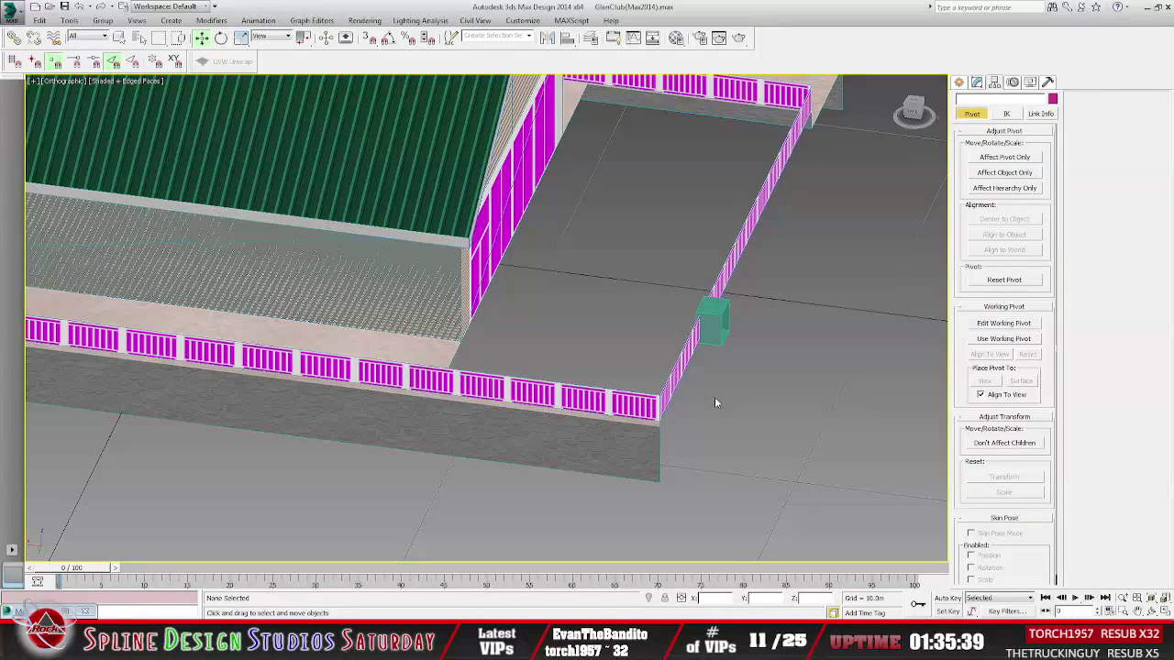
pyautogui.keyDown('alt'); pyautogui.moveTo(709, 417); pyautogui.dragTo(633, 383, button='middle'); pyautogui.keyUp('alt')
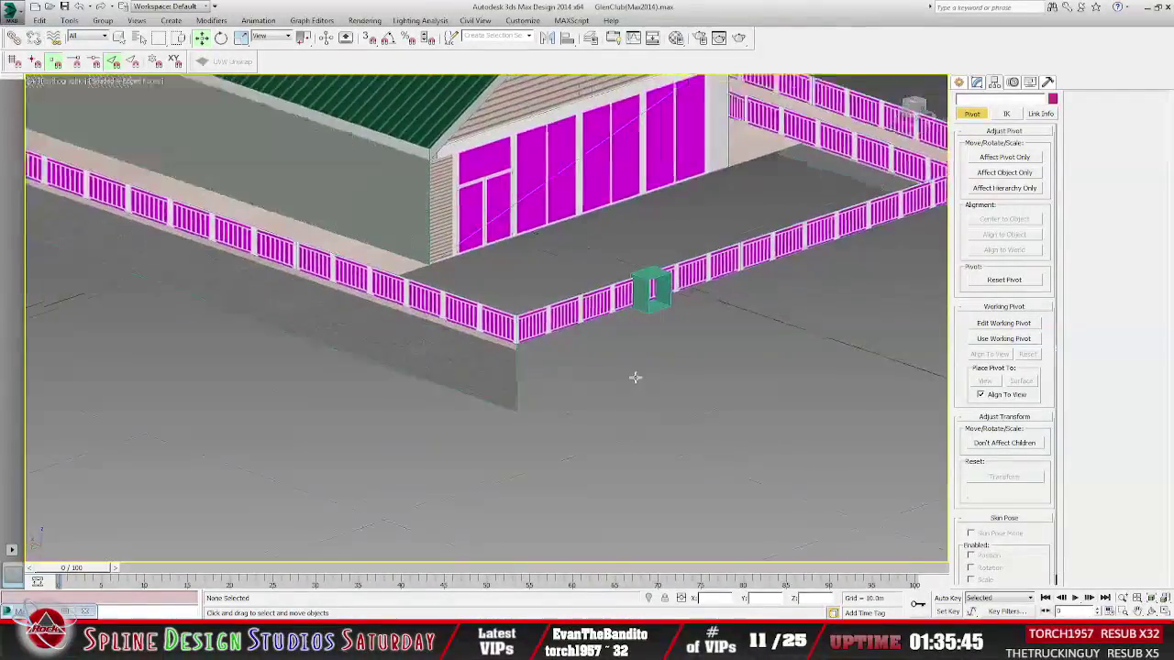
# Examine the green box against the deck railing and the existing stair opening from several angles.
pyautogui.scroll(-2, 634, 382)
pyautogui.scroll(4, 714, 361)
pyautogui.scroll(-3, 714, 360)
pyautogui.keyDown('alt'); pyautogui.moveTo(703, 341); pyautogui.dragTo(567, 397, button='middle'); pyautogui.keyUp('alt')
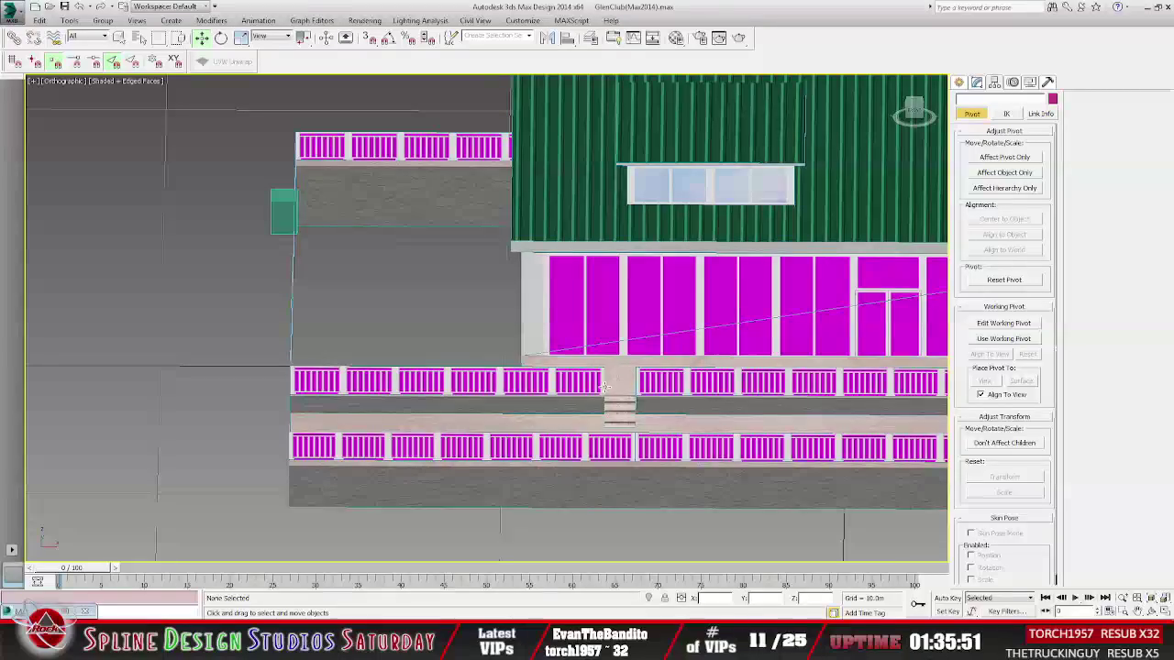
pyautogui.keyDown('alt'); pyautogui.moveTo(626, 396); pyautogui.dragTo(683, 356, button='middle'); pyautogui.keyUp('alt')
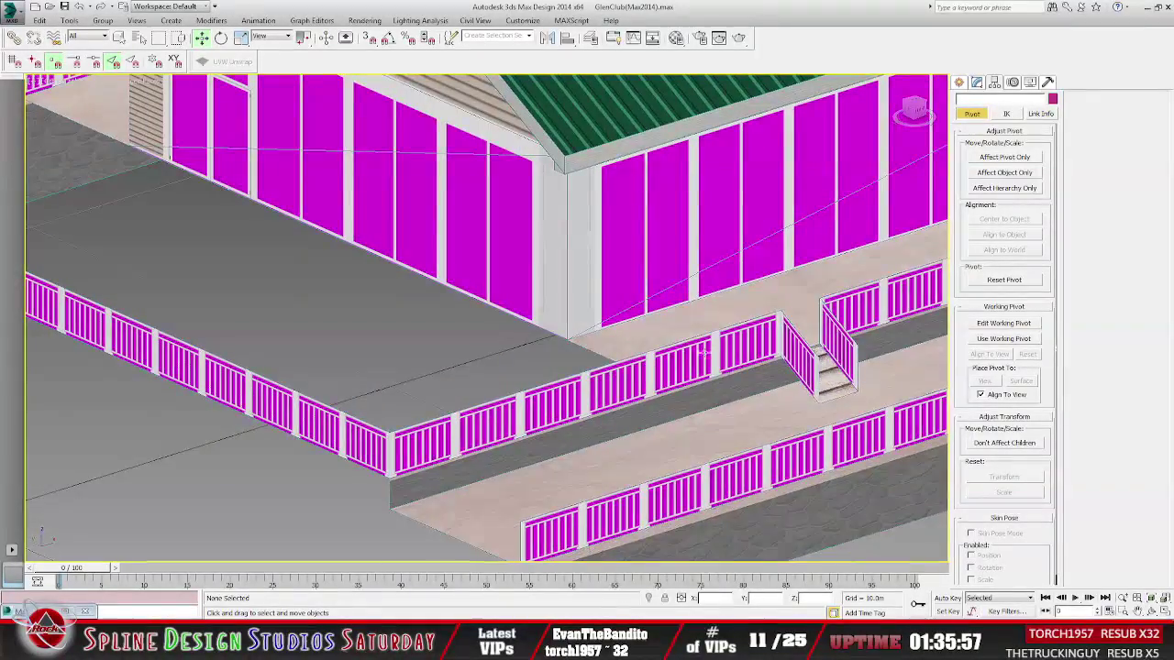
pyautogui.keyDown('alt'); pyautogui.moveTo(830, 312); pyautogui.dragTo(714, 355, button='middle'); pyautogui.keyUp('alt')
pyautogui.scroll(3, 692, 358)
pyautogui.keyDown('alt'); pyautogui.moveTo(601, 376); pyautogui.dragTo(696, 420, button='middle'); pyautogui.keyUp('alt')
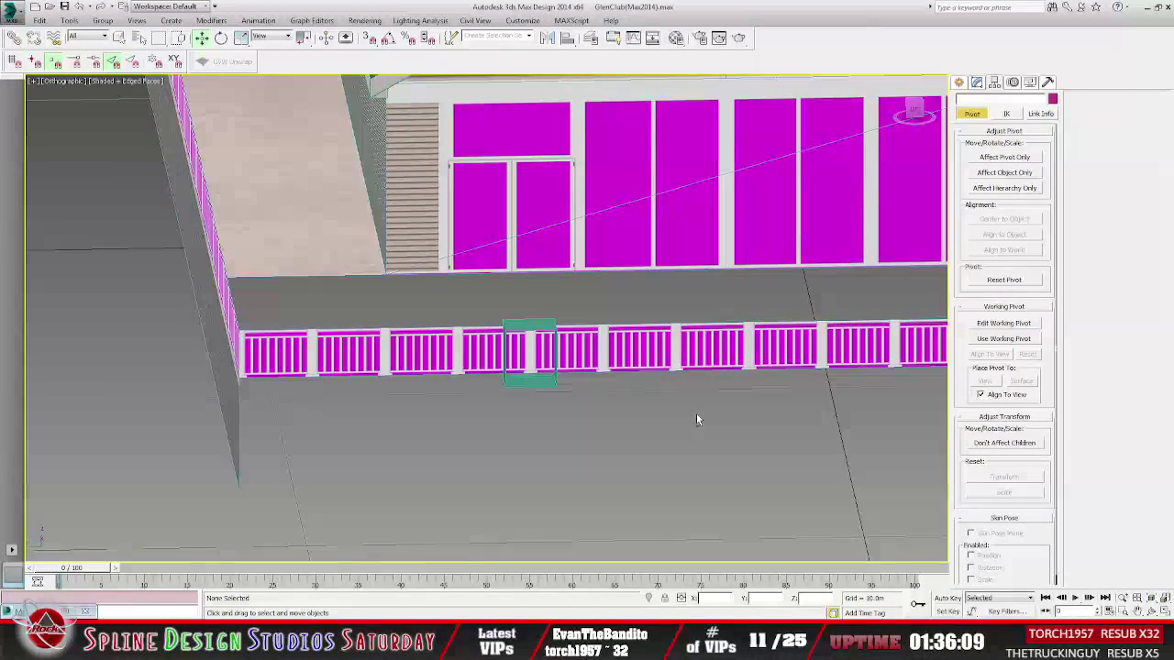
pyautogui.keyDown('alt'); pyautogui.moveTo(696, 419); pyautogui.dragTo(604, 462, button='middle'); pyautogui.keyUp('alt')
pyautogui.scroll(3, 630, 431)
pyautogui.keyDown('alt'); pyautogui.moveTo(577, 342); pyautogui.dragTo(593, 393, button='middle'); pyautogui.keyUp('alt')
# Cut the green box's outline into glenclub with a Boolean compound object, using the Cut operation with Refine and the box as operand B.
pyautogui.click(573, 437)
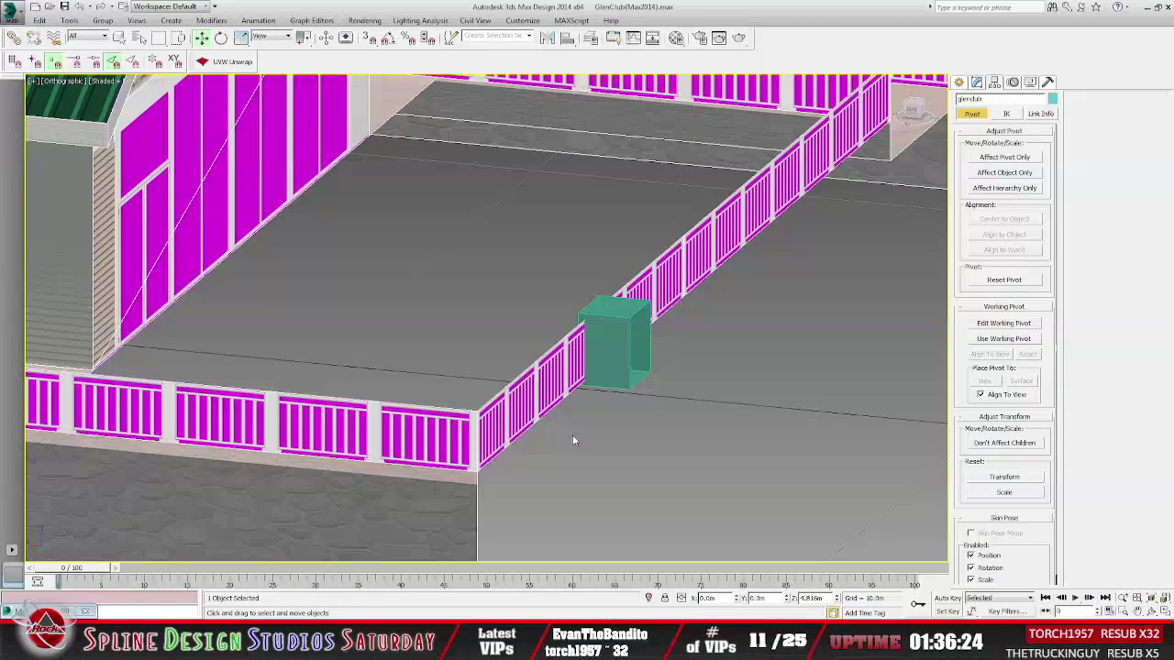
pyautogui.moveTo(597, 446); pyautogui.dragTo(616, 430, button='middle')
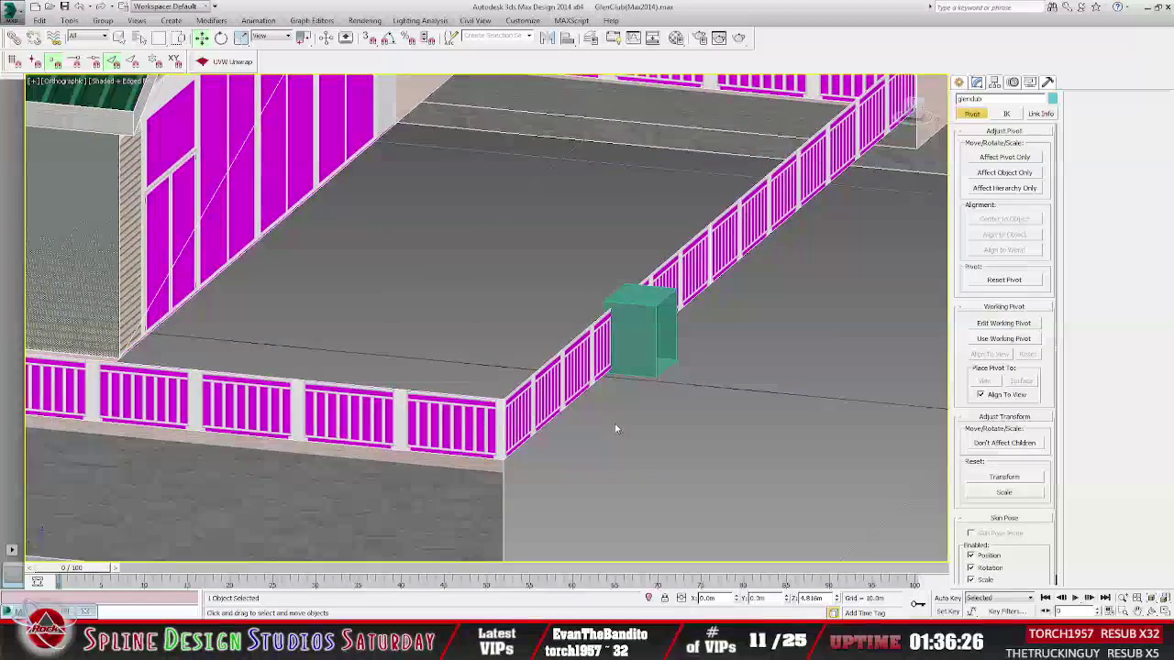
pyautogui.scroll(-1, 624, 431)
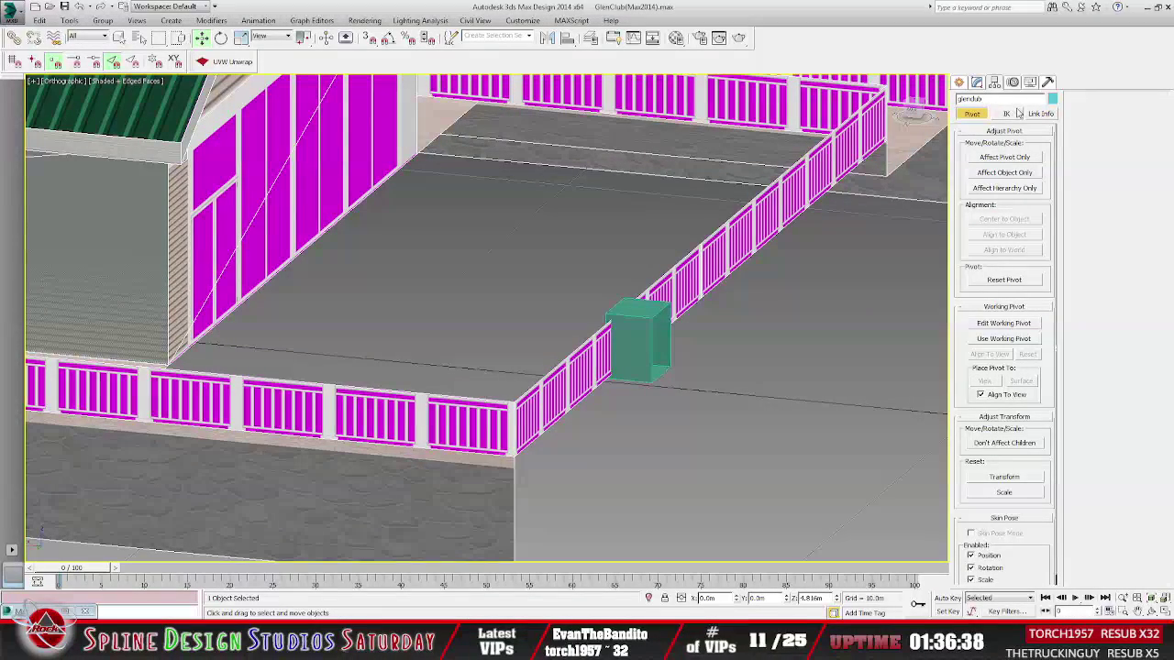
pyautogui.click(976, 82)
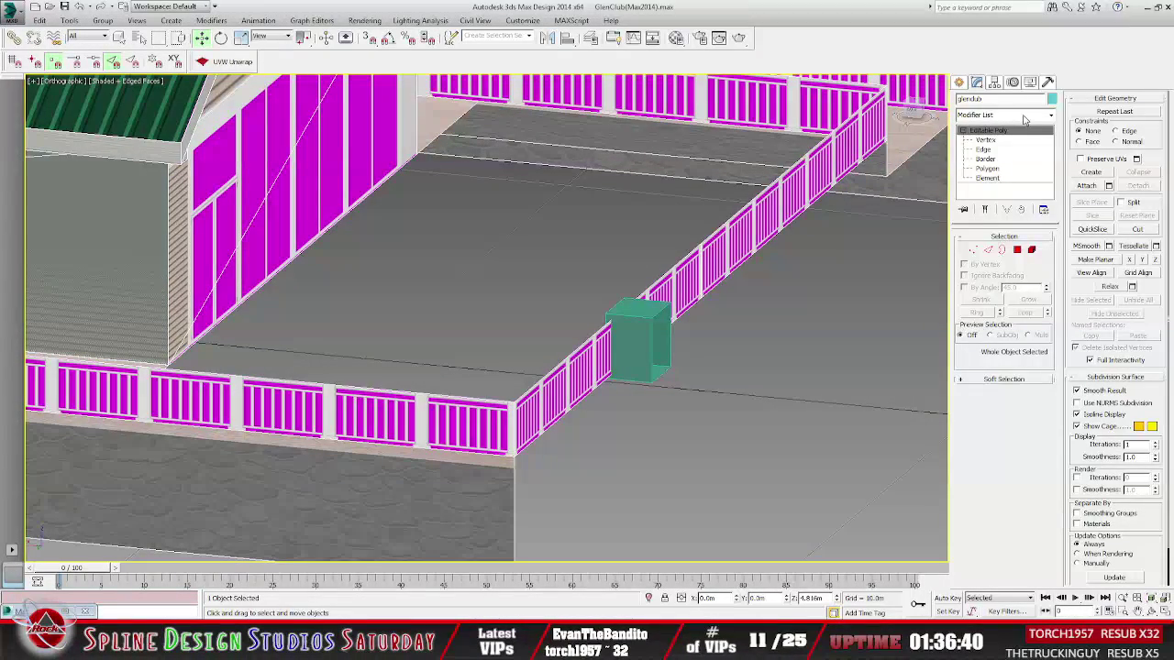
pyautogui.click(1012, 82)
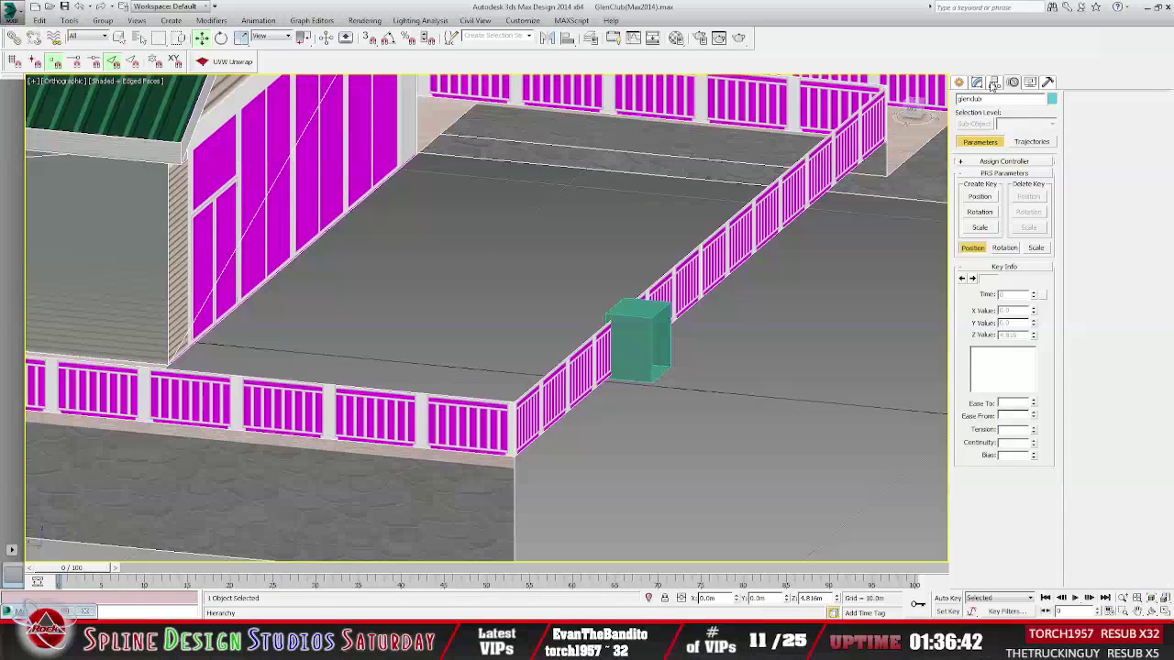
pyautogui.click(960, 82)
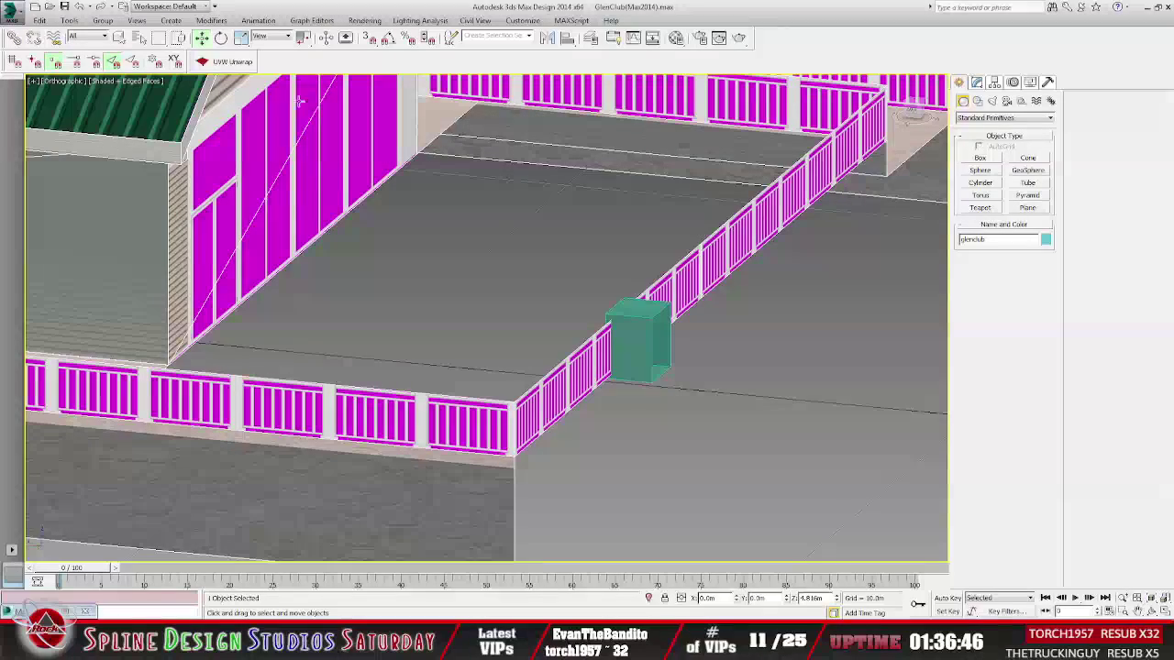
pyautogui.click(216, 21)
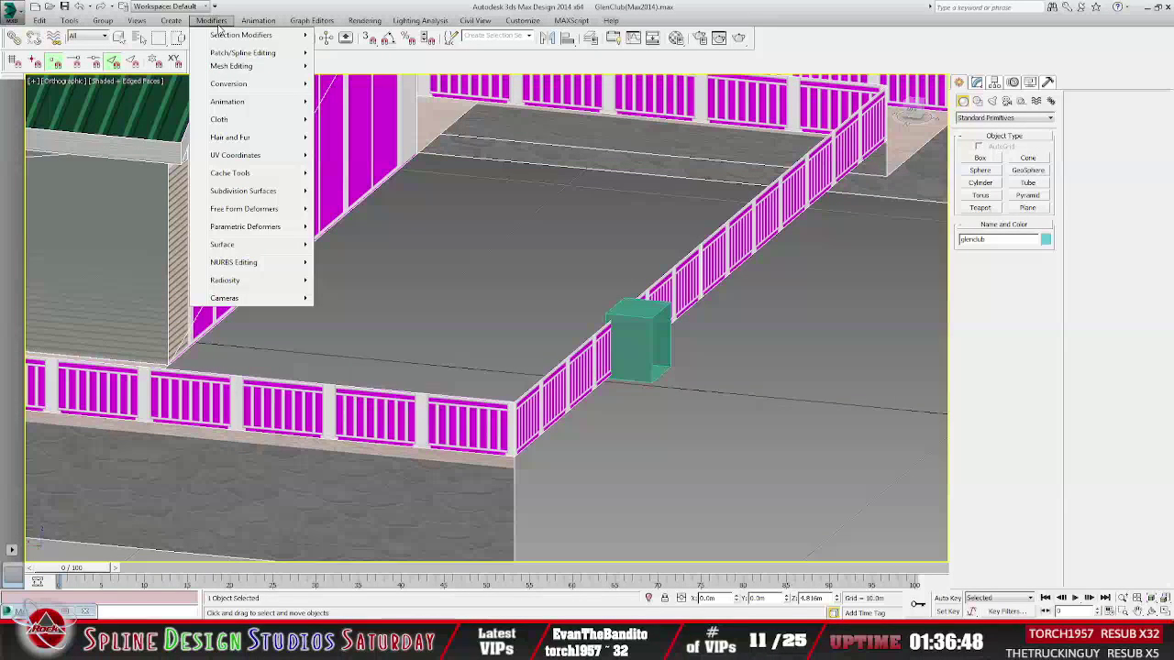
pyautogui.moveTo(173, 25)
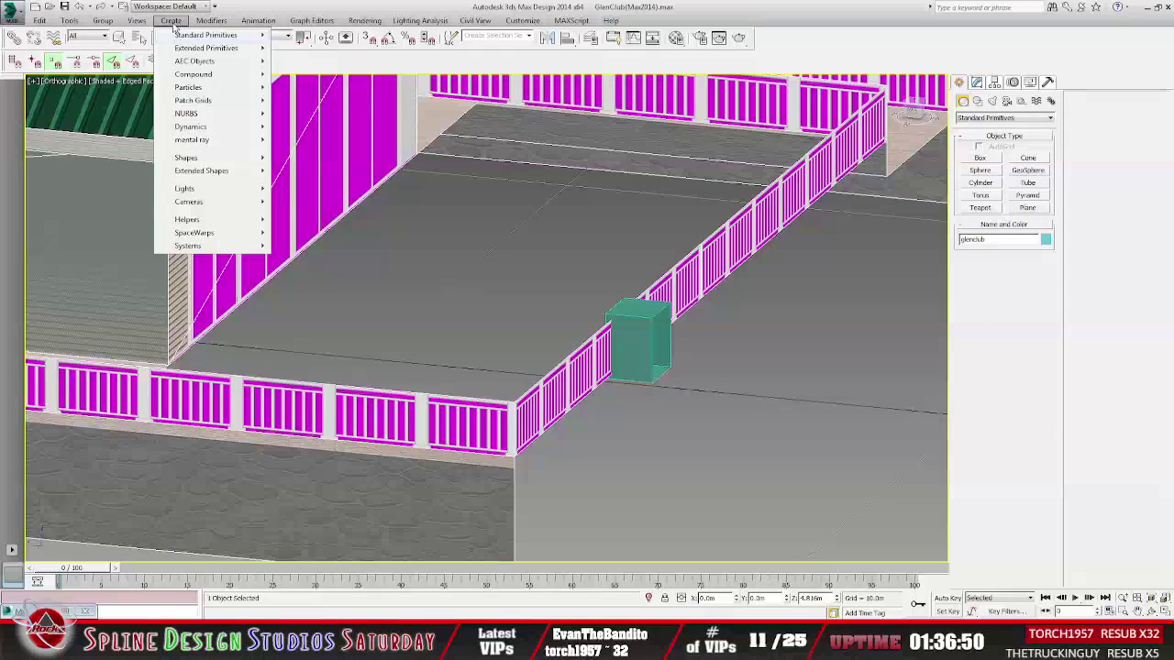
pyautogui.moveTo(211, 75)
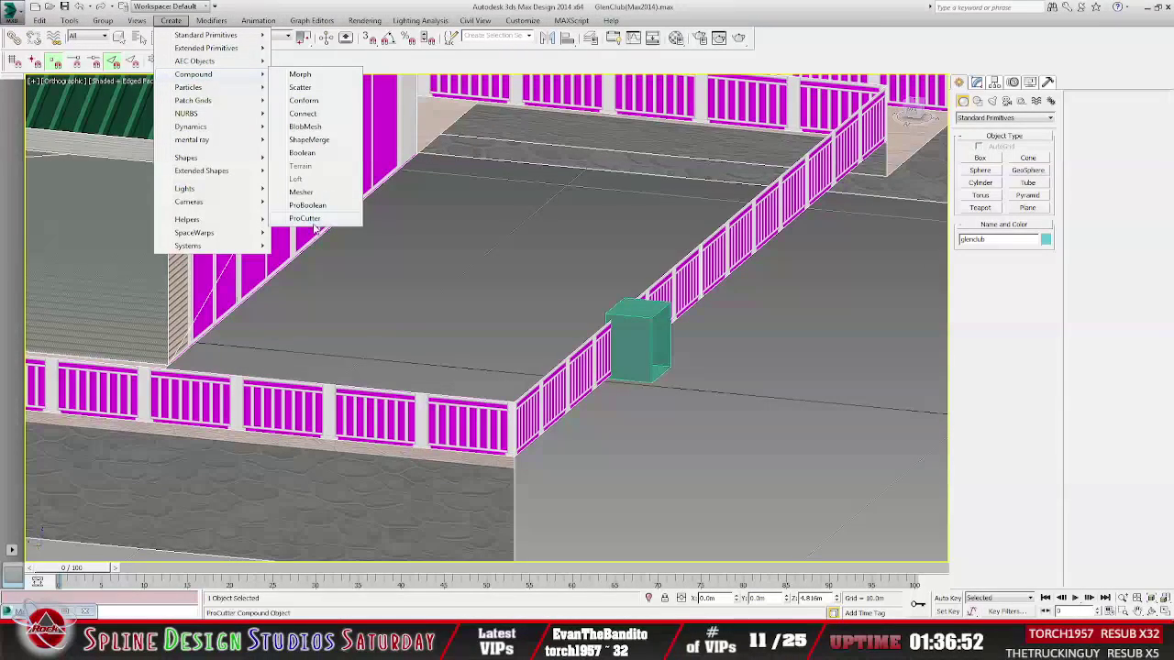
pyautogui.click(310, 153)
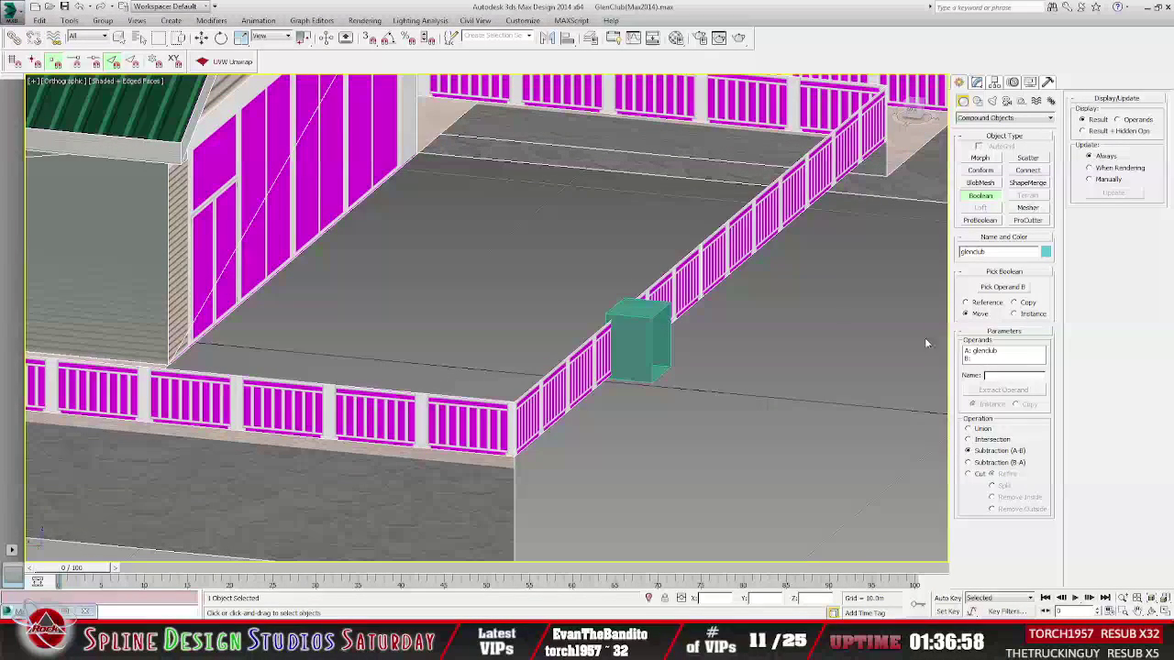
pyautogui.click(968, 473)
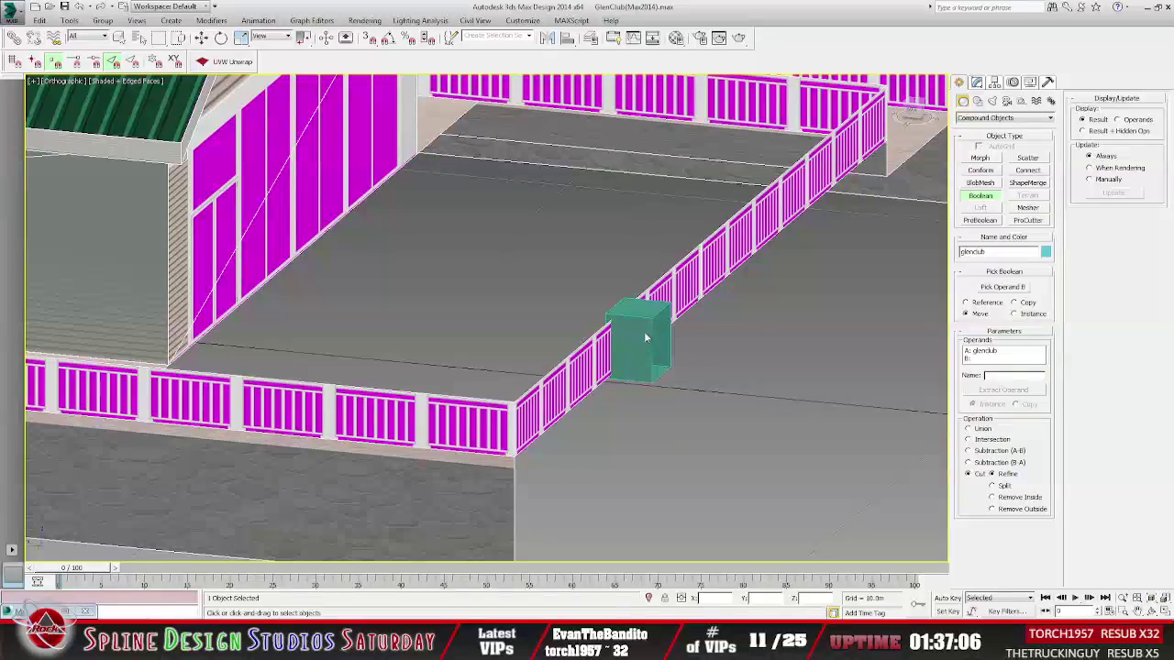
pyautogui.click(1009, 288)
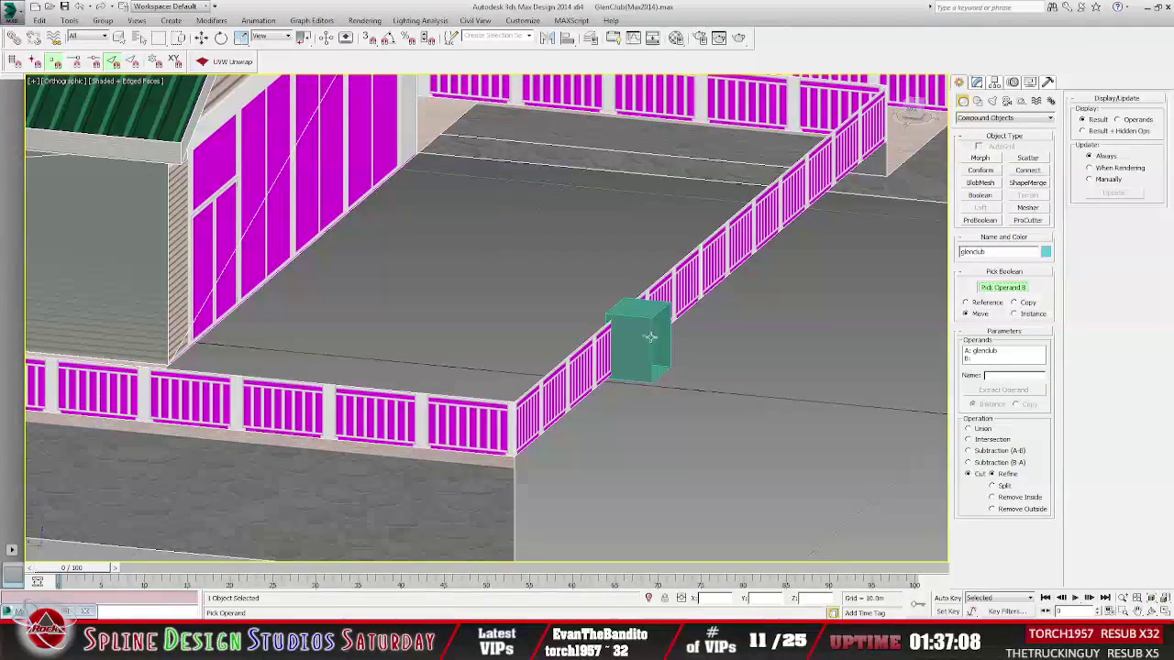
pyautogui.click(653, 338)
# Inspect the cut lines on the railing, leave the Boolean command and convert glenclub to an Editable Poly.
pyautogui.keyDown('alt'); pyautogui.moveTo(672, 405); pyautogui.dragTo(889, 318, button='middle'); pyautogui.keyUp('alt')
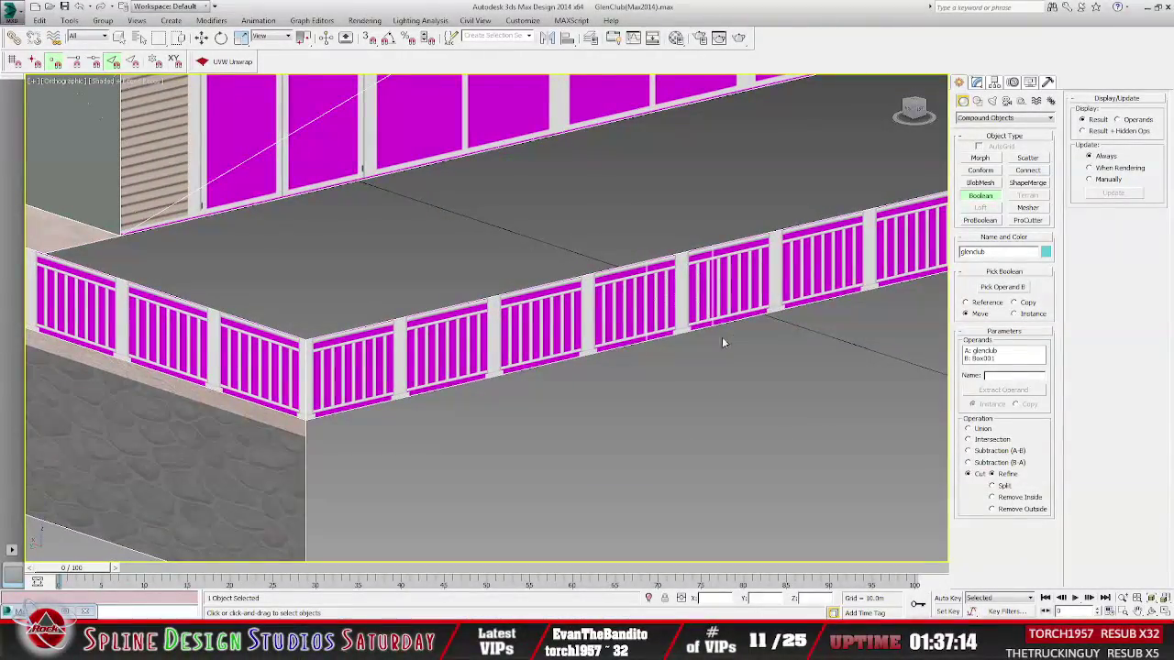
pyautogui.keyDown('alt'); pyautogui.moveTo(723, 342); pyautogui.dragTo(711, 342, button='middle'); pyautogui.keyUp('alt')
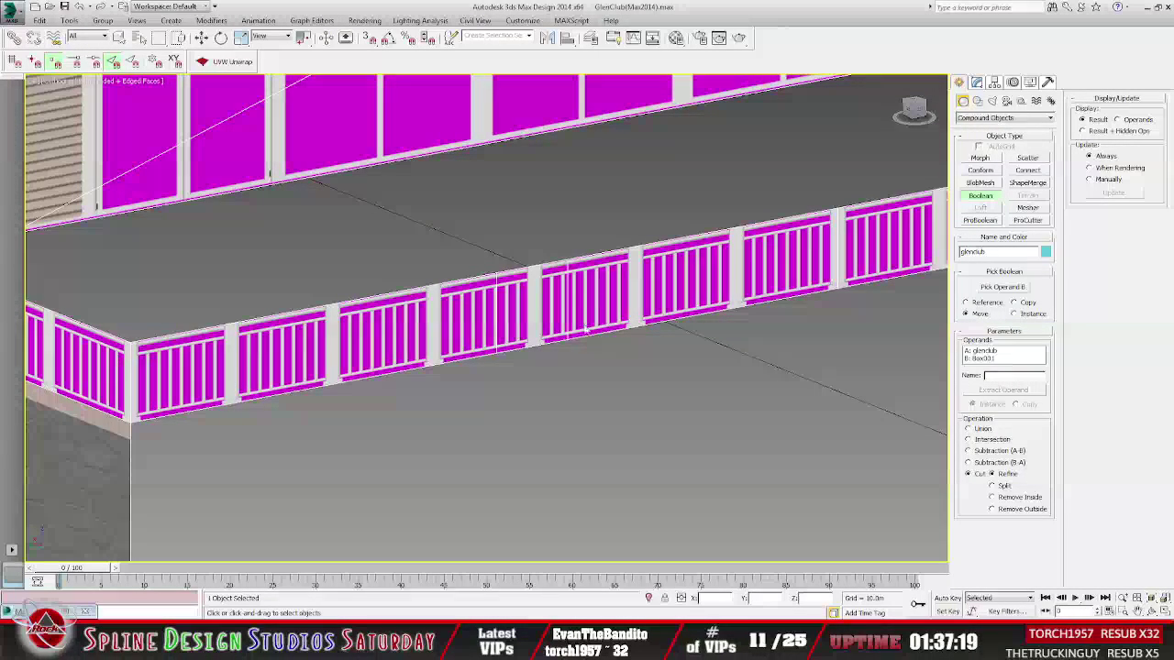
pyautogui.moveTo(583, 357)
pyautogui.keyDown('alt'); pyautogui.mouseDown(button='middle')
pyautogui.moveTo(563, 357)
pyautogui.moveTo(844, 349)
pyautogui.moveTo(498, 358)
pyautogui.moveTo(688, 359)
pyautogui.moveTo(563, 367)
pyautogui.moveTo(585, 369)
pyautogui.mouseUp(button='middle'); pyautogui.keyUp('alt')
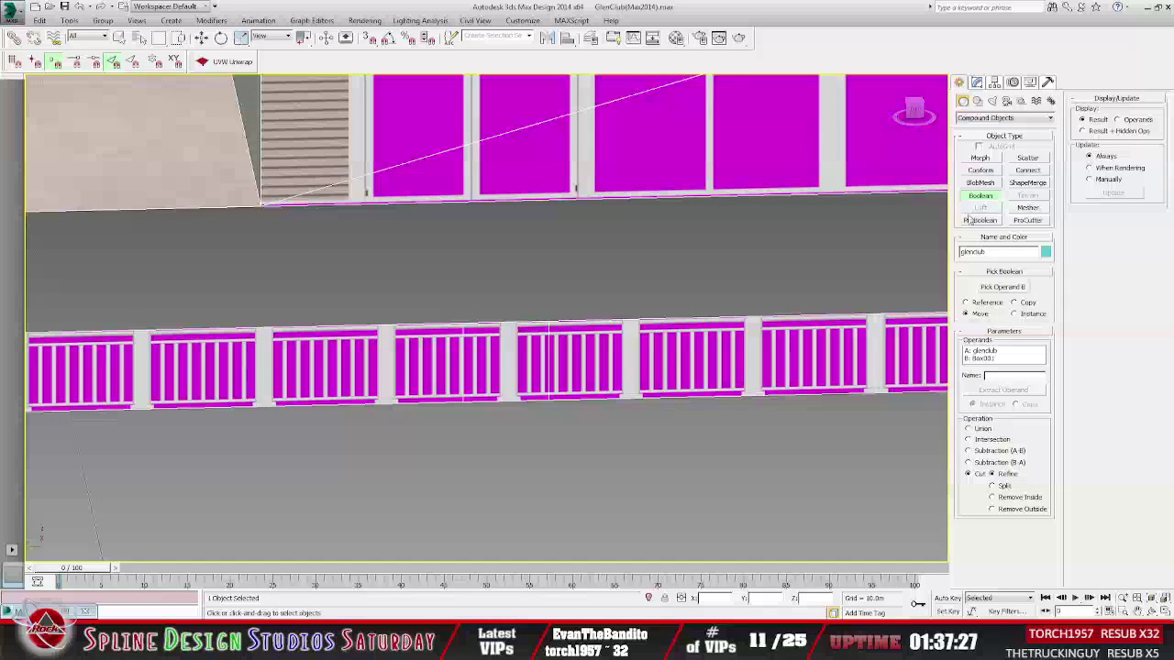
pyautogui.press('w')
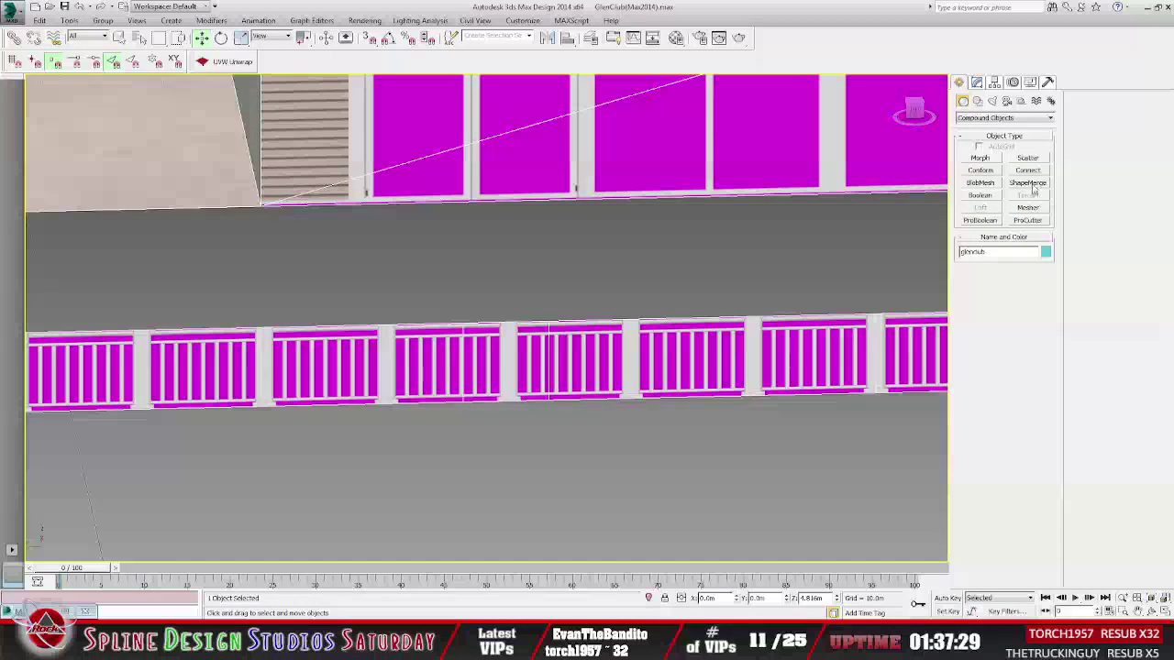
pyautogui.click(977, 82)
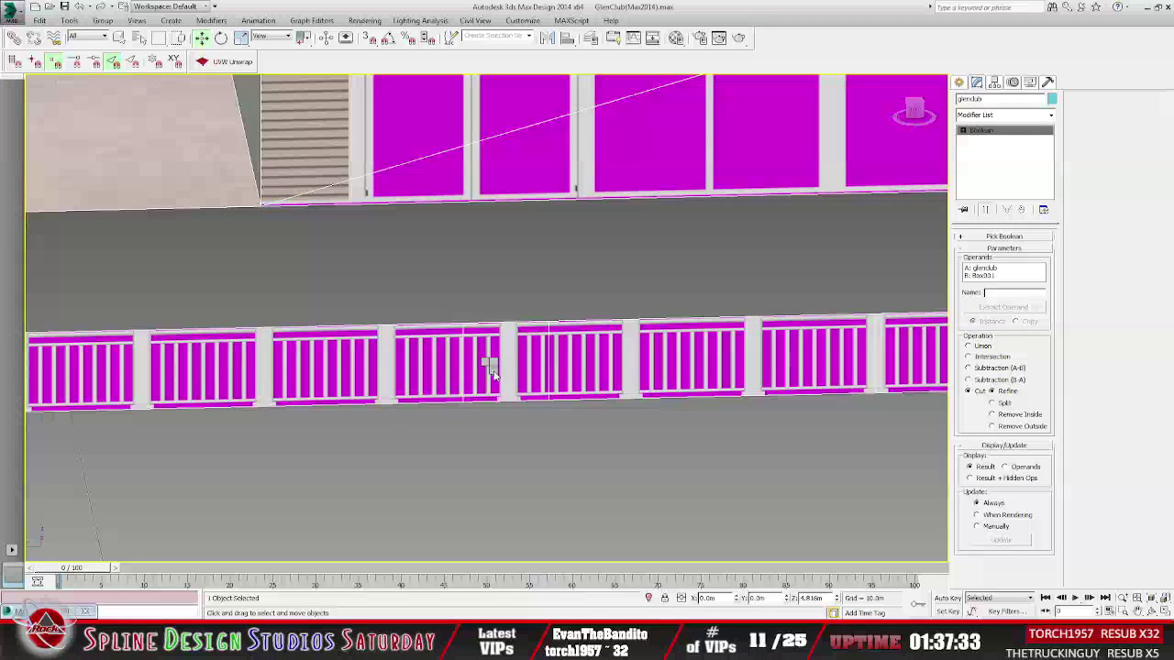
pyautogui.click(598, 492)
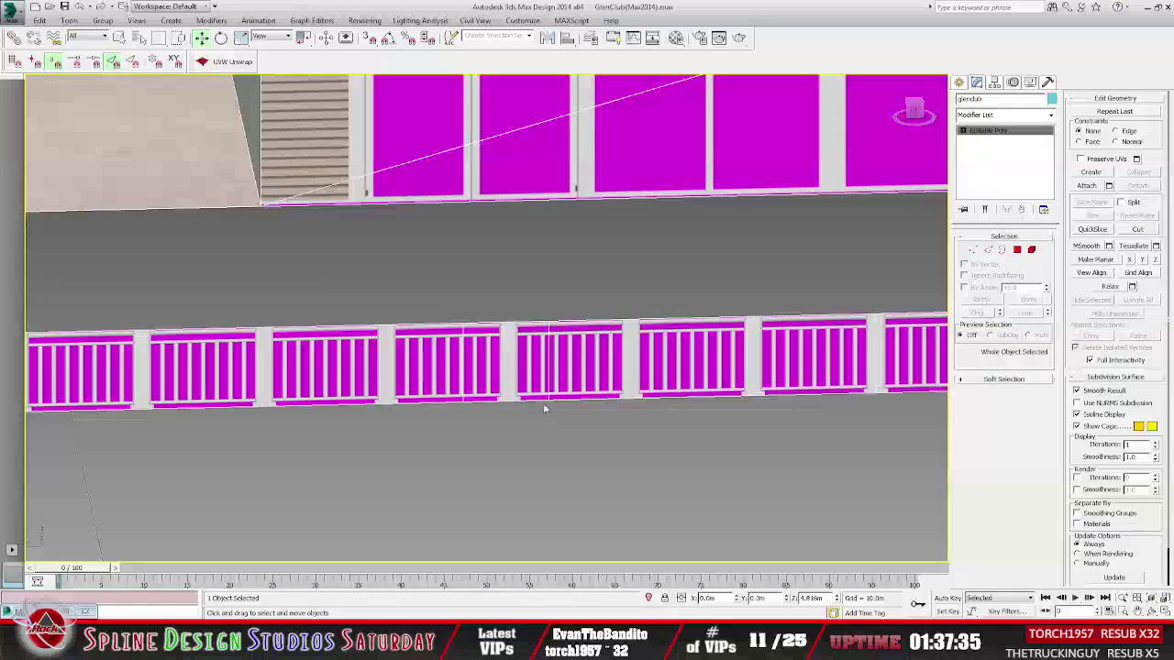
# Delete the glenclub railing polygon between the two new cut lines to open a gap for the stairs.
pyautogui.click(963, 131)
pyautogui.click(989, 169)
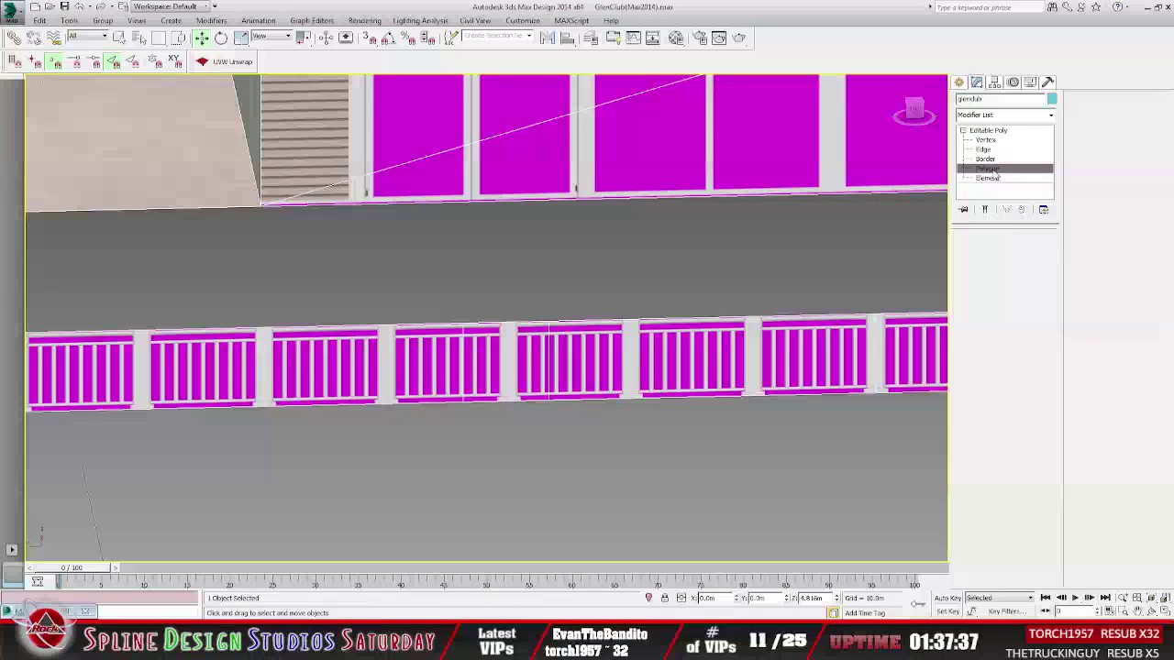
pyautogui.click(491, 372)
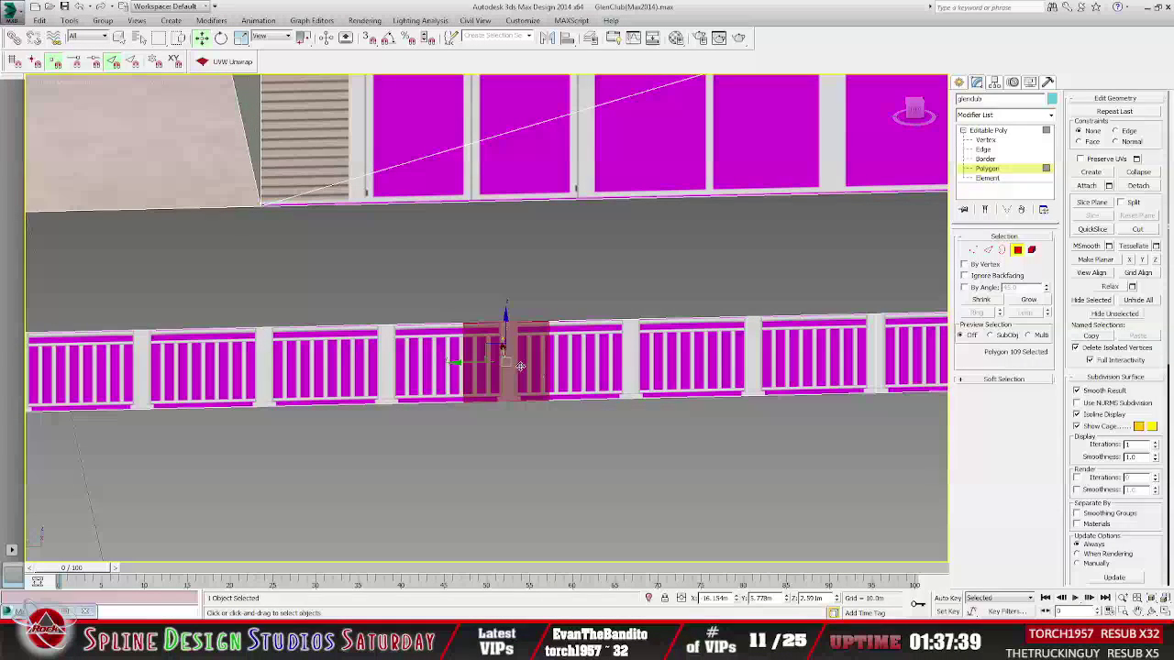
pyautogui.click(510, 367)
pyautogui.press('Delete')
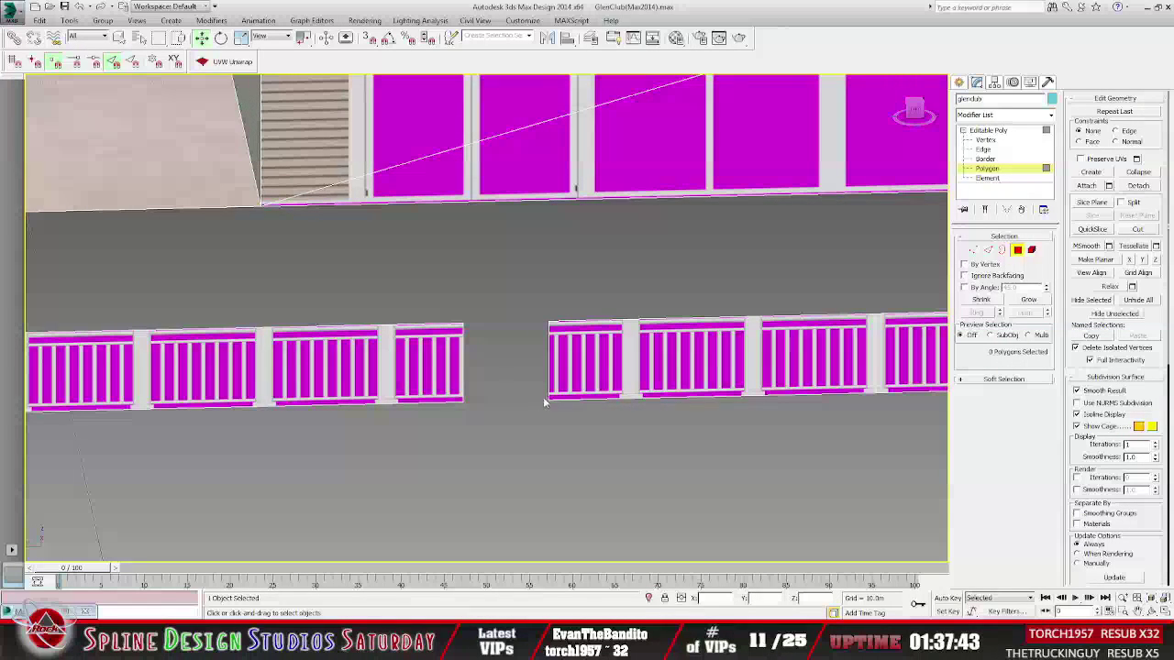
# Examine glenclub's vertices around the railing gap in vertex editing.
pyautogui.keyDown('alt'); pyautogui.moveTo(533, 394); pyautogui.dragTo(632, 403, button='middle'); pyautogui.keyUp('alt')
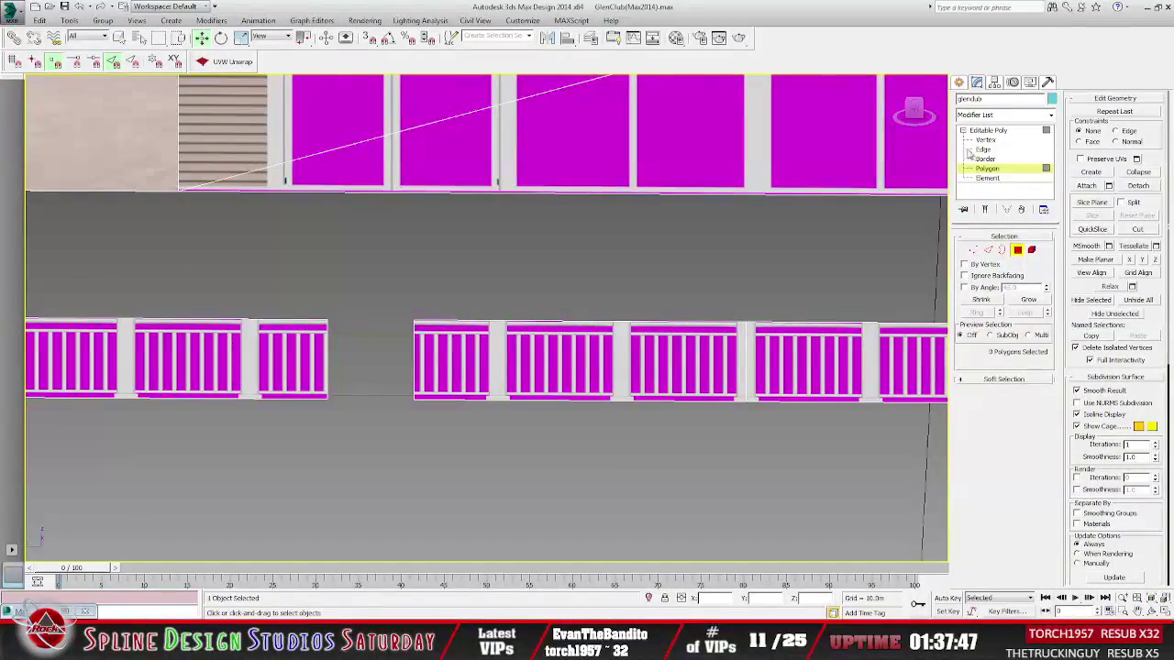
pyautogui.click(984, 139)
pyautogui.hotkey('ctrl', 'a')
pyautogui.keyDown('alt'); pyautogui.moveTo(414, 320); pyautogui.dragTo(617, 438, button='middle'); pyautogui.keyUp('alt')
# Unhide the stair2 object by name.
pyautogui.click(651, 385)
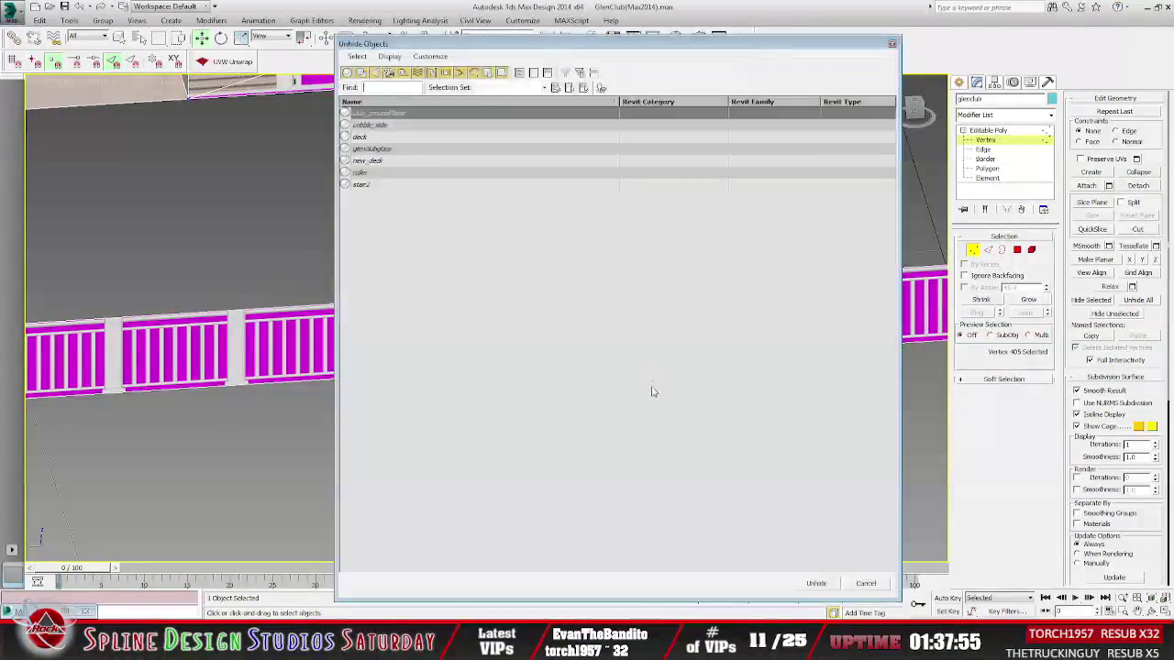
pyautogui.click(363, 185)
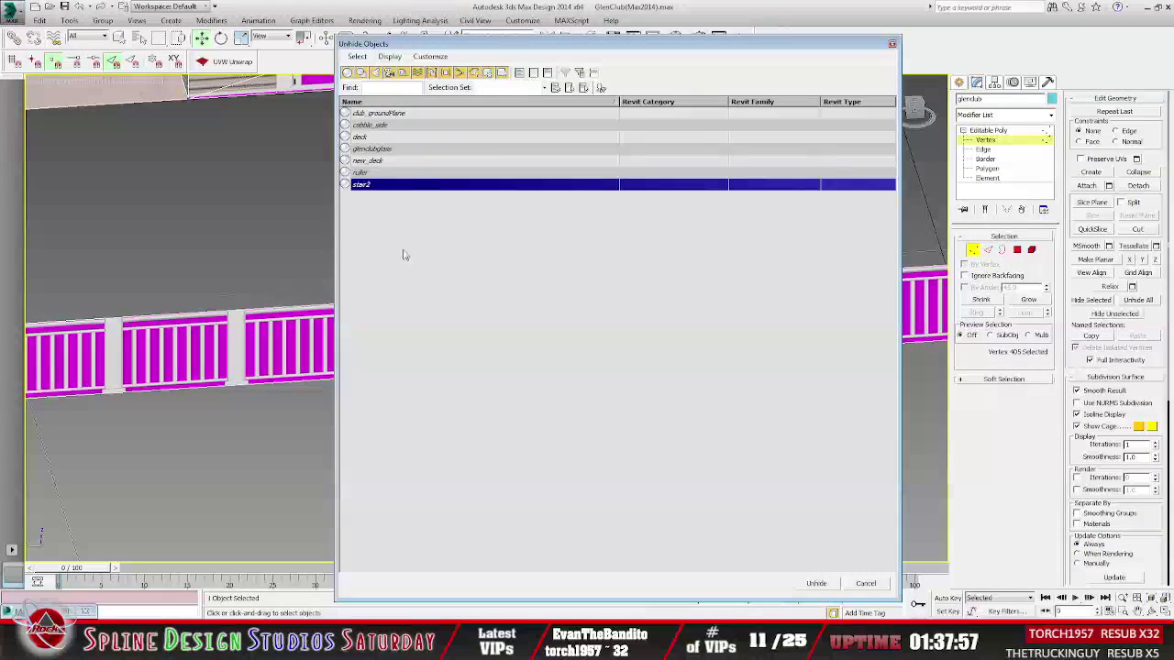
pyautogui.click(816, 583)
# Leave vertex editing on glenclub and move stair2 inward toward the railing gap, to X about -16.92 m.
pyautogui.keyDown('alt'); pyautogui.moveTo(615, 509); pyautogui.dragTo(622, 467, button='middle'); pyautogui.keyUp('alt')
pyautogui.click(591, 436)
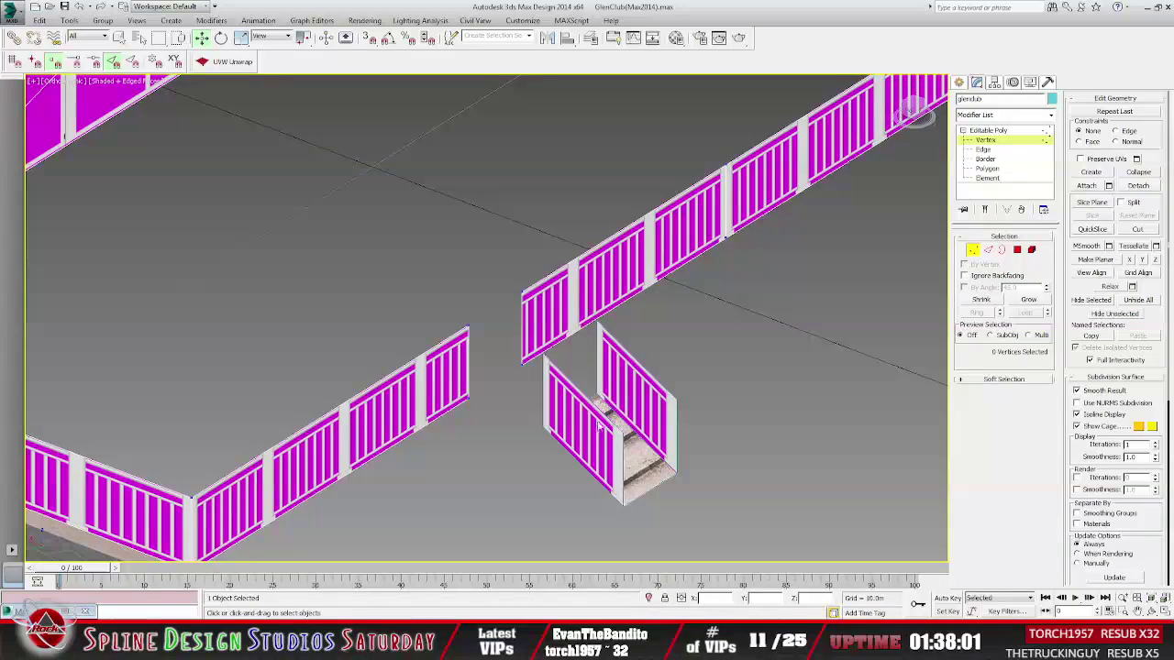
pyautogui.click(1008, 131)
pyautogui.click(609, 437)
pyautogui.moveTo(570, 401); pyautogui.dragTo(537, 393)
pyautogui.keyDown('alt'); pyautogui.moveTo(550, 403); pyautogui.dragTo(566, 429, button='middle'); pyautogui.keyUp('alt')
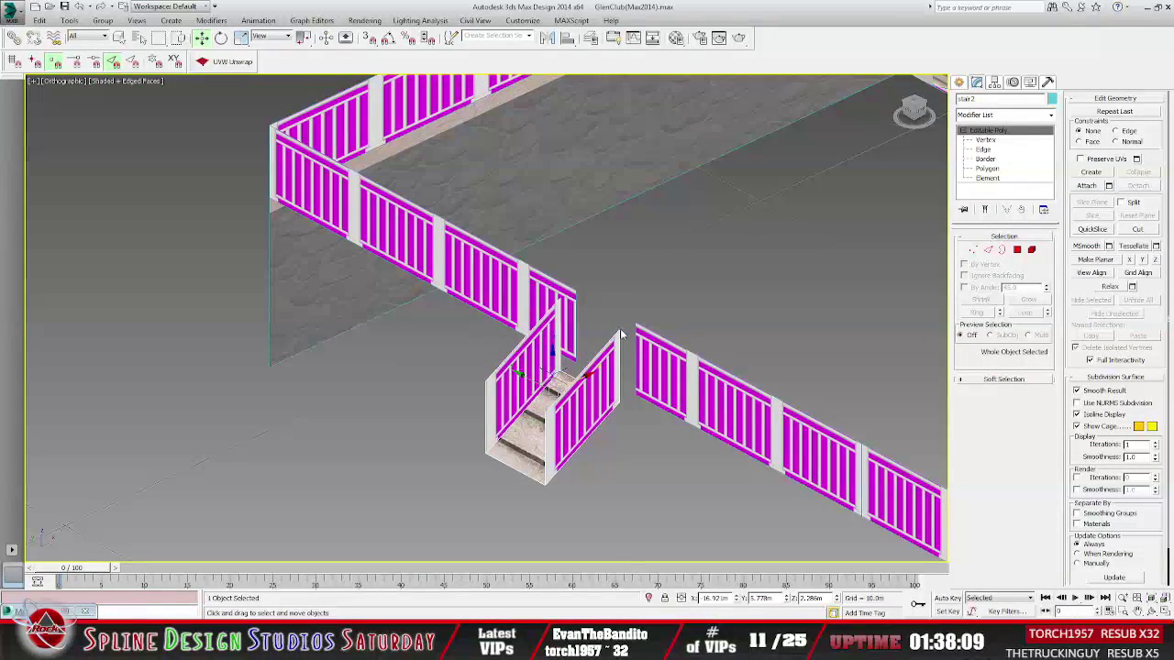
# Snap only stair2's pivot to the upper deck-side corner vertex of its railing nearest the longer railing run, with 3D snapping on.
pyautogui.click(994, 82)
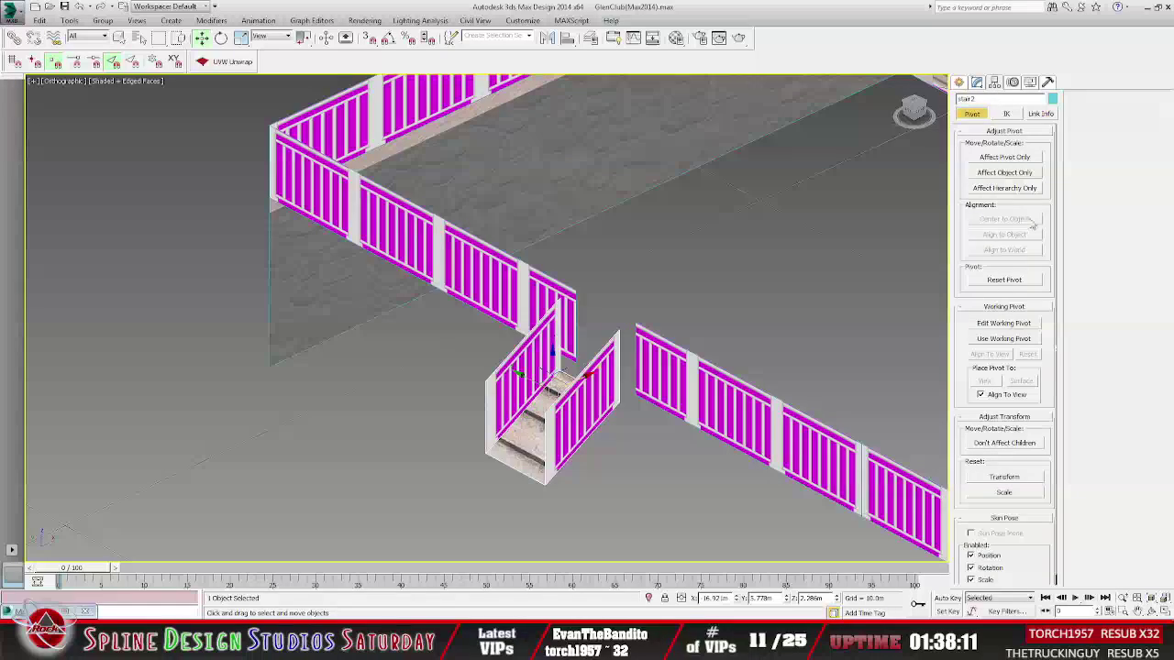
pyautogui.click(1002, 158)
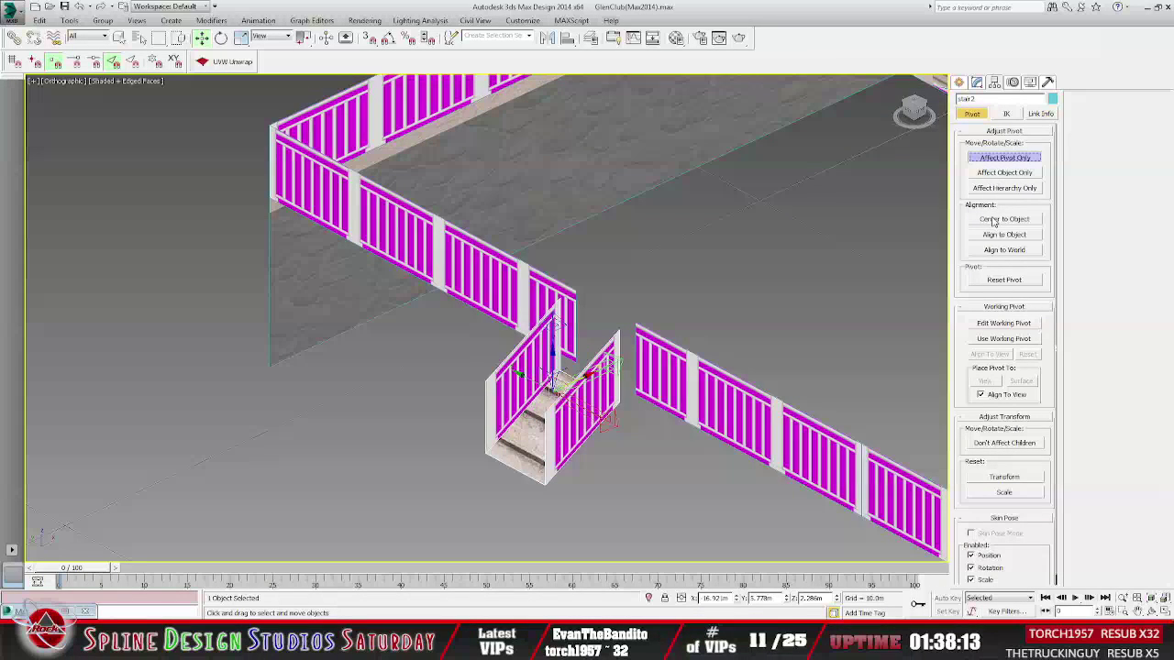
pyautogui.click(367, 39)
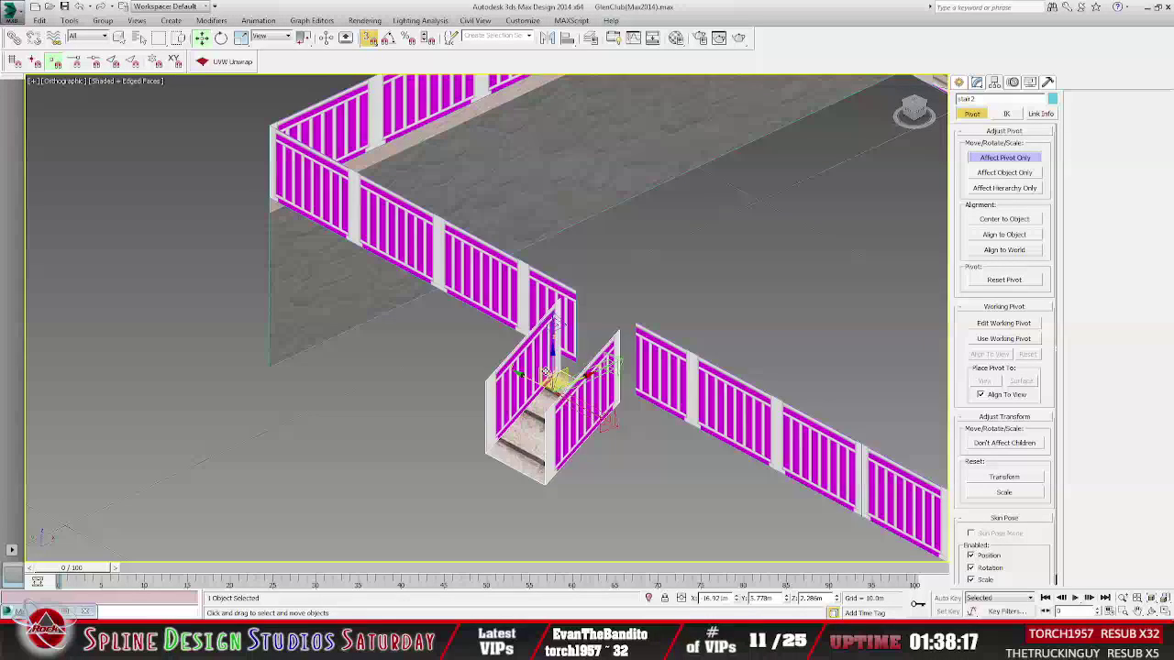
pyautogui.click(996, 160)
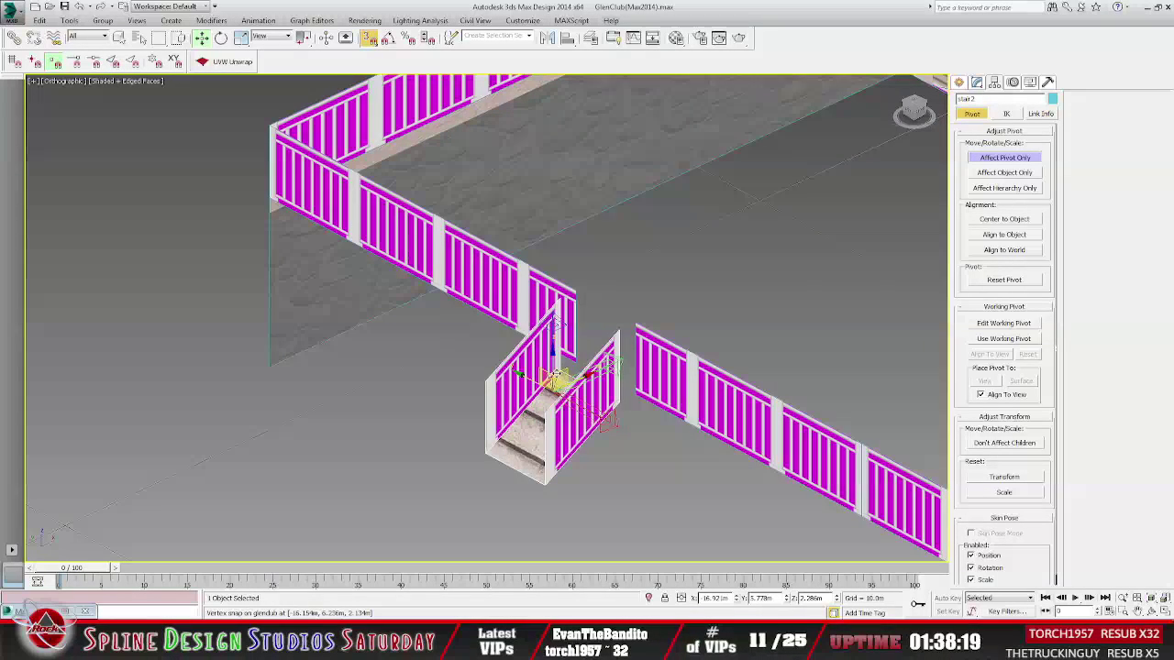
pyautogui.moveTo(555, 379); pyautogui.dragTo(610, 331)
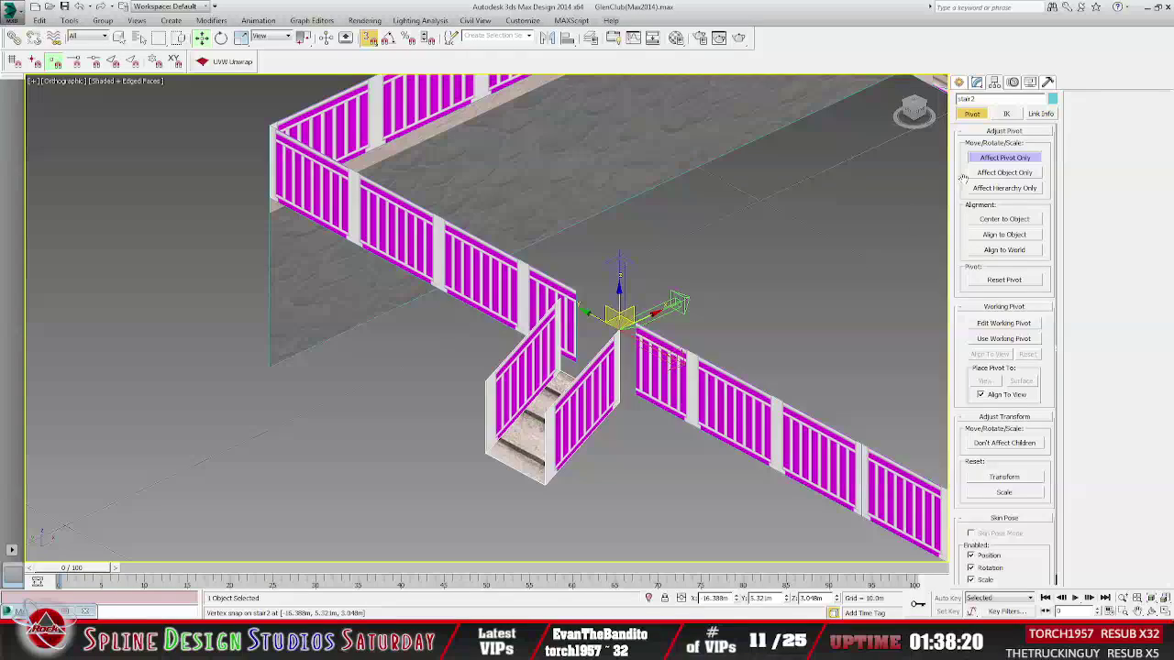
pyautogui.click(995, 160)
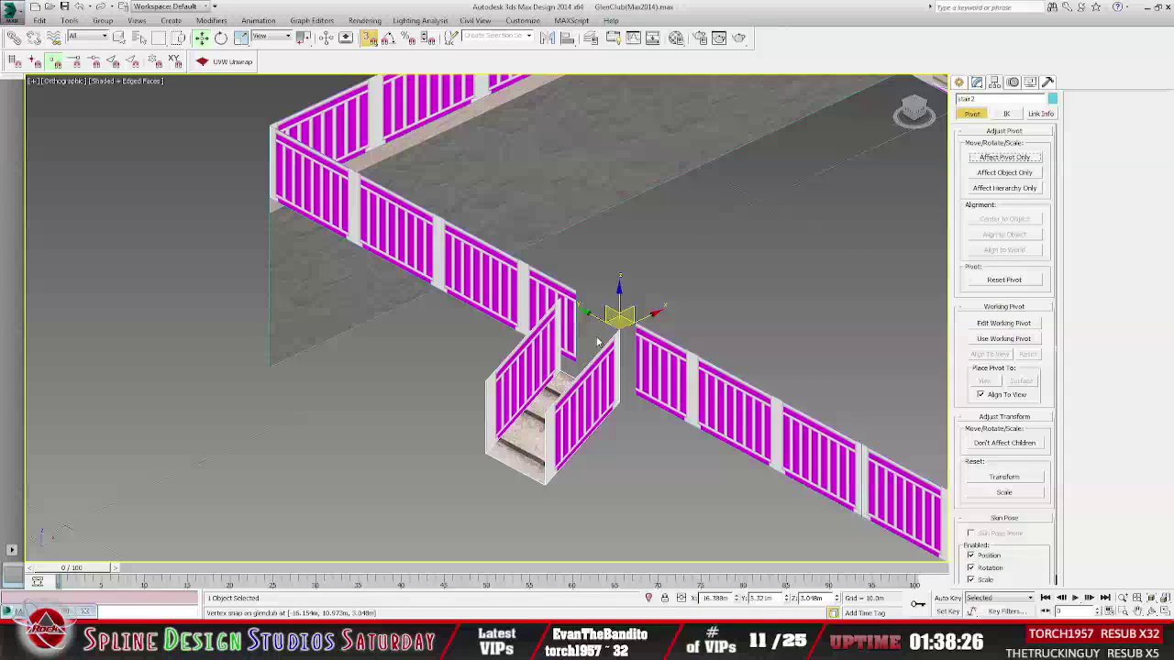
# Snap stair2 by its pivot corner onto the end vertex of the longer railing run, at X -16.154 m.
pyautogui.moveTo(620, 327); pyautogui.dragTo(637, 323)
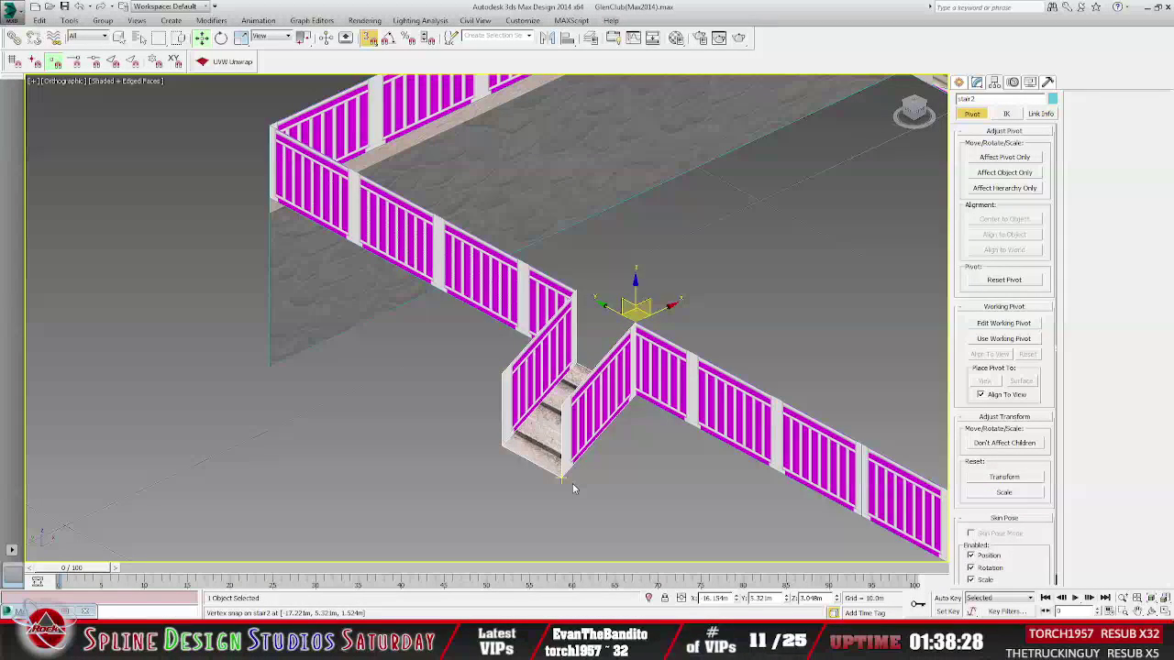
pyautogui.keyDown('alt'); pyautogui.moveTo(571, 481); pyautogui.dragTo(825, 468, button='middle'); pyautogui.keyUp('alt')
pyautogui.keyDown('alt'); pyautogui.moveTo(672, 417); pyautogui.dragTo(633, 362, button='middle'); pyautogui.keyUp('alt')
pyautogui.scroll(3, 620, 336)
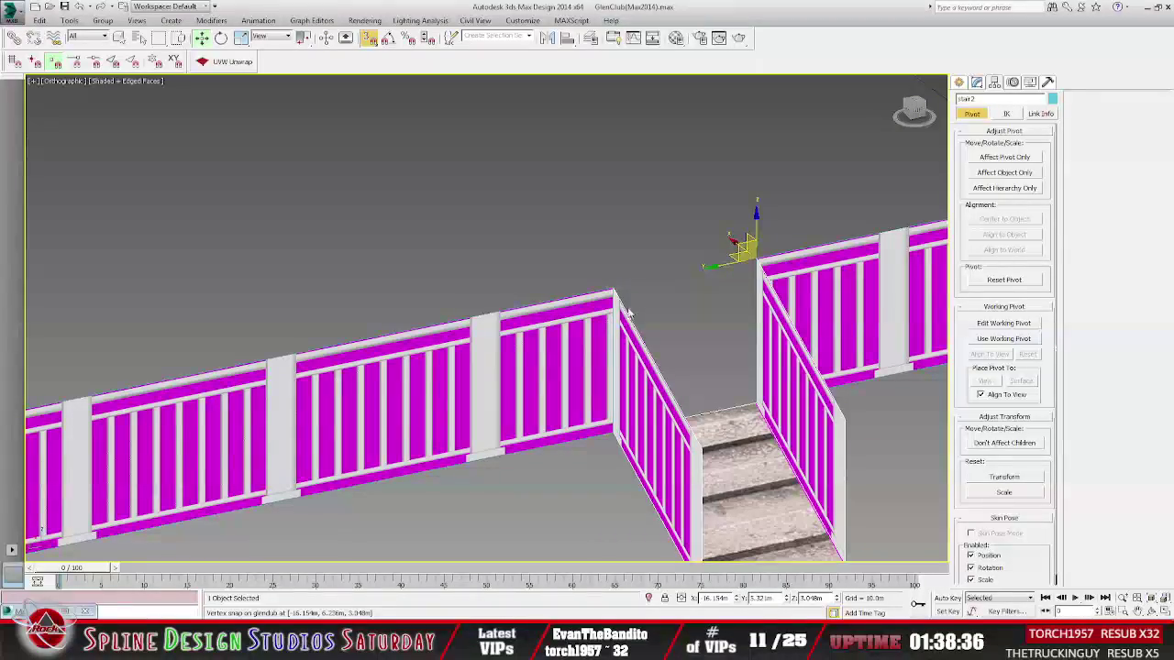
# Examine how stair2's railings meet the deck railing ends on both sides of the gap.
pyautogui.scroll(-3, 612, 294)
pyautogui.keyDown('alt'); pyautogui.moveTo(707, 406); pyautogui.dragTo(585, 404, button='middle'); pyautogui.keyUp('alt')
pyautogui.scroll(3, 629, 405)
pyautogui.scroll(-2, 629, 405)
pyautogui.scroll(2, 674, 406)
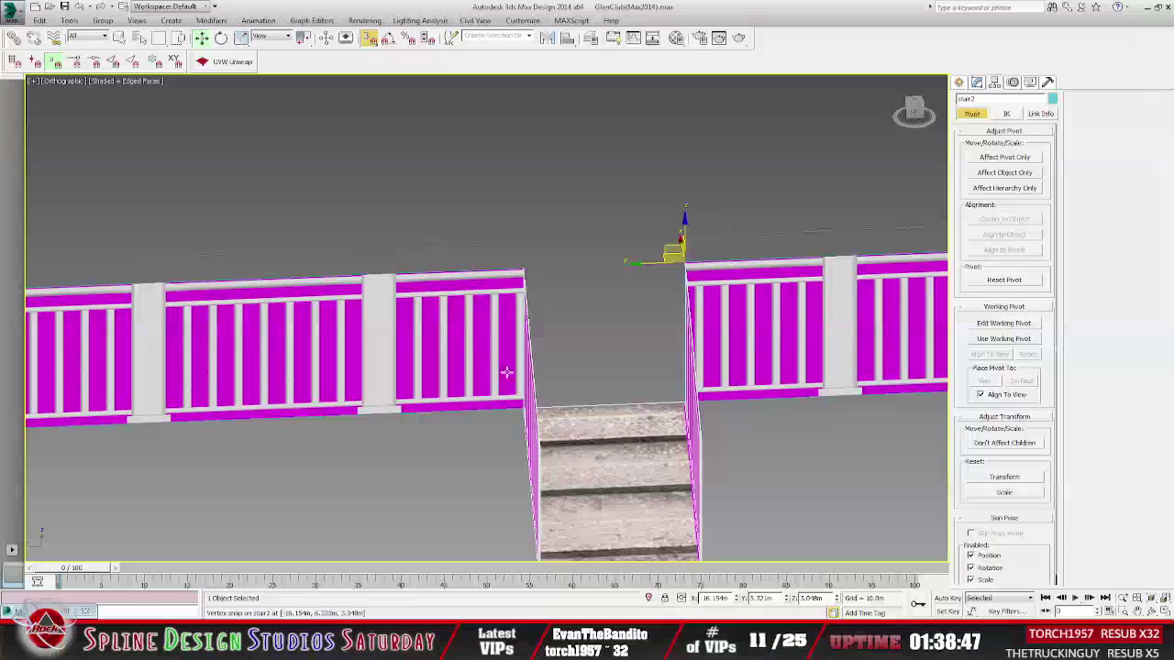
pyautogui.keyDown('alt'); pyautogui.moveTo(563, 317); pyautogui.dragTo(500, 337, button='middle'); pyautogui.keyUp('alt')
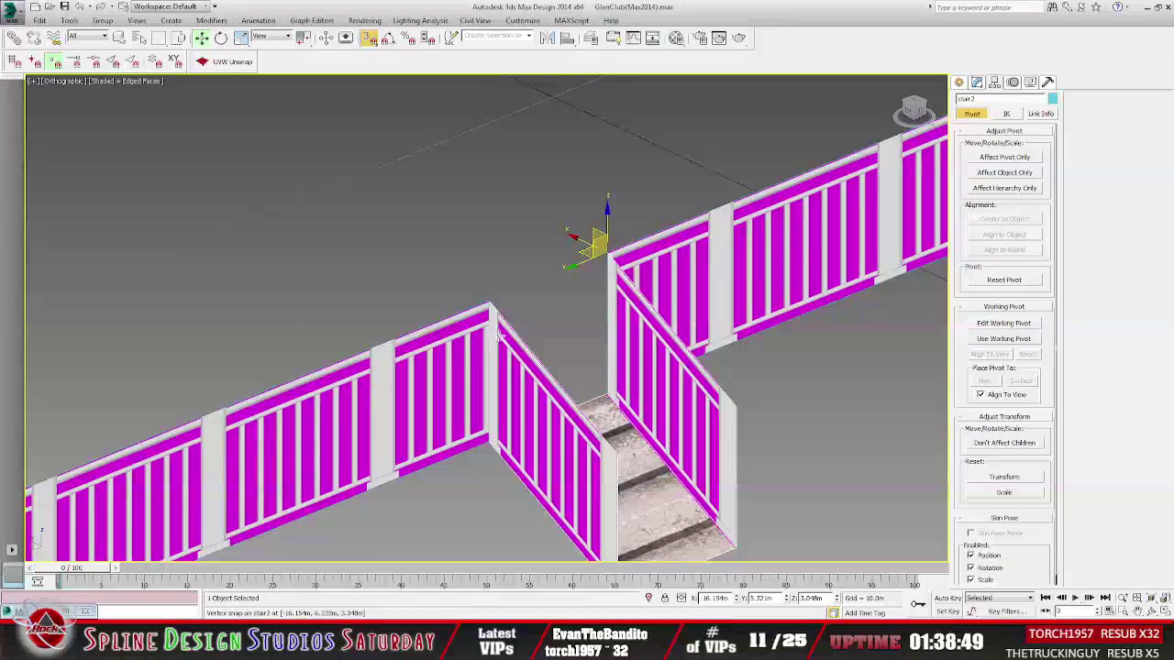
pyautogui.keyDown('alt'); pyautogui.moveTo(629, 371); pyautogui.dragTo(653, 400, button='middle'); pyautogui.keyUp('alt')
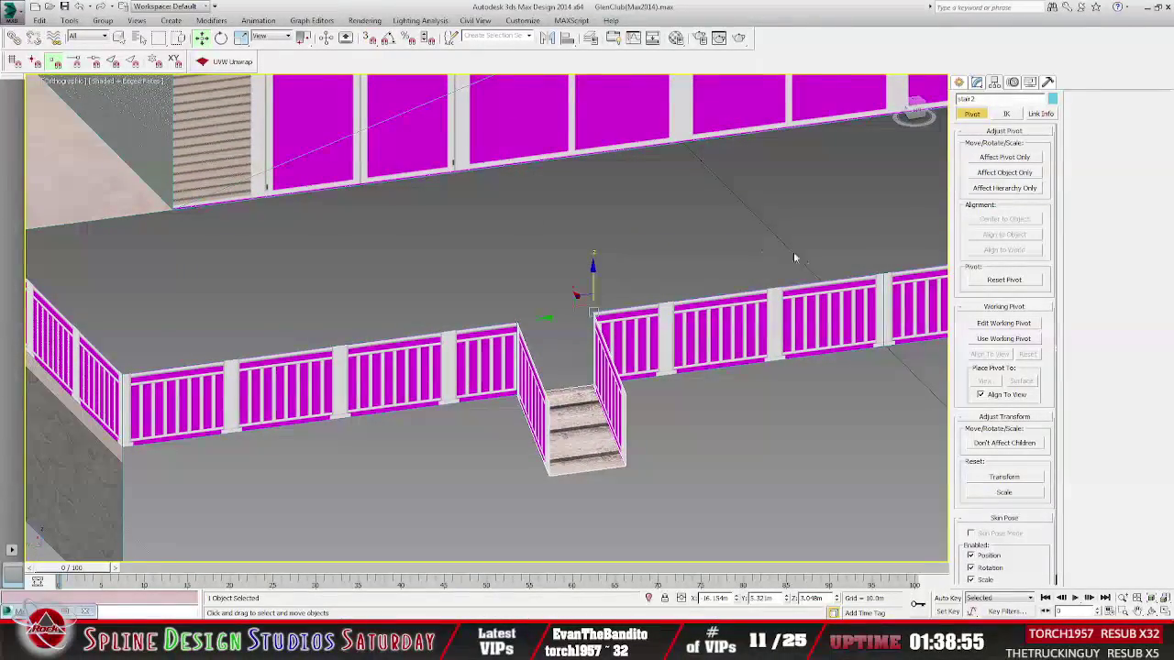
# Unhide the new_deck object by name.
pyautogui.keyDown('alt'); pyautogui.moveTo(843, 372); pyautogui.dragTo(317, 325, button='middle'); pyautogui.keyUp('alt')
pyautogui.scroll(-3, 527, 294)
pyautogui.scroll(3, 672, 279)
pyautogui.scroll(-3, 672, 280)
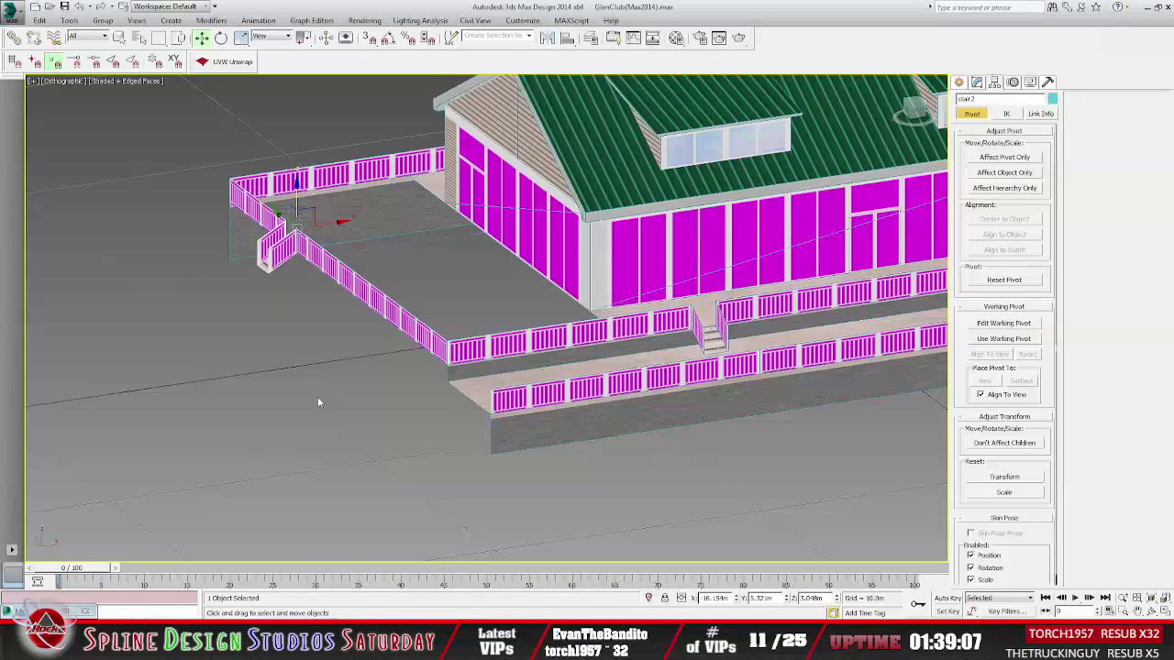
pyautogui.rightClick(346, 335)
pyautogui.click(385, 246)
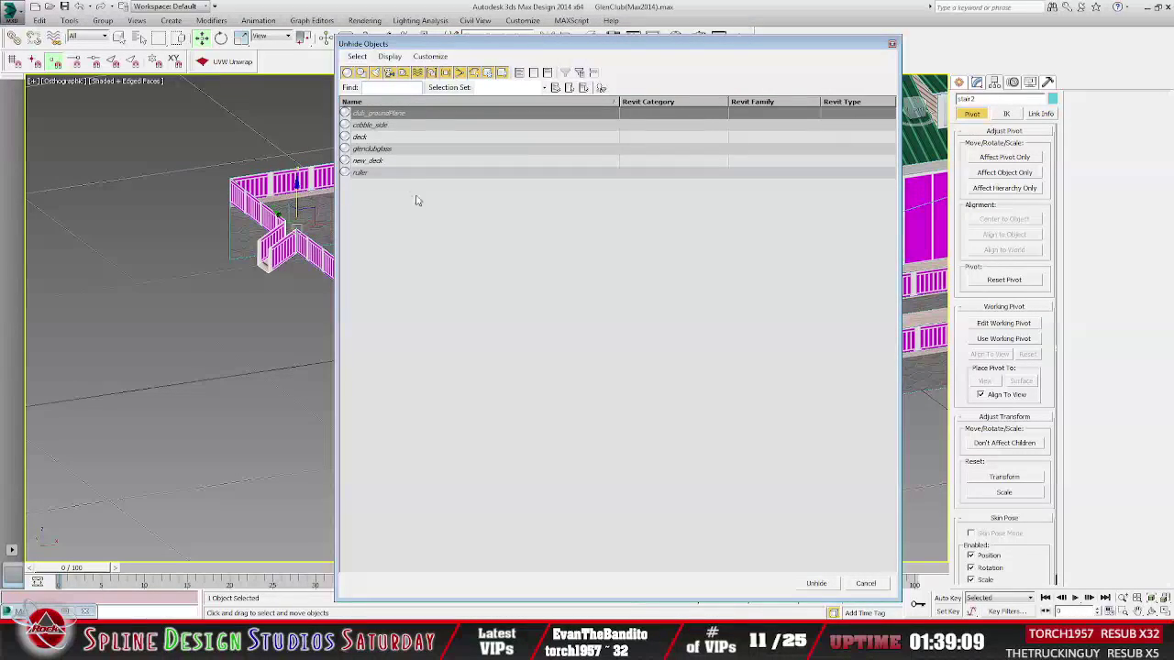
pyautogui.click(371, 162)
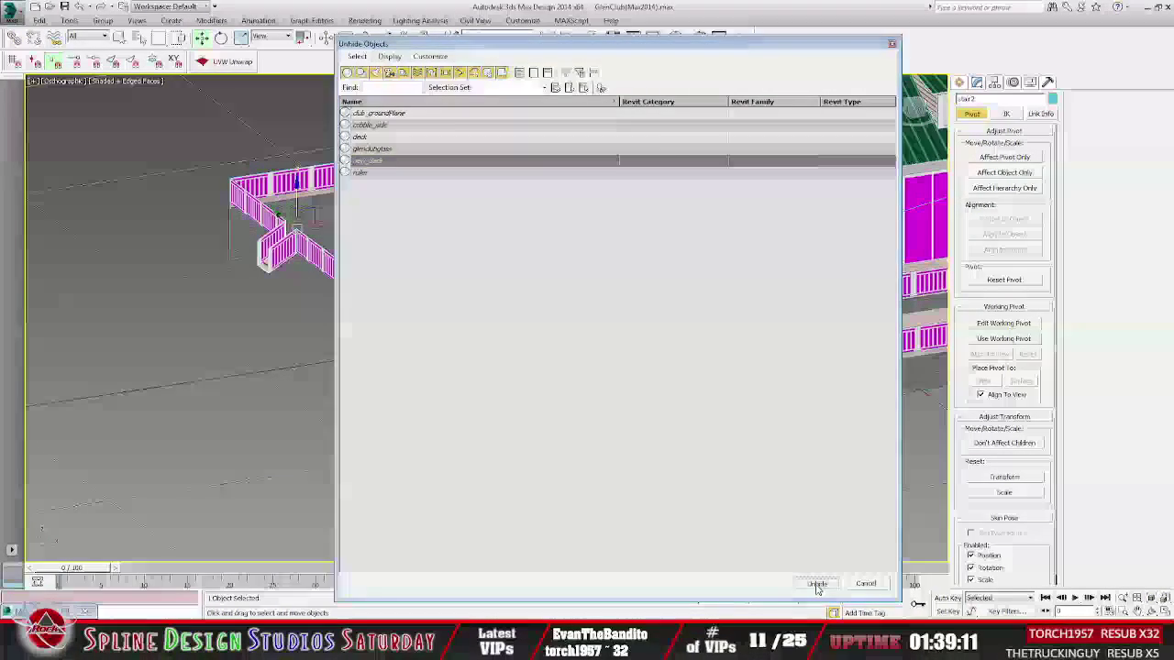
pyautogui.click(816, 584)
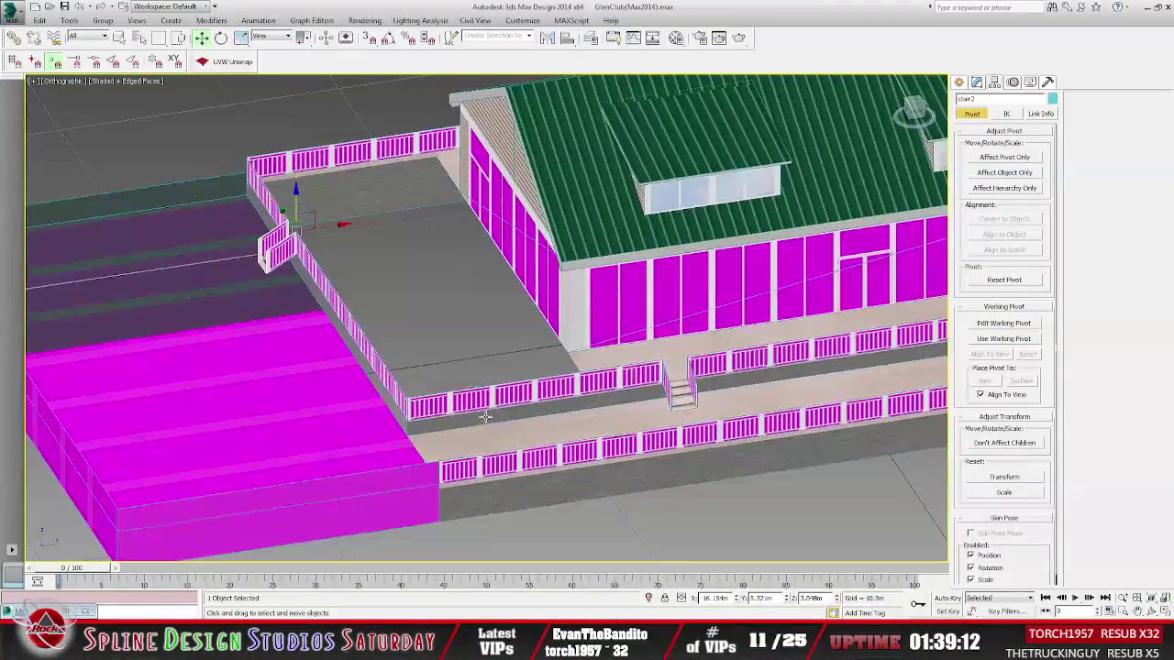
pyautogui.keyDown('alt'); pyautogui.moveTo(485, 417); pyautogui.dragTo(673, 404, button='middle'); pyautogui.keyUp('alt')
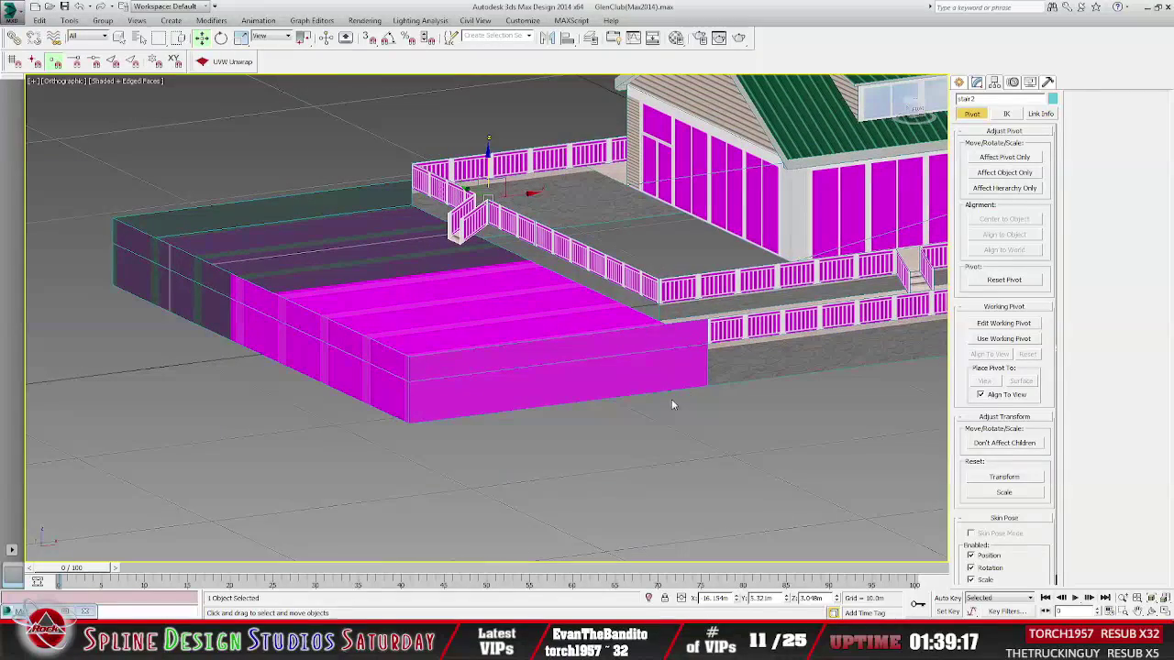
# Unhide the cobble_side object by name.
pyautogui.hotkey('alt', 'h')
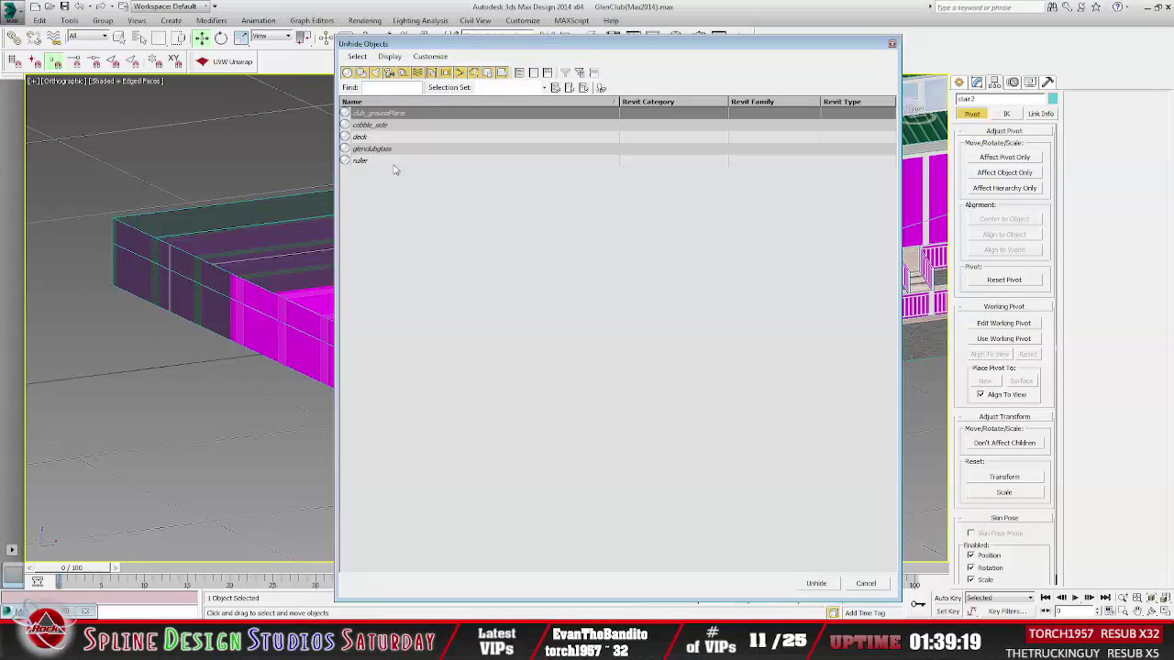
pyautogui.click(374, 125)
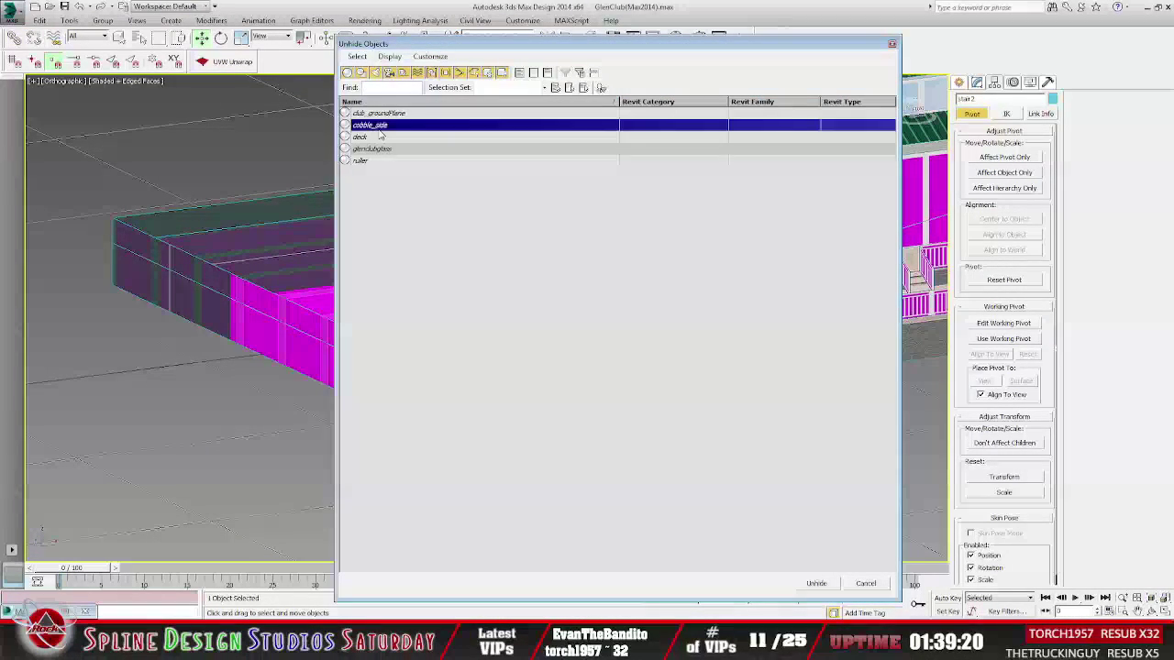
pyautogui.click(815, 584)
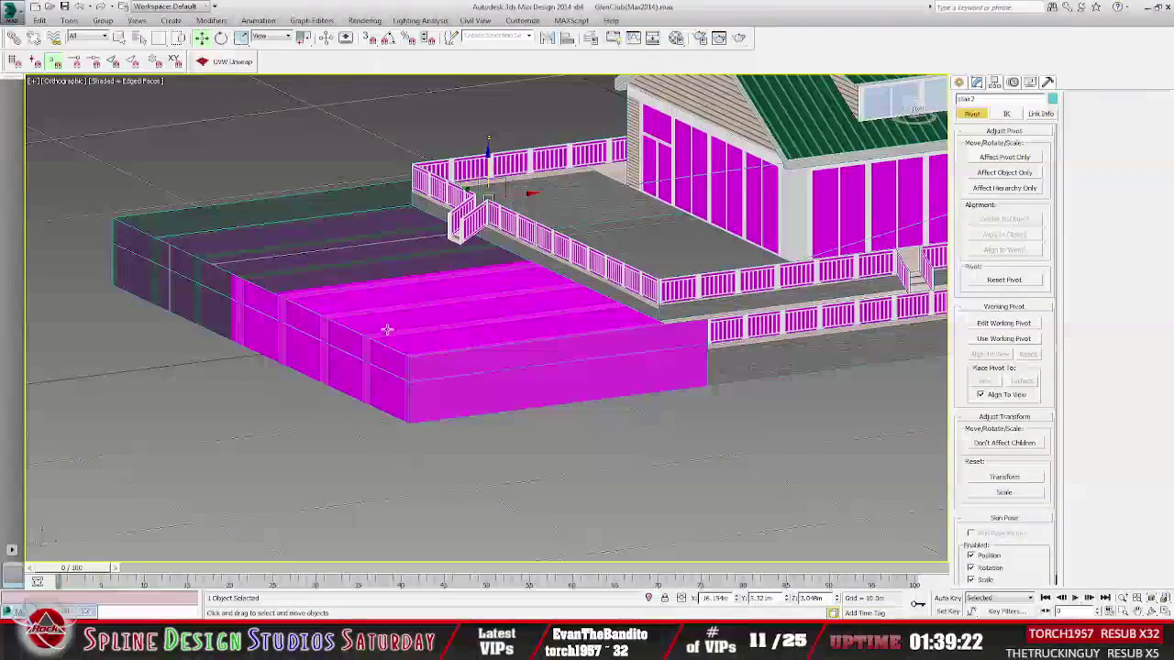
# Examine the new deck beside the clubhouse and compare it with the aerial reference photo IMG_6086 in Windows Photo Viewer.
pyautogui.scroll(5, 422, 330)
pyautogui.scroll(-4, 444, 337)
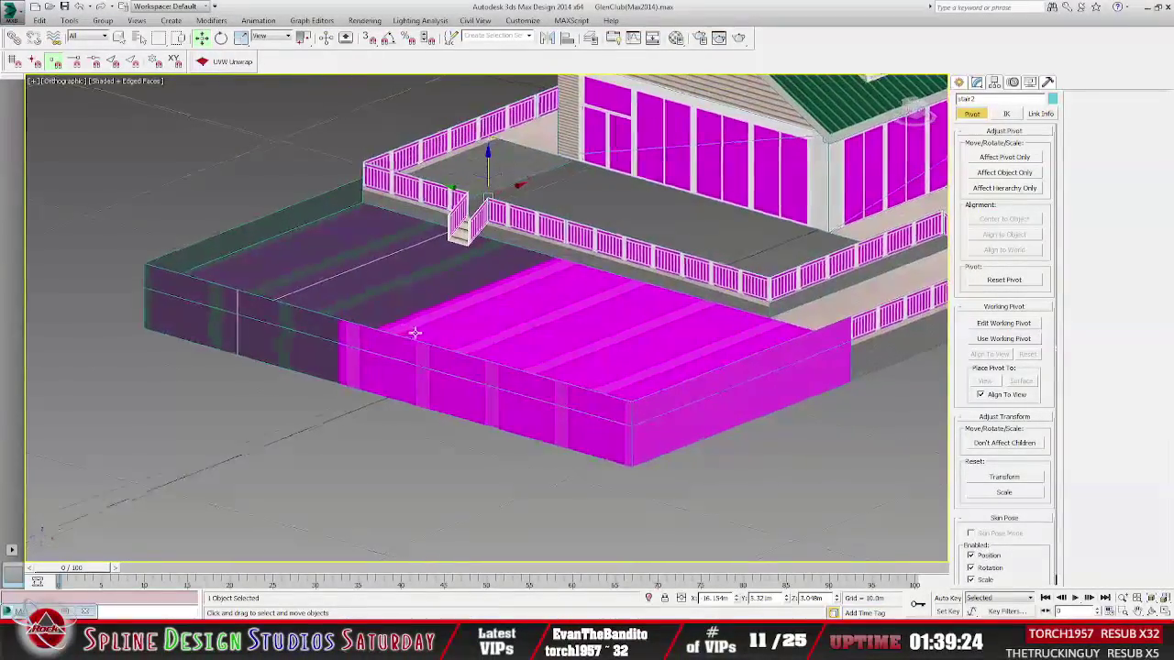
pyautogui.keyDown('alt'); pyautogui.moveTo(413, 333); pyautogui.dragTo(392, 329, button='middle'); pyautogui.keyUp('alt')
pyautogui.scroll(3, 392, 330)
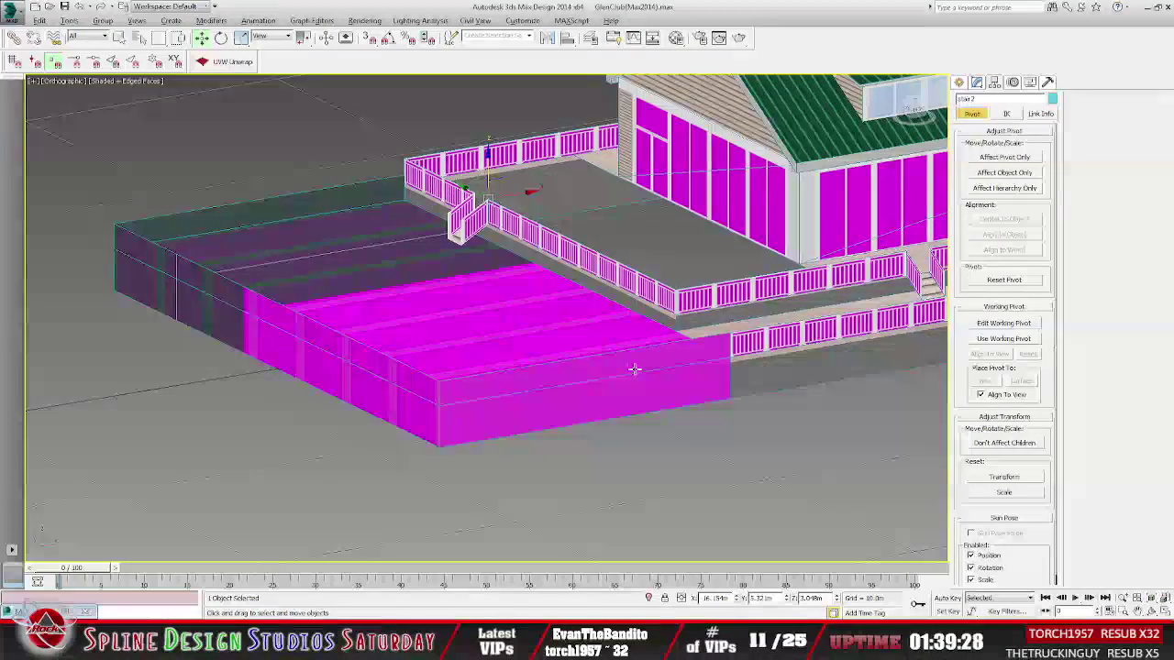
pyautogui.keyDown('alt'); pyautogui.moveTo(601, 368); pyautogui.dragTo(633, 364, button='middle'); pyautogui.keyUp('alt')
pyautogui.keyDown('alt'); pyautogui.moveTo(608, 315); pyautogui.dragTo(536, 354, button='middle'); pyautogui.keyUp('alt')
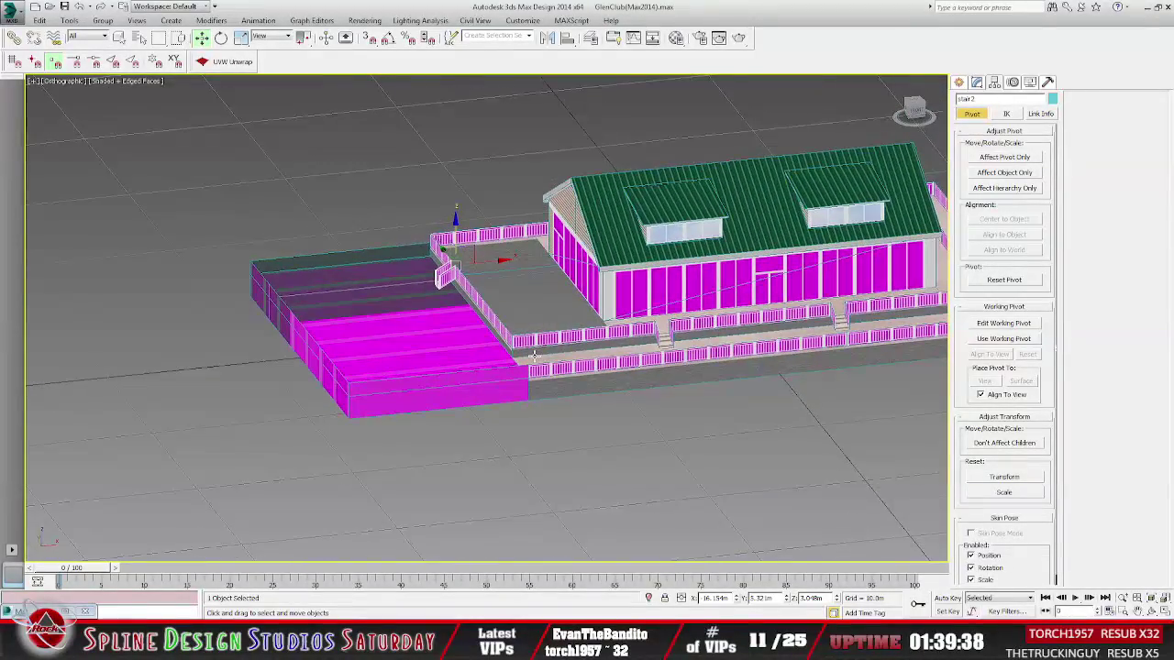
pyautogui.click(477, 642)
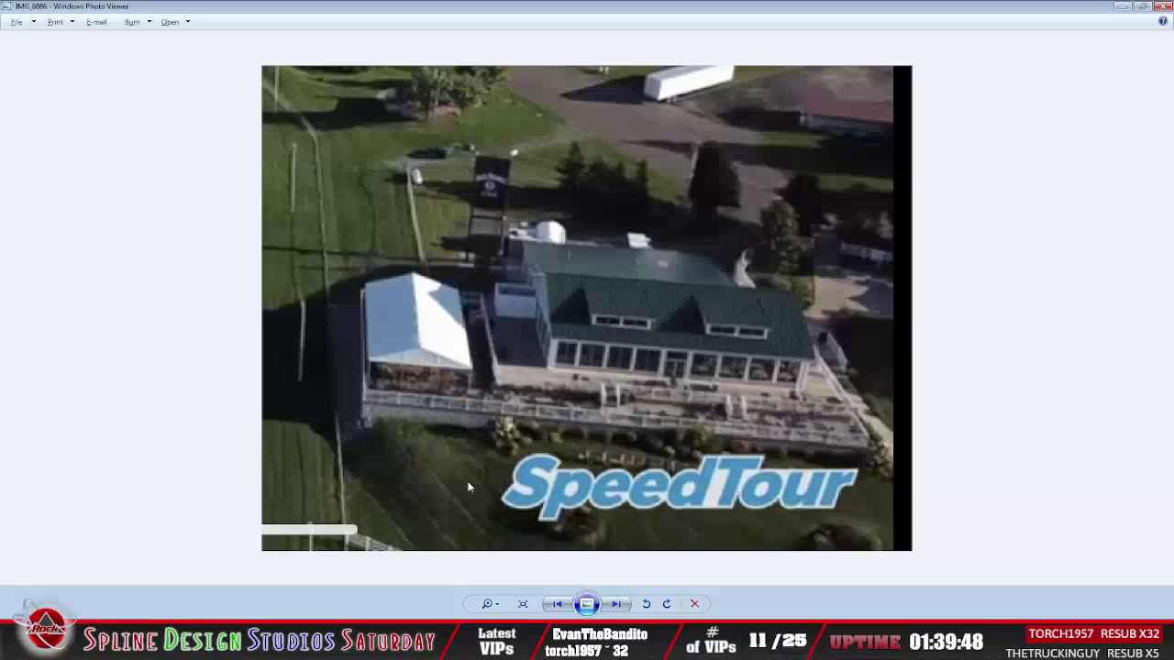
pyautogui.click(1120, 10)
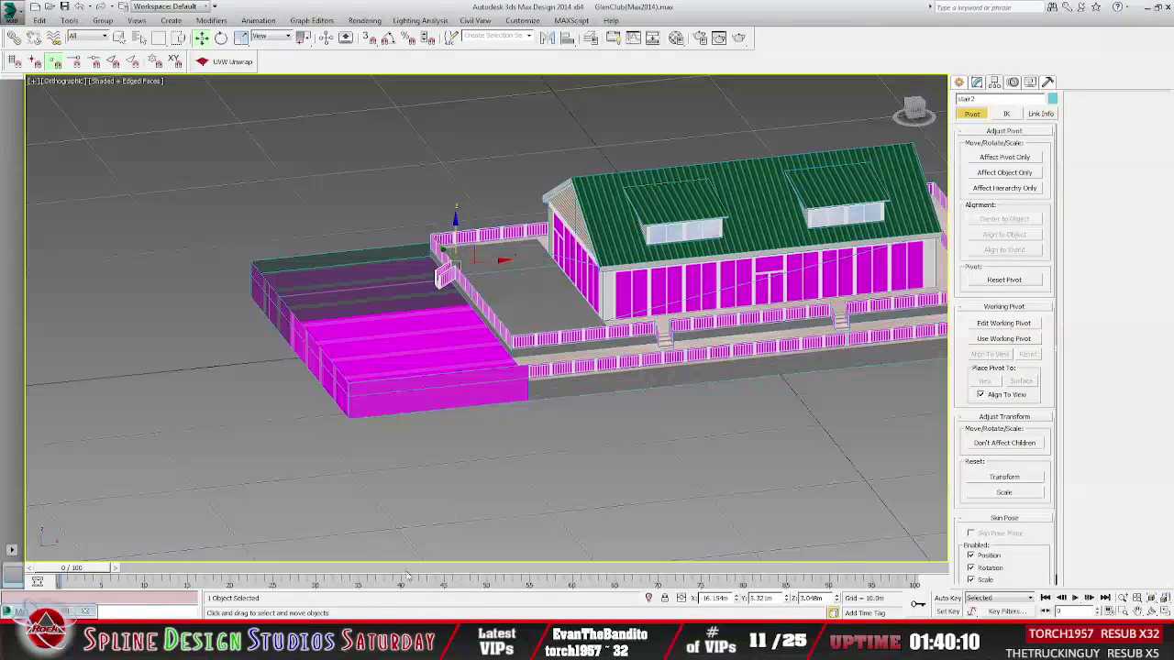
# Switch to Paint Shop Pro and make the wire layer of the glenclub texture visible and active.
pyautogui.click(431, 640)
pyautogui.moveTo(289, 50); pyautogui.dragTo(461, 104)
pyautogui.moveTo(1063, 527)
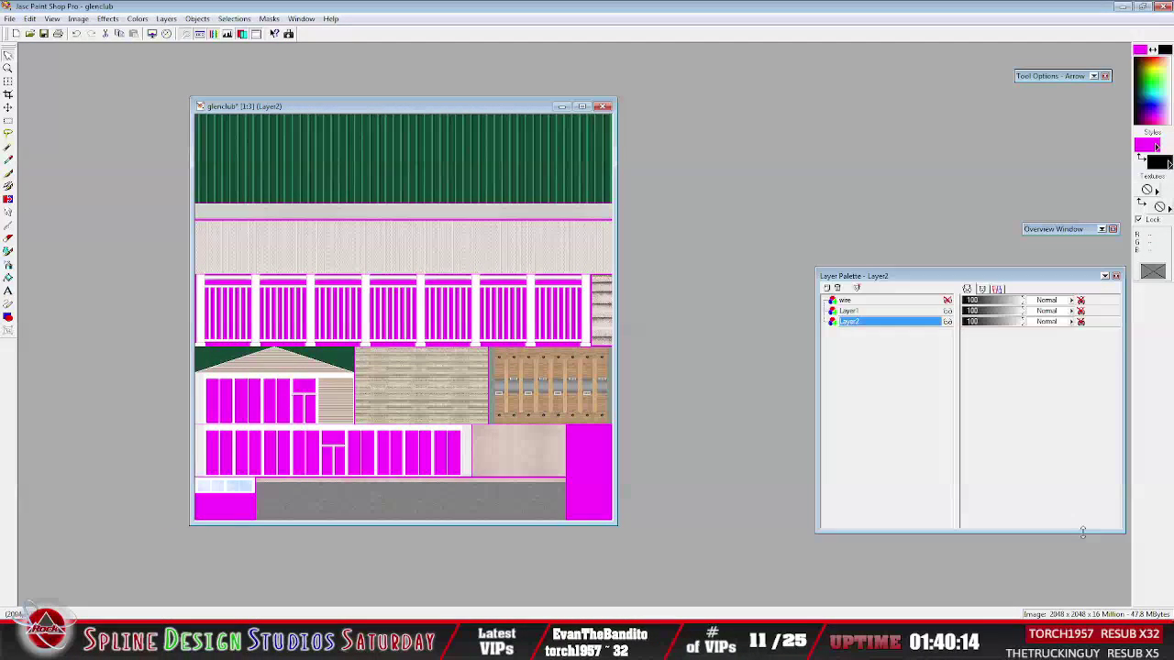
pyautogui.click(948, 302)
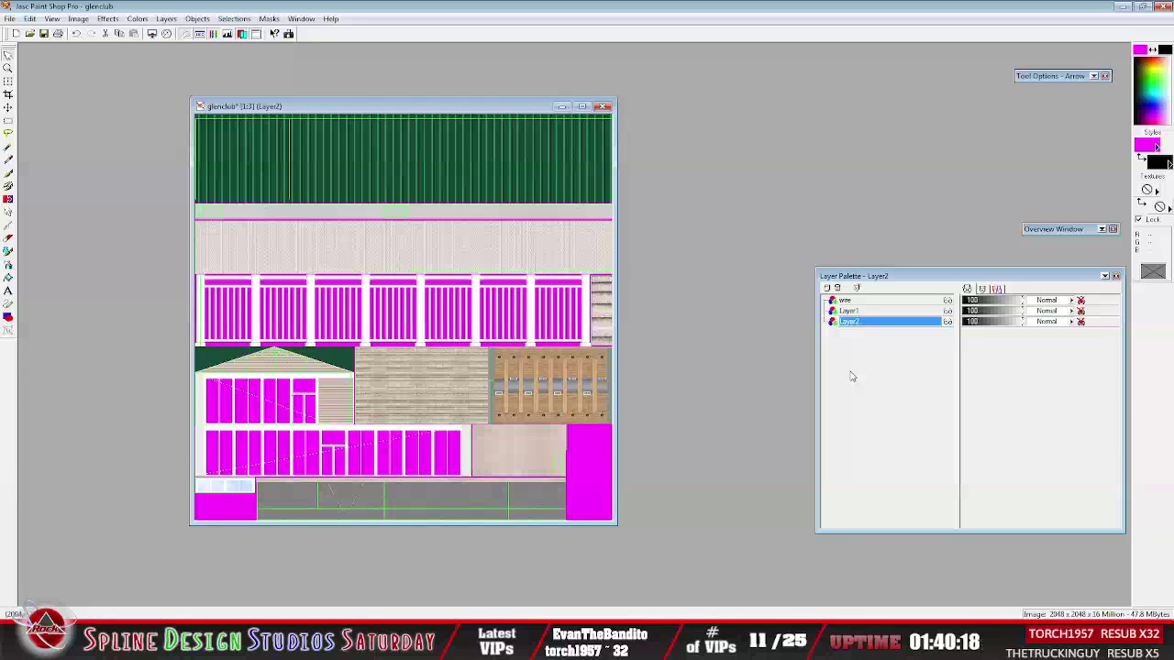
pyautogui.click(851, 300)
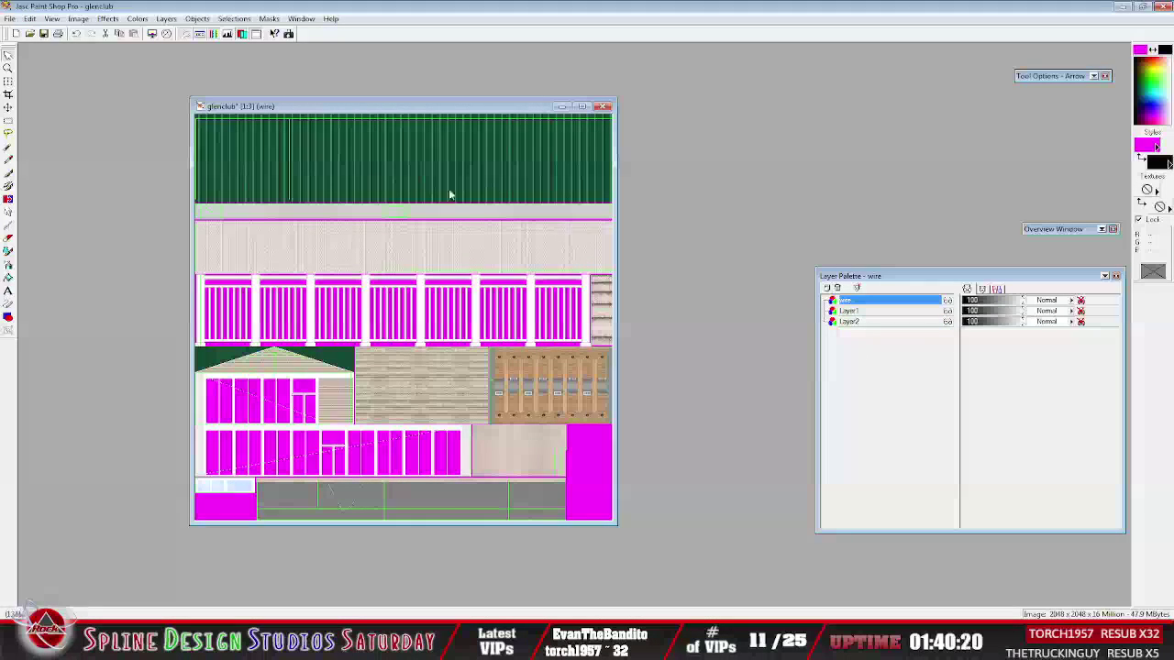
pyautogui.moveTo(401, 108); pyautogui.dragTo(444, 92)
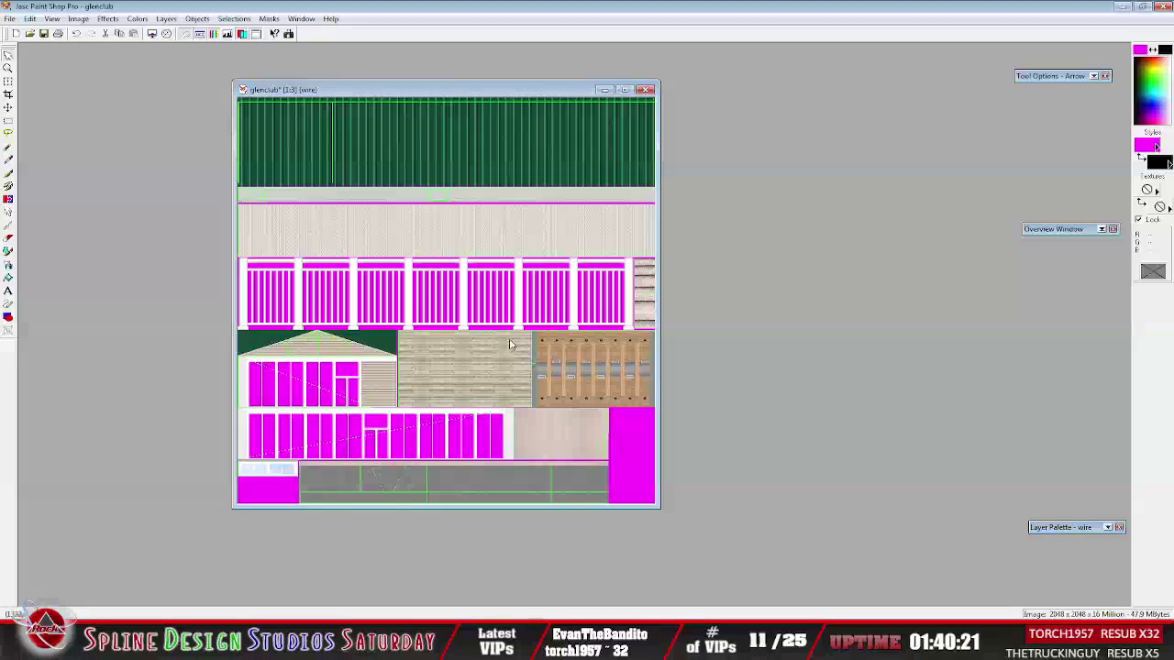
# Enlarge the glenclub texture to 1:2 and examine its layout against the wire overlay for usable space.
pyautogui.scroll(1, 511, 344)
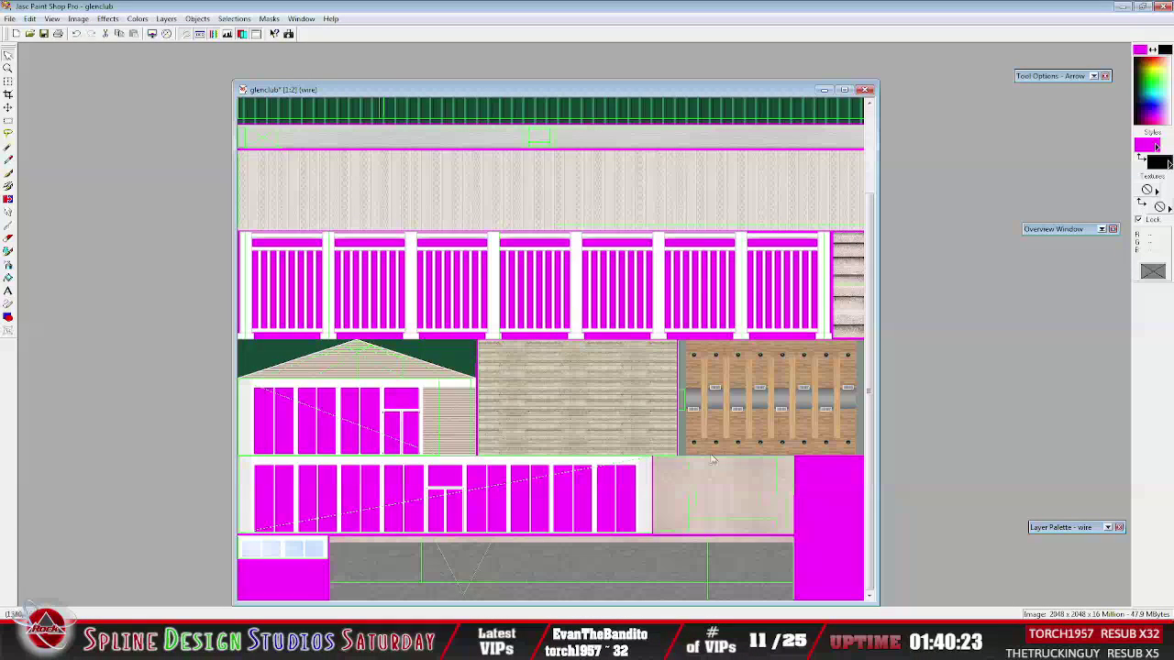
pyautogui.moveTo(871, 459); pyautogui.dragTo(873, 326)
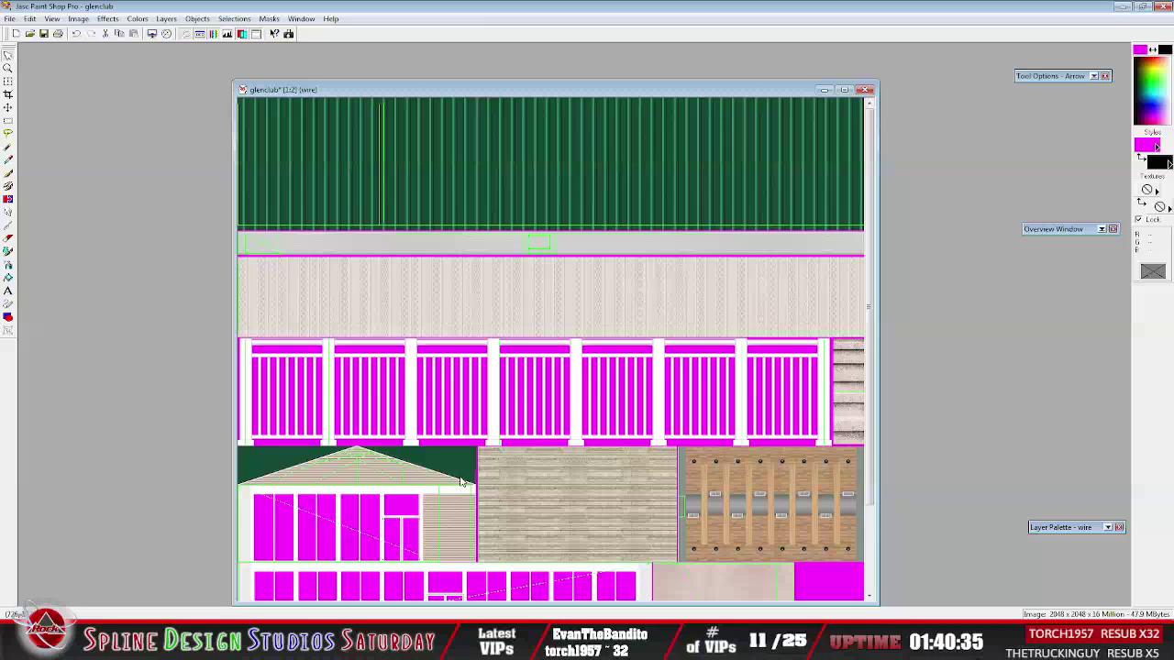
pyautogui.moveTo(872, 457); pyautogui.dragTo(891, 570)
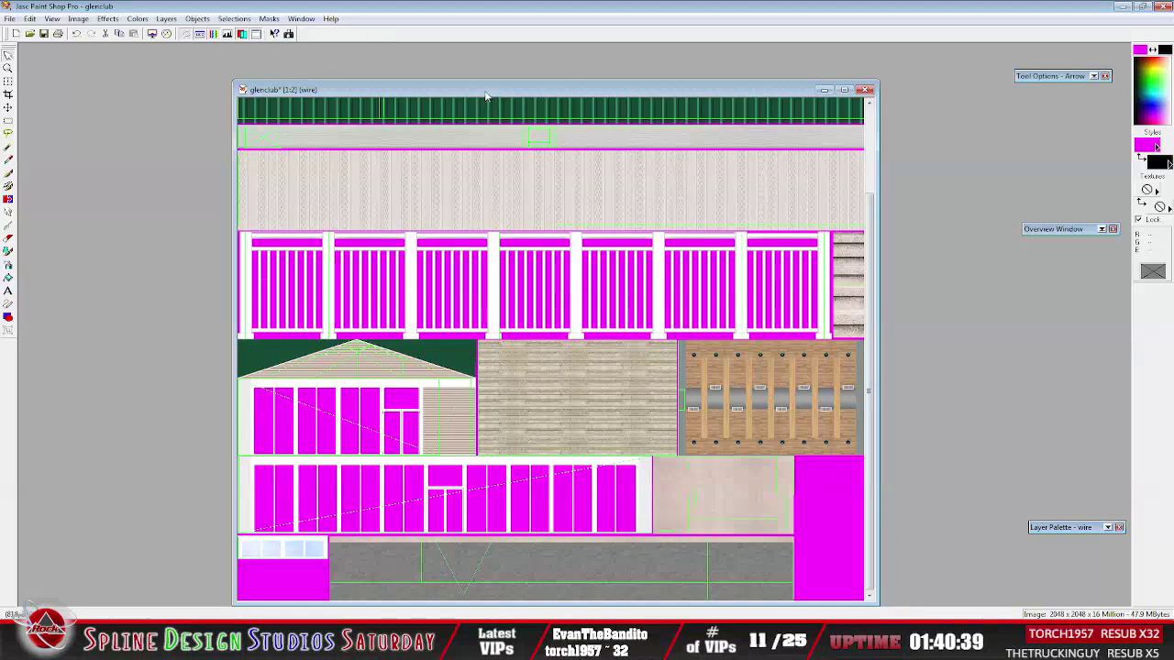
pyautogui.moveTo(486, 95); pyautogui.dragTo(458, 67)
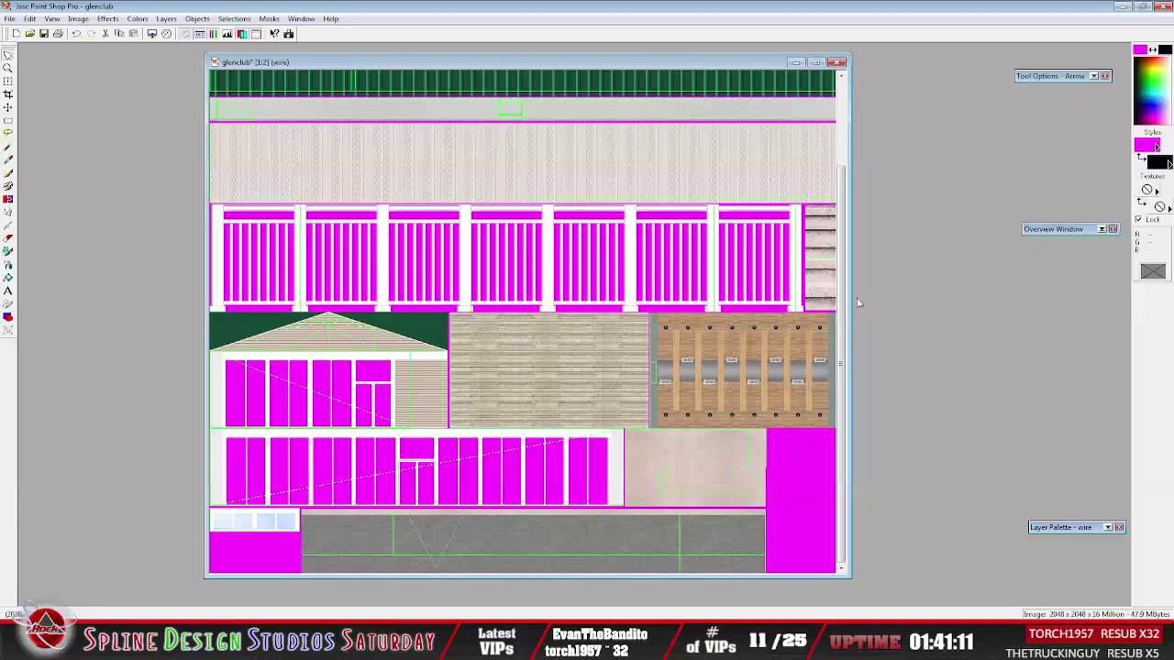
pyautogui.moveTo(844, 295); pyautogui.dragTo(841, 338)
pyautogui.click(1121, 6)
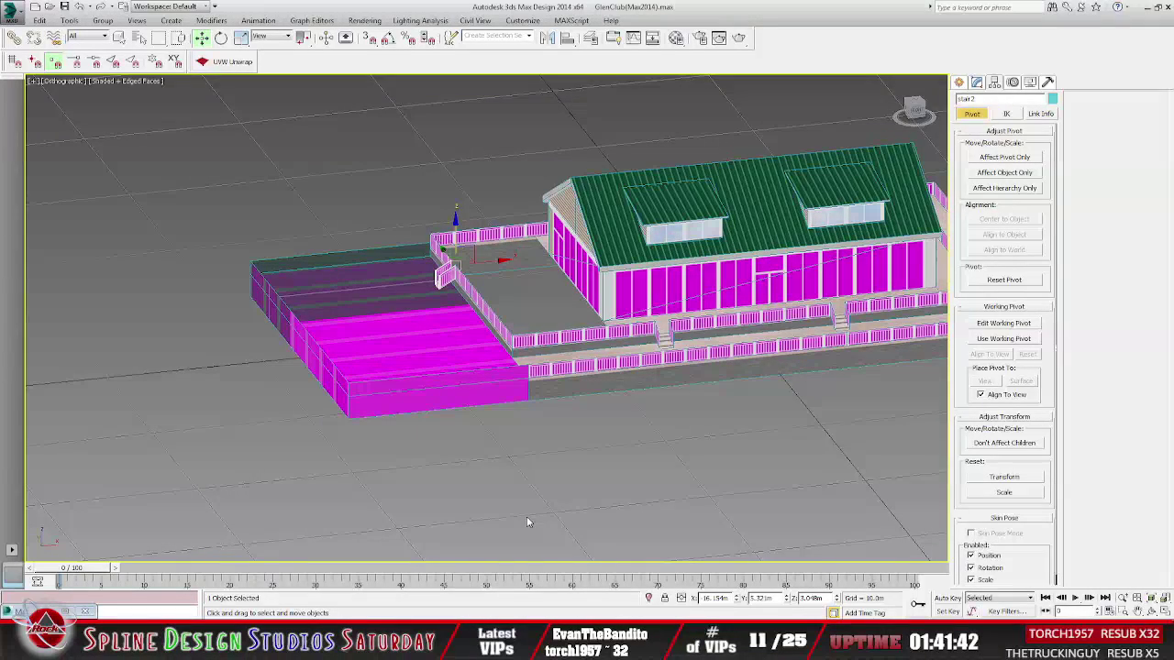
# Review the aerial photo again and examine the whole clubhouse model with its side deck in 3ds Max.
pyautogui.hotkey('alt', 'Tab')
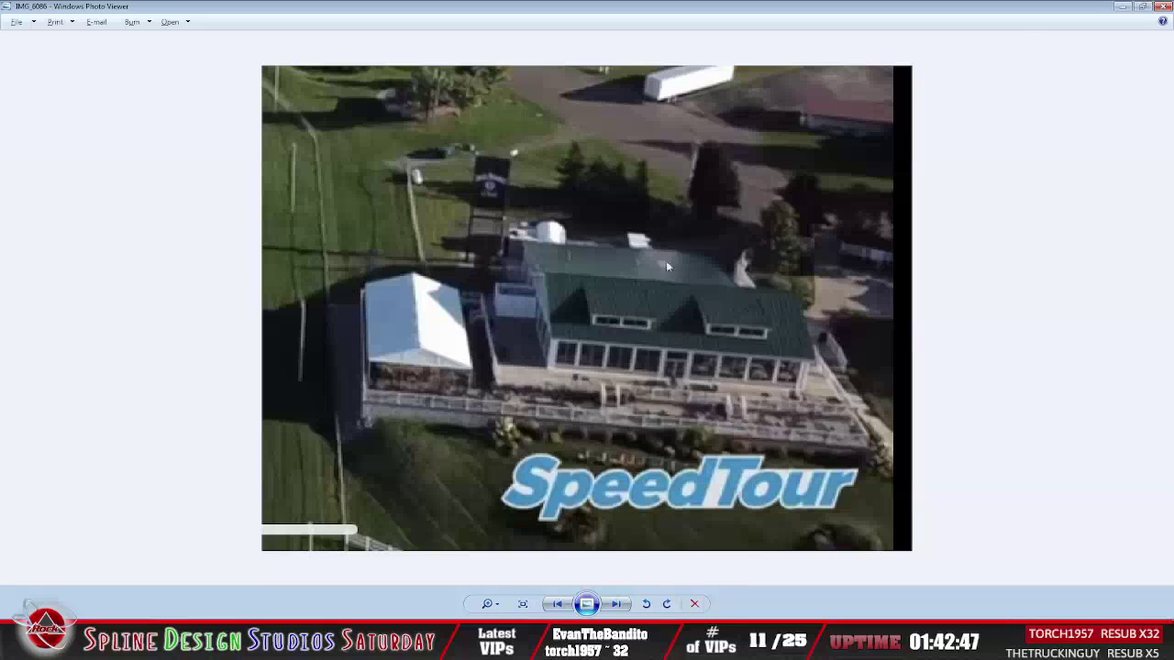
pyautogui.click(1122, 6)
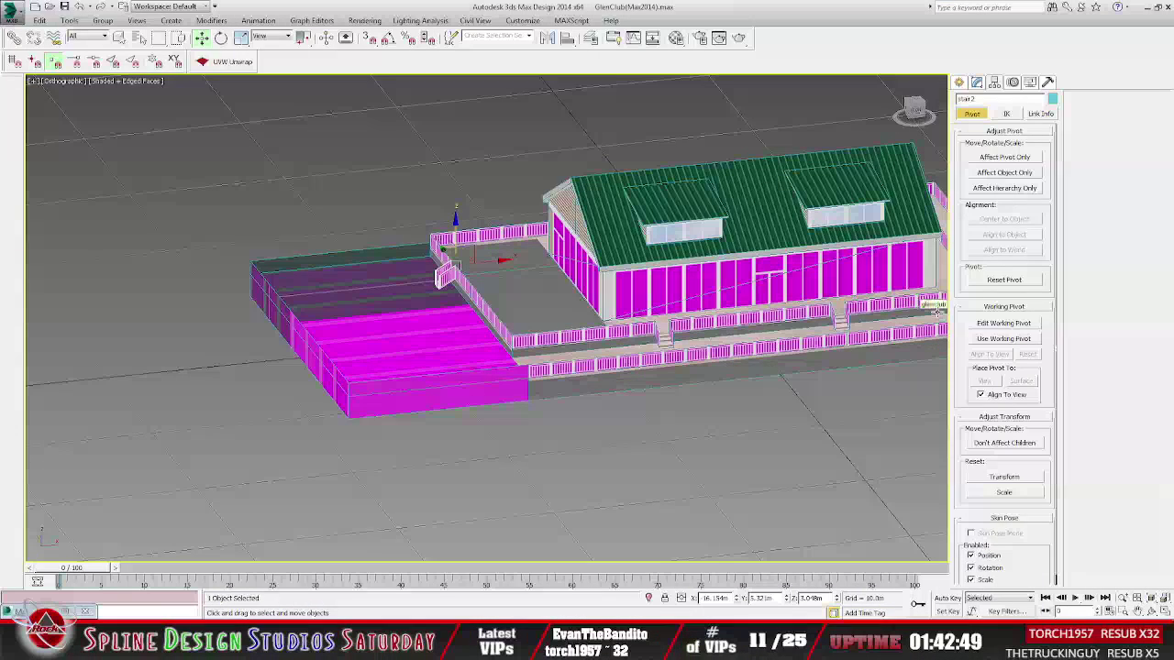
pyautogui.keyDown('alt'); pyautogui.moveTo(706, 337); pyautogui.dragTo(532, 377, button='middle'); pyautogui.keyUp('alt')
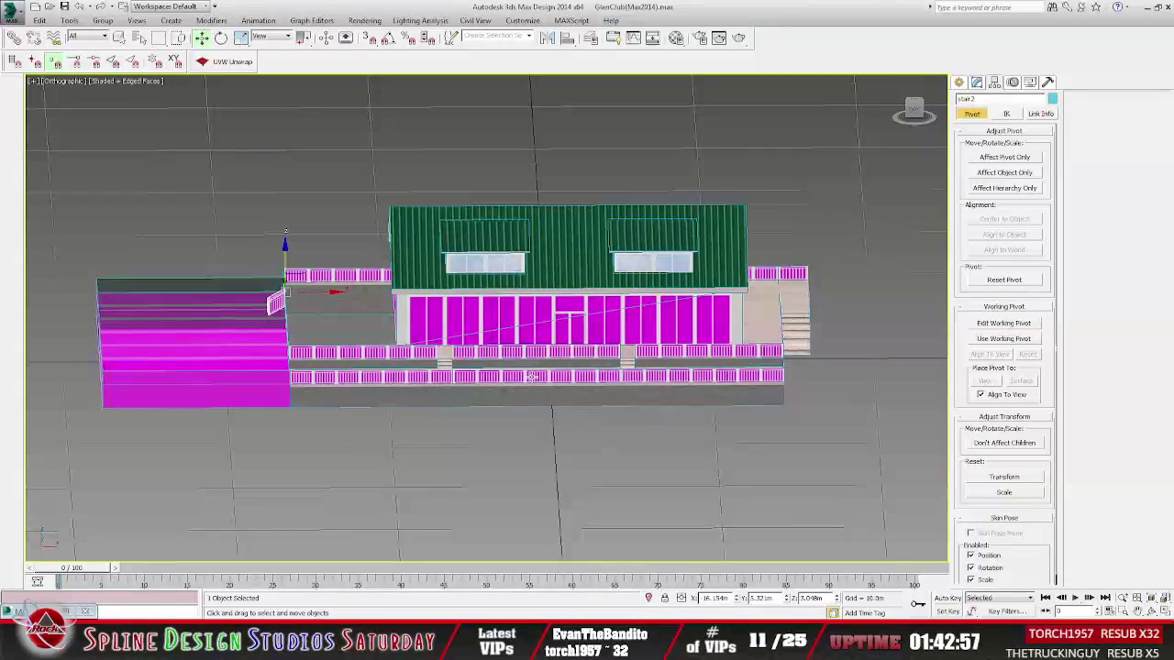
pyautogui.keyDown('alt'); pyautogui.moveTo(550, 403); pyautogui.dragTo(709, 369, button='middle'); pyautogui.keyUp('alt')
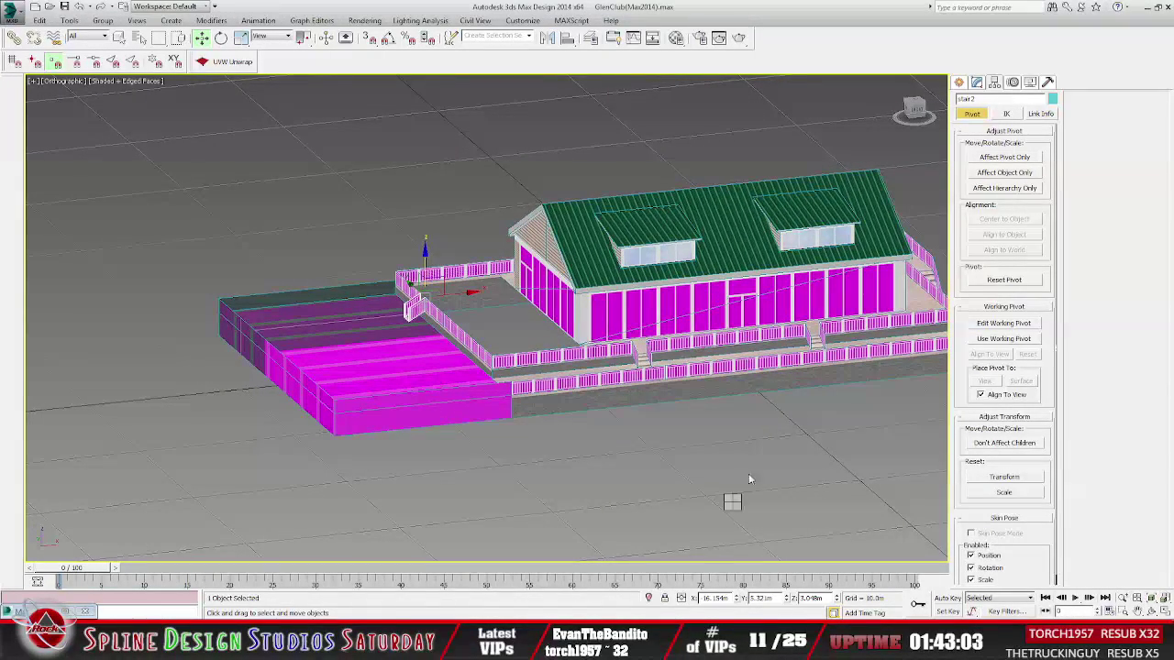
# Unhide the club_groundPlane object by name.
pyautogui.hotkey('shift', 'h')
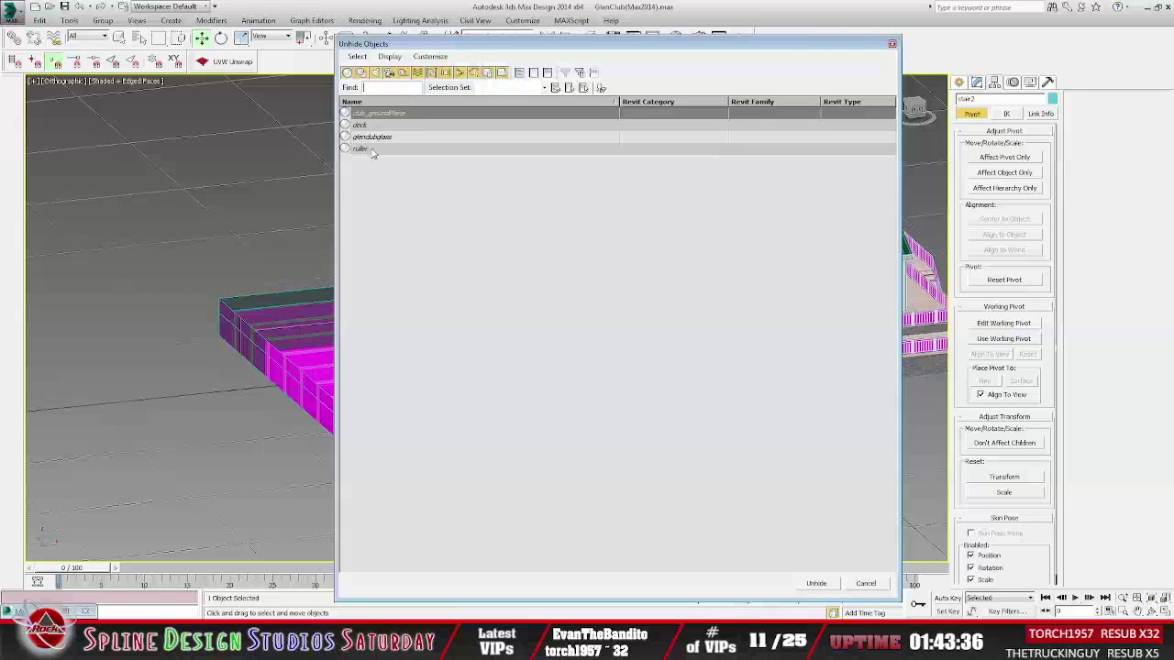
pyautogui.click(379, 112)
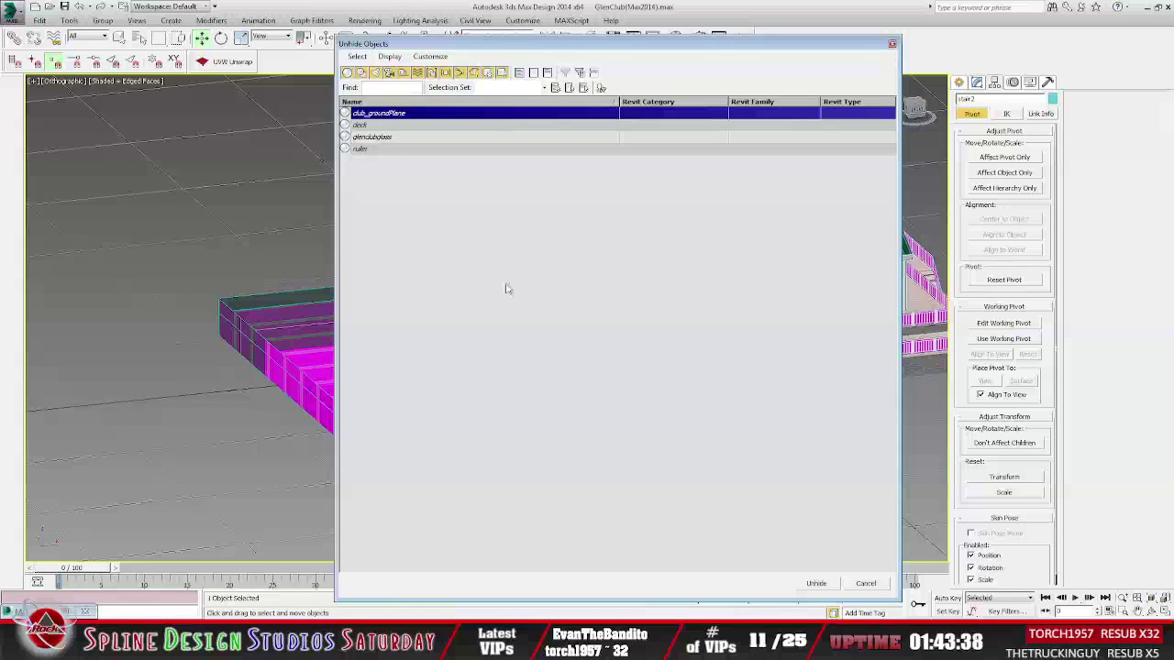
pyautogui.click(816, 583)
# Delete the new_deck object beside the clubhouse.
pyautogui.click(449, 407)
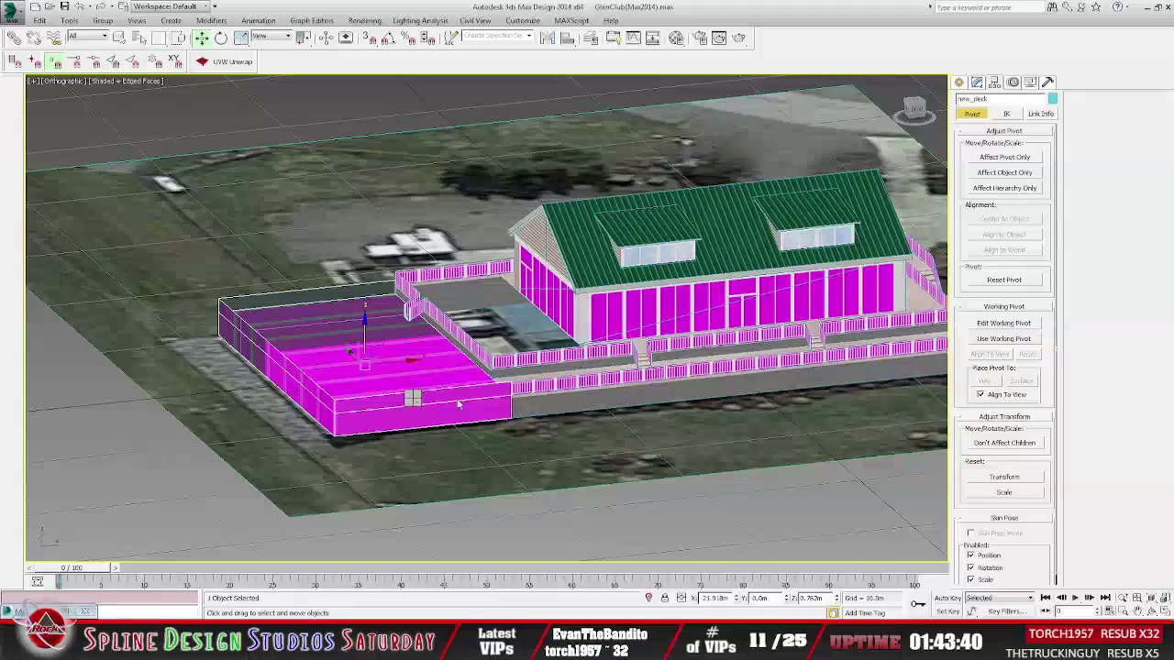
pyautogui.press('Delete')
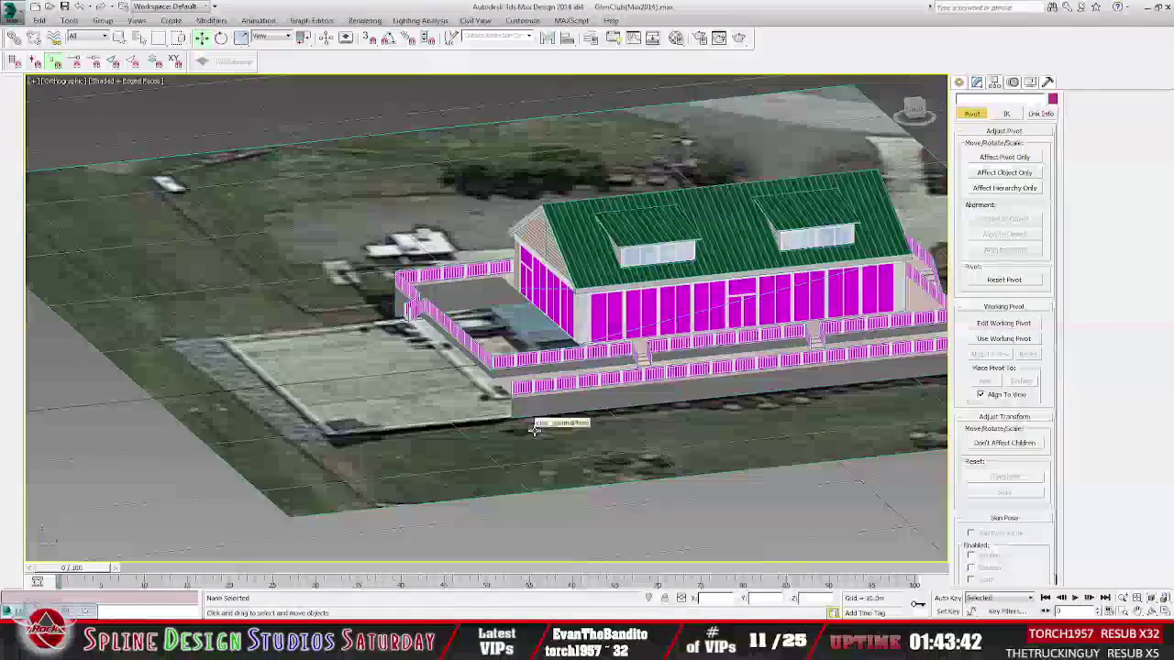
# Examine the empty side deck area beside the clubhouse on the aerial ground plane, at an angle and from directly above.
pyautogui.keyDown('alt'); pyautogui.moveTo(552, 431); pyautogui.dragTo(515, 470, button='middle'); pyautogui.keyUp('alt')
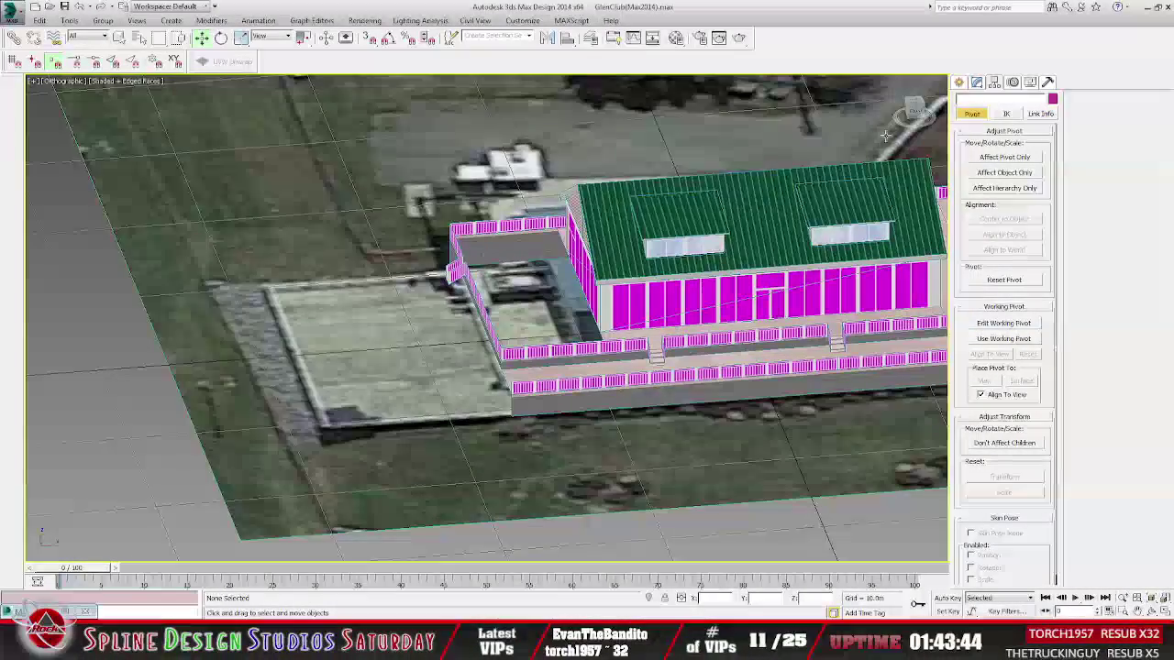
pyautogui.click(914, 106)
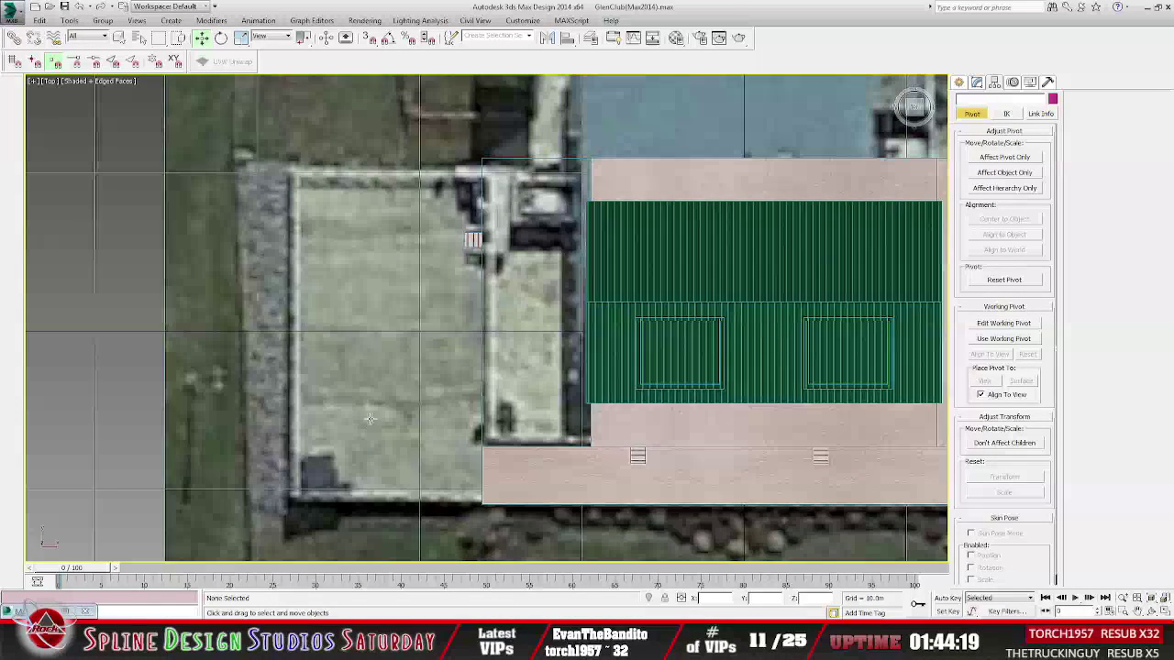
pyautogui.keyDown('alt'); pyautogui.moveTo(376, 422); pyautogui.dragTo(427, 370, button='middle'); pyautogui.keyUp('alt')
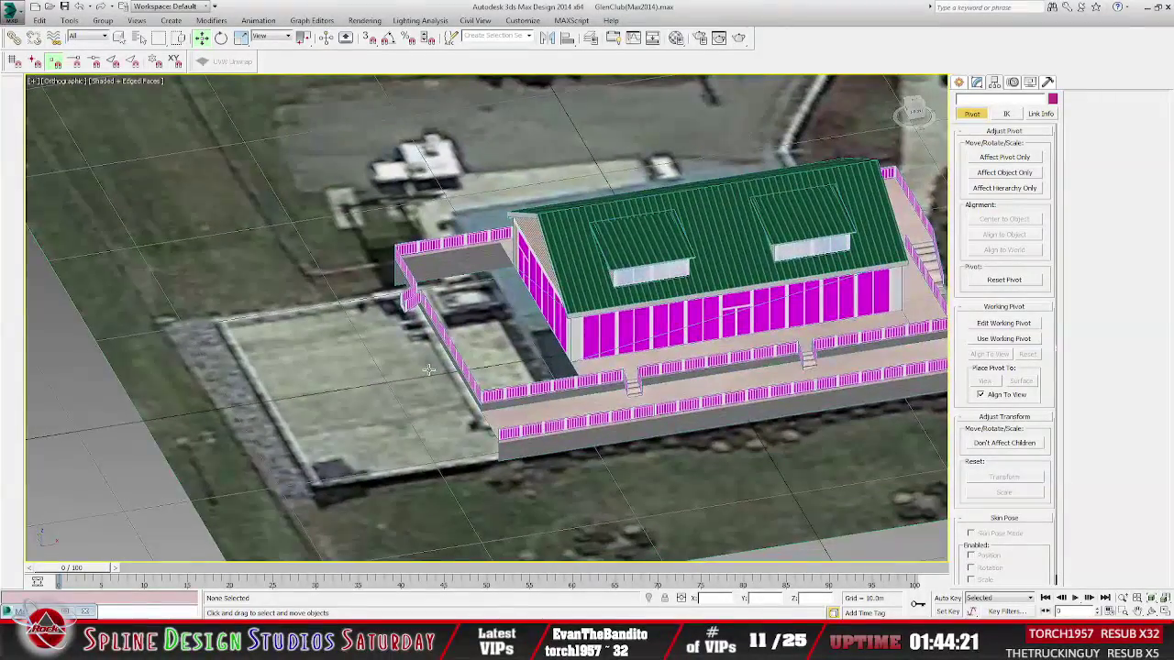
pyautogui.moveTo(912, 108); pyautogui.dragTo(905, 125)
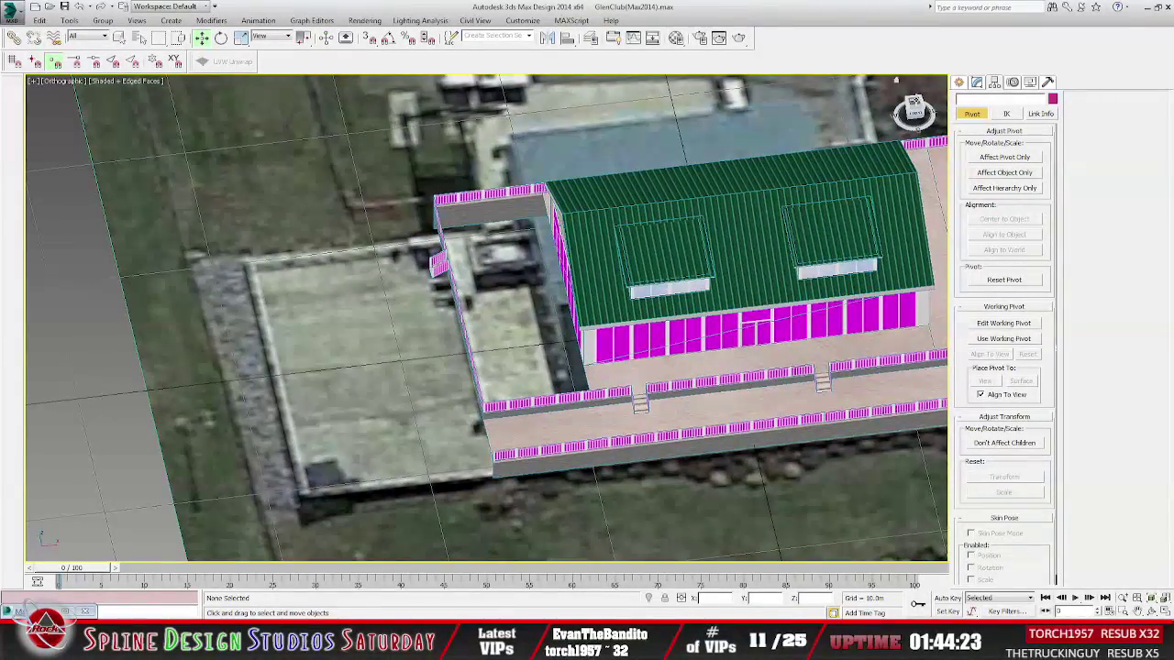
pyautogui.press('t')
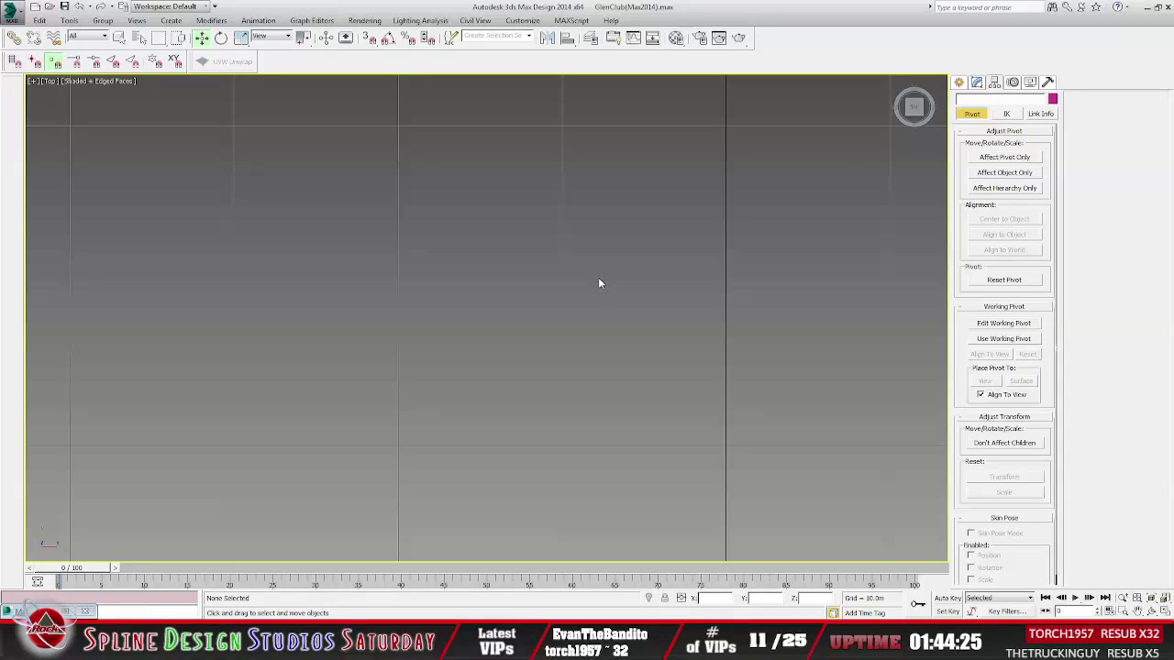
pyautogui.press('z')
pyautogui.moveTo(534, 358); pyautogui.dragTo(648, 292, button='middle')
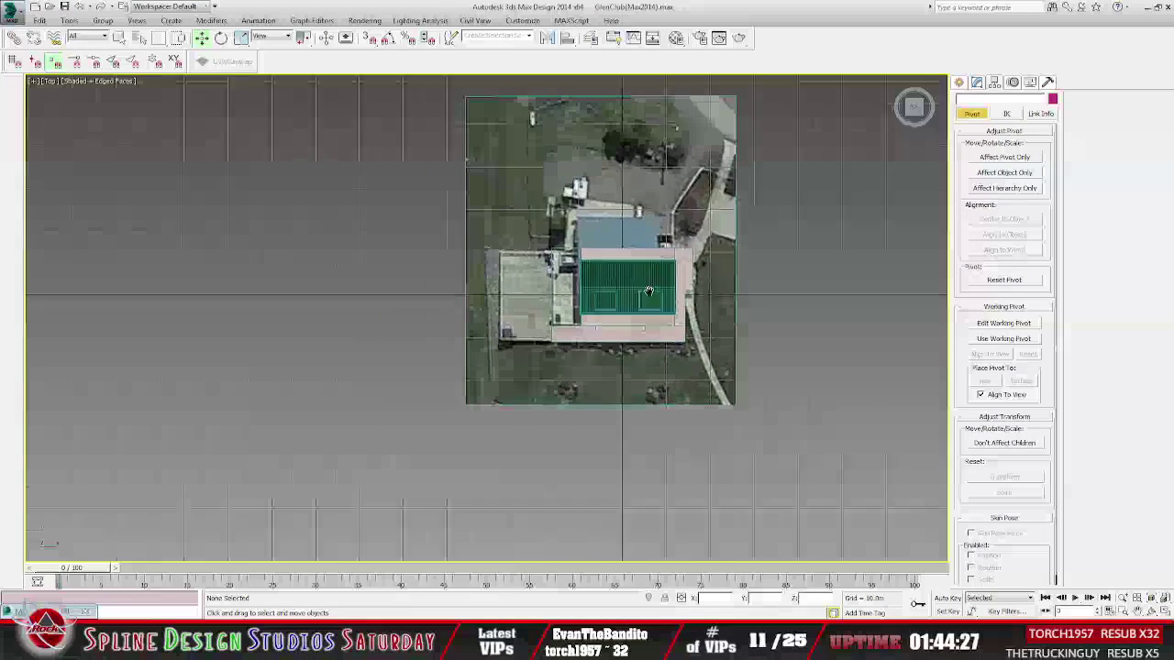
pyautogui.scroll(3, 552, 328)
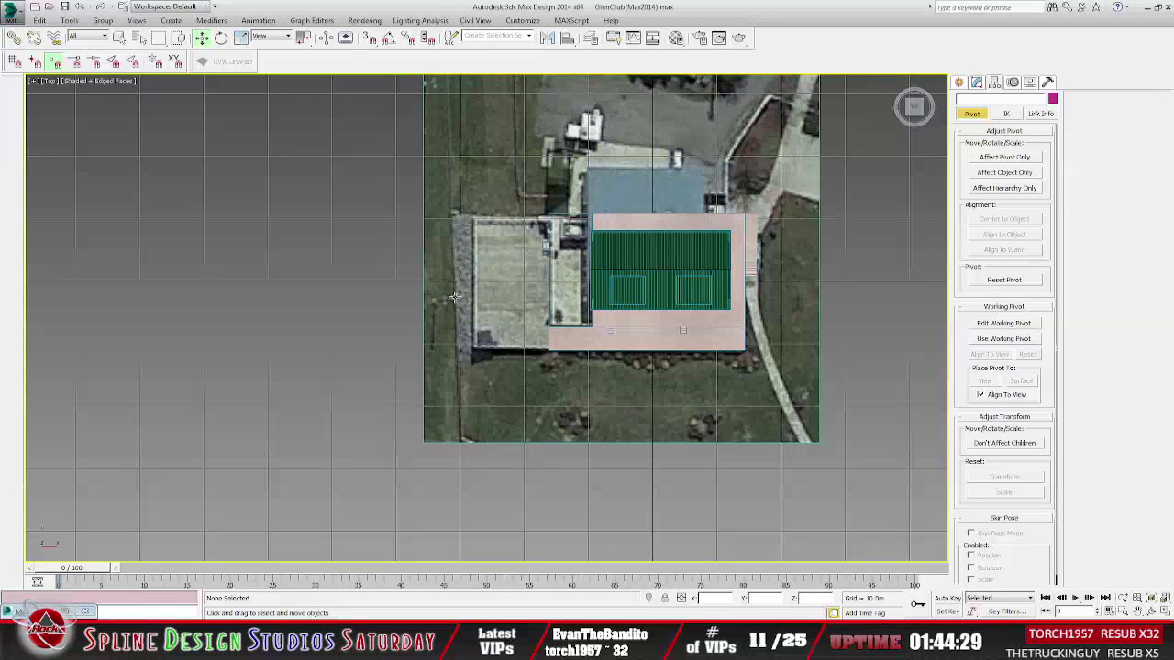
pyautogui.scroll(5, 541, 316)
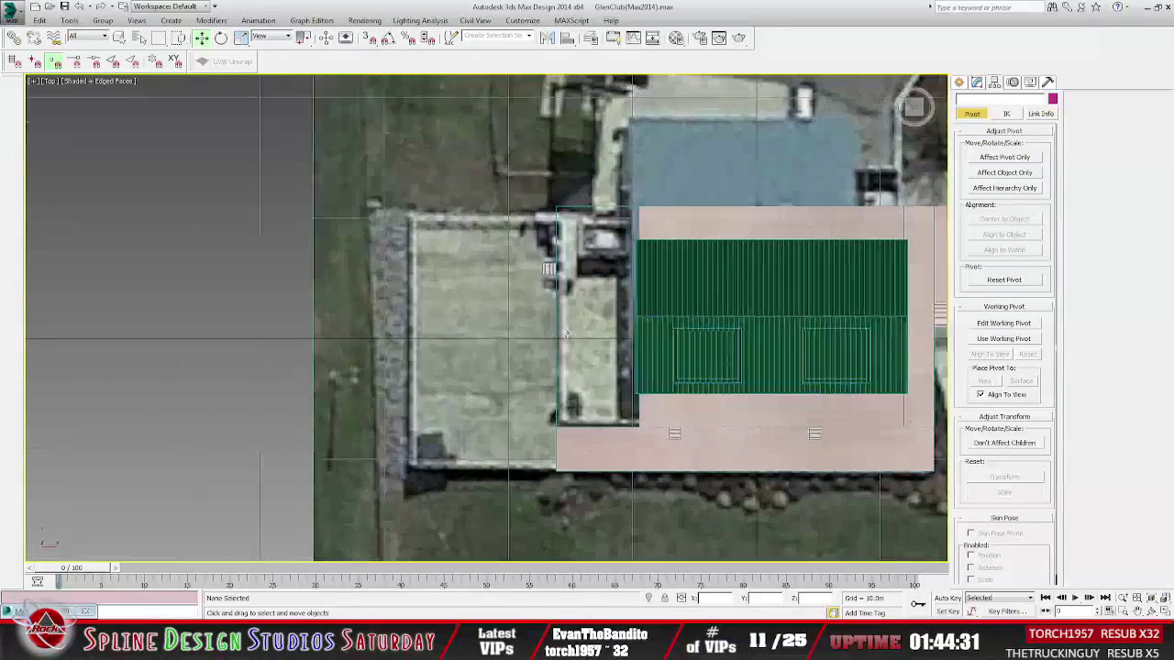
pyautogui.scroll(2, 587, 379)
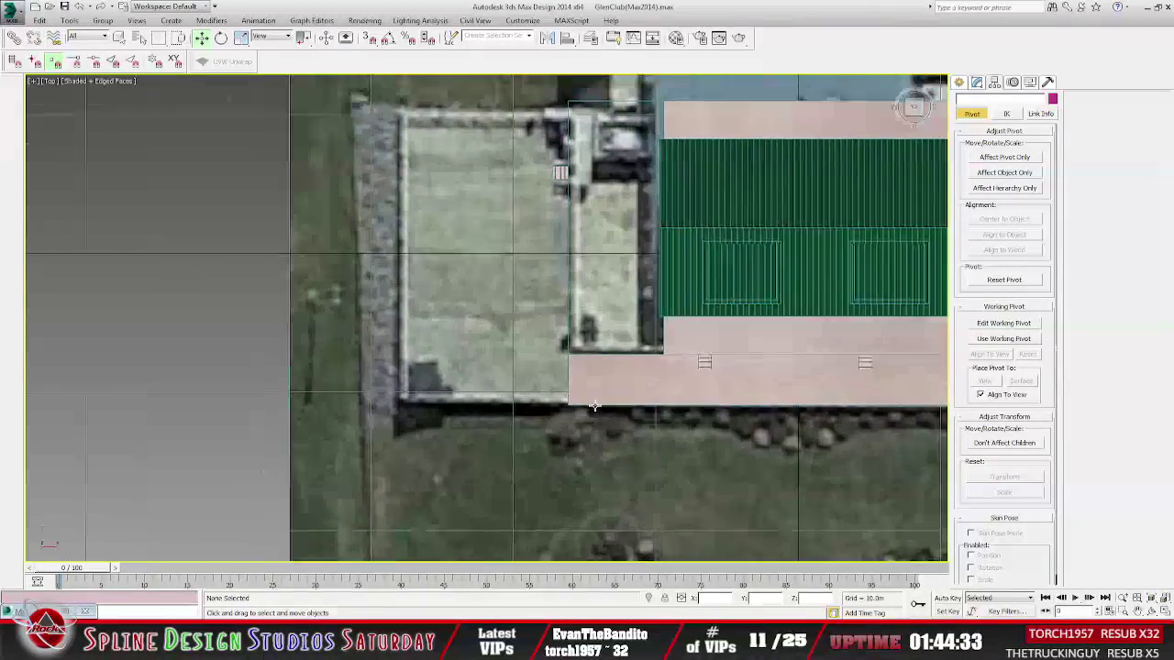
pyautogui.scroll(2, 595, 405)
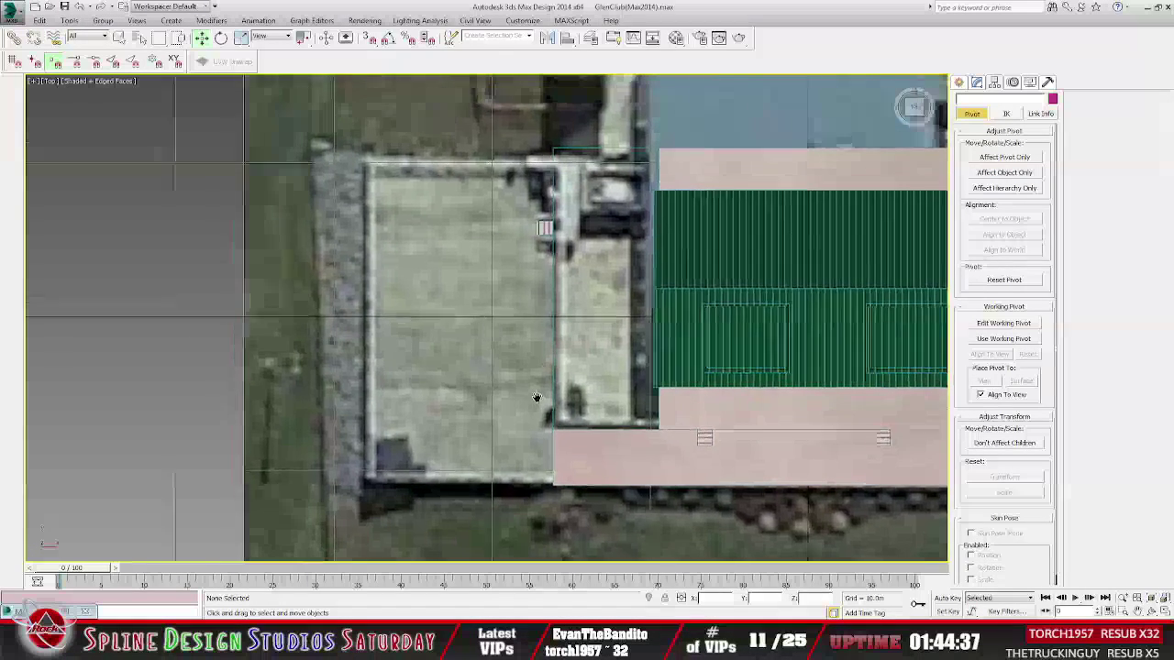
pyautogui.moveTo(538, 398); pyautogui.dragTo(551, 388, button='middle')
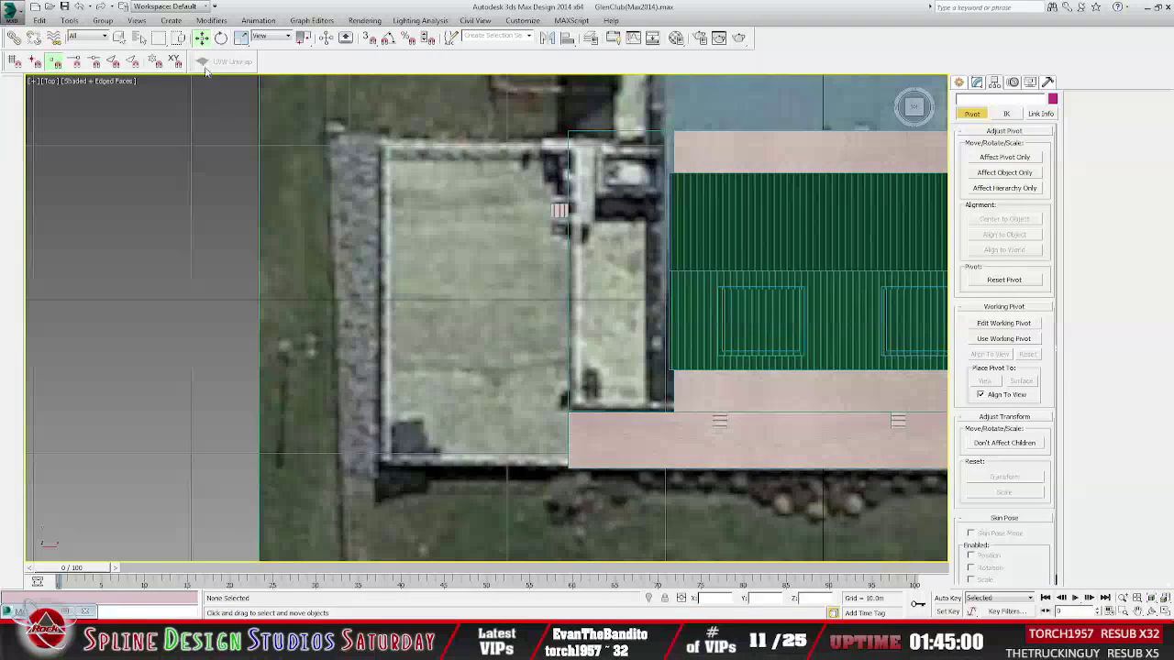
# Draw a one-segment plane about 20.58 m long and 7.43 m wide over the pale side deck area on the aerial ground plane.
pyautogui.click(170, 20)
pyautogui.moveTo(207, 37)
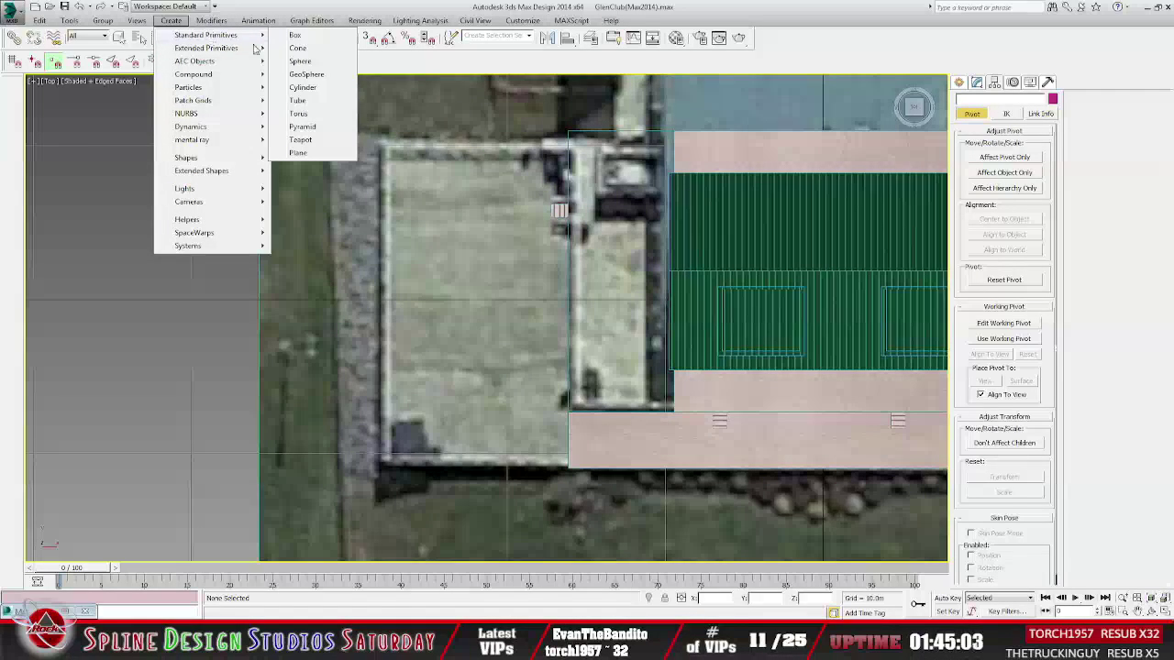
pyautogui.click(298, 152)
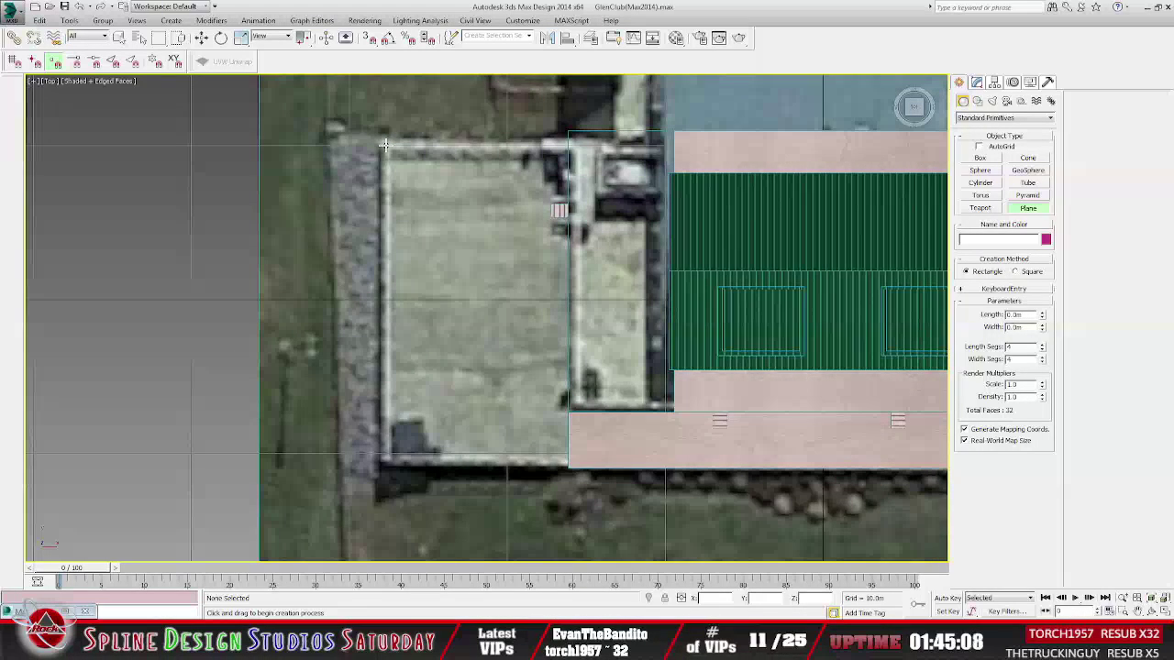
pyautogui.moveTo(385, 145); pyautogui.dragTo(468, 441)
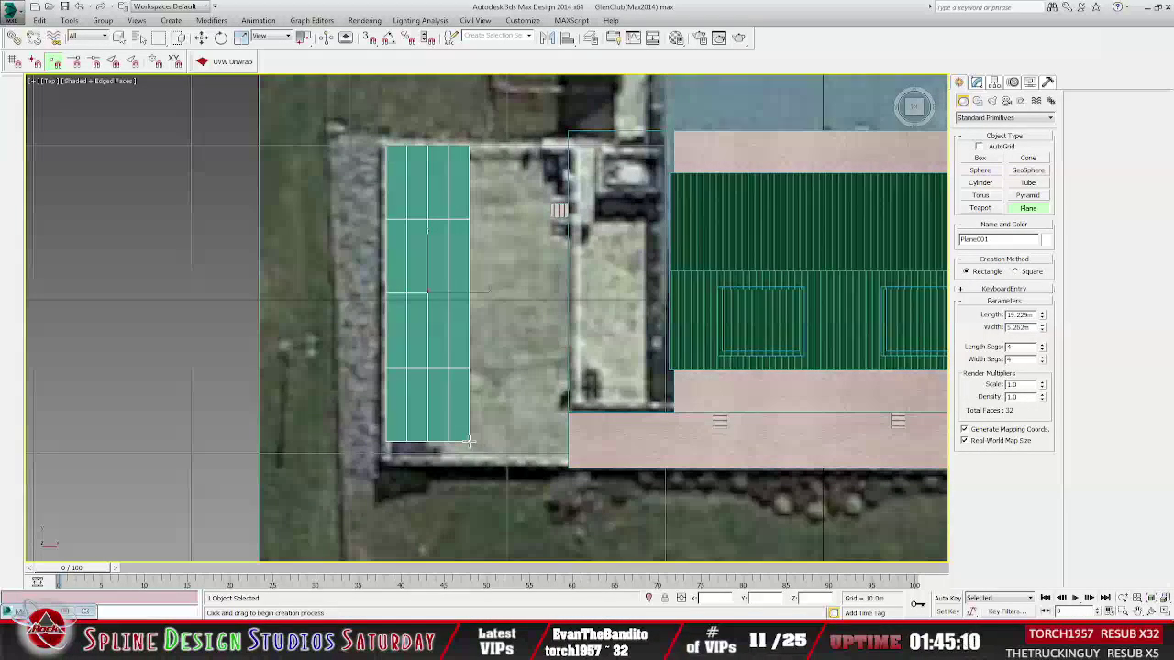
pyautogui.press('Delete')
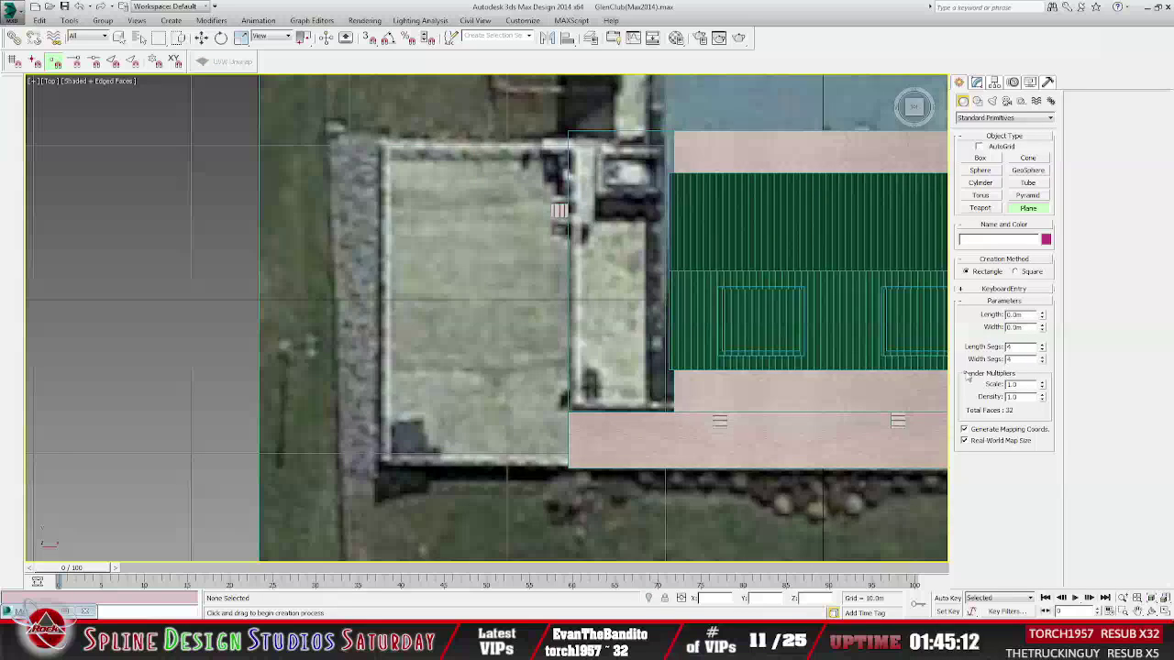
pyautogui.doubleClick(1026, 348)
pyautogui.write('1')
pyautogui.moveTo(389, 147); pyautogui.dragTo(504, 464)
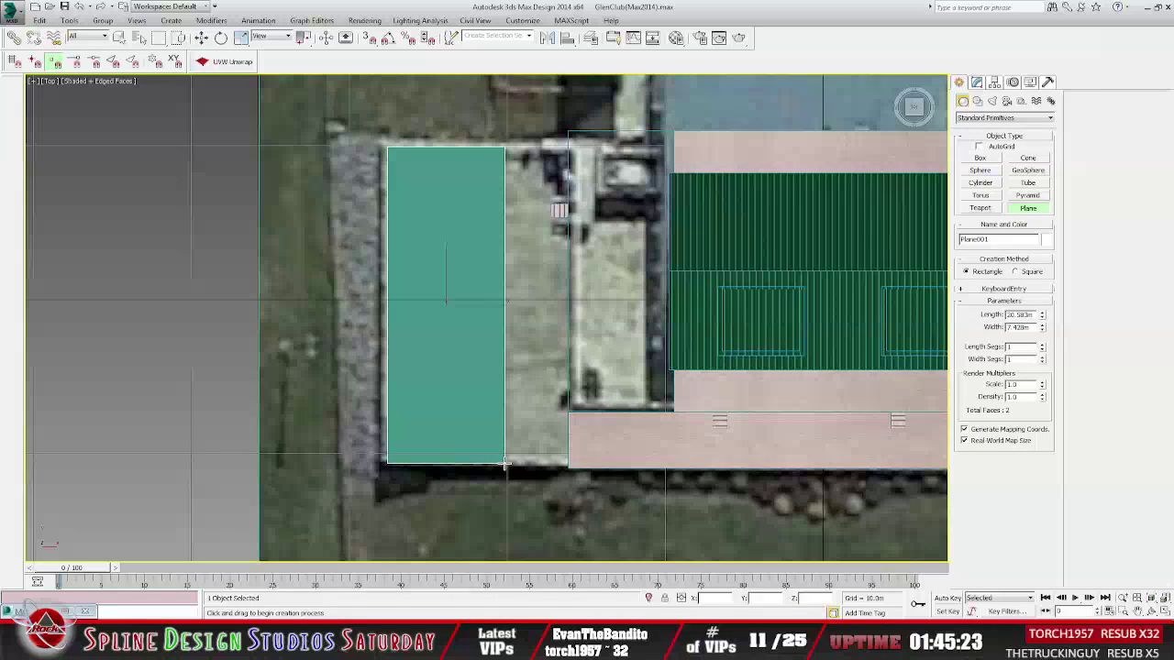
pyautogui.keyDown('alt'); pyautogui.moveTo(455, 326); pyautogui.dragTo(550, 271, button='middle'); pyautogui.keyUp('alt')
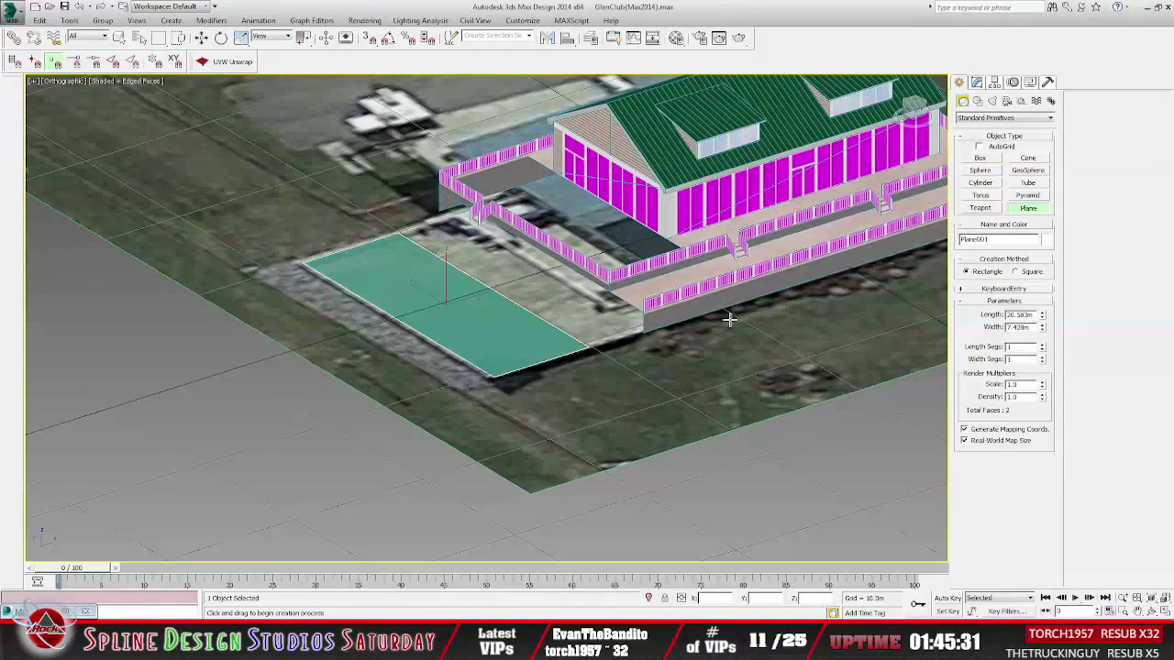
pyautogui.rightClick(513, 343)
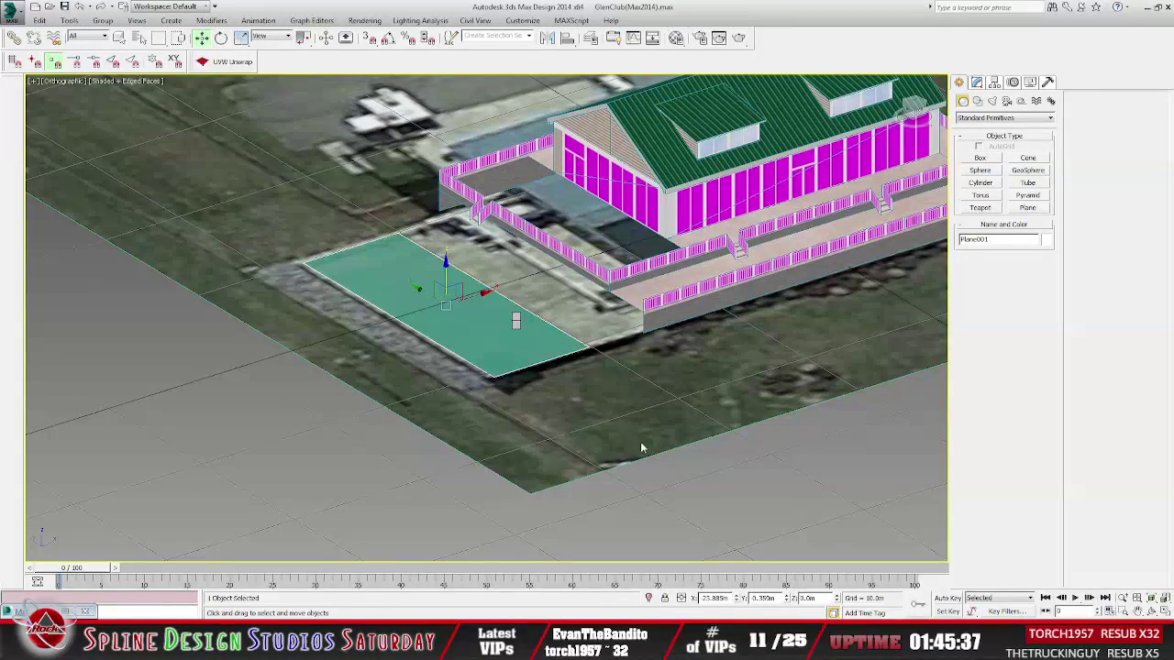
# Try converting the new side deck plane to an Editable Poly.
pyautogui.rightClick(561, 440)
pyautogui.click(536, 274)
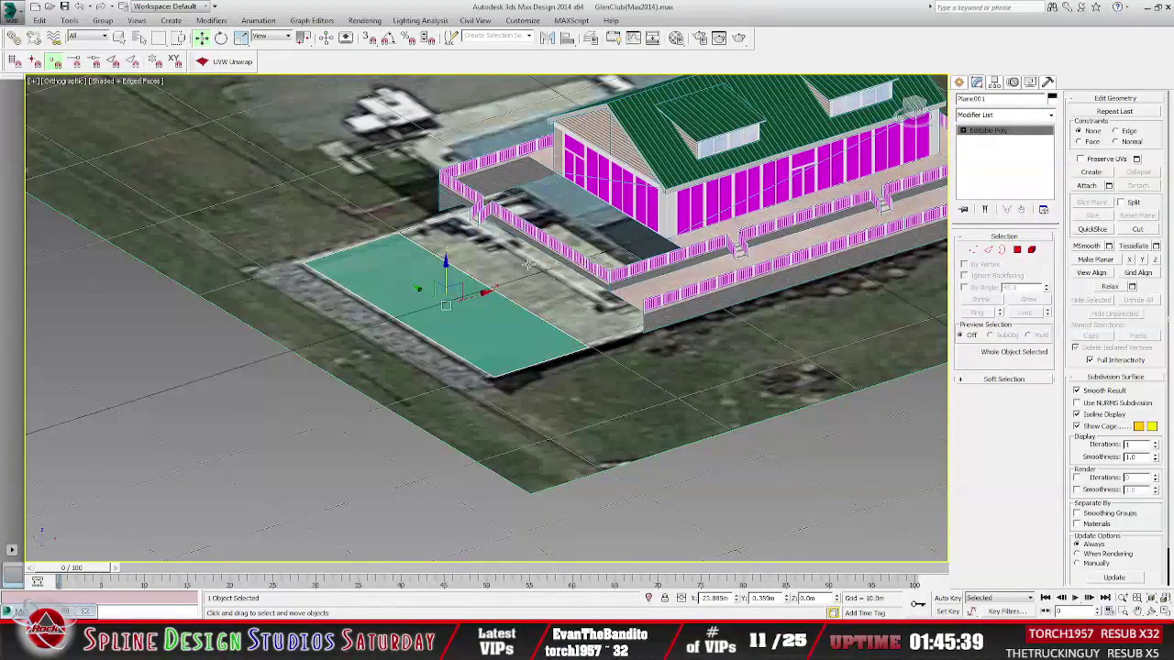
pyautogui.click(81, 8)
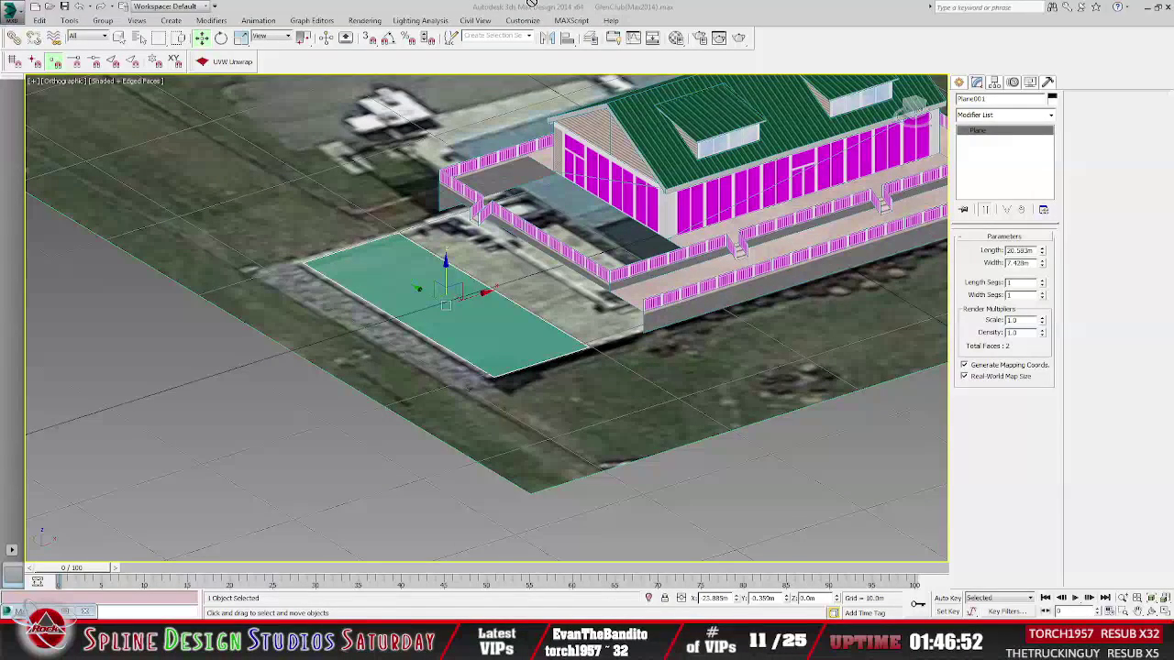
# Switch to the browser's meters-to-feet converter and convert the plane's length of 20.5 meters to feet.
pyautogui.hotkey('alt', 'Tab')
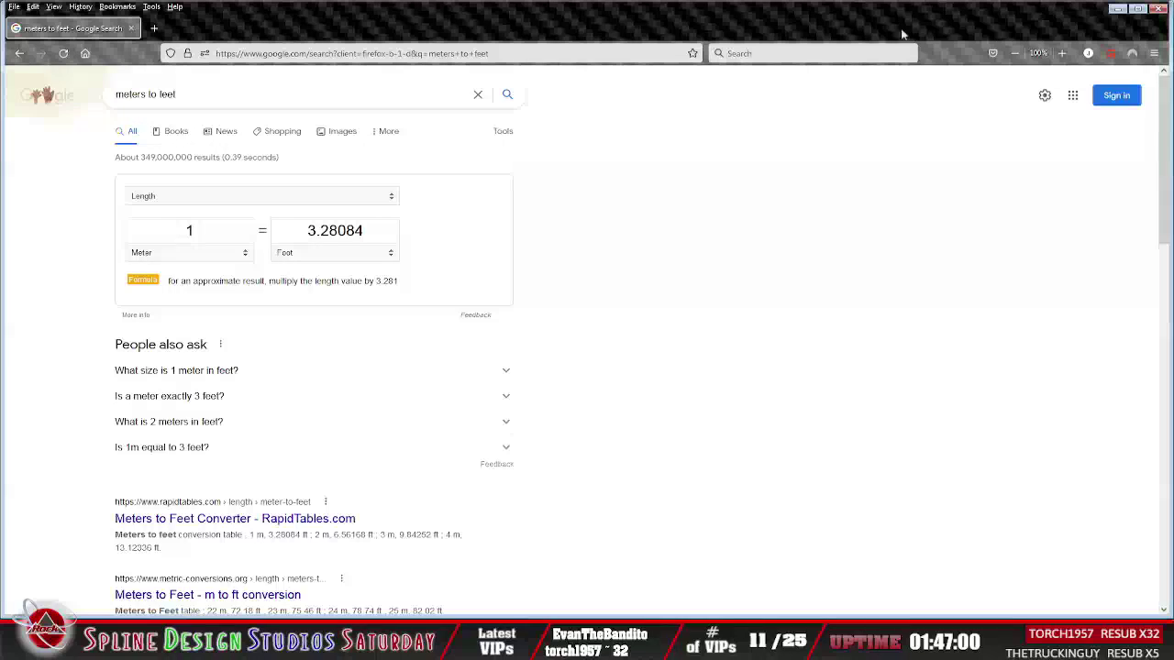
pyautogui.moveTo(609, 22); pyautogui.dragTo(620, 8)
pyautogui.moveTo(543, 21); pyautogui.dragTo(521, 10)
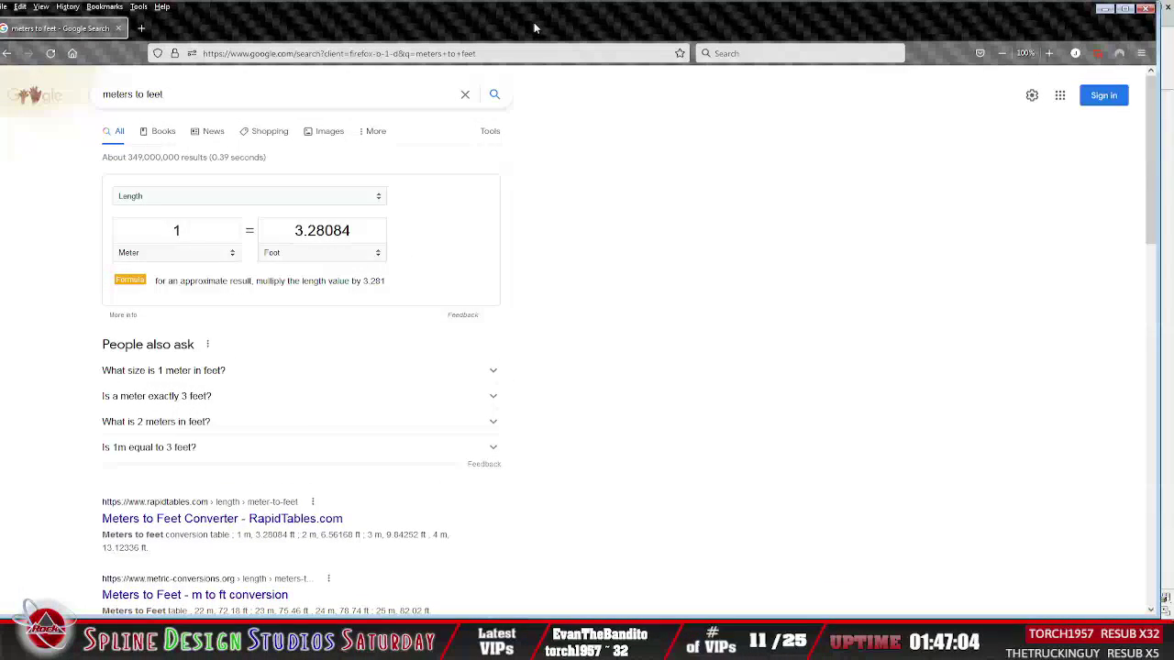
pyautogui.moveTo(534, 25)
pyautogui.mouseDown()
pyautogui.moveTo(615, 262)
pyautogui.moveTo(615, 339)
pyautogui.moveTo(541, 4)
pyautogui.mouseUp()
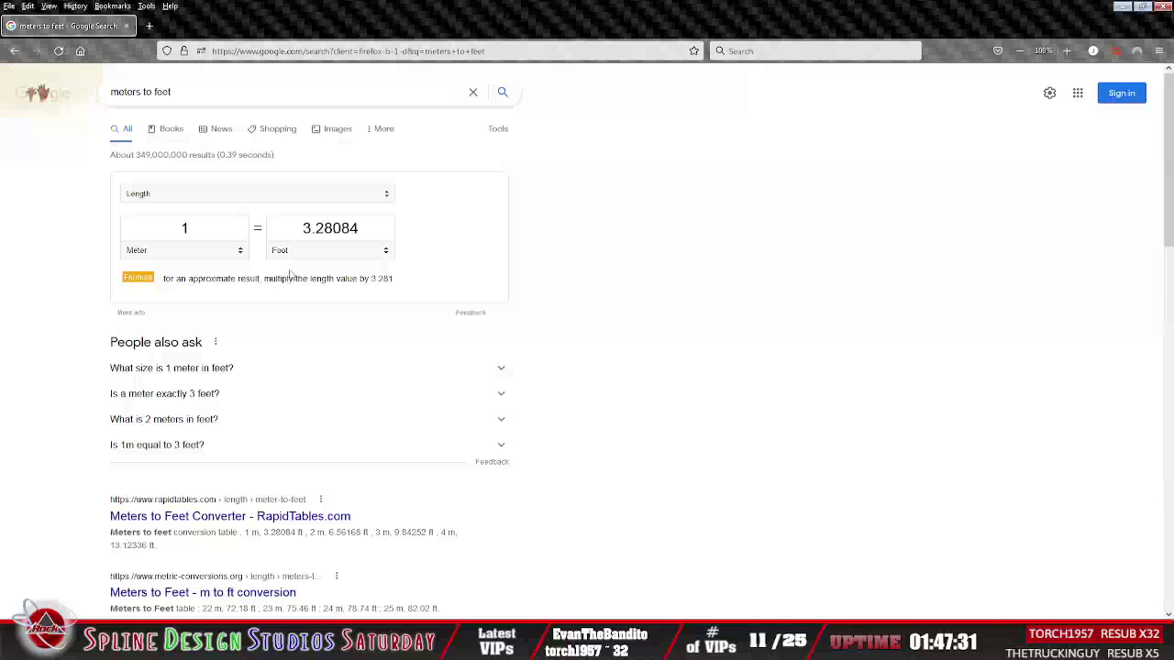
pyautogui.doubleClick(222, 234)
pyautogui.write('20.5')
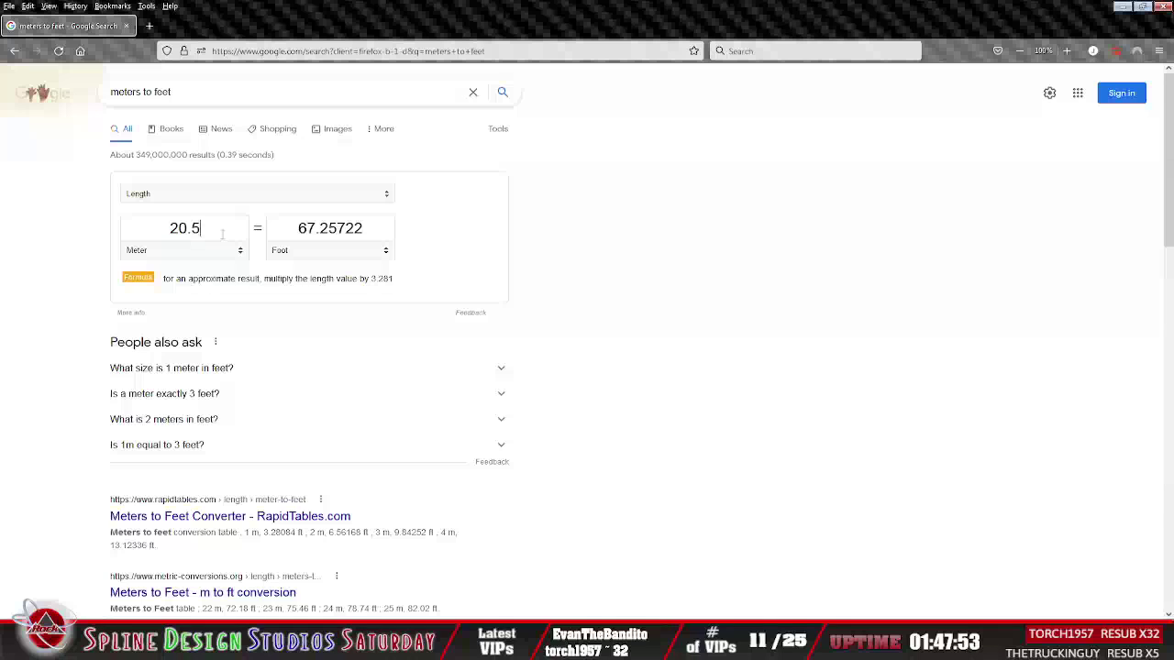
# Compare the IMG_6086 photo of the tented side deck with the converted length, and return to 3ds Max.
pyautogui.hotkey('alt', 'Tab')
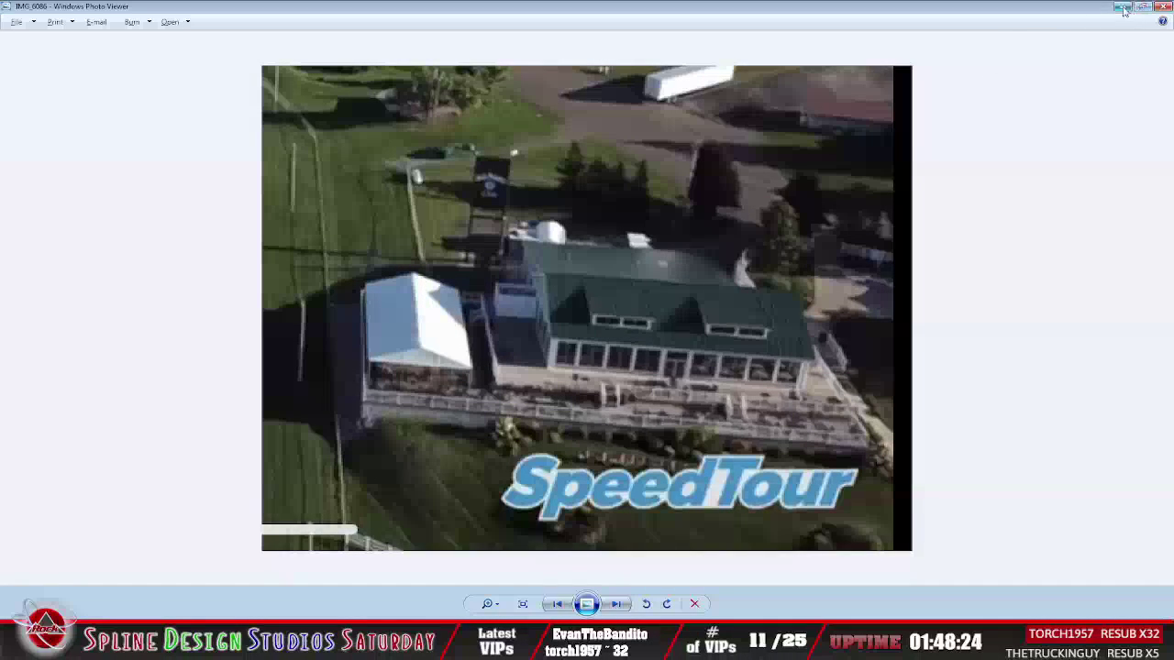
pyautogui.hotkey('alt', 'Tab')
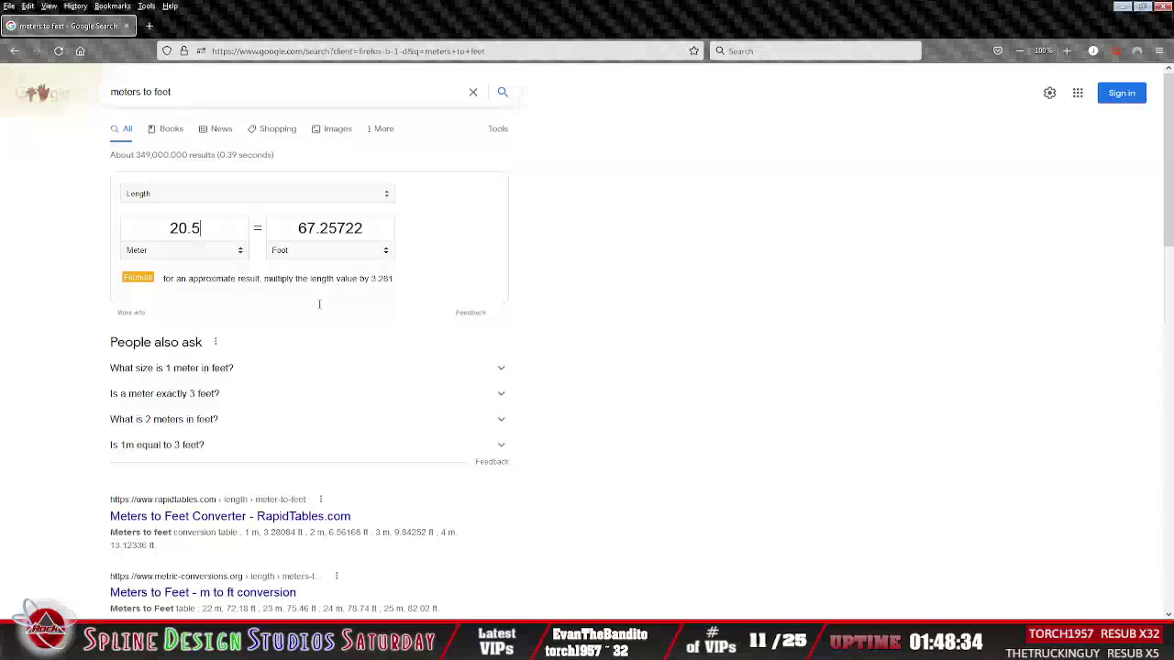
pyautogui.hotkey('alt', 'Tab')
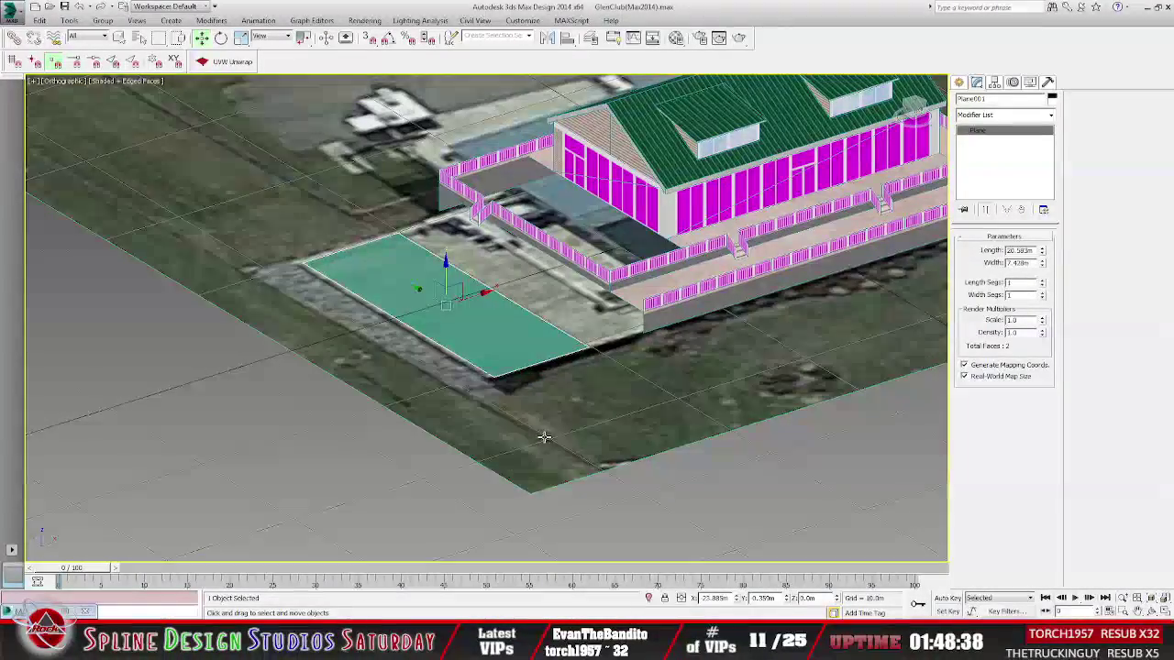
# Widen the plane to about 11.365 m and shift it along X to cover the side deck area up to the existing deck.
pyautogui.keyDown('alt'); pyautogui.moveTo(550, 433); pyautogui.dragTo(504, 453, button='middle'); pyautogui.keyUp('alt')
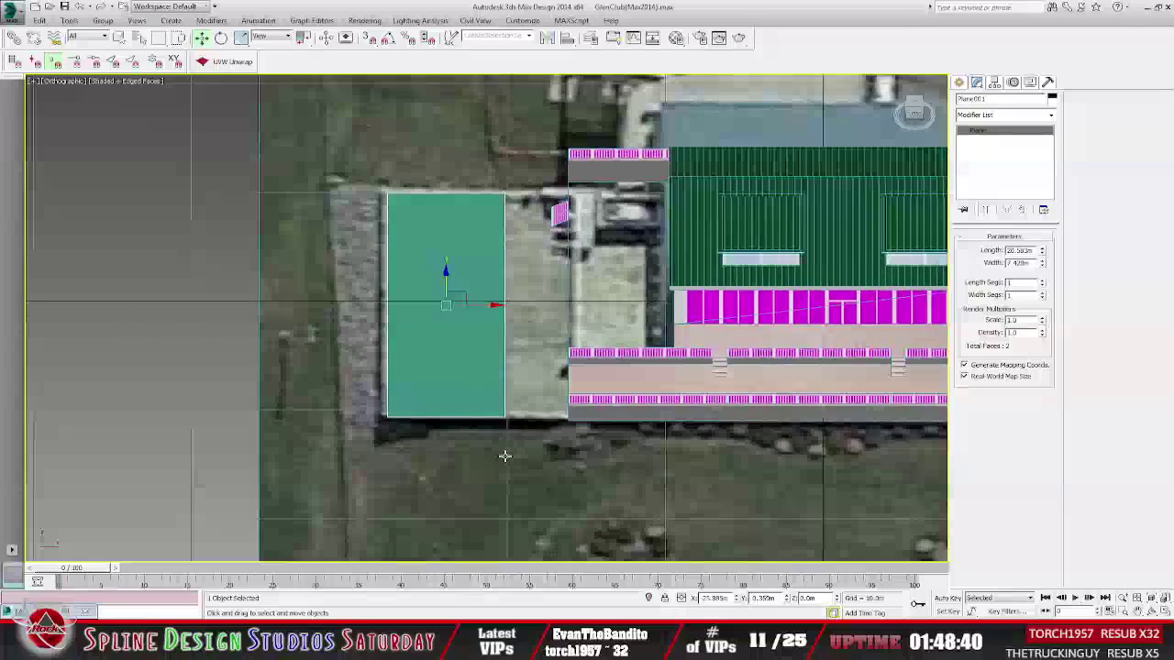
pyautogui.click(913, 112)
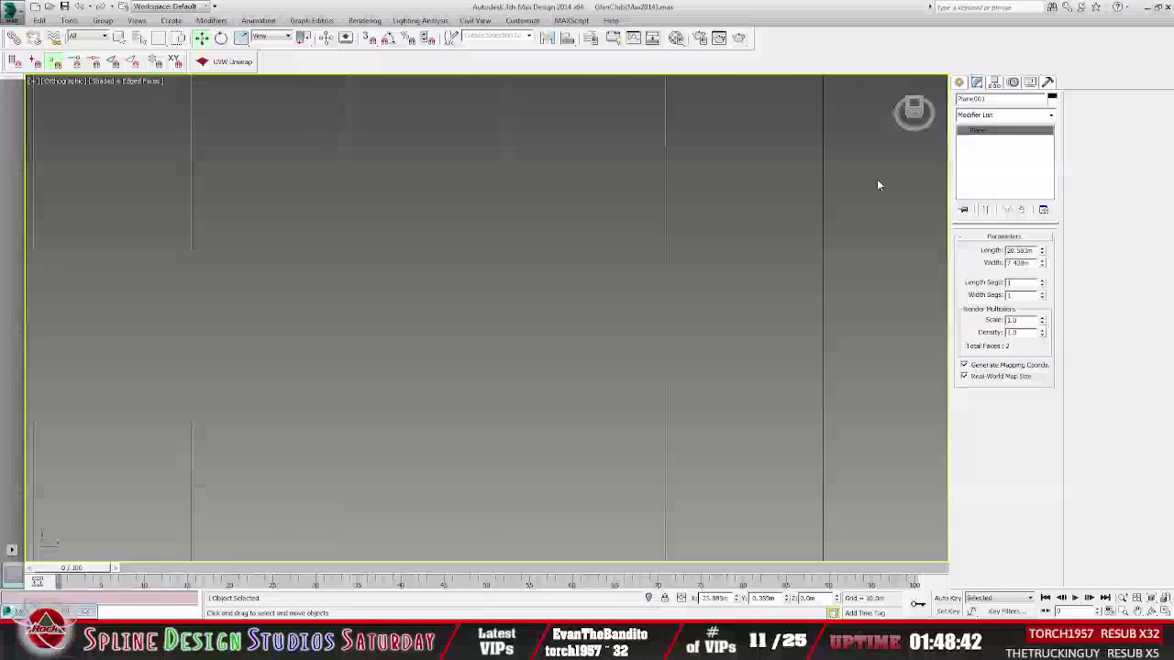
pyautogui.press('z')
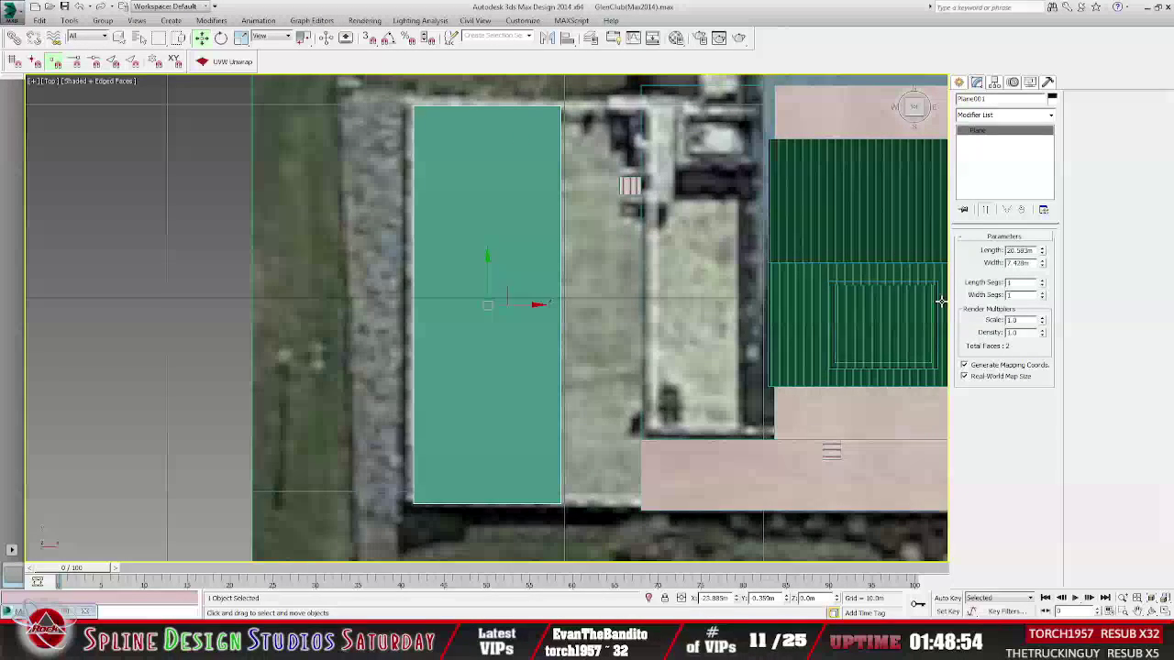
pyautogui.moveTo(1041, 263); pyautogui.dragTo(1042, 165)
pyautogui.moveTo(532, 303); pyautogui.dragTo(554, 317)
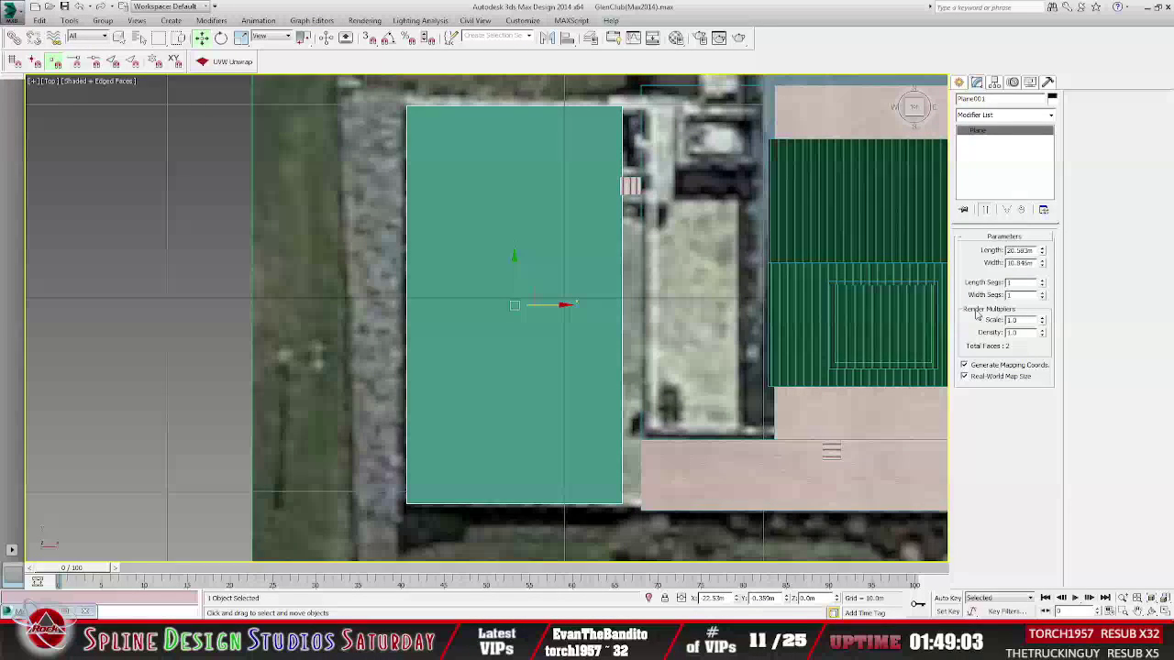
pyautogui.moveTo(1041, 264); pyautogui.dragTo(1040, 259)
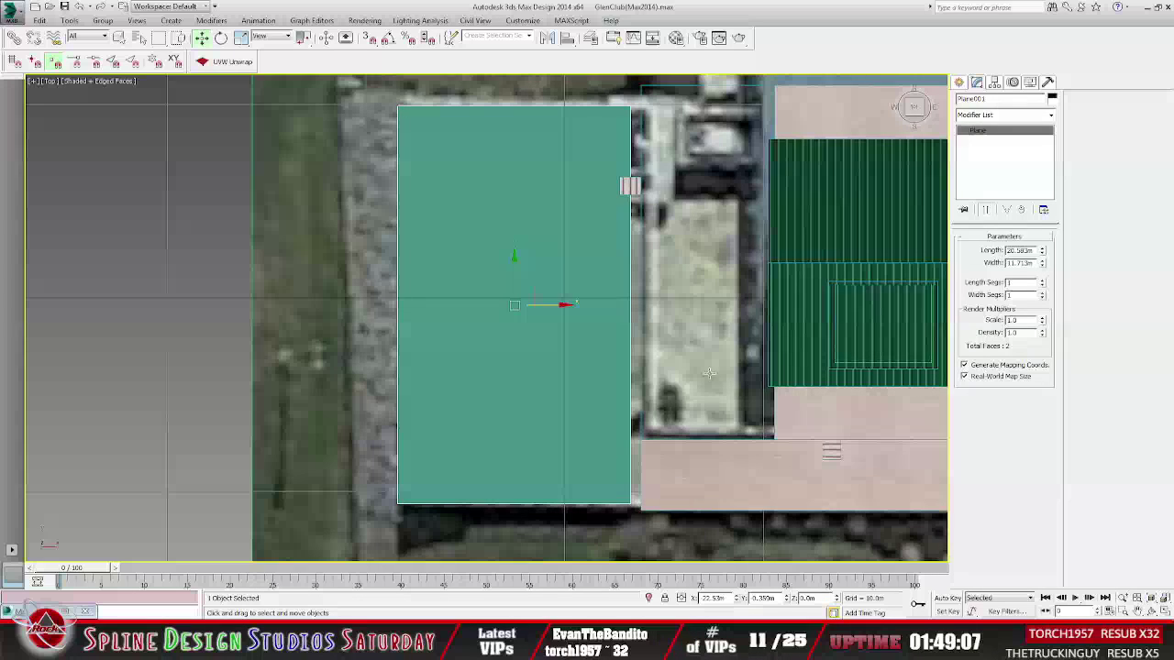
pyautogui.moveTo(564, 310)
pyautogui.mouseDown()
pyautogui.moveTo(590, 306)
pyautogui.moveTo(555, 311)
pyautogui.moveTo(569, 313)
pyautogui.mouseUp()
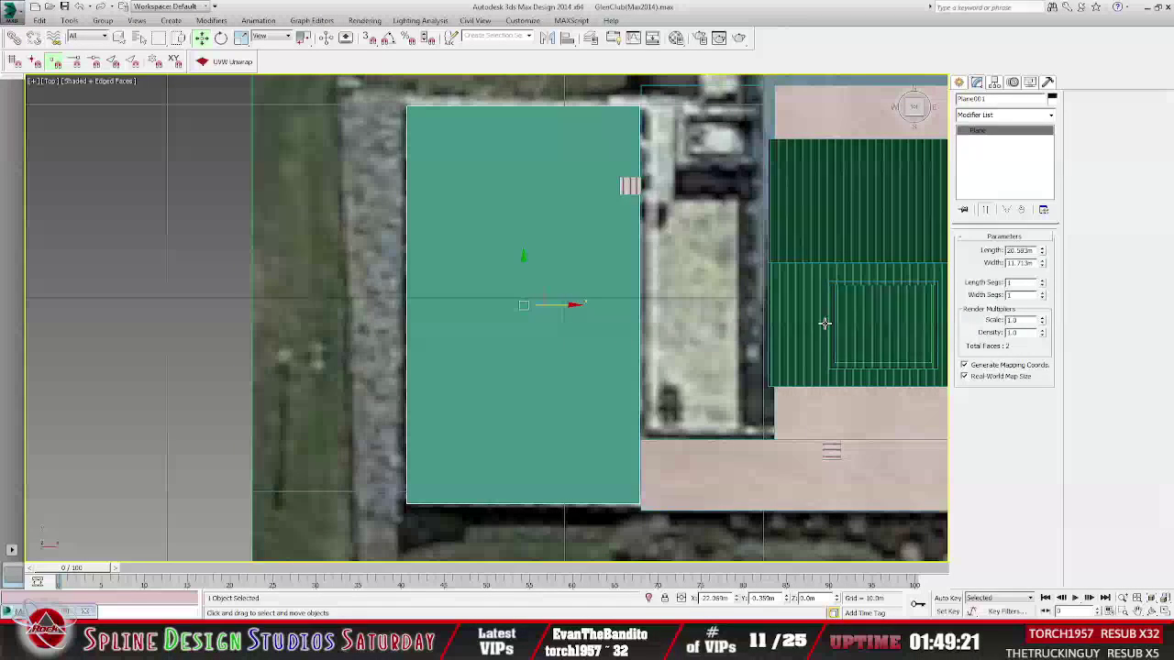
pyautogui.moveTo(1041, 263); pyautogui.dragTo(1043, 269)
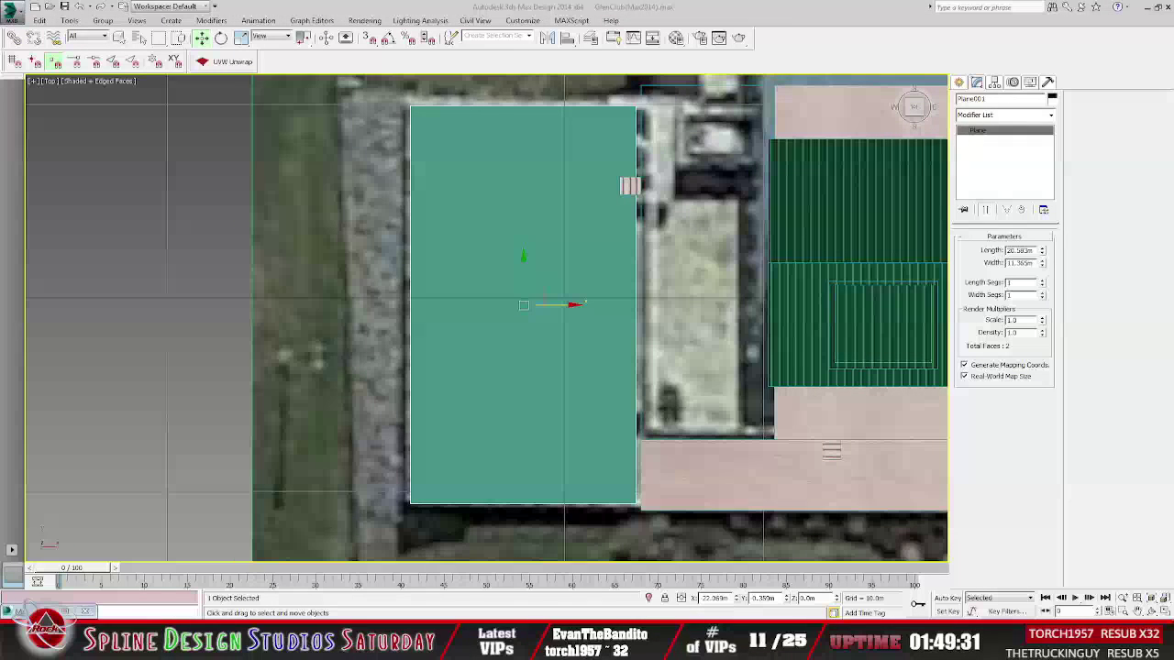
# Switch to the browser's meters-to-feet converter, convert 11.5 meters to feet, and compare it with the IMG_6086 photo before returning to 3ds Max.
pyautogui.hotkey('alt', 'Tab')
pyautogui.doubleClick(214, 228)
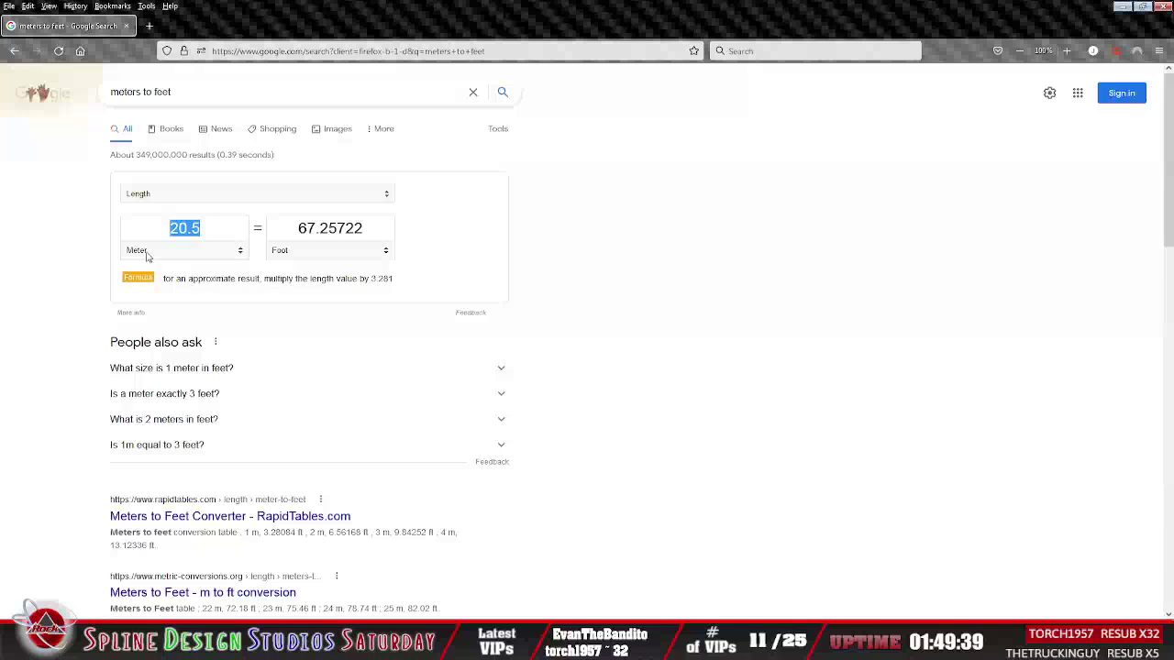
pyautogui.write('11.')
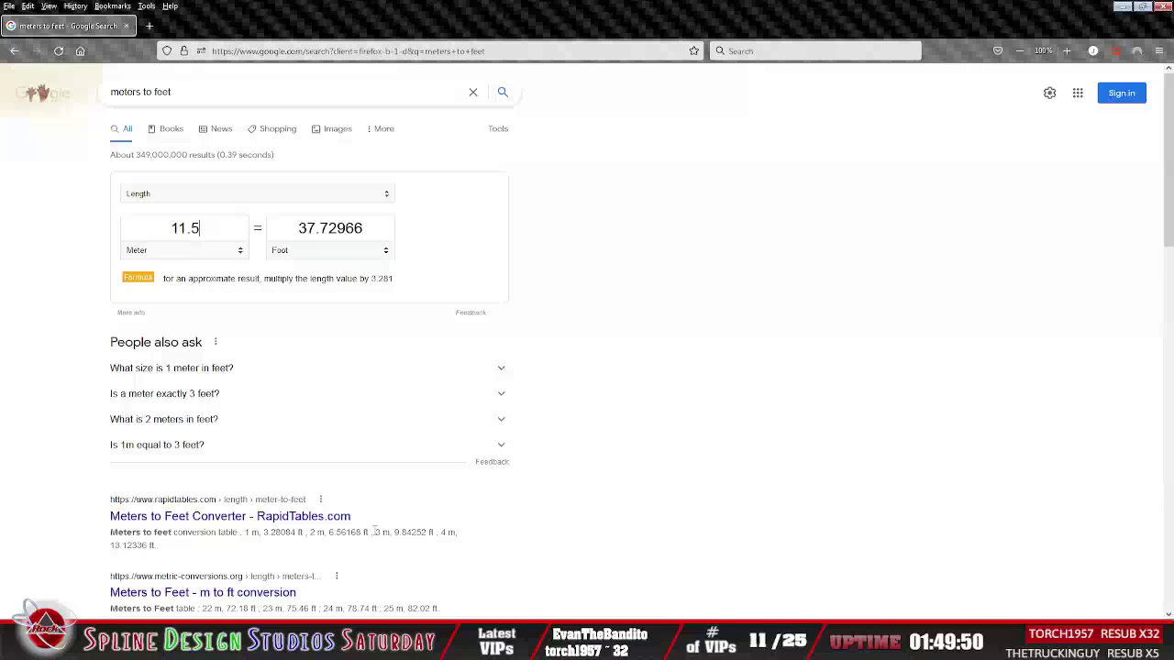
pyautogui.click(441, 644)
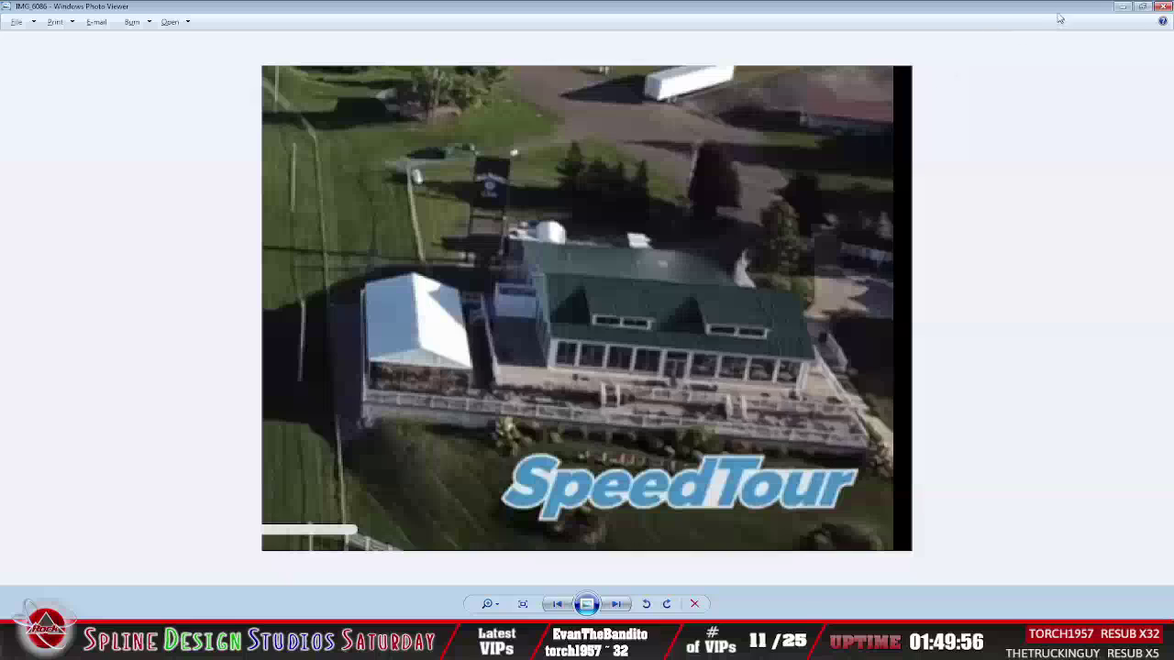
pyautogui.click(1122, 6)
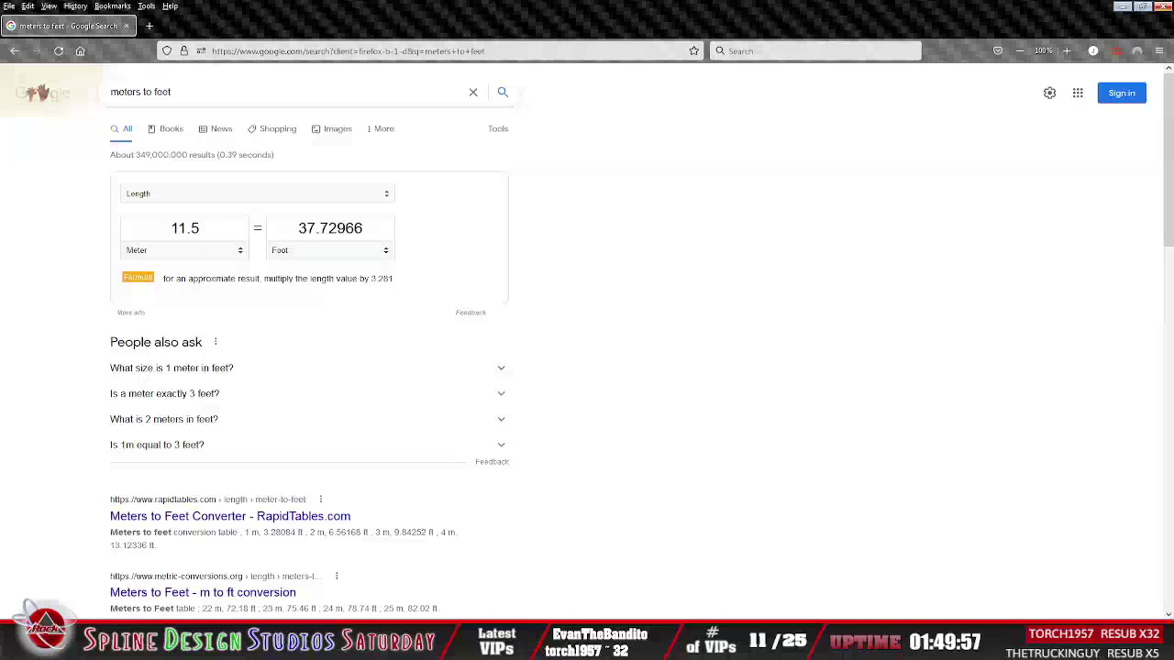
pyautogui.click(1122, 7)
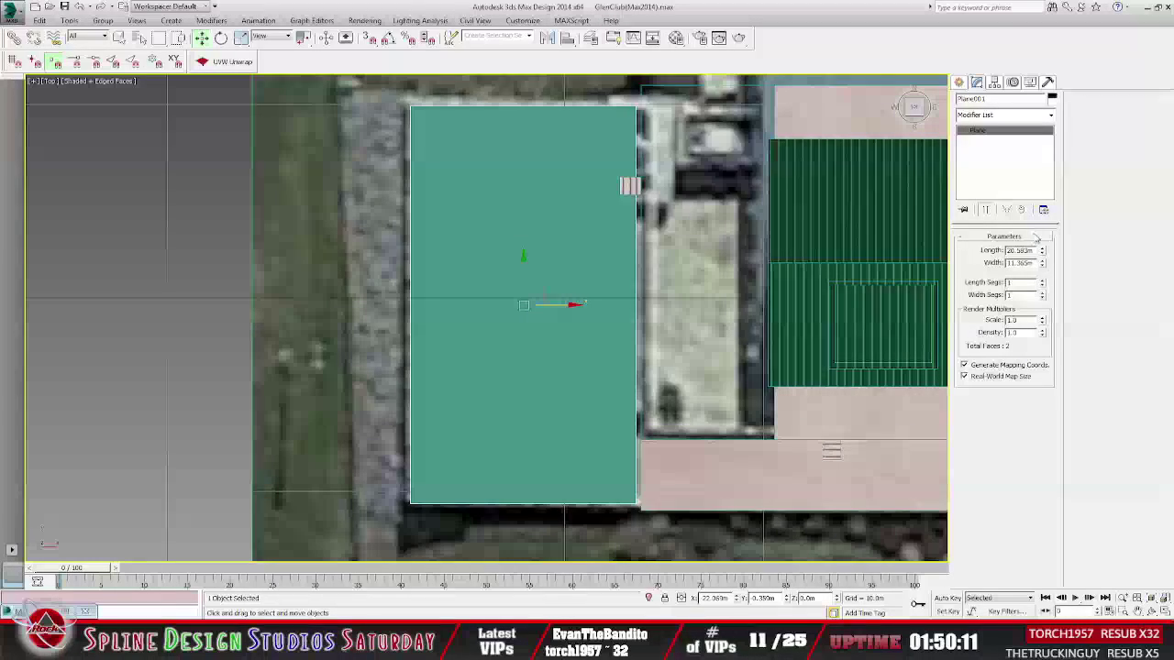
# Narrow the side deck plane to about 10.48 m, shift it along X to about -22.5 m, and check the tent in the IMG_6086 photo.
pyautogui.moveTo(1043, 266); pyautogui.dragTo(1044, 272)
pyautogui.moveTo(562, 304); pyautogui.dragTo(557, 304)
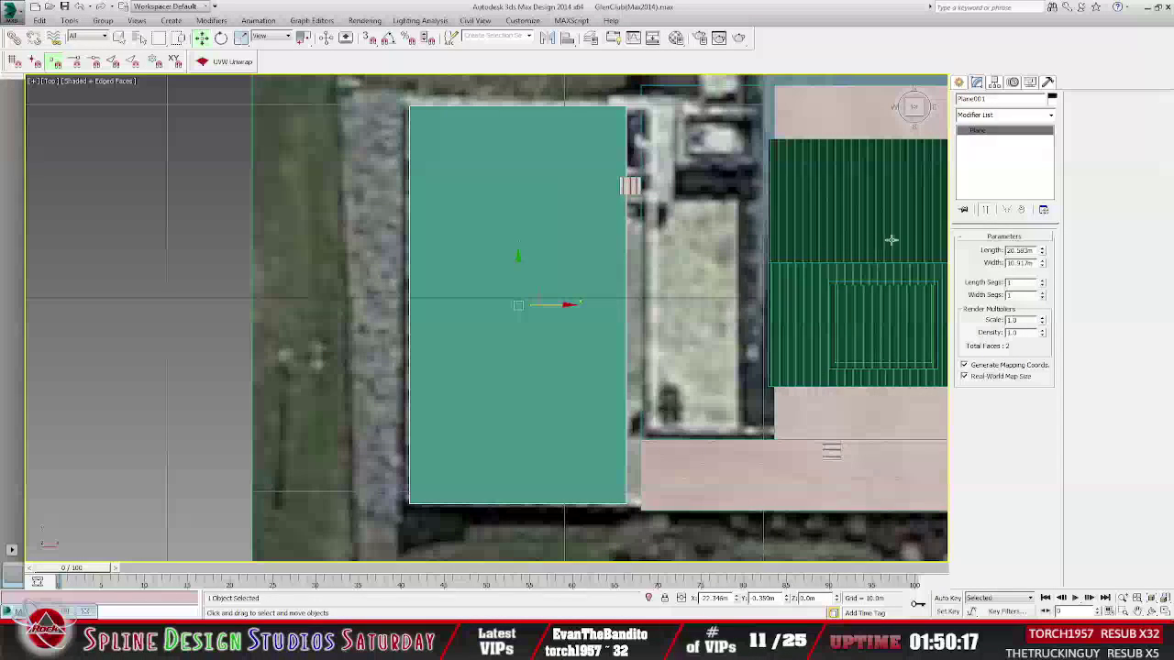
pyautogui.moveTo(1042, 263); pyautogui.dragTo(1044, 275)
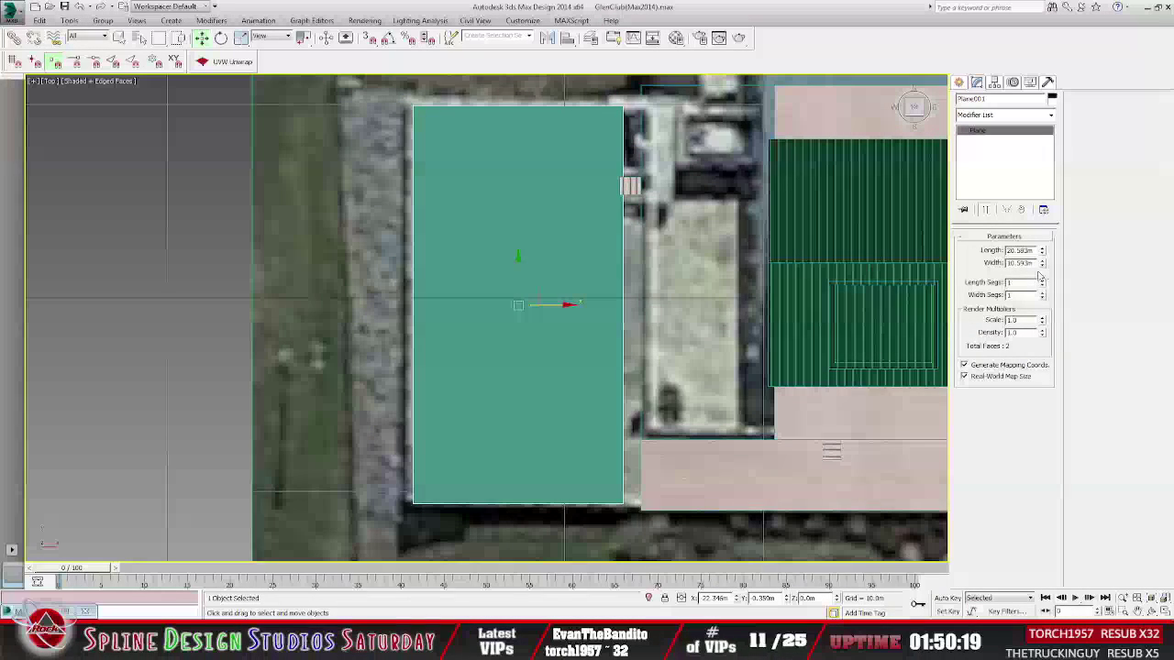
pyautogui.moveTo(565, 305); pyautogui.dragTo(561, 307)
pyautogui.moveTo(1041, 263); pyautogui.dragTo(1043, 266)
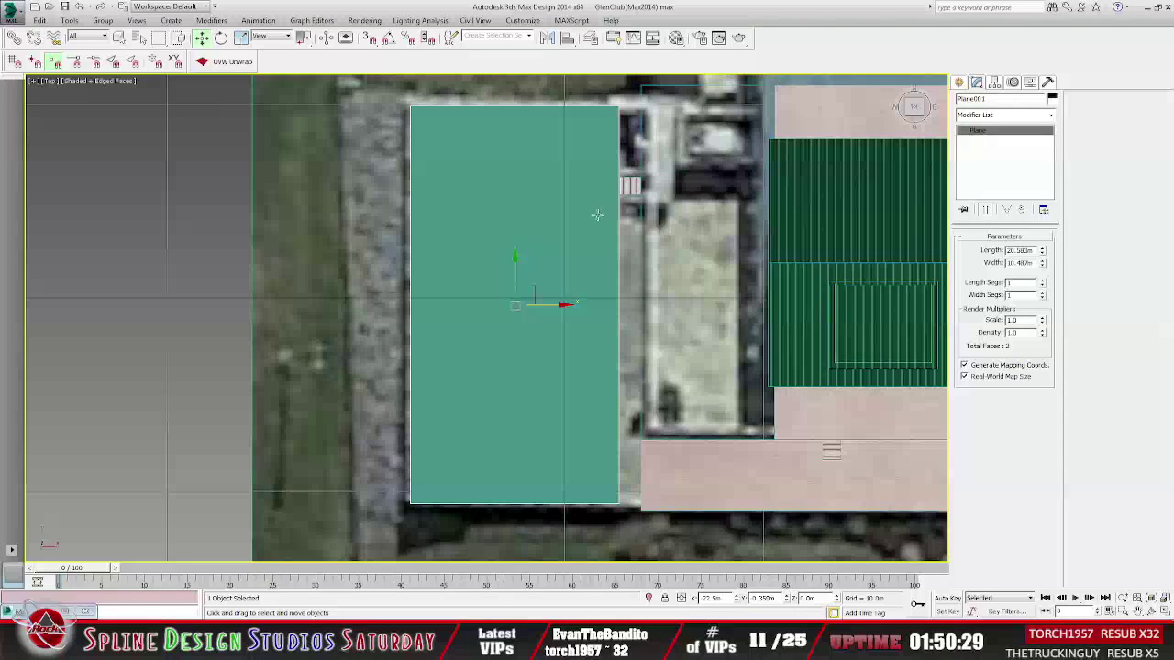
pyautogui.hotkey('alt', 'Tab')
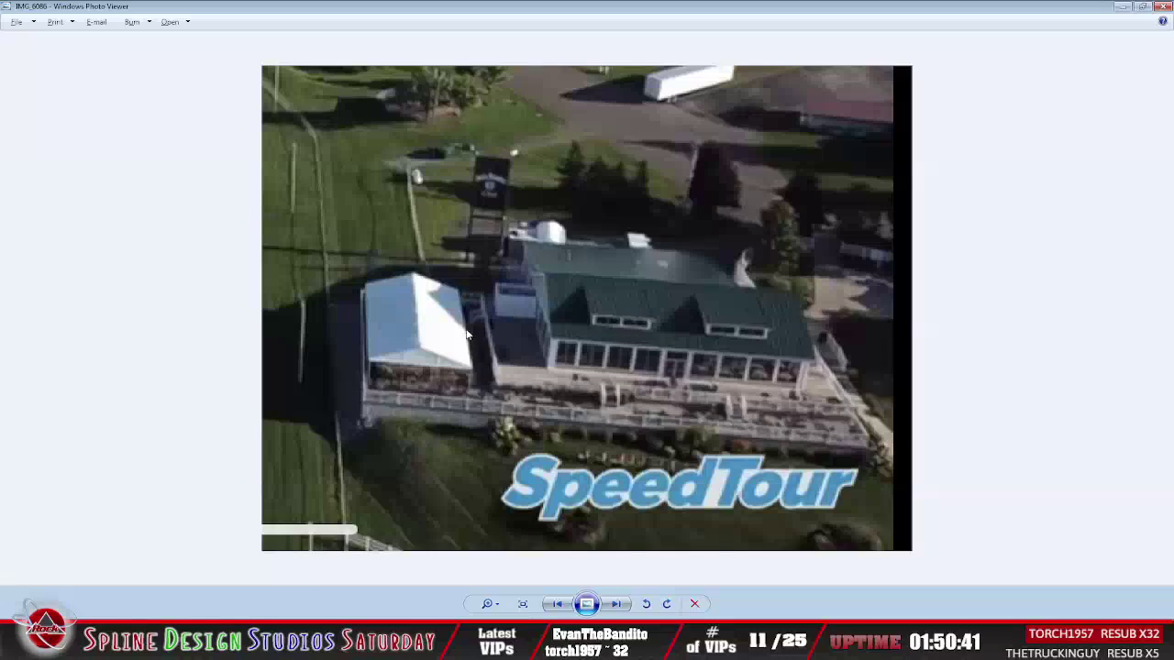
pyautogui.click(1121, 7)
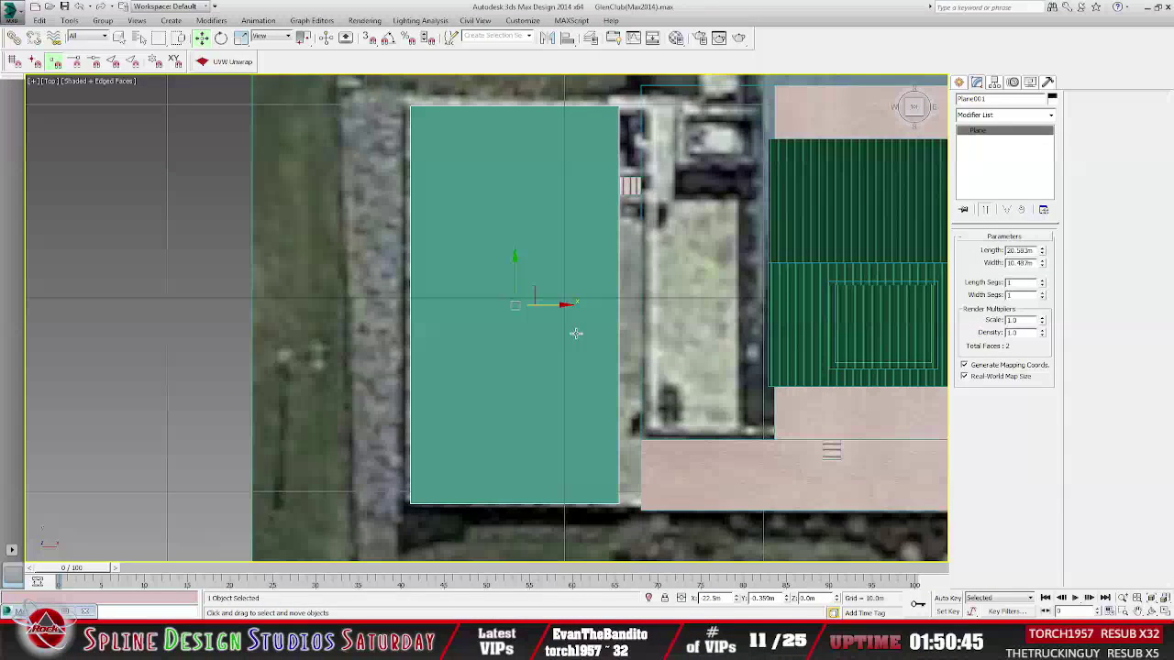
# Narrow the plane to about 9.482 m and shift it along X to about -22.624 m, inside the aerial deck's outer edge.
pyautogui.moveTo(1041, 265); pyautogui.dragTo(1042, 290)
pyautogui.moveTo(569, 309); pyautogui.dragTo(559, 305)
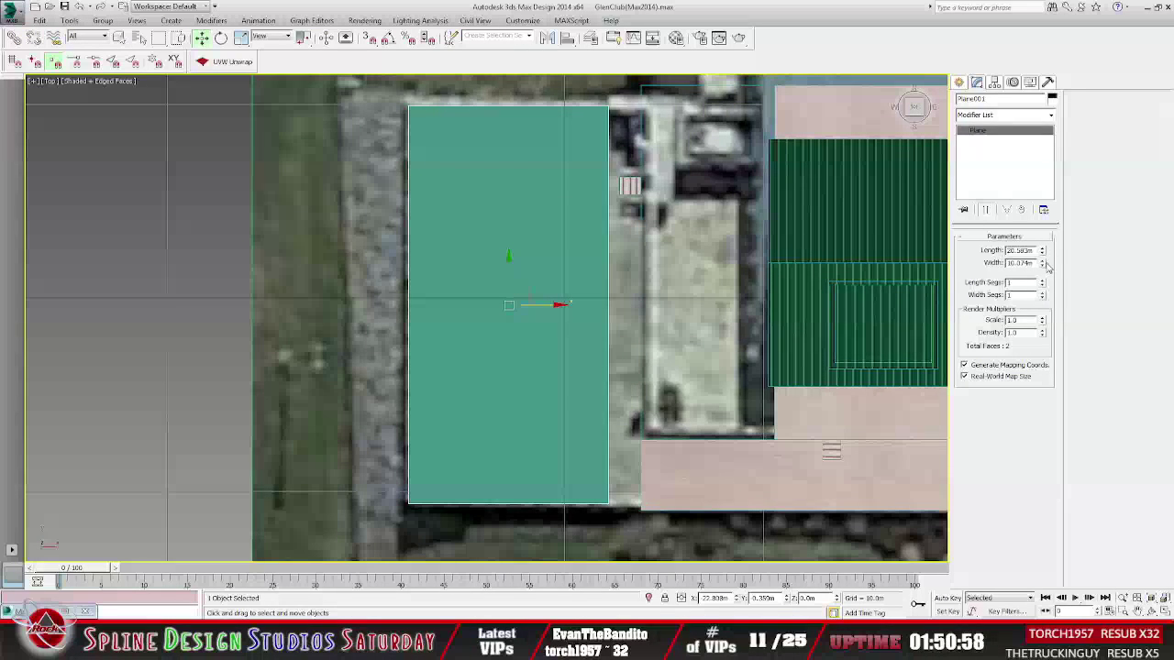
pyautogui.moveTo(1042, 264); pyautogui.dragTo(1041, 275)
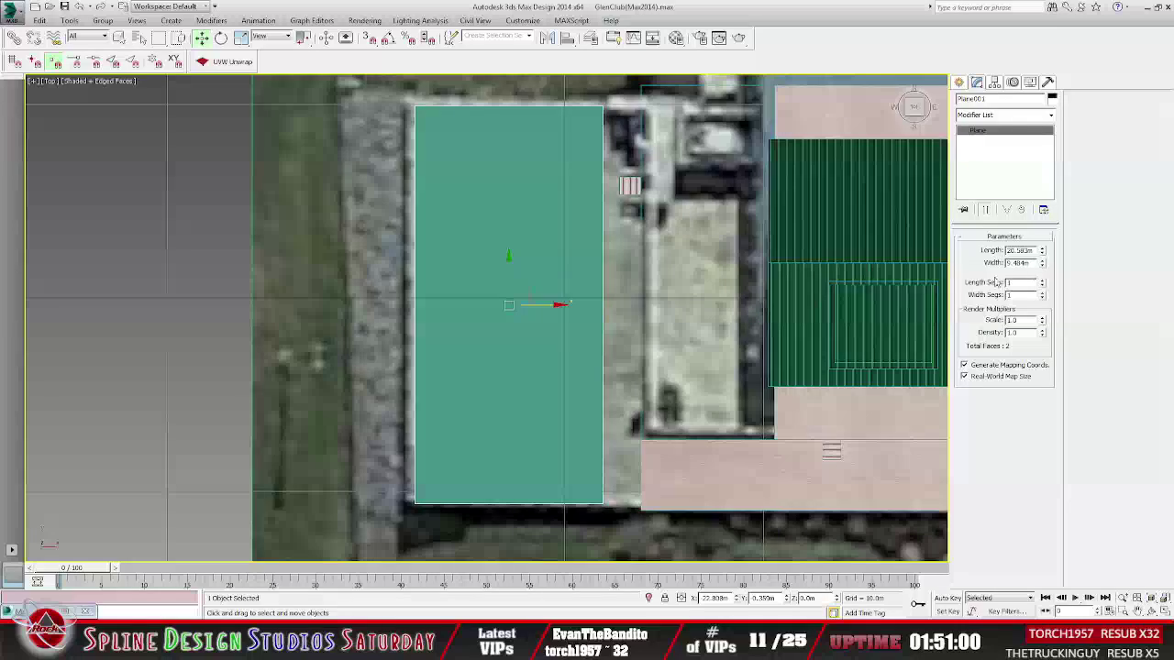
pyautogui.moveTo(550, 306); pyautogui.dragTo(552, 306)
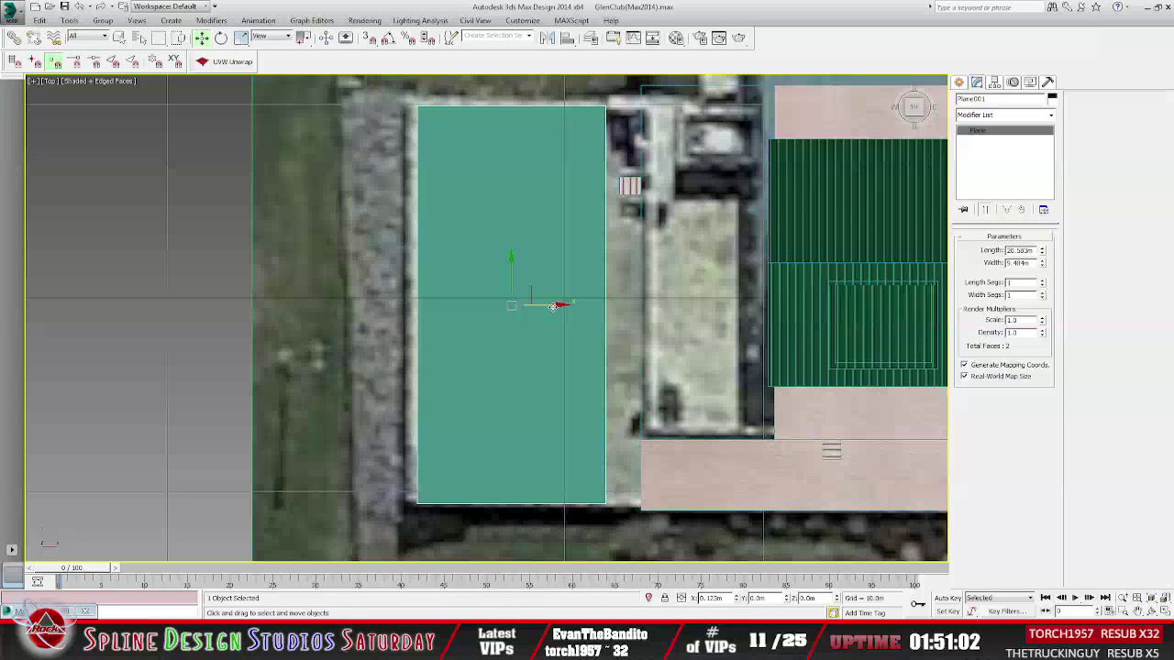
pyautogui.moveTo(1041, 264); pyautogui.dragTo(1043, 275)
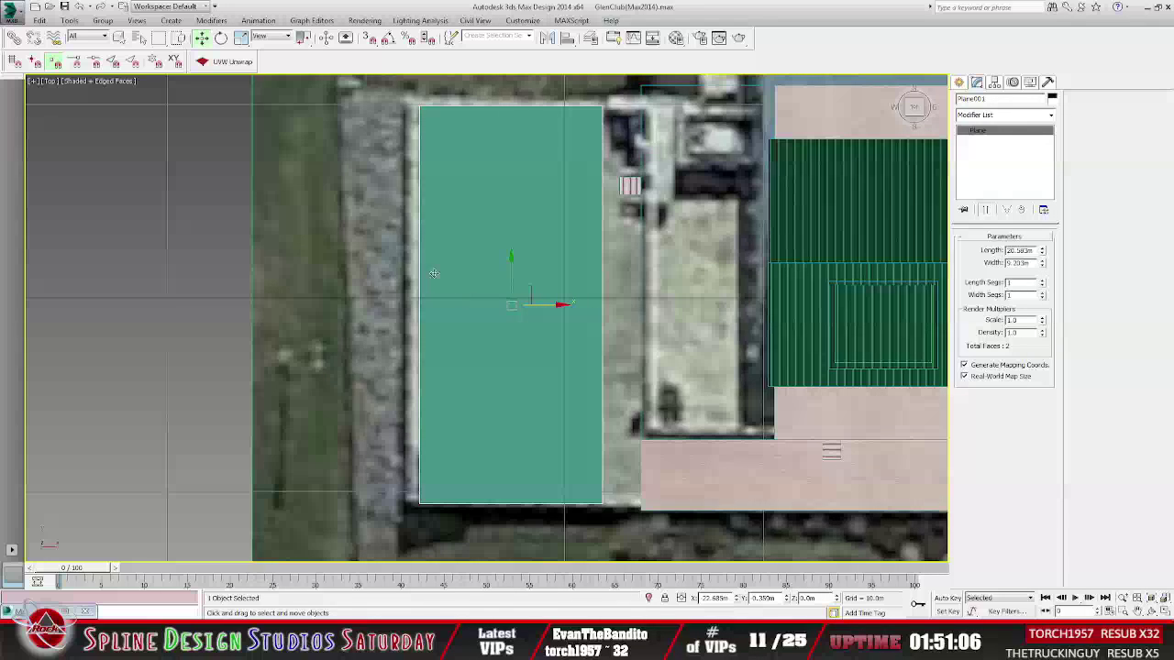
pyautogui.moveTo(562, 305); pyautogui.dragTo(563, 306)
pyautogui.moveTo(1042, 263); pyautogui.dragTo(1041, 255)
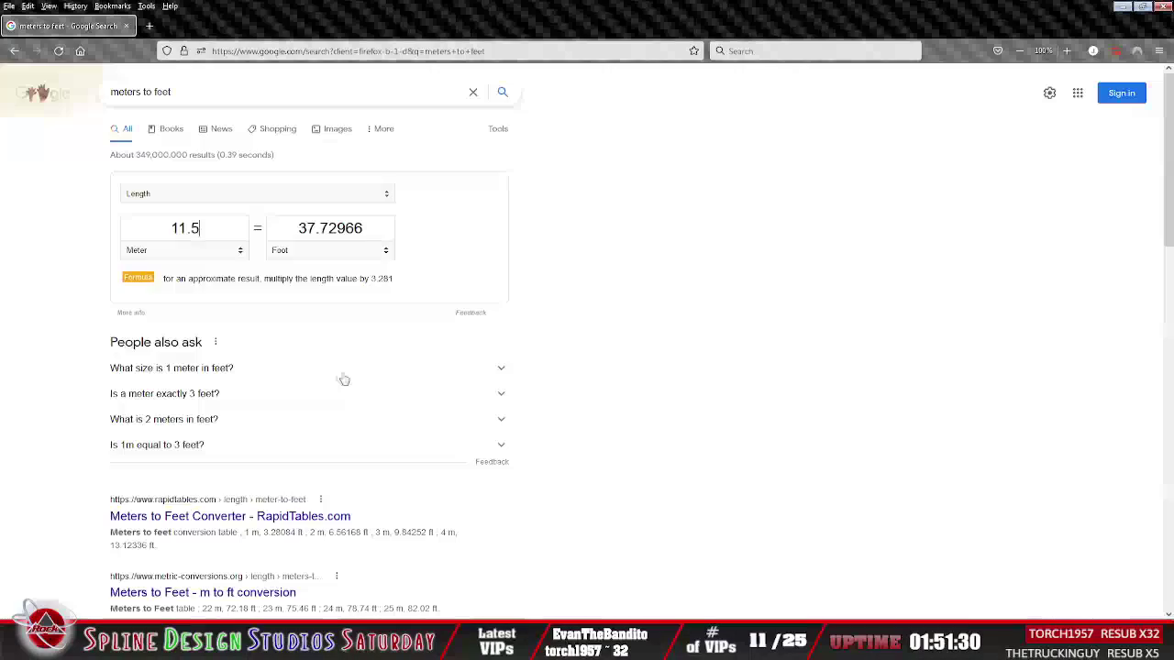
# Switch to the browser converter, convert 9.5 meters to feet, compare it with the IMG_6086 photo, and return to 3ds Max.
pyautogui.hotkey('alt', 'Tab')
pyautogui.click(229, 228)
pyautogui.write('9.5')
pyautogui.click(219, 232)
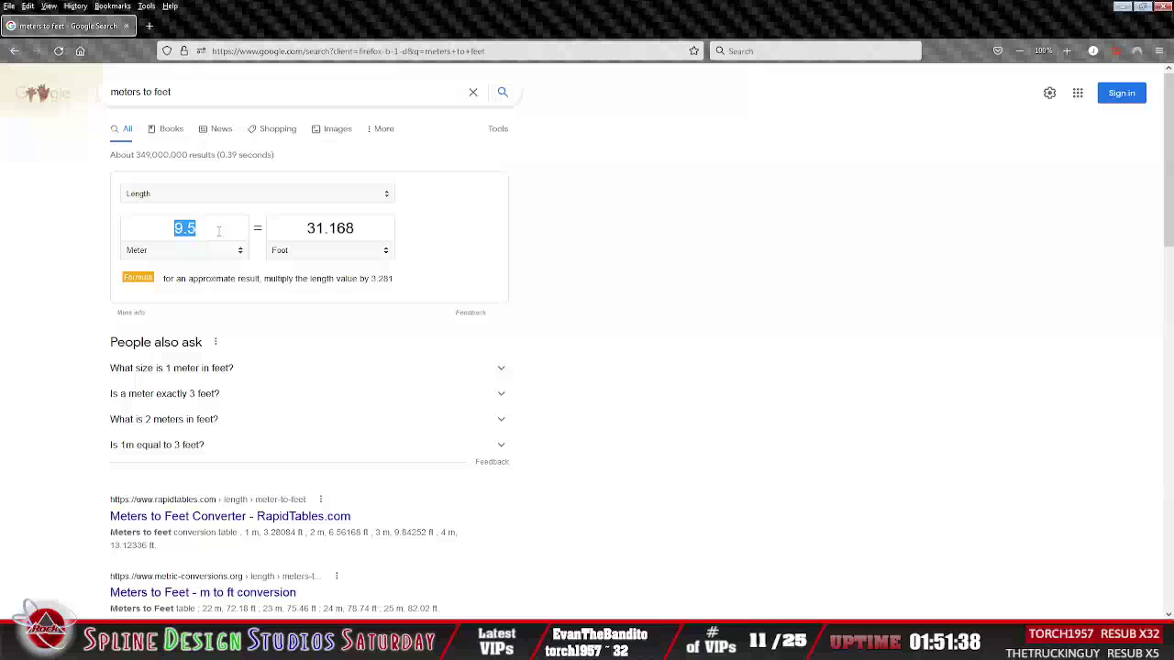
pyautogui.click(367, 647)
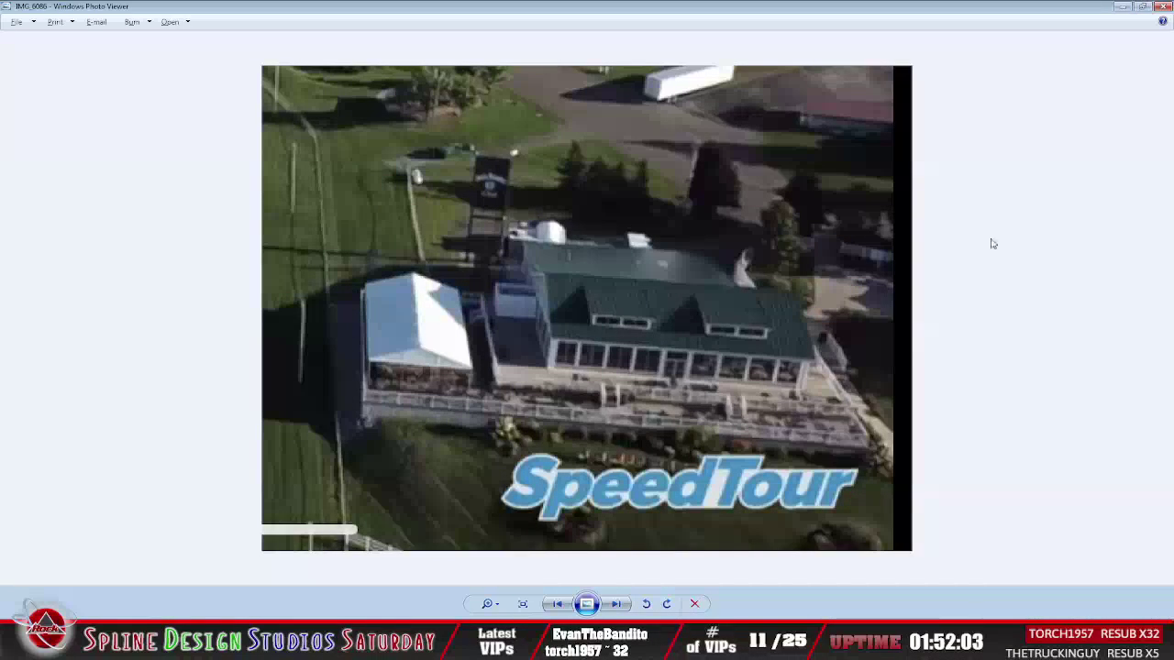
pyautogui.click(1123, 7)
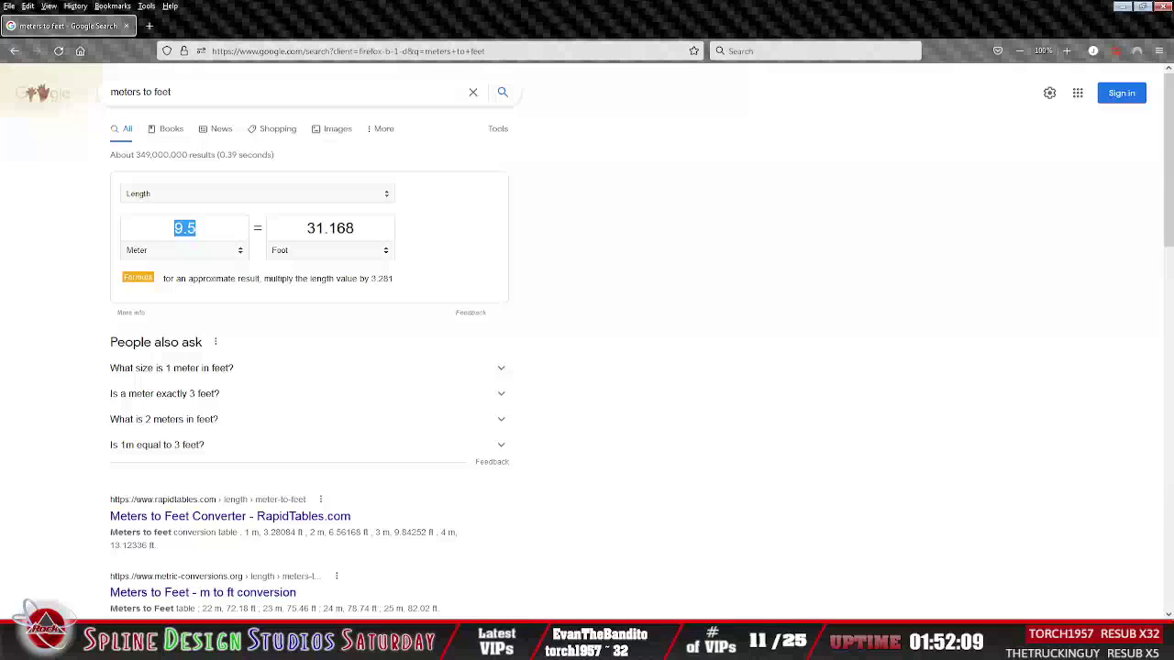
pyautogui.hotkey('alt', 'Tab')
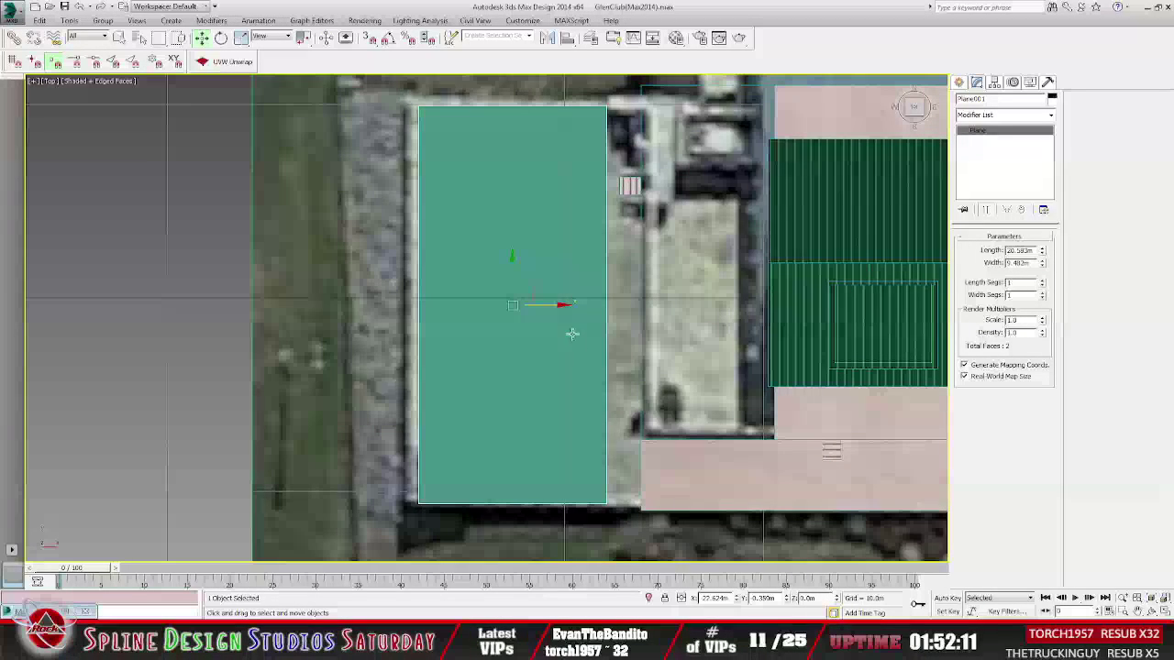
# Move the plane off the aerial deck and back to about X -22.672 m, and shorten its length to about 18.515 m.
pyautogui.moveTo(559, 303); pyautogui.dragTo(169, 315)
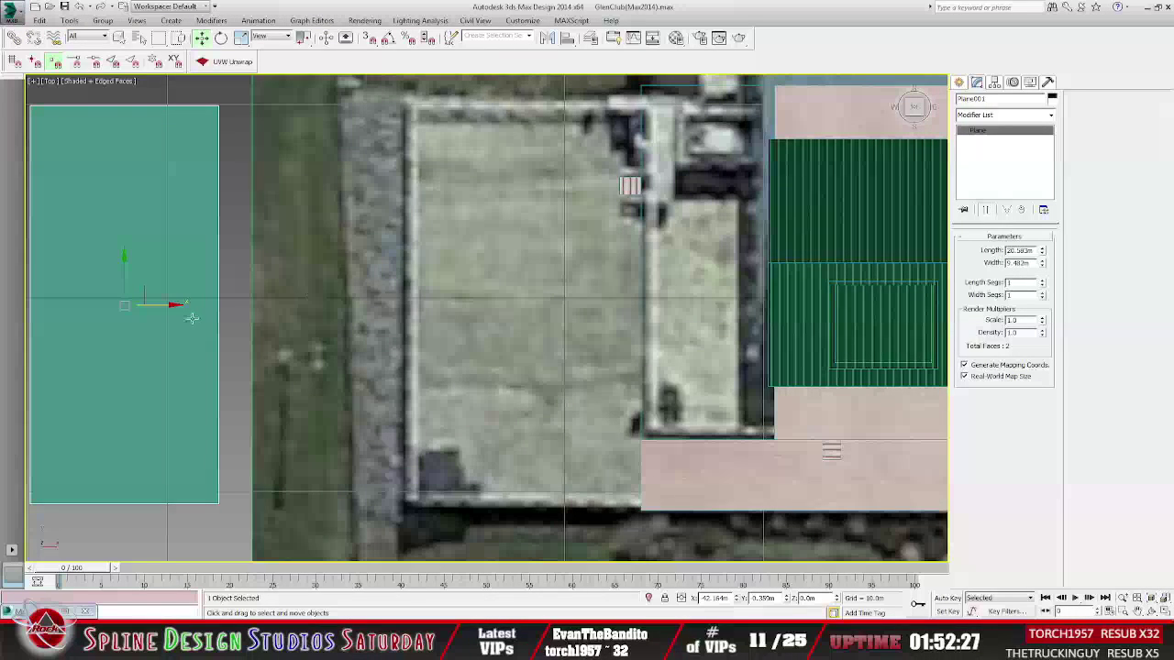
pyautogui.moveTo(168, 306); pyautogui.dragTo(555, 312)
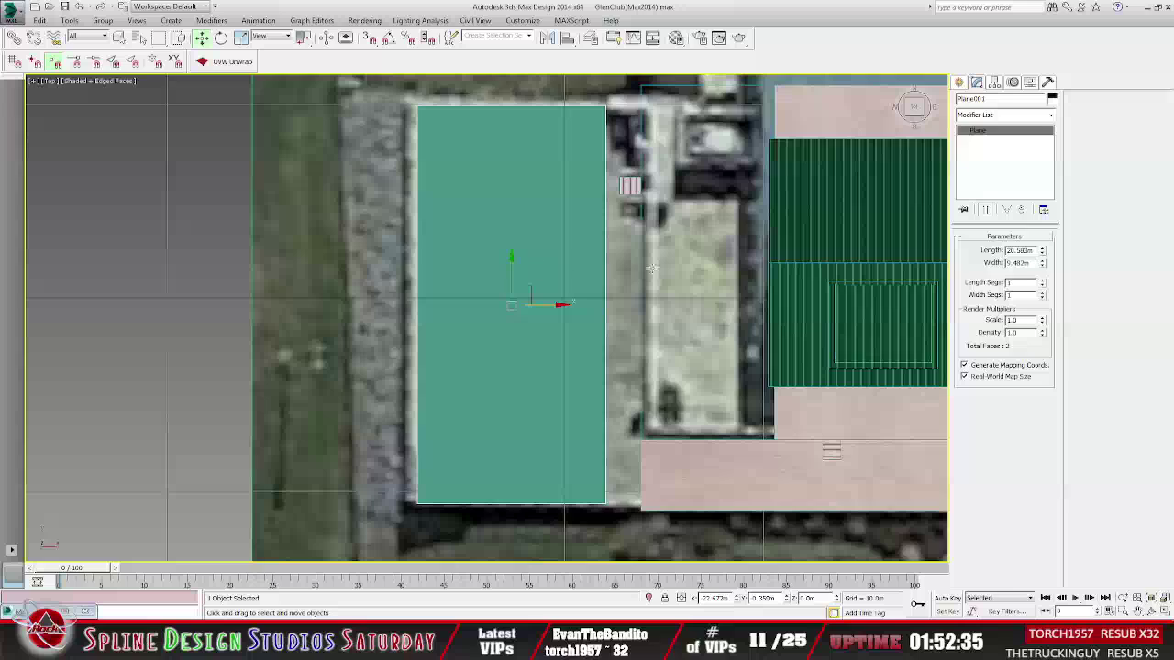
pyautogui.moveTo(1043, 257); pyautogui.dragTo(1044, 261)
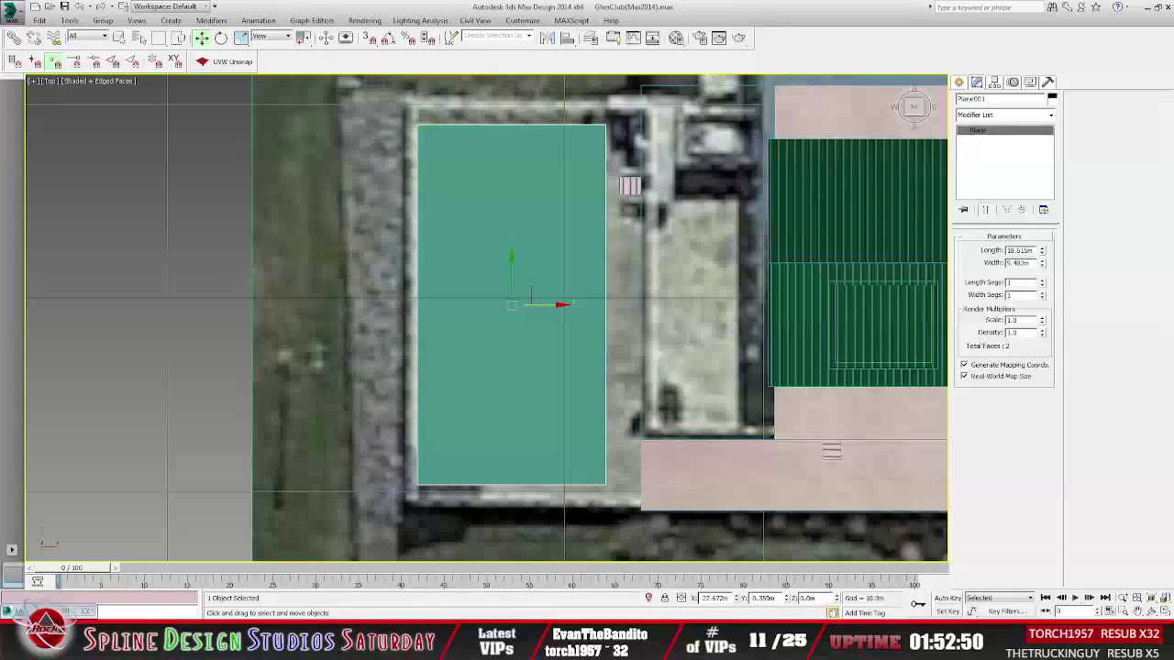
# Switch to the browser converter, convert 20.5 meters to feet and 40 feet to meters, and return to 3ds Max.
pyautogui.hotkey('alt', 'Tab')
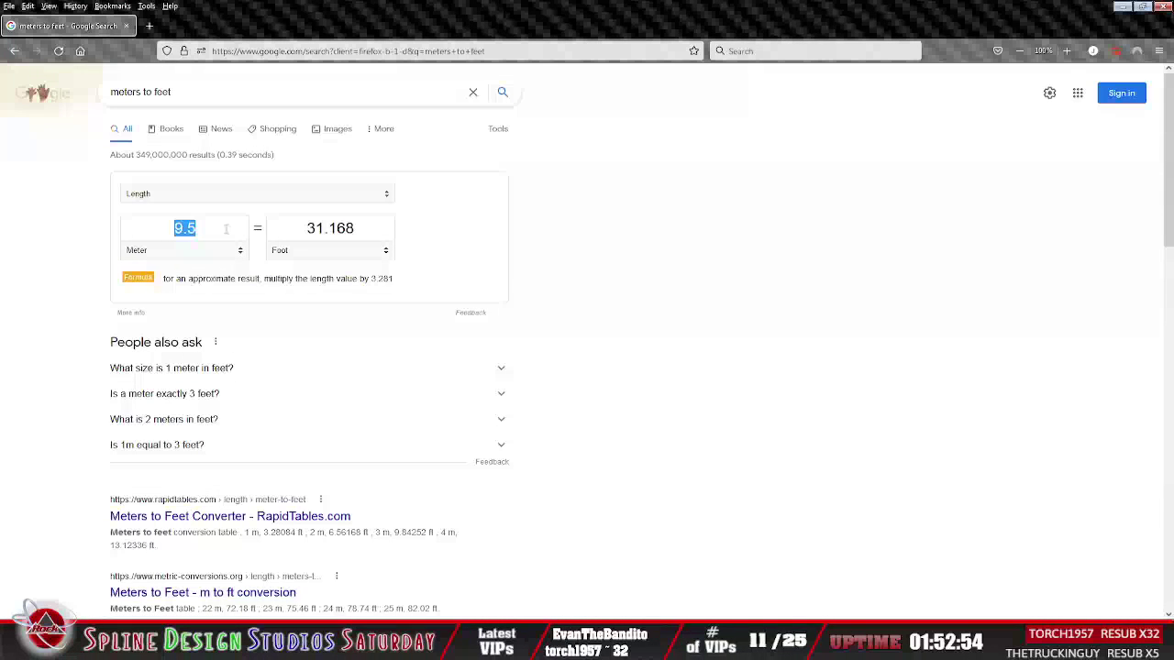
pyautogui.write('20.5')
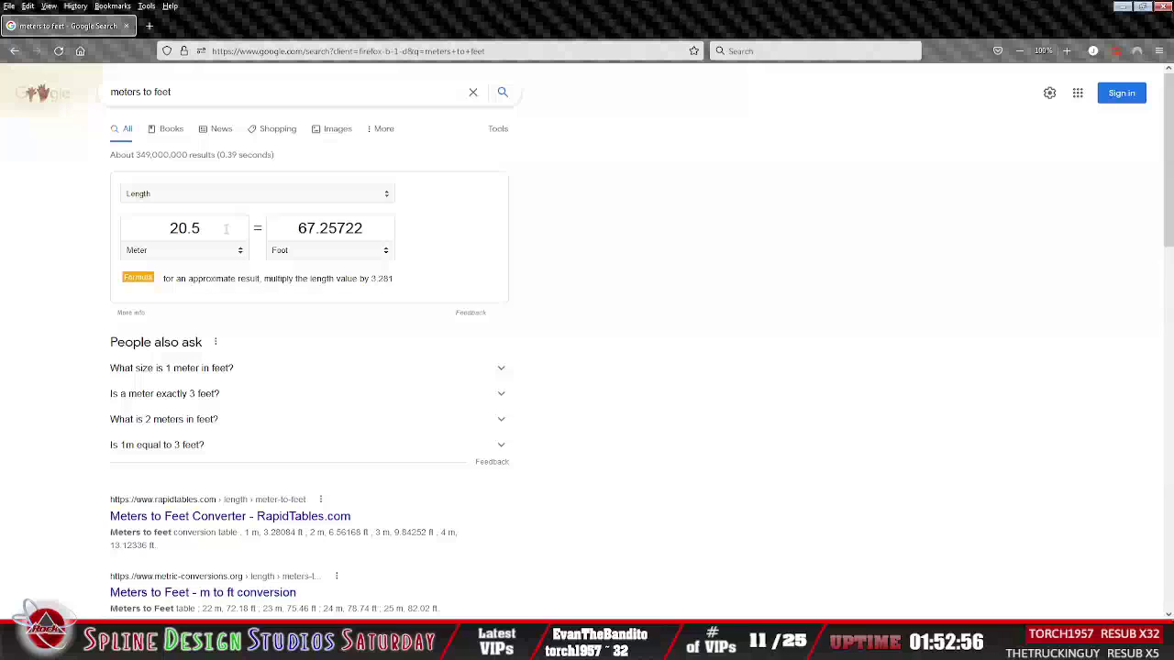
pyautogui.doubleClick(300, 231)
pyautogui.write('40')
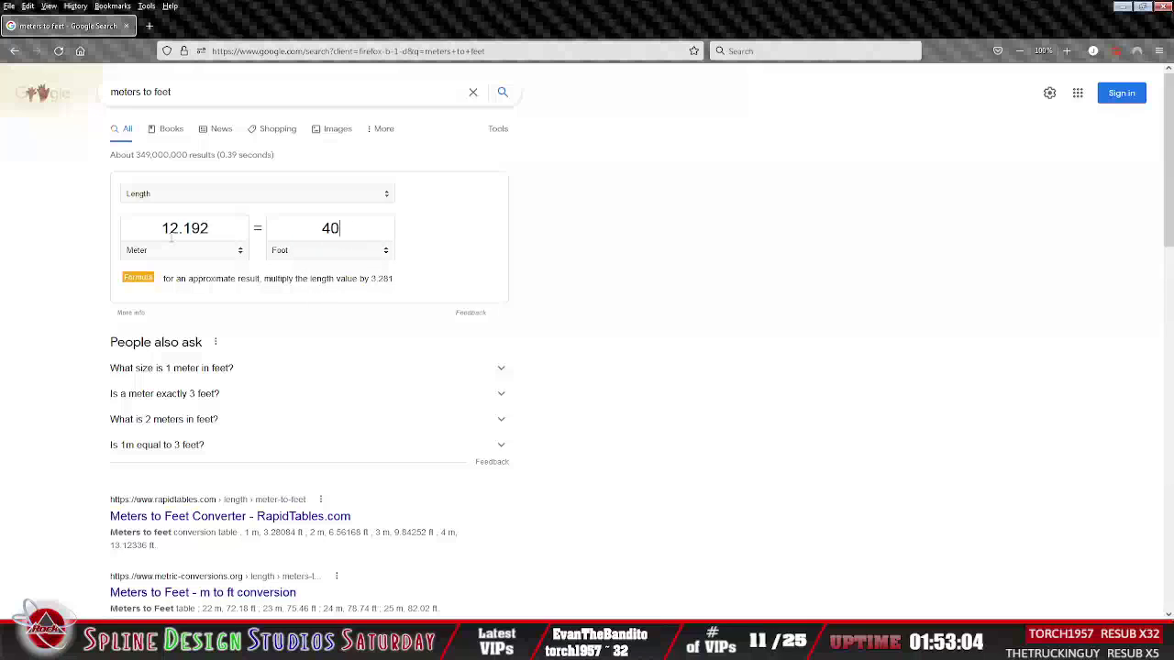
pyautogui.hotkey('alt', 'Tab')
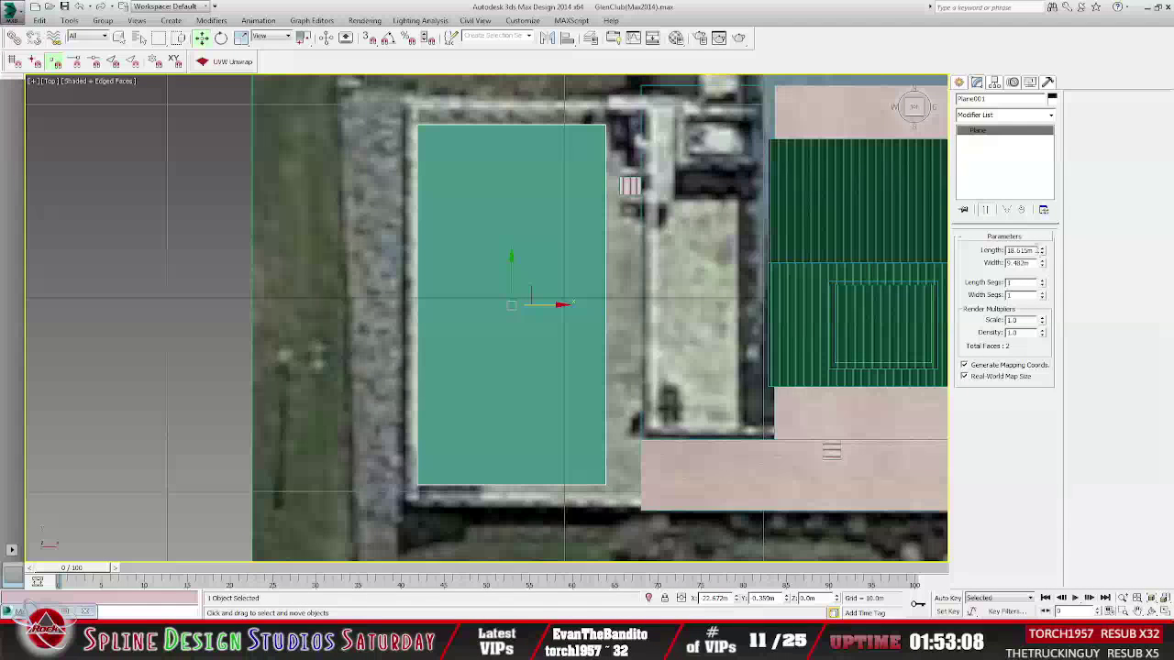
# Set the plane's length to 12 m and its width to 9.5 m.
pyautogui.click(1035, 251)
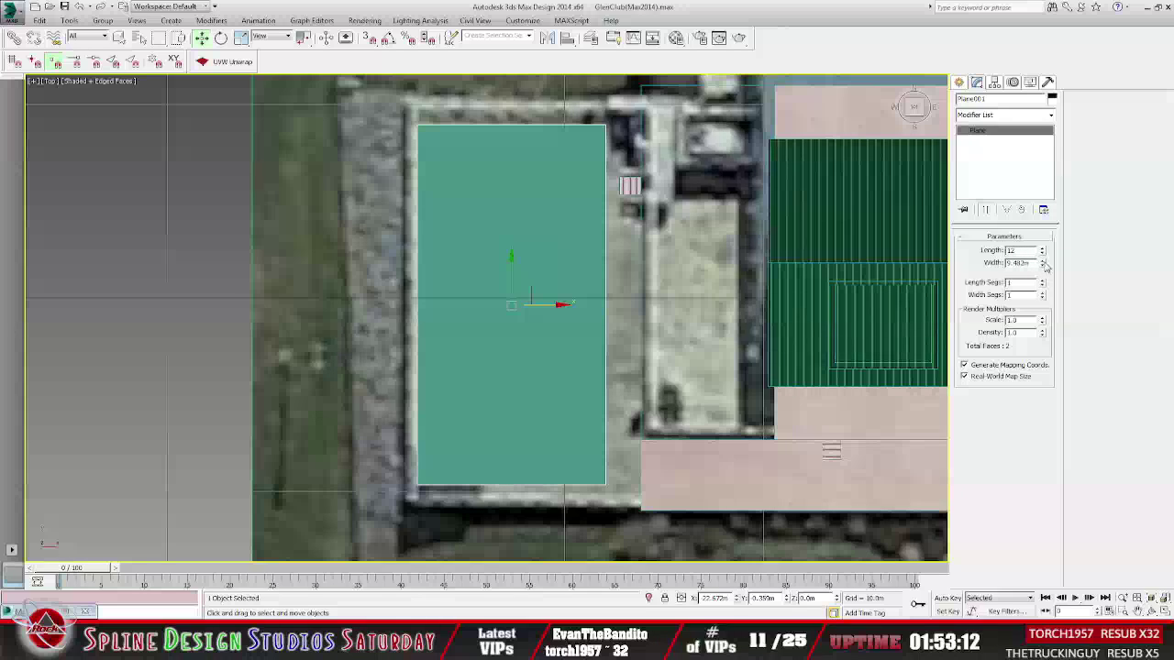
pyautogui.write('12.')
pyautogui.press('Return')
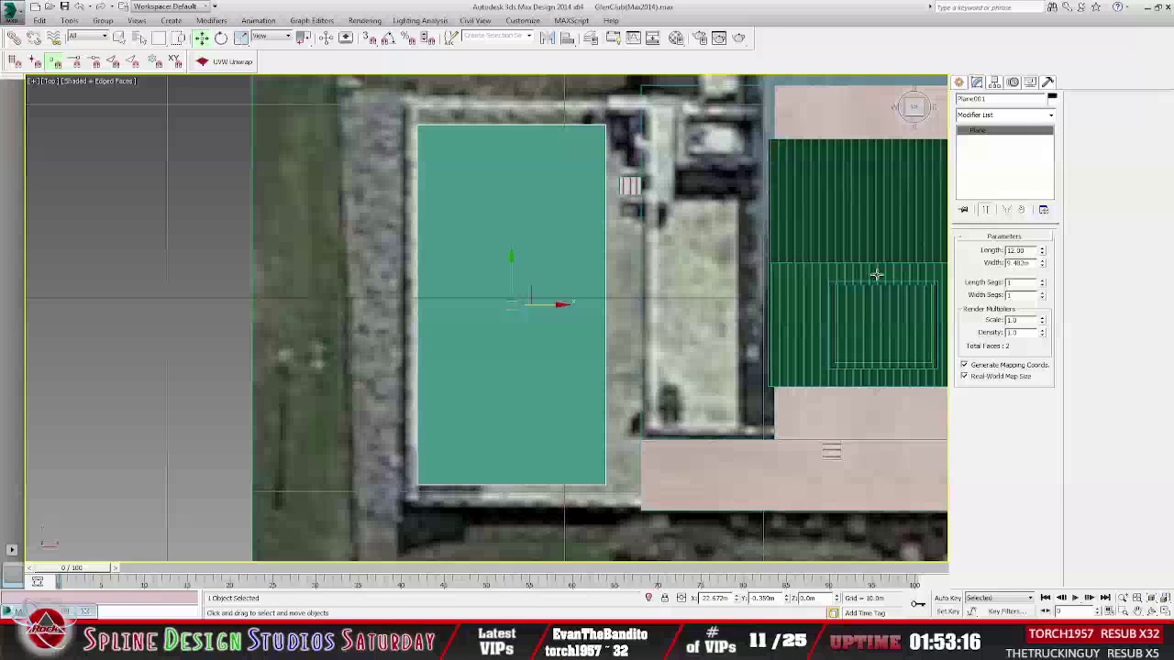
pyautogui.press('Return')
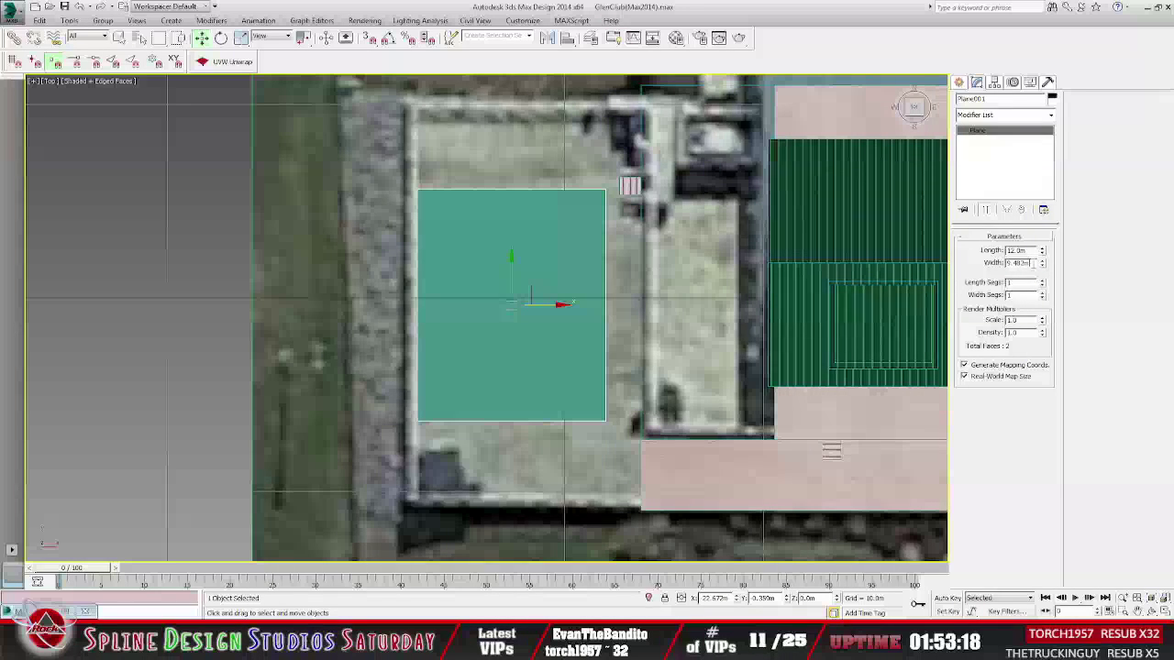
pyautogui.write('6.5')
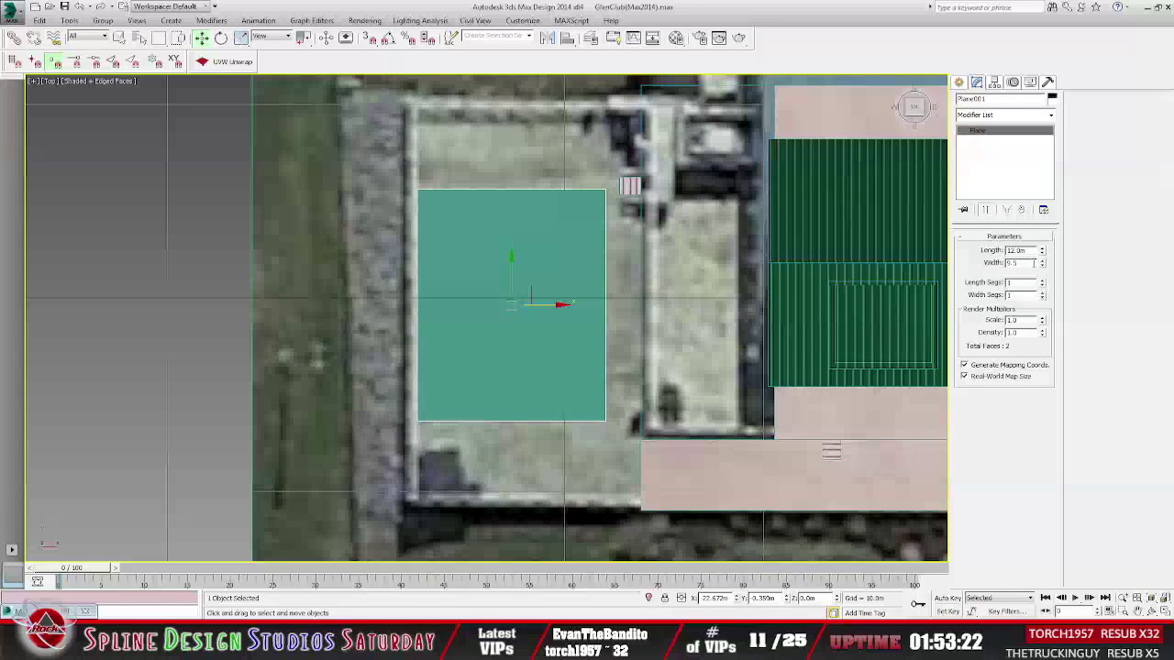
pyautogui.press('Return')
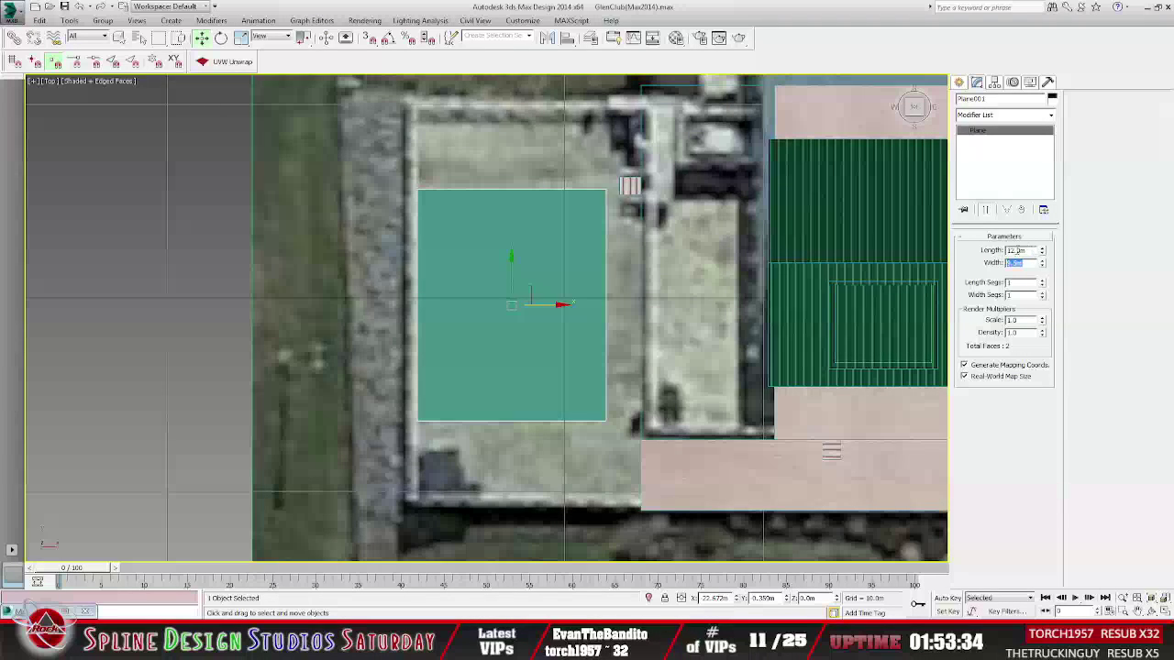
# Switch to the browser converter, convert 50 feet to meters, and return to 3ds Max.
pyautogui.hotkey('alt', 'Tab')
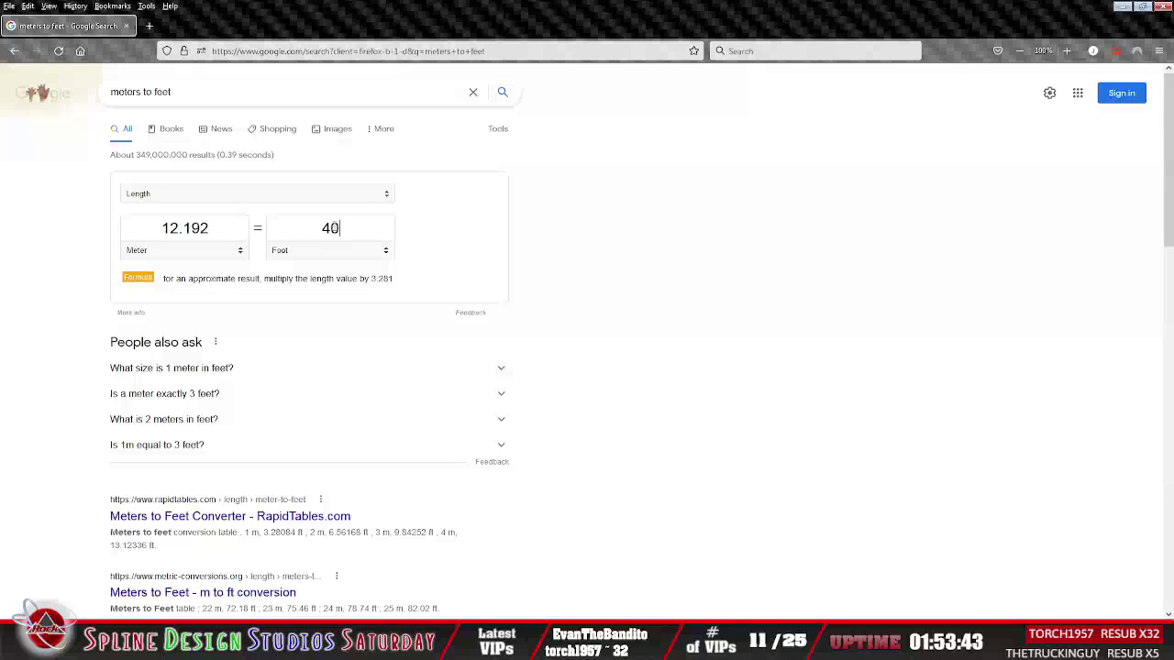
pyautogui.press('BackSpace')
pyautogui.press('BackSpace')
pyautogui.write('50')
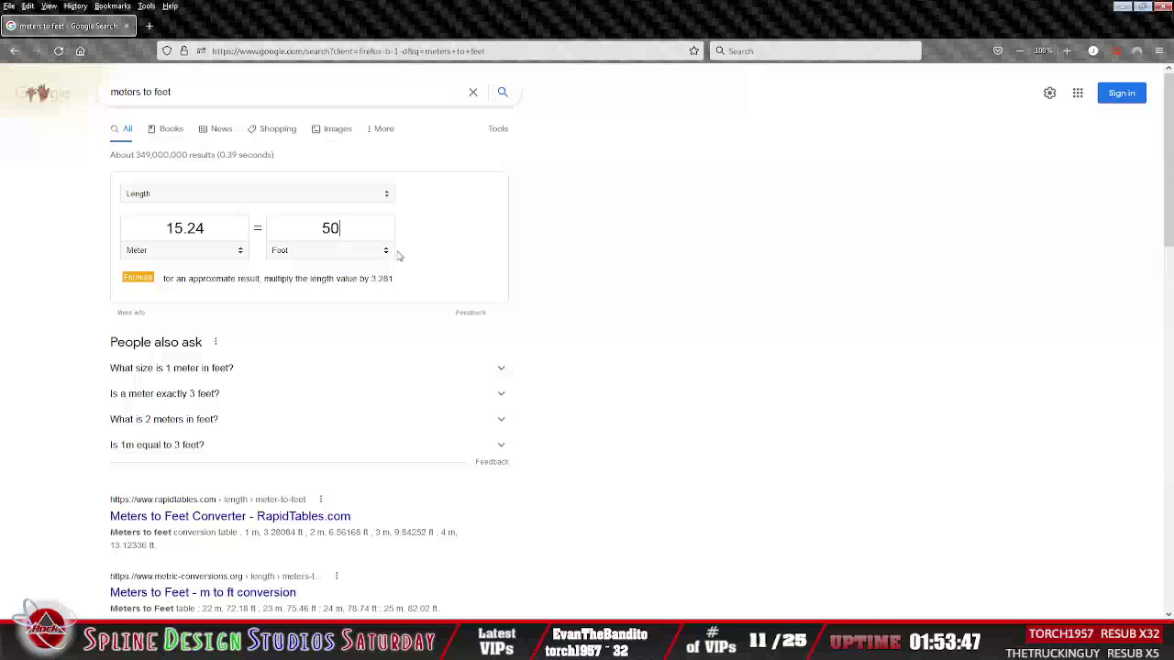
pyautogui.click(1121, 11)
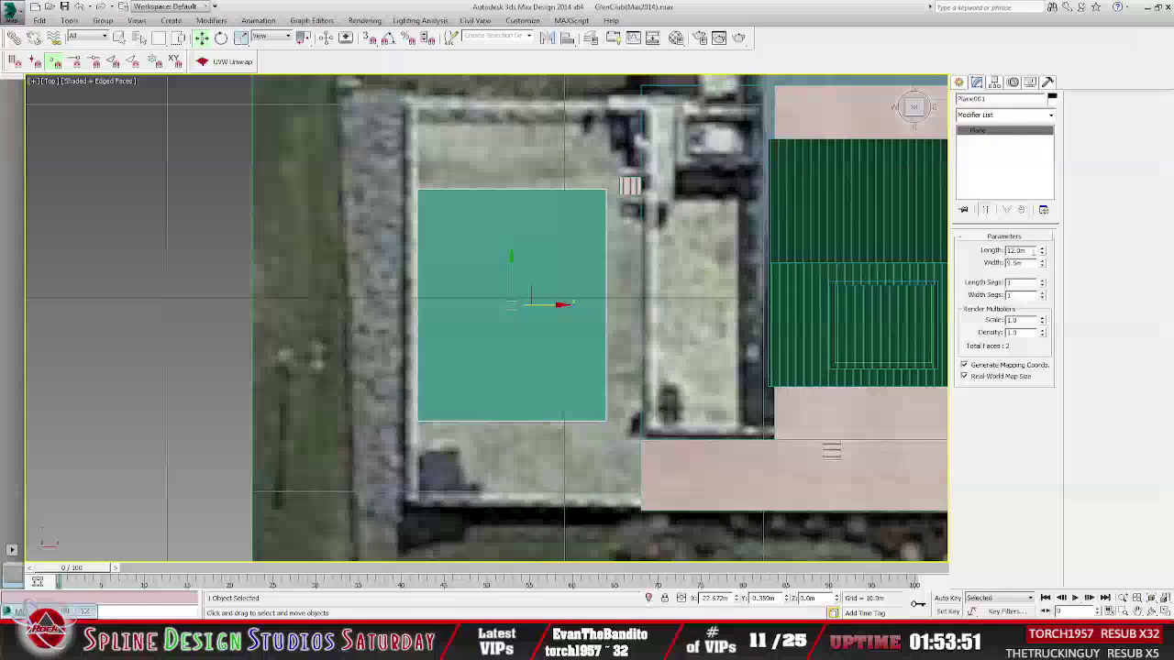
# Set the plane's length to 15.25 m, move it along Y to about 1.149 m, and compare its placement with the IMG_6086 photo.
pyautogui.doubleClick(1035, 250)
pyautogui.write('1')
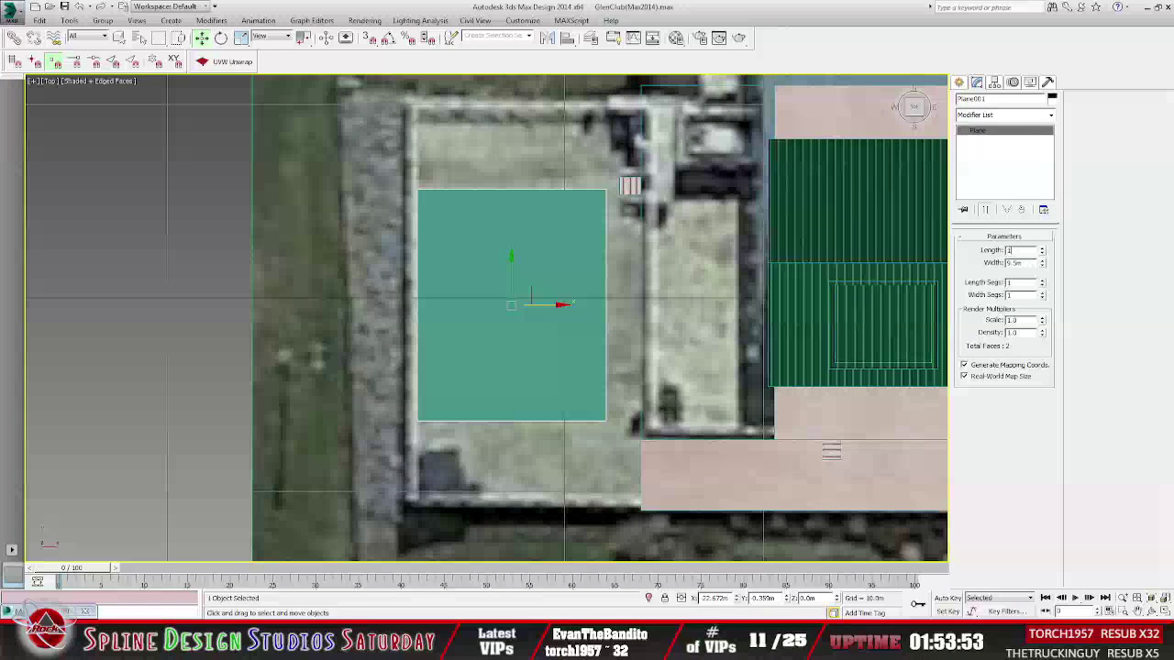
pyautogui.write('5.25')
pyautogui.press('Return')
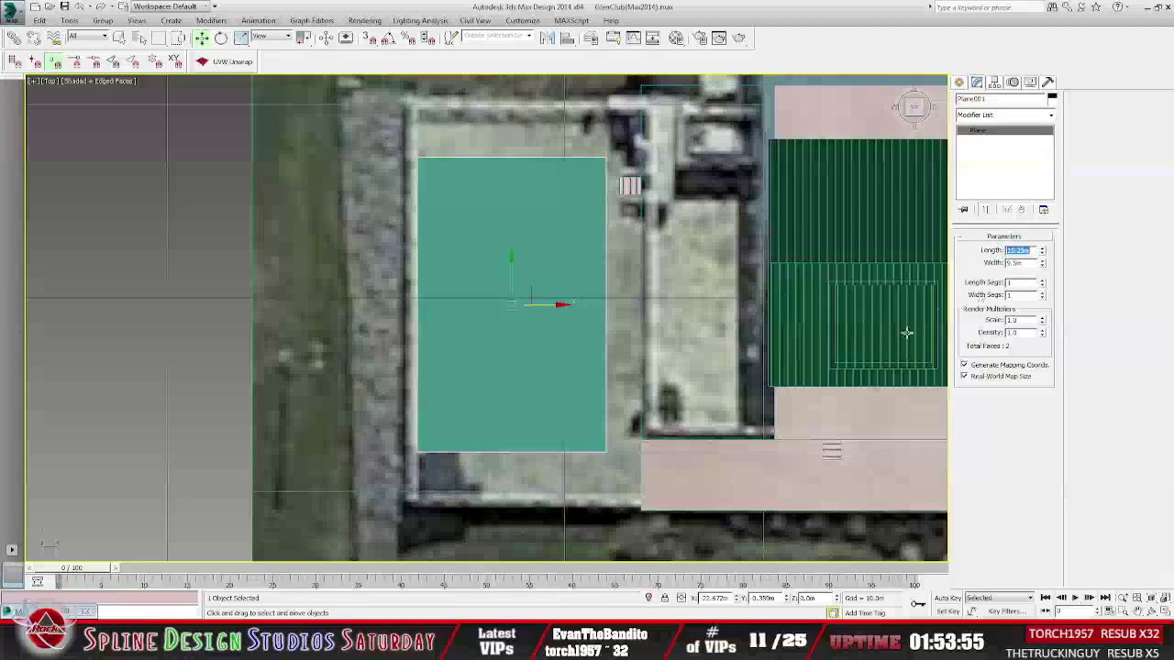
pyautogui.moveTo(510, 257); pyautogui.dragTo(511, 230)
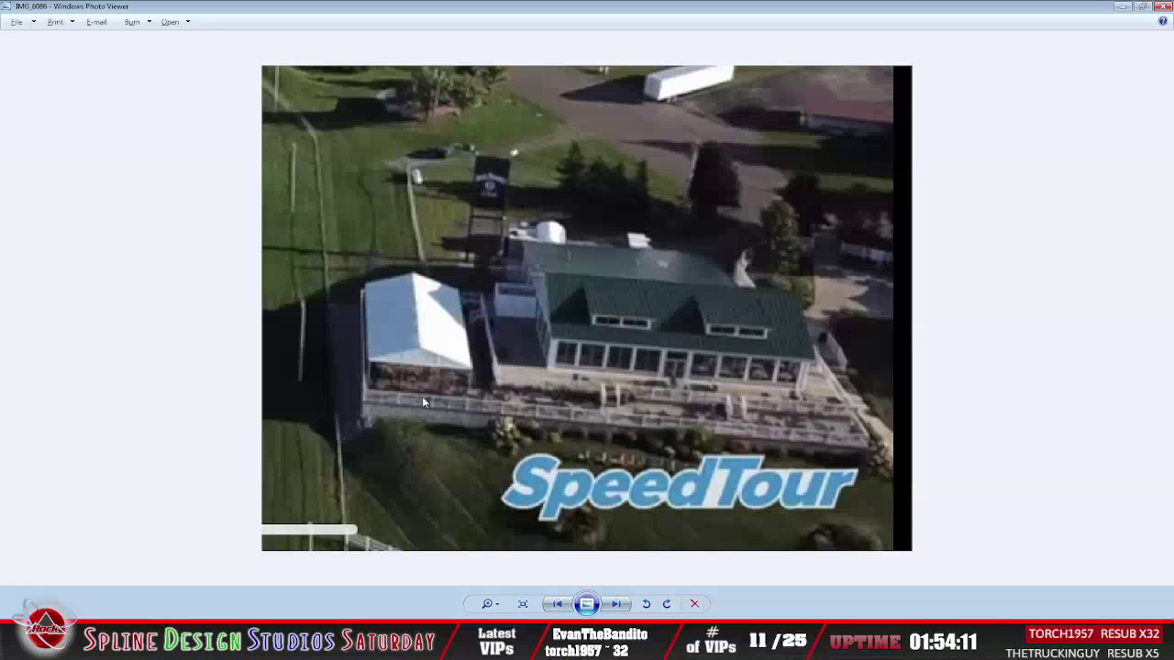
pyautogui.click(1122, 7)
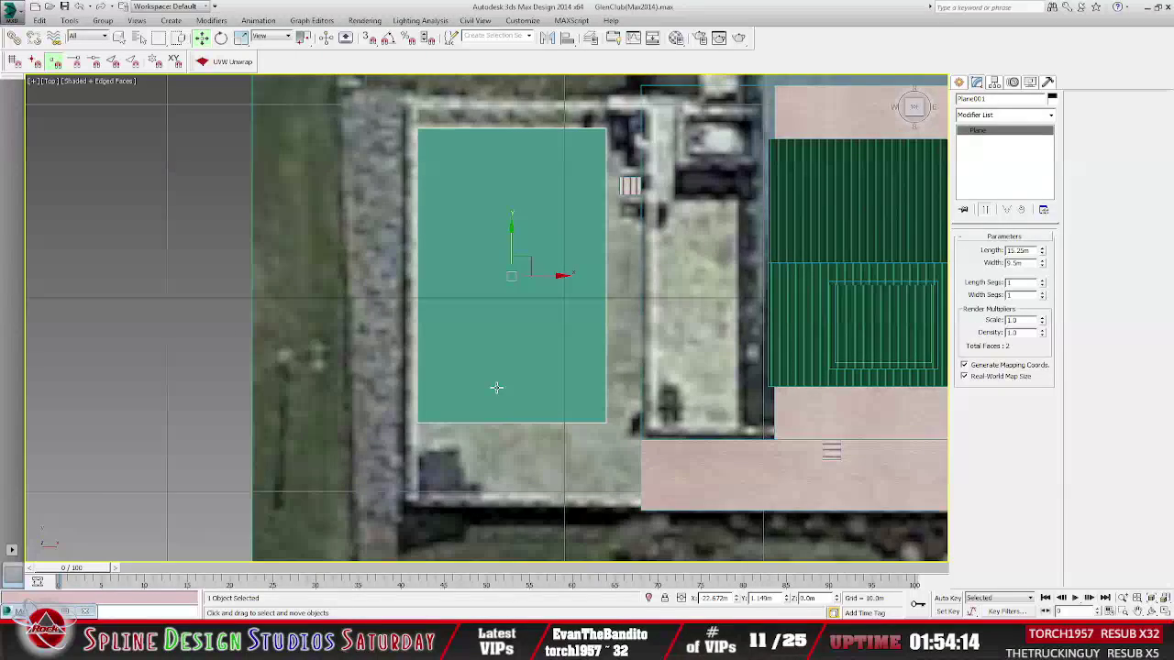